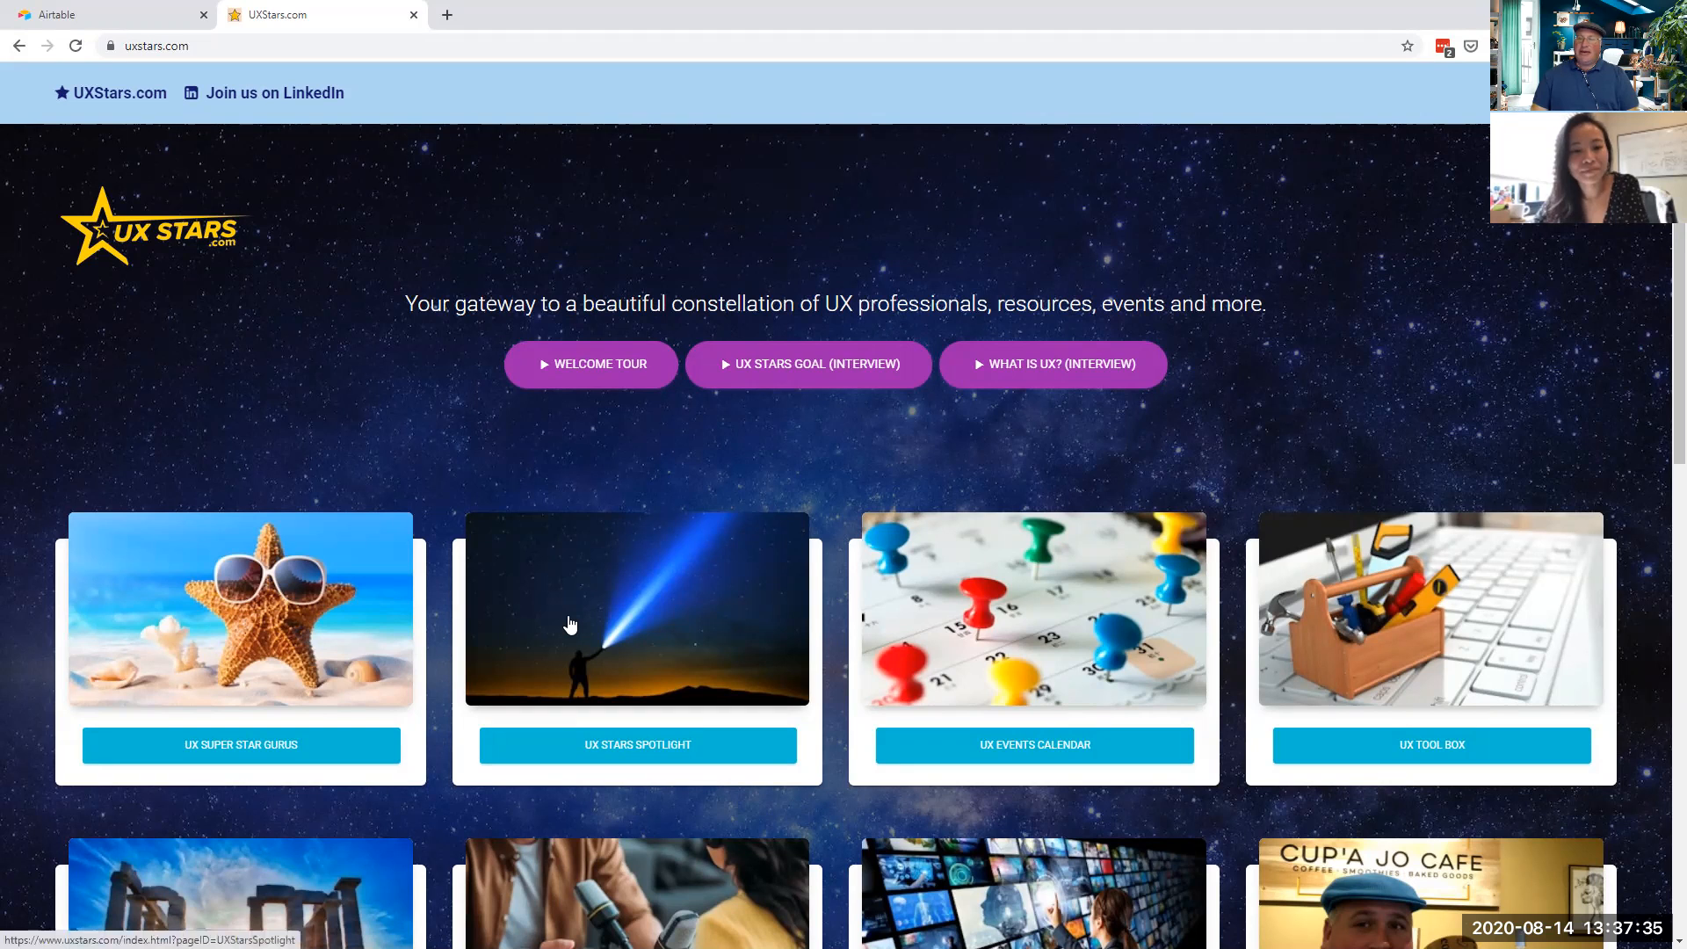
- Open the UX Stars Spotlight page and scroll down to its embedded Airtable gallery
click(569, 624)
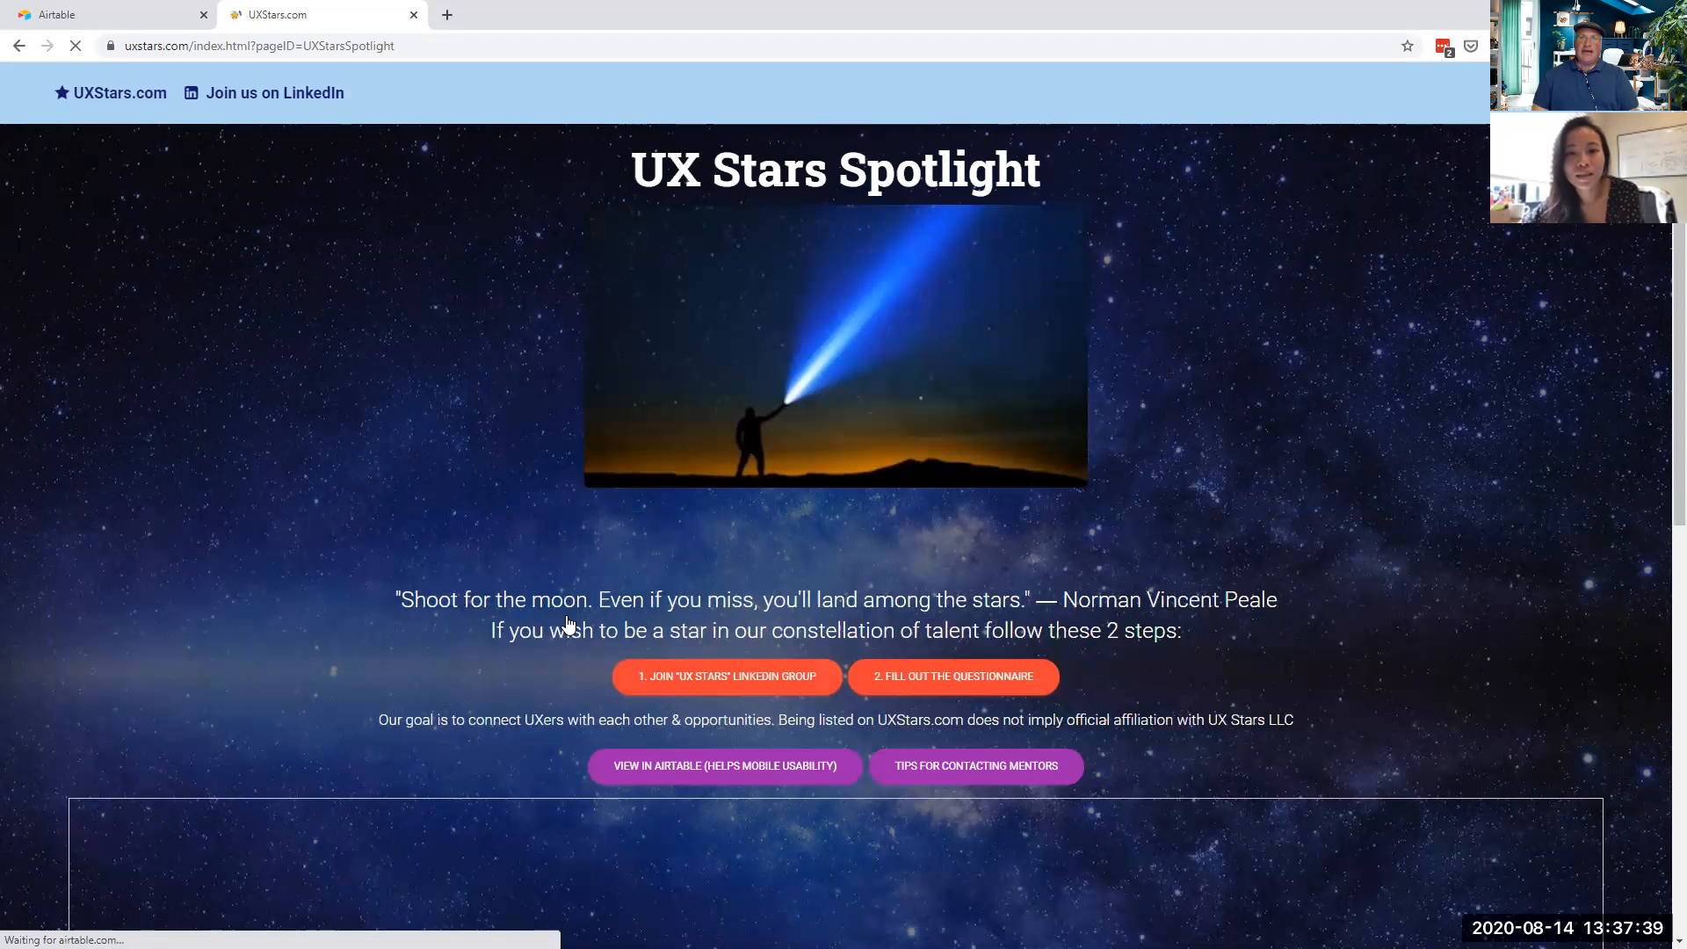
scroll(567, 625, down, 5)
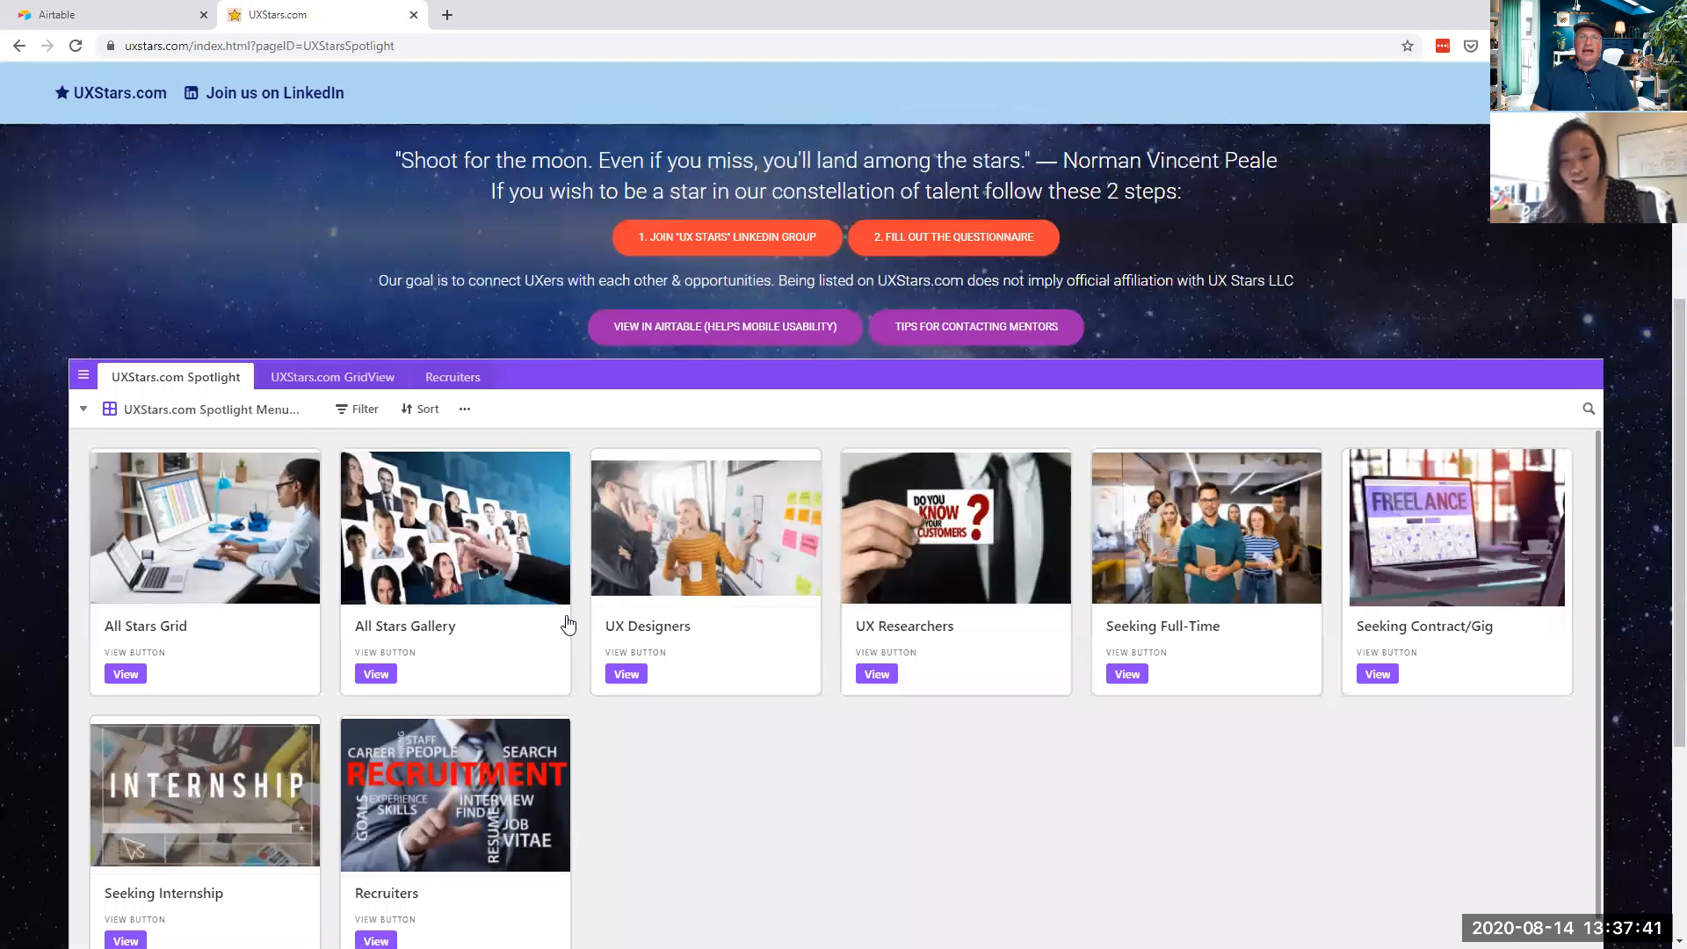
scroll(694, 668, down, 1)
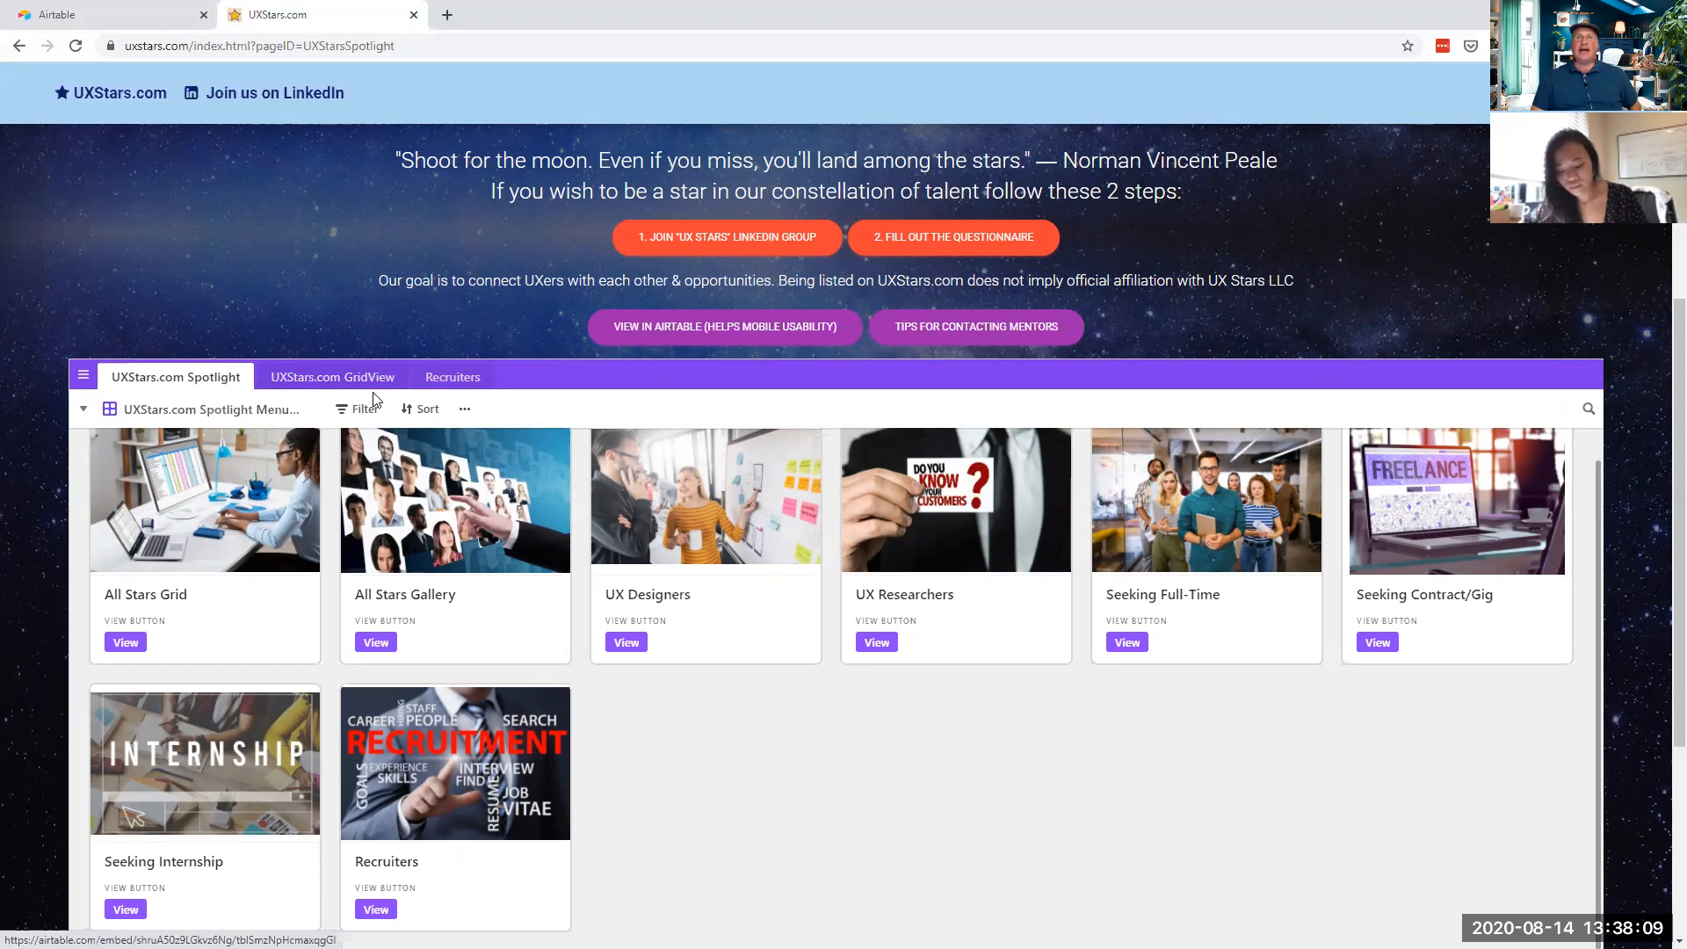
scroll(826, 694, down, 2)
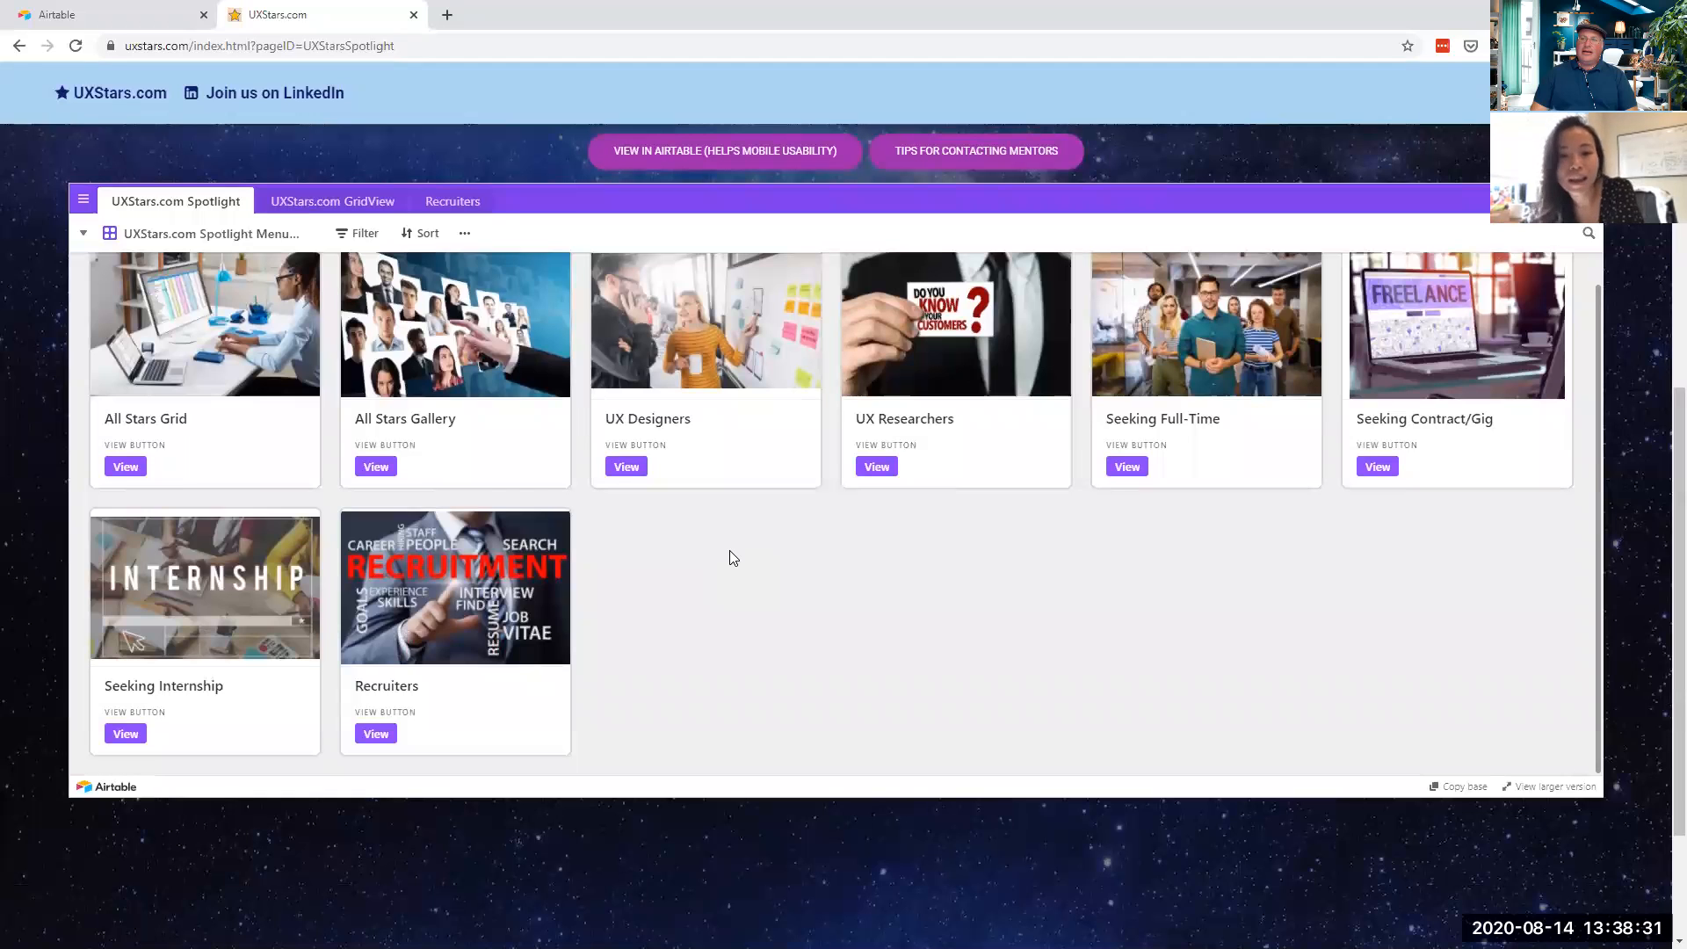
scroll(794, 585, up, 1)
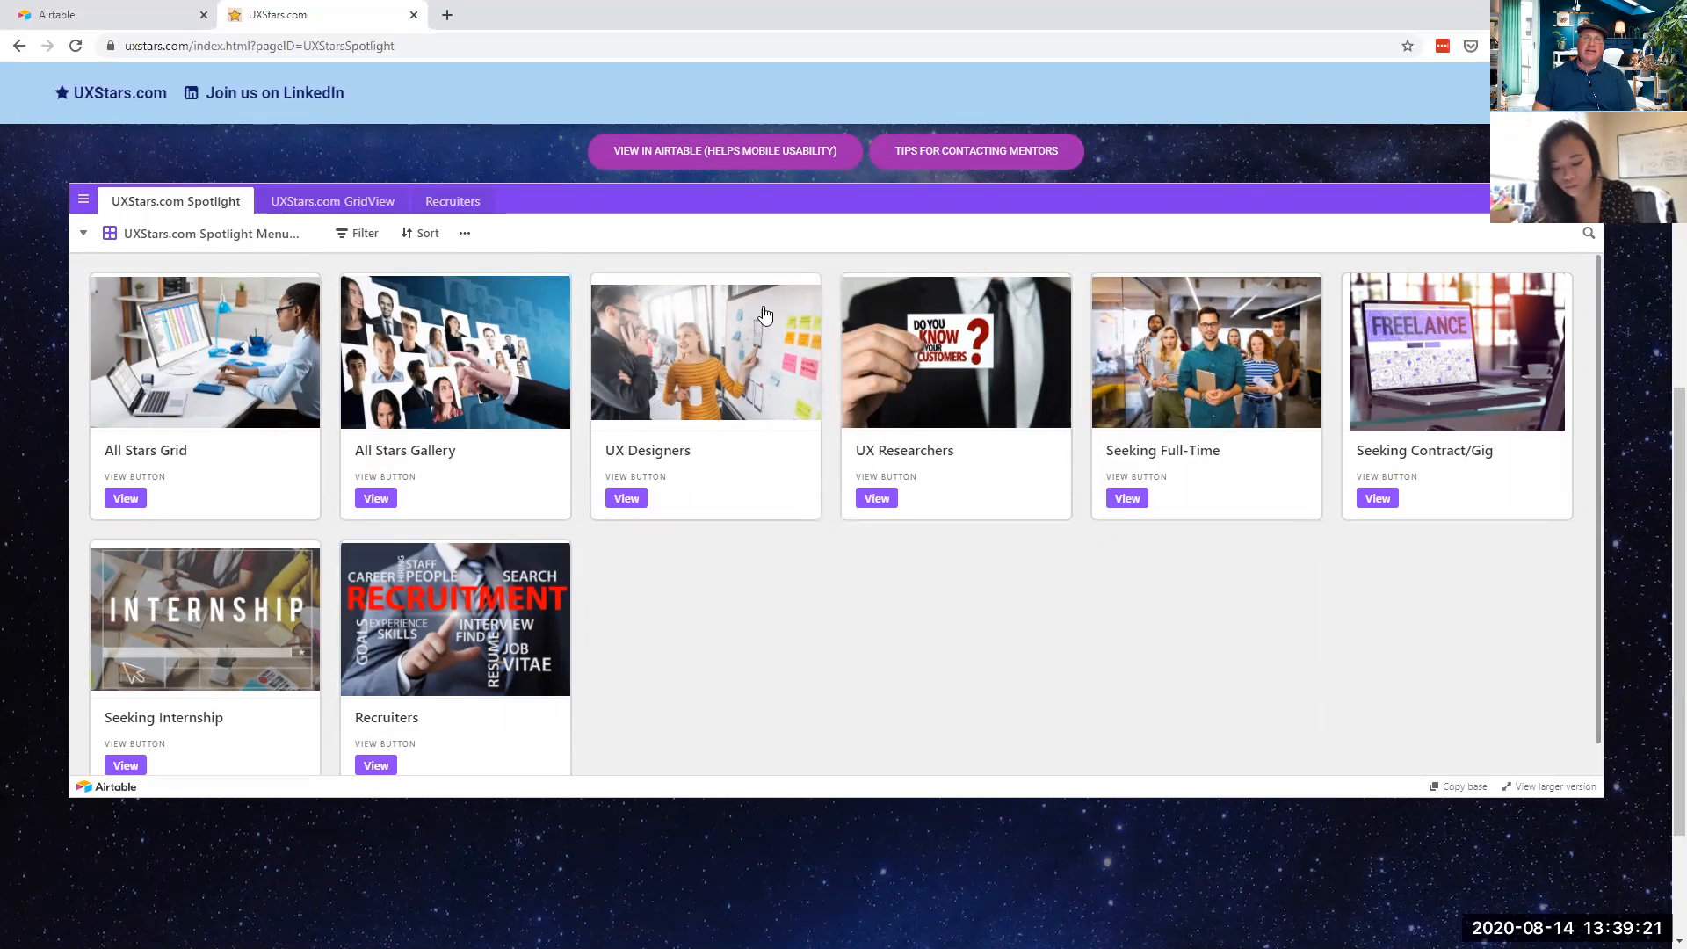
click(207, 332)
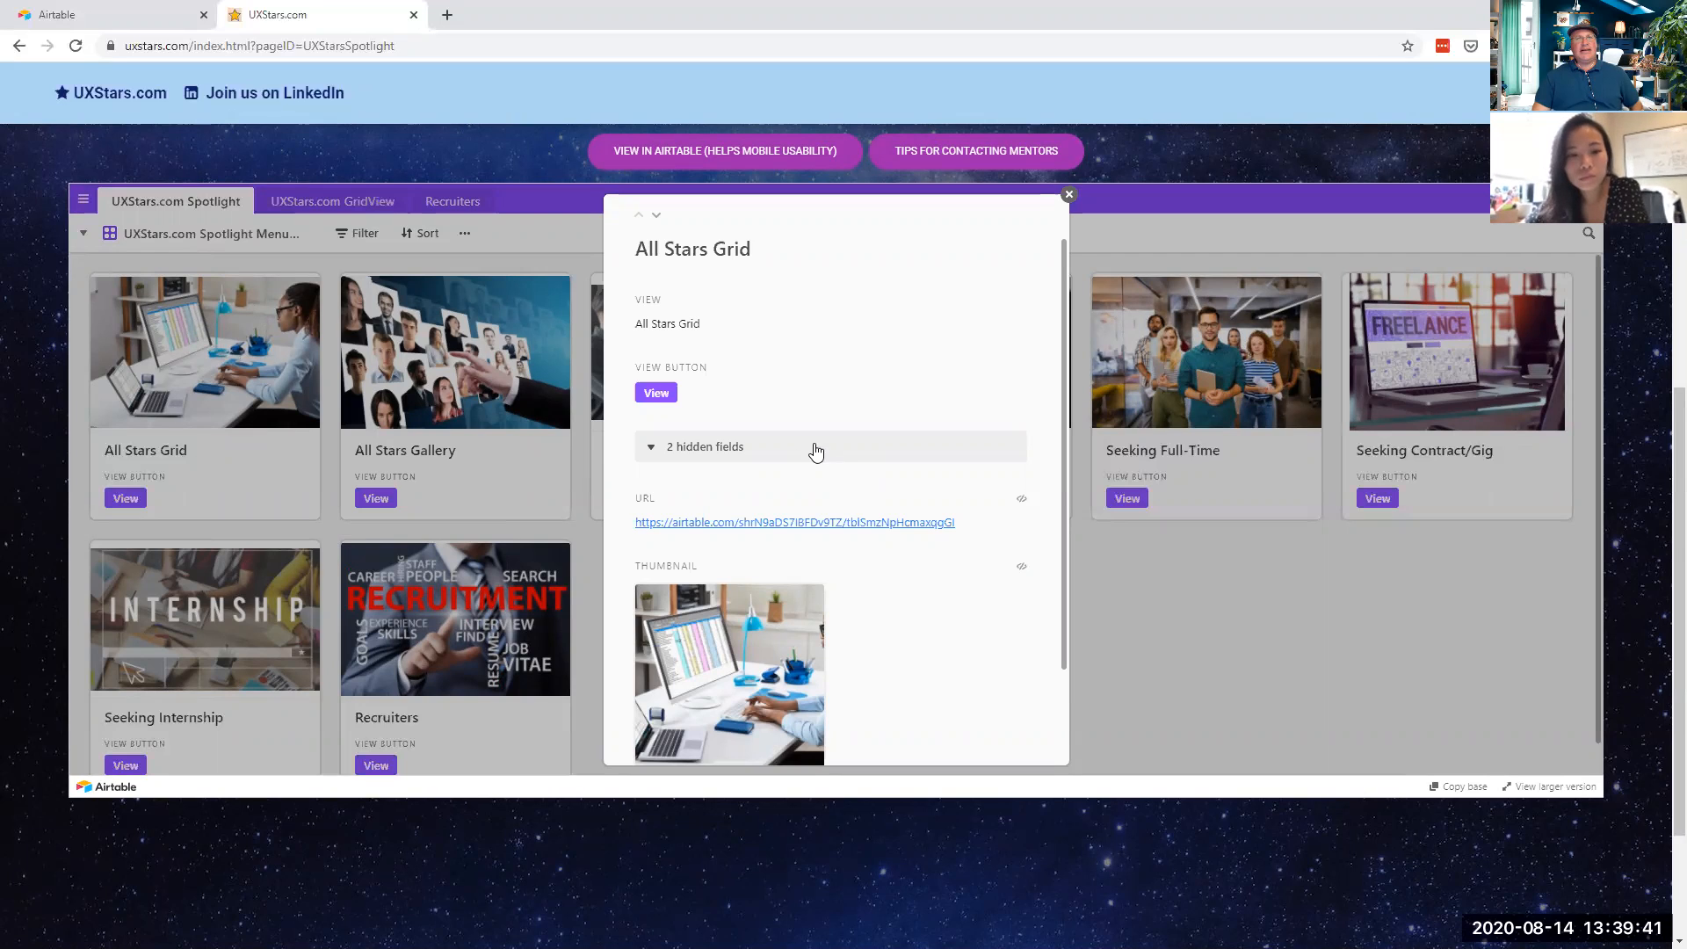
scroll(860, 428, down, 2)
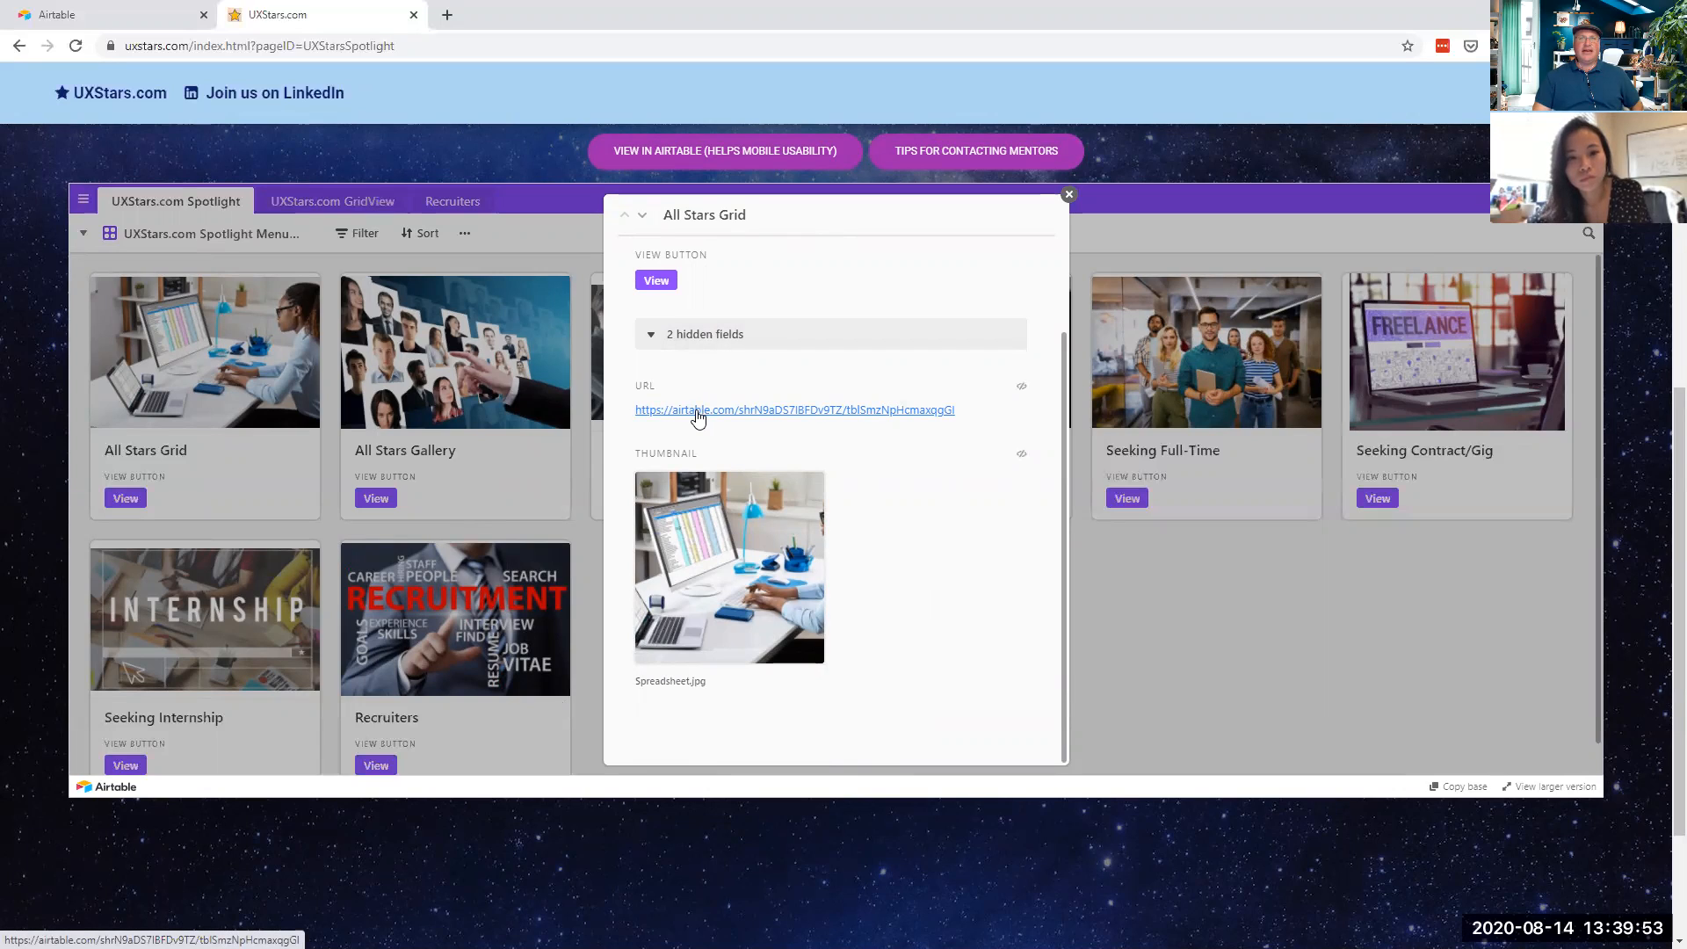
click(1069, 194)
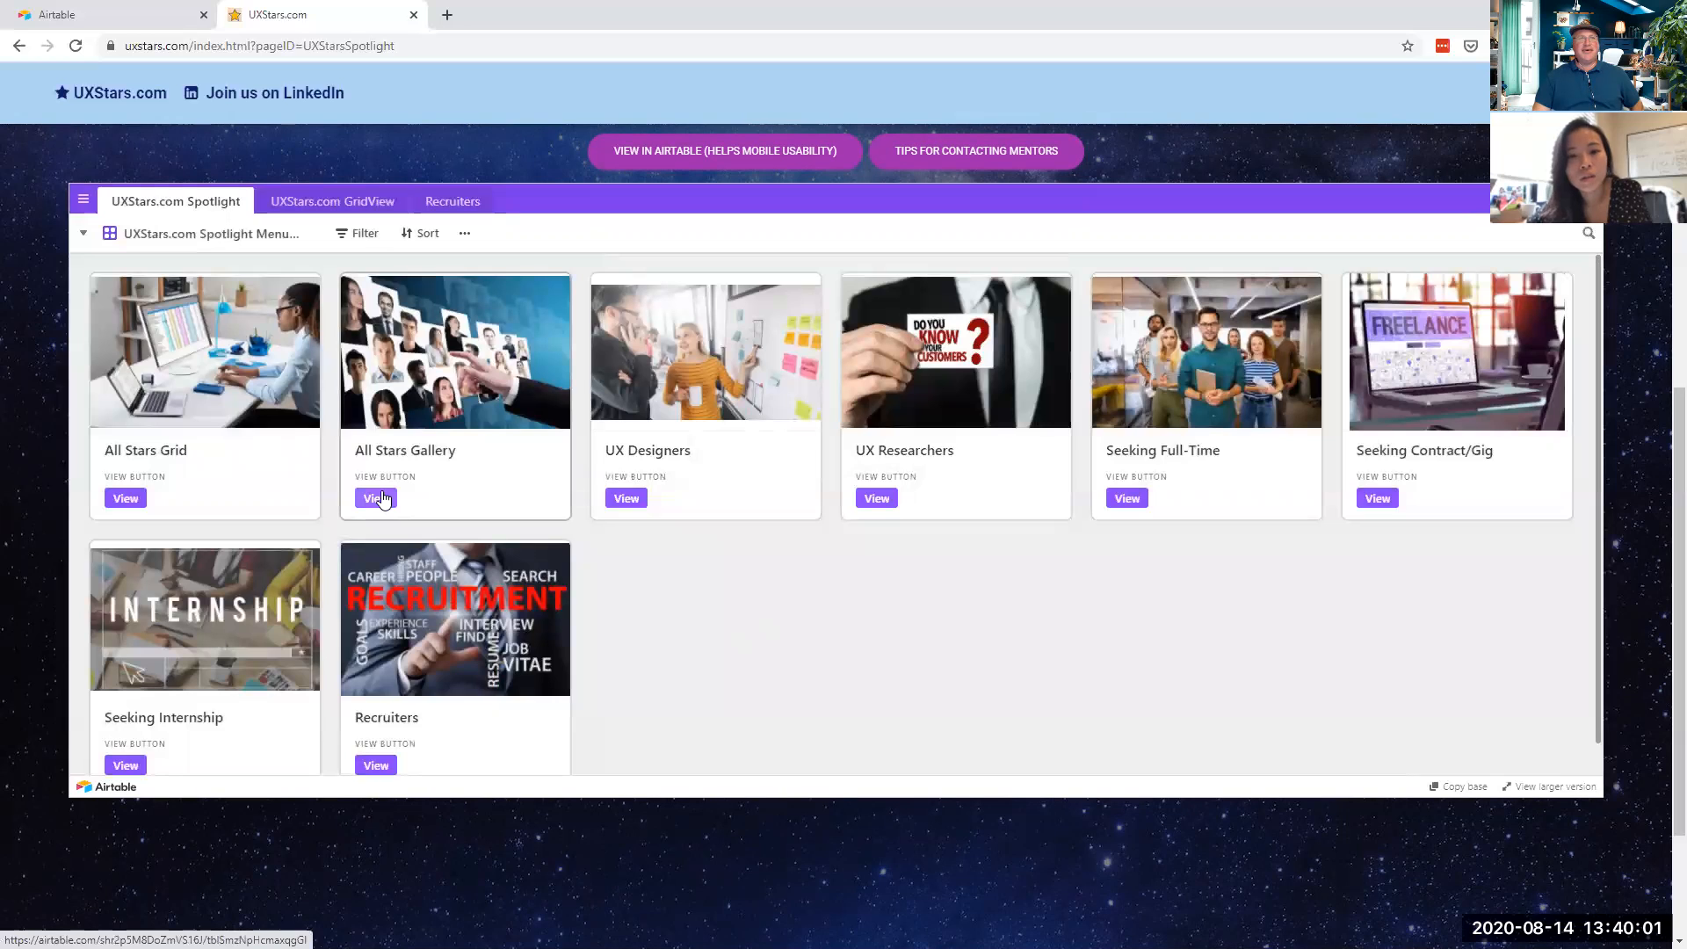
click(129, 504)
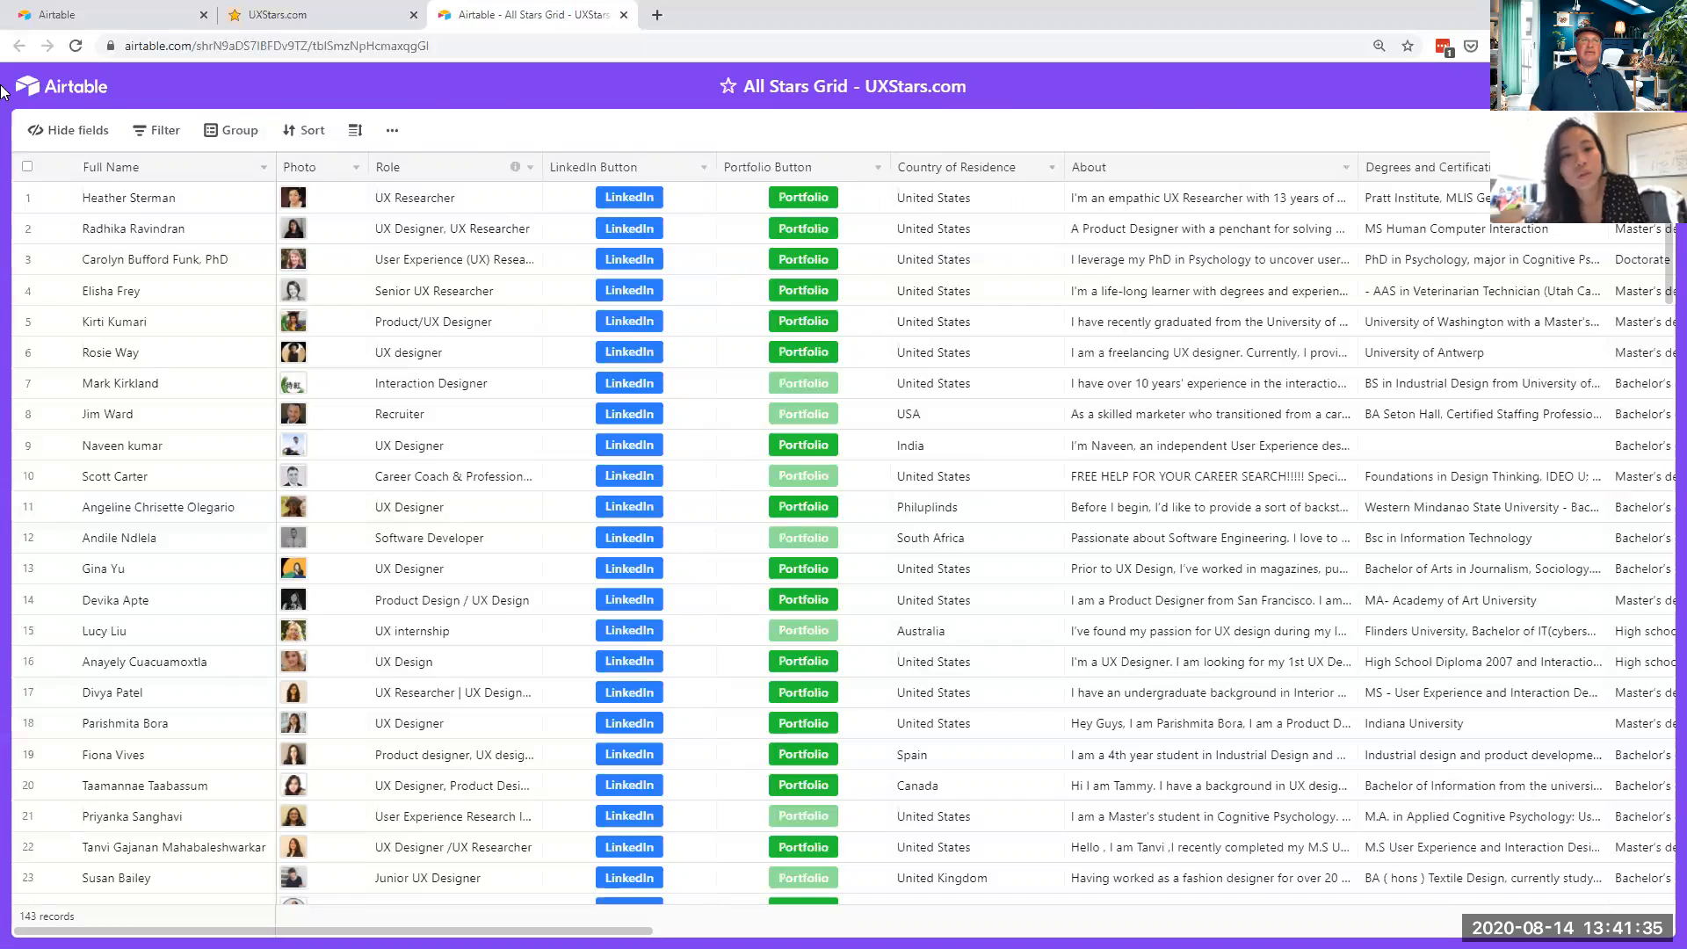
click(176, 54)
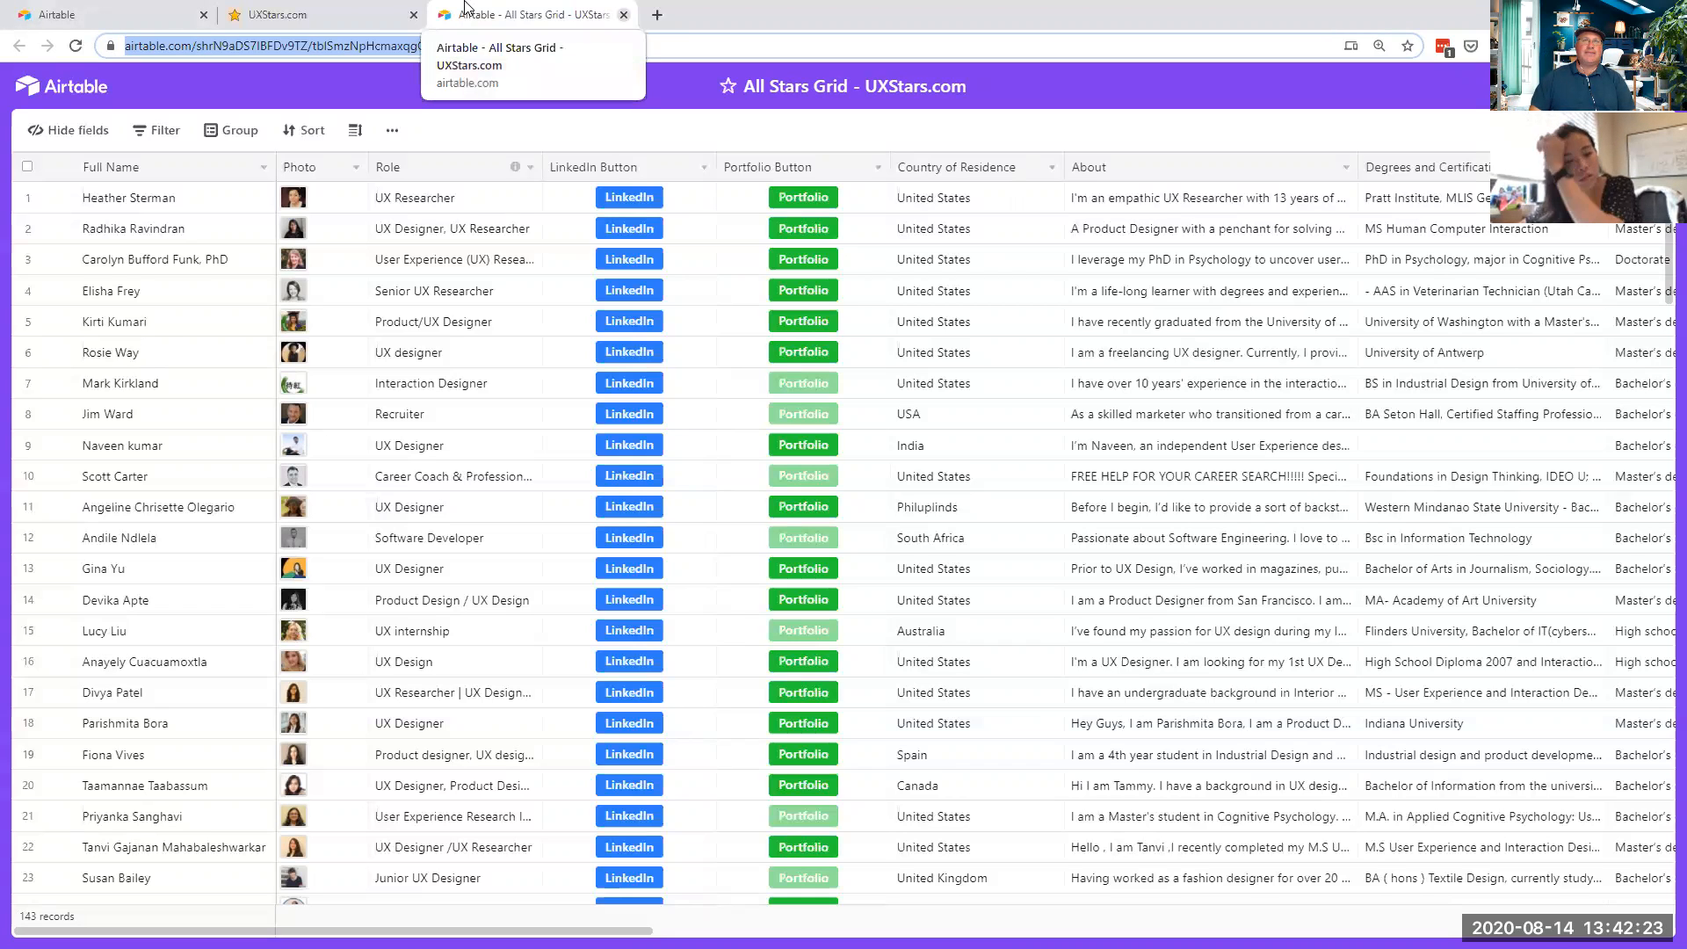
middle_click(466, 9)
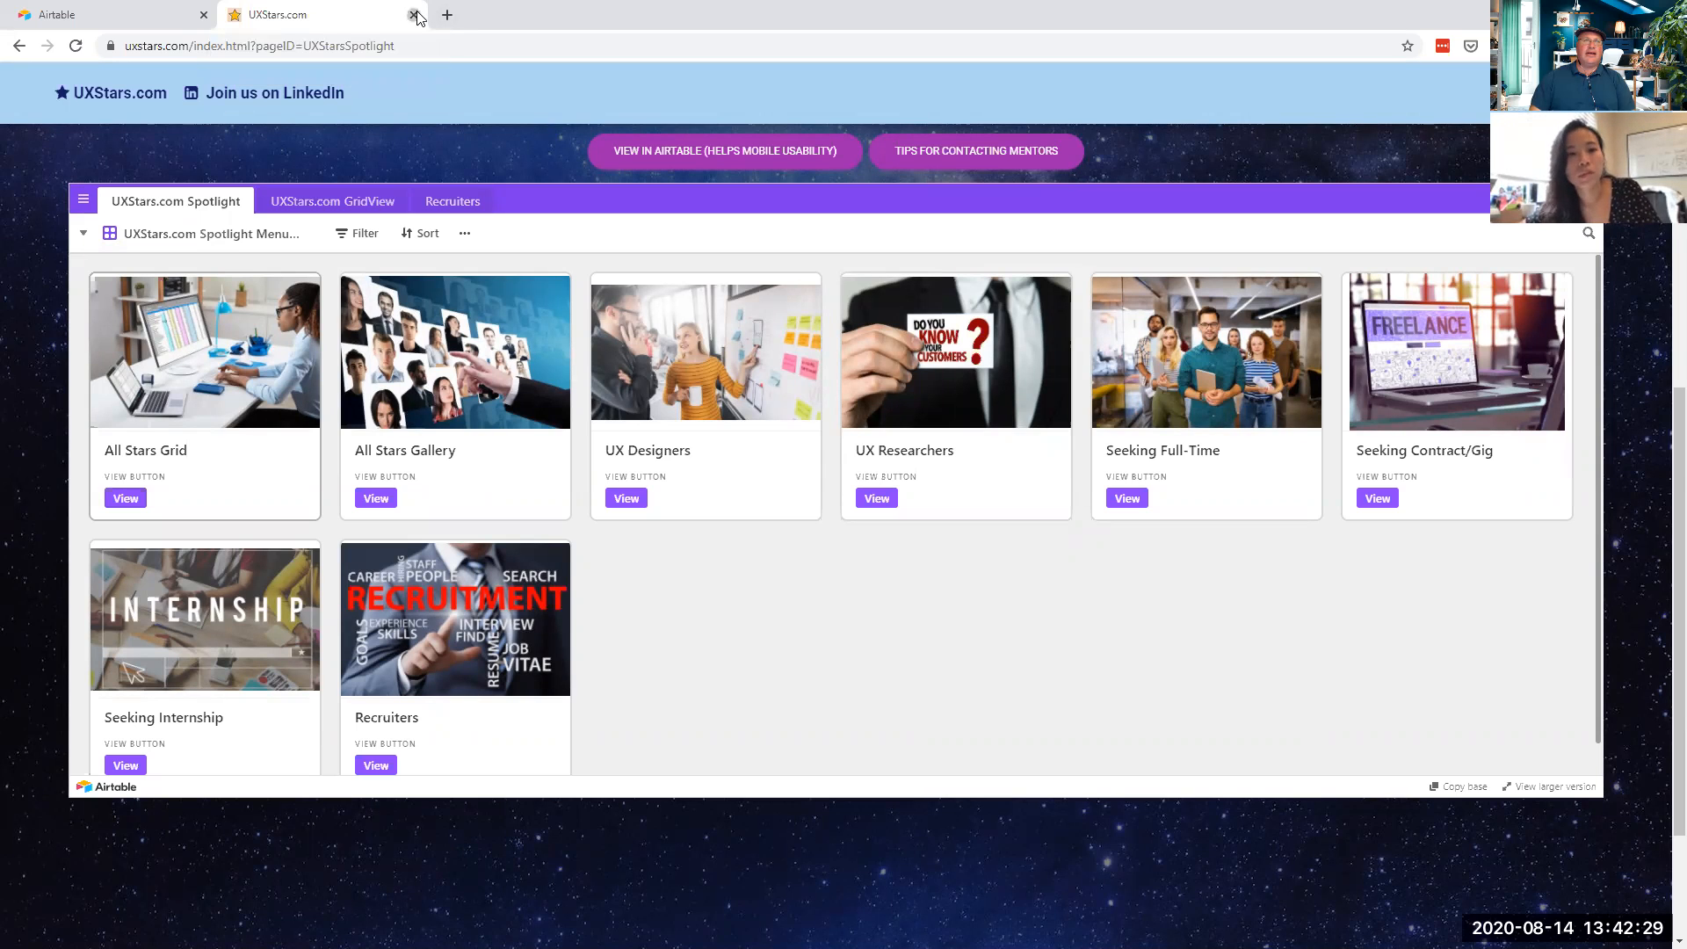
- Close the UXStars.com site to get back to the Airtable bases page
click(413, 15)
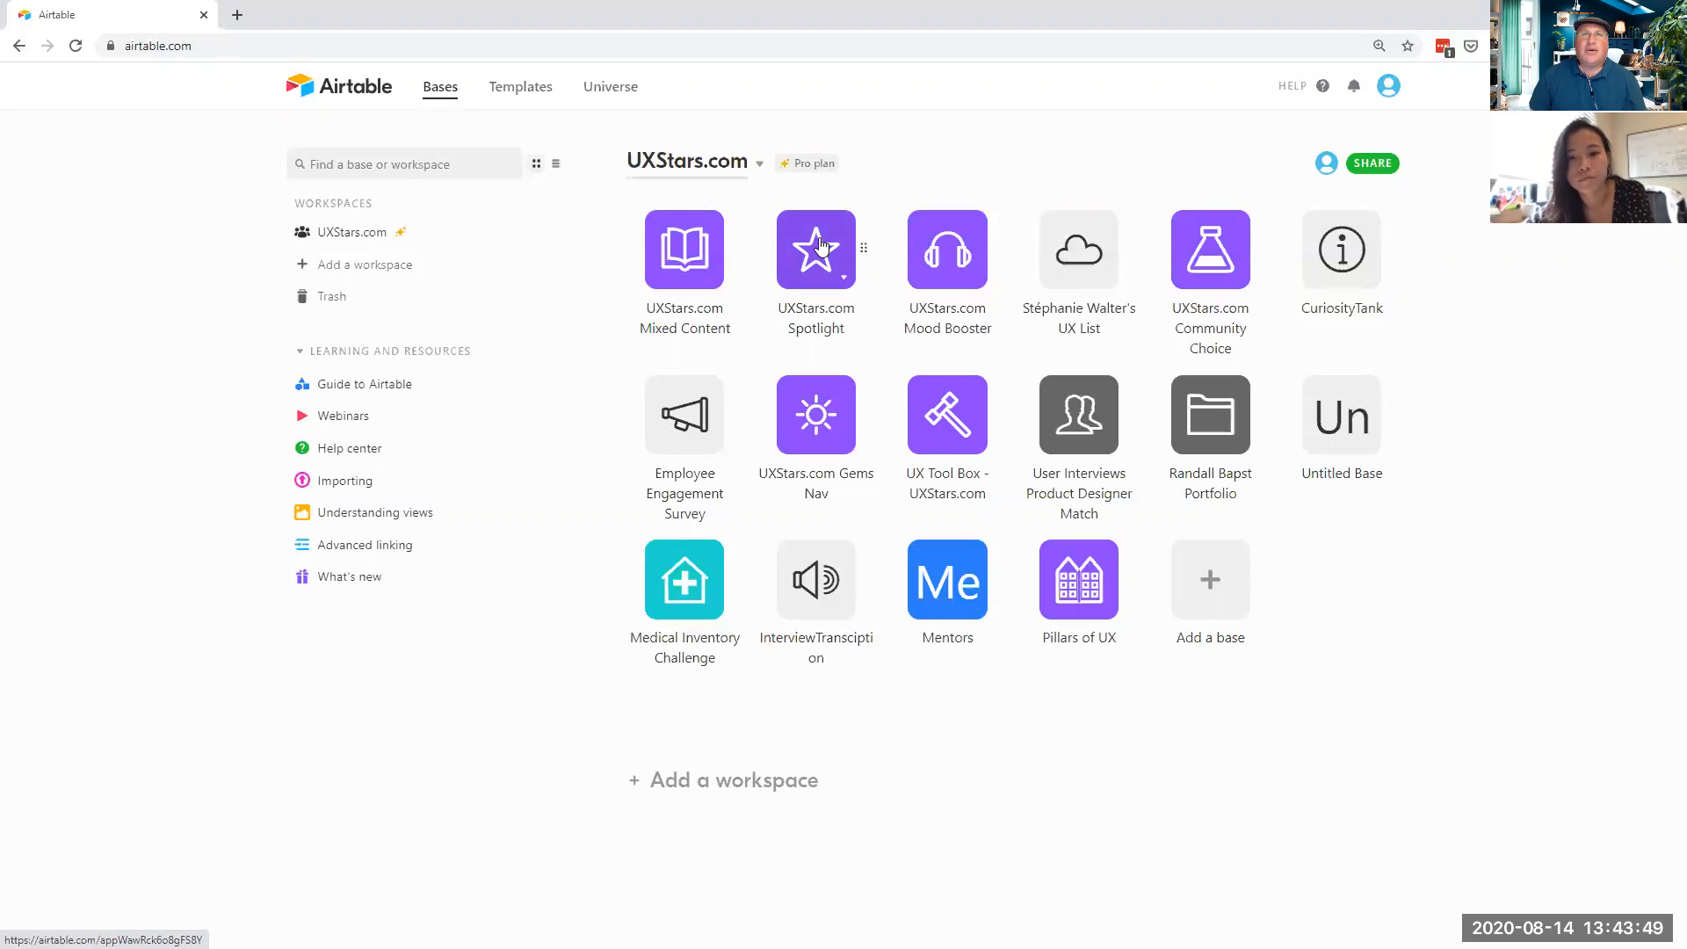
- Open the Spotlight base and browse its Spotlight, GridView and Recruiters tables, ending on GridView
click(819, 245)
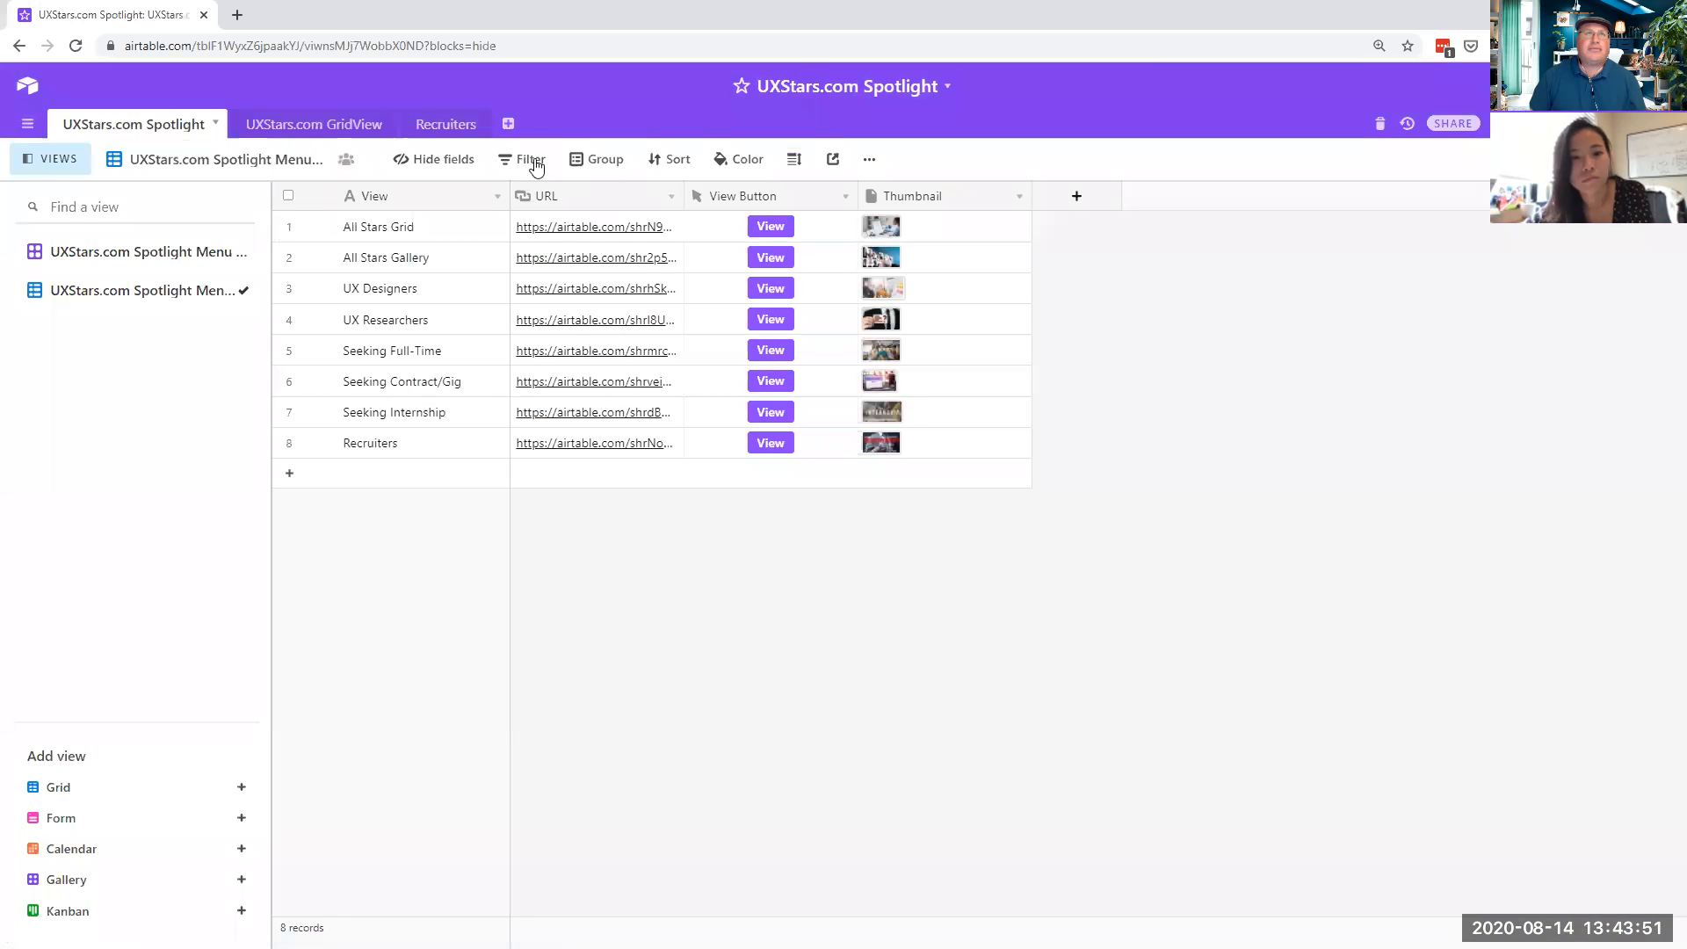
click(290, 124)
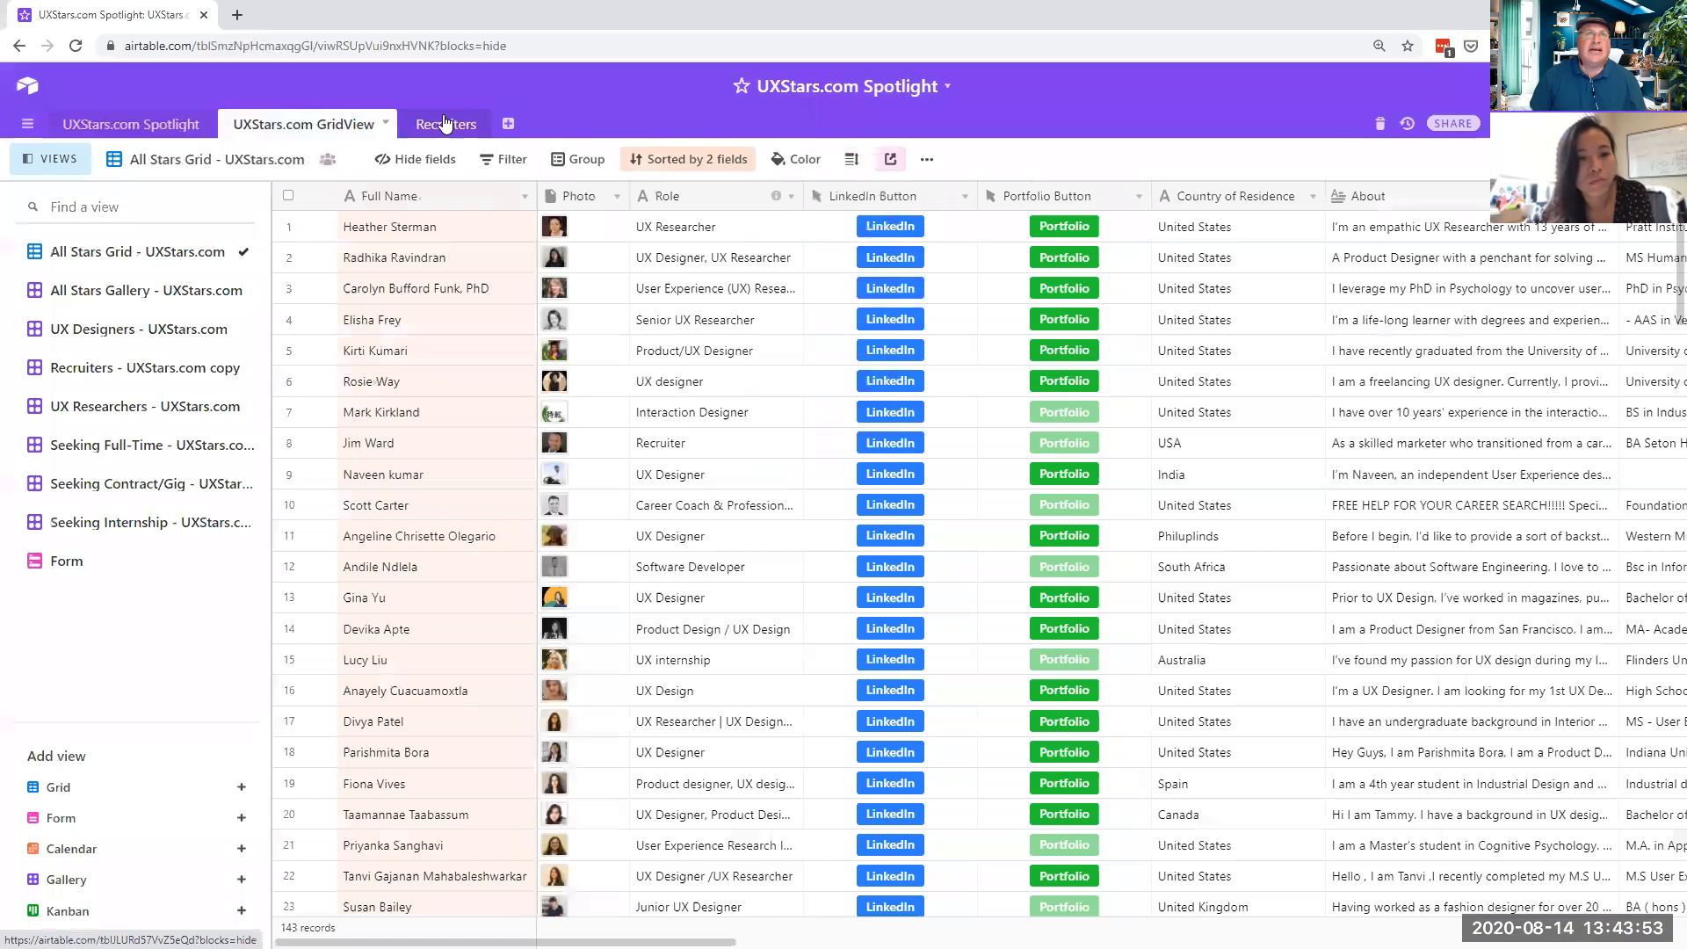
click(445, 124)
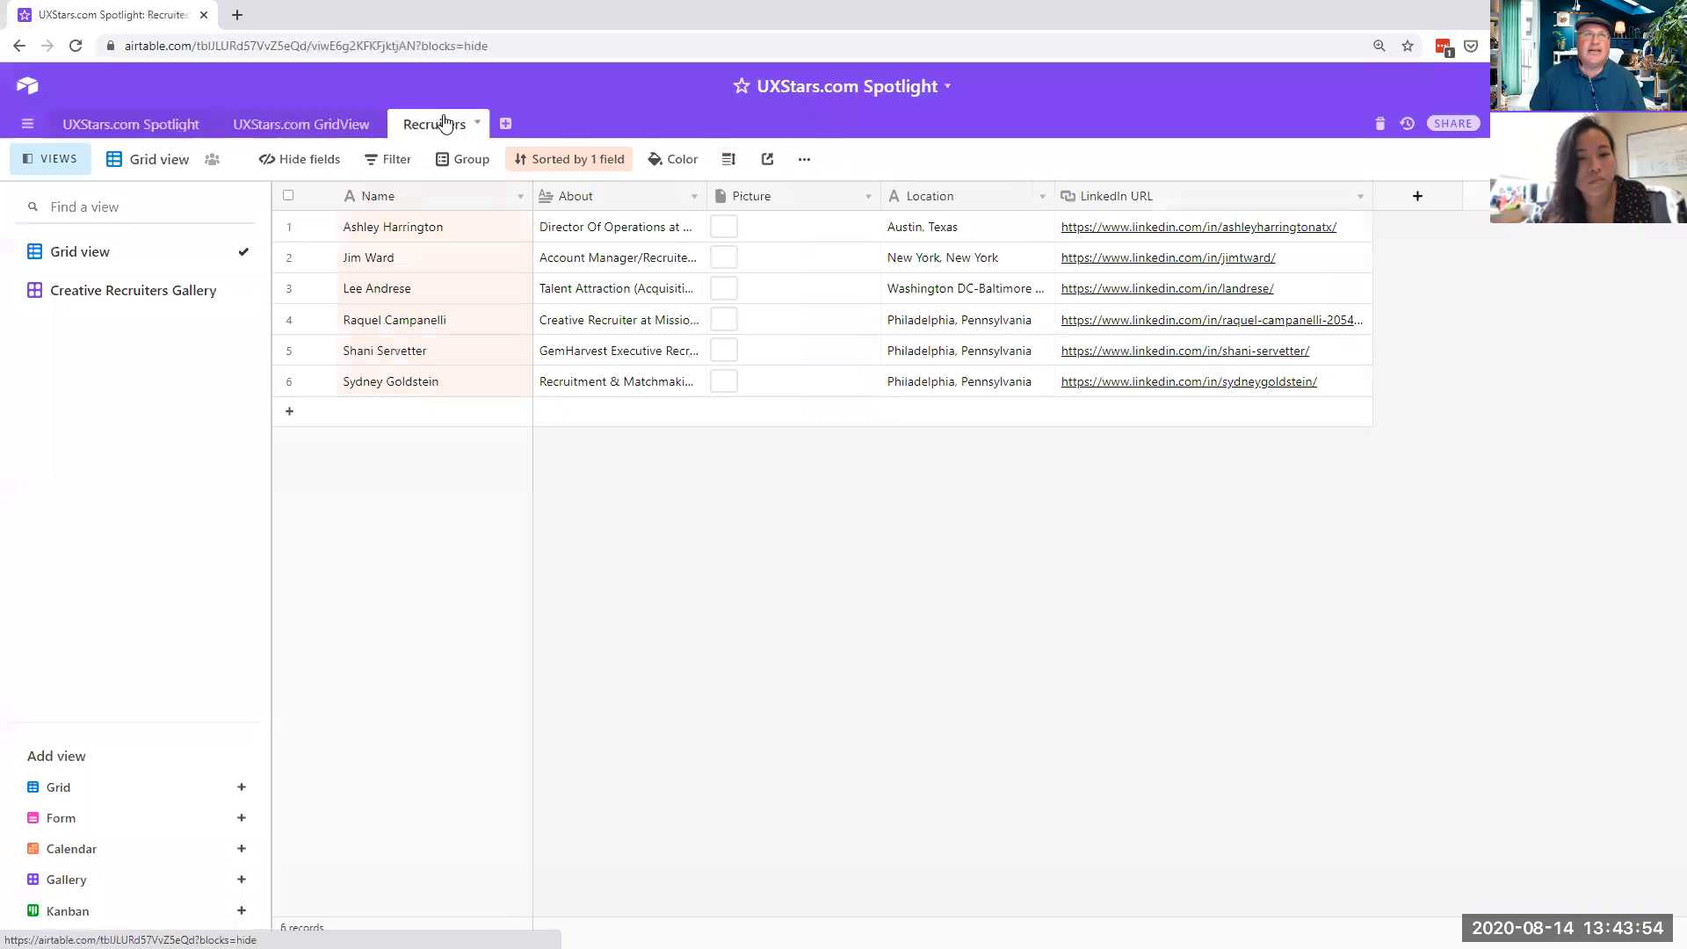
click(145, 129)
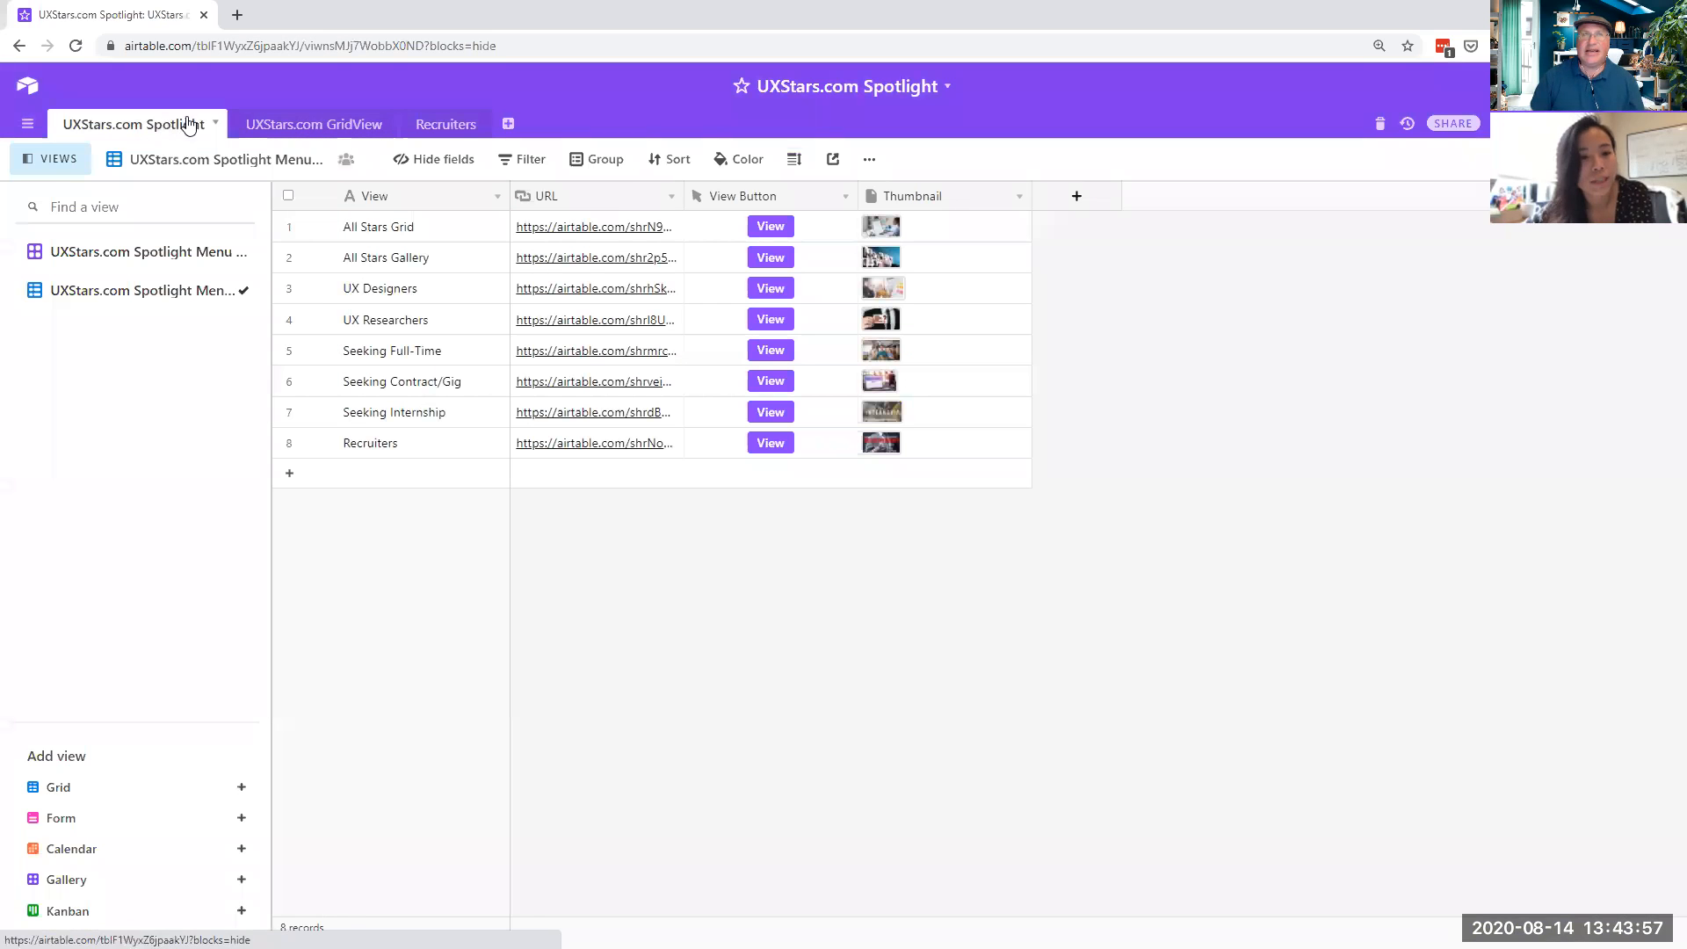
click(302, 128)
click(444, 124)
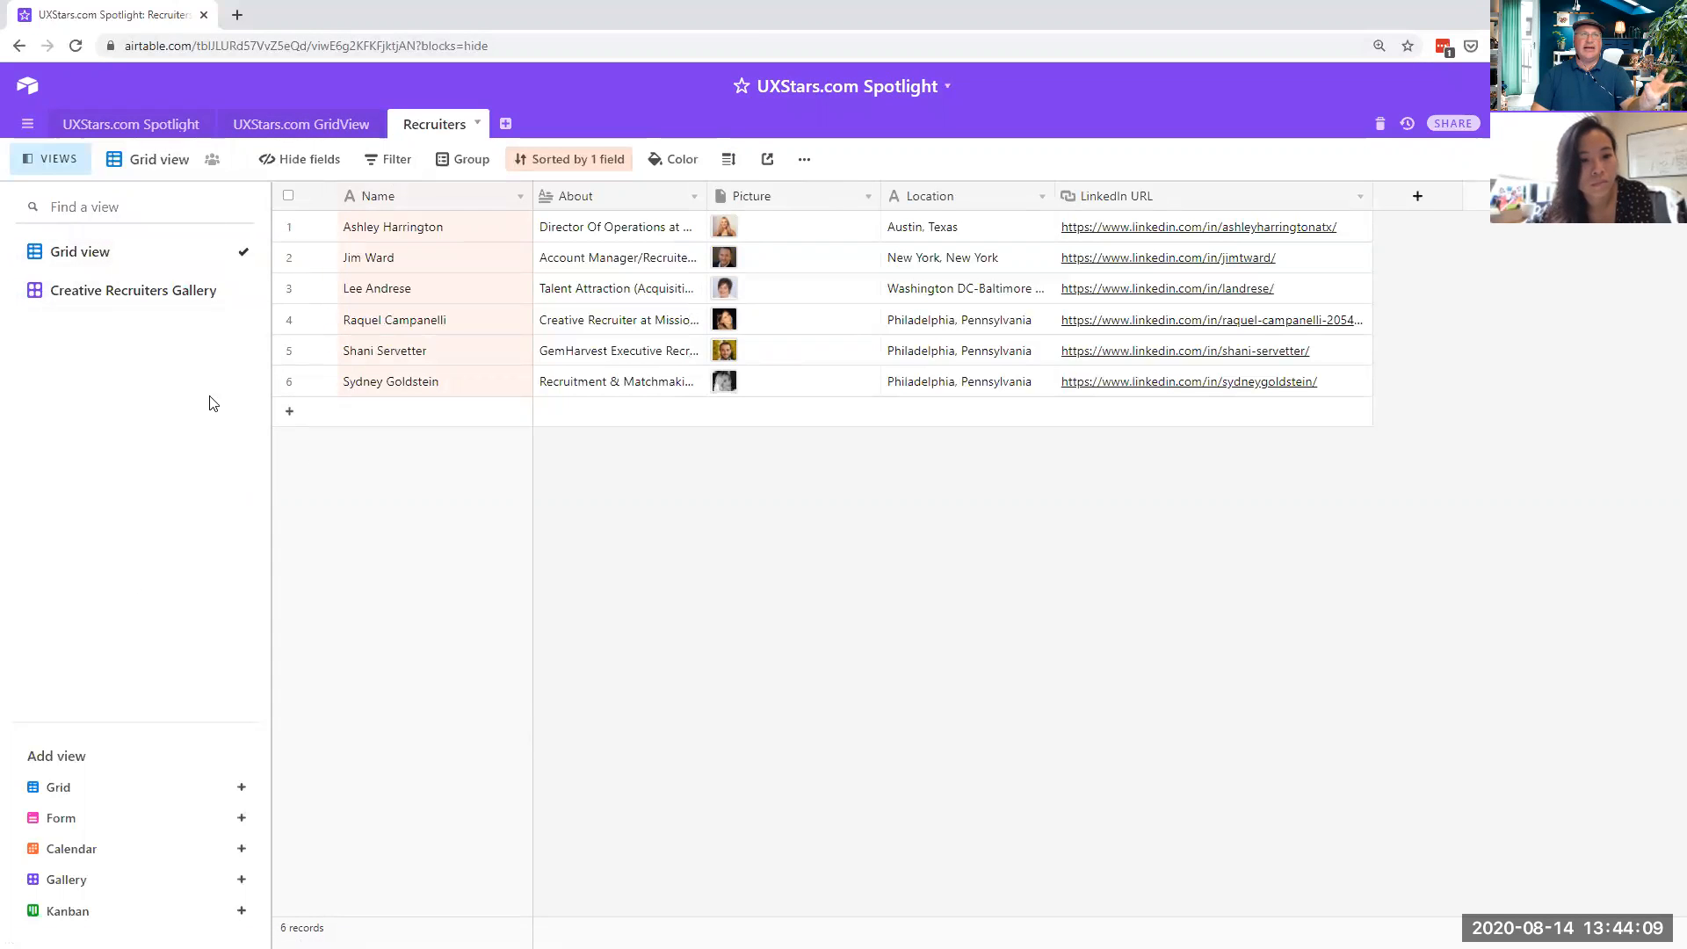
click(151, 123)
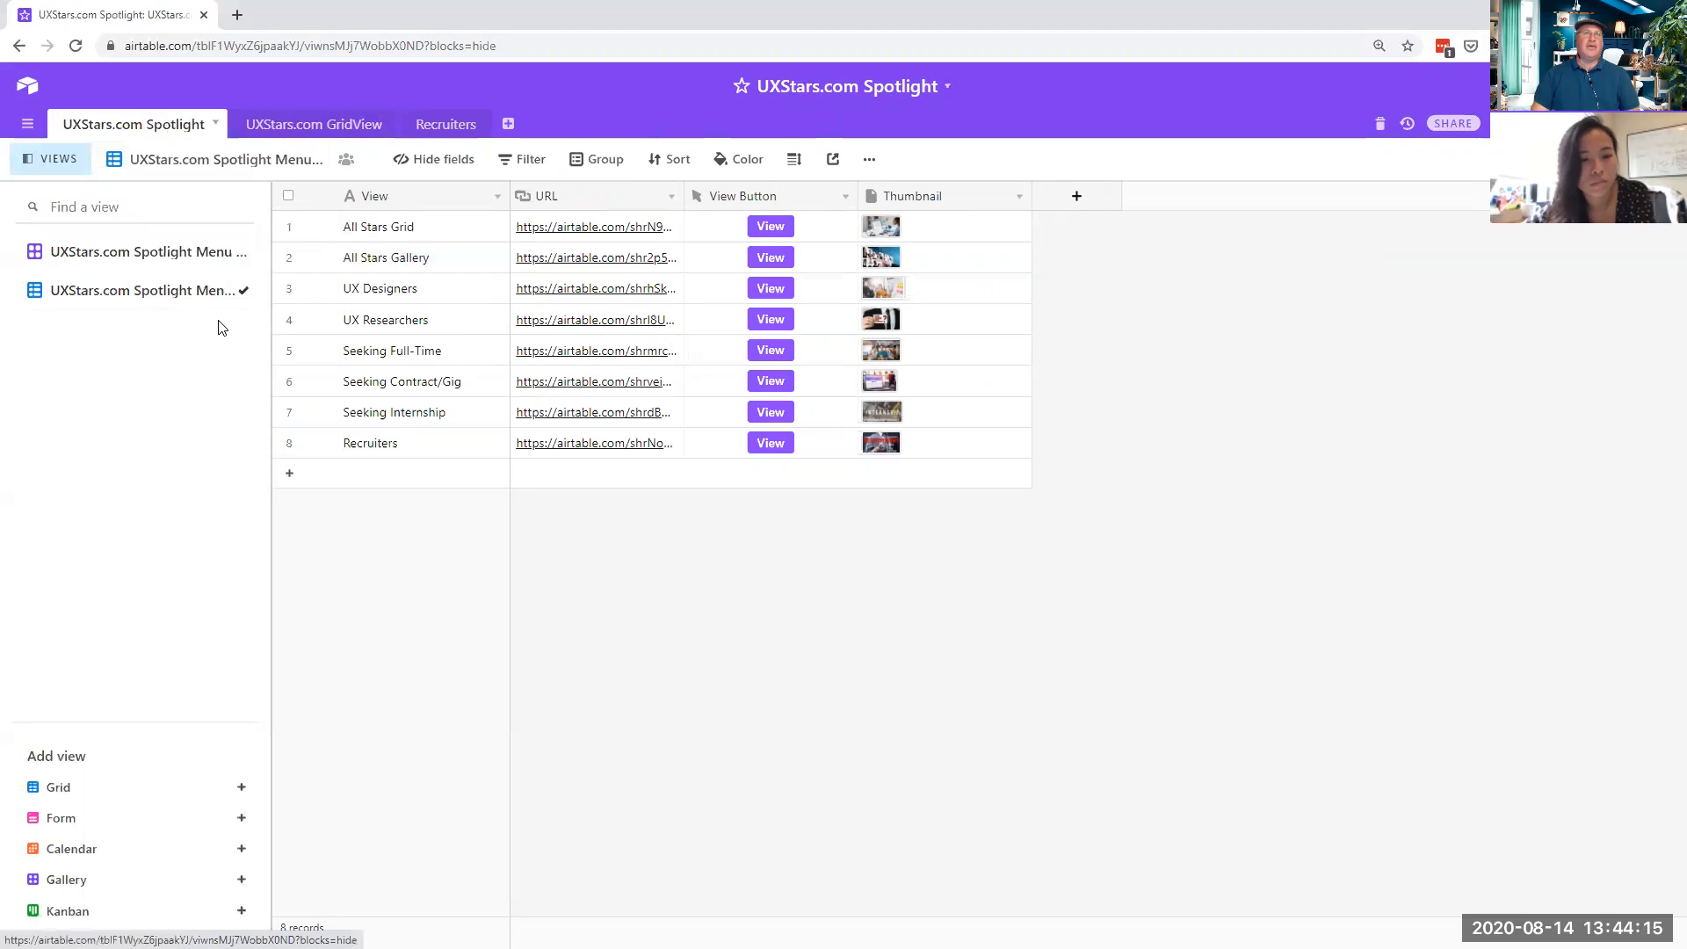
click(321, 130)
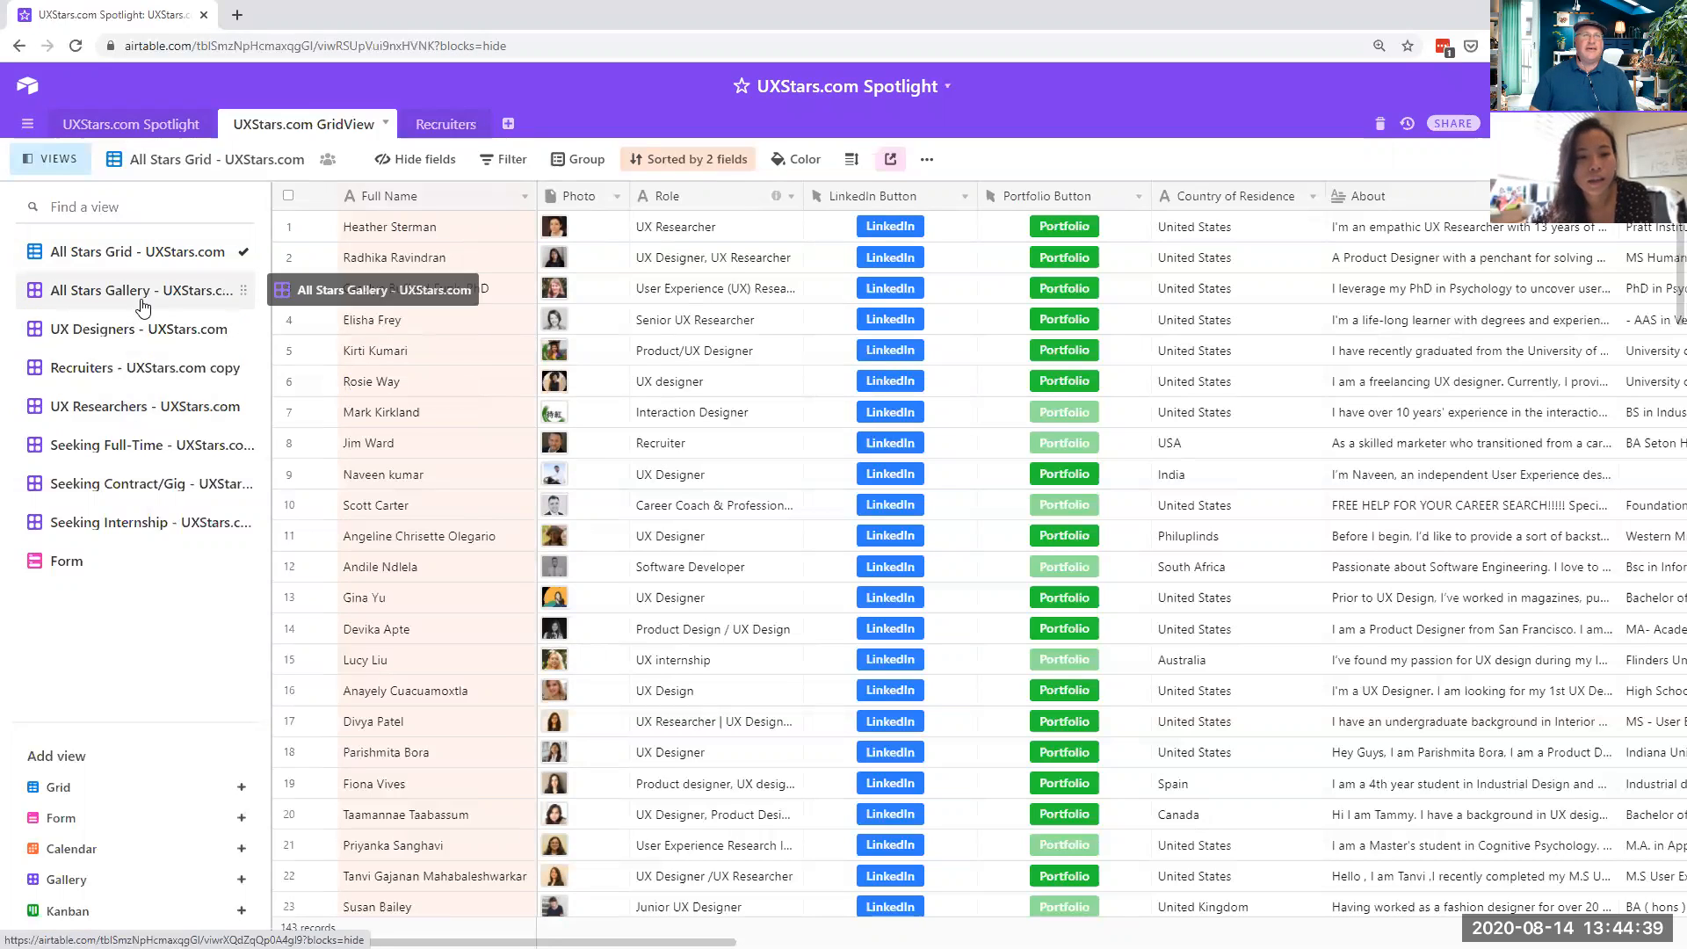
- View the UX Researchers gallery and its Role-contains-research filter, then return to the bases home
click(128, 406)
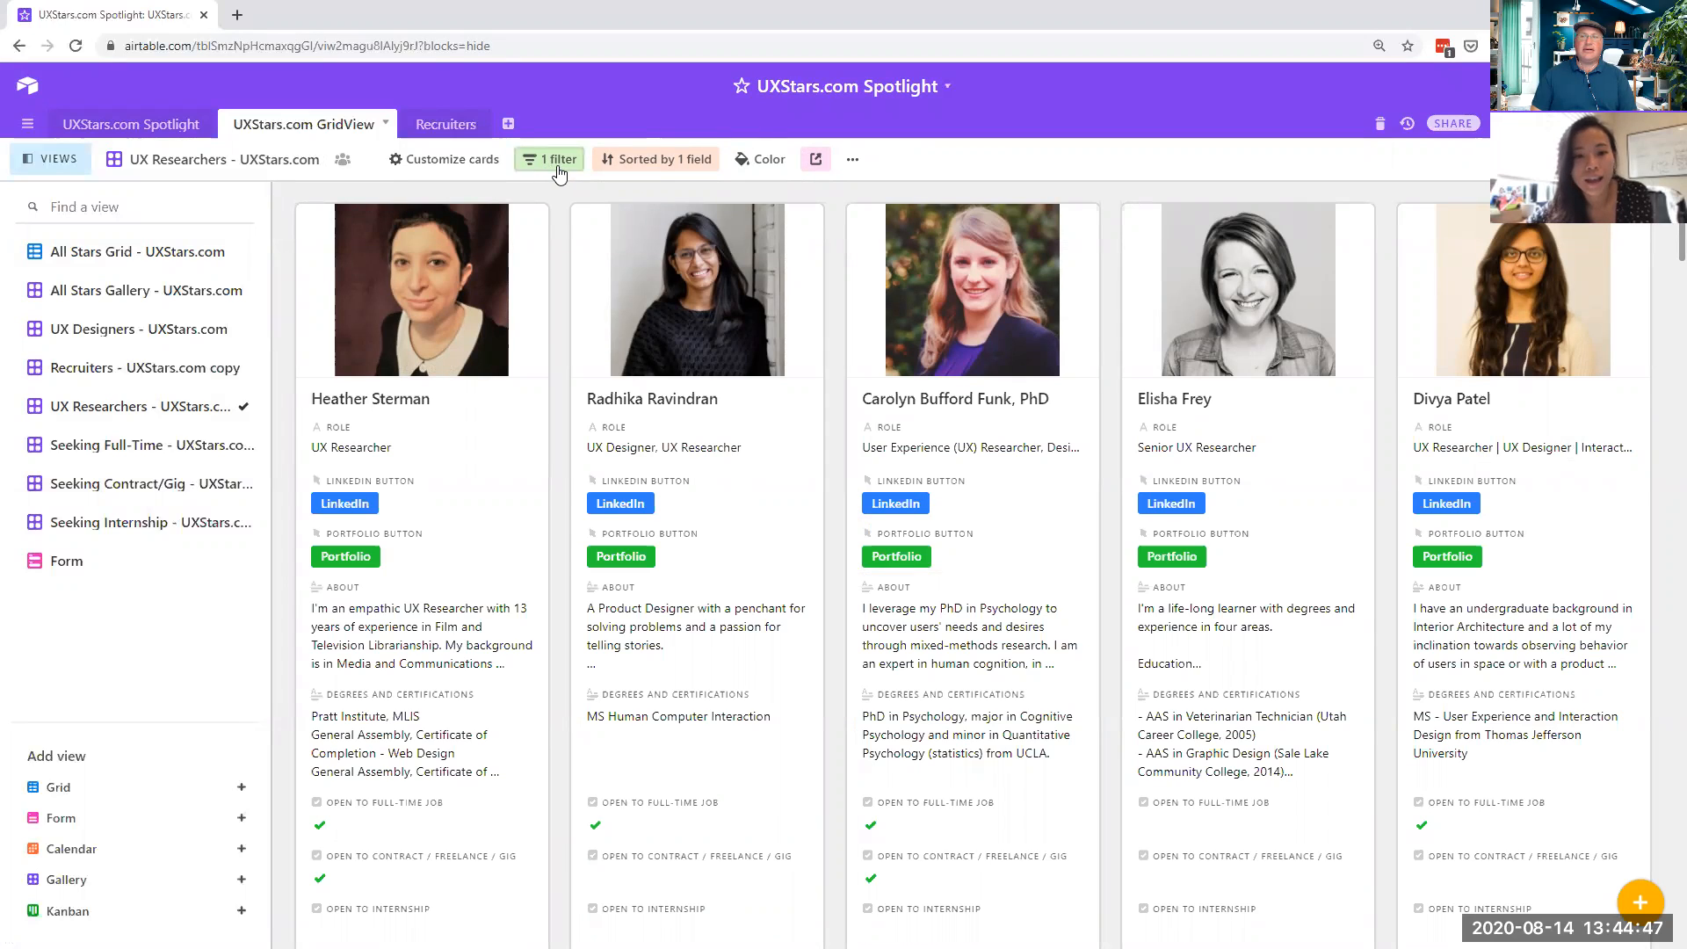
click(559, 163)
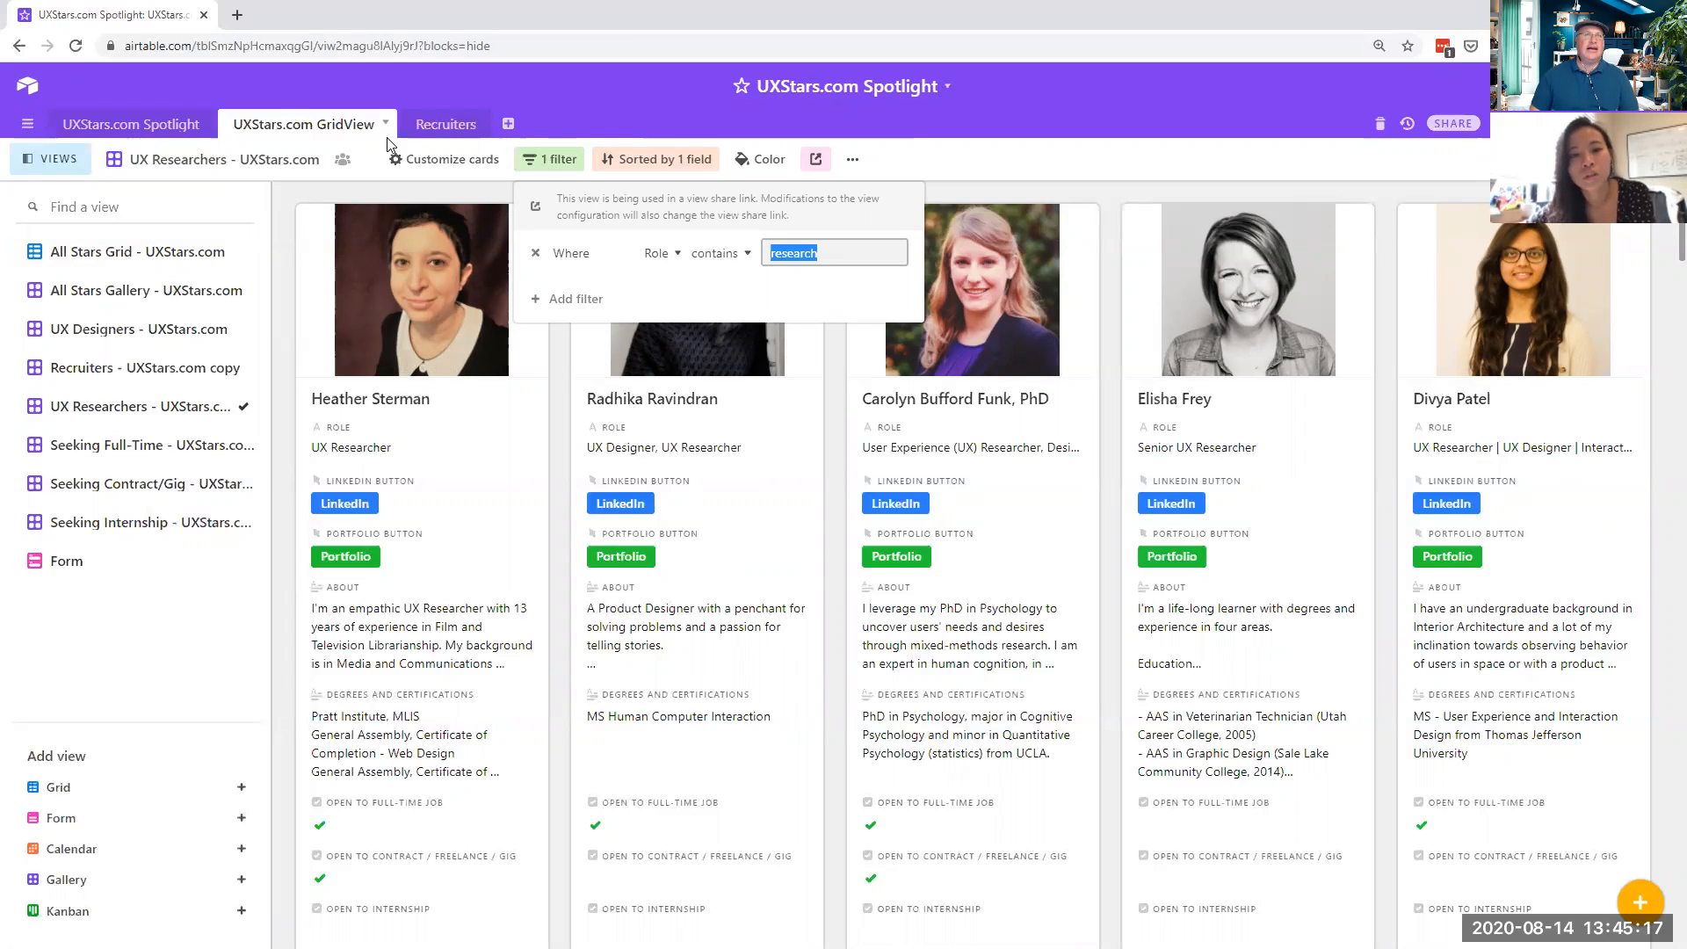
click(33, 94)
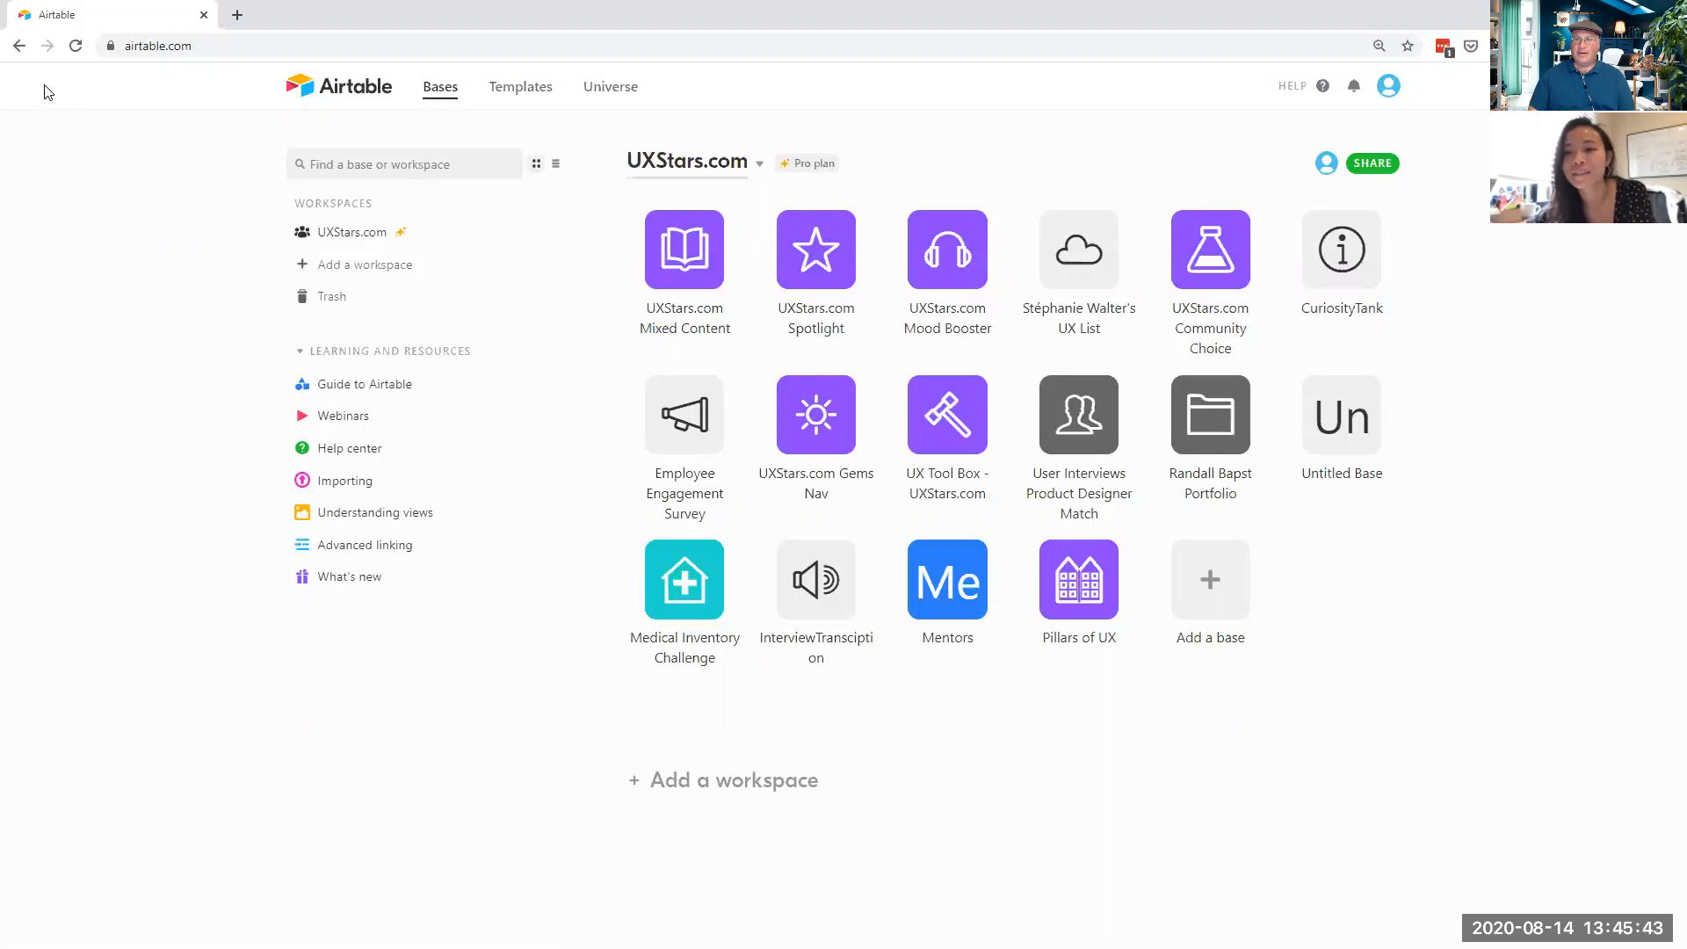
- Preview the new-base options and starter templates, then bring the Add a base choices back up
click(1215, 599)
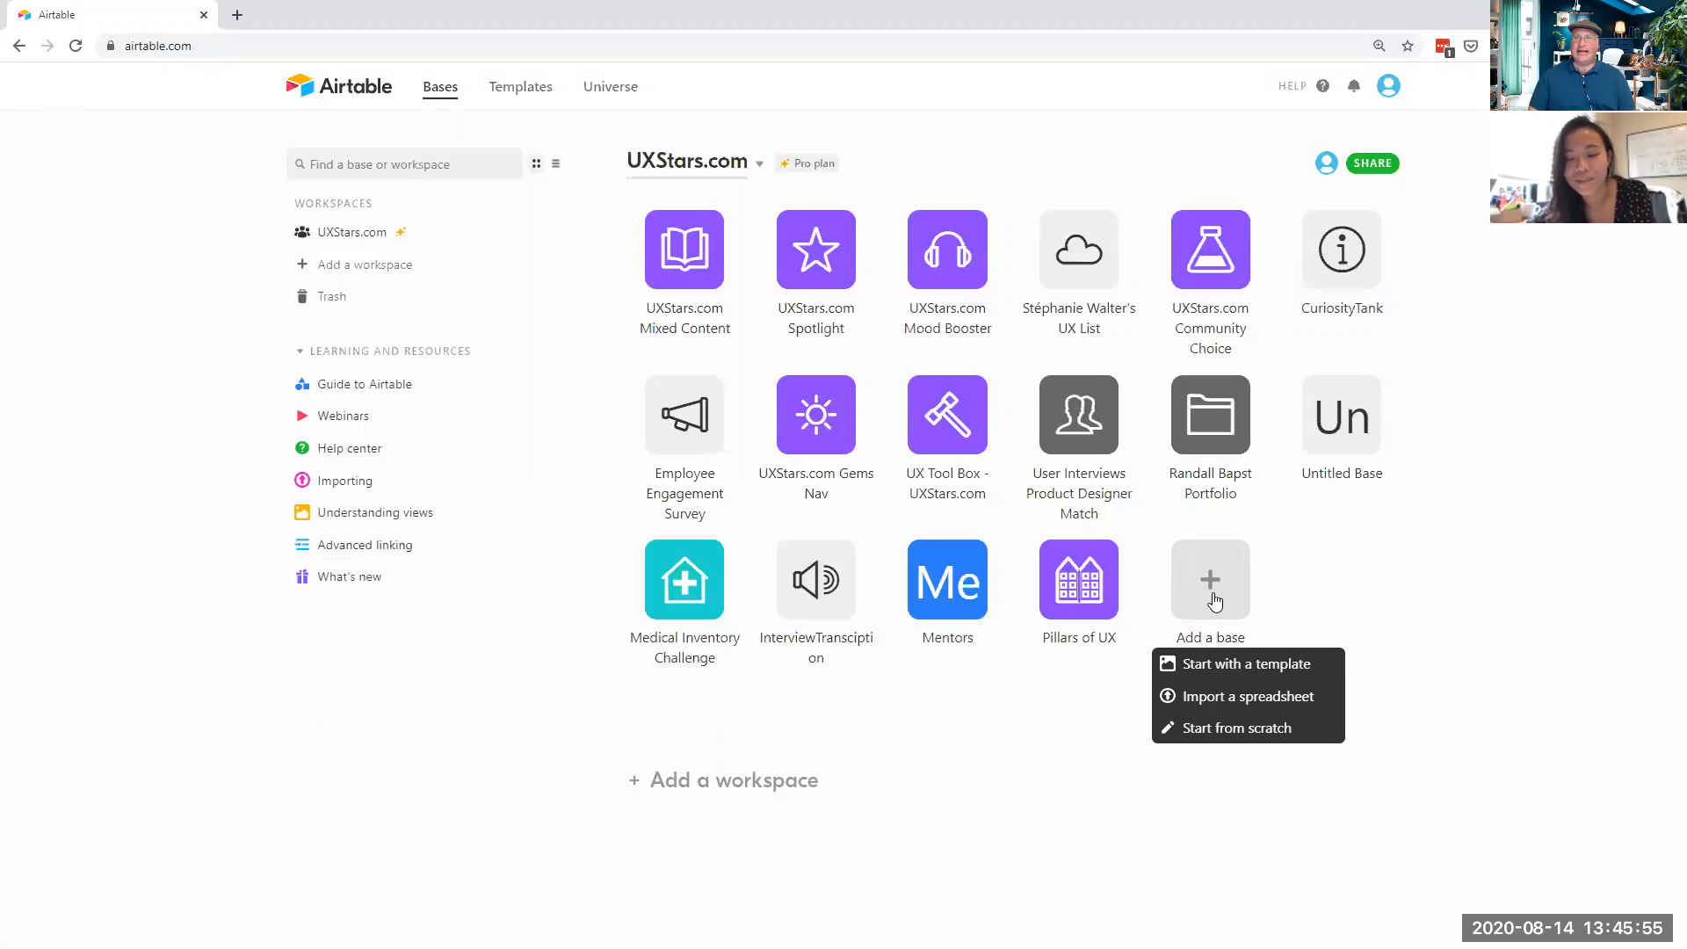
click(1220, 674)
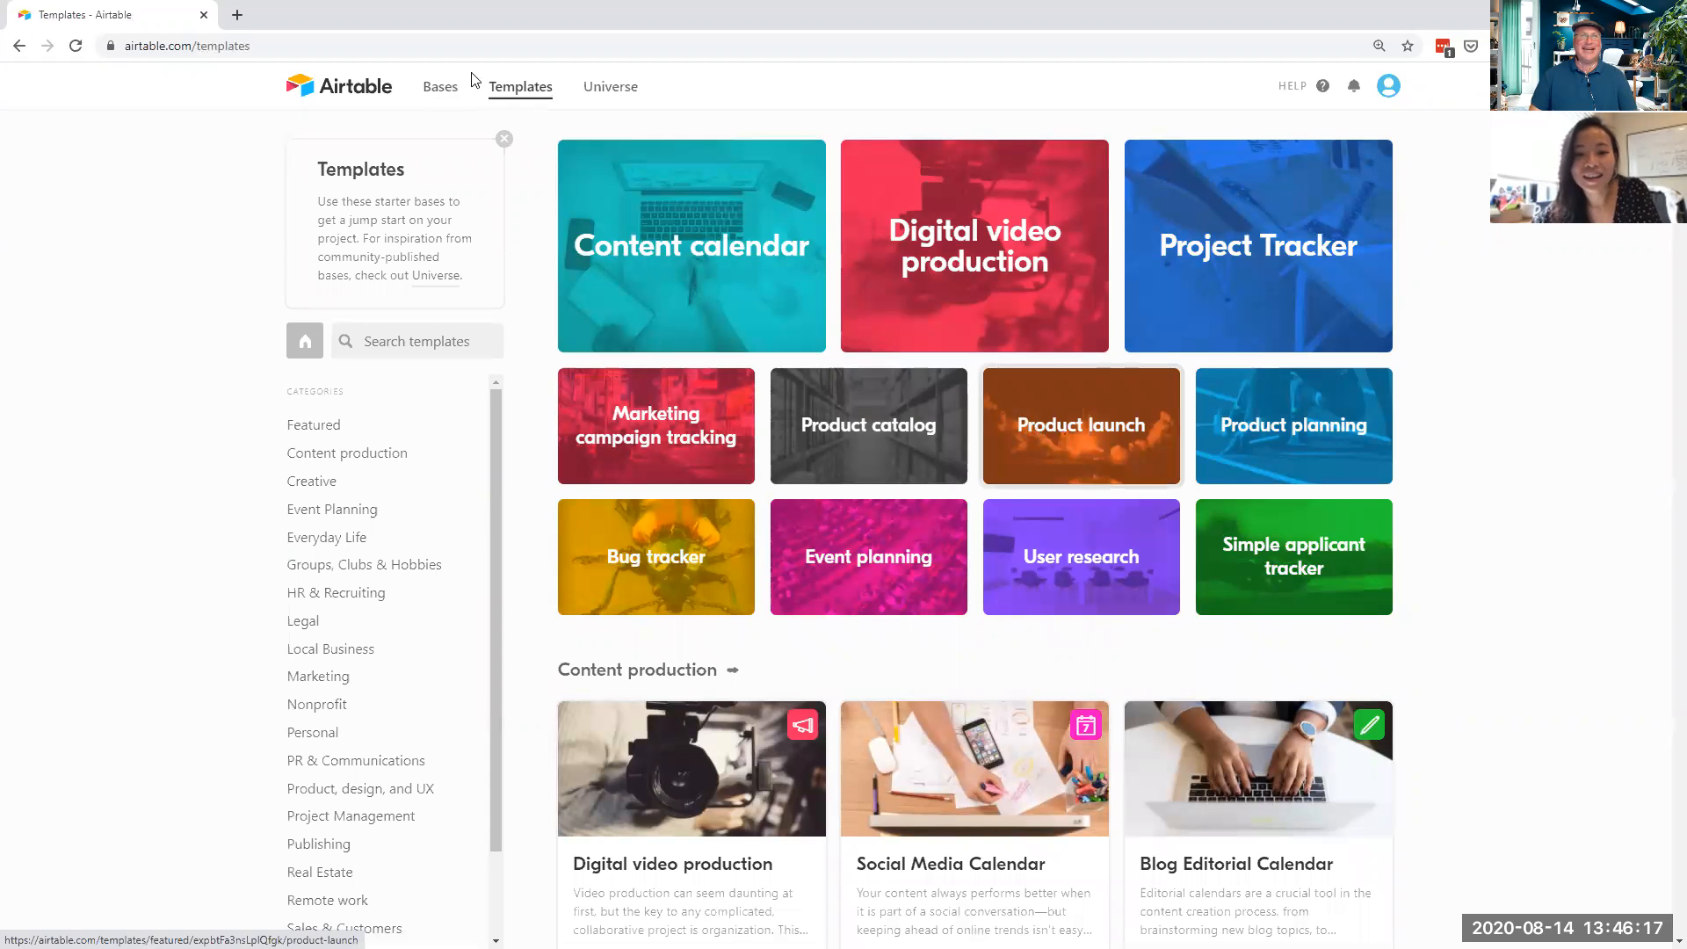
click(19, 46)
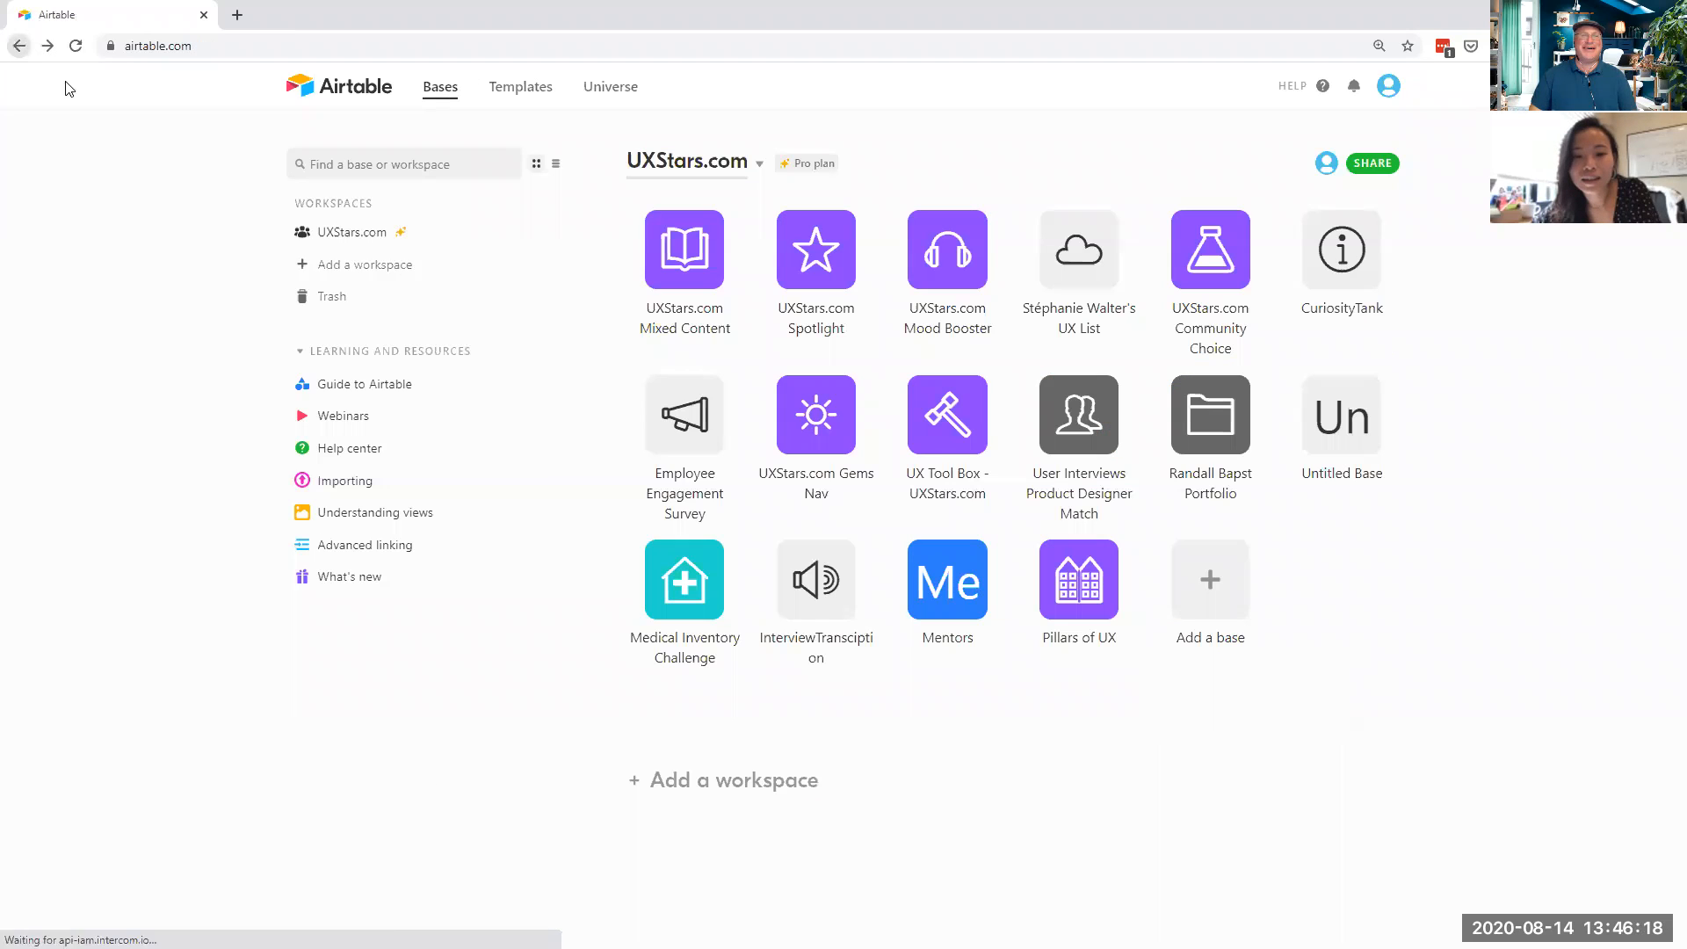
click(1210, 587)
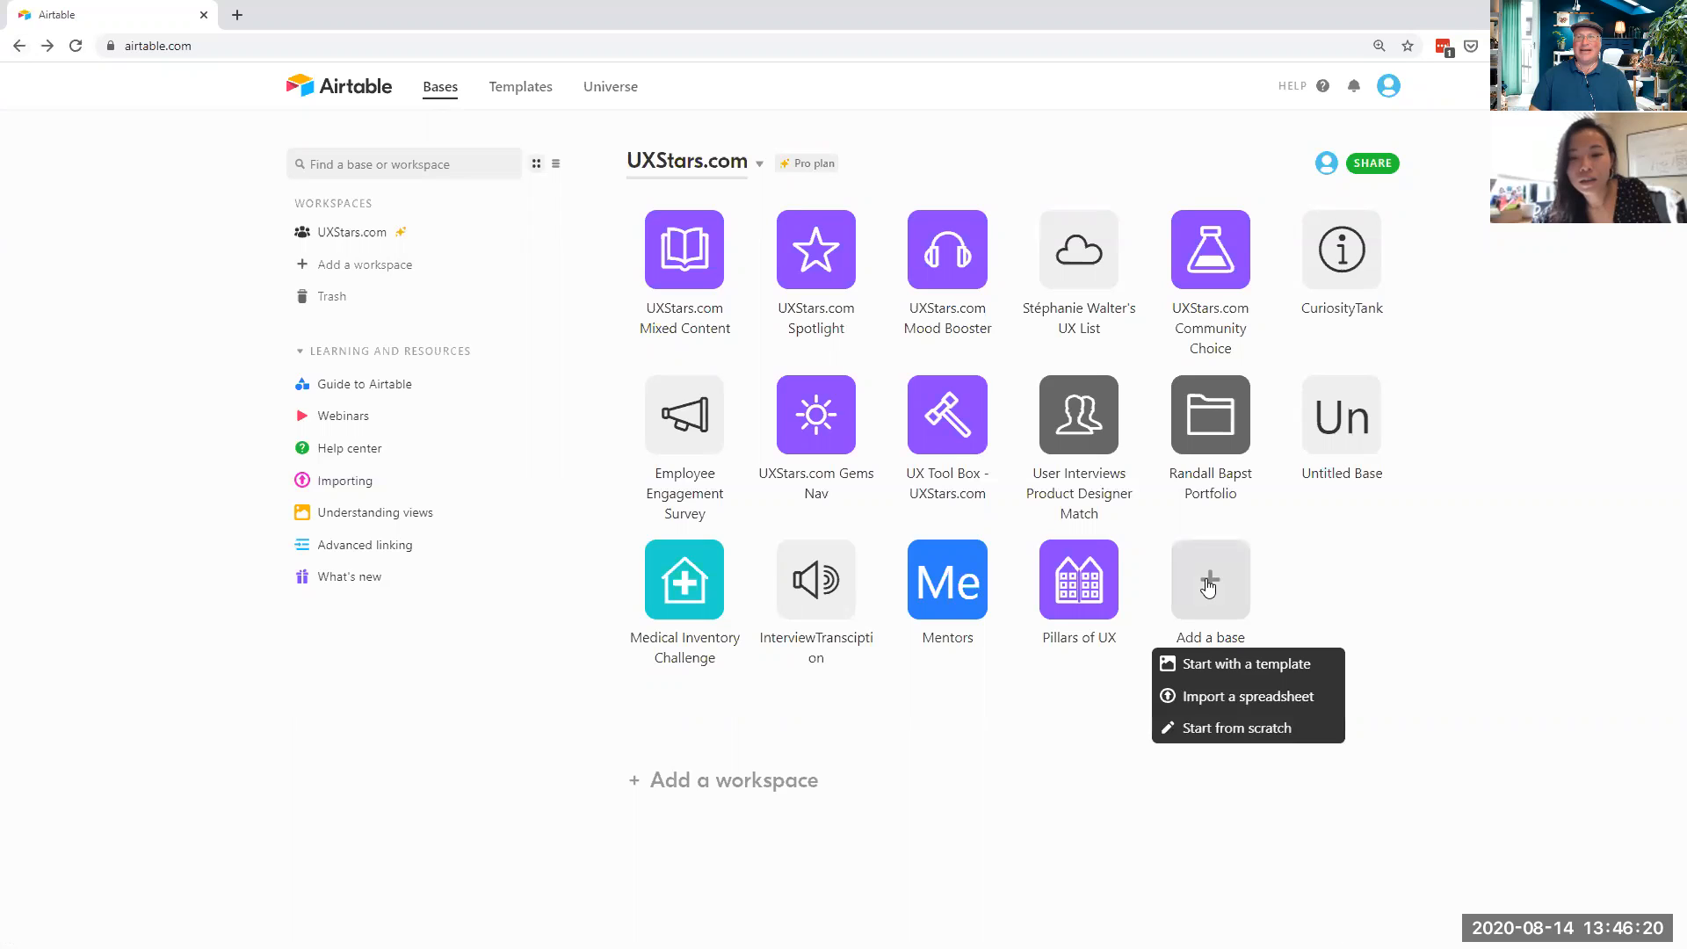
- Start a blank base from scratch and give it the people icon
click(1239, 729)
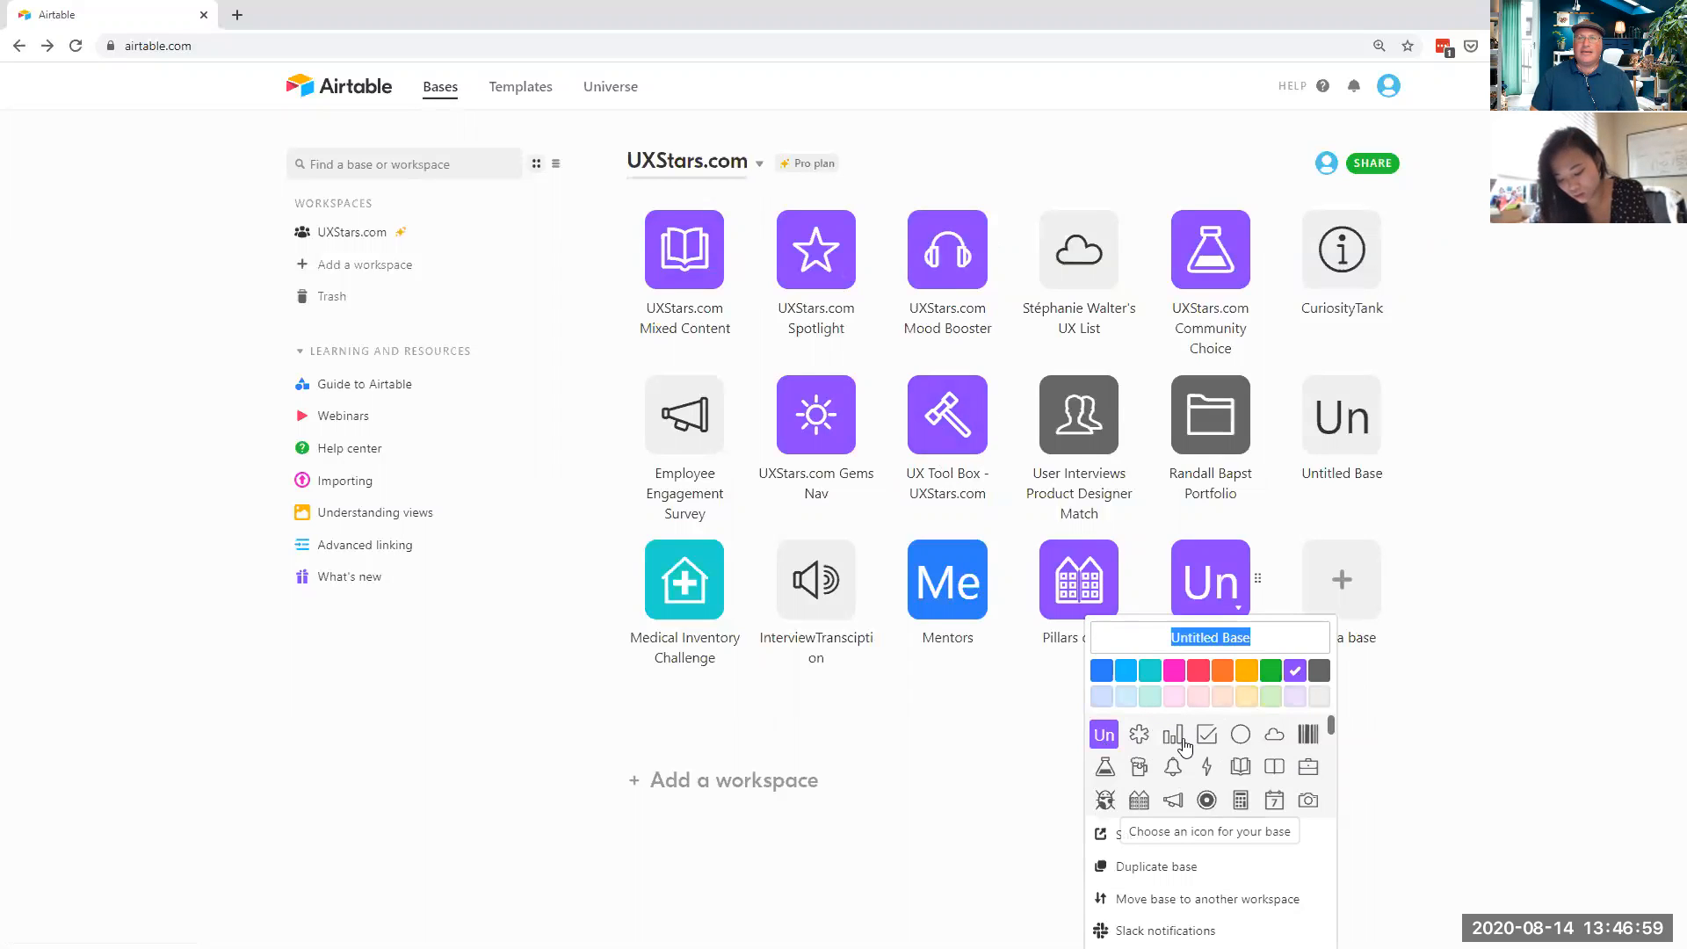
click(1176, 768)
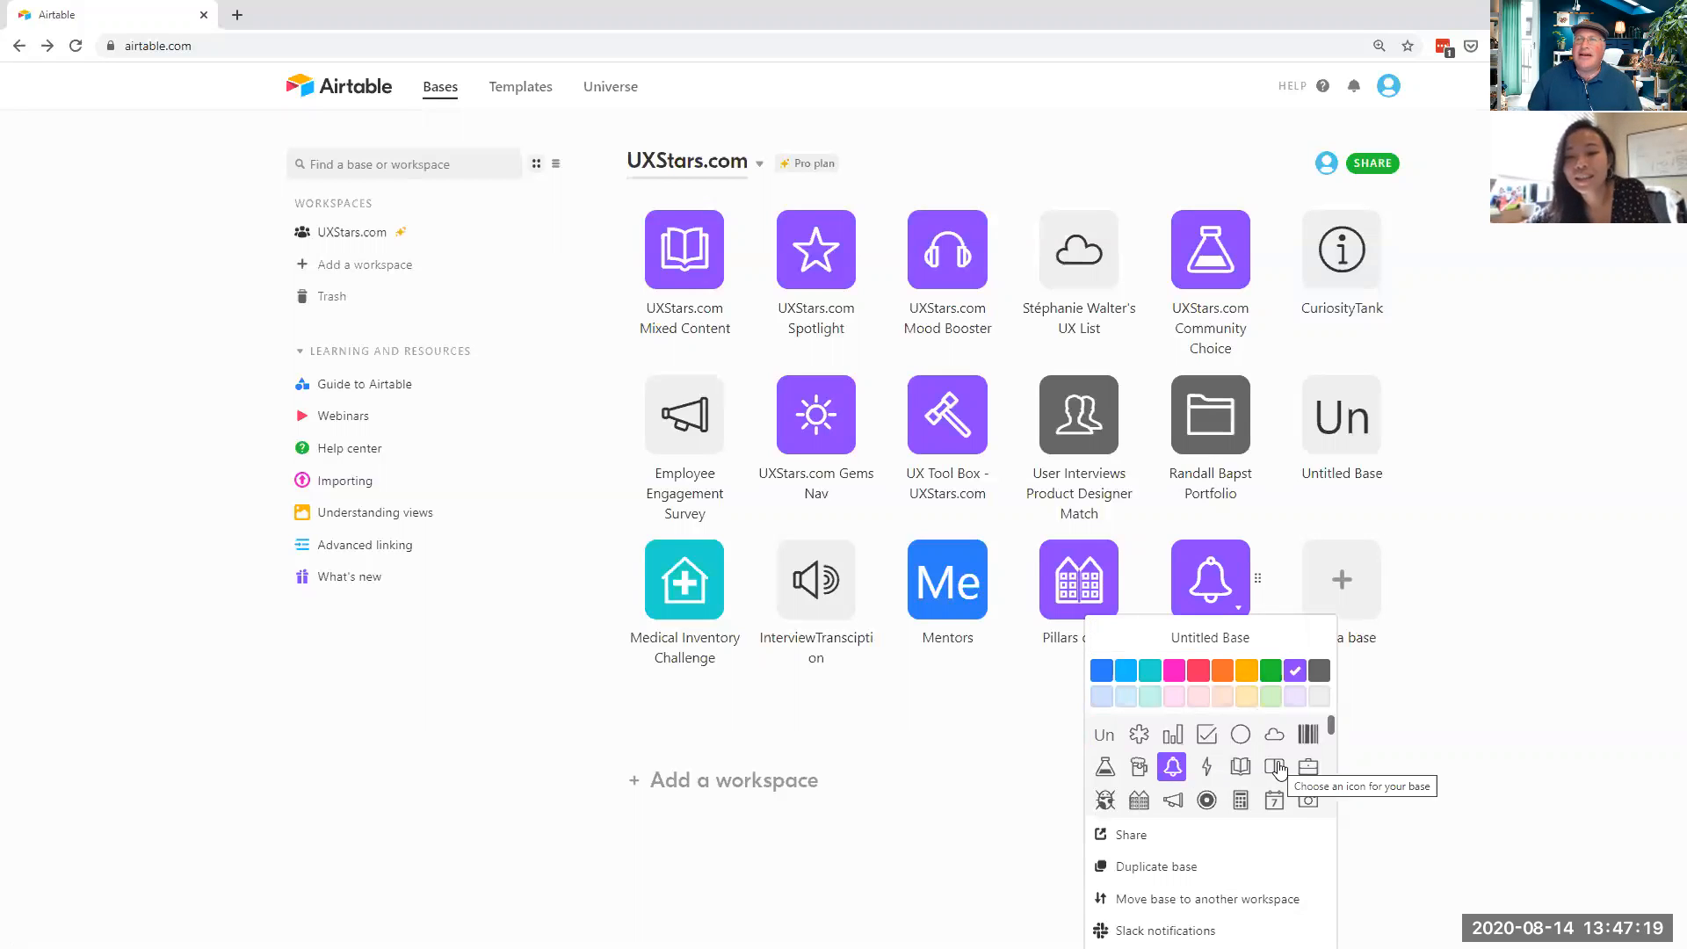
scroll(1309, 764, down, 2)
scroll(1312, 767, down, 2)
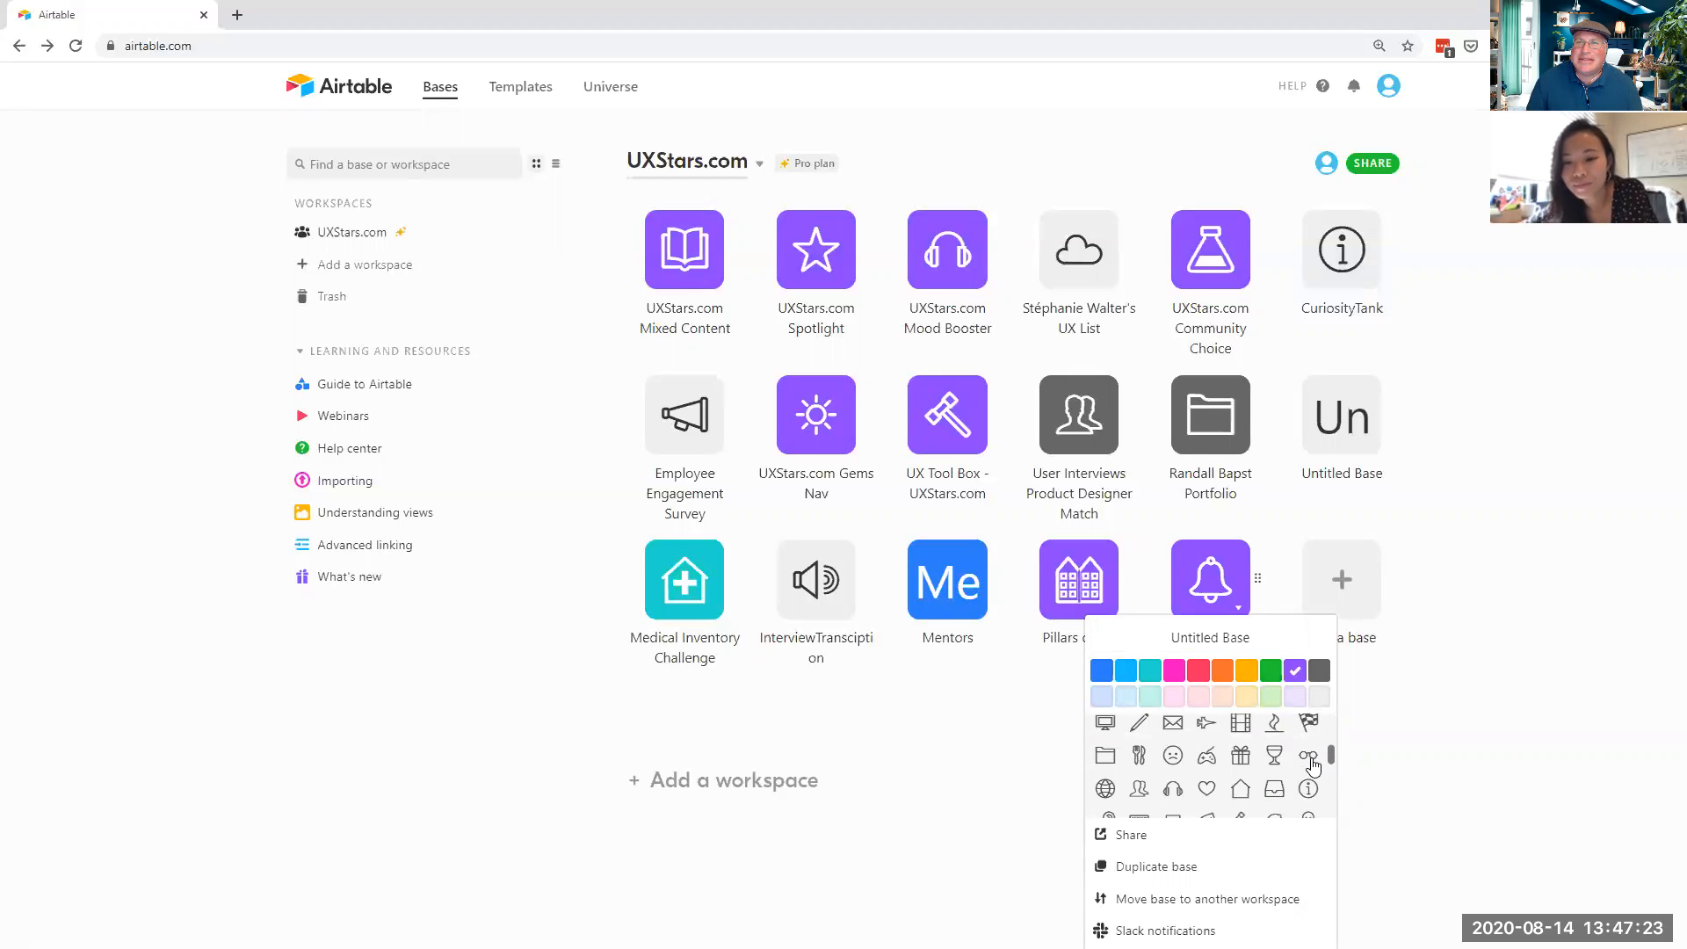
scroll(1312, 766, down, 2)
scroll(1312, 766, down, 1)
scroll(1312, 766, down, 3)
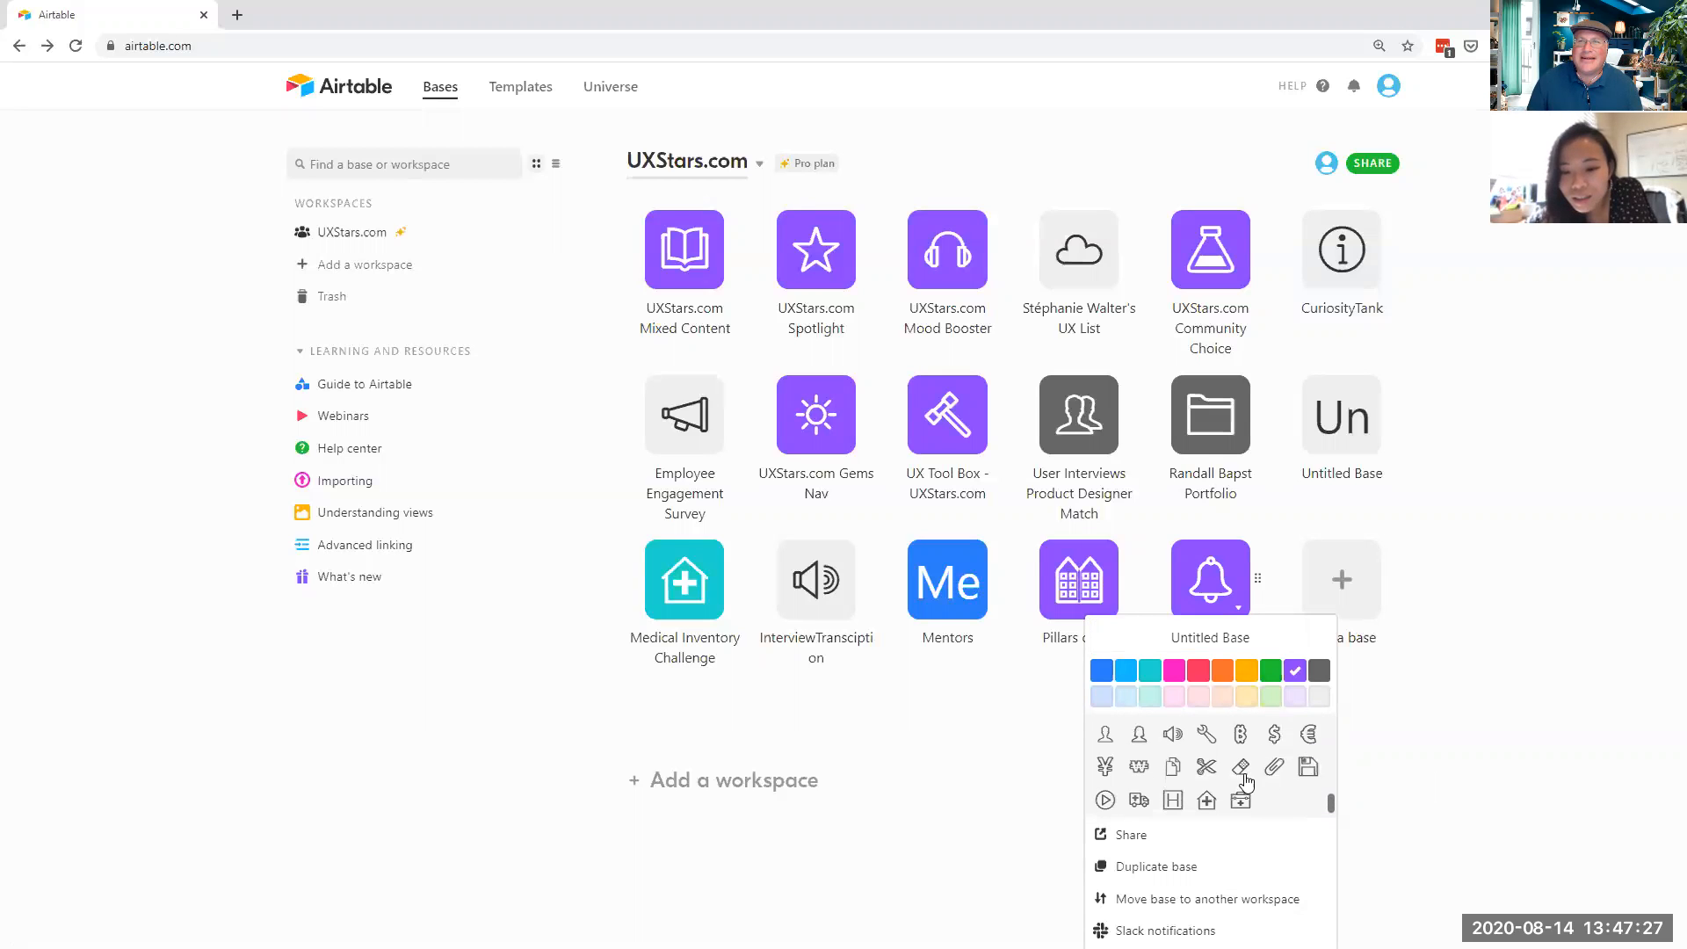
scroll(1189, 794, up, 1)
scroll(1189, 793, up, 1)
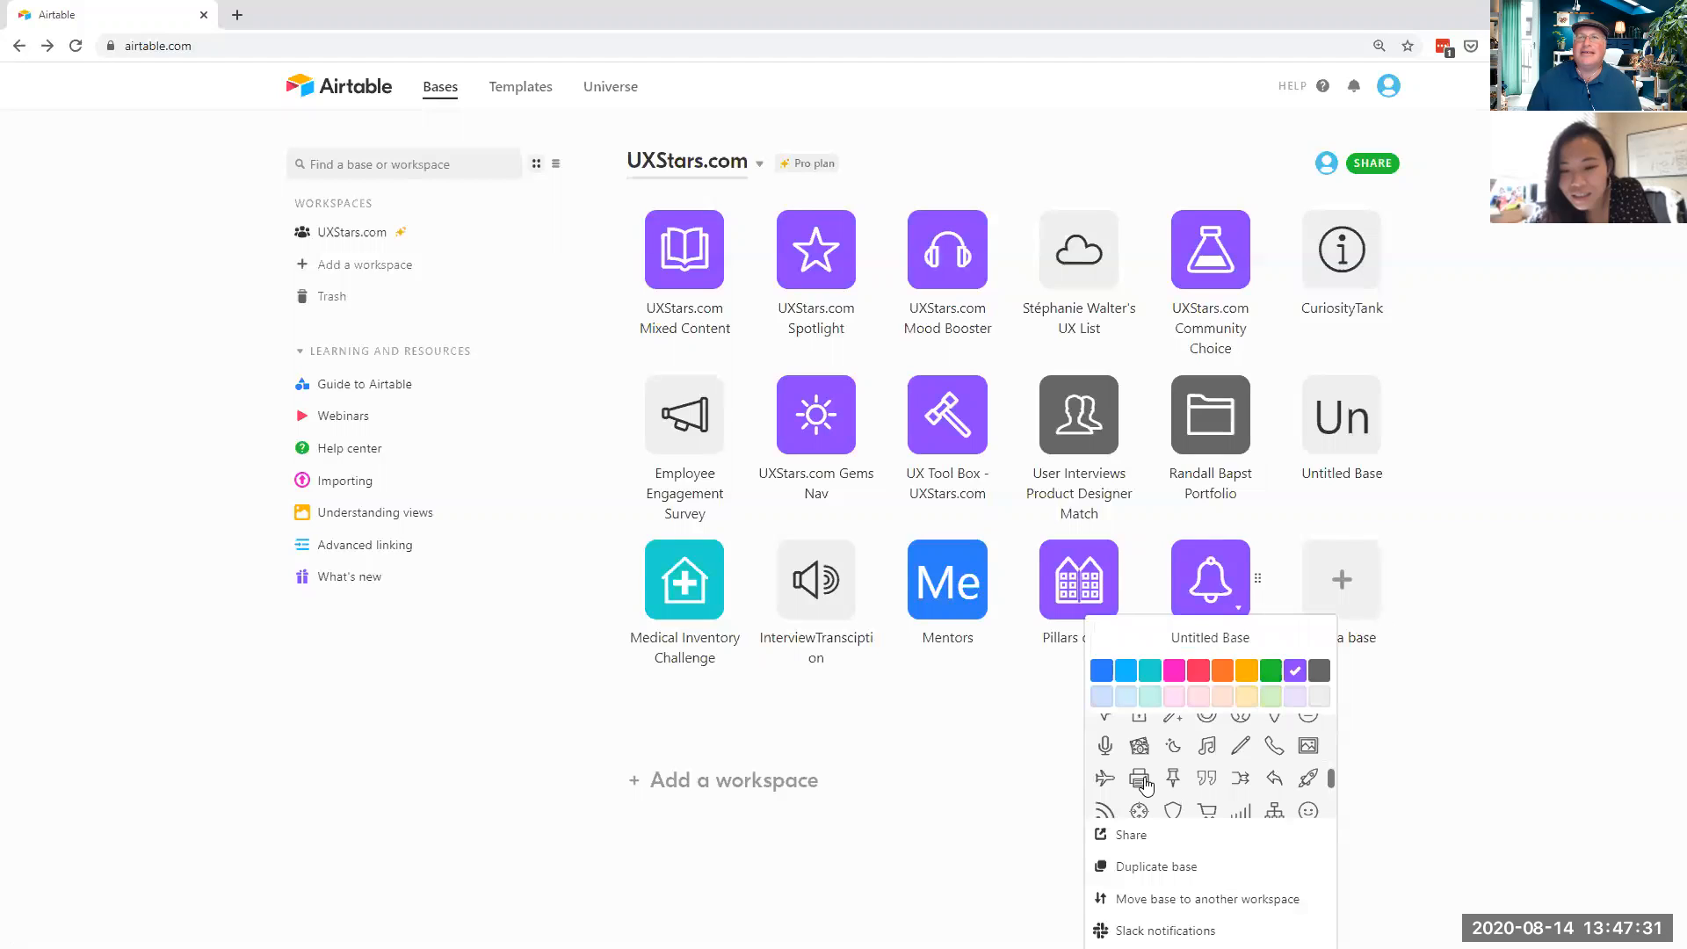
scroll(1144, 785, up, 2)
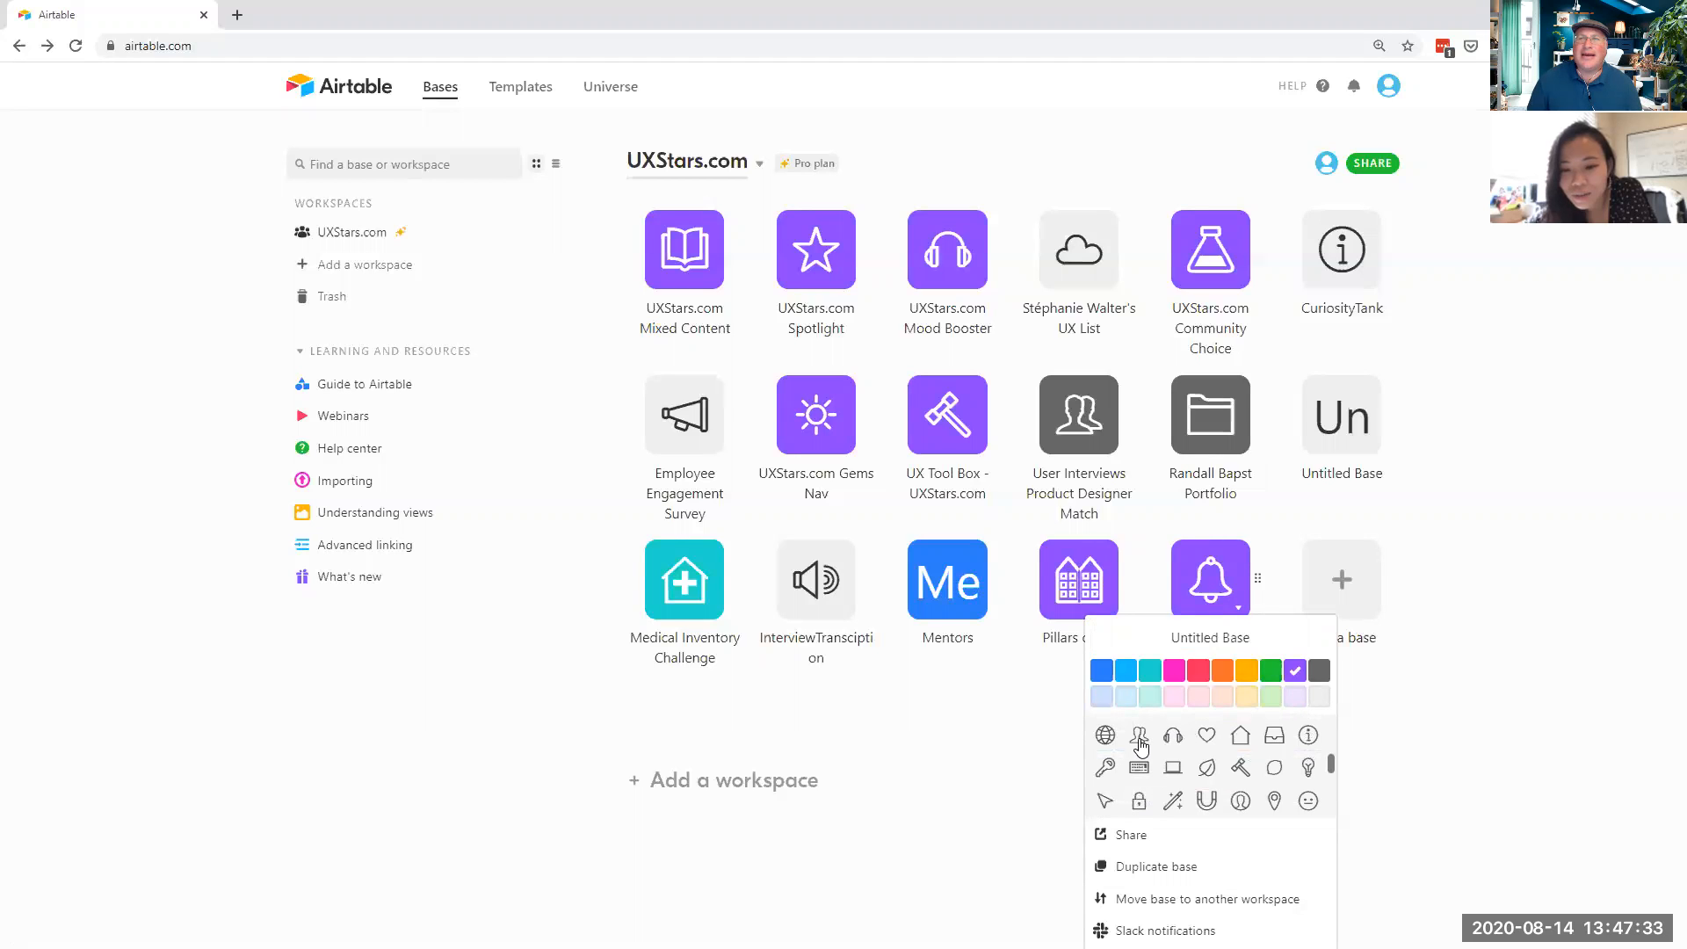
click(1139, 737)
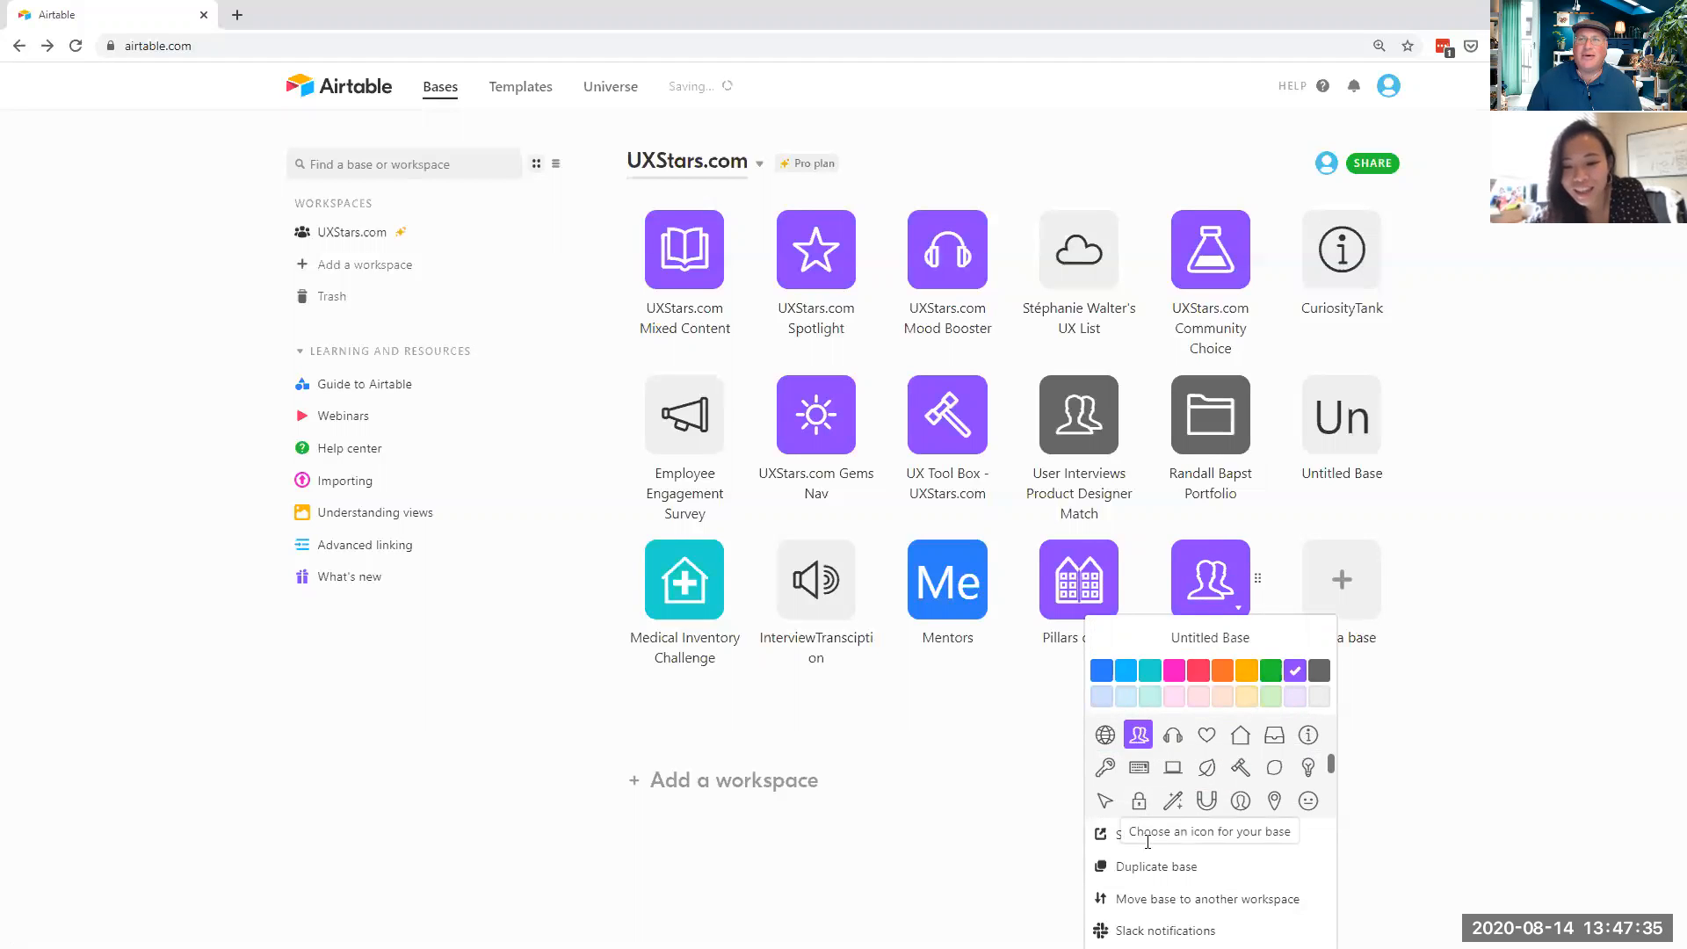
scroll(1201, 787, down, 5)
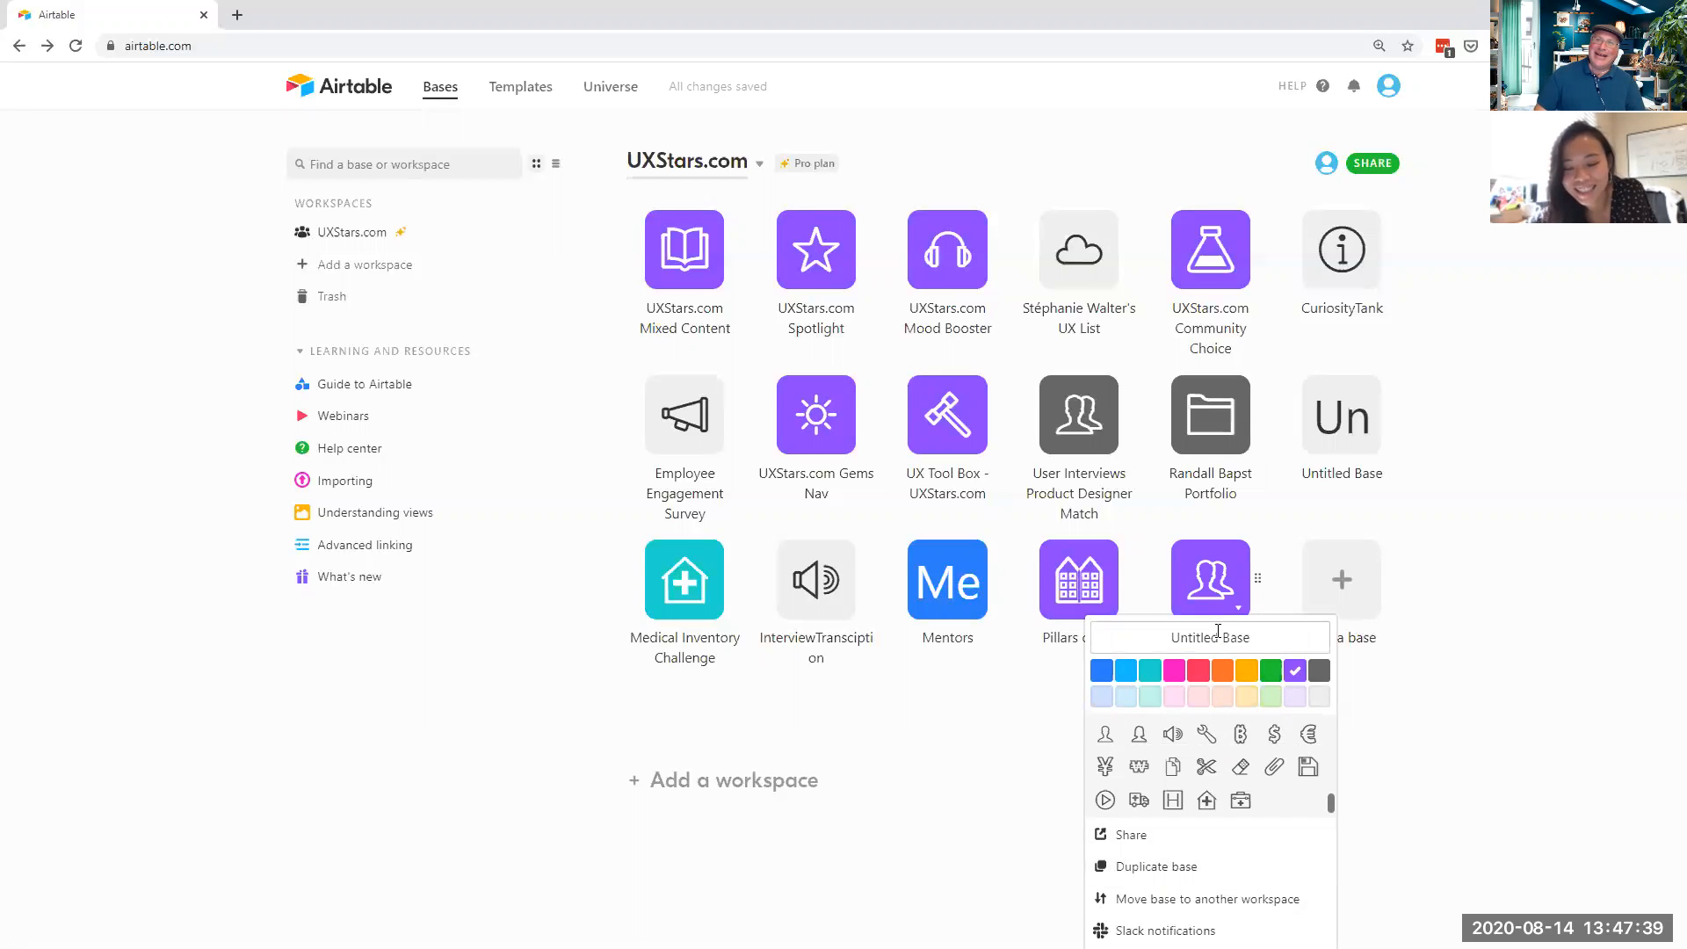
- Name the new base 'Job Application Status' and open it
key(ctrl+a)
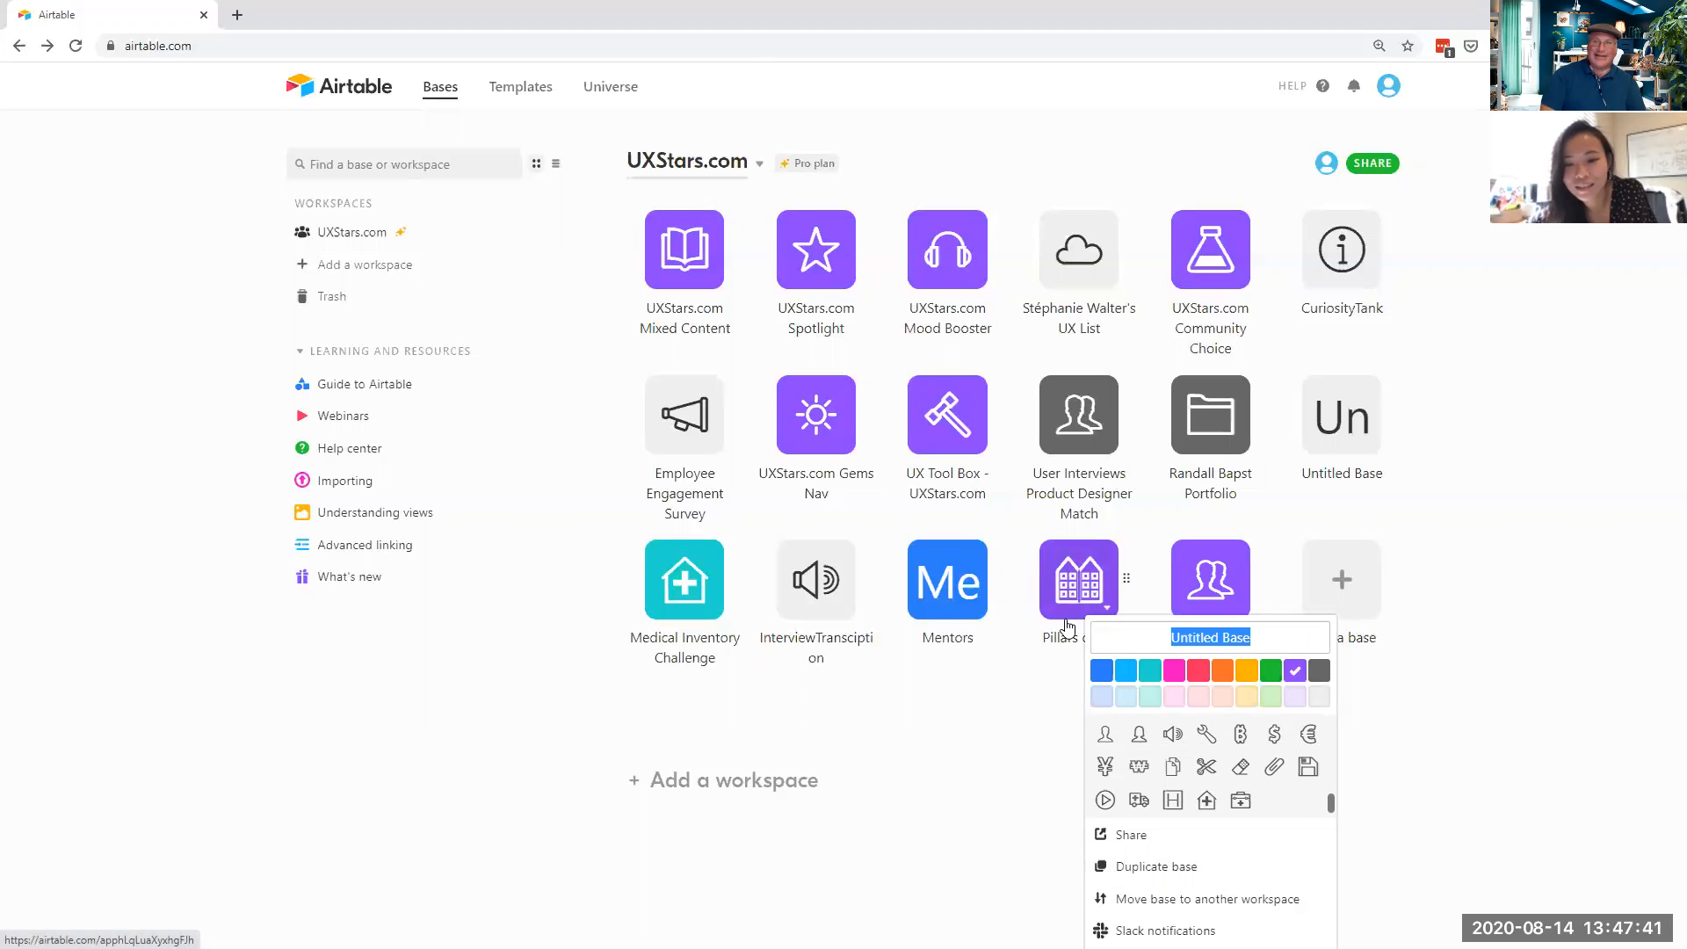
key(BackSpace)
text(Jo)
key(BackSpace)
key(BackSpace)
text(Job)
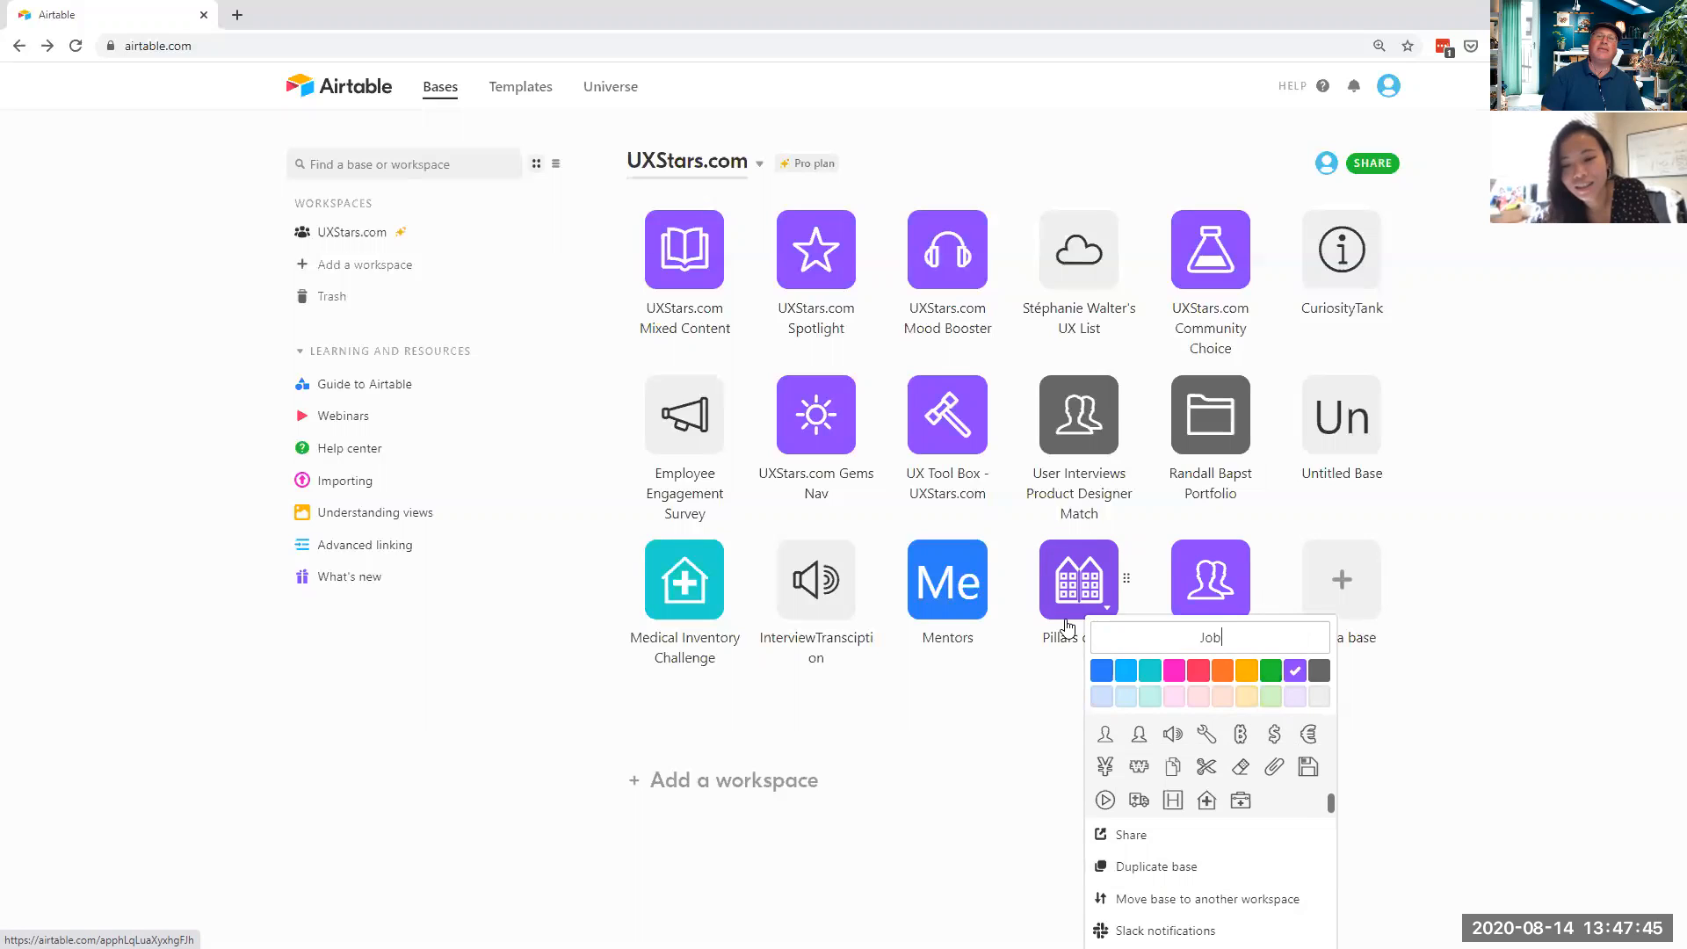
text(Application)
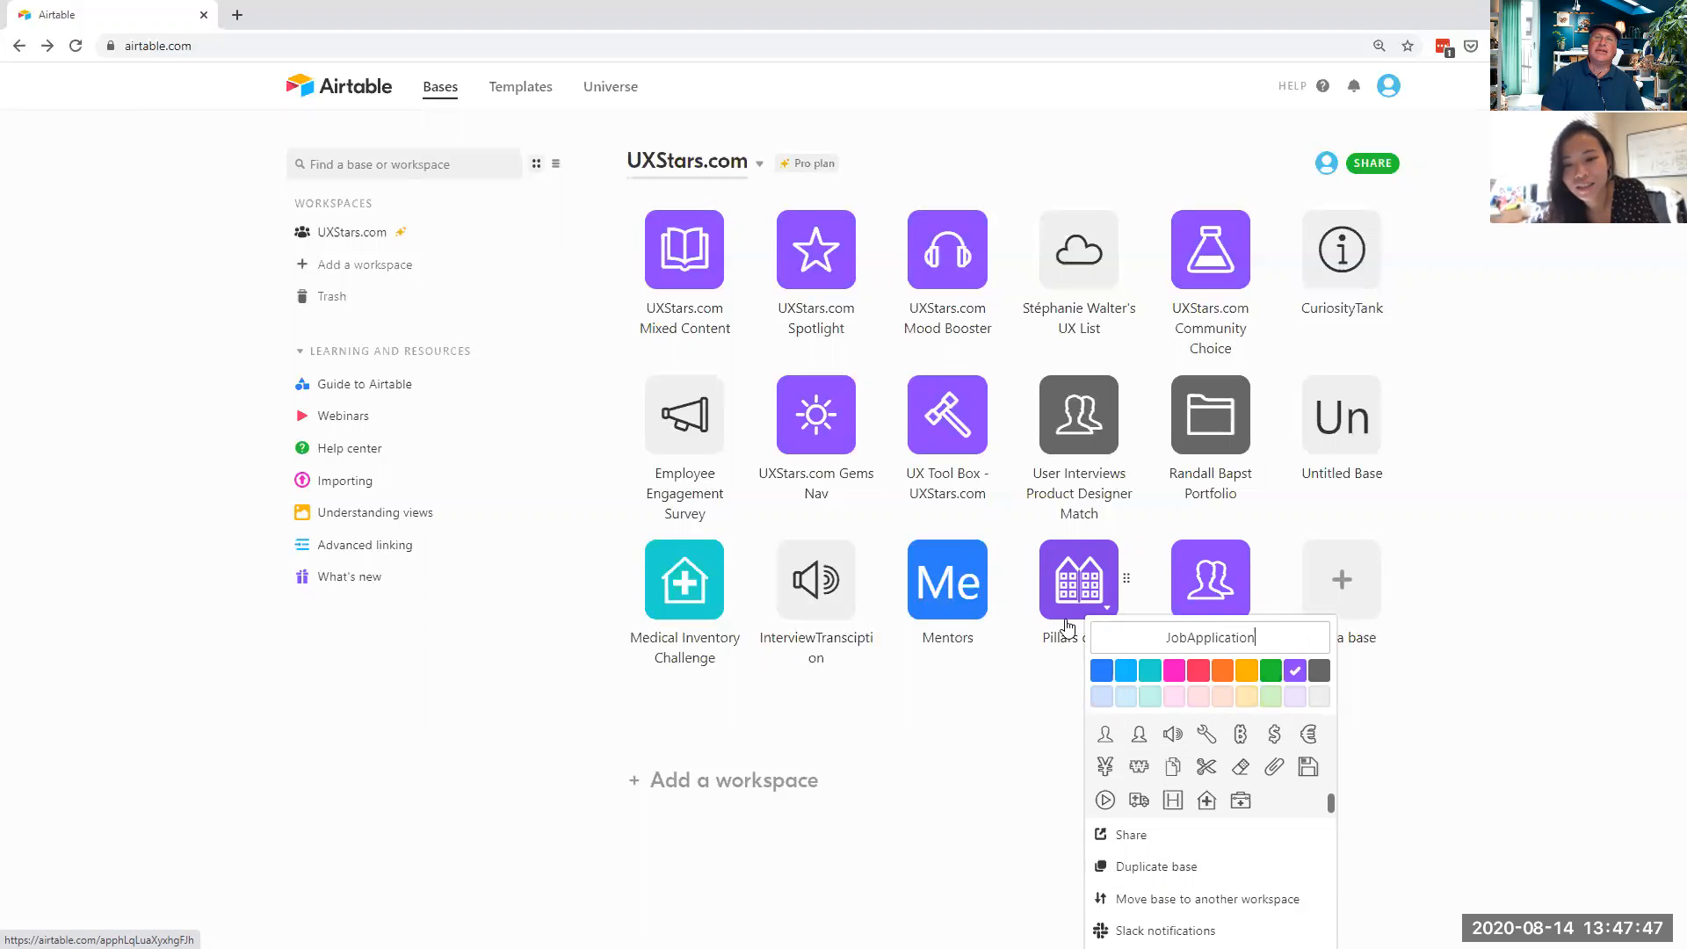
text(Status)
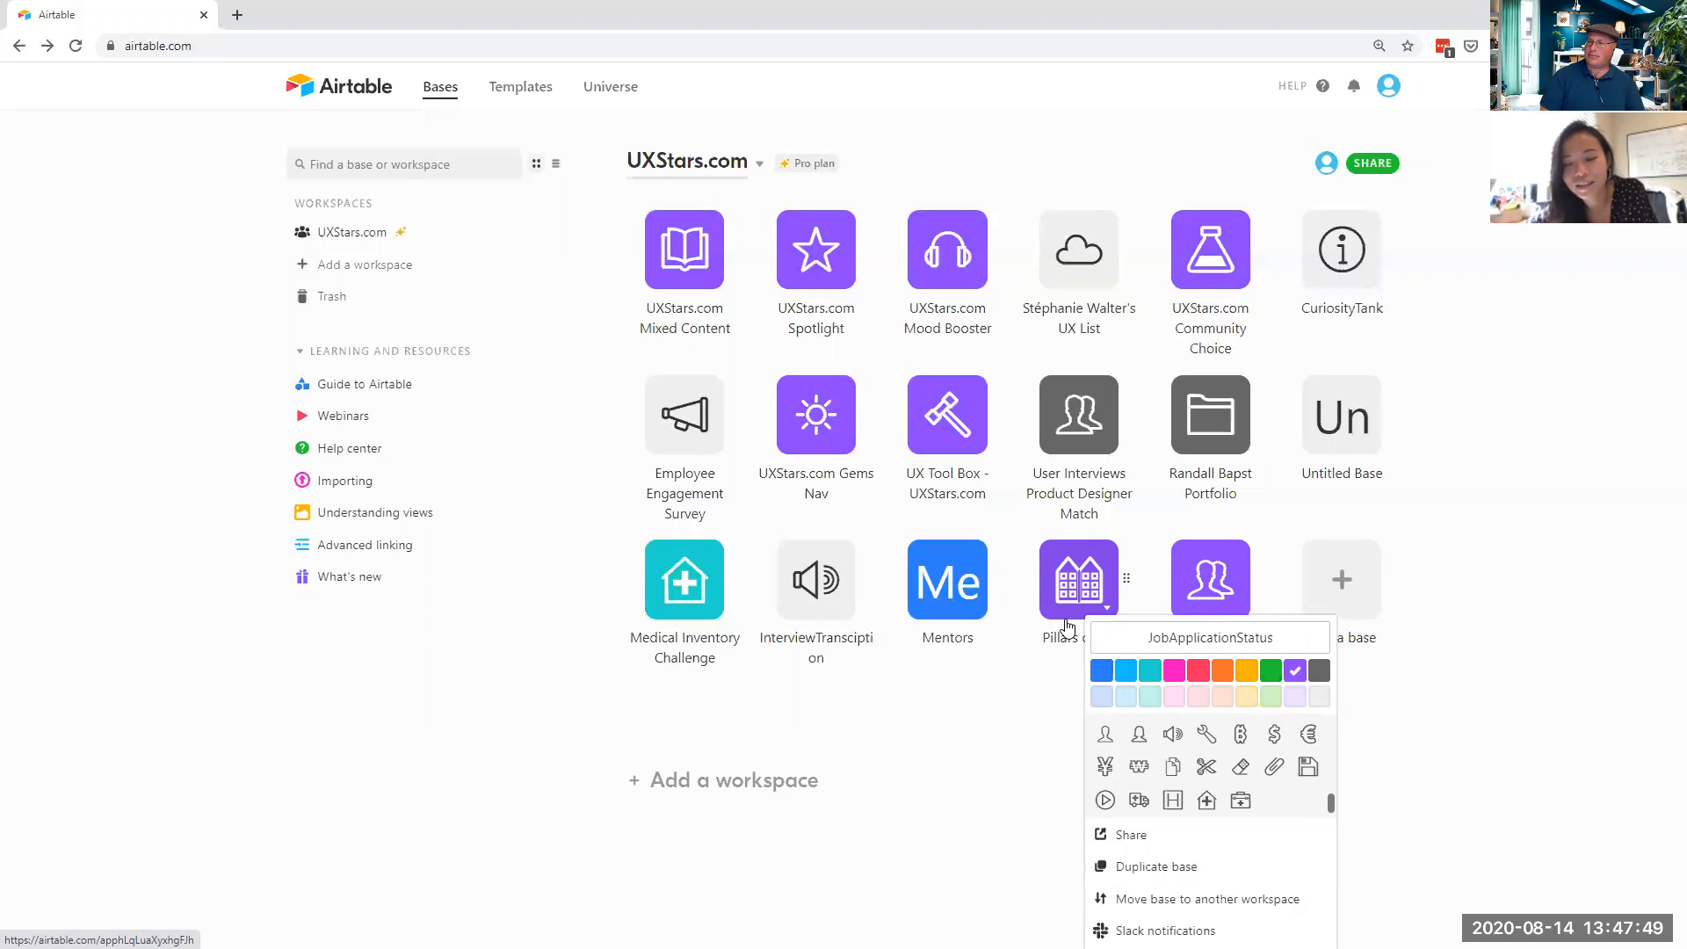
key(Left)
key(Left)
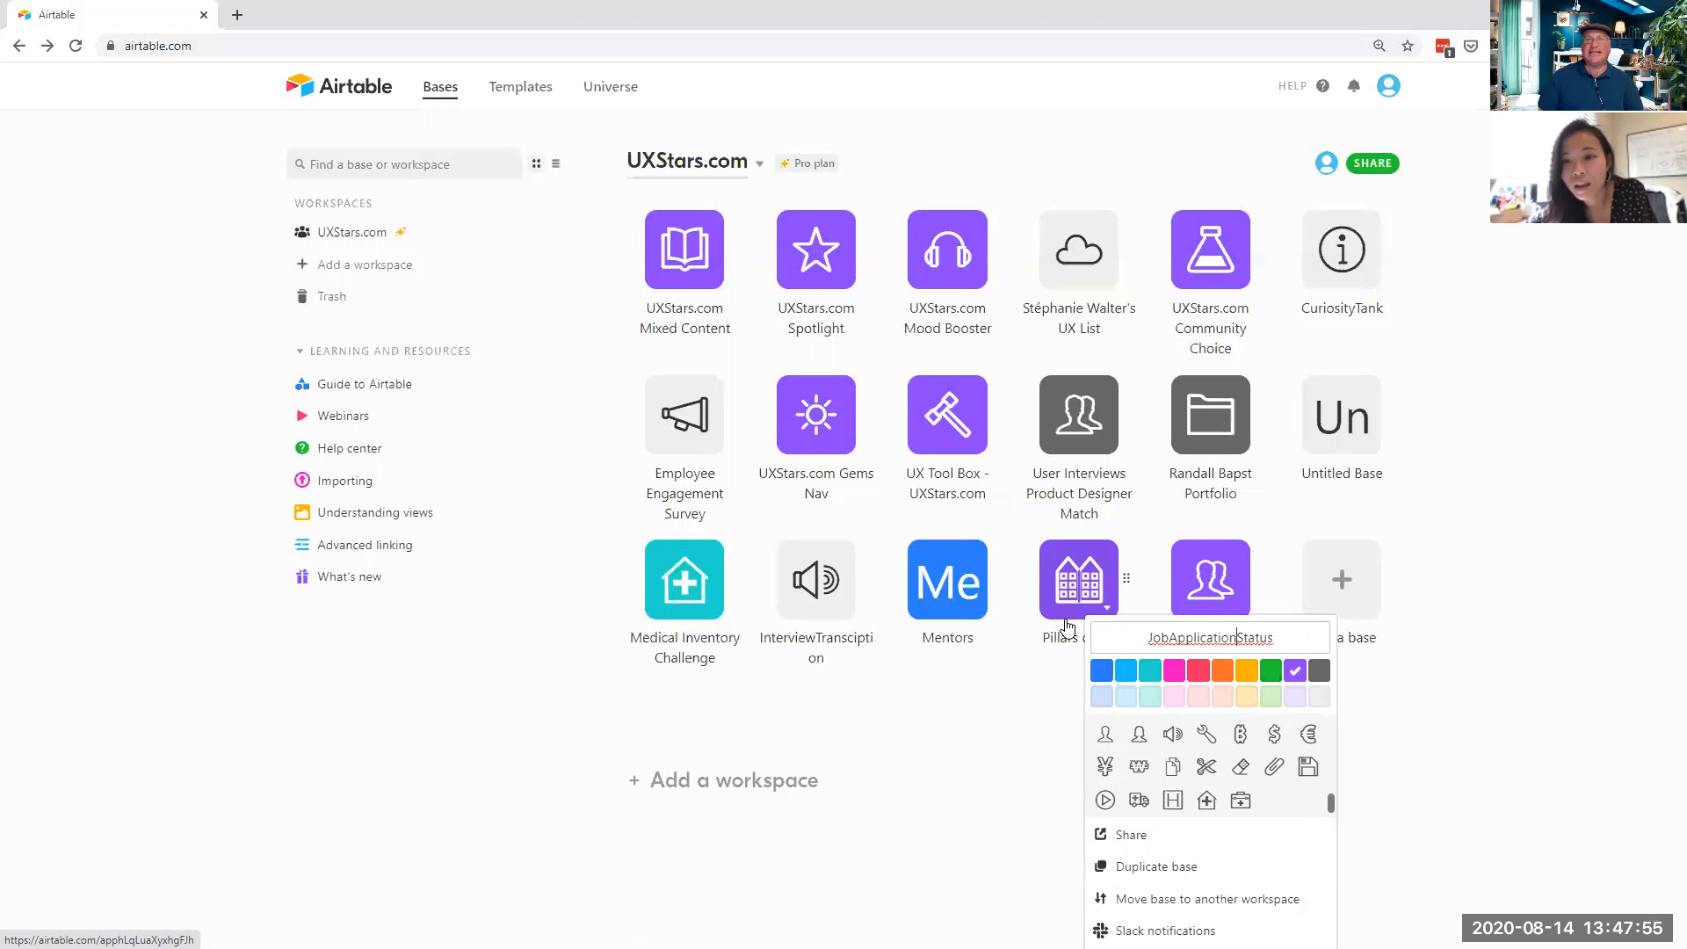
key(Left)
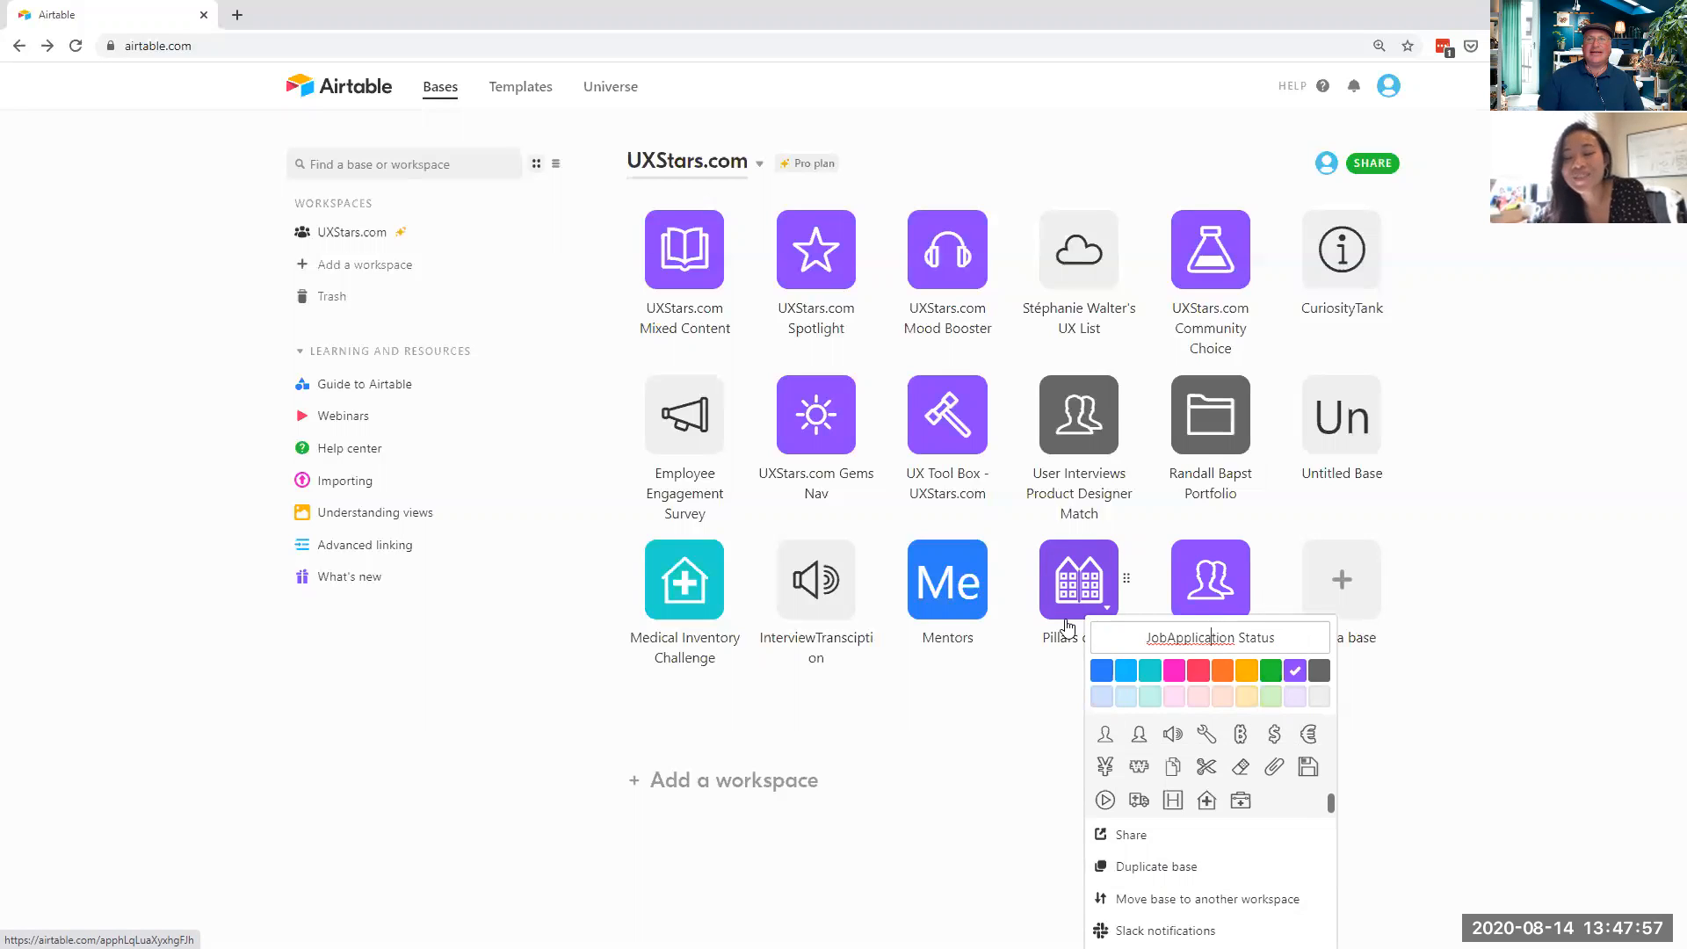
key(Left)
key(Left)
key(Left)
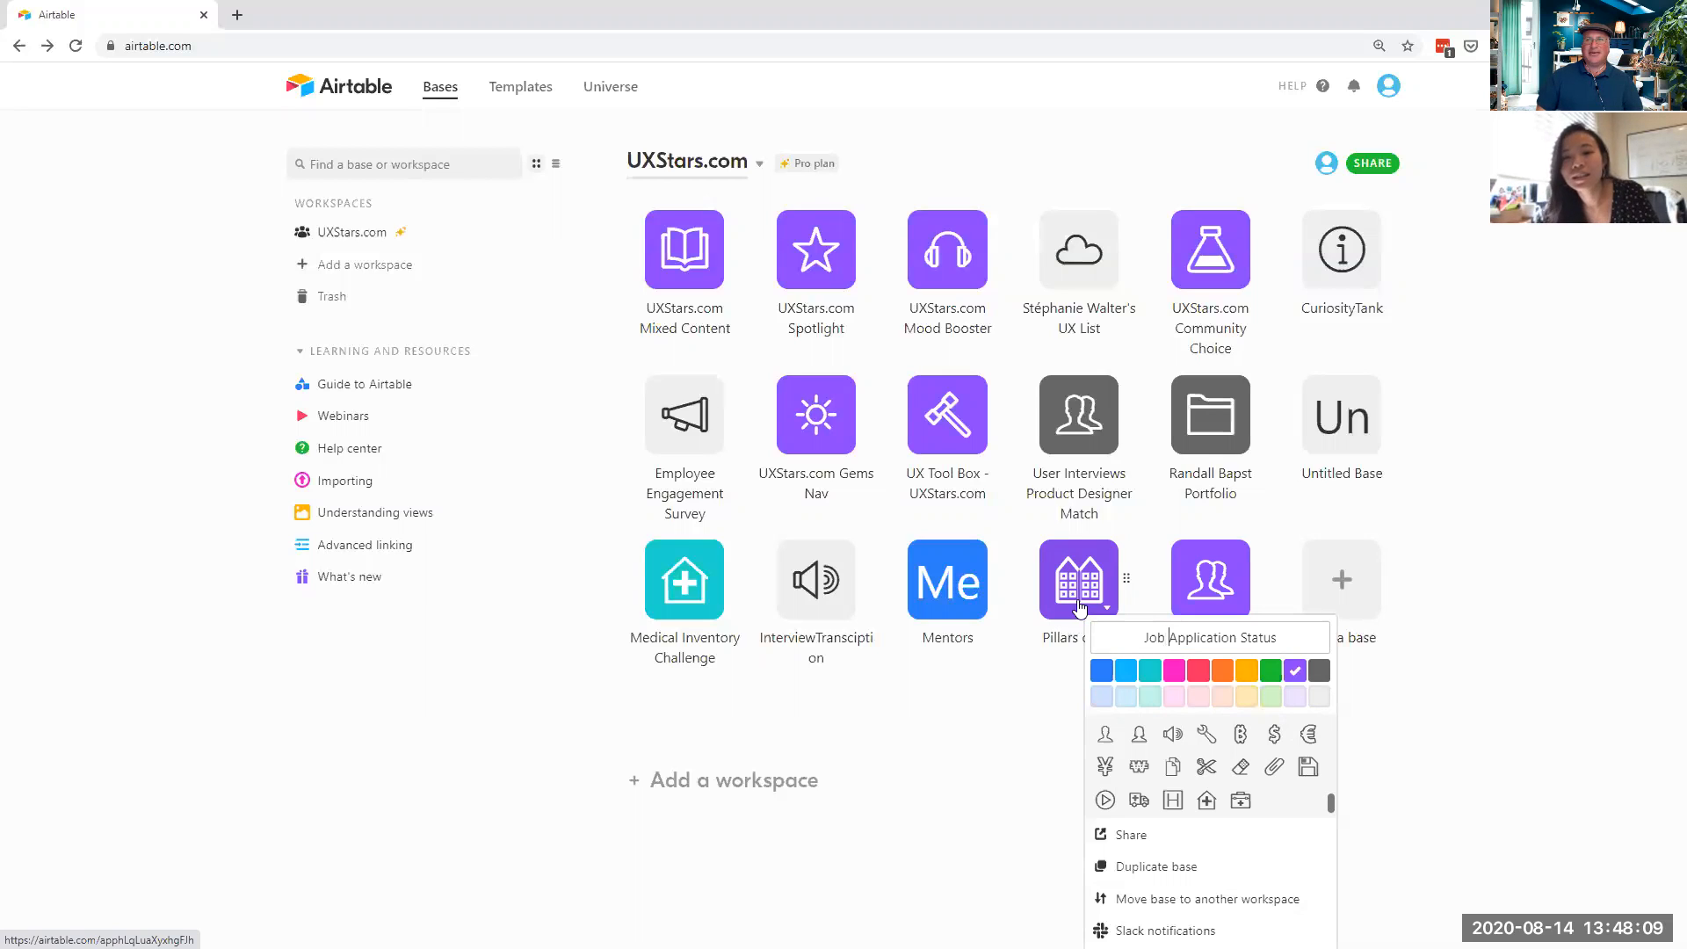
click(1494, 766)
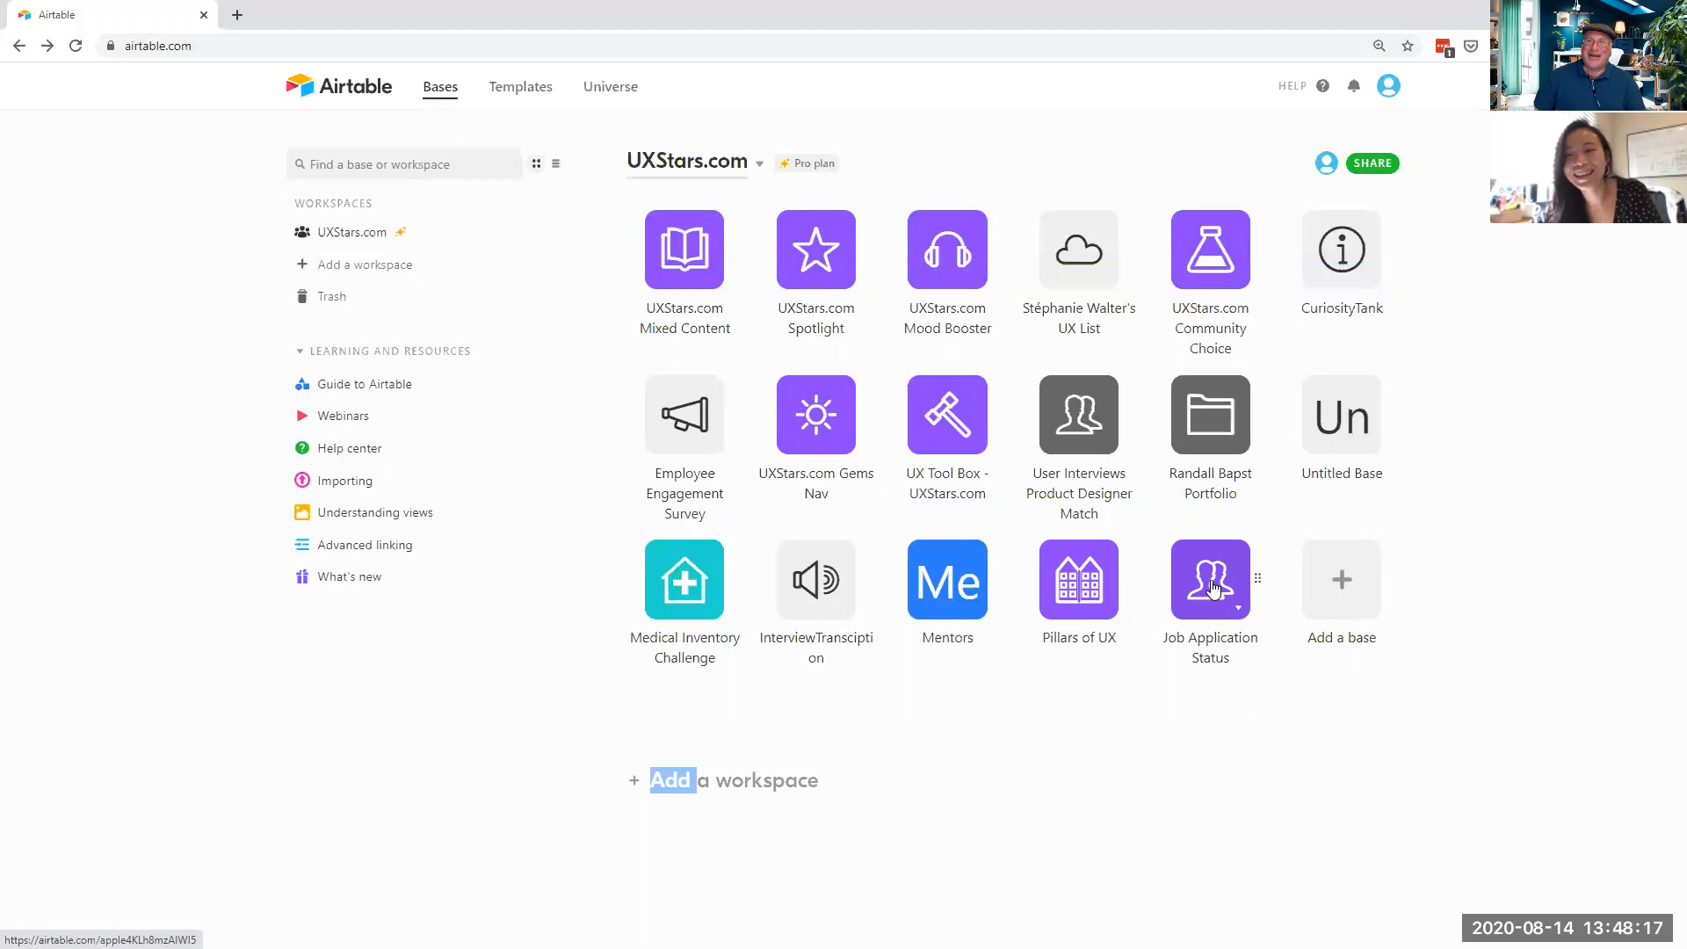
click(1211, 587)
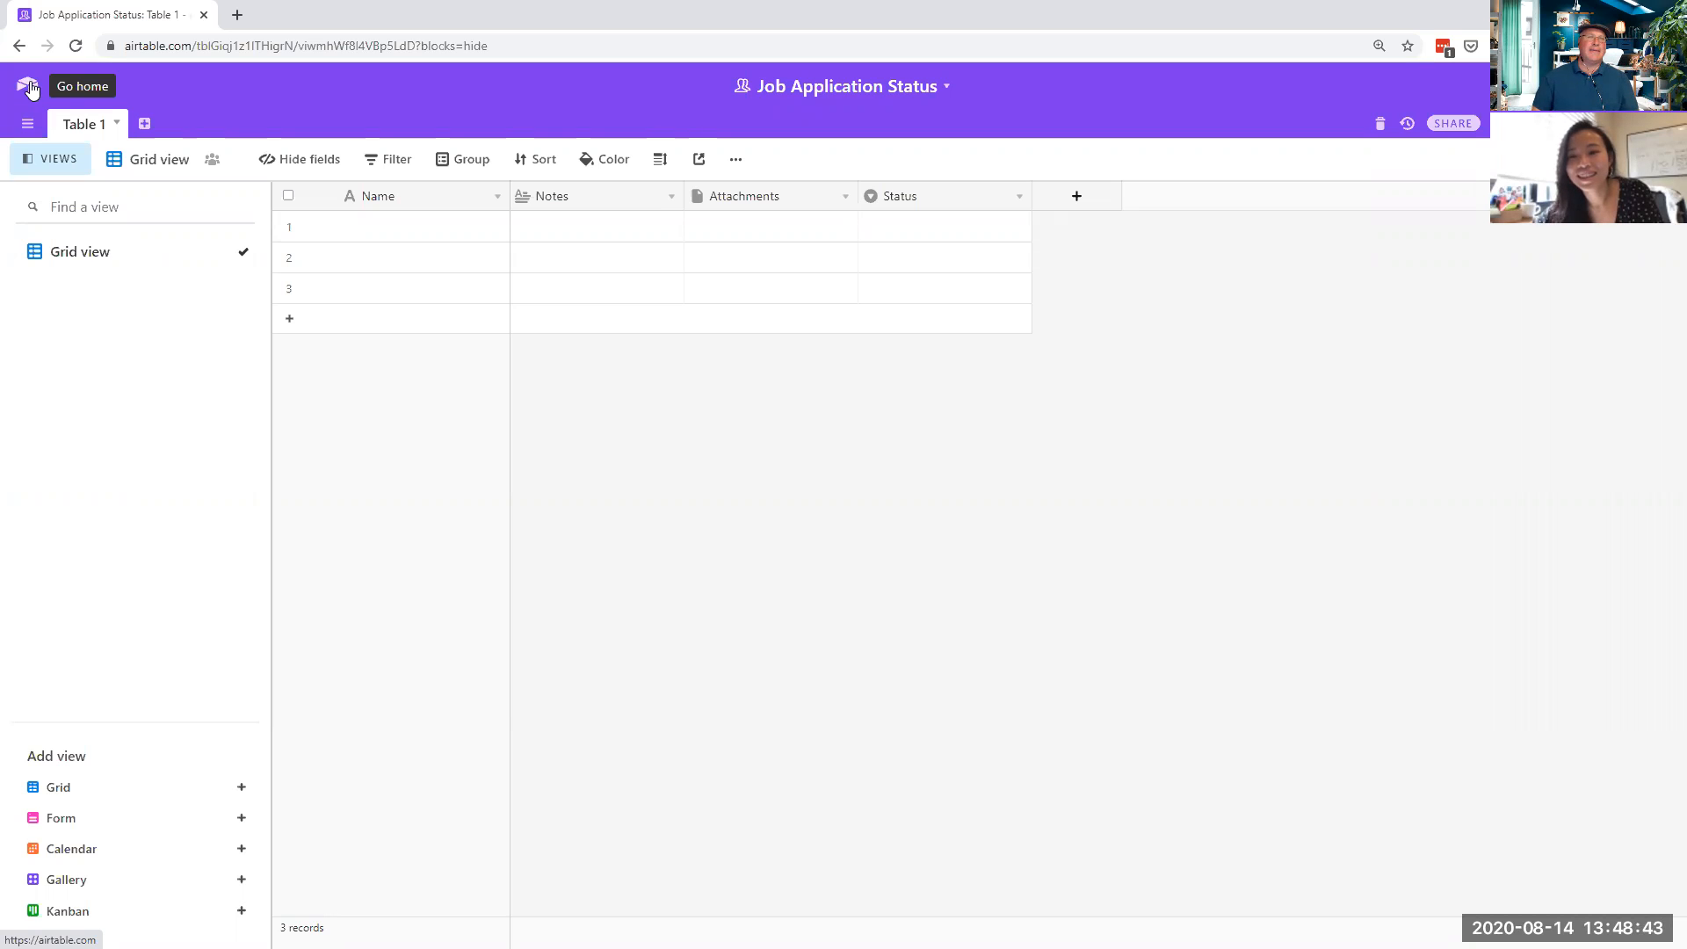
- Replace 'Status' with 'Tracker' in the base name, making it Job Application Tracker
click(942, 86)
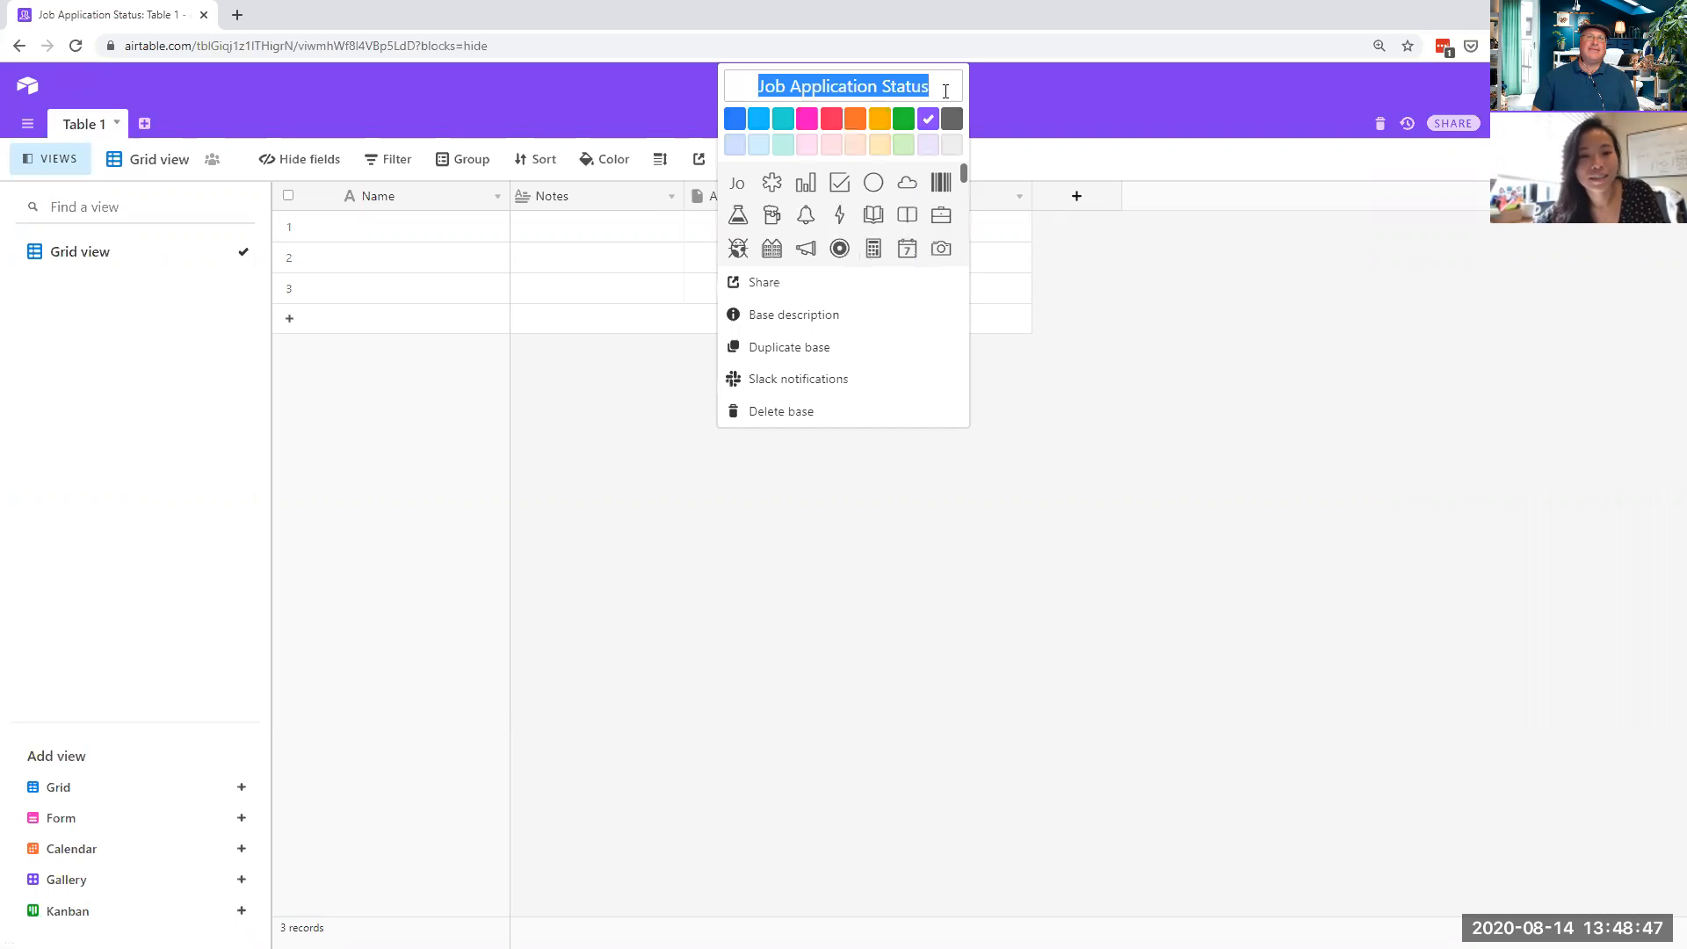
click(895, 88)
drag(881, 86, 1139, 86)
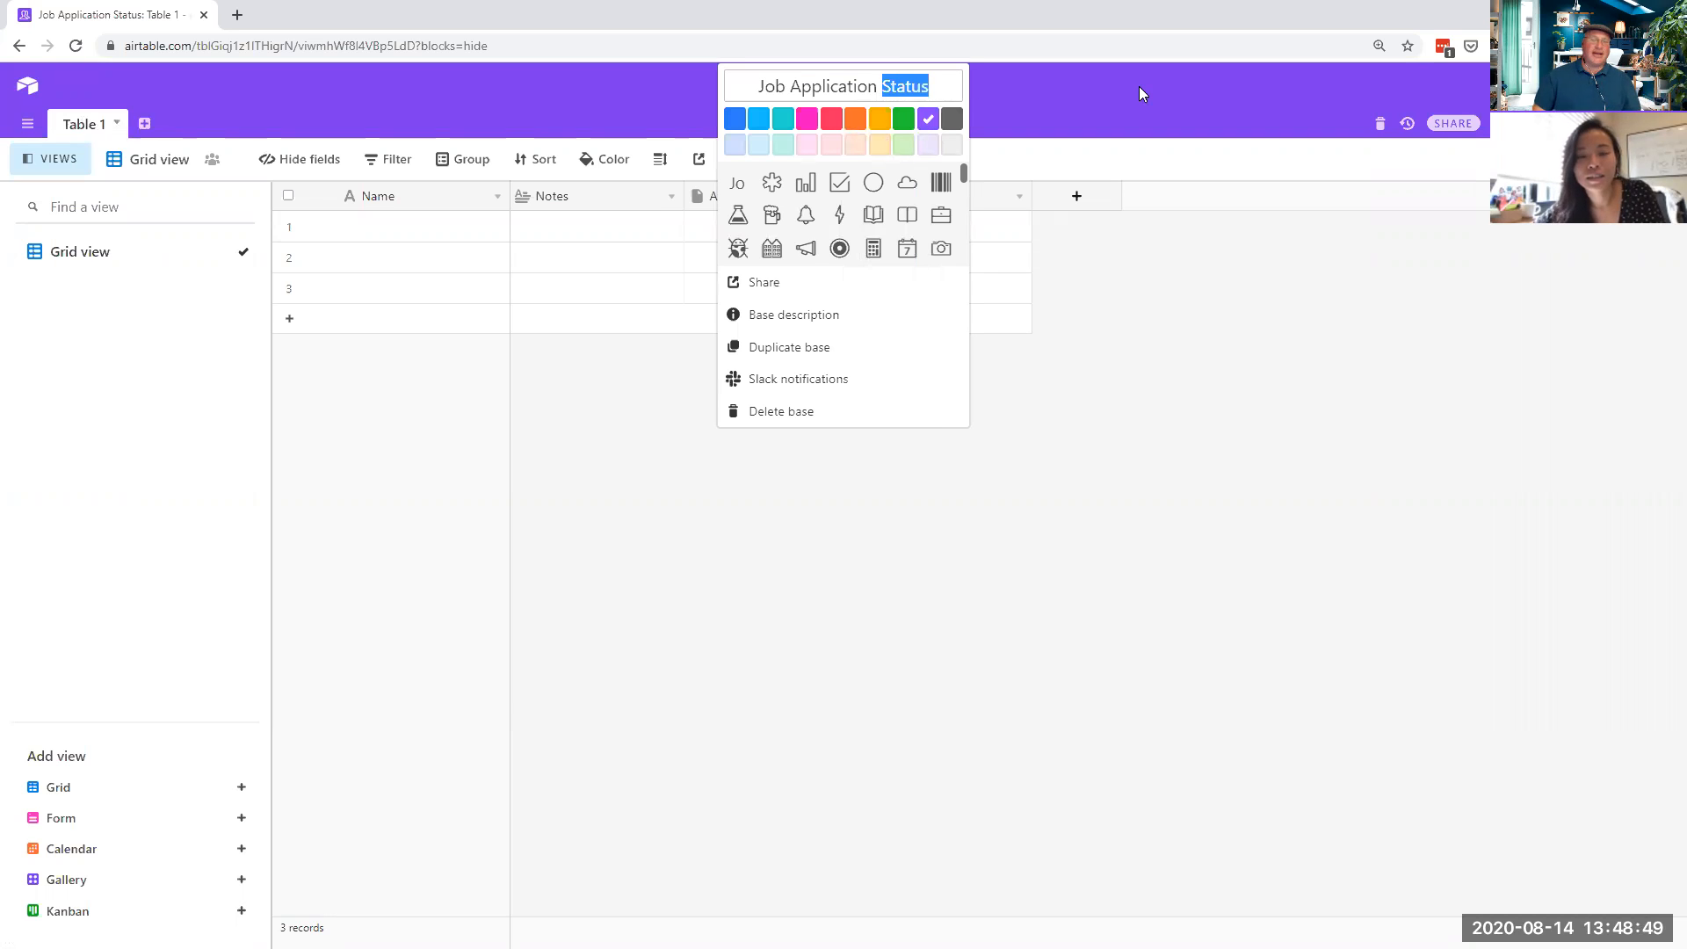
text(Tracker)
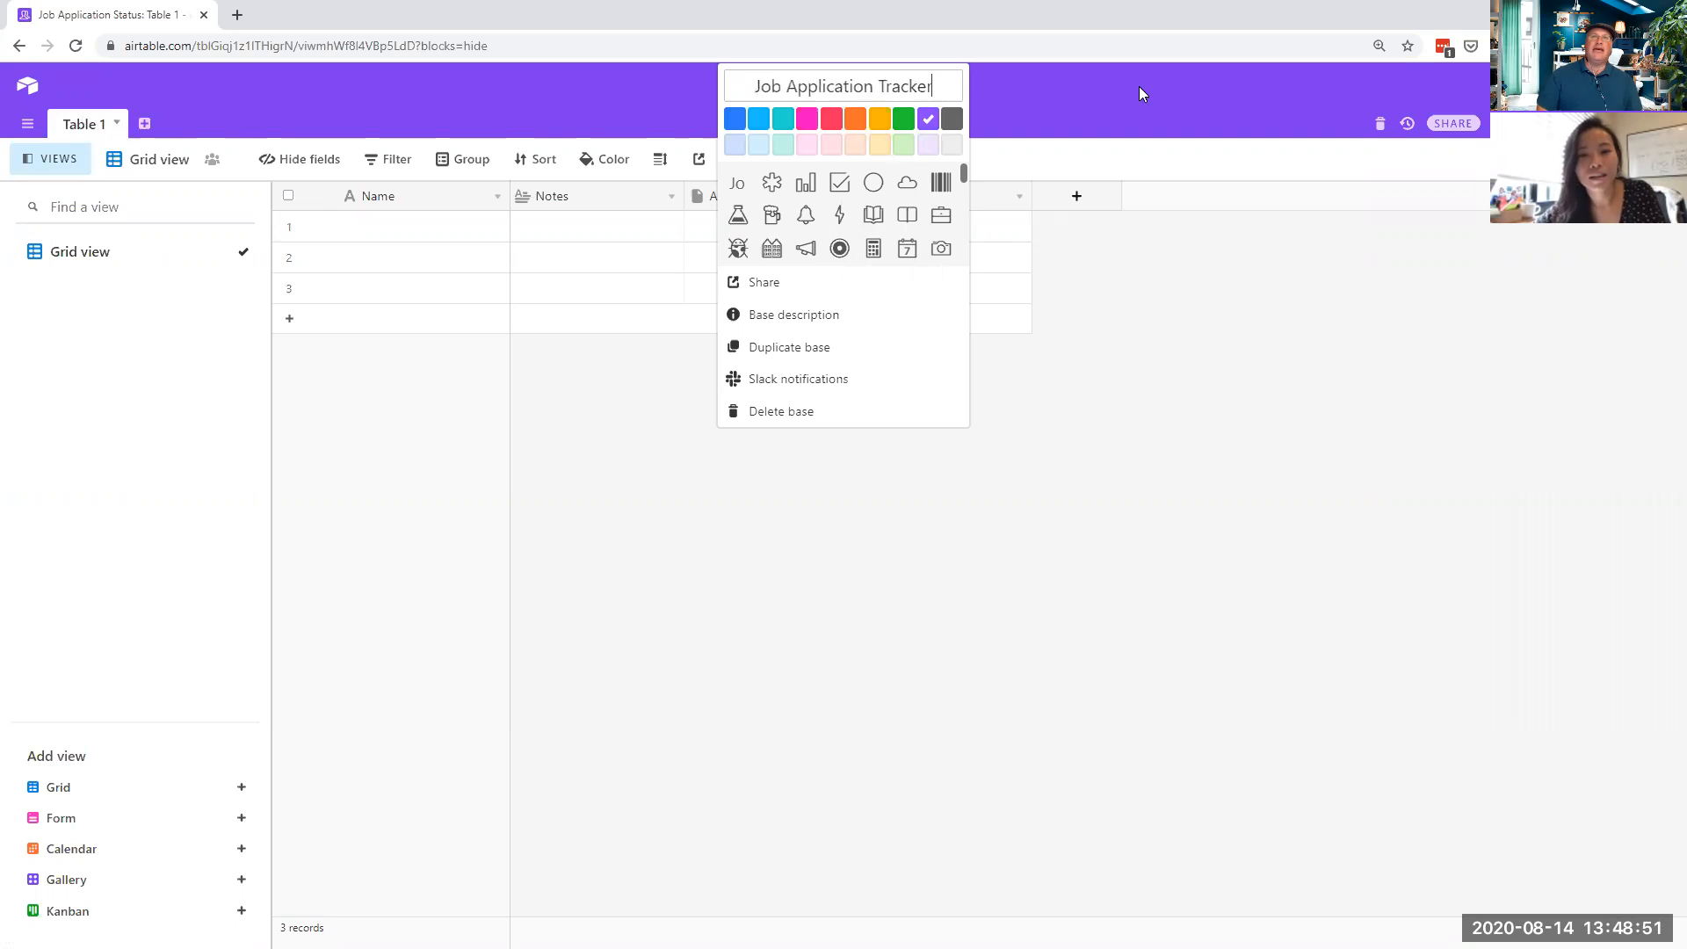
click(1276, 257)
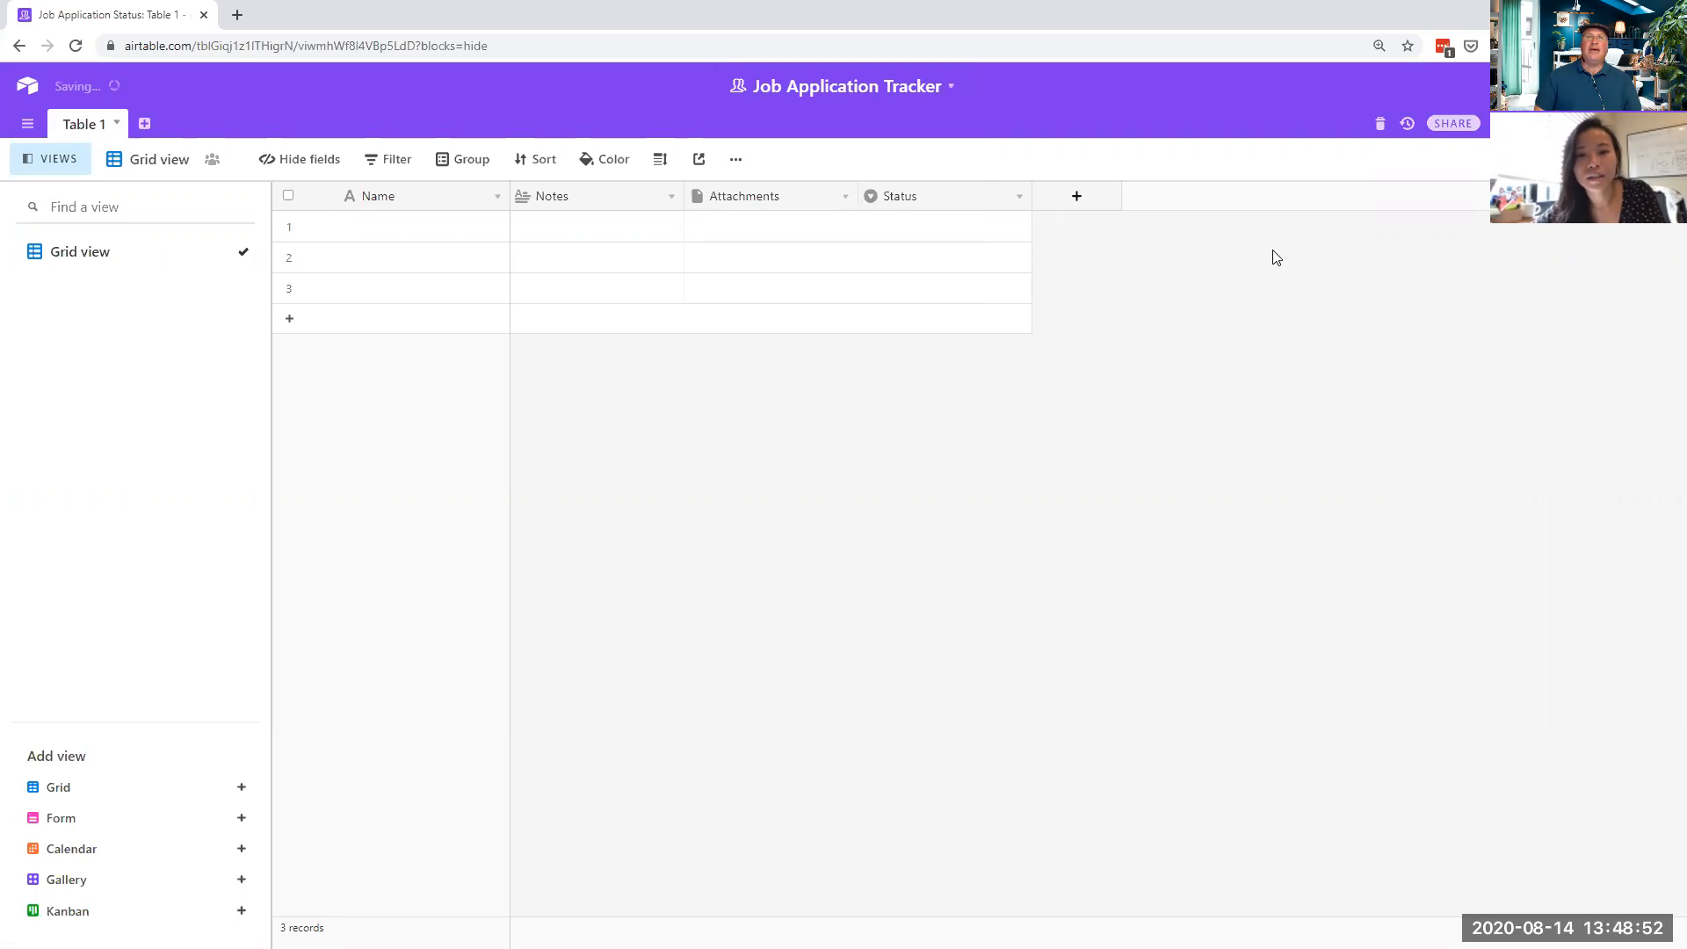
- Add a second empty table named Companies
click(145, 123)
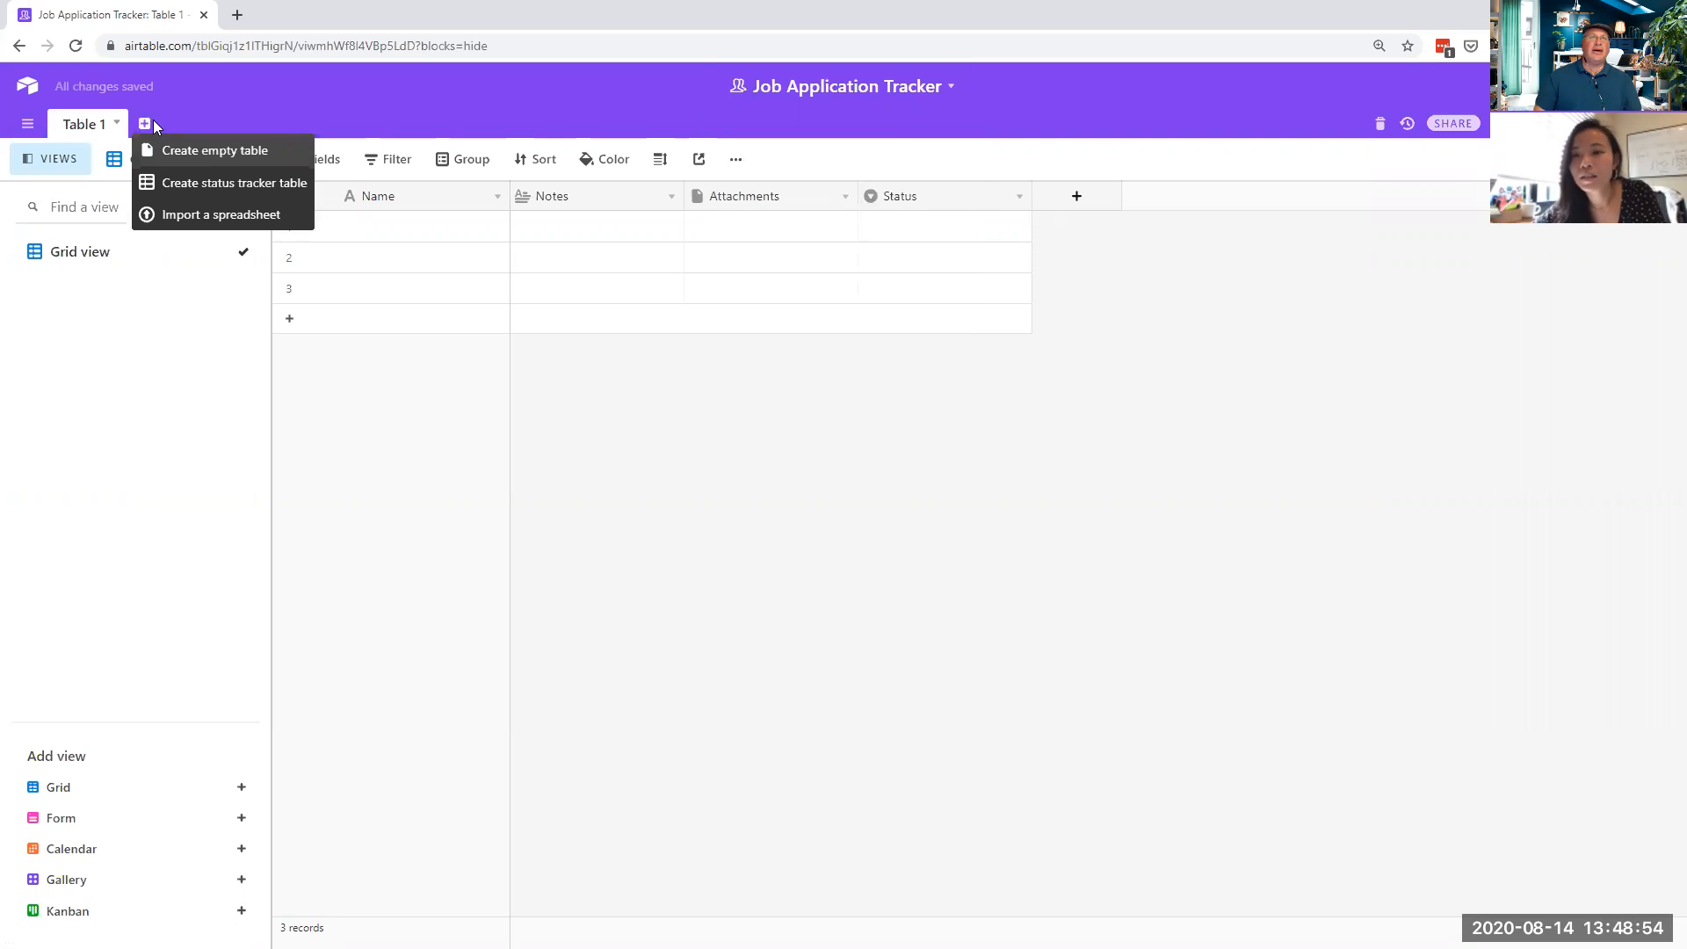
click(215, 152)
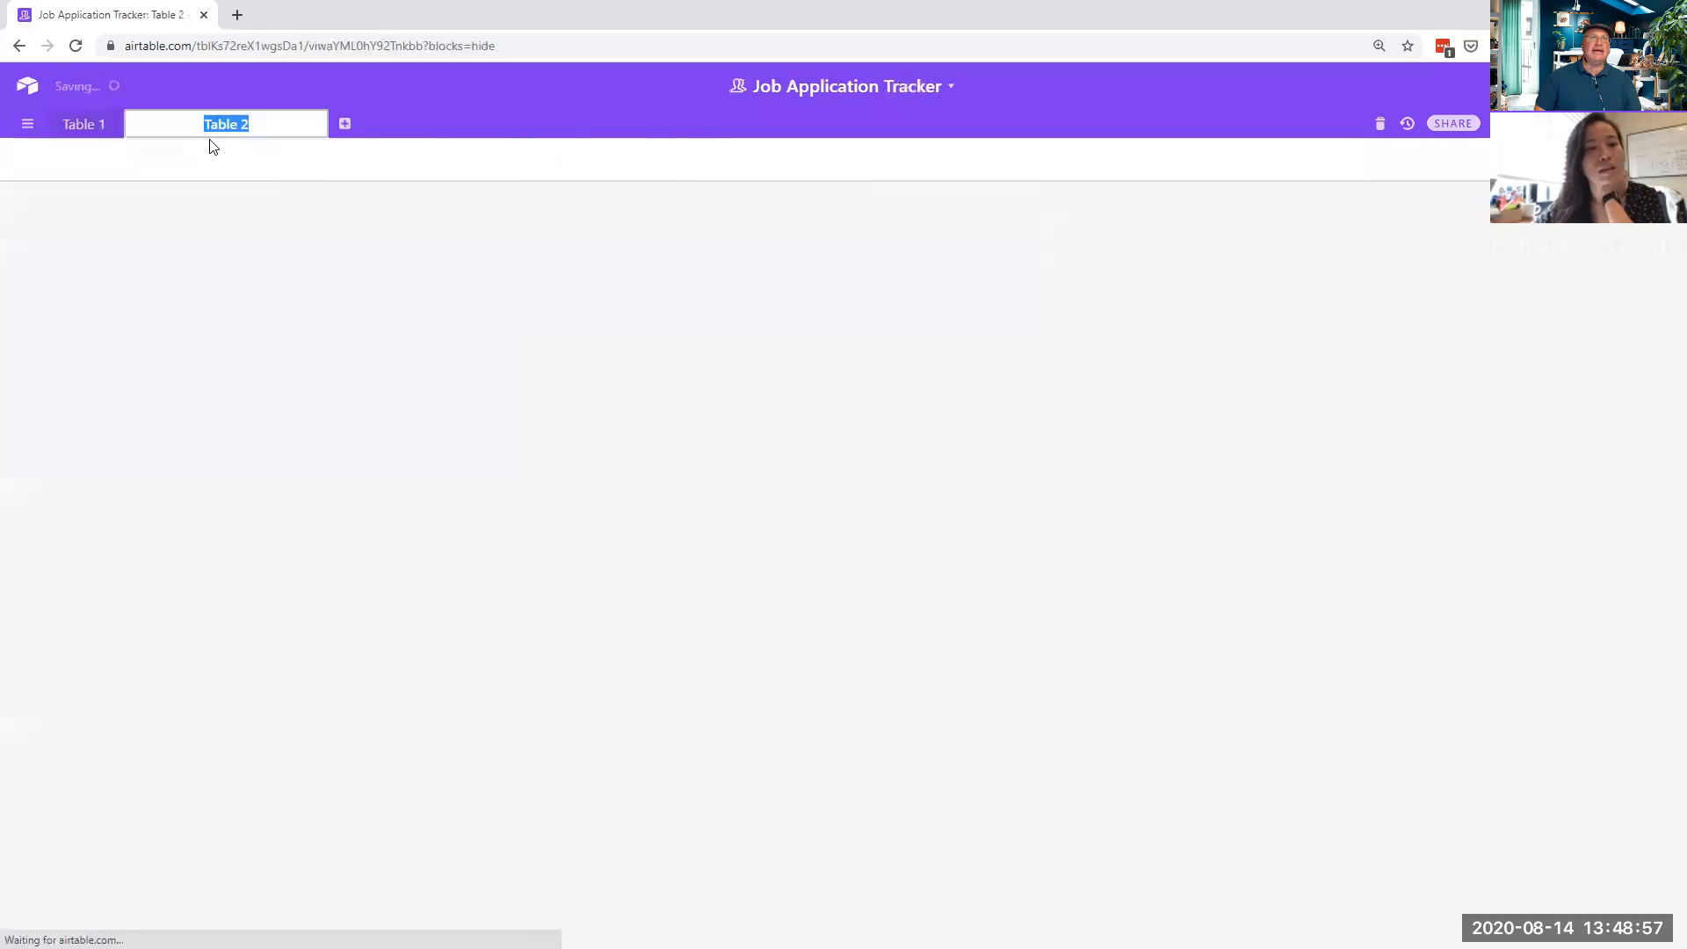
text(Con)
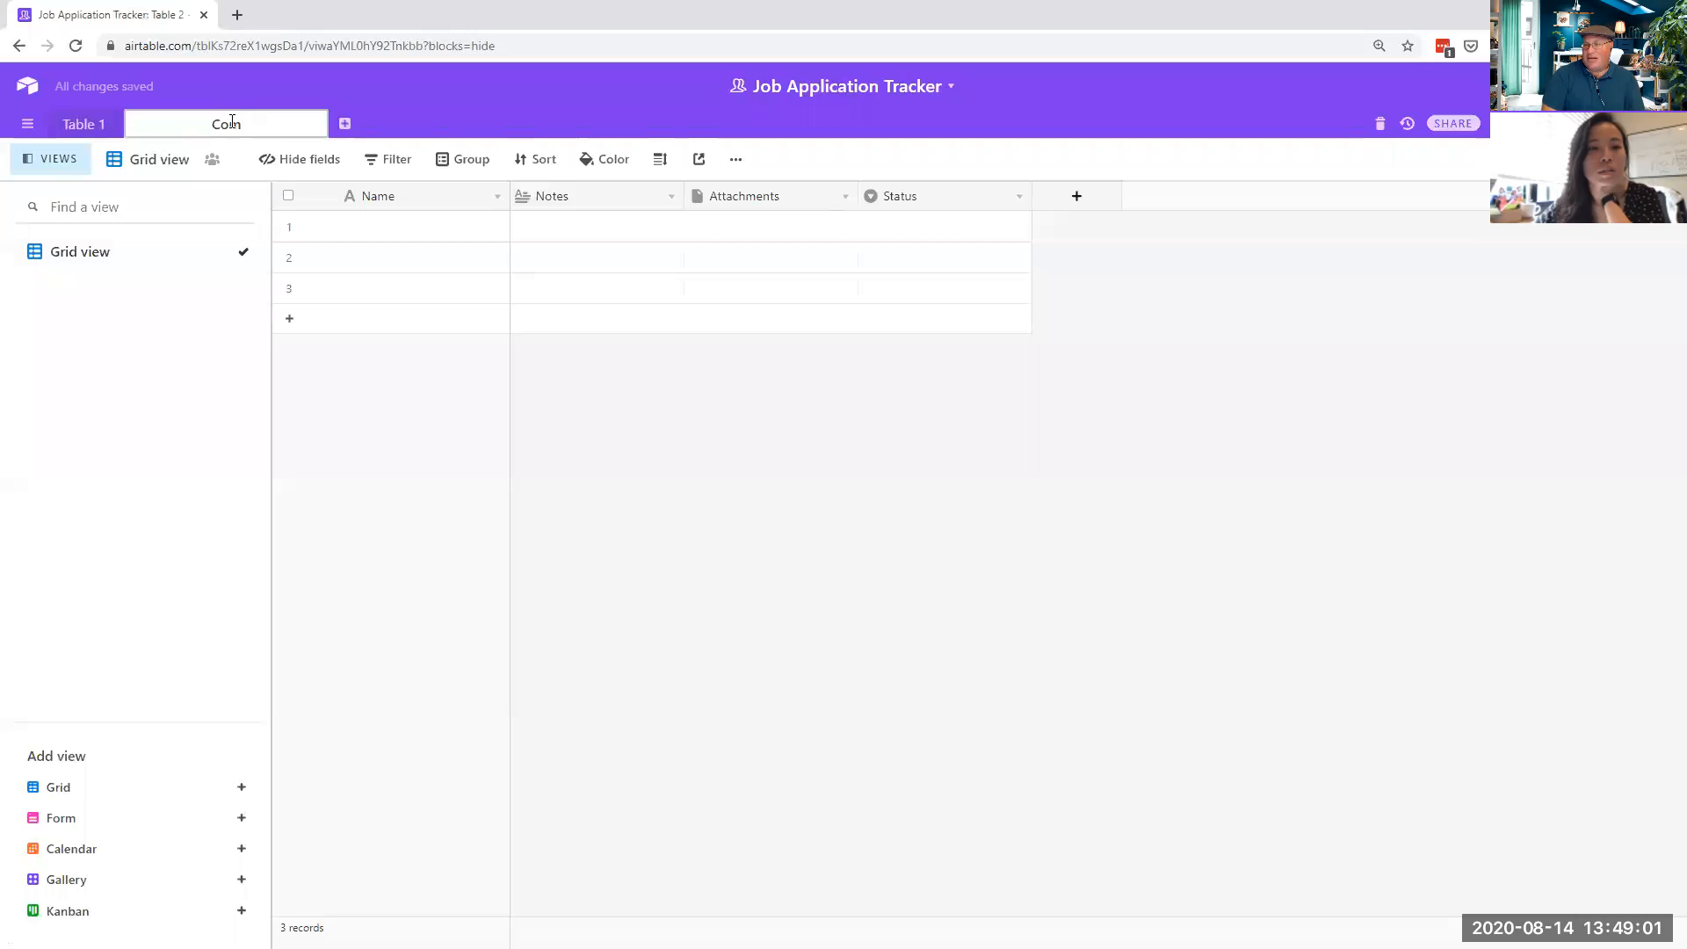
text(panies)
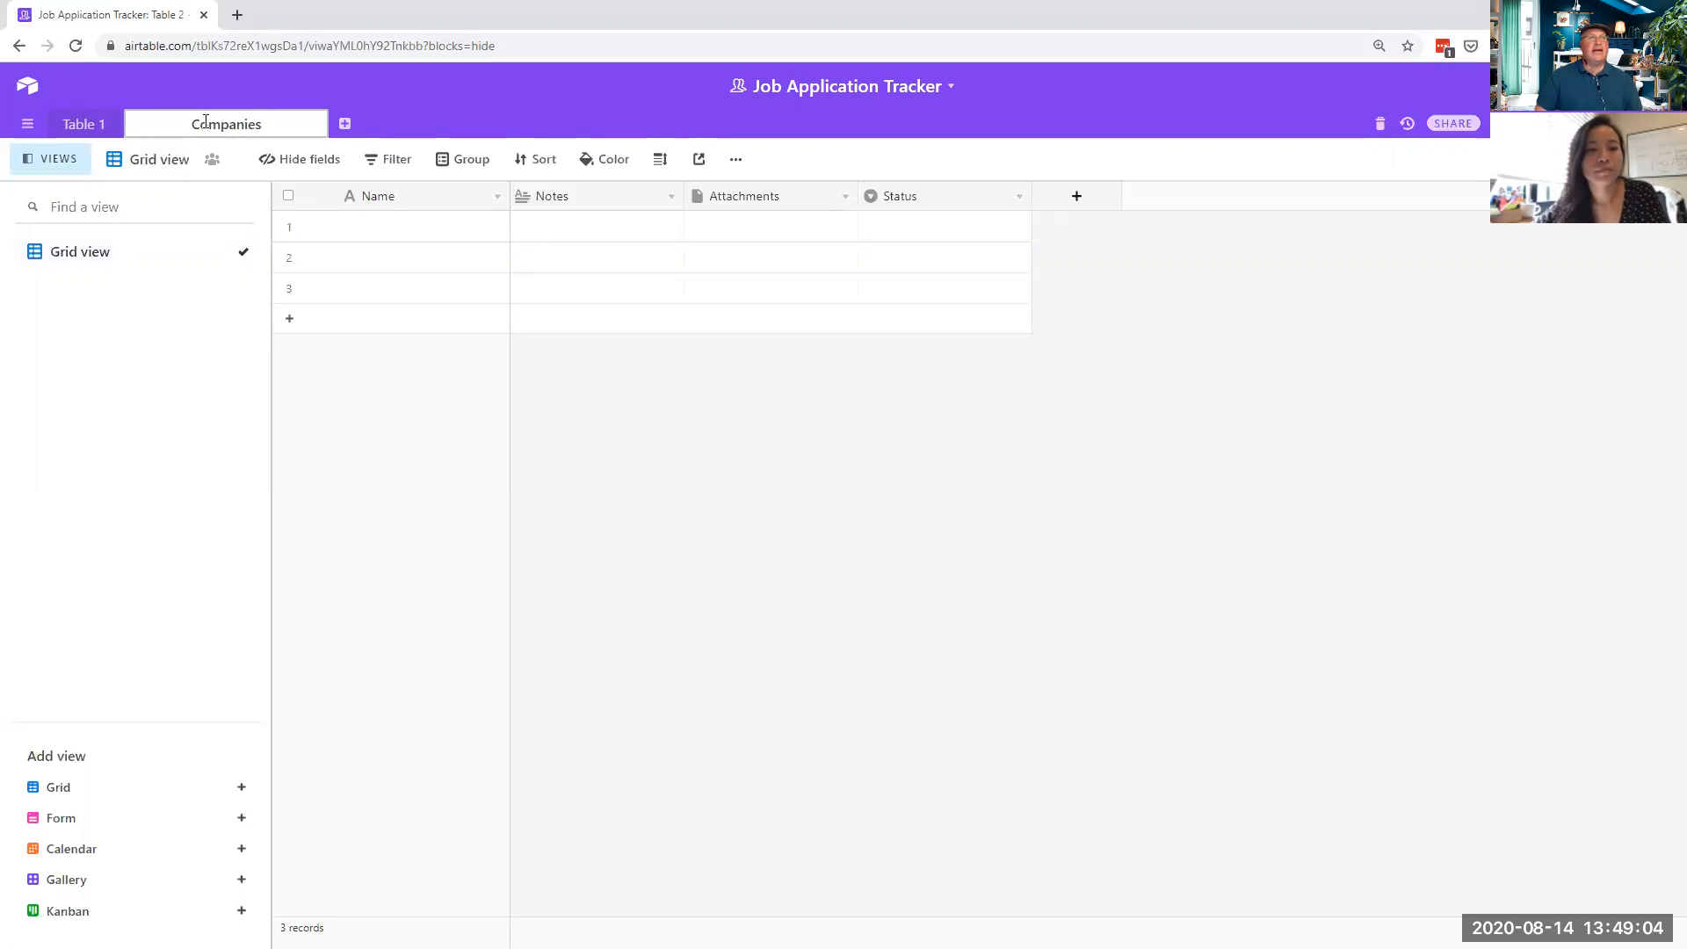
click(88, 124)
- Rename Table 1 to 'Job Applications'
click(116, 124)
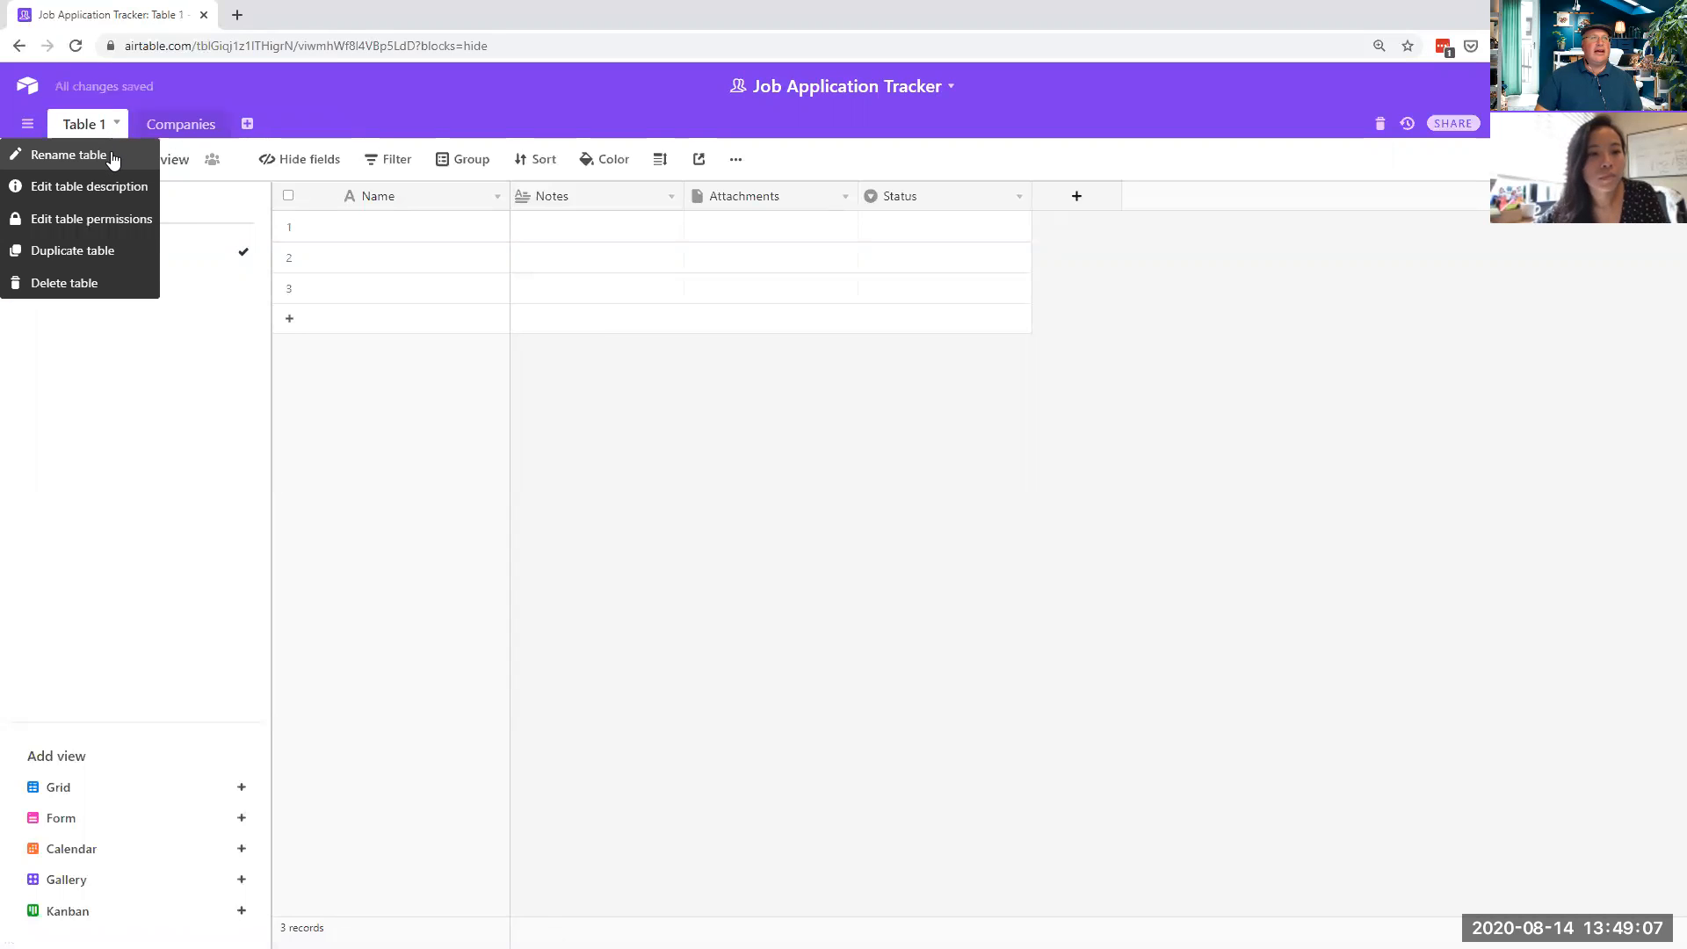
click(118, 155)
text(Job)
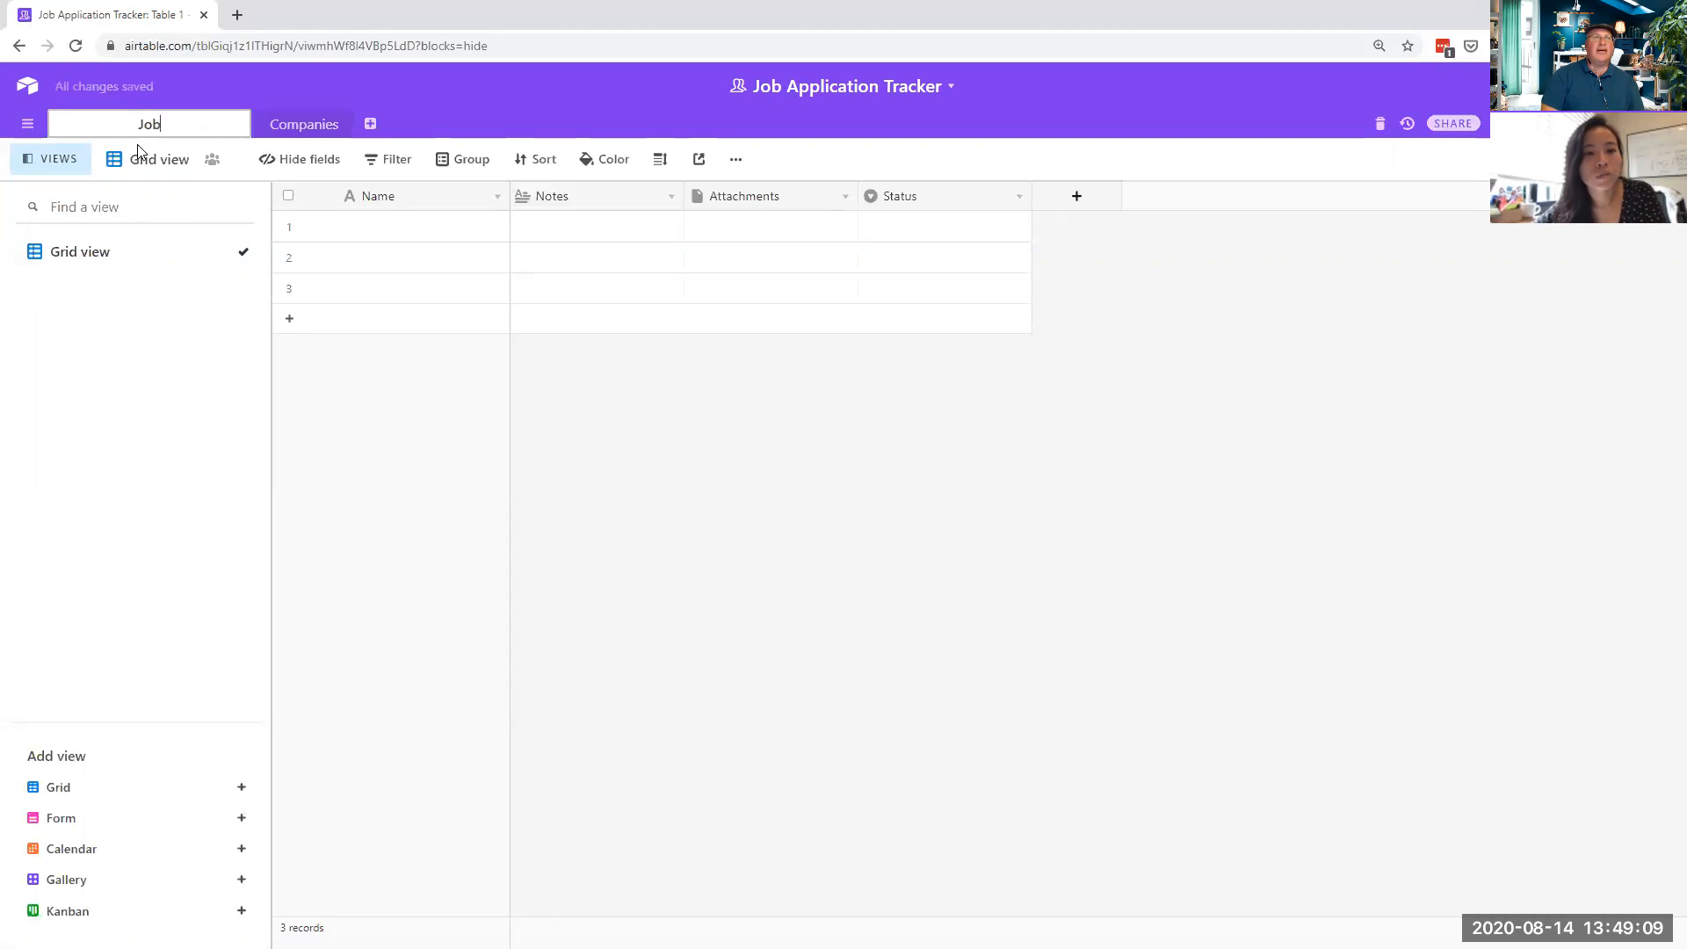
text( Applications)
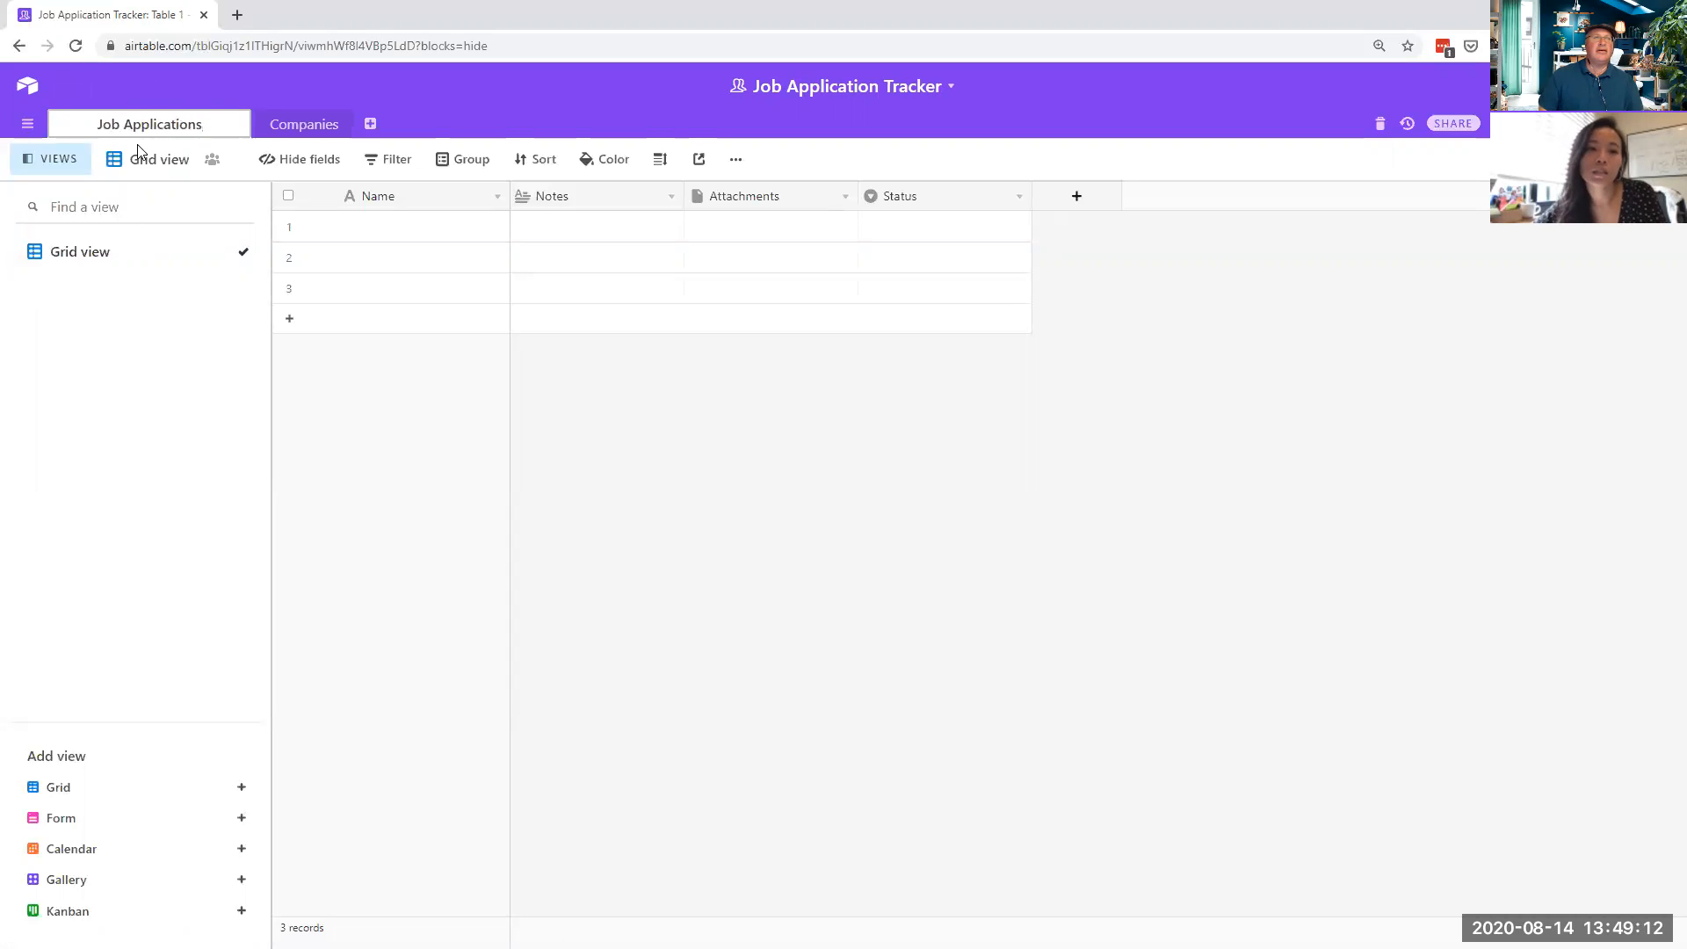
click(661, 402)
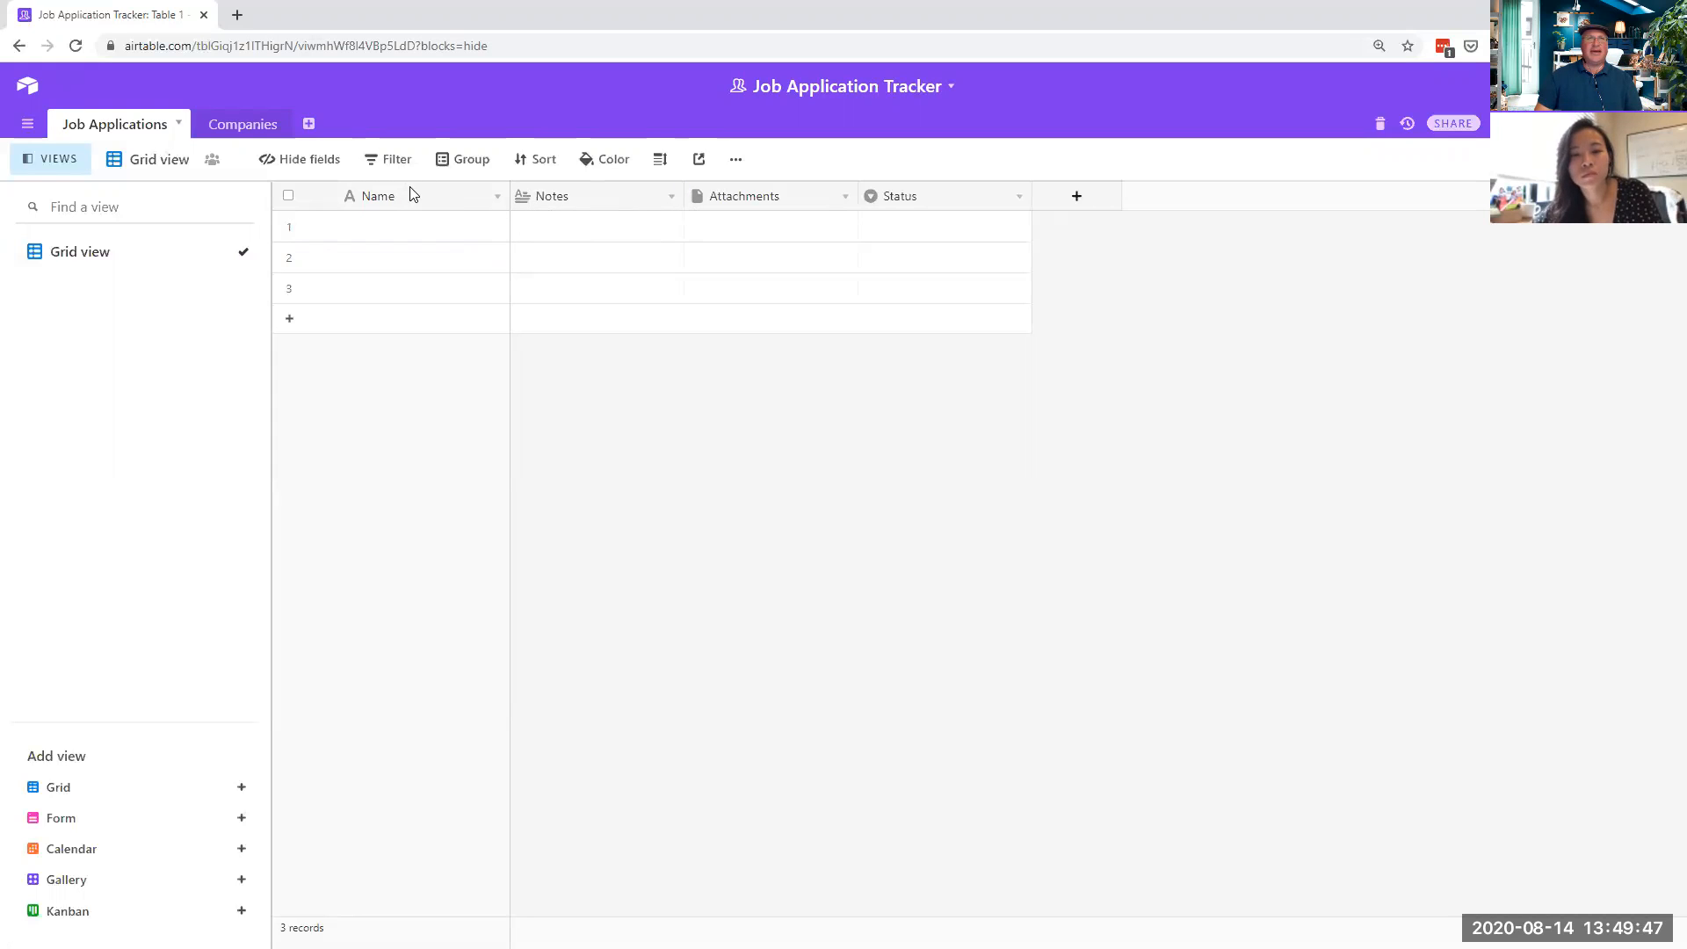
- Check the Name field's options, then open the Notes field's options menu
click(375, 198)
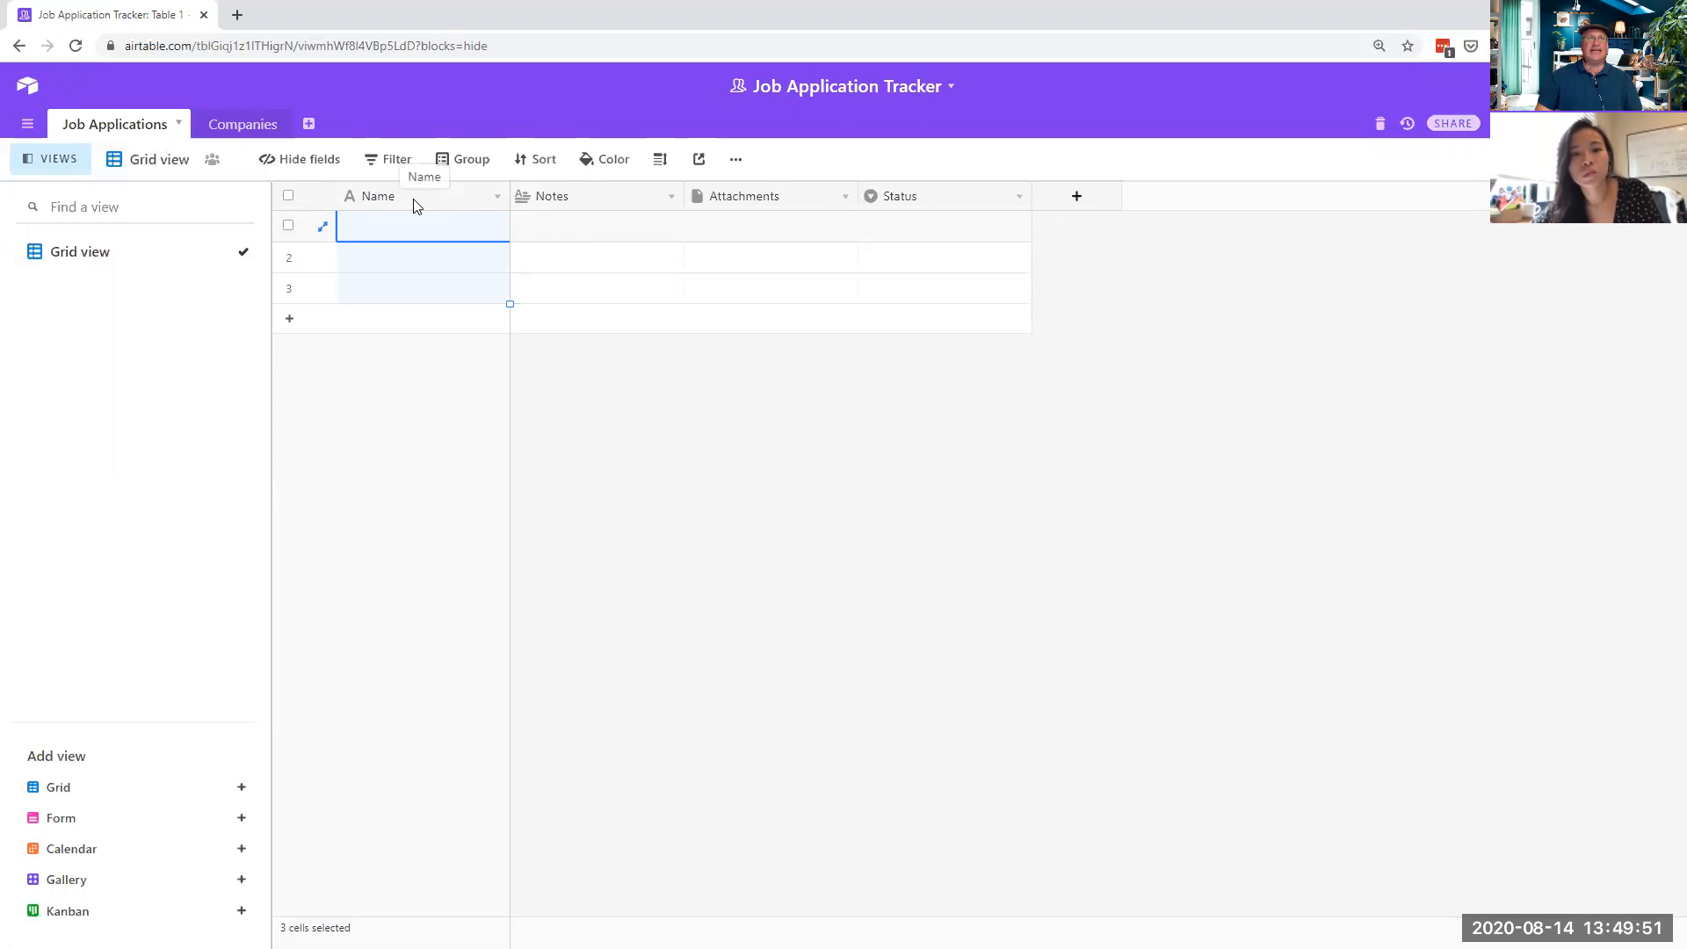
click(498, 196)
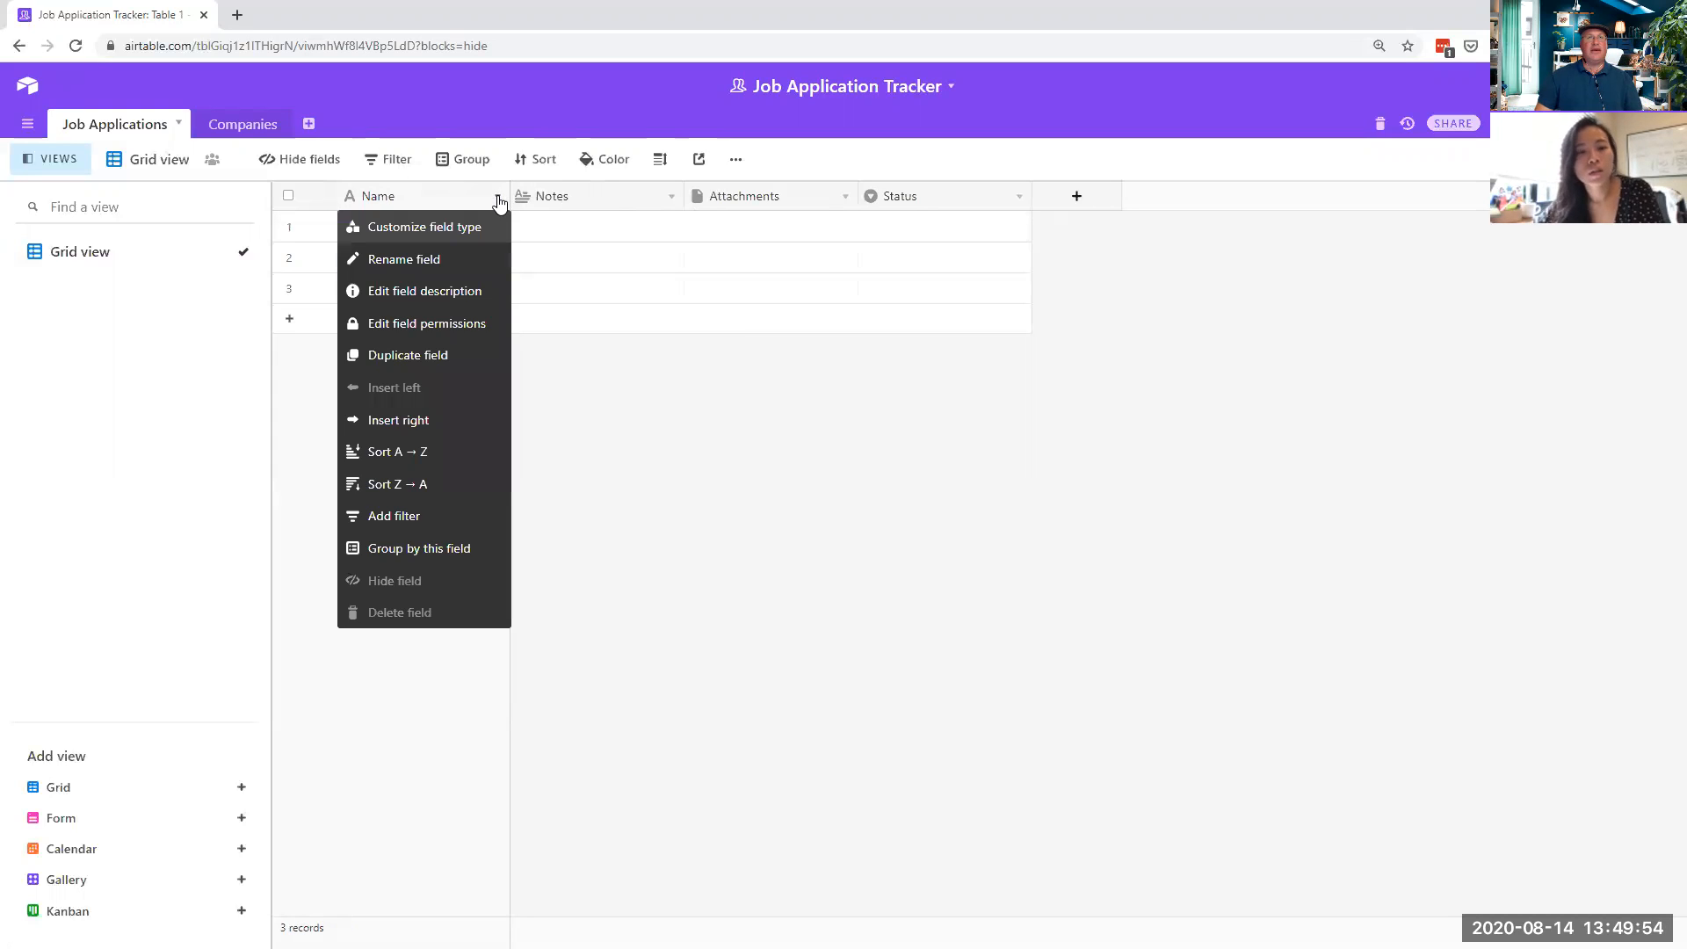
click(444, 195)
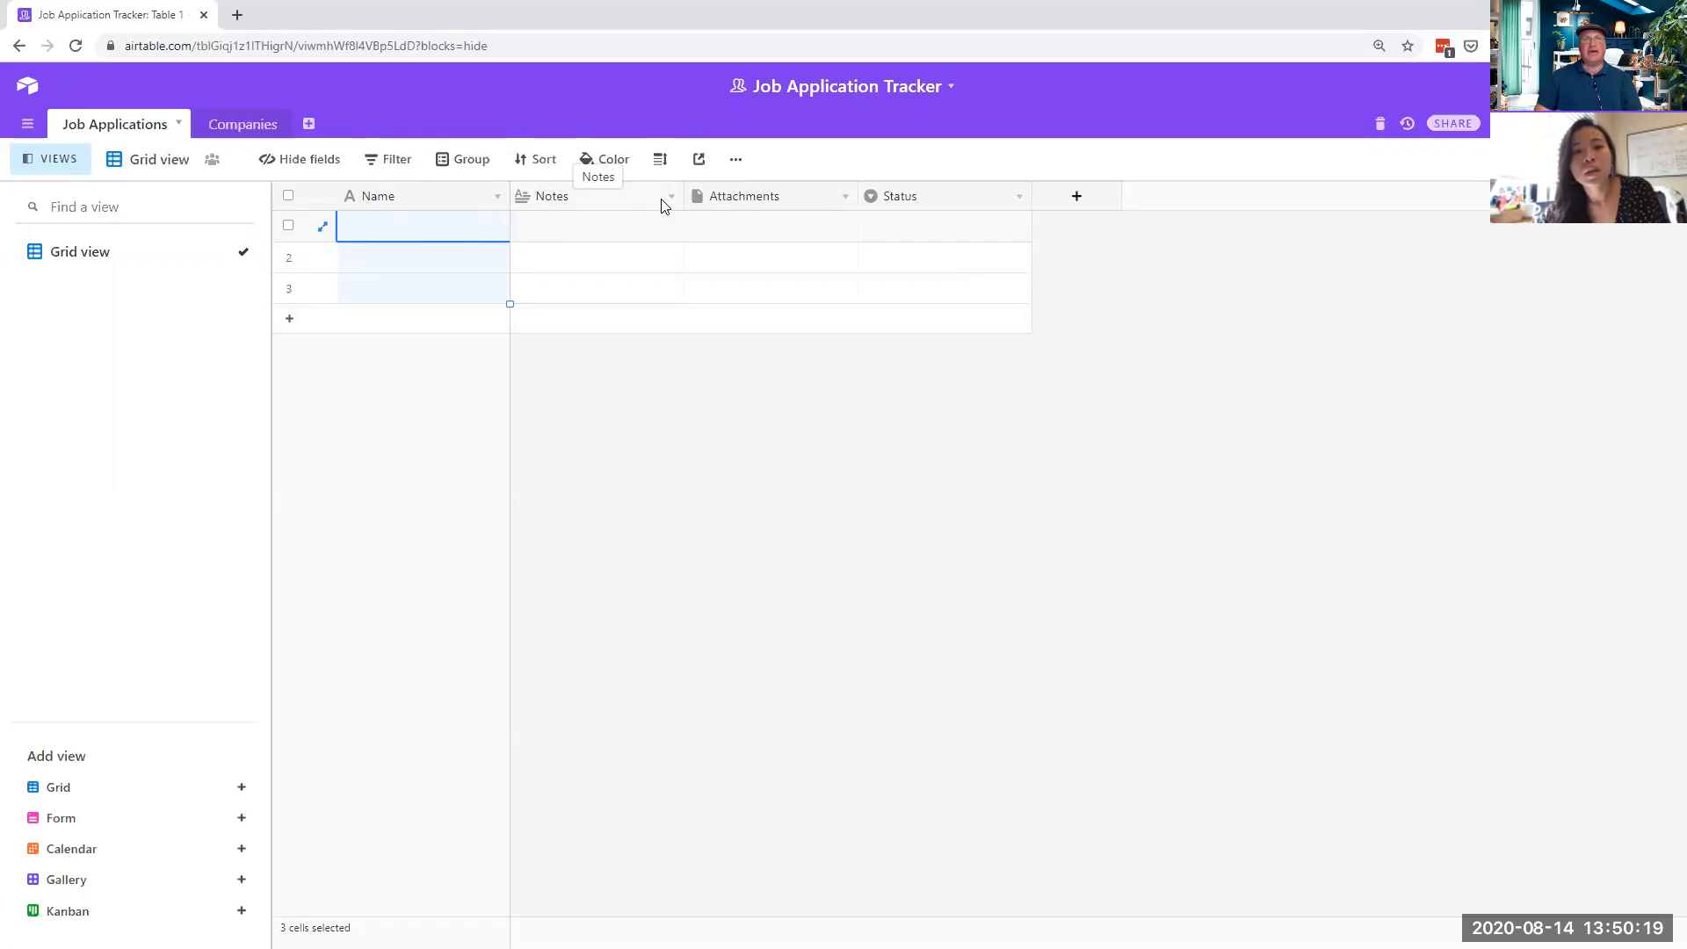
click(610, 199)
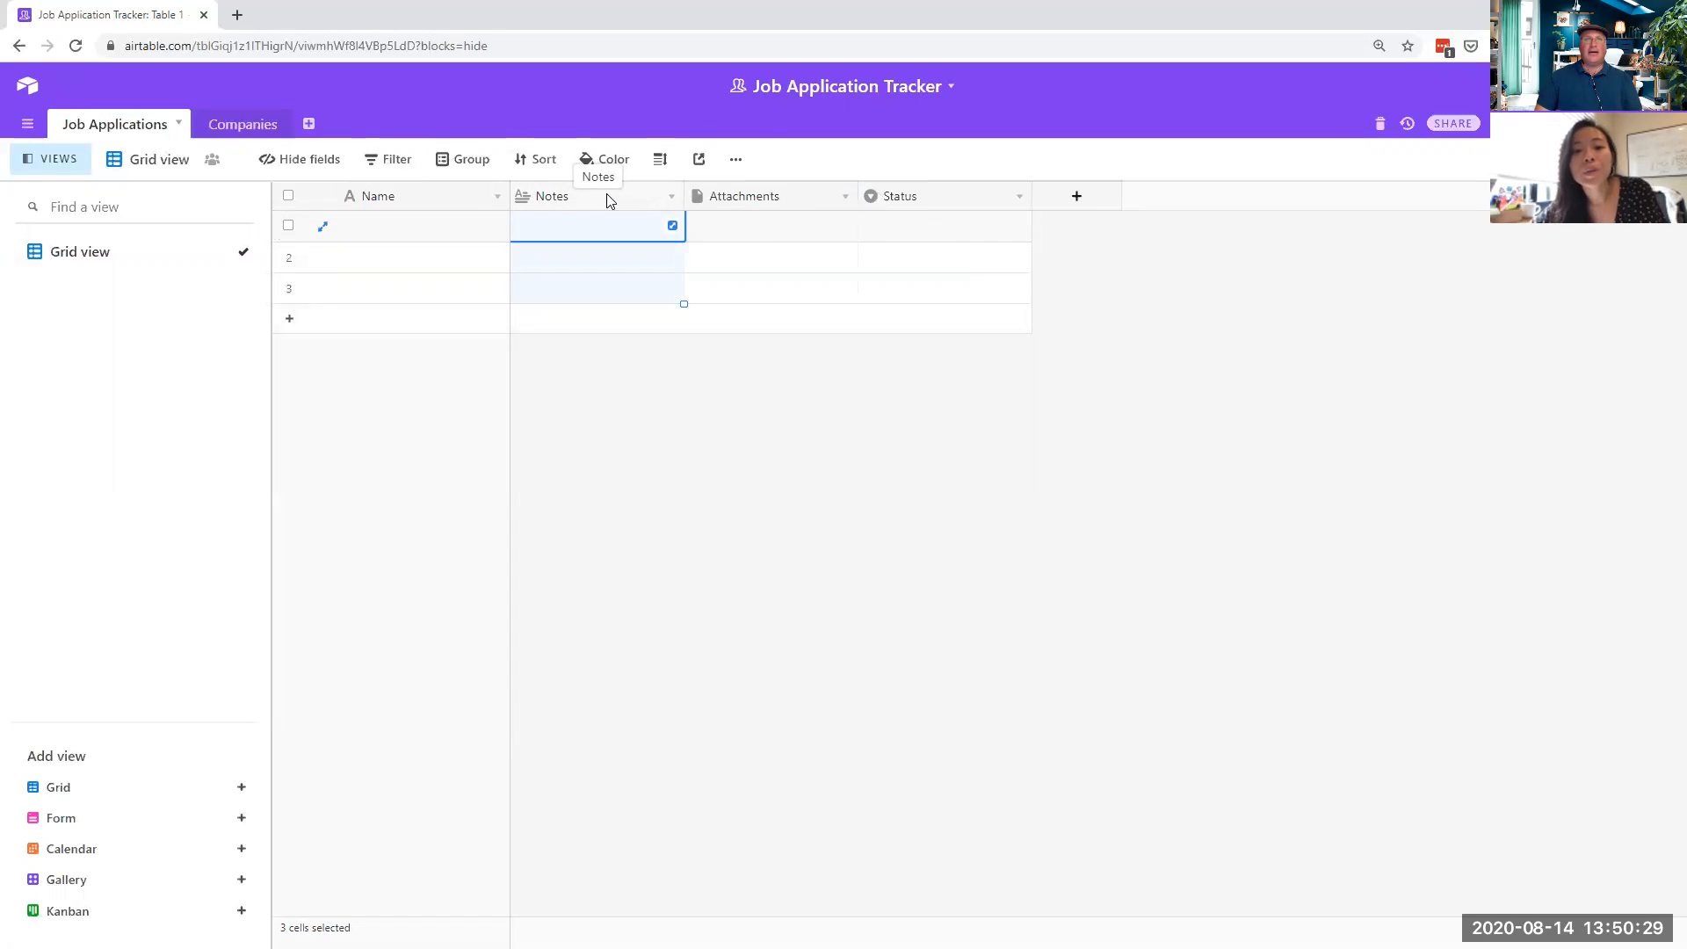
click(673, 198)
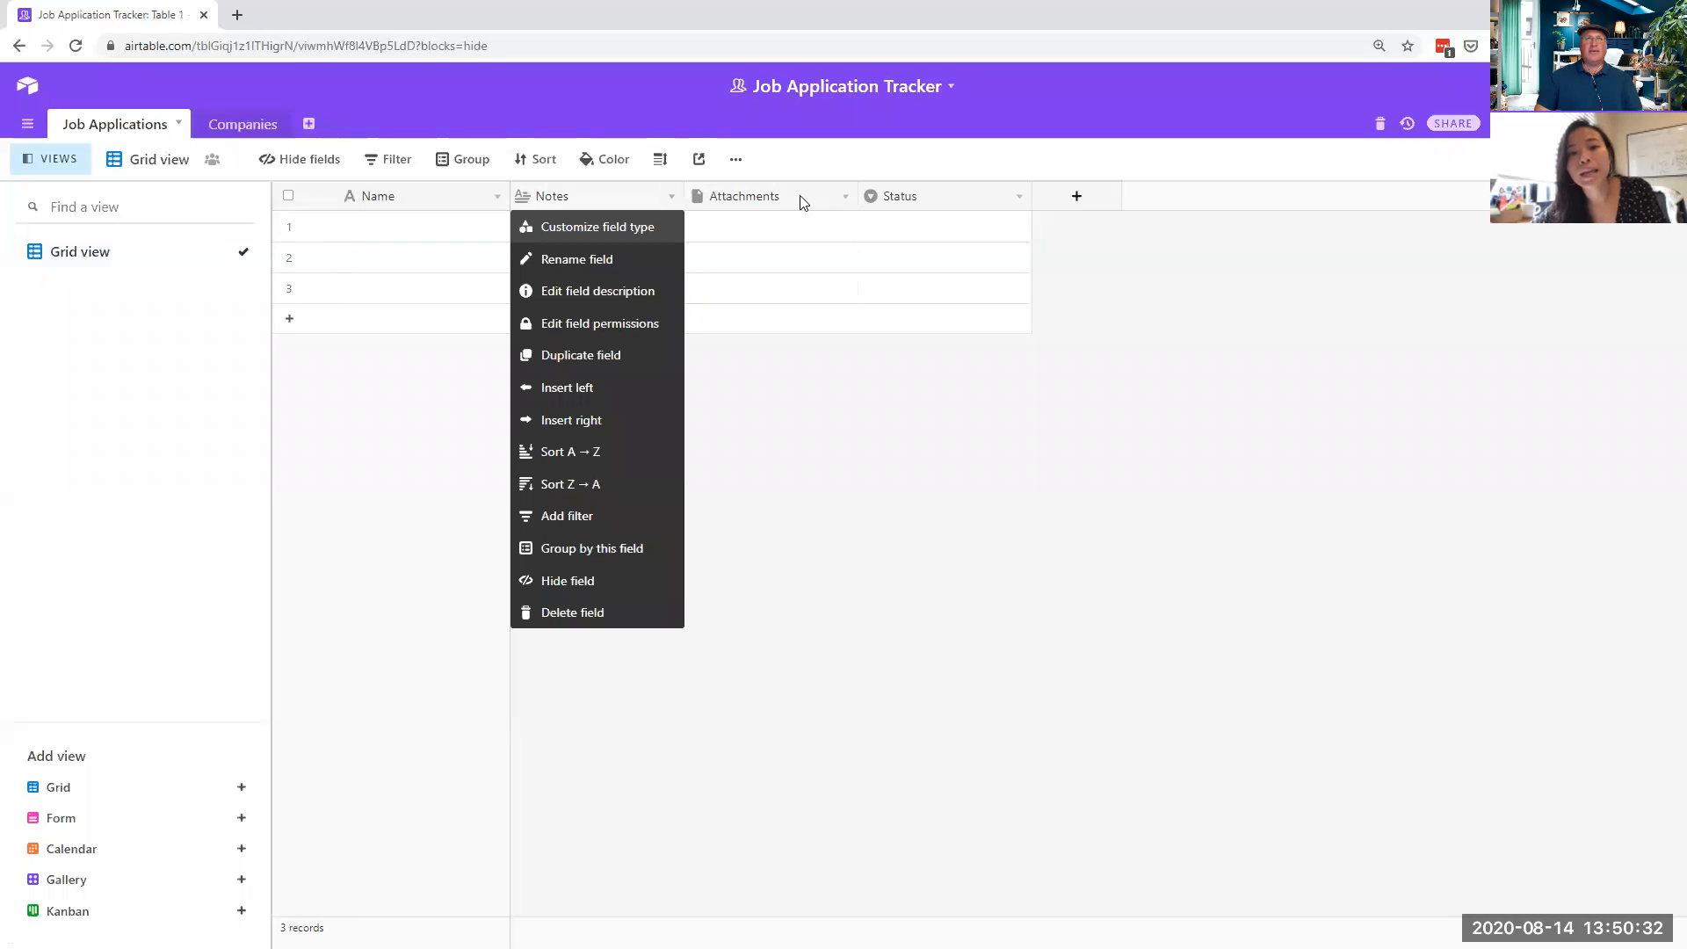
- Add a 'Date Applied' field of Date type and save it
click(1074, 197)
text(D)
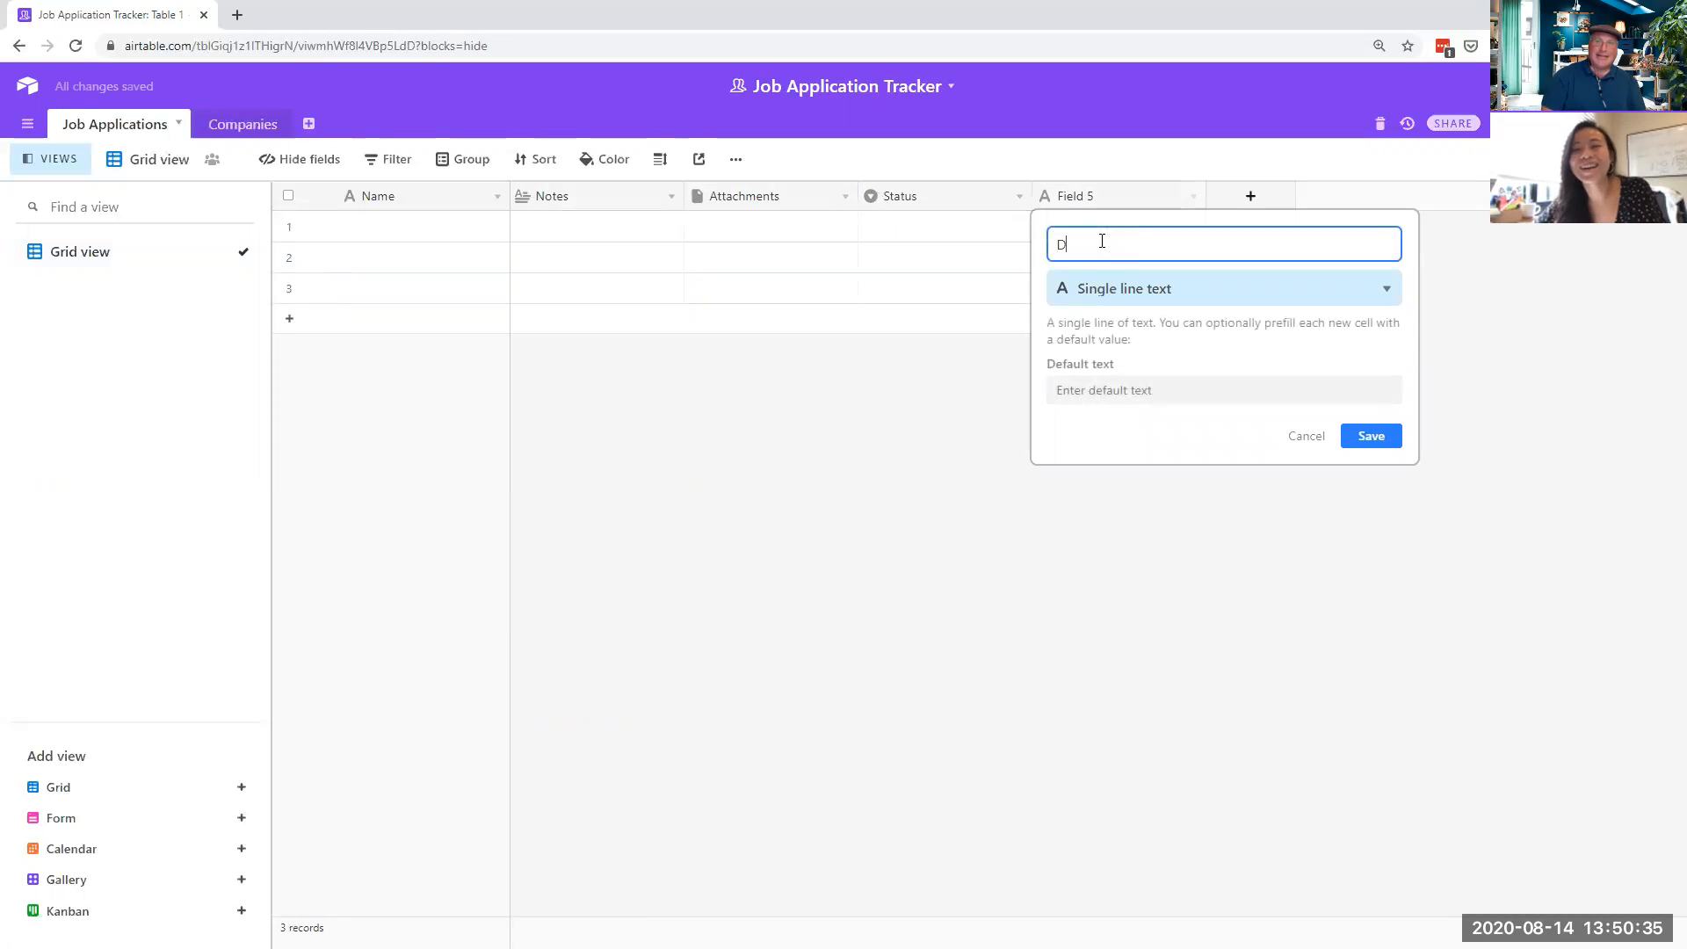
text(ate Applied)
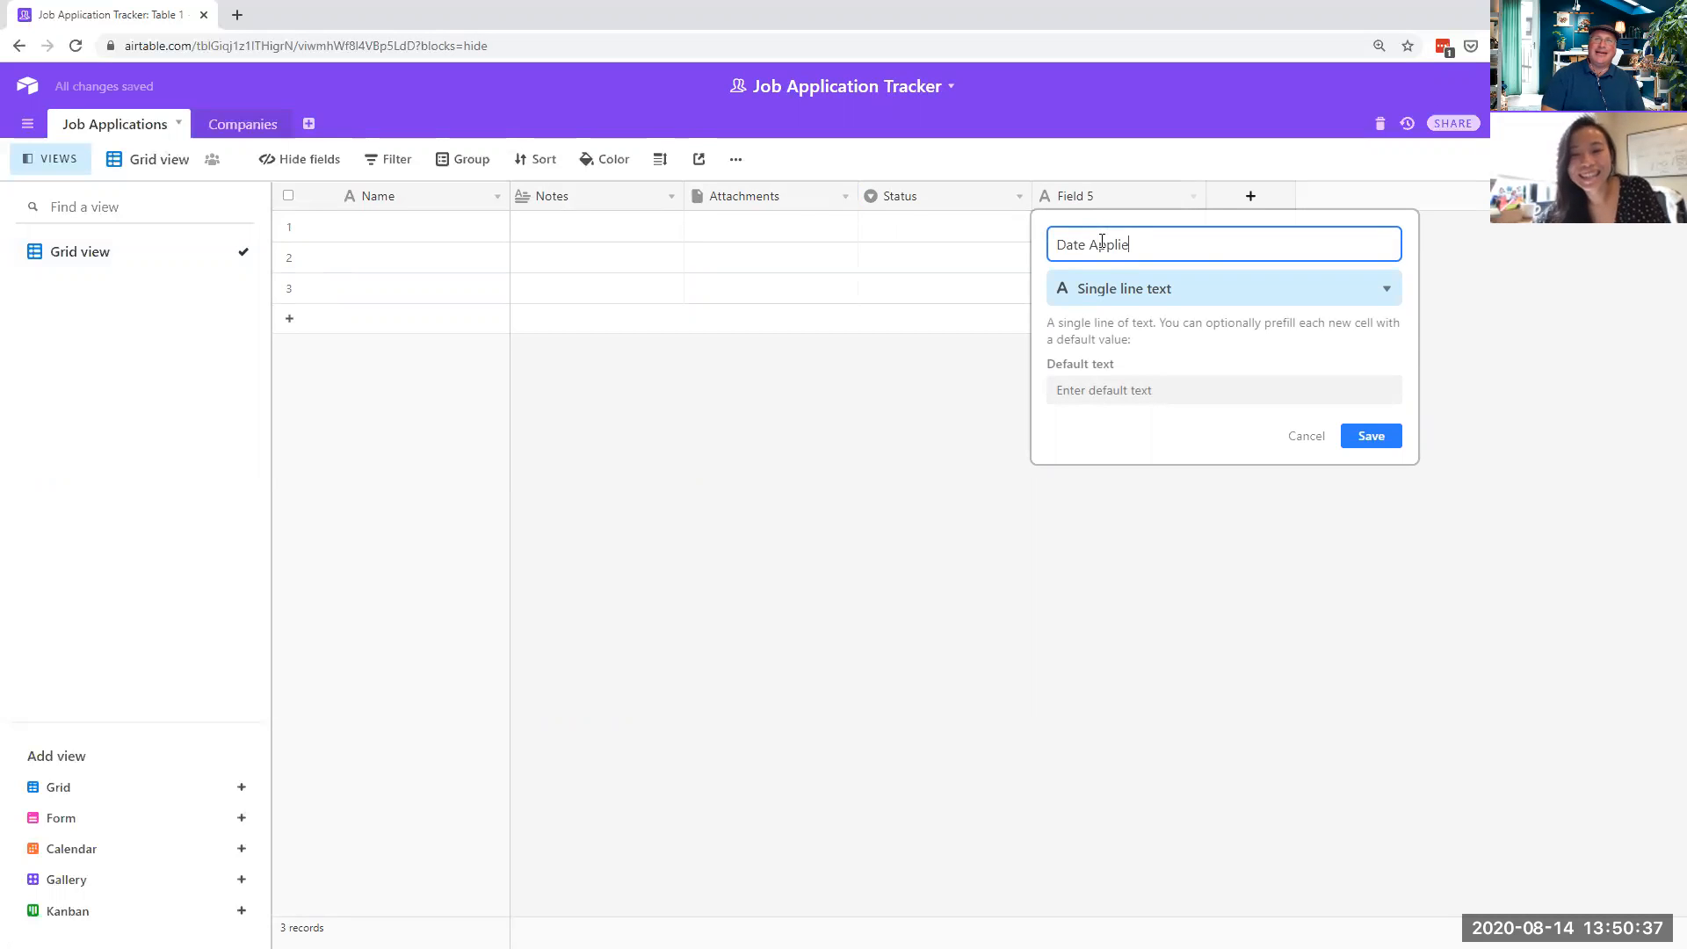
click(1220, 288)
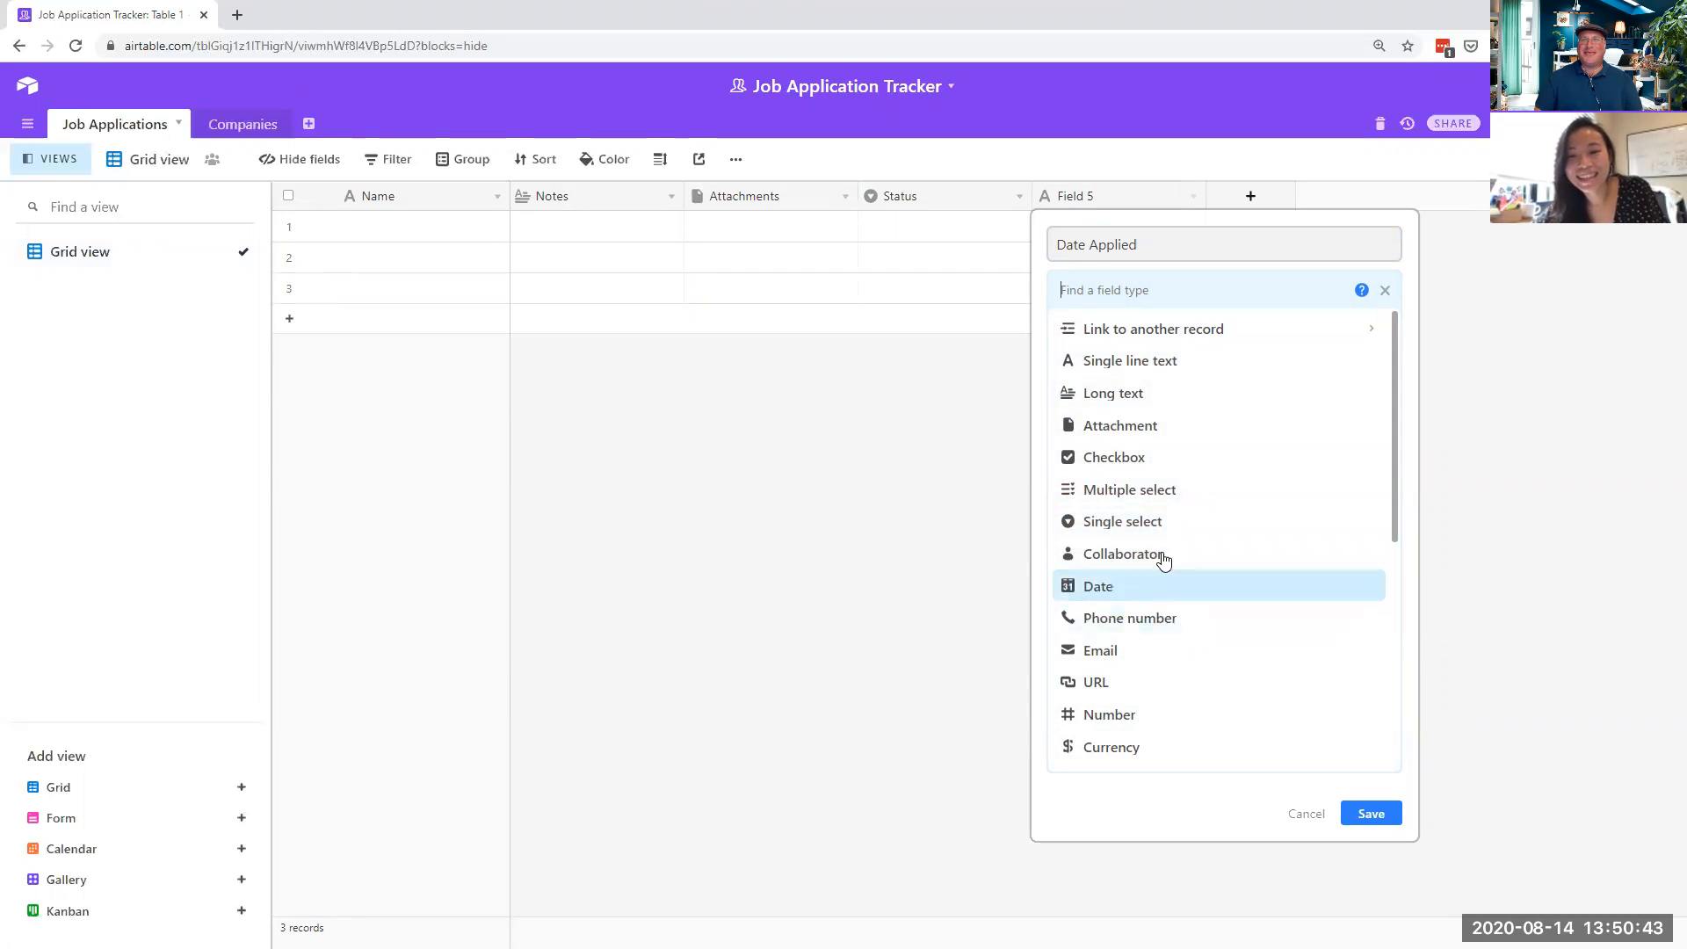
scroll(1166, 550, down, 1)
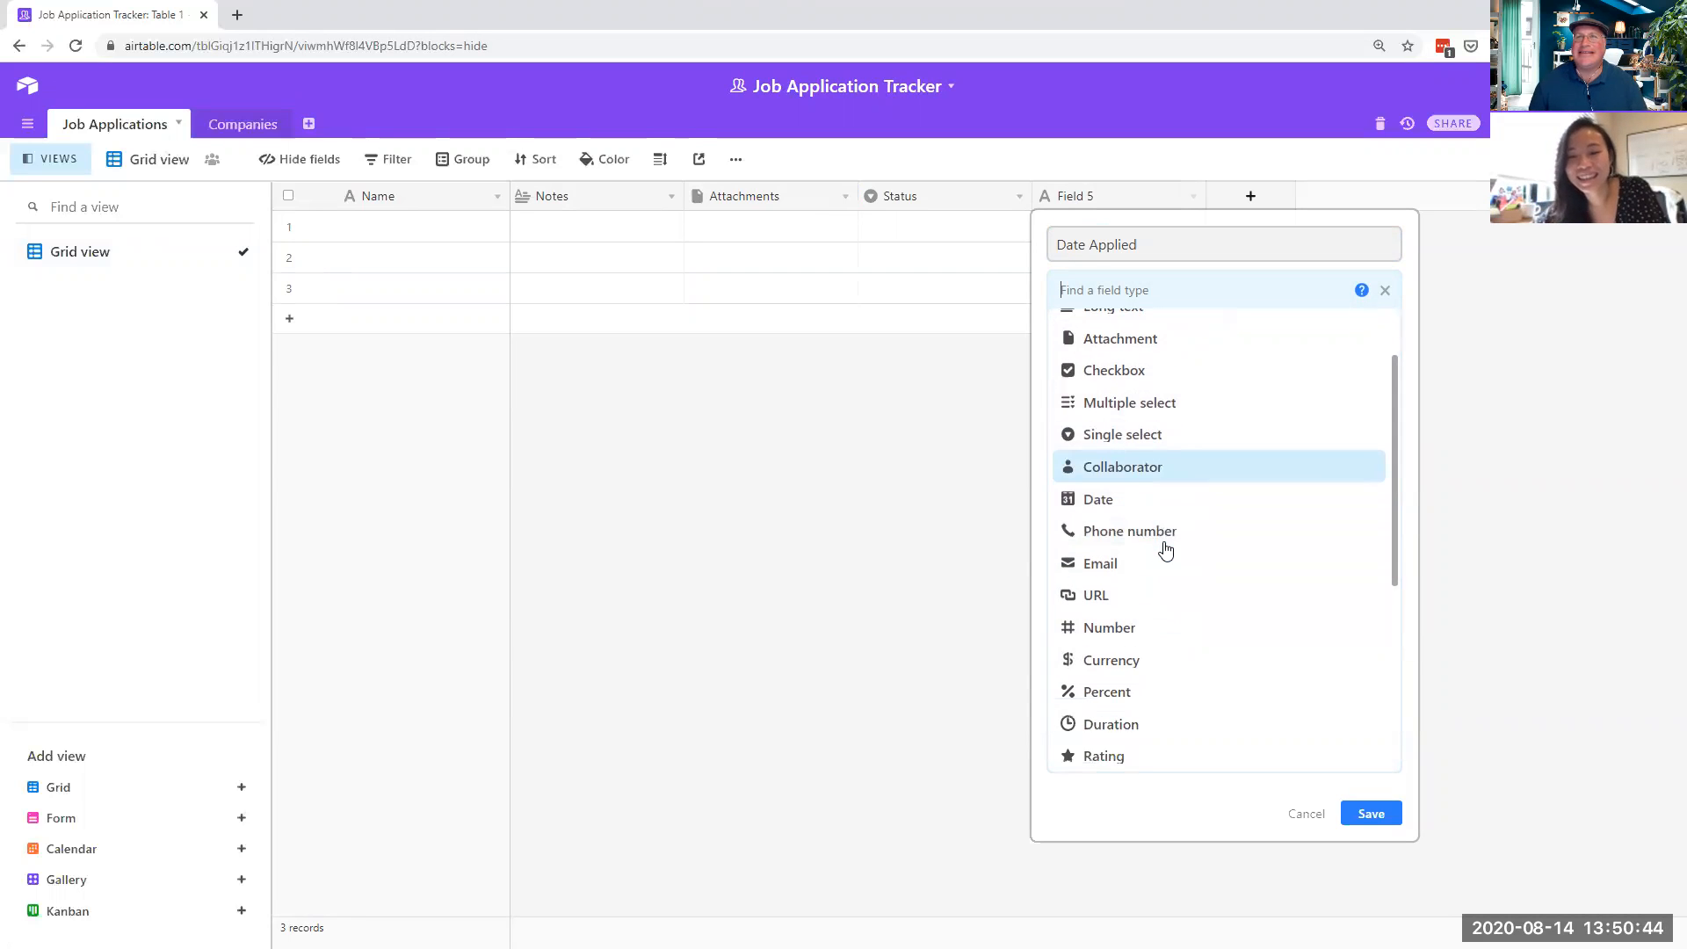
click(1145, 500)
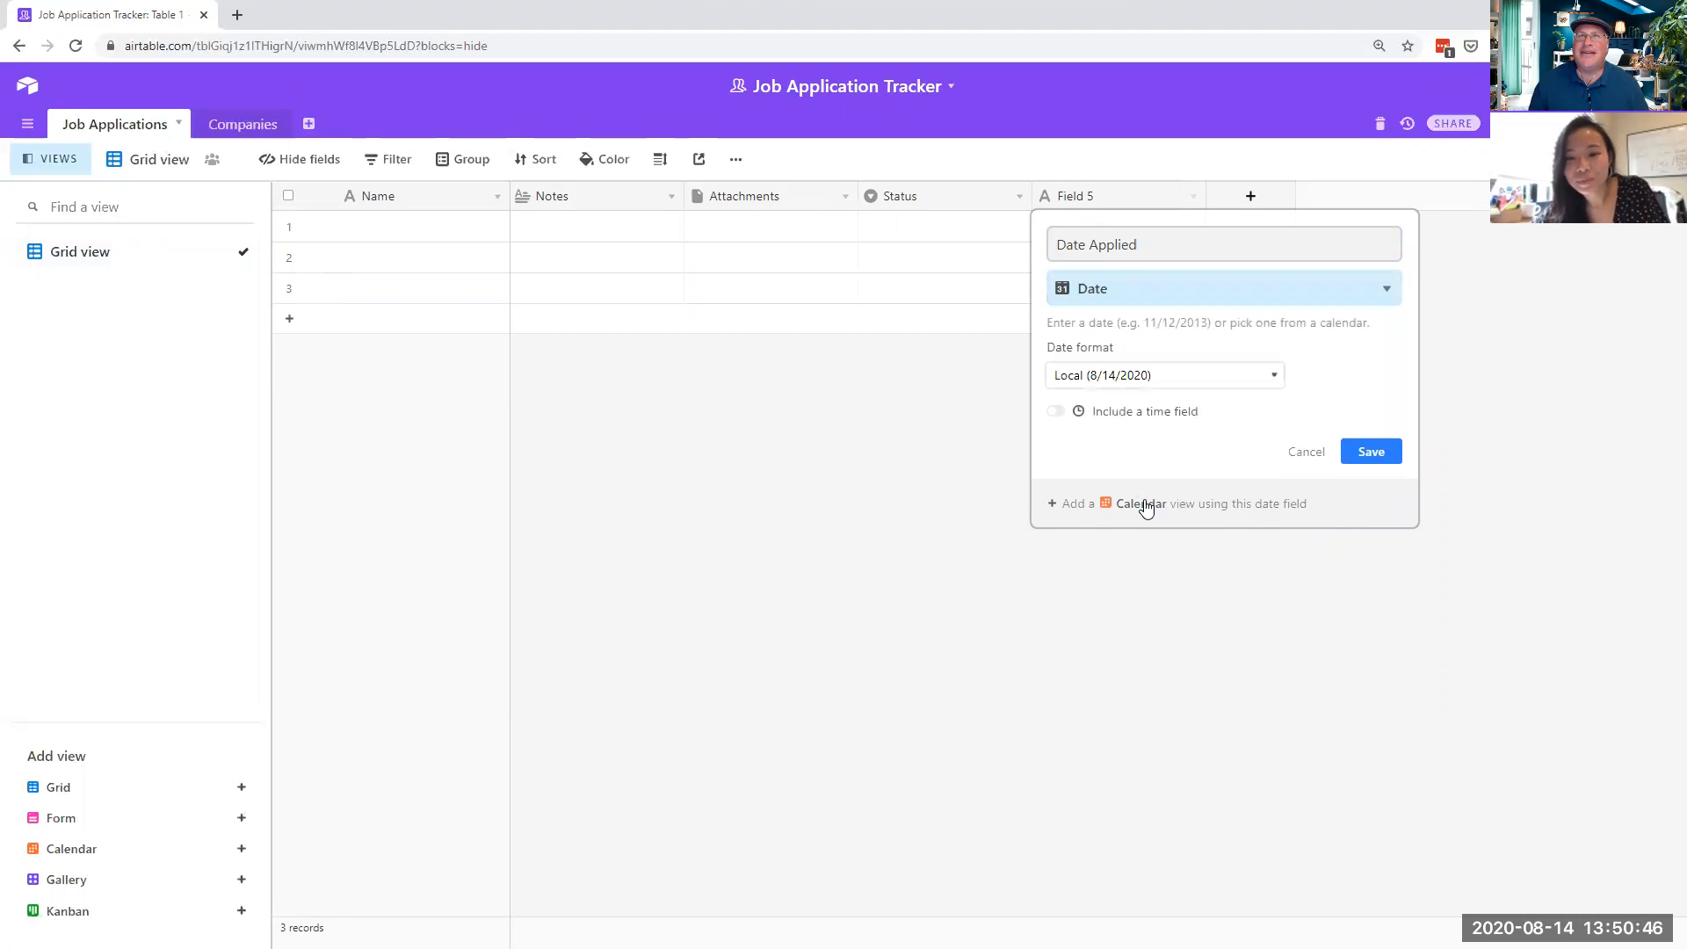
click(1369, 457)
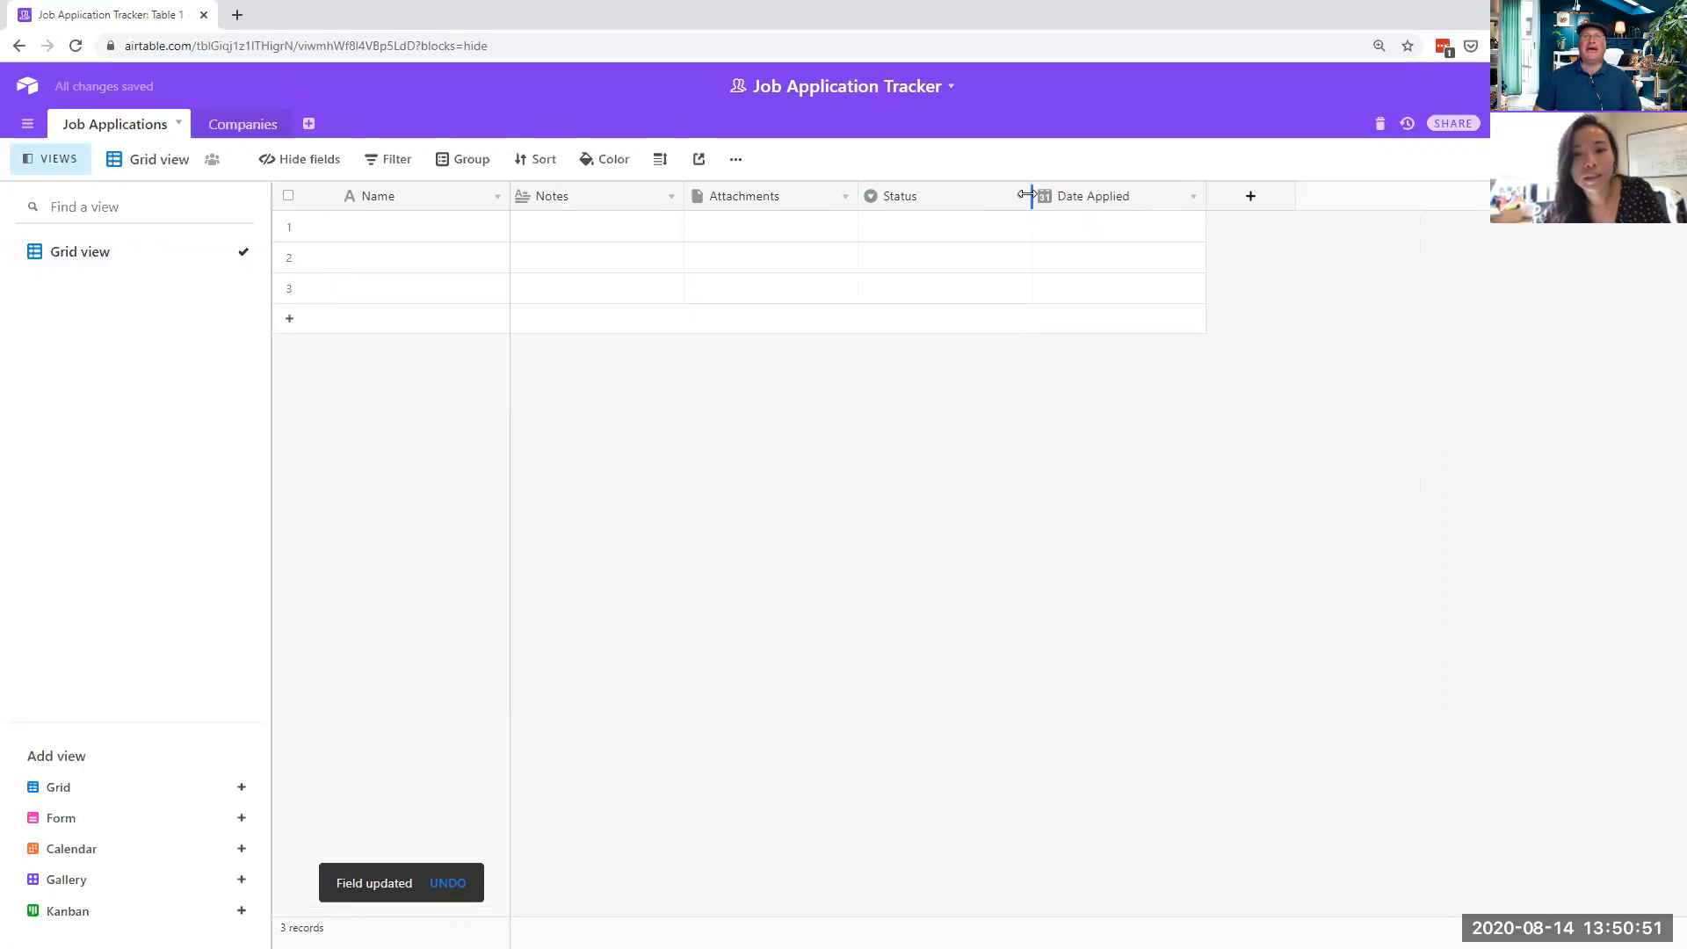
- Add a new Company Name field with the Single line text type
click(1252, 198)
text(Co)
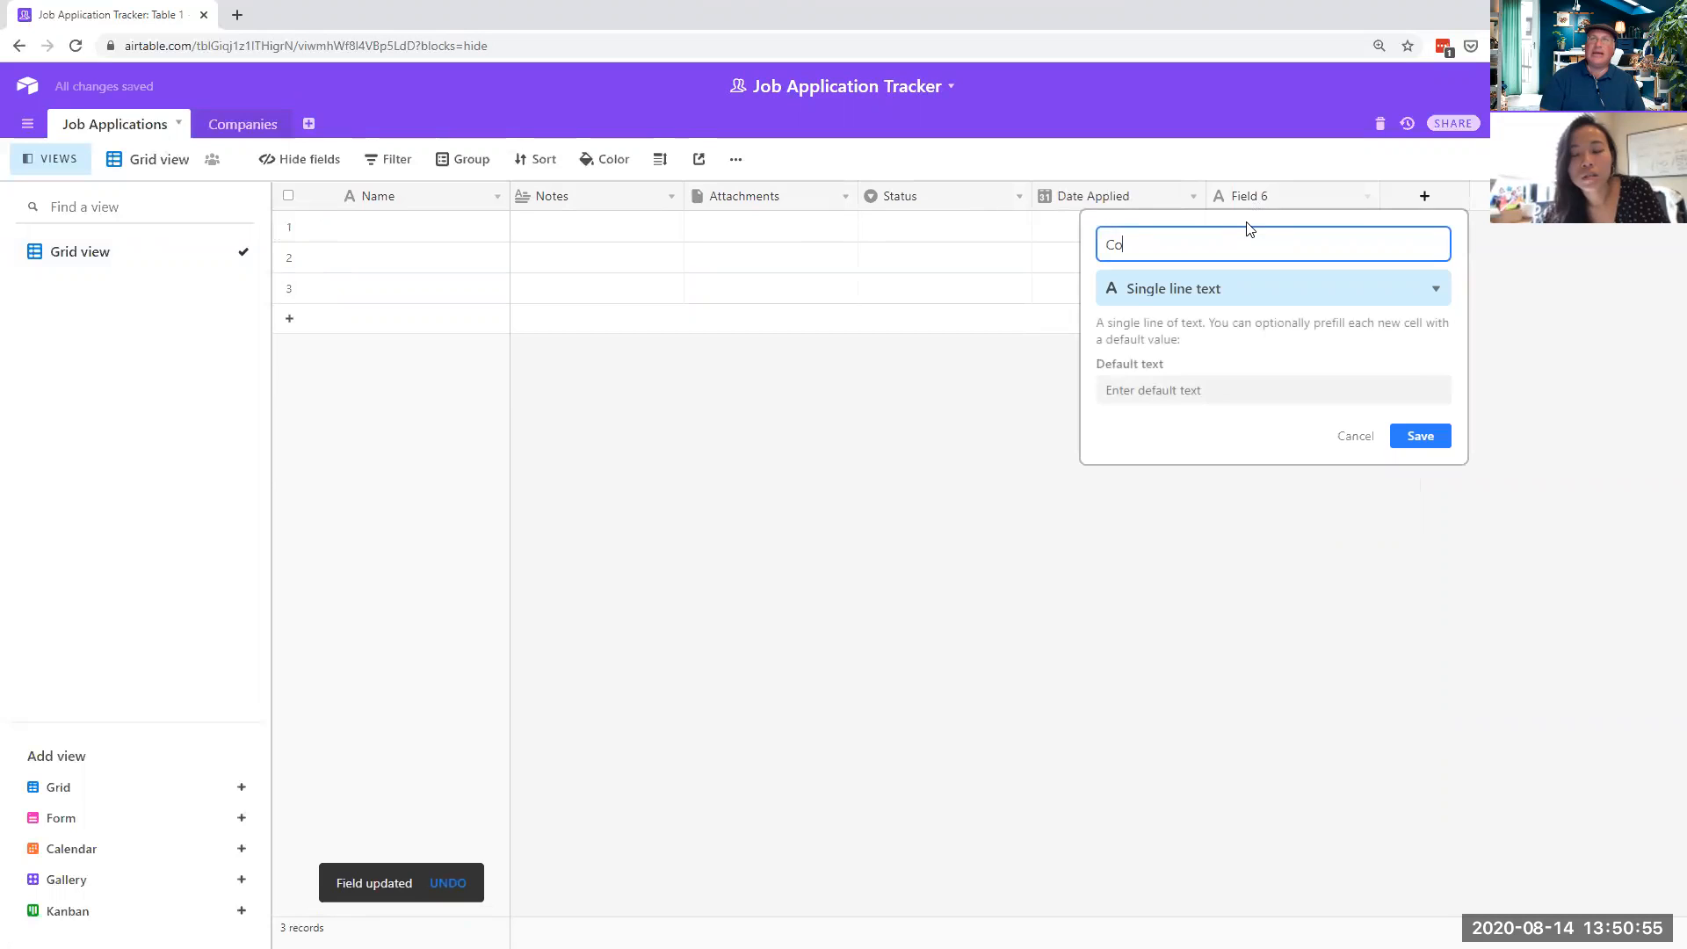
text(mpany Name)
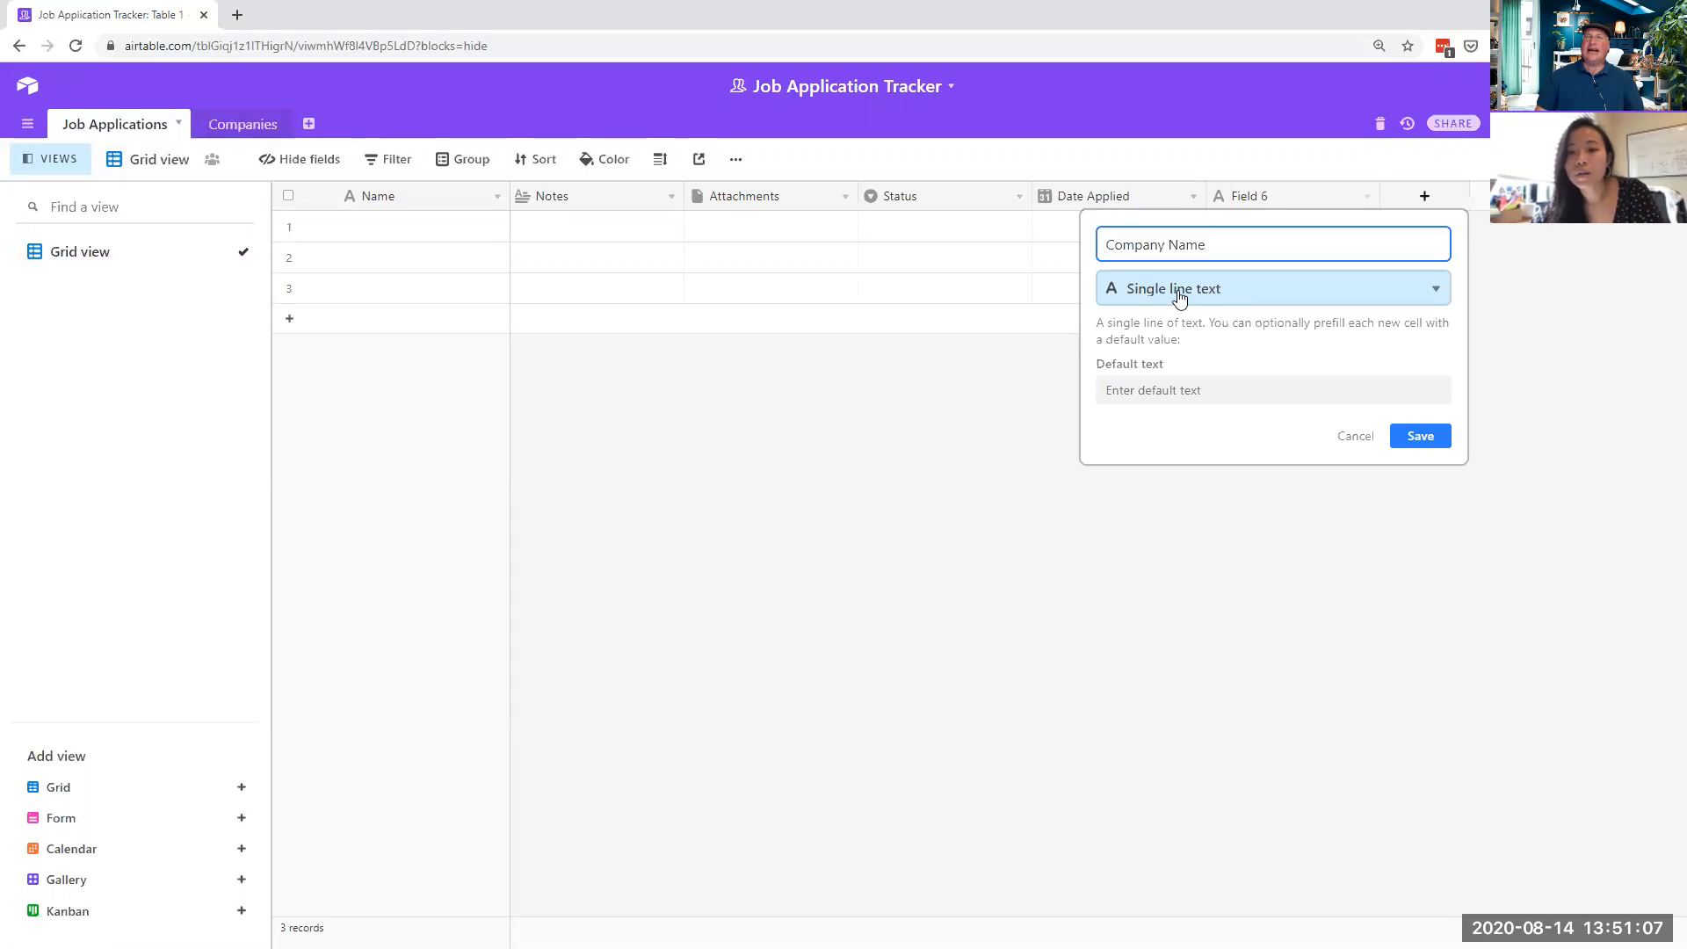
click(1180, 299)
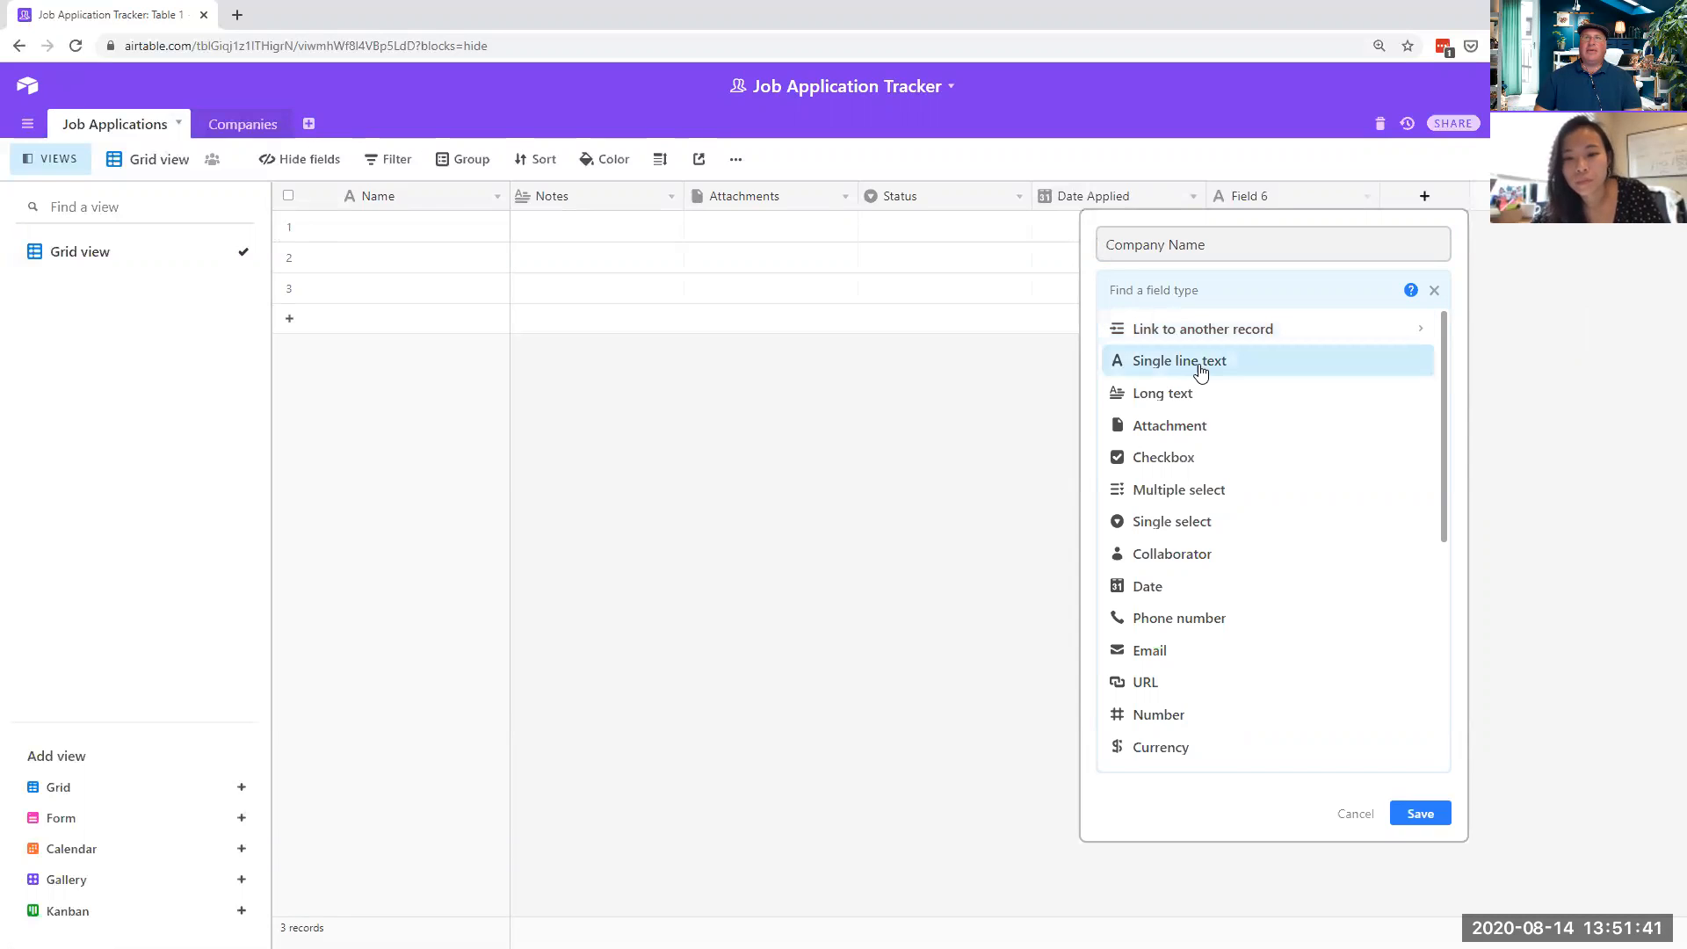
click(1197, 362)
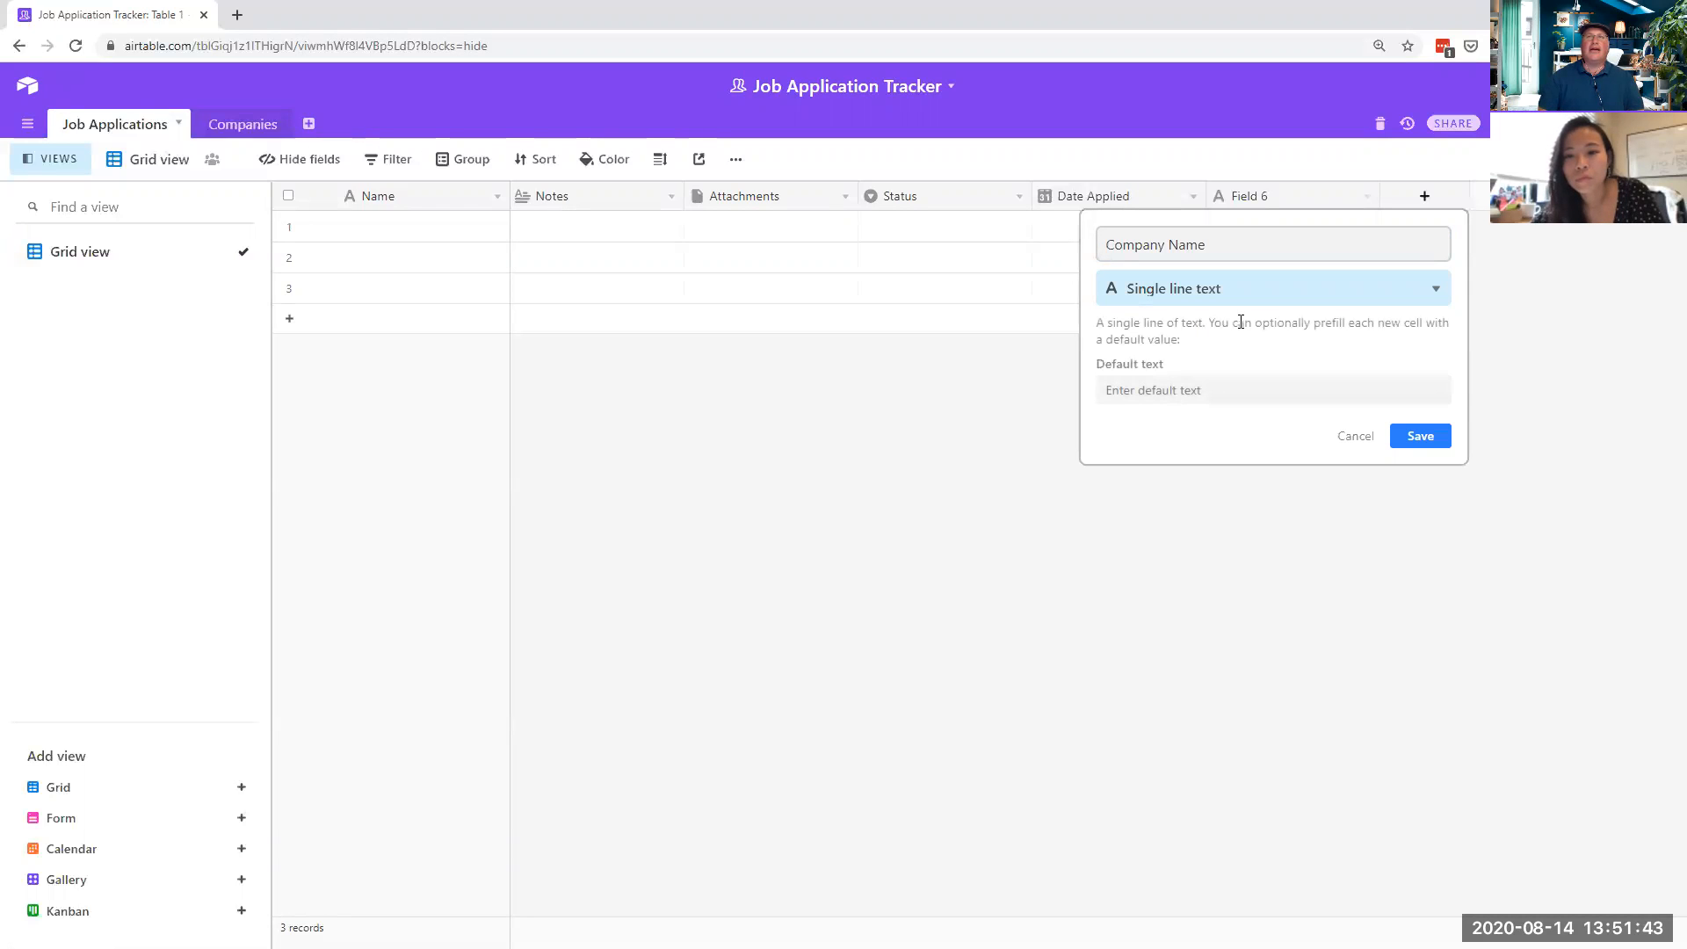
click(1419, 438)
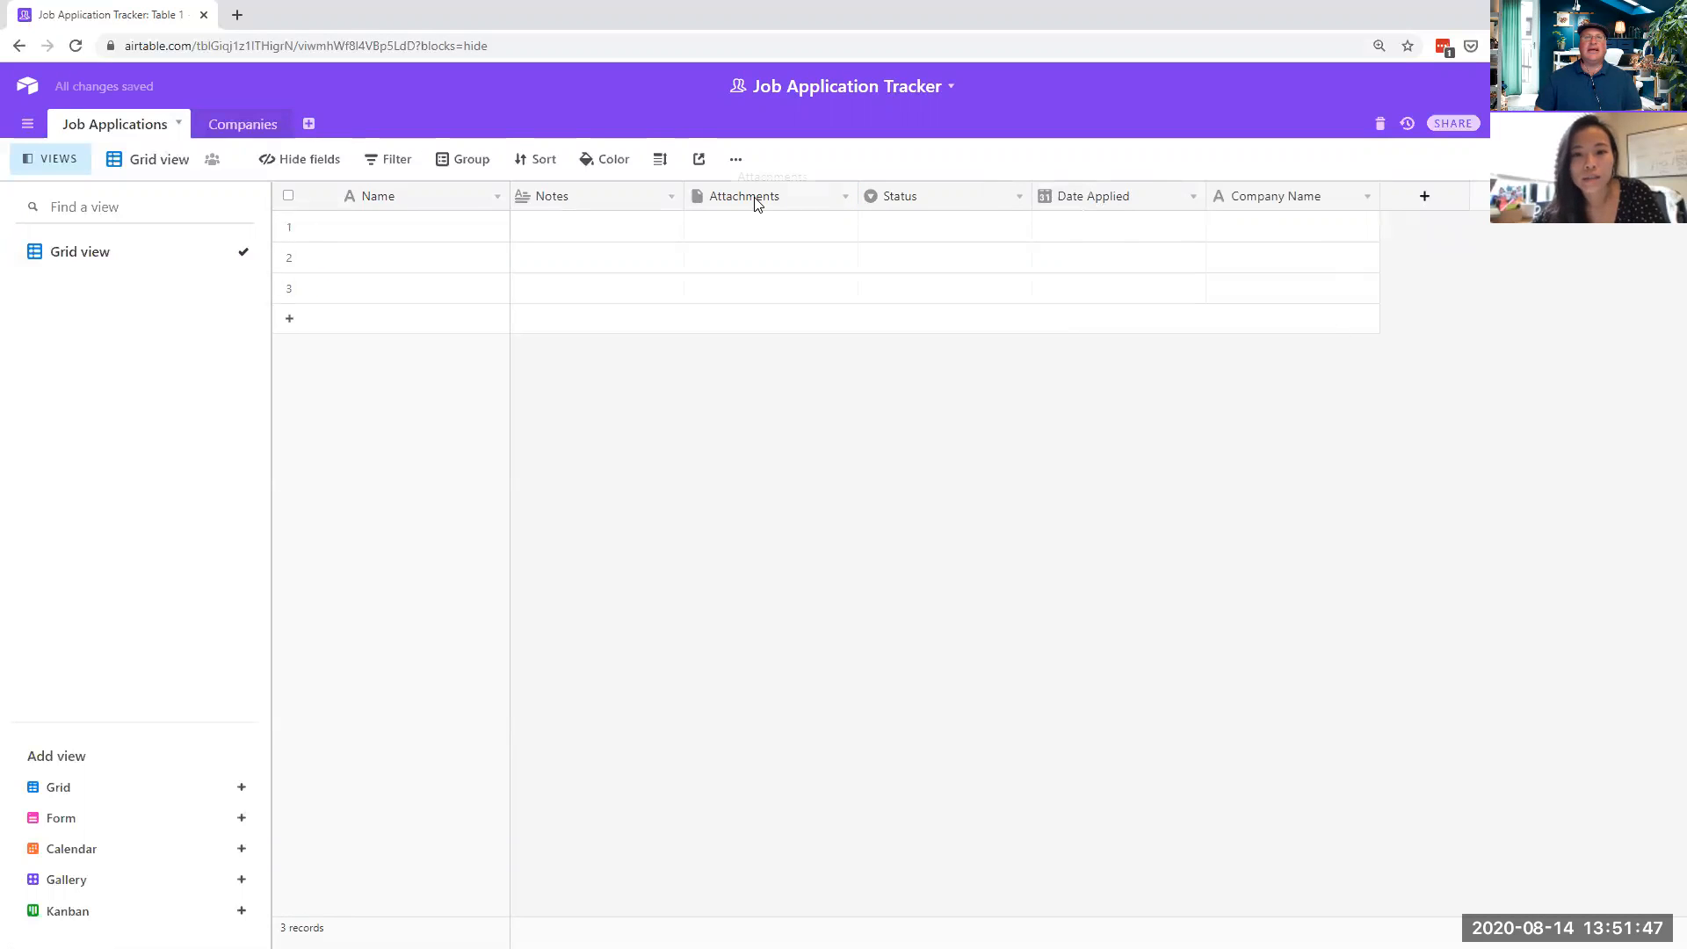
click(843, 199)
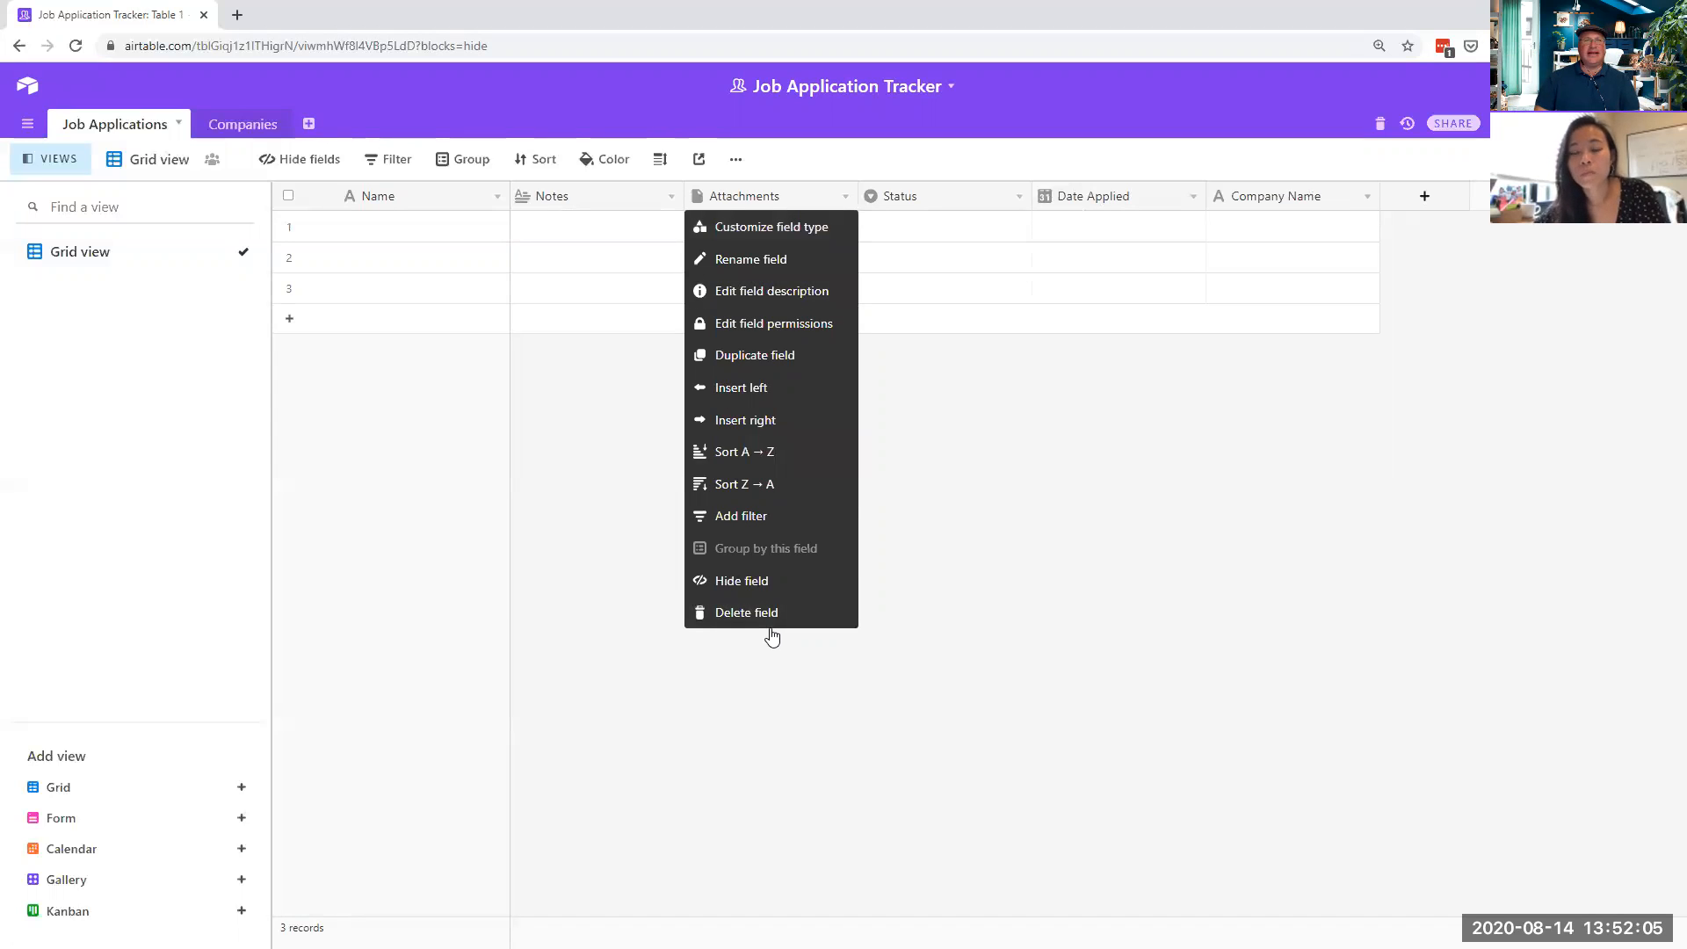
- Delete the Attachments field from the Job Applications table
click(743, 619)
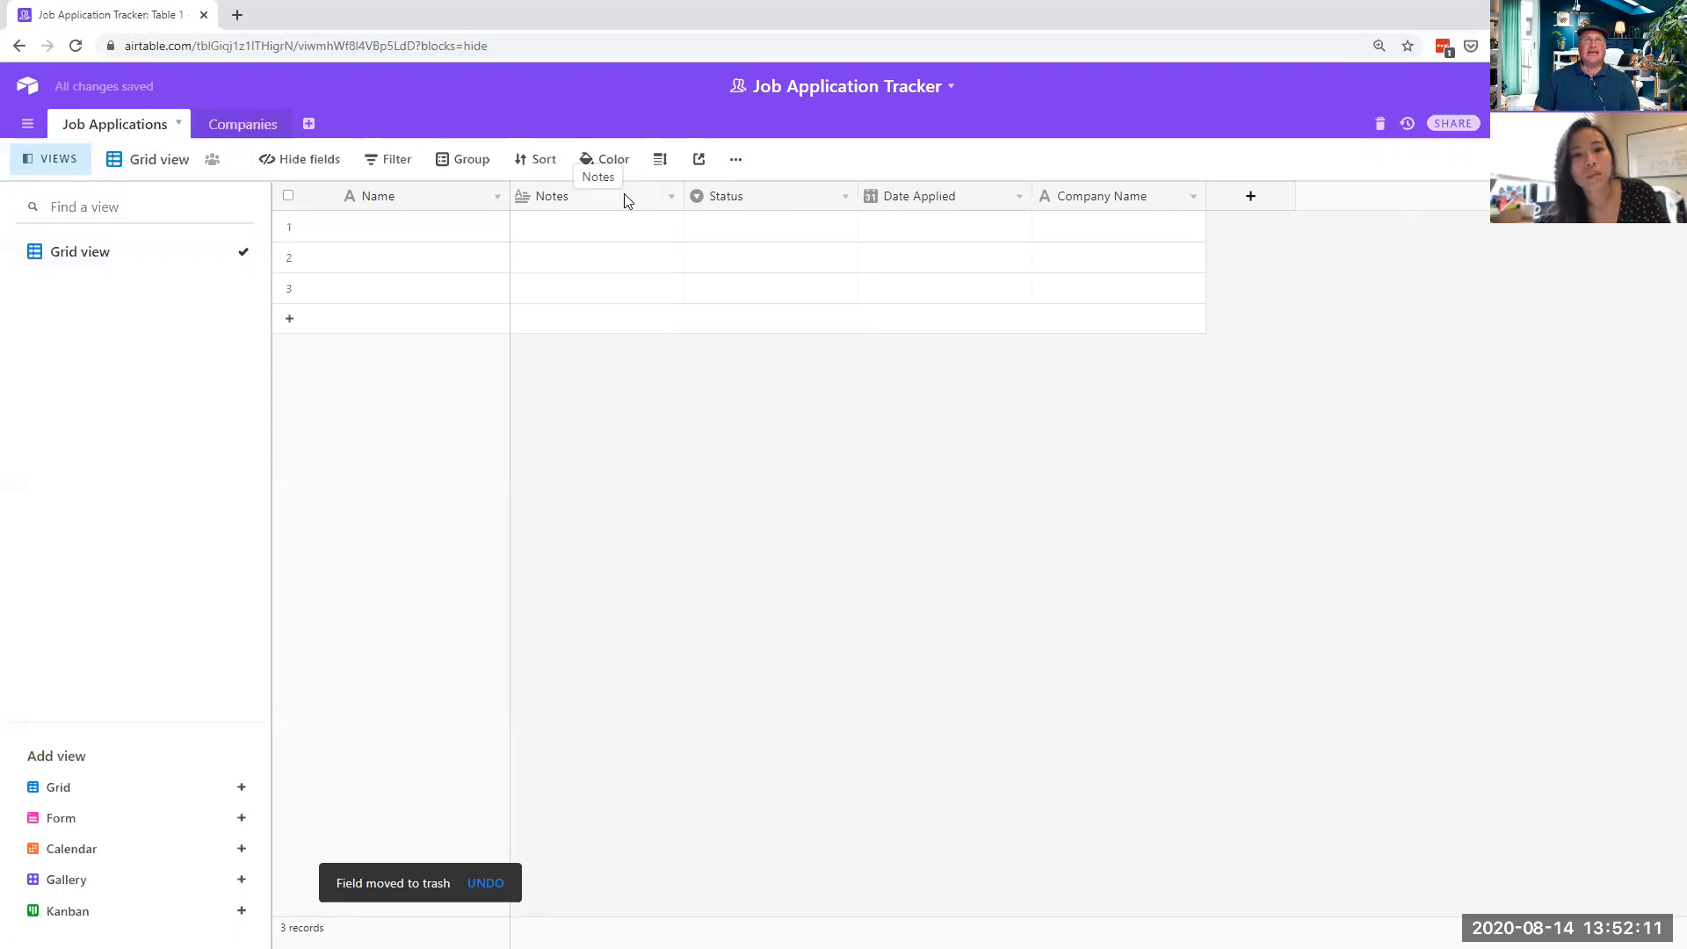
- Add a new Job Title field with the Single select type
click(1234, 203)
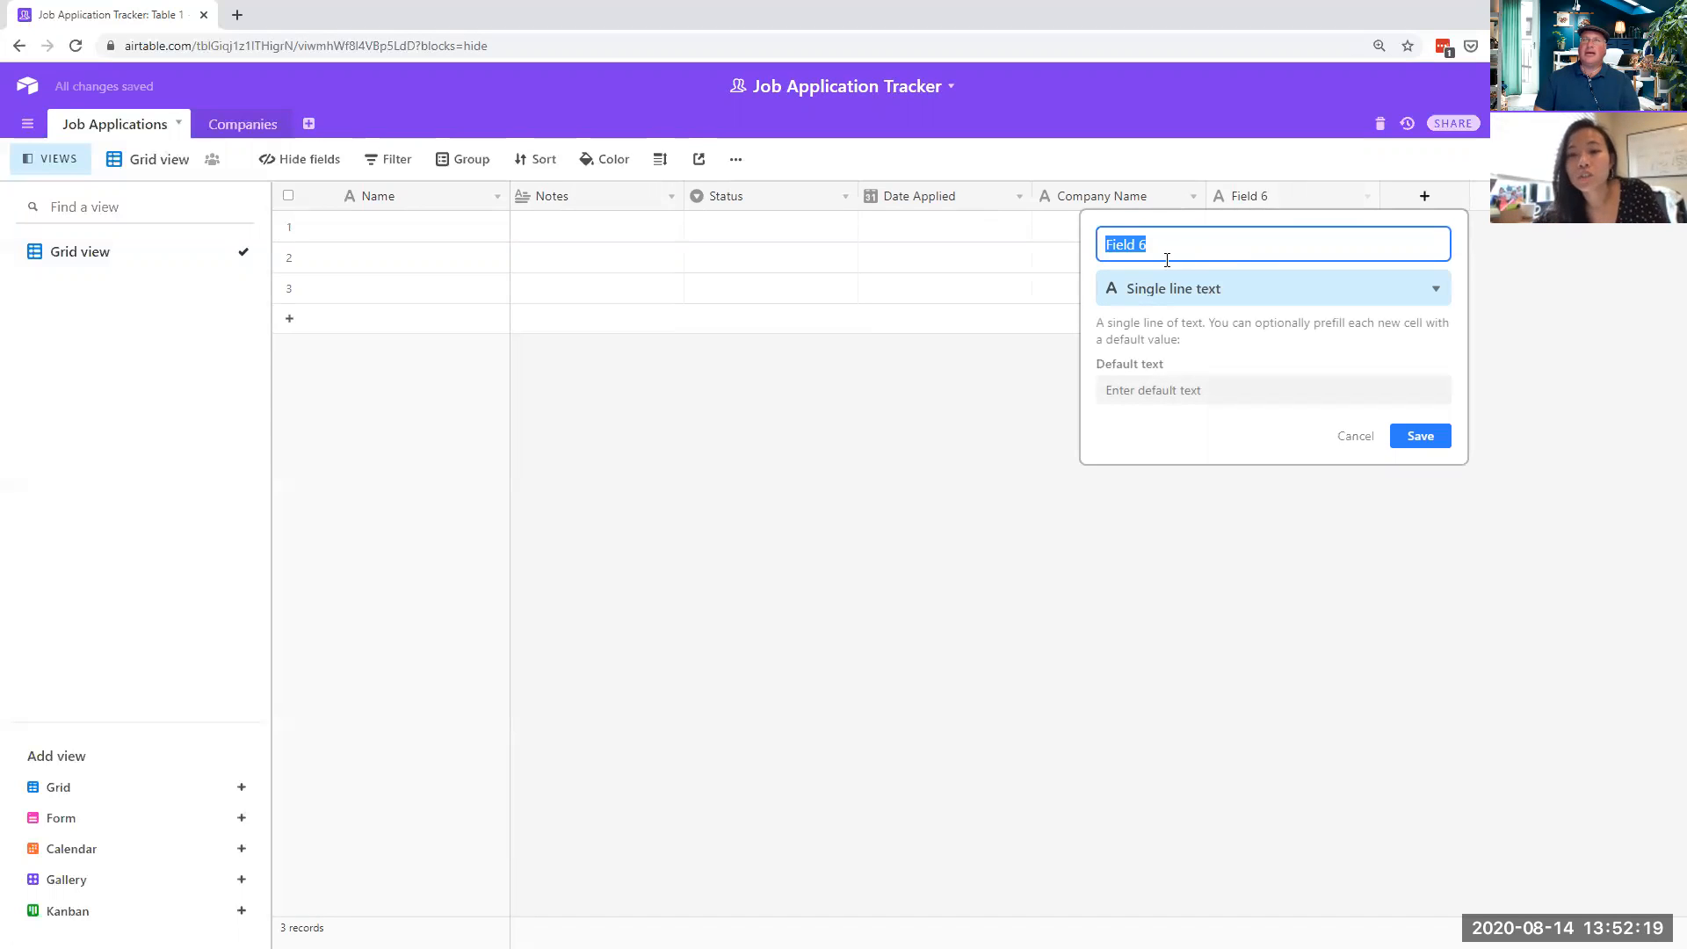
text(Job)
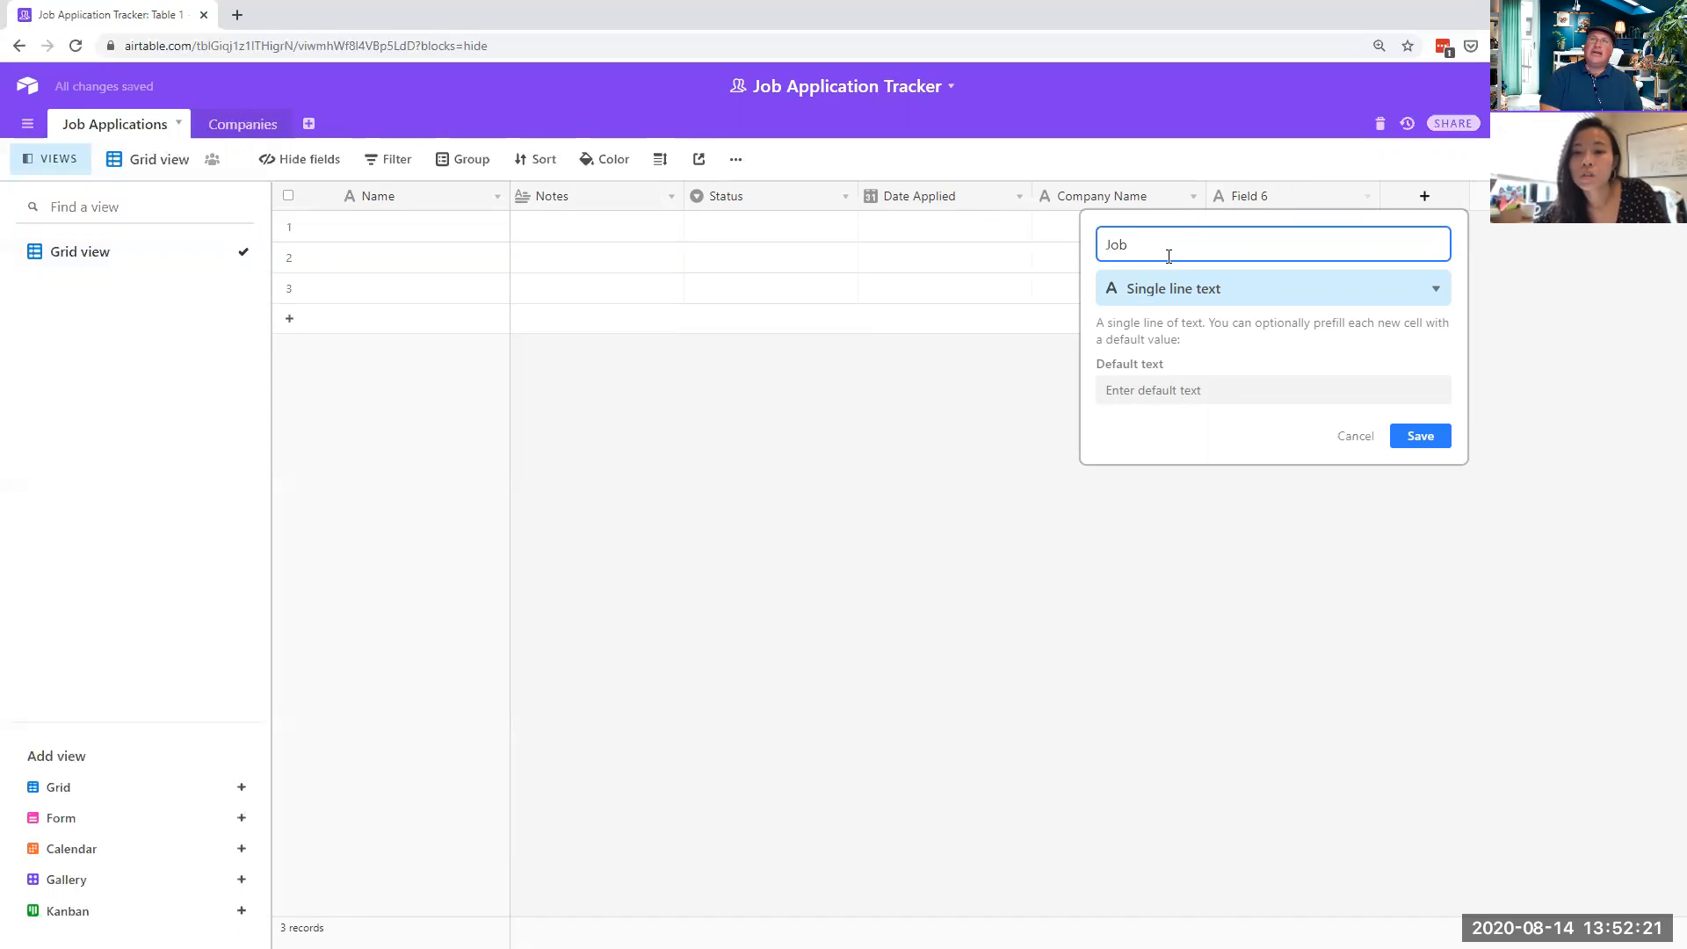
text( Title)
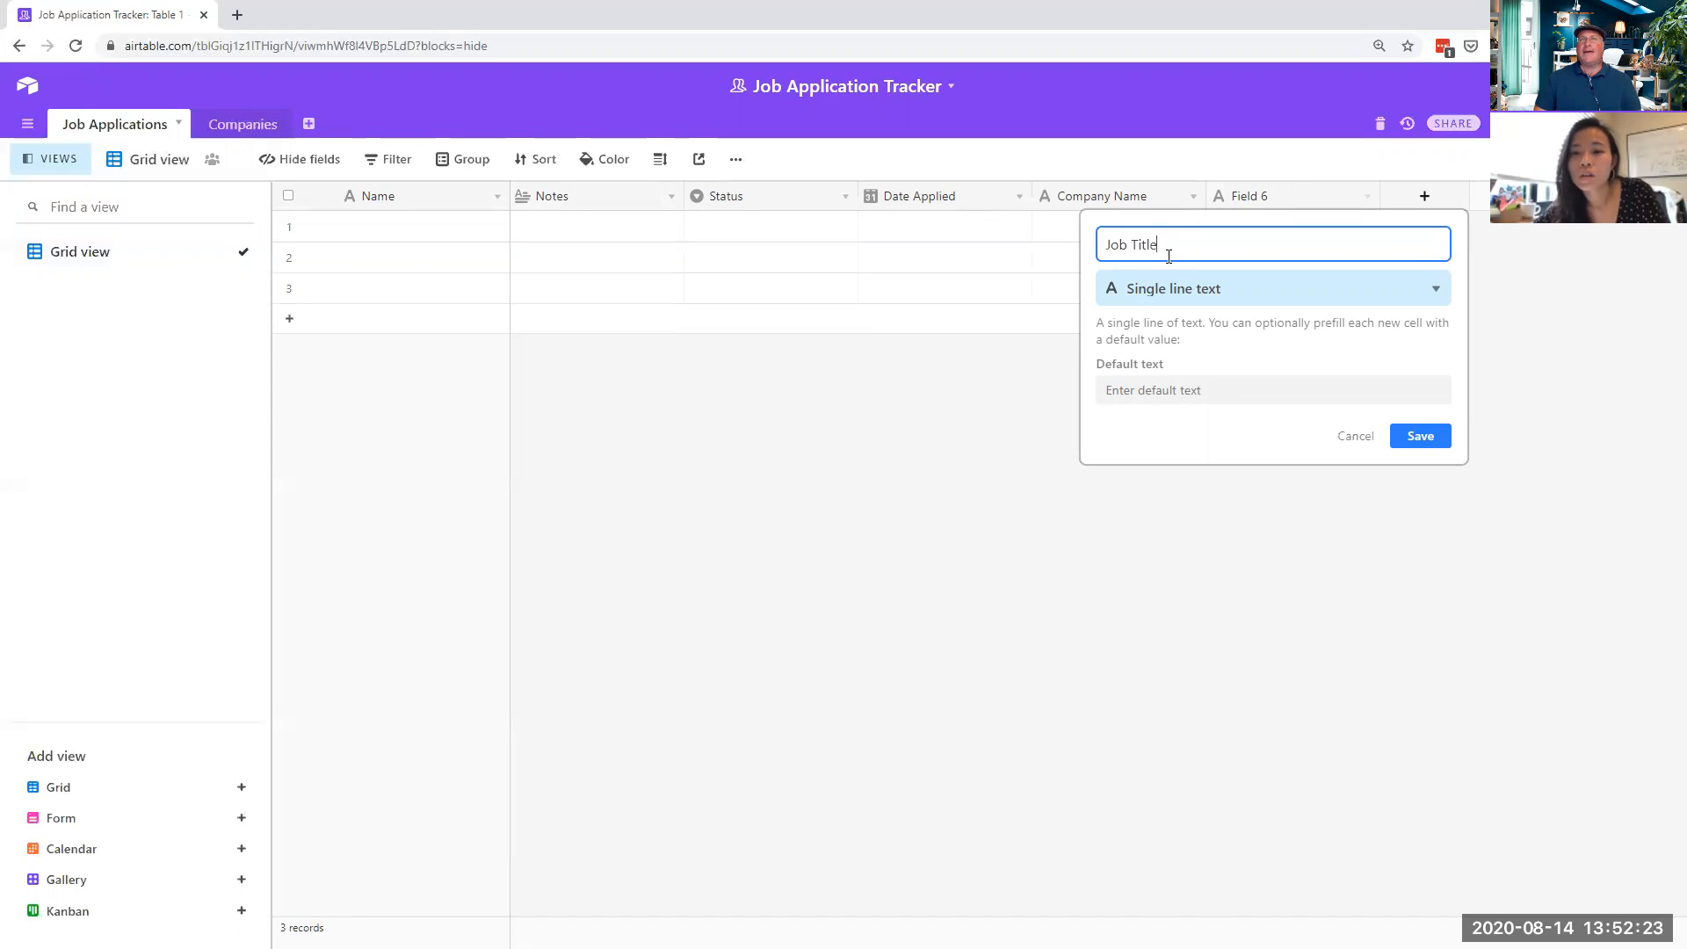
click(1196, 295)
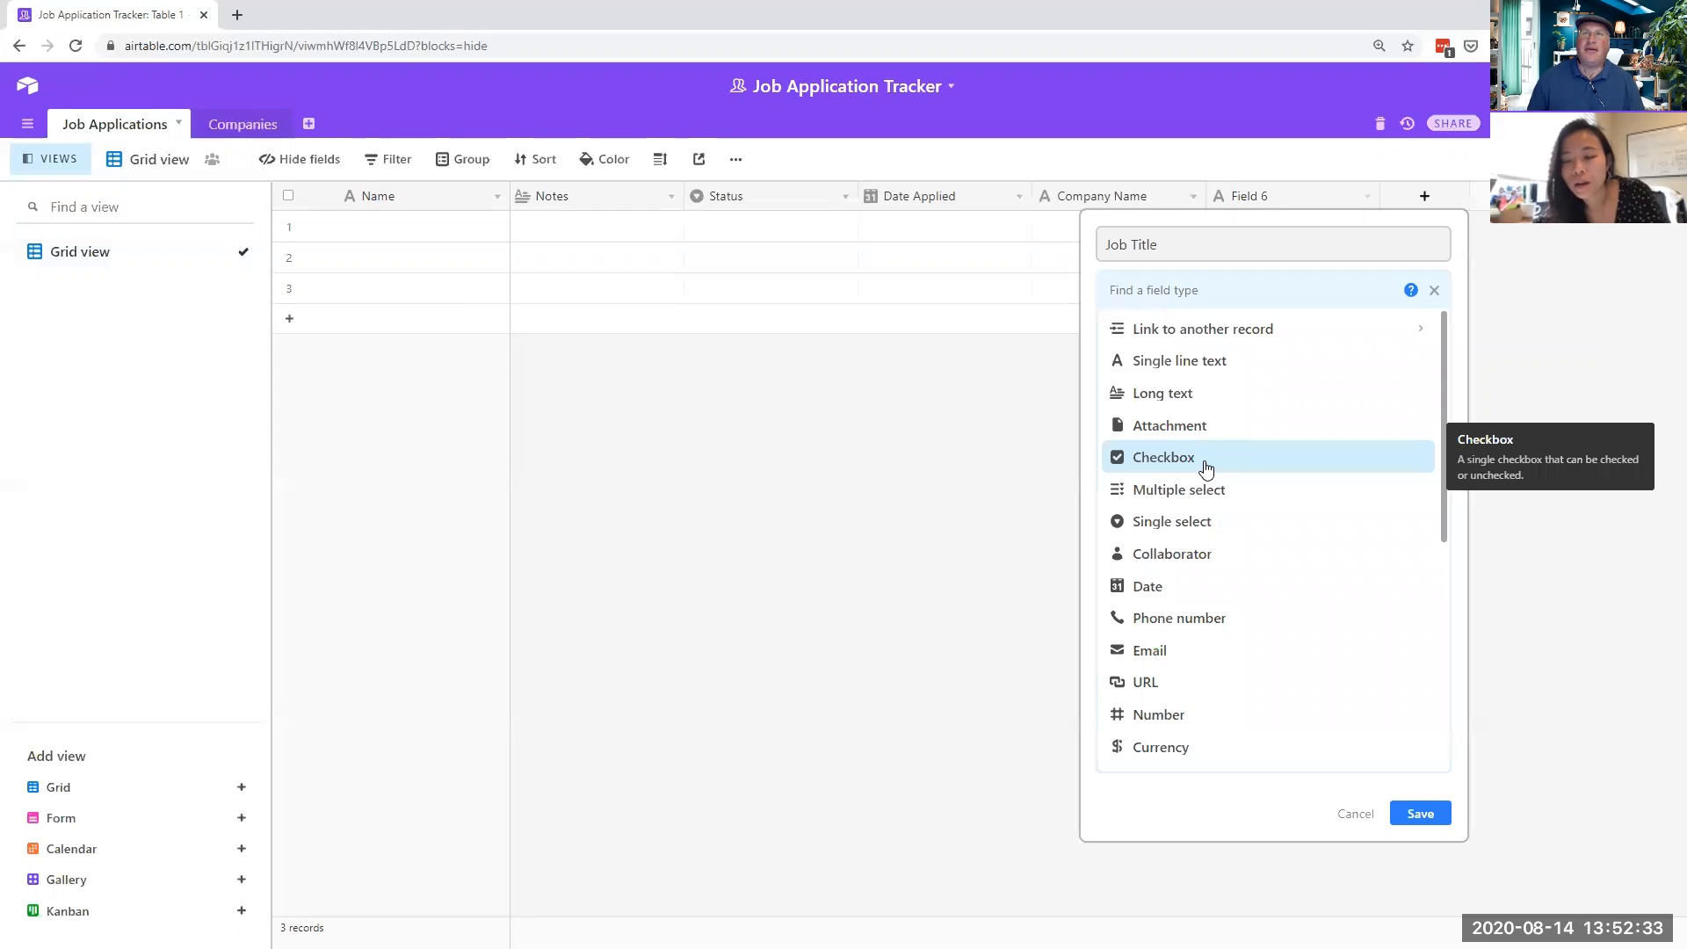
click(1210, 524)
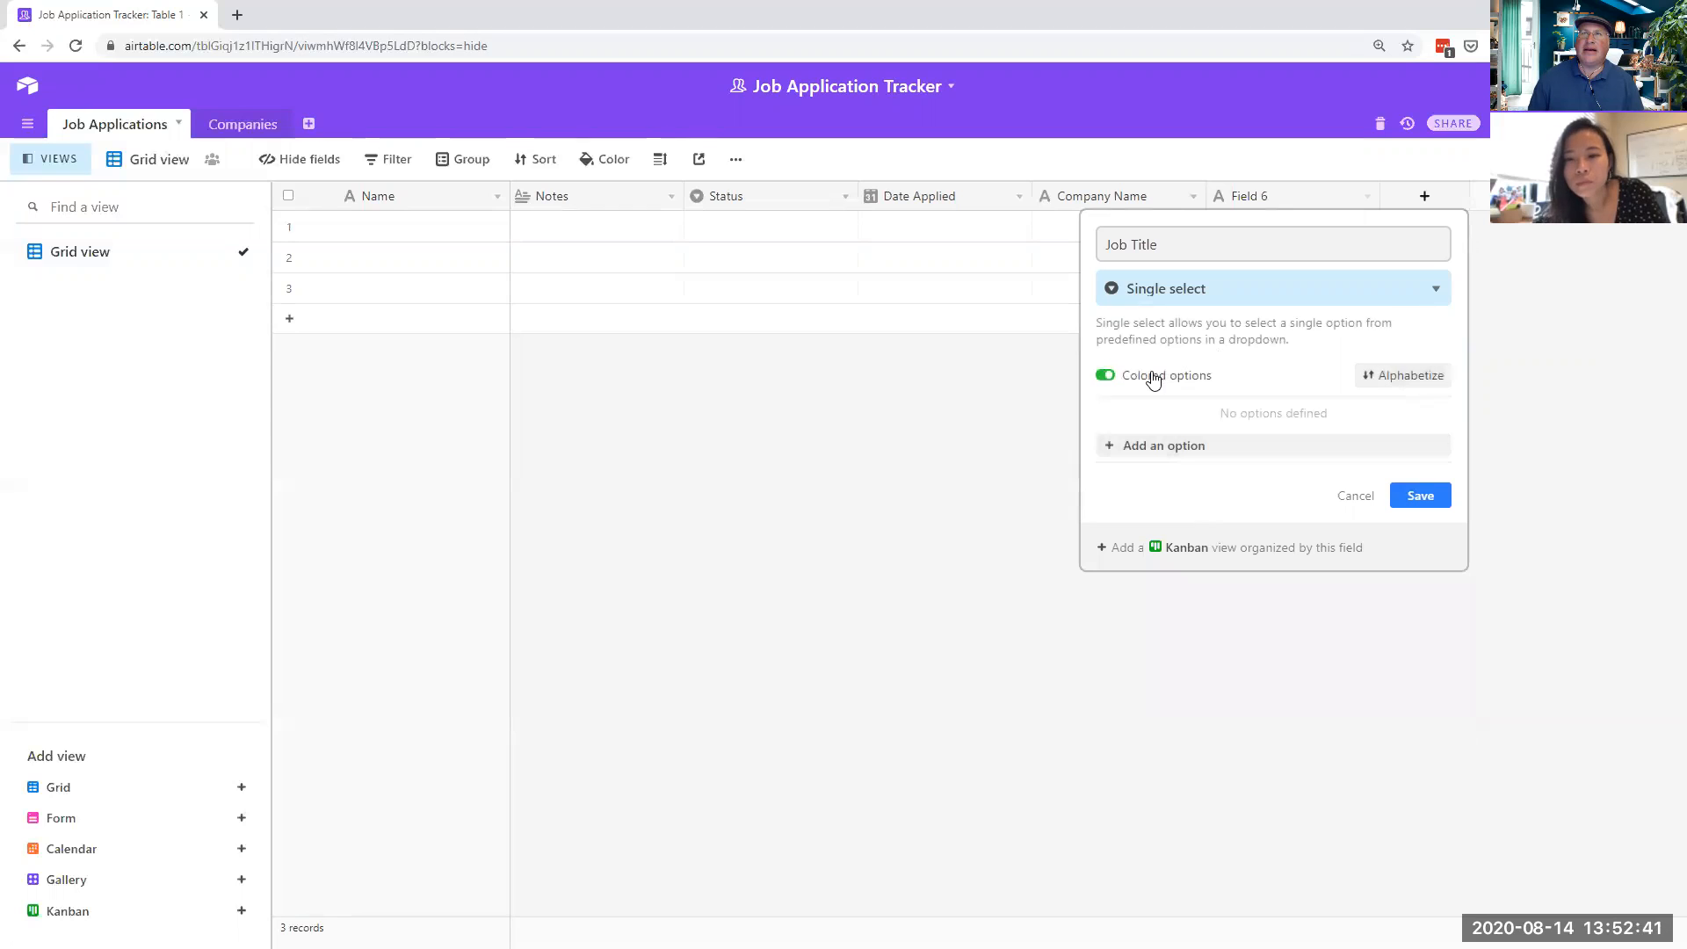
click(1421, 495)
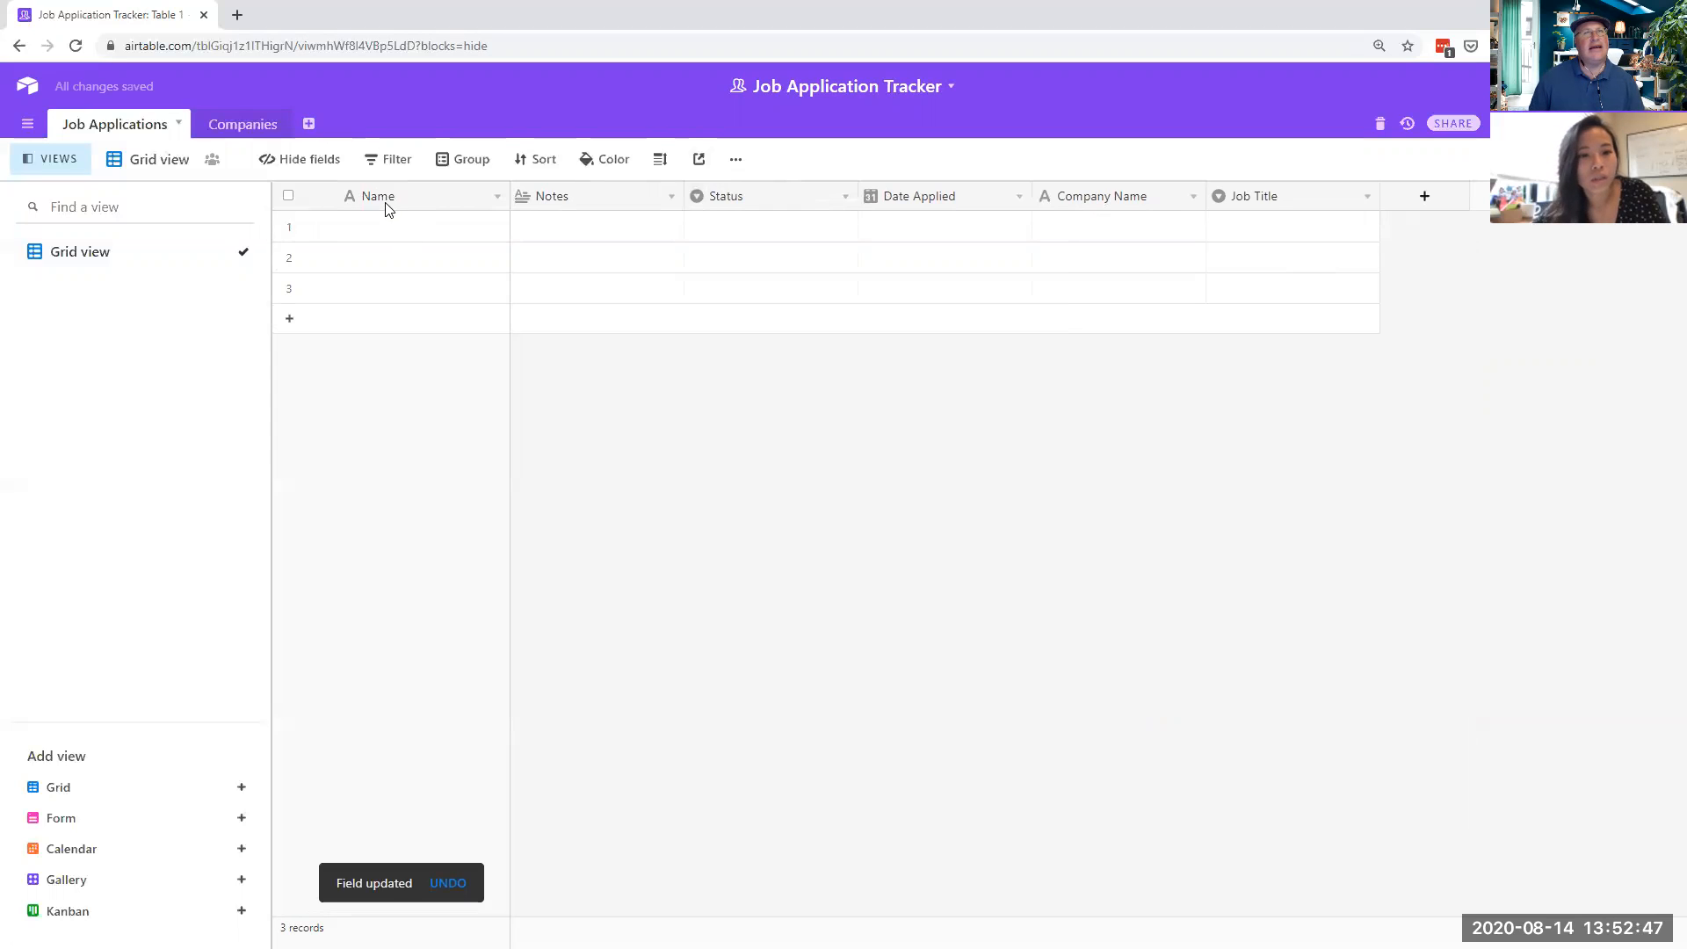
click(497, 199)
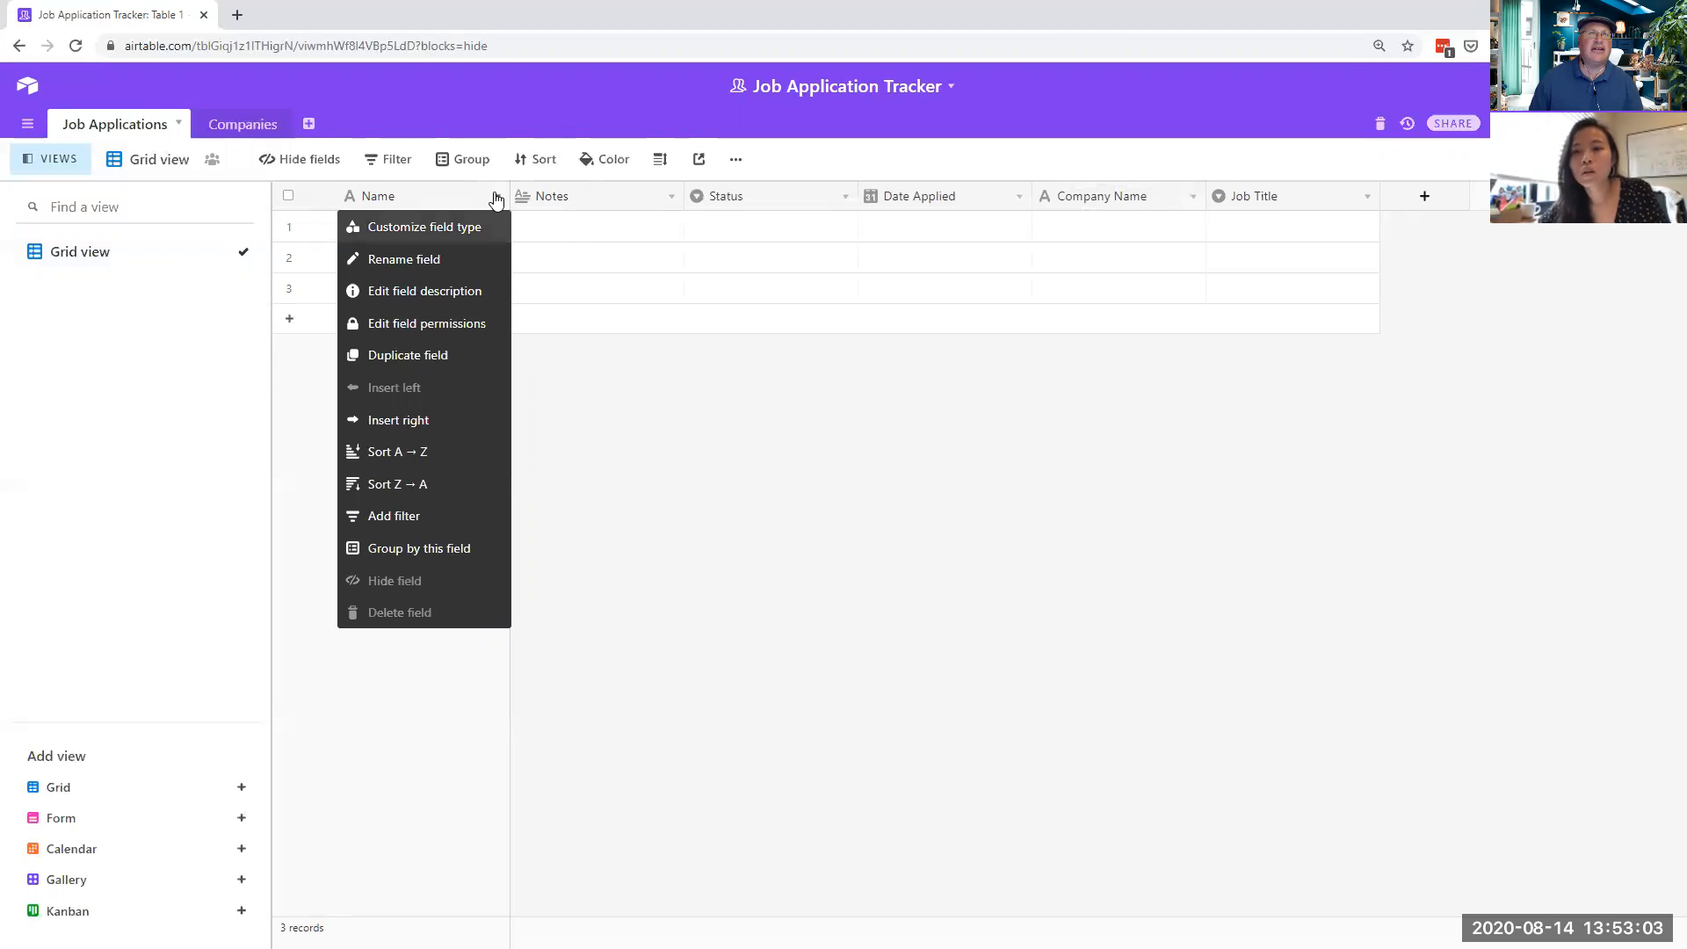
- Rename the primary Name field to Job ID
click(453, 230)
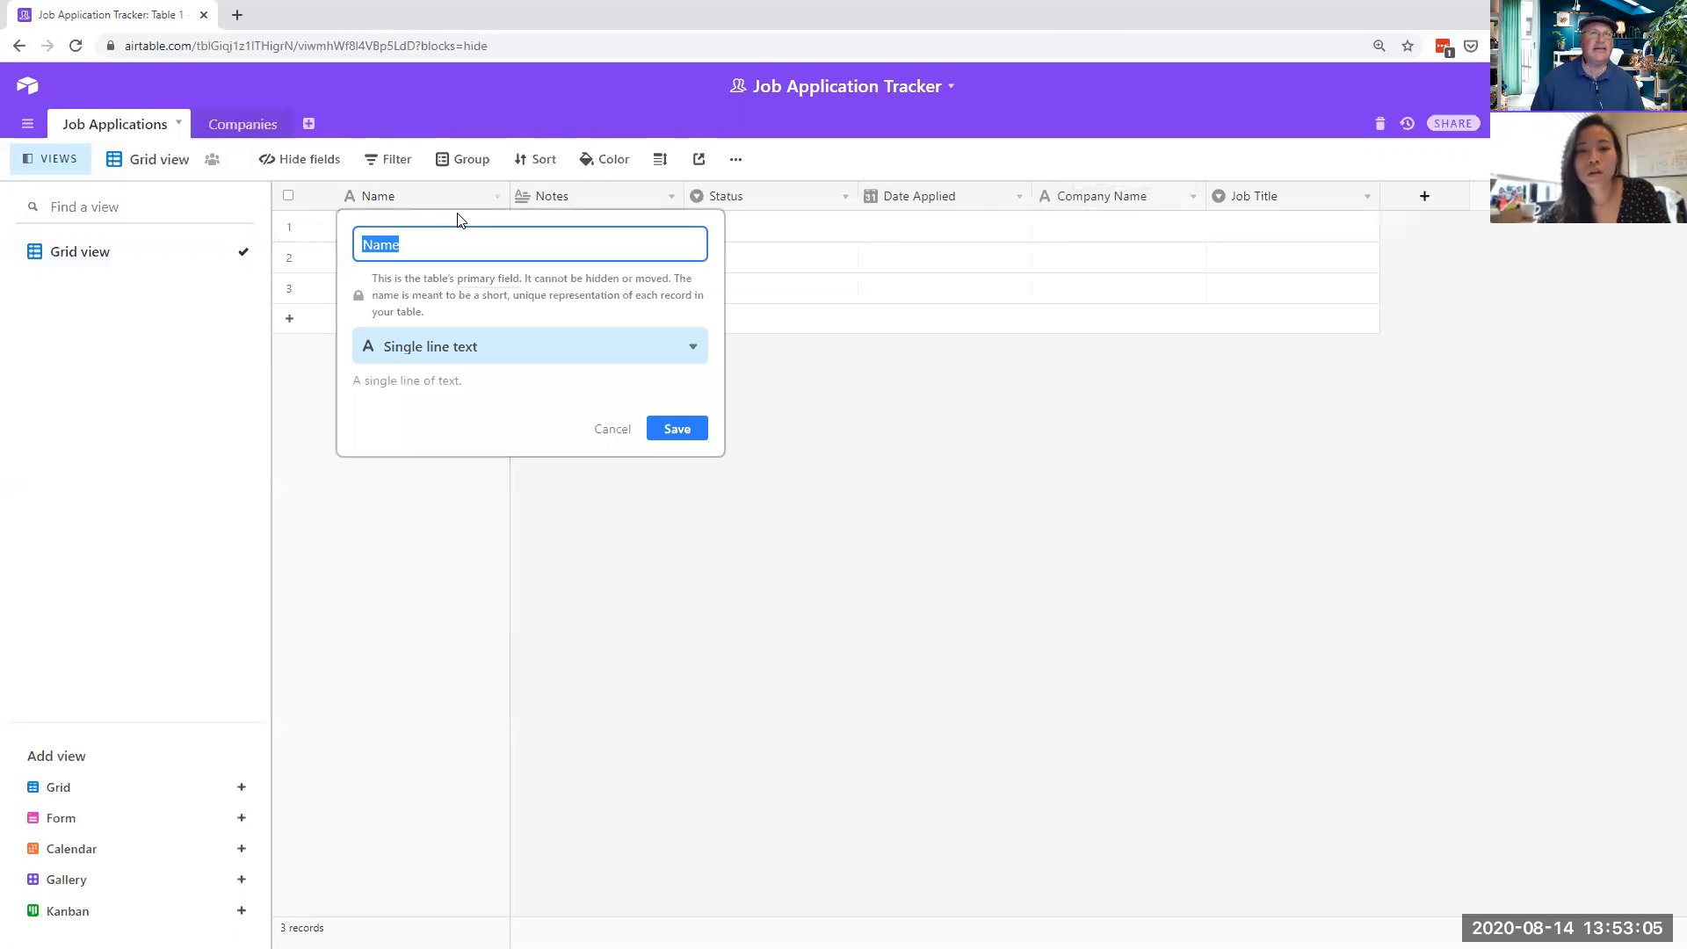
text(Job ID)
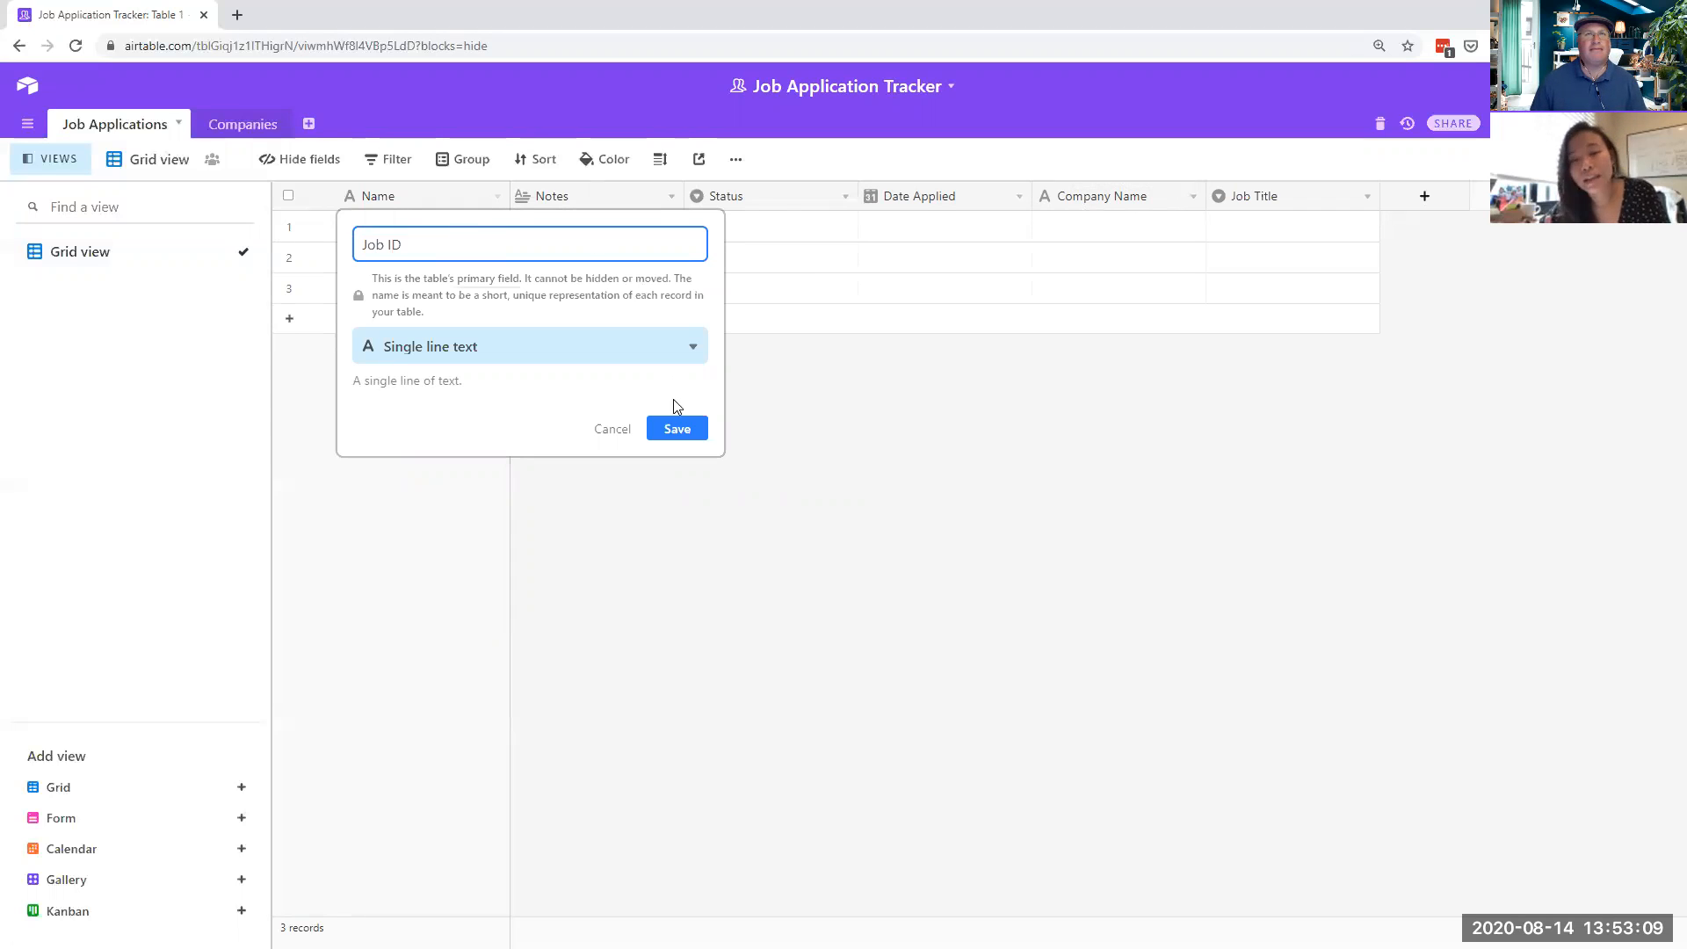
click(682, 428)
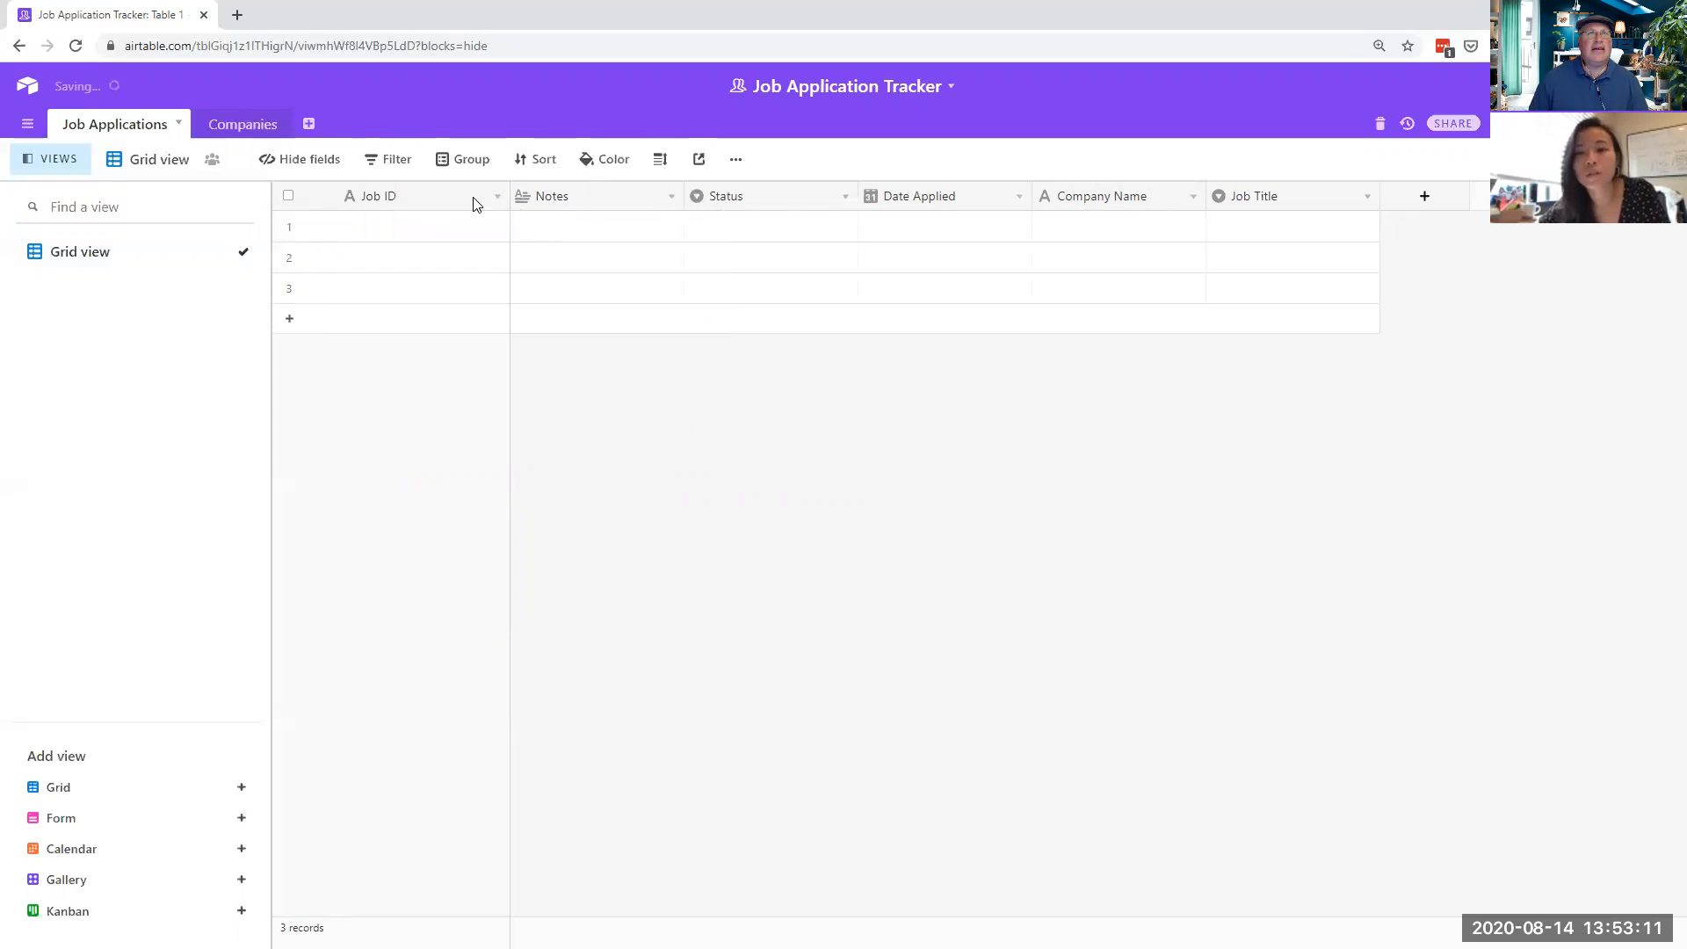
click(498, 198)
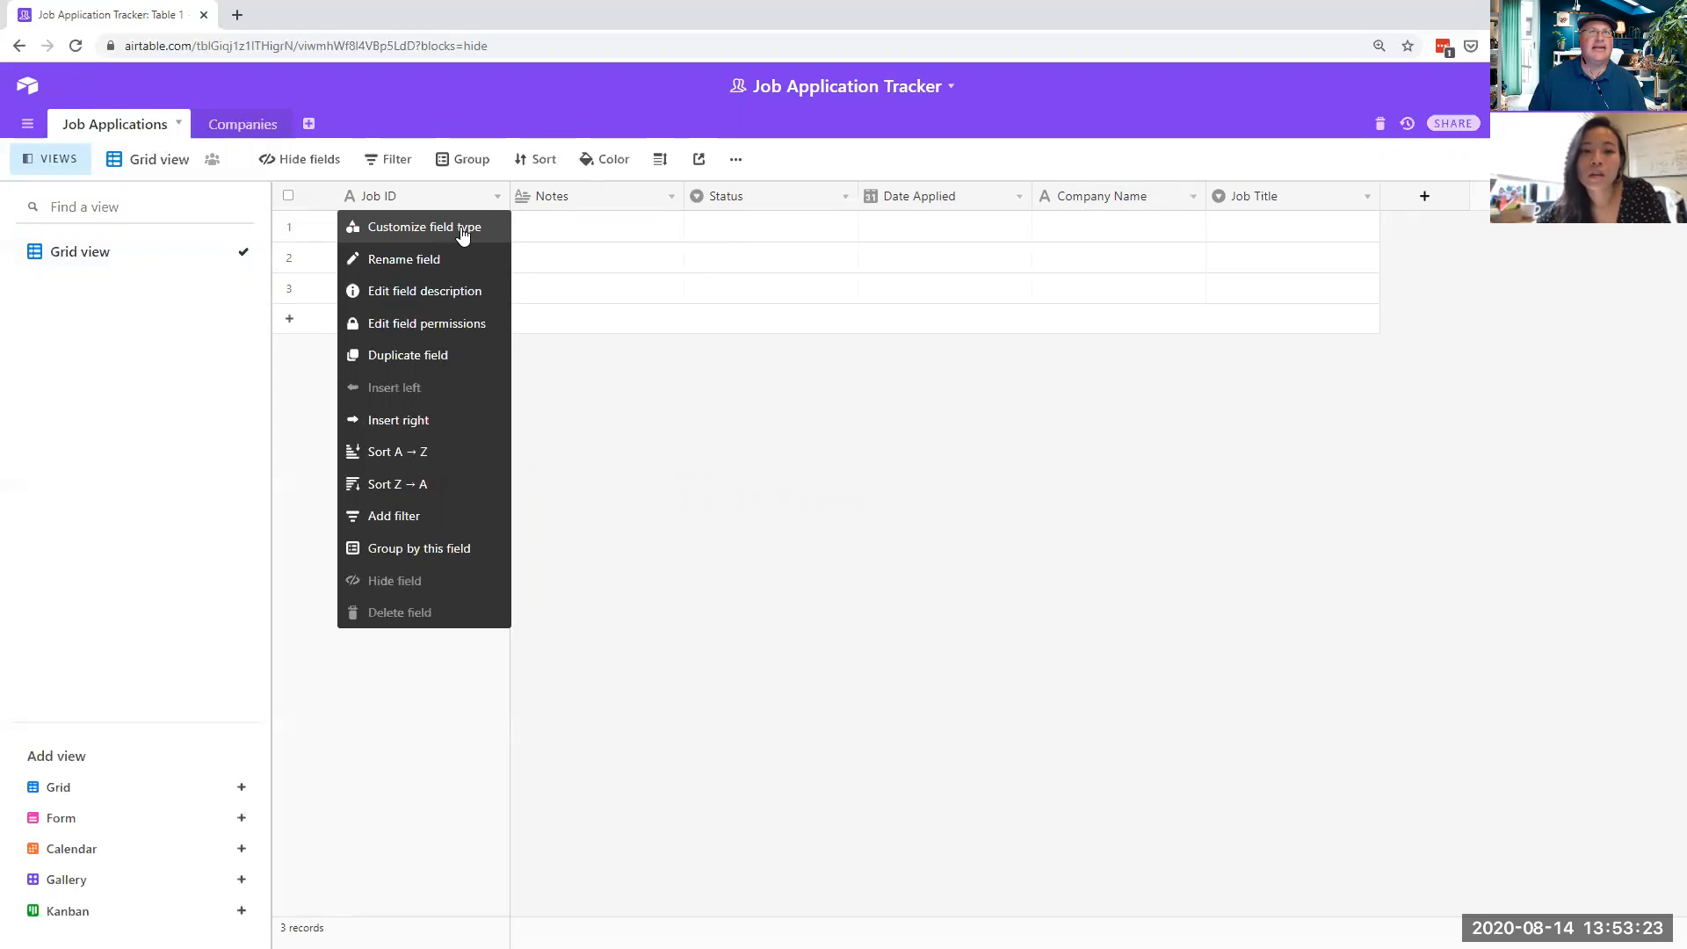
- Keep Job ID as Single line text and enter 'sdfsfrt43245345' in record 1's Job ID
click(464, 230)
click(474, 352)
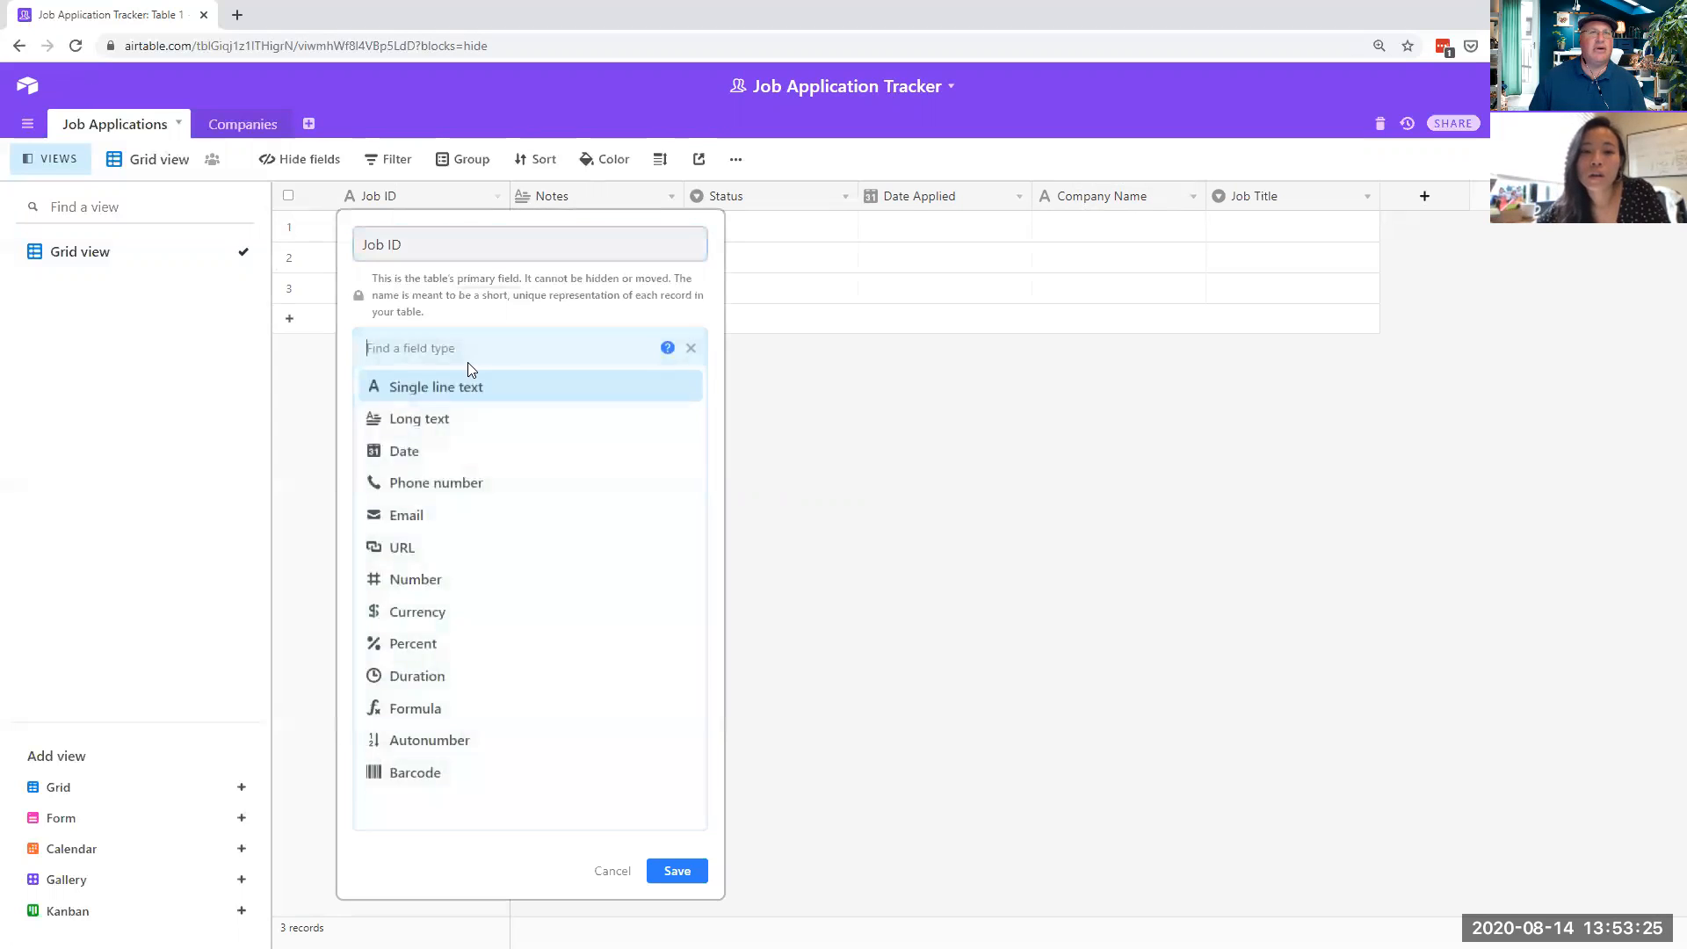
click(460, 384)
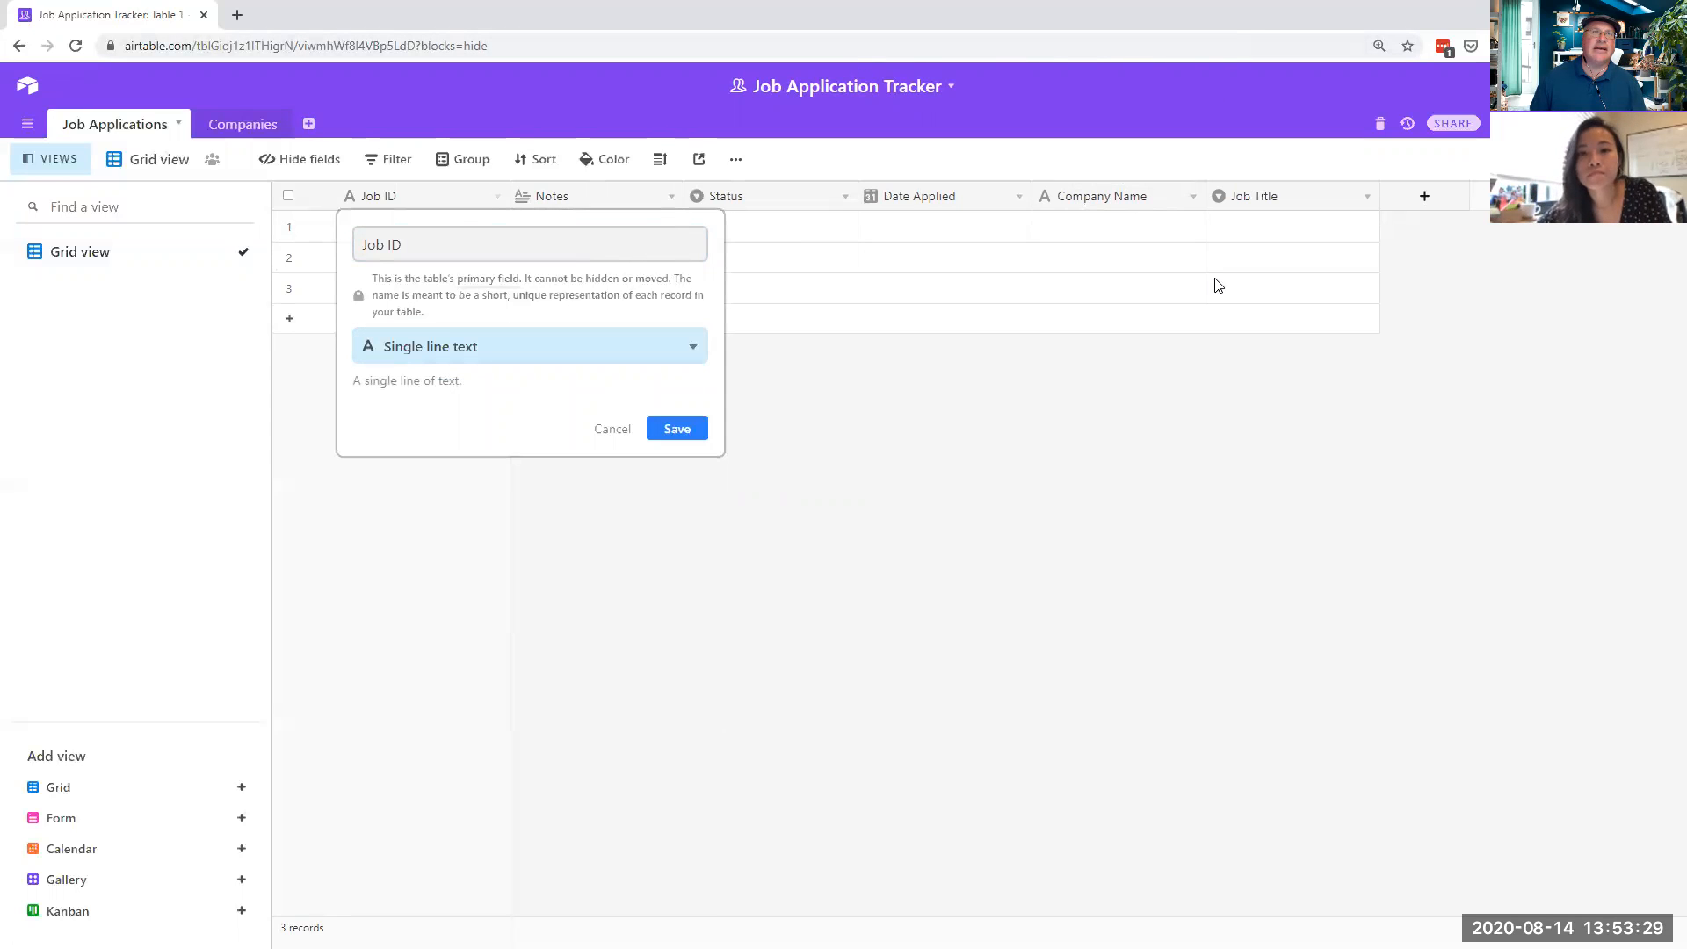
click(1206, 576)
click(426, 229)
text(sdfsfrt43245345)
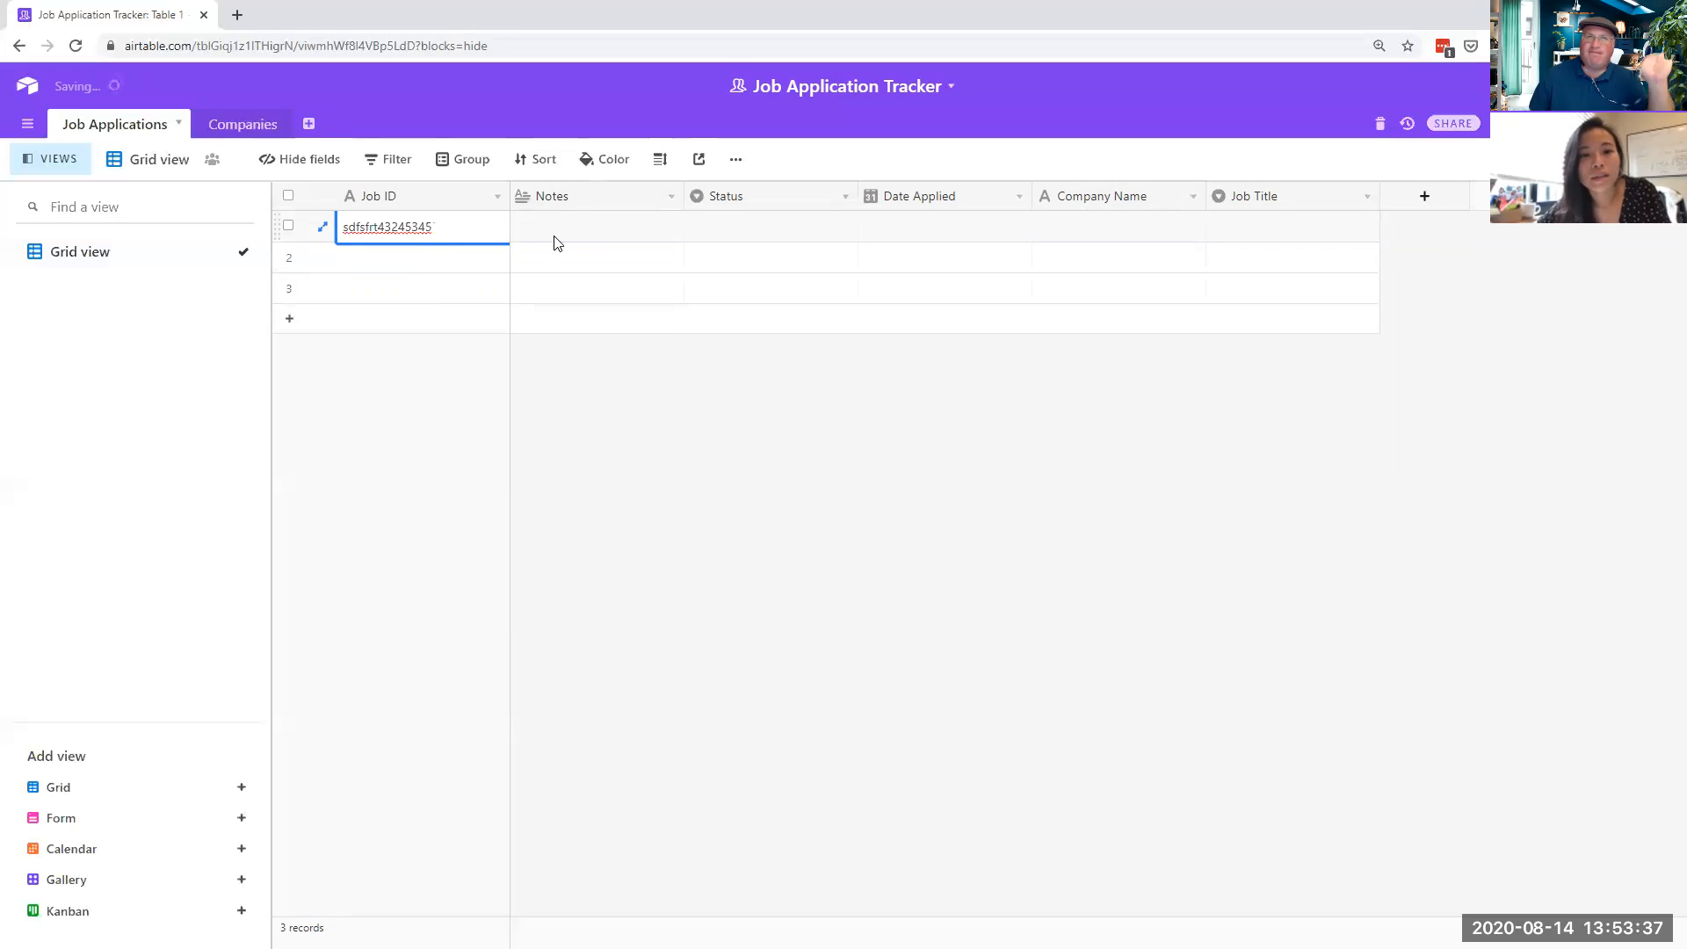
- Write 'must have 50 years experience in Figma.' in the first record's Notes cell
click(594, 237)
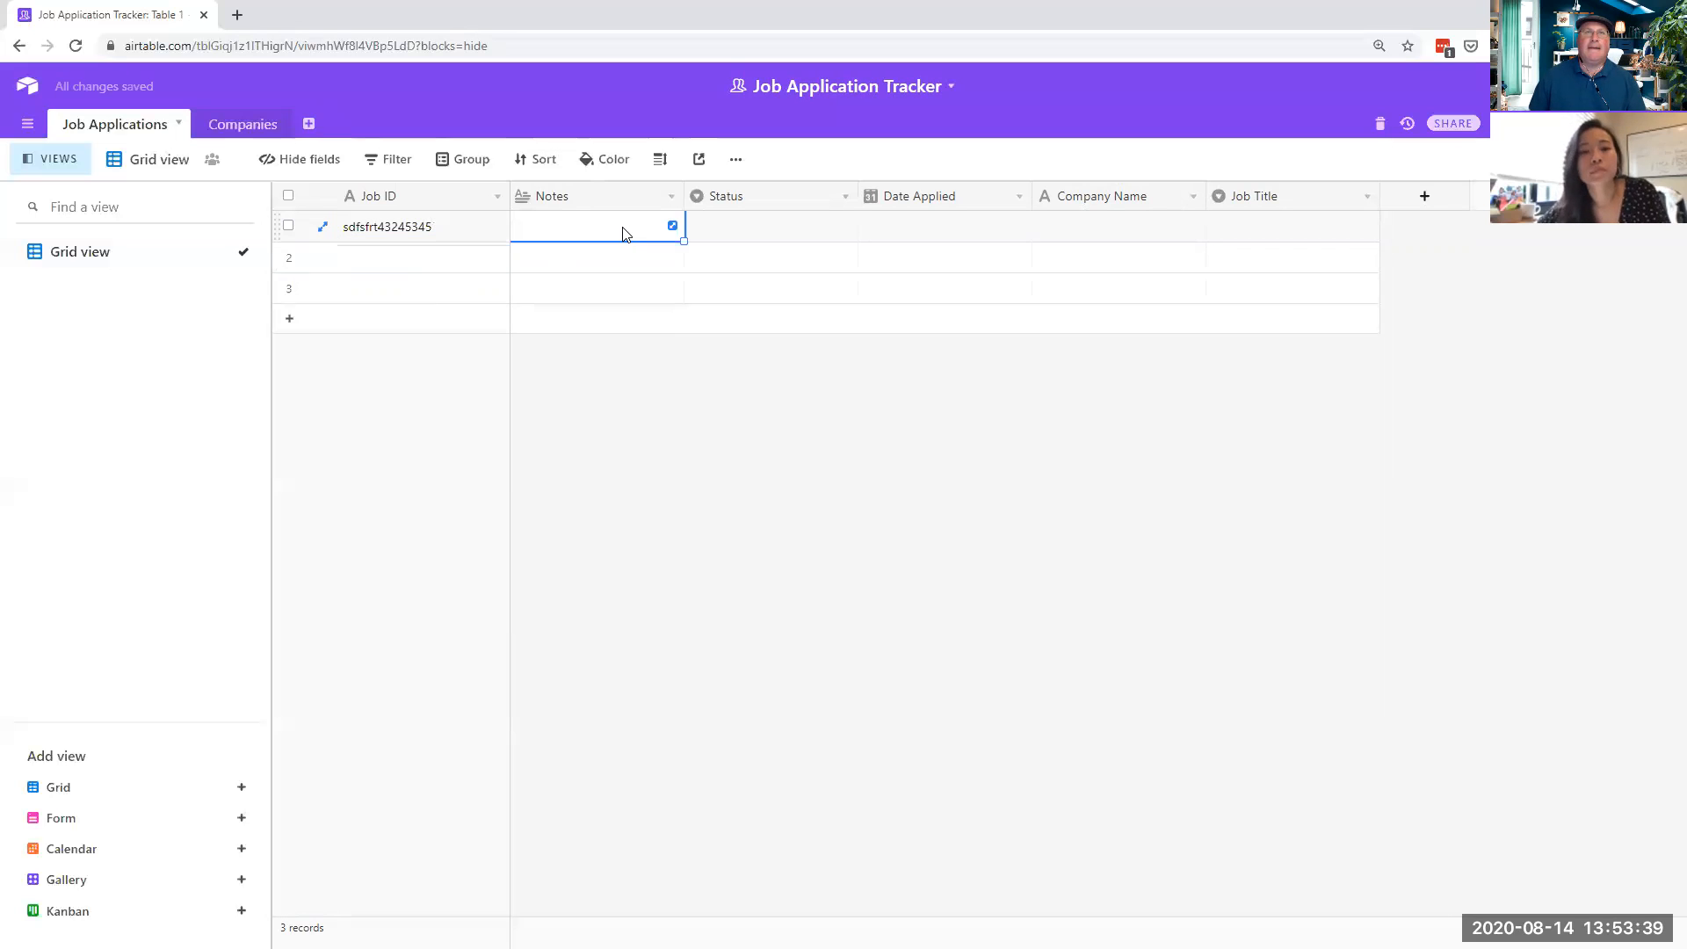
click(624, 228)
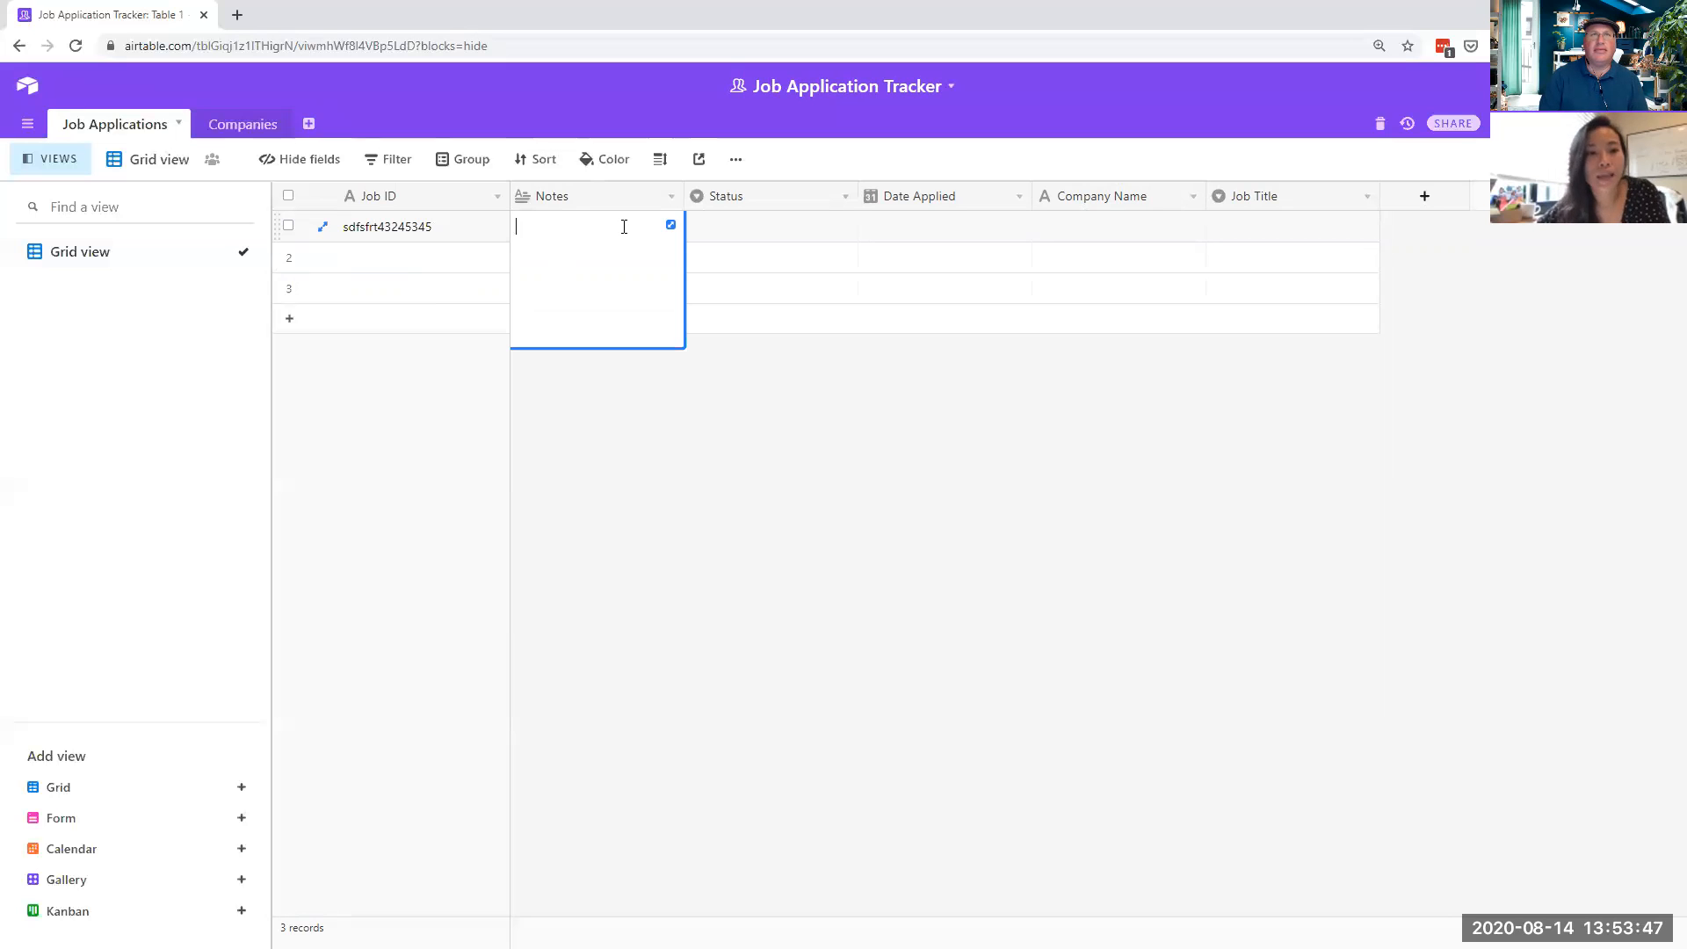
text(Remot)
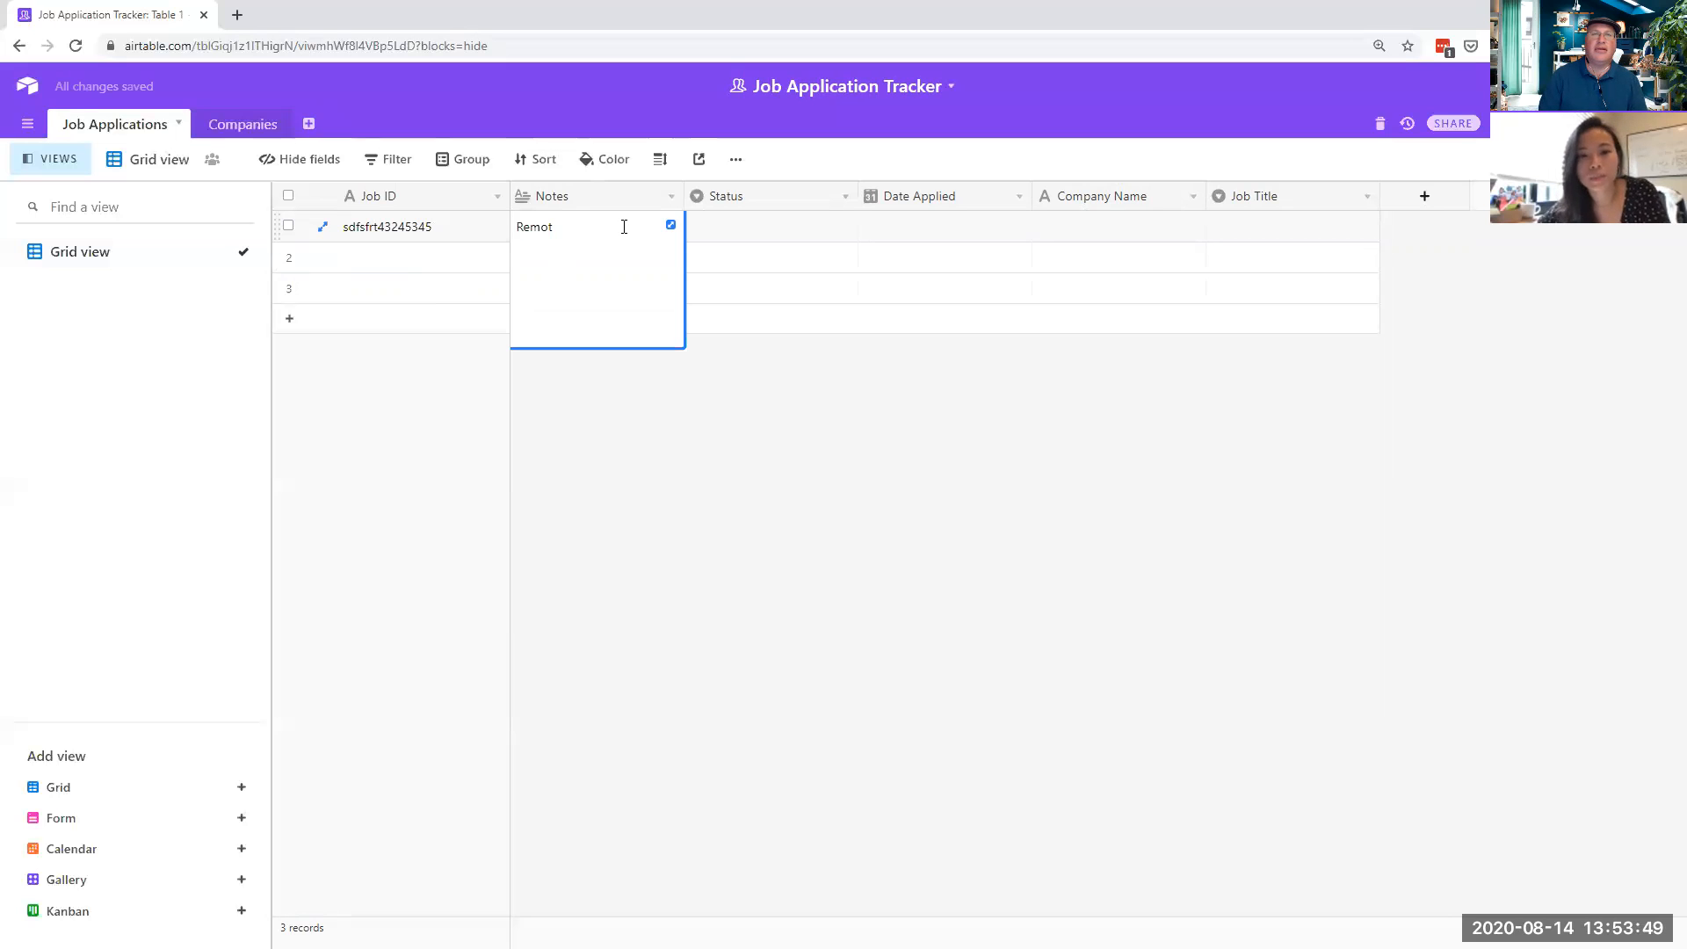
key(BackSpace)
key(BackSpace)
key(BackSpace)
key(BackSpace)
text(must have e)
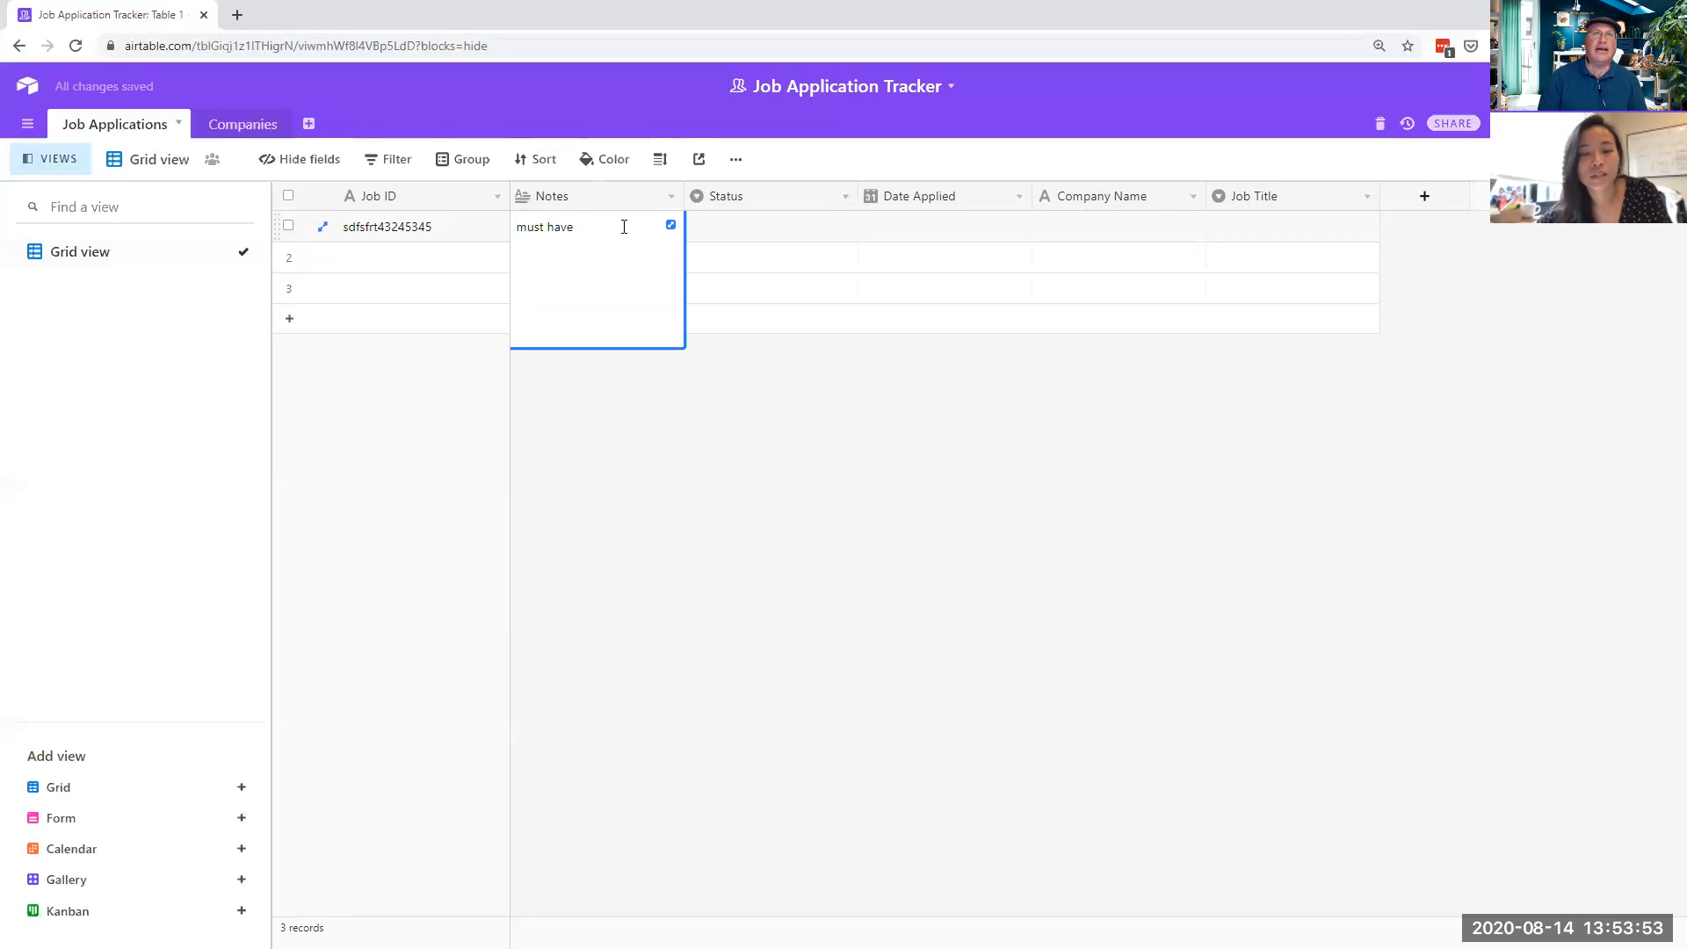
text(50 years ex)
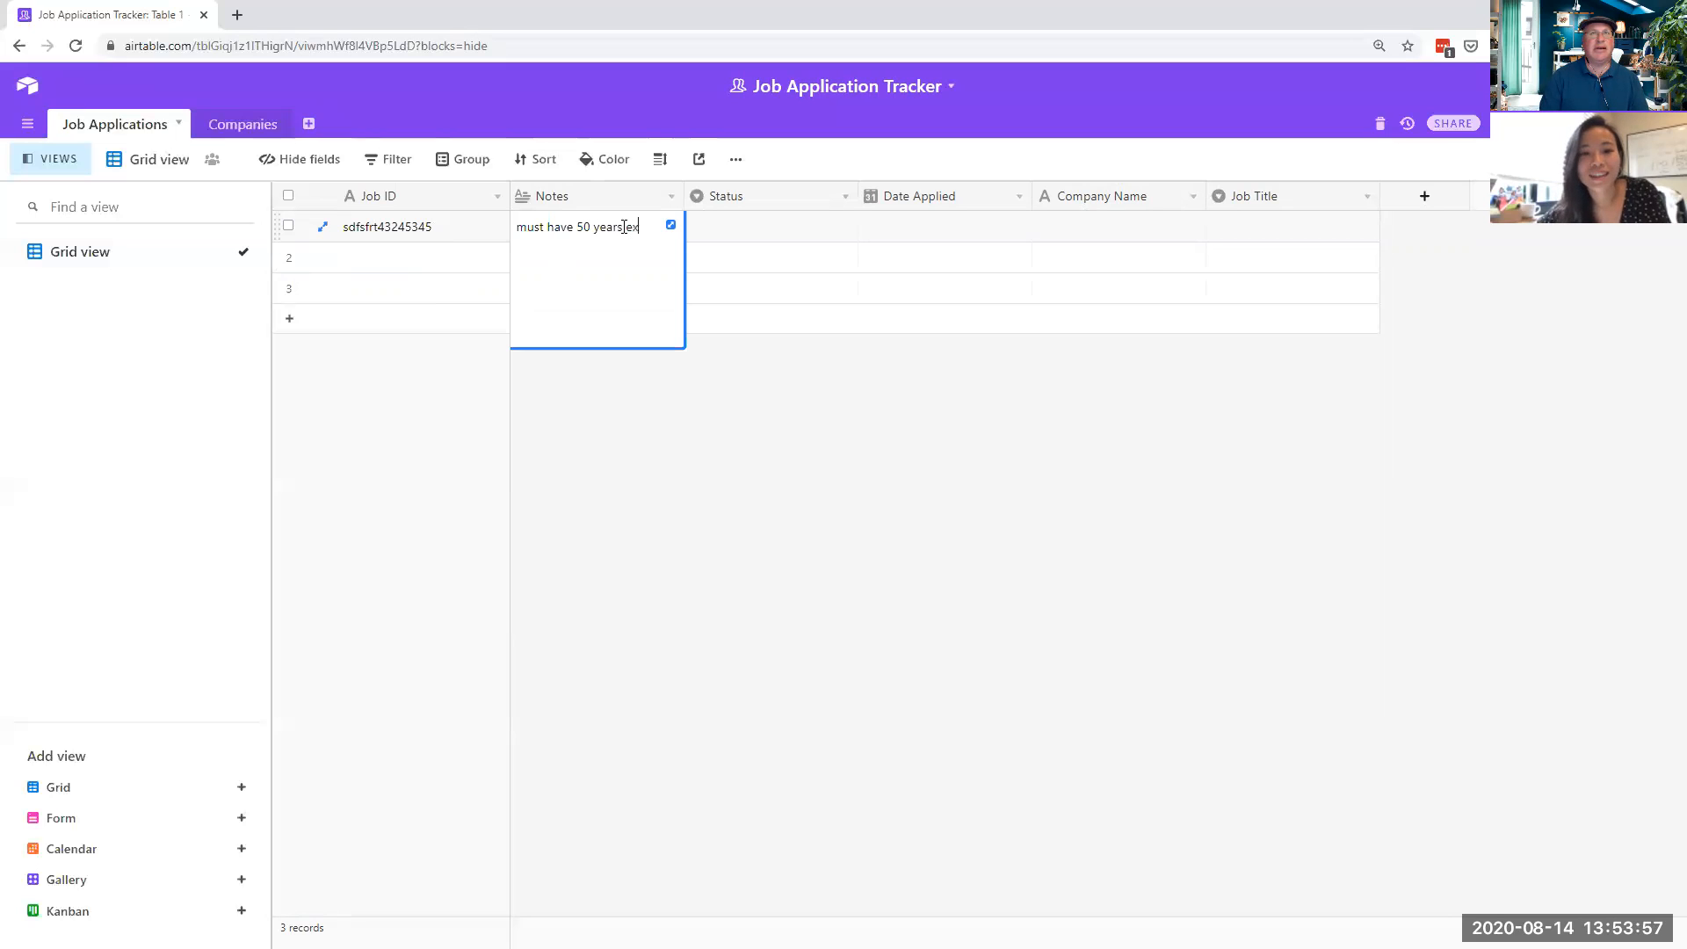
text(perience in Figma.)
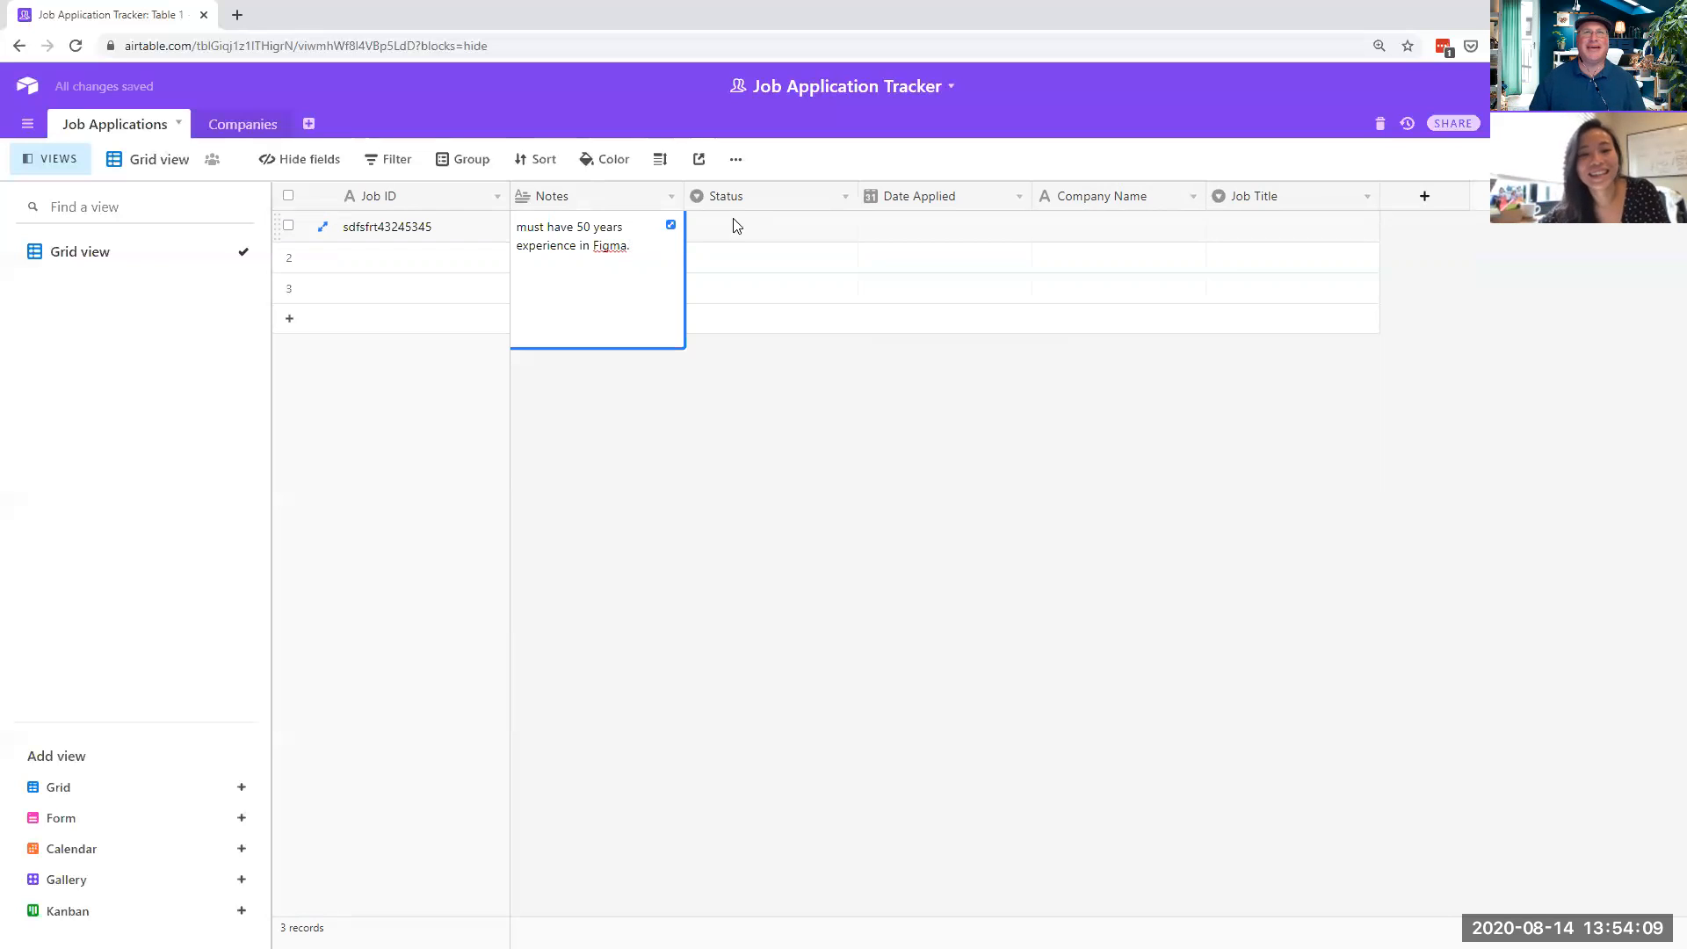
click(841, 266)
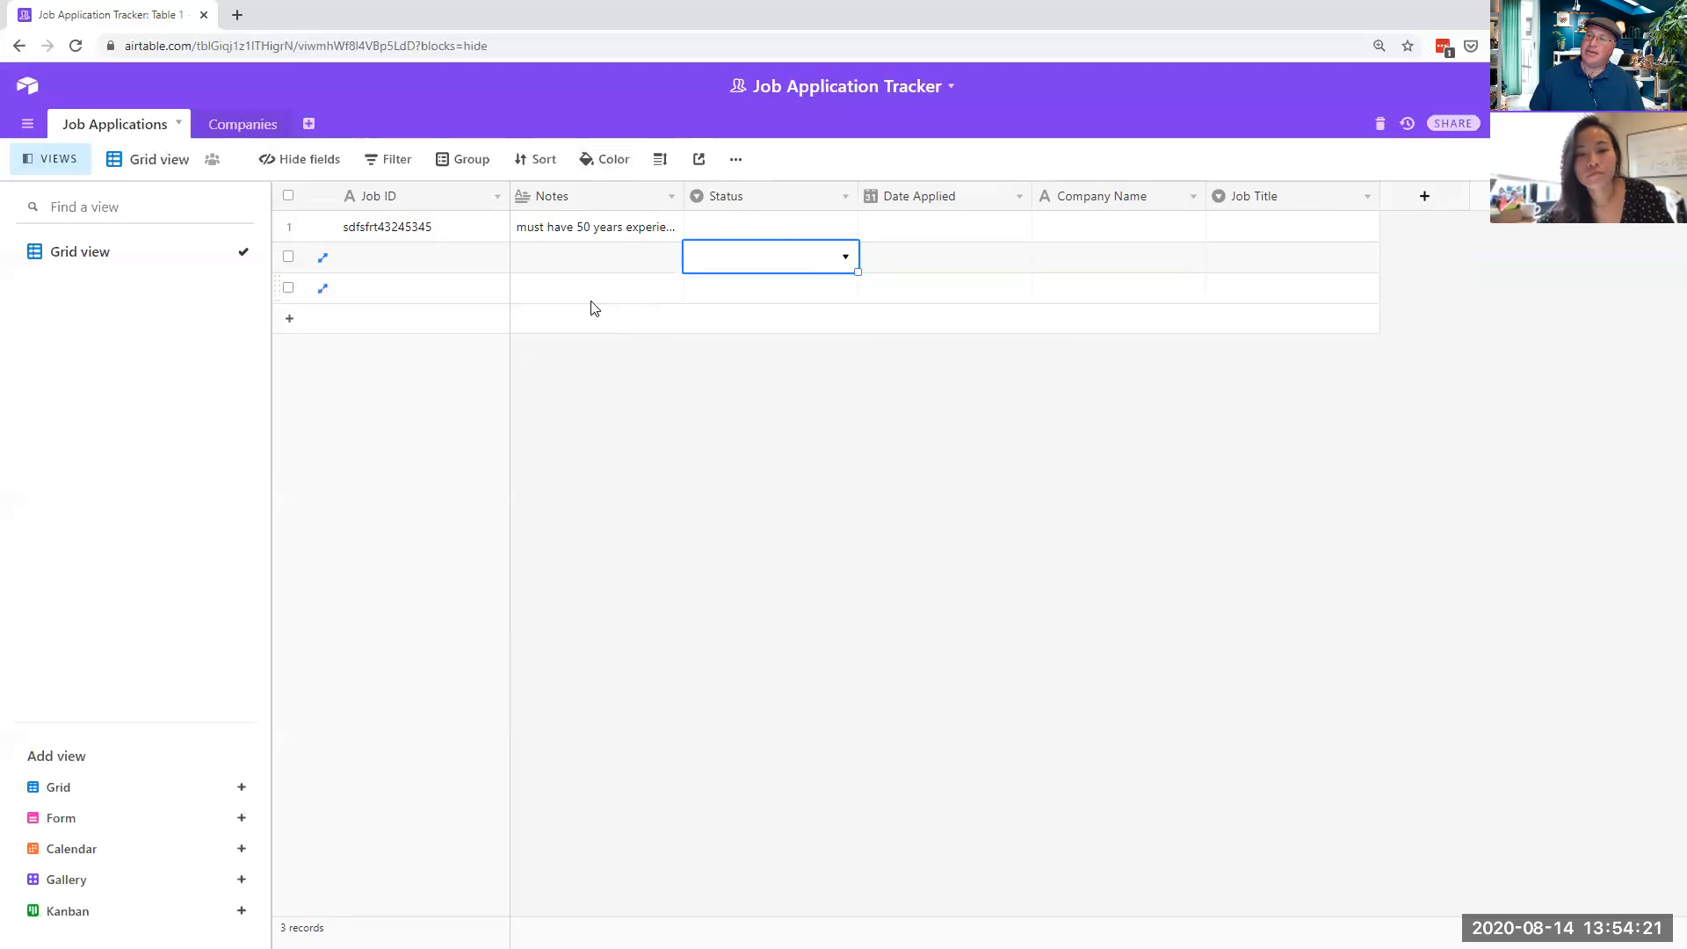
- Add a new Remote field with the Checkbox type
click(1428, 195)
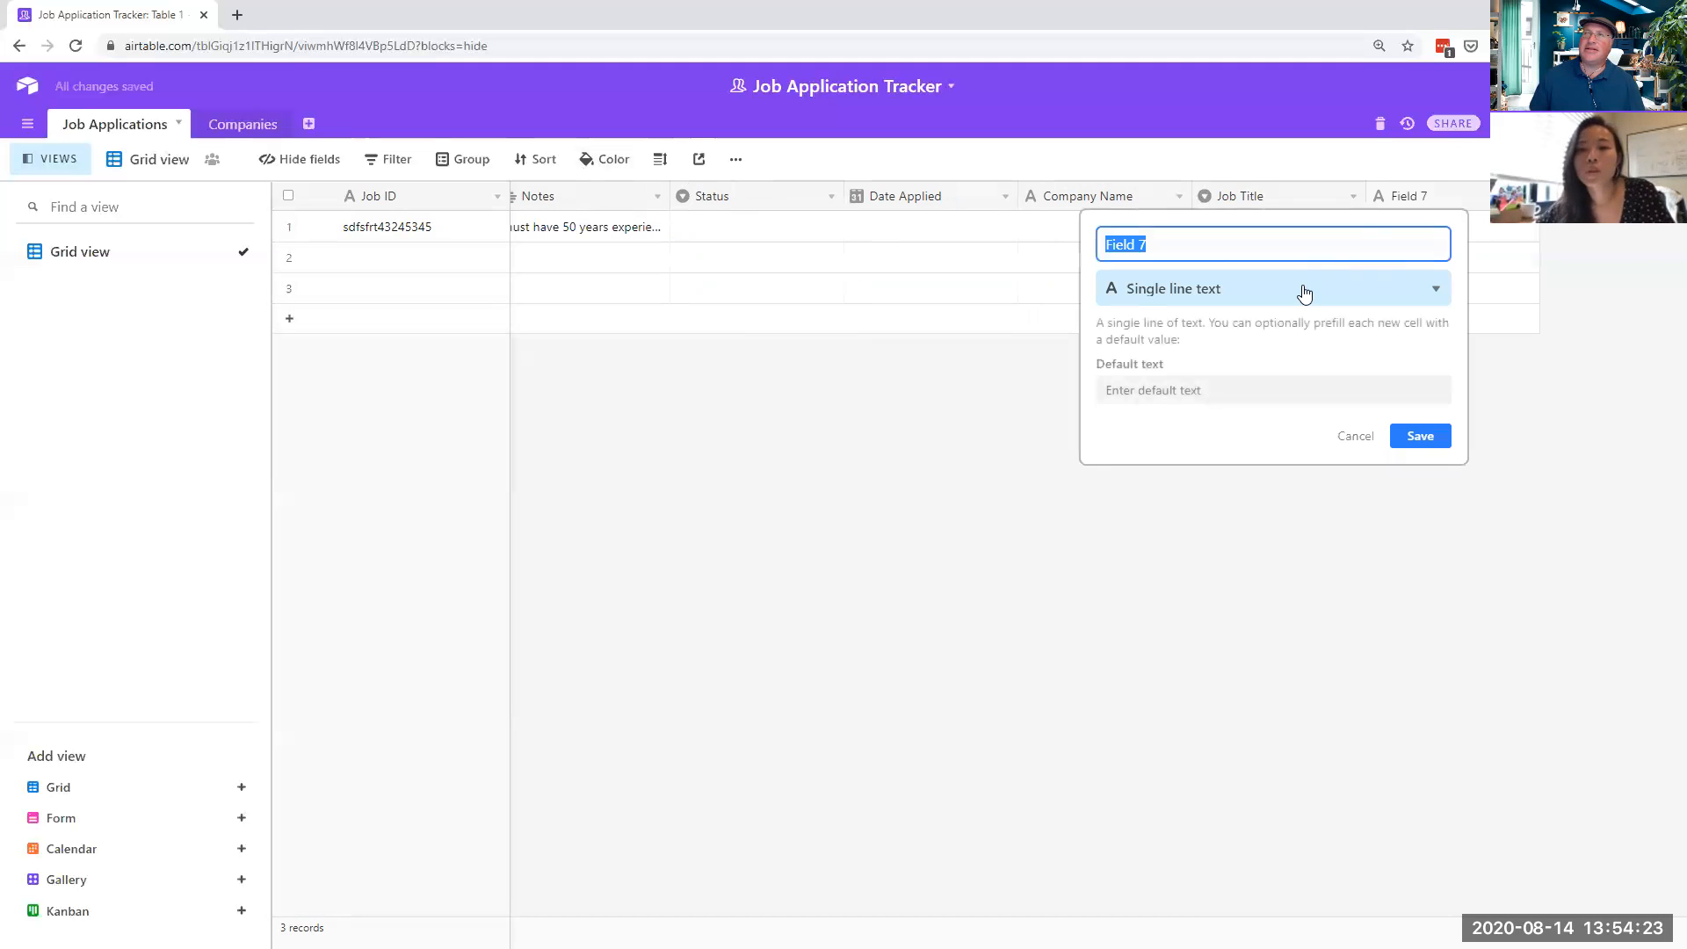
text(Remote)
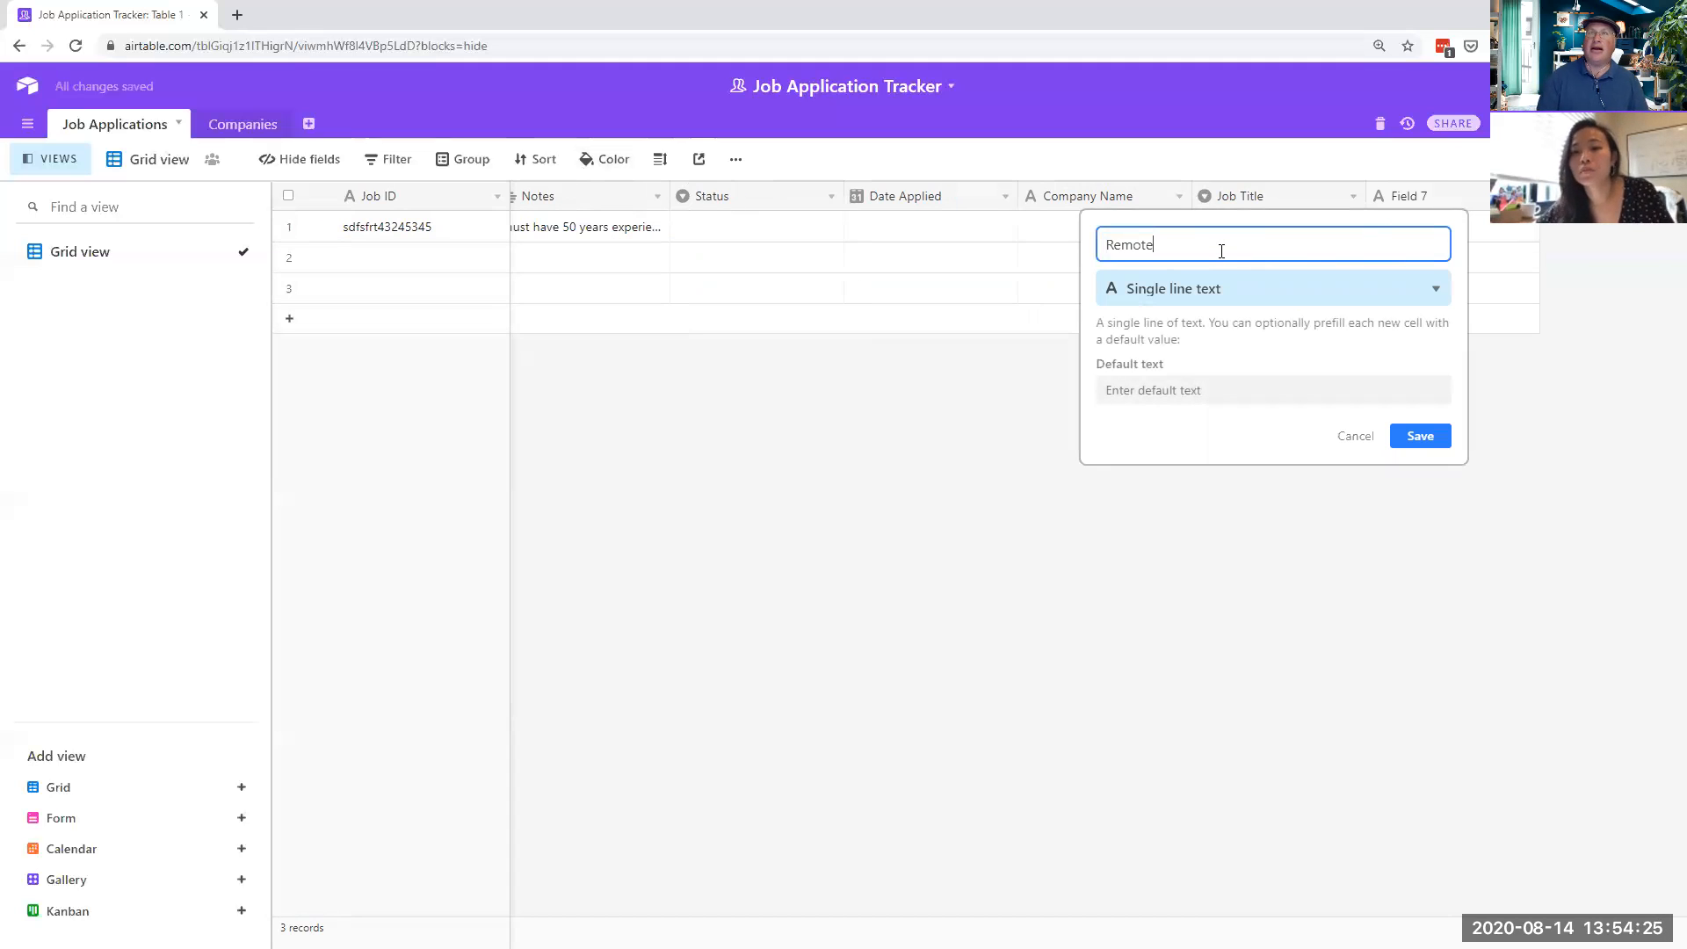
click(1199, 280)
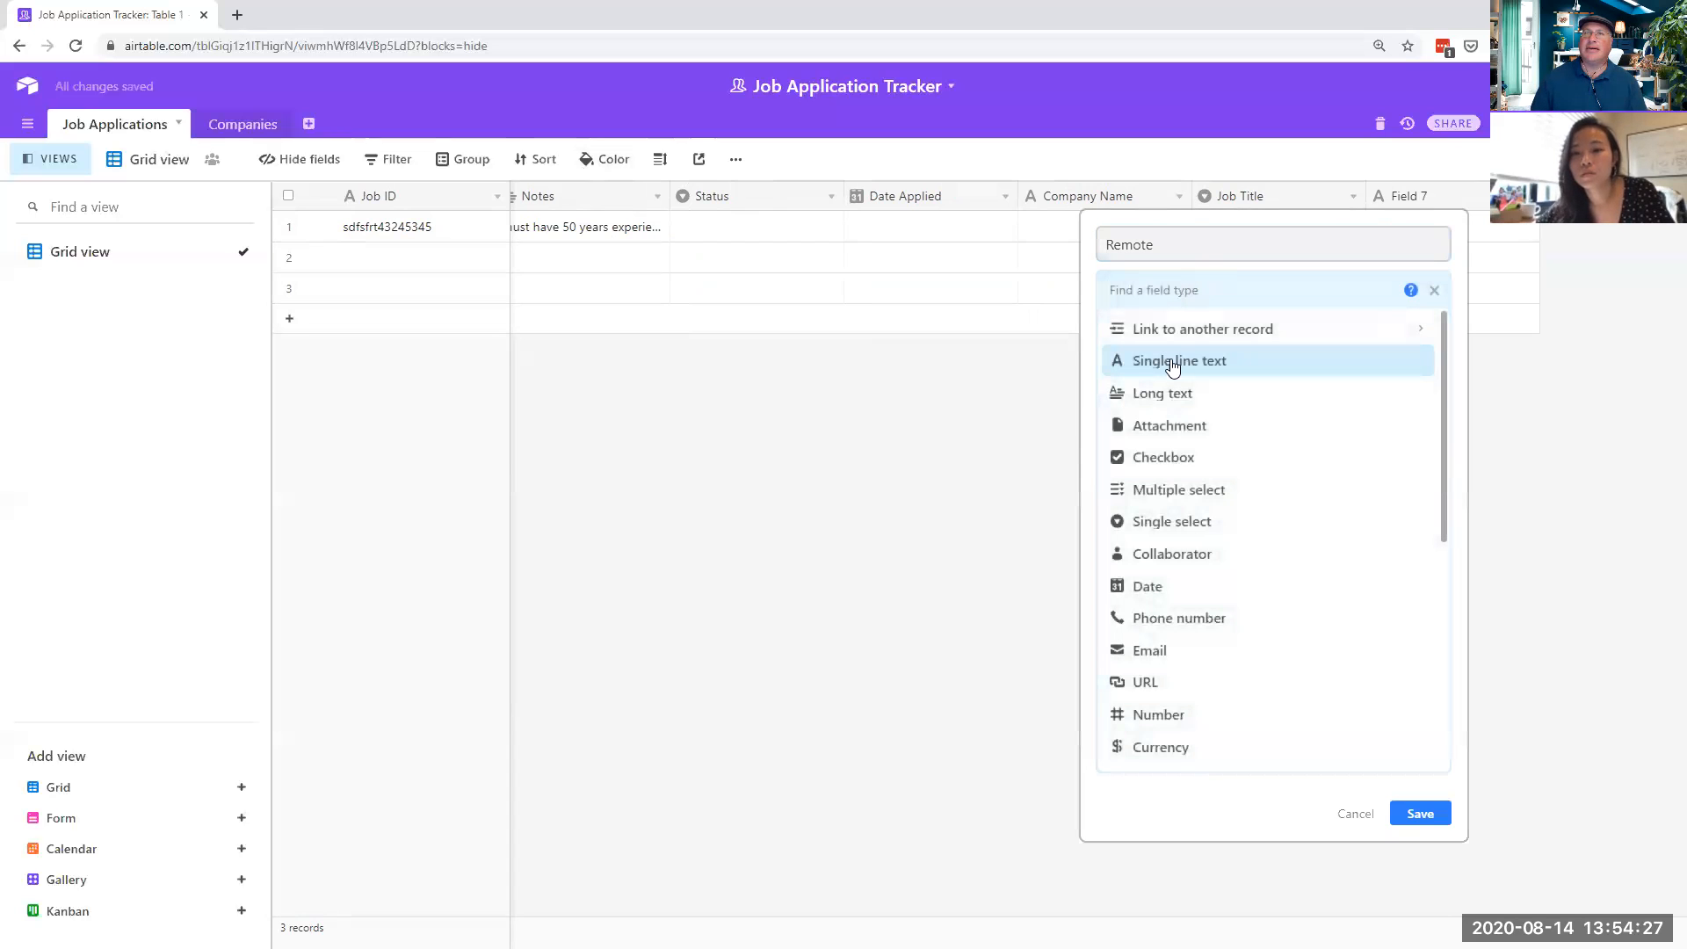
click(1167, 459)
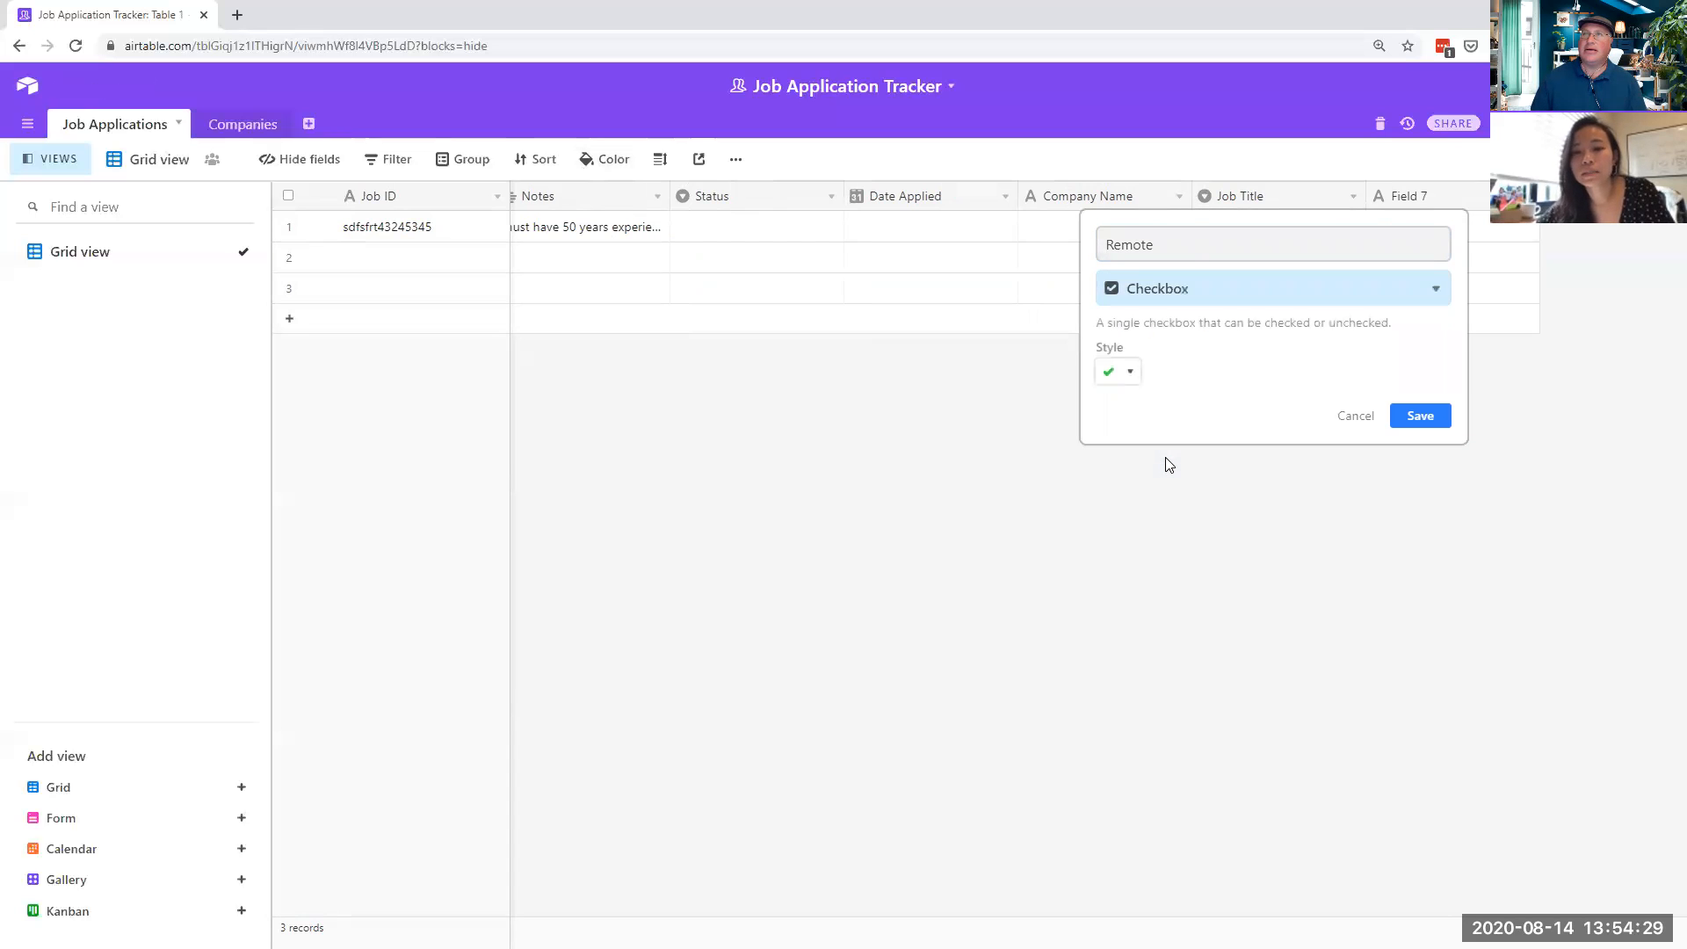
click(1421, 419)
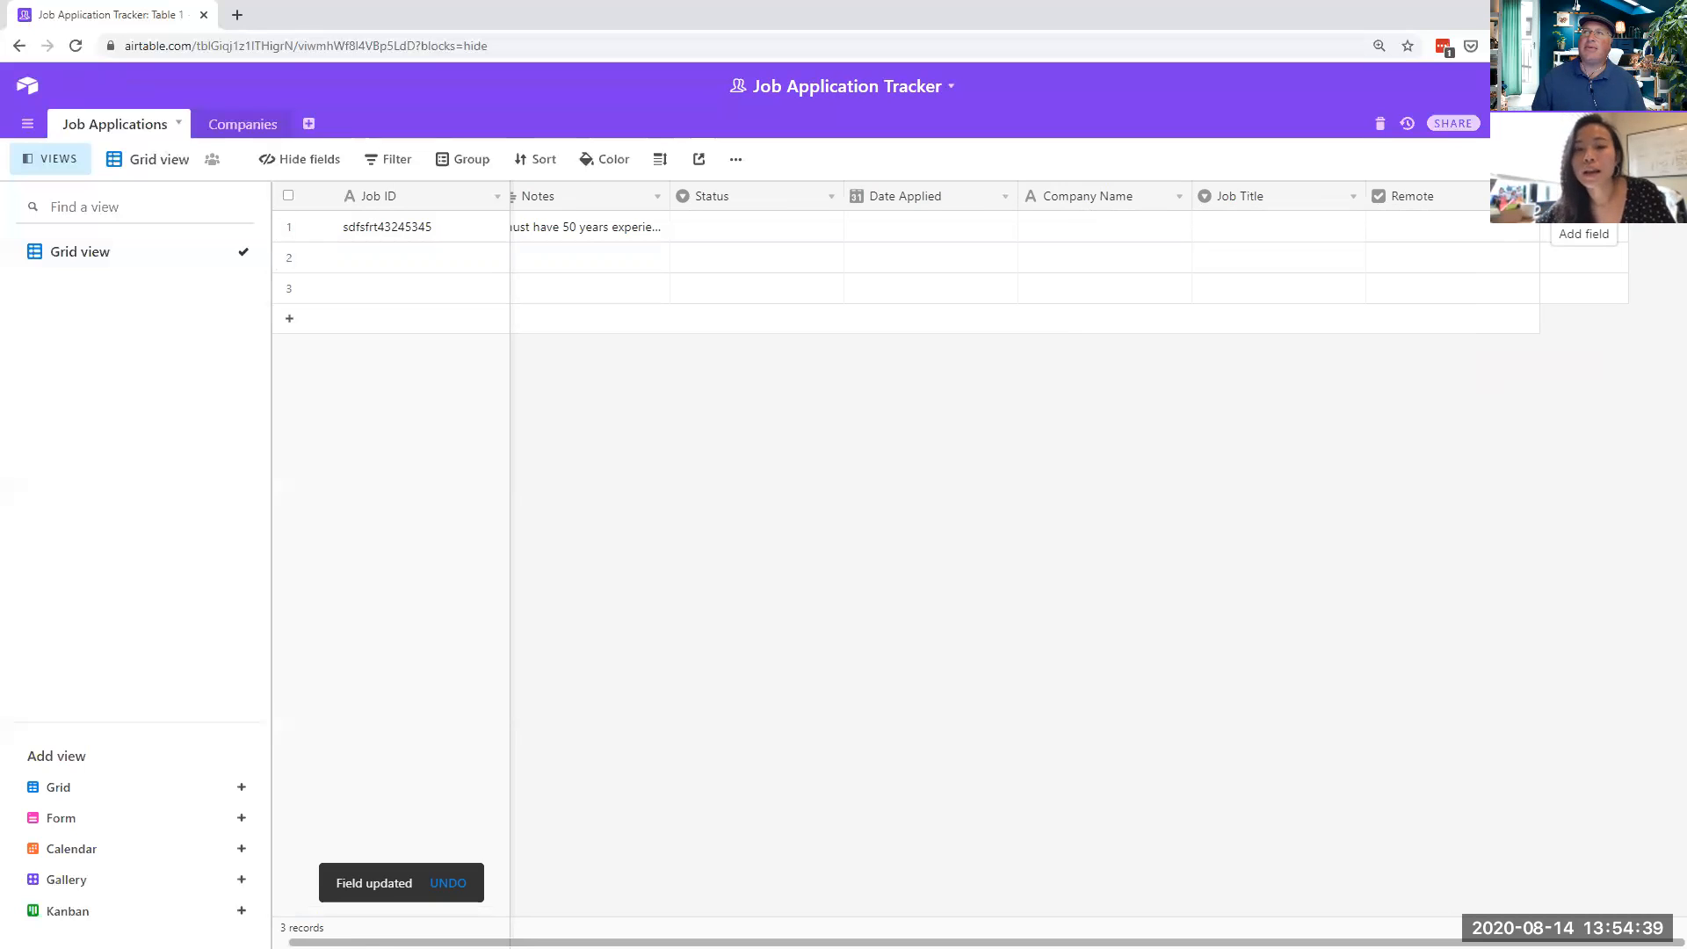
click(1584, 196)
- Create a Single select field named Job Type after Remote
click(1250, 283)
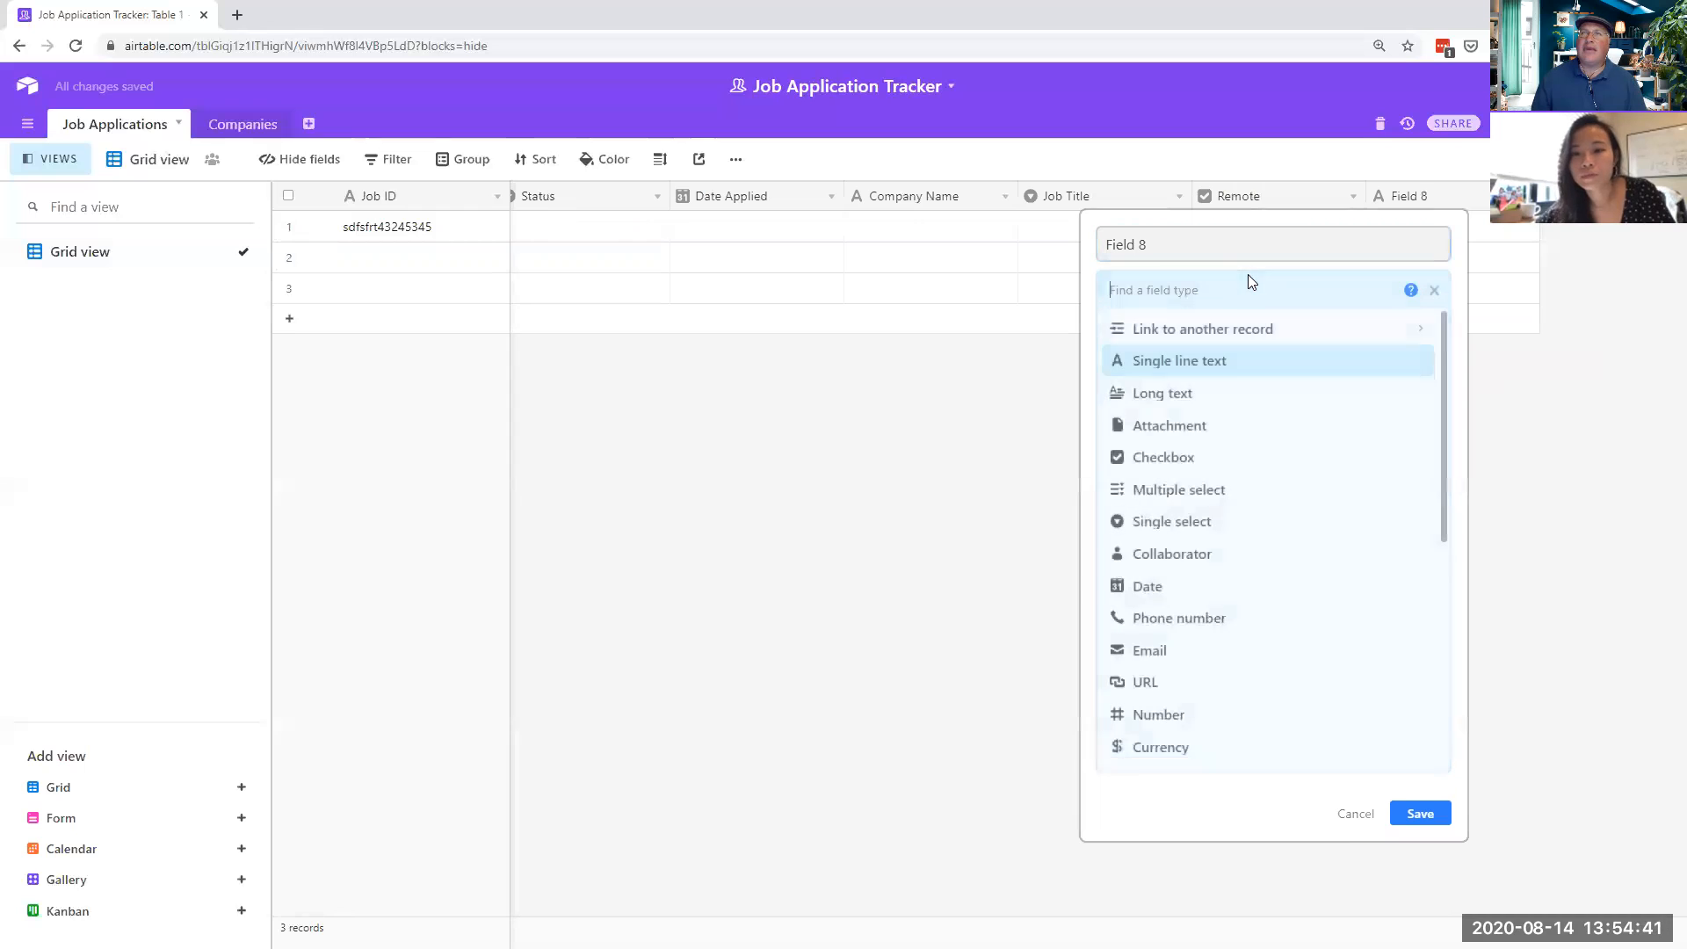
click(1200, 521)
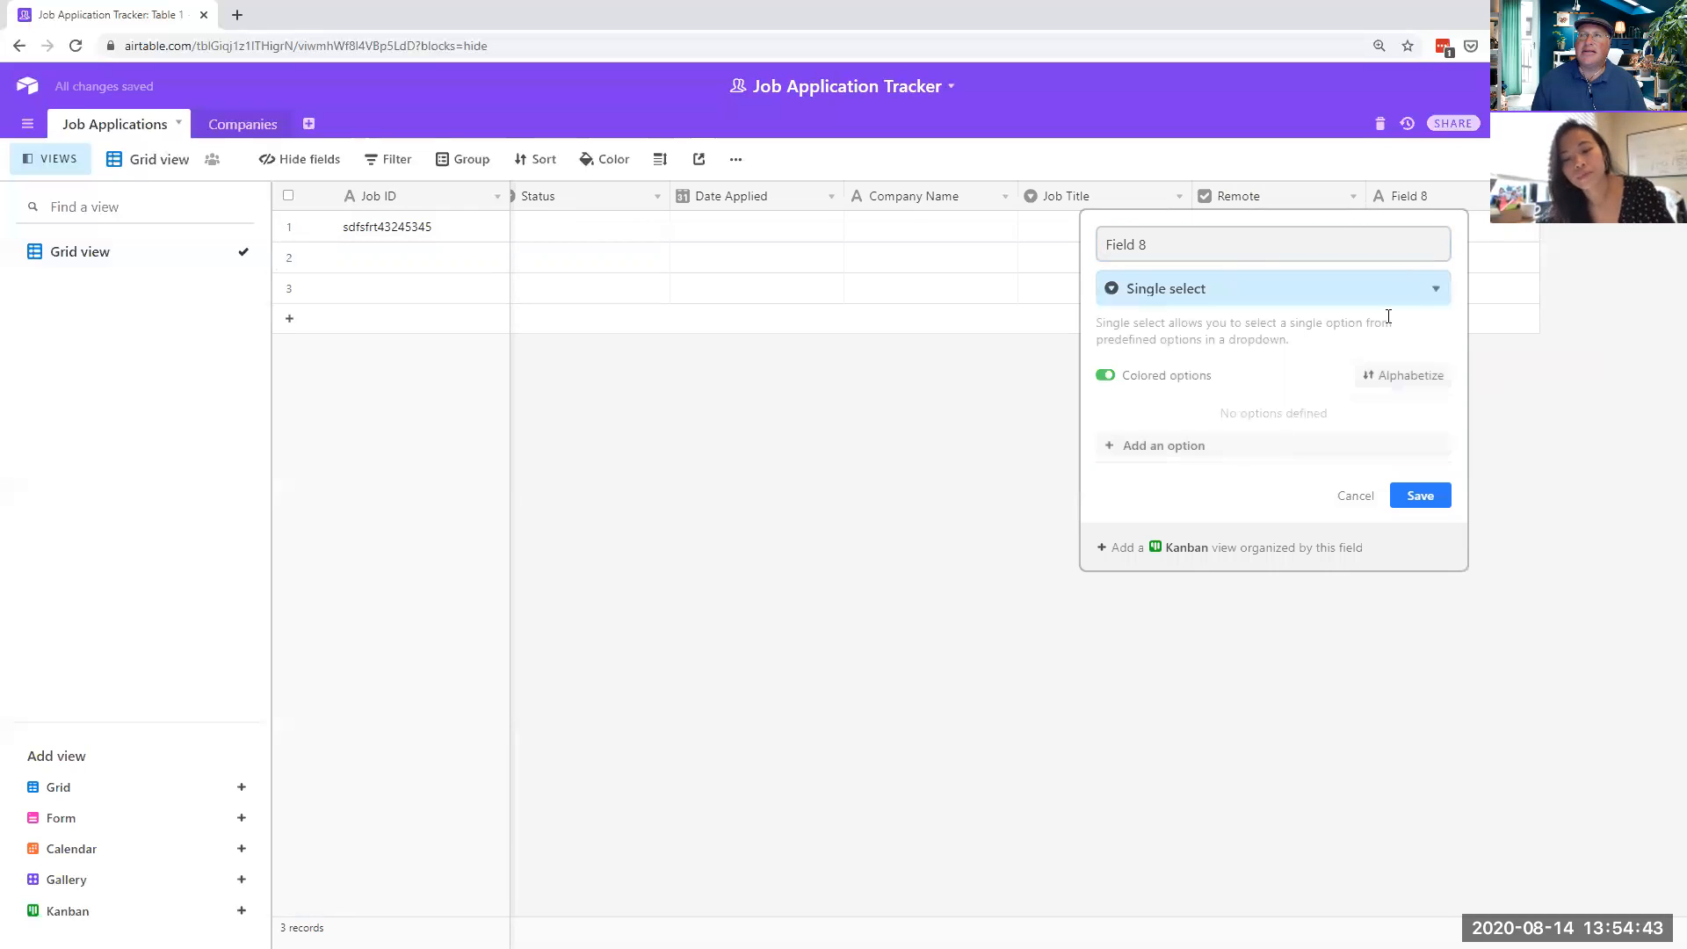
drag(1197, 246, 920, 238)
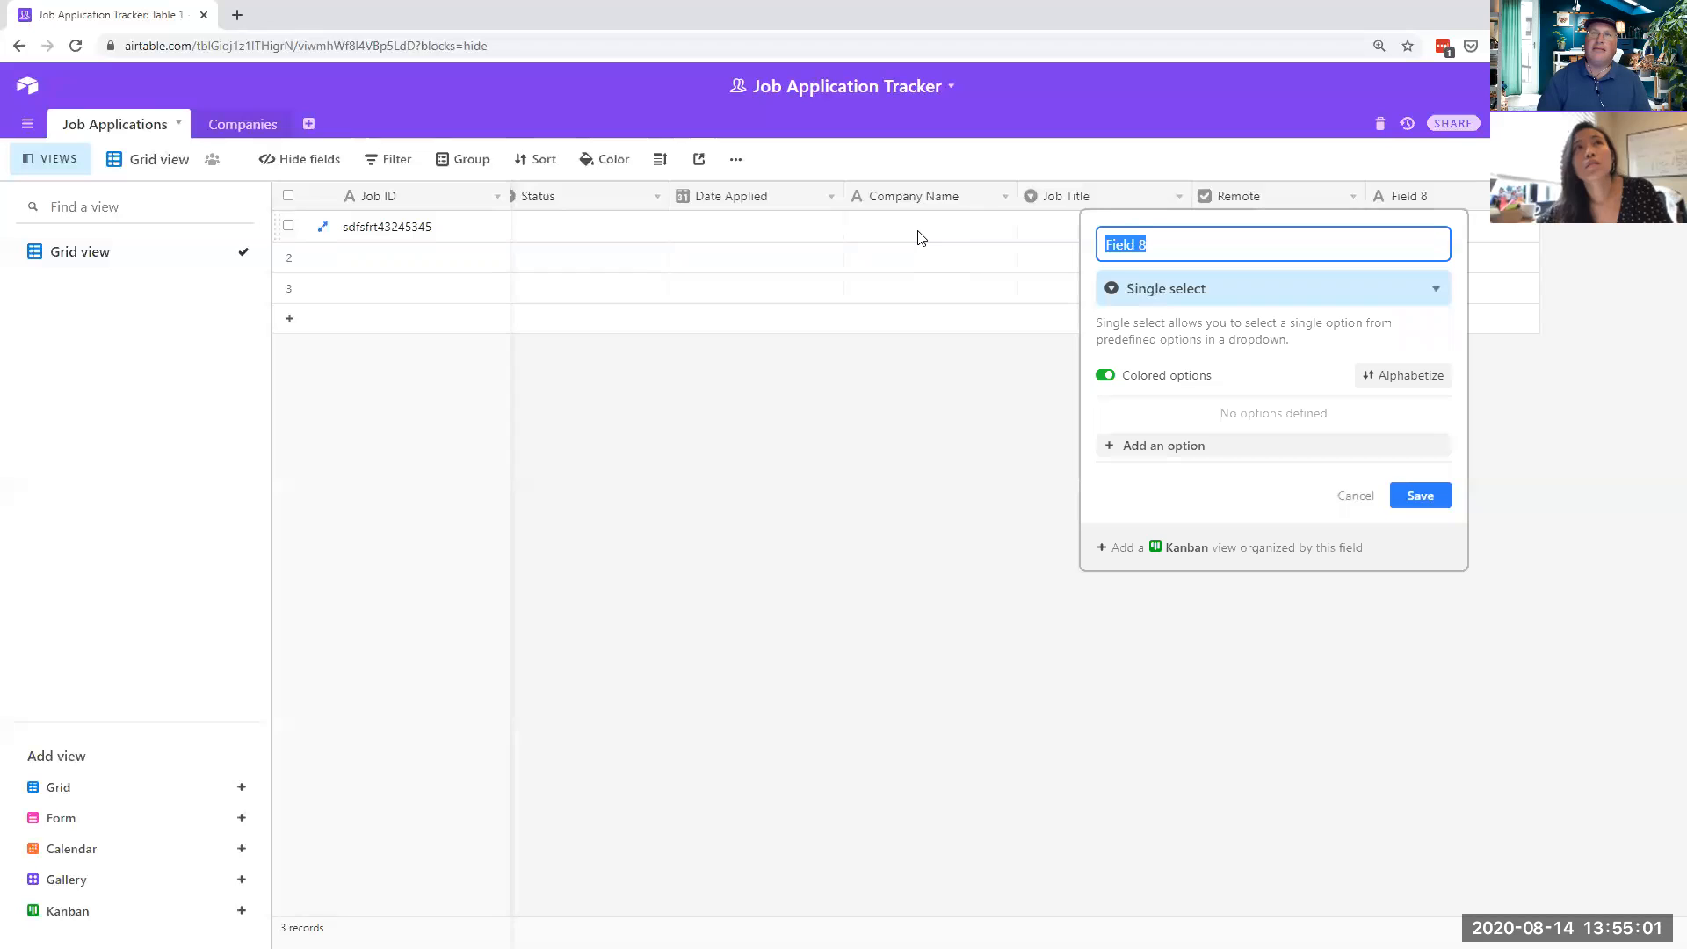
text(Job Type)
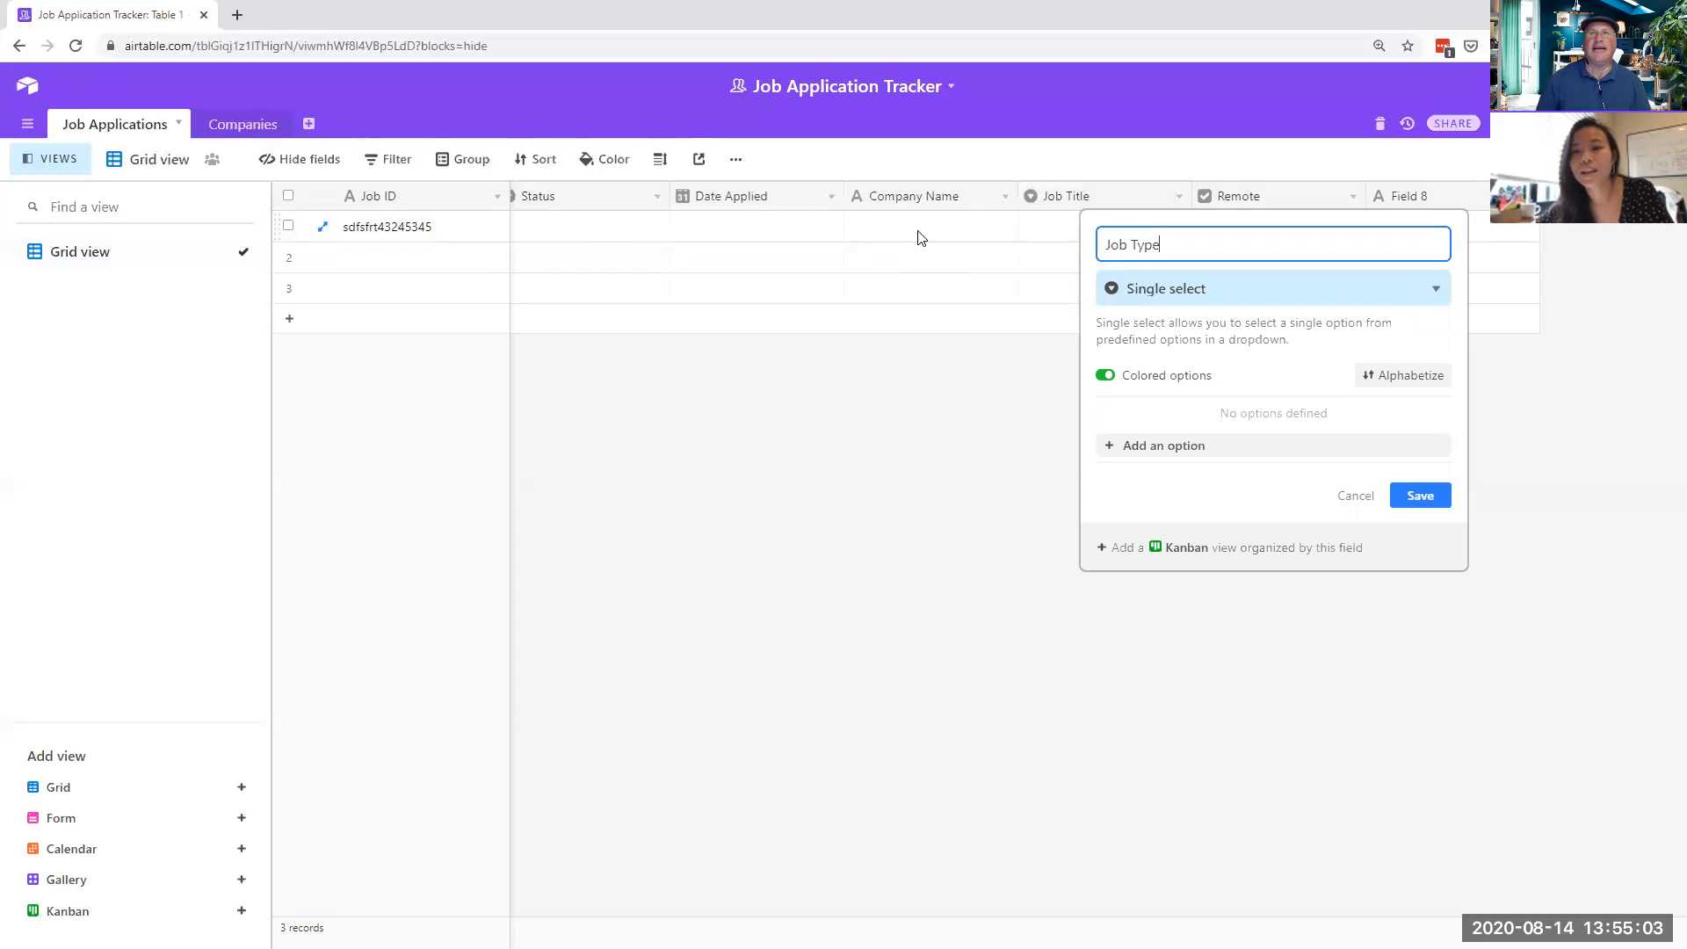
click(1413, 497)
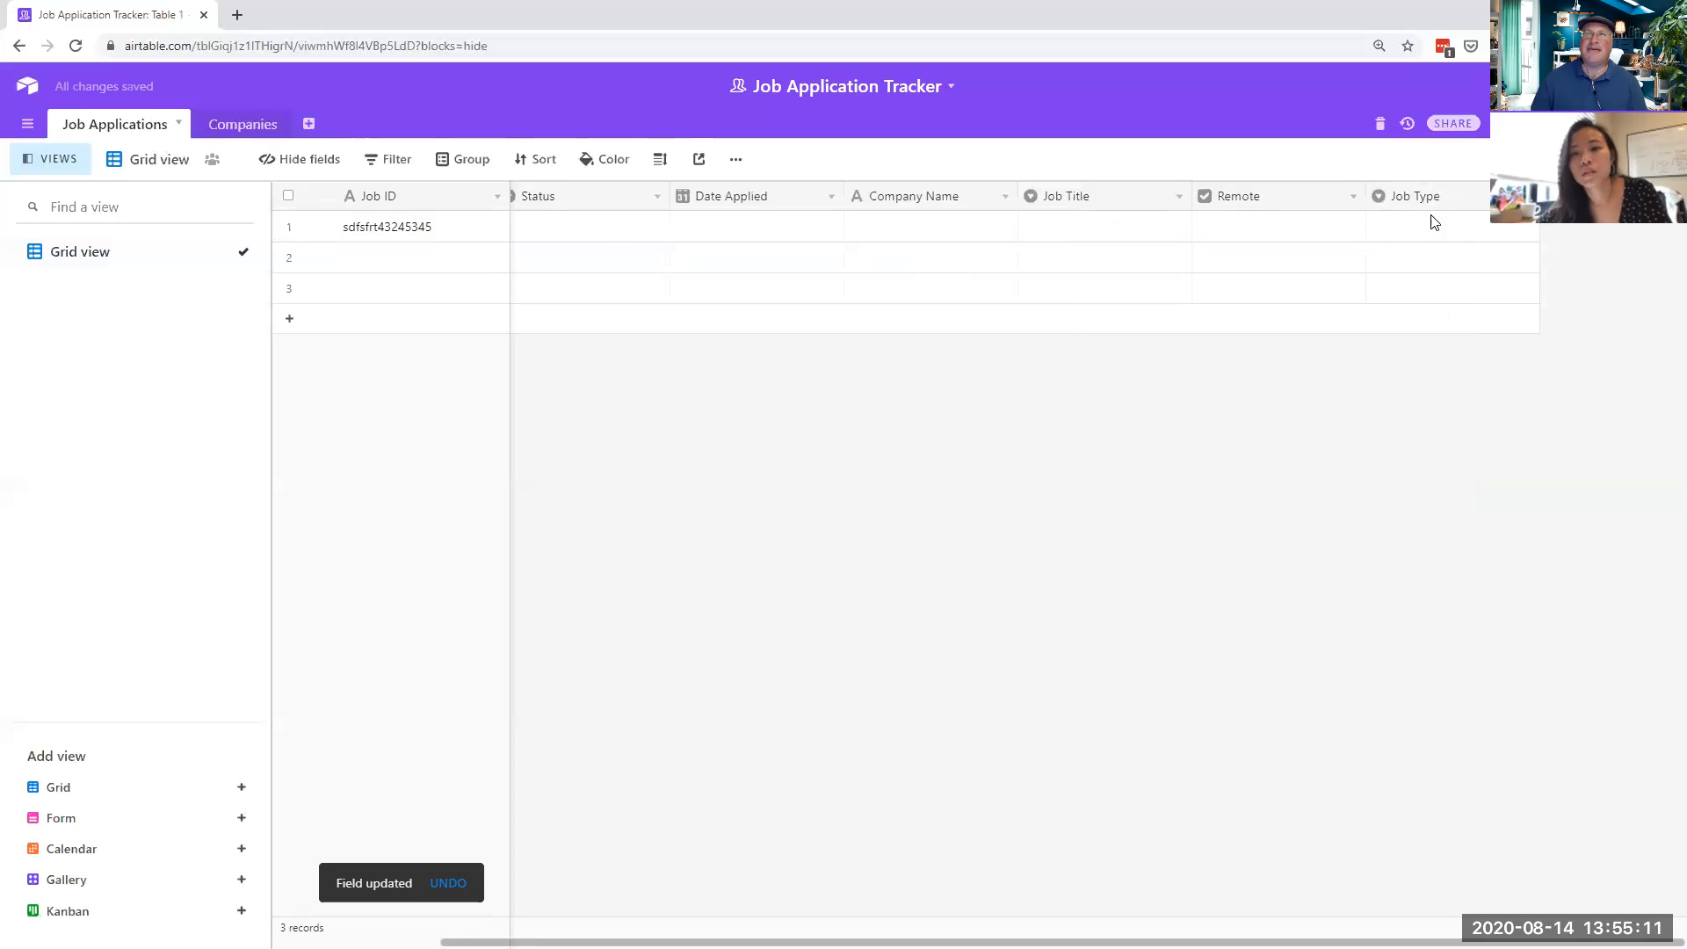
click(1529, 196)
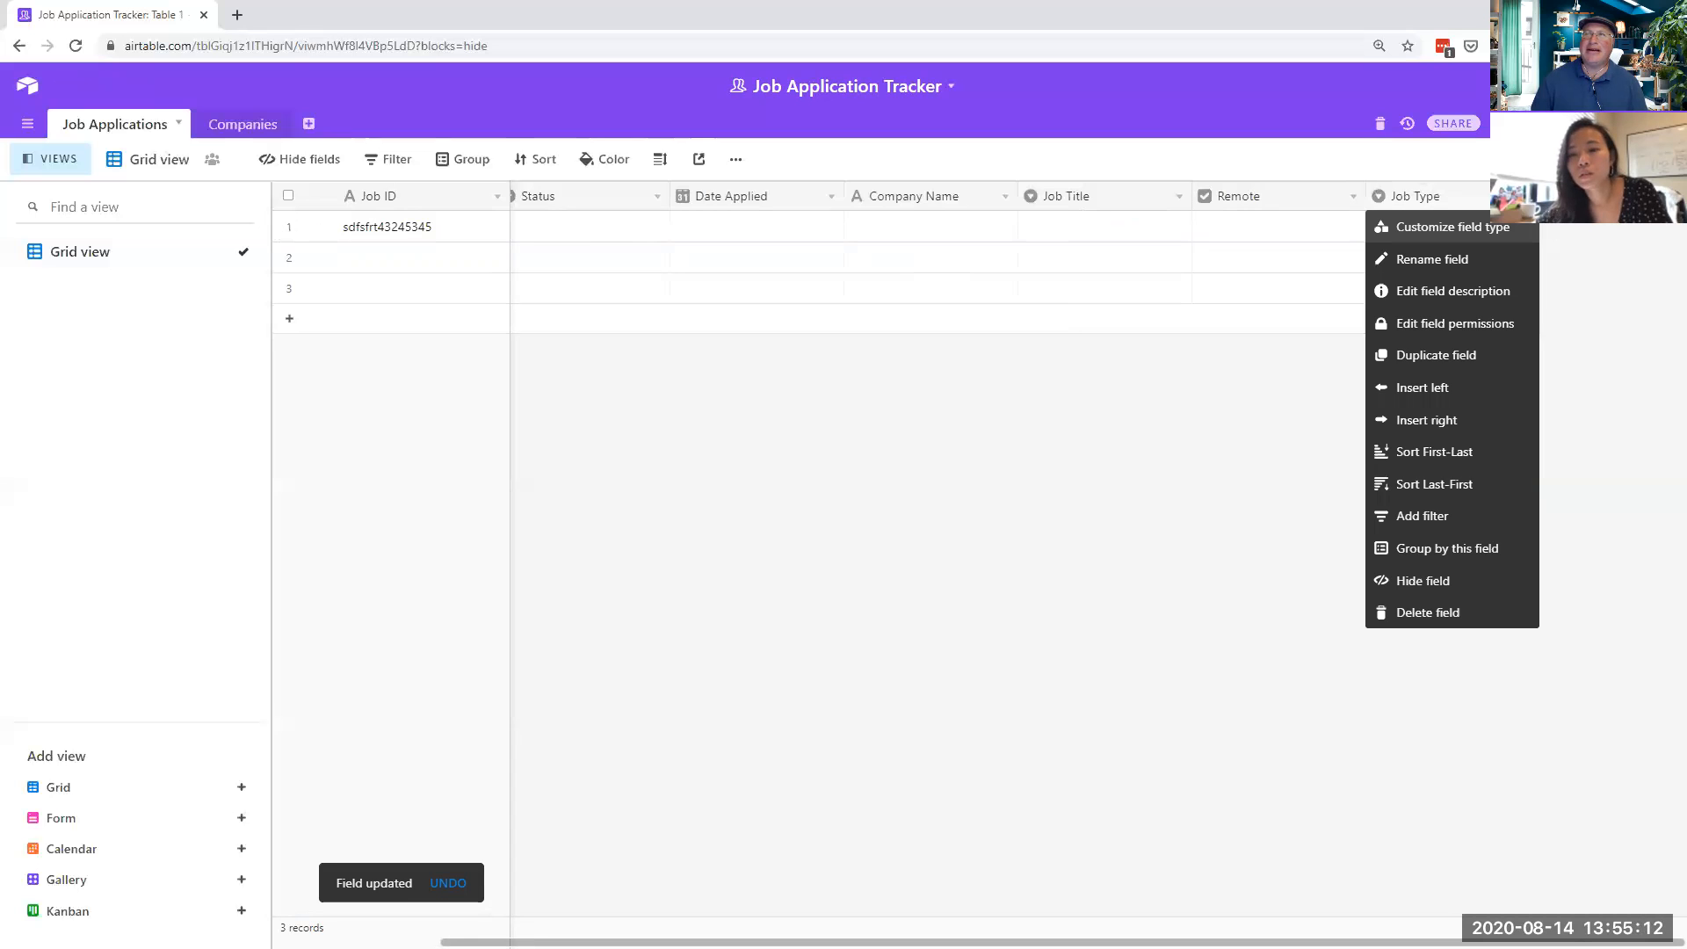
- Add Job Type choices Full-Time, Part-Time, Conract and Internship, with colored options off
click(1432, 226)
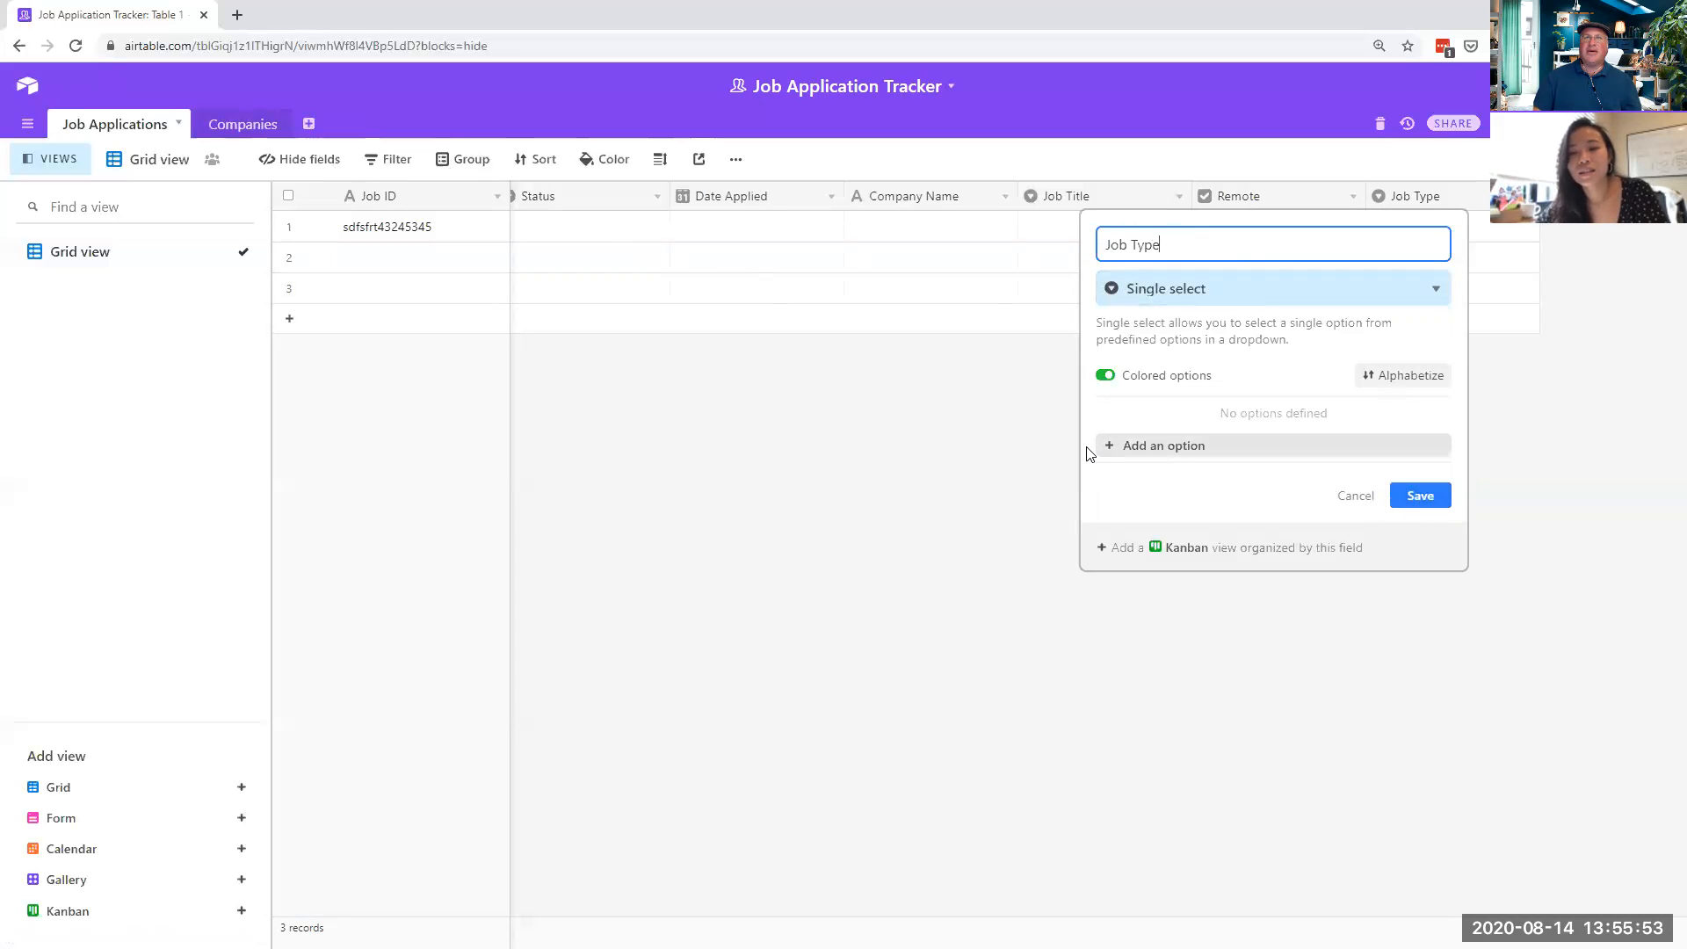
click(1145, 447)
text(Full-Time)
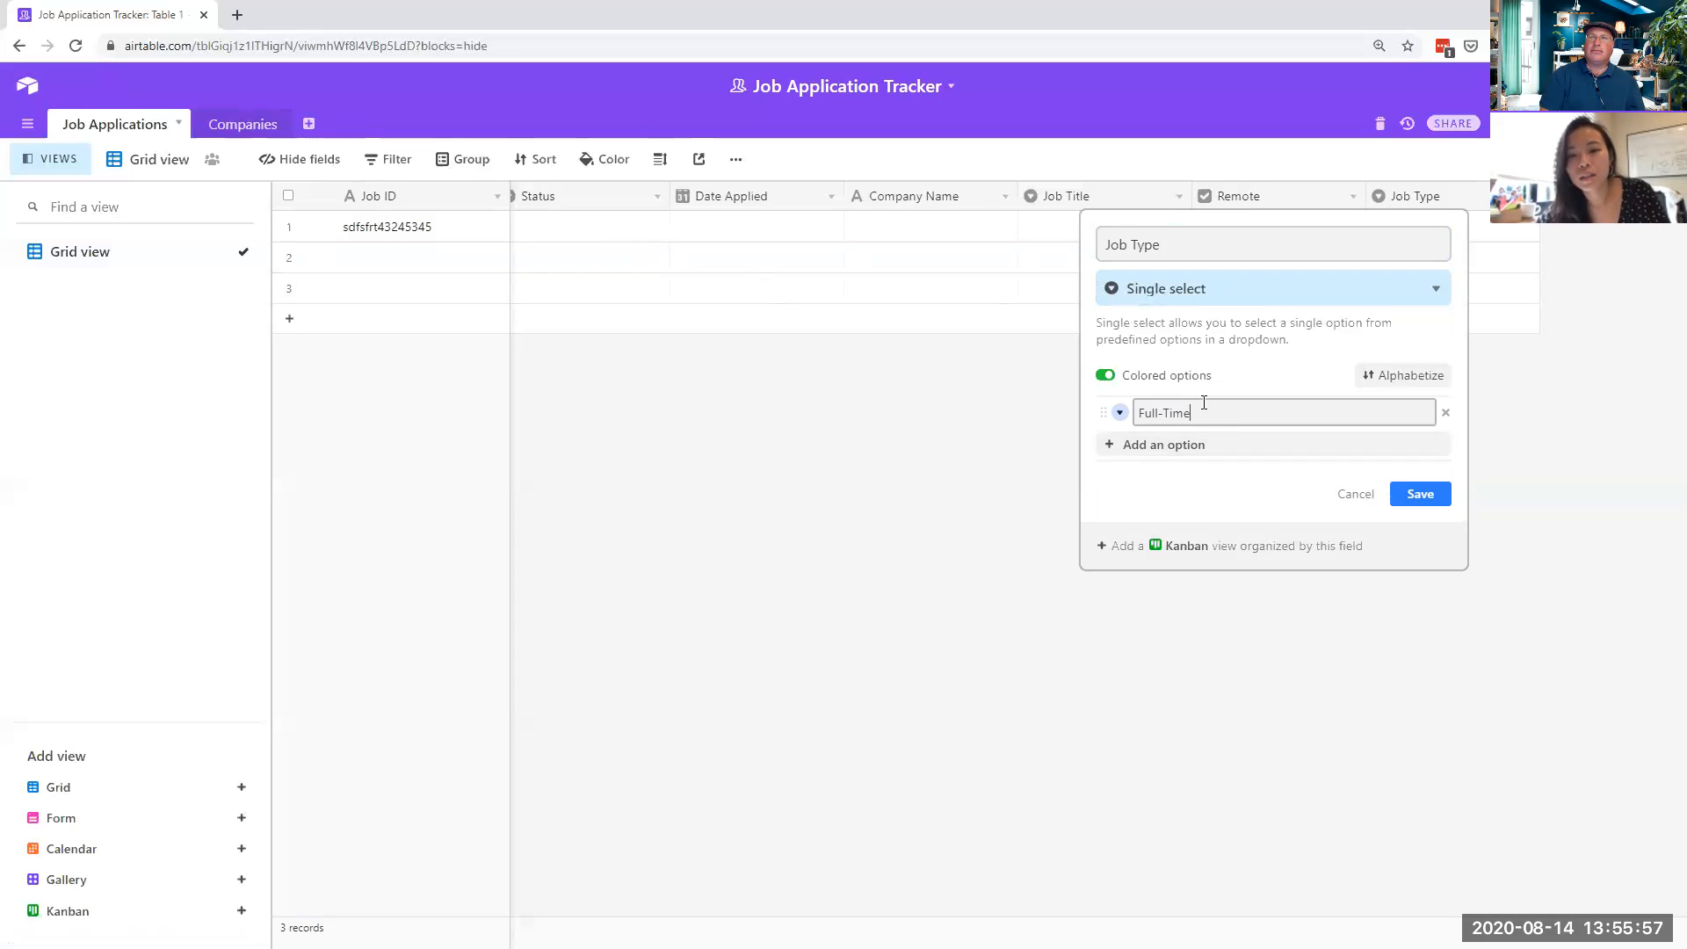
click(1116, 446)
text(Part-Time)
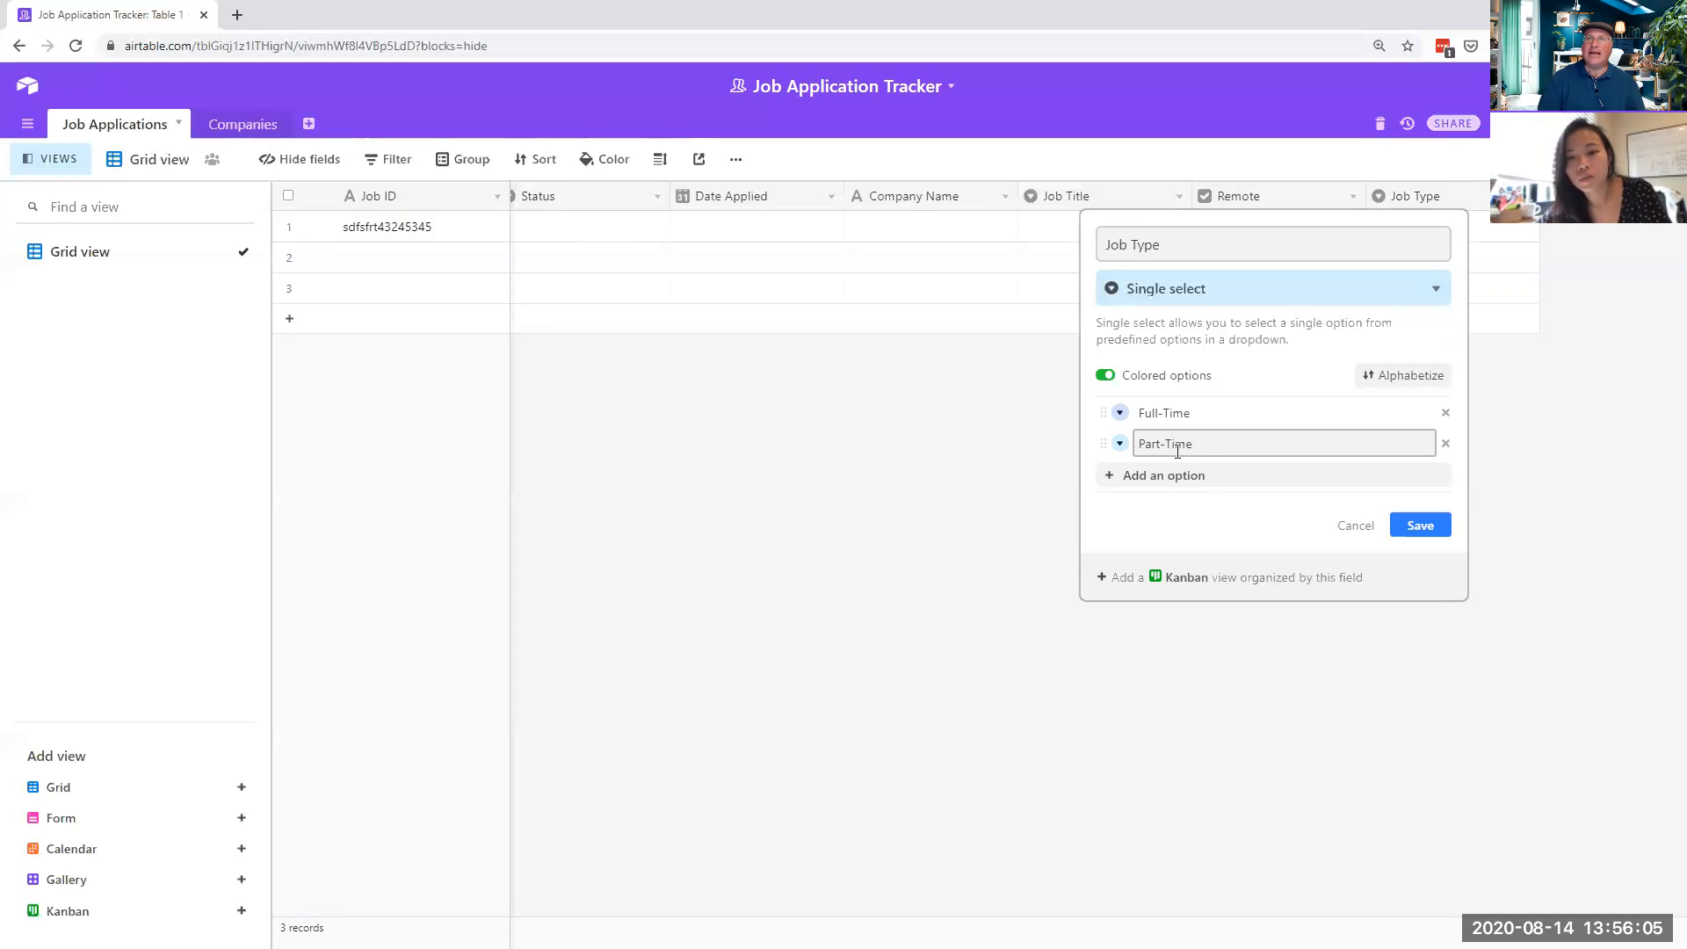
click(1113, 480)
text(Congract)
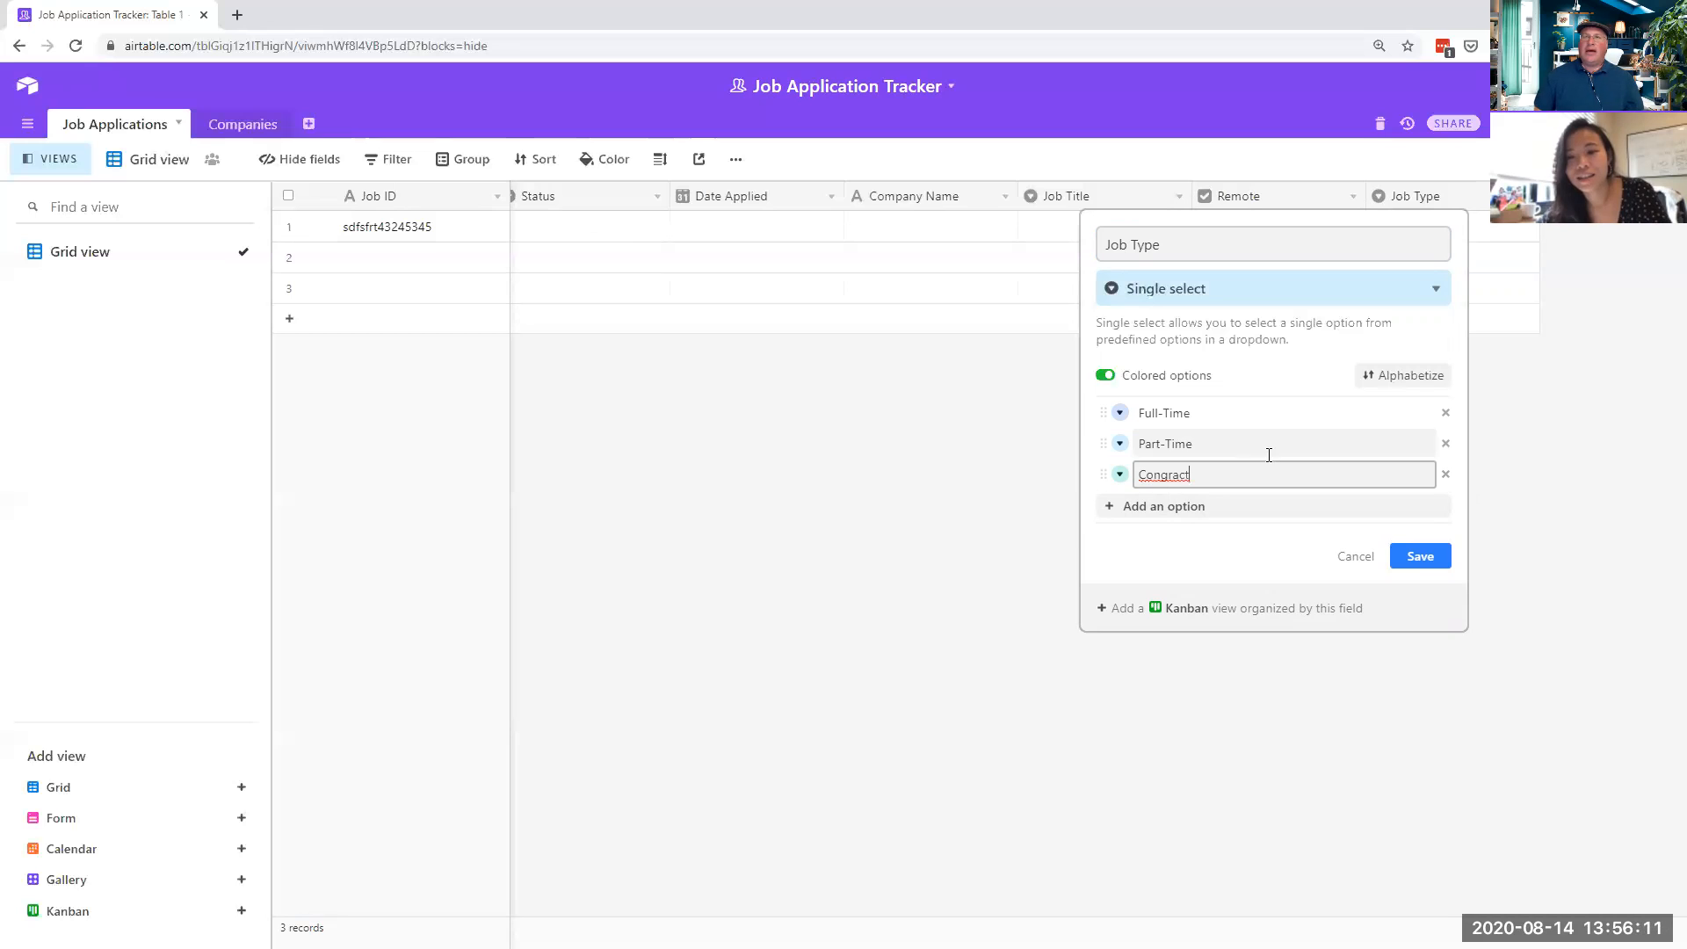
click(1167, 477)
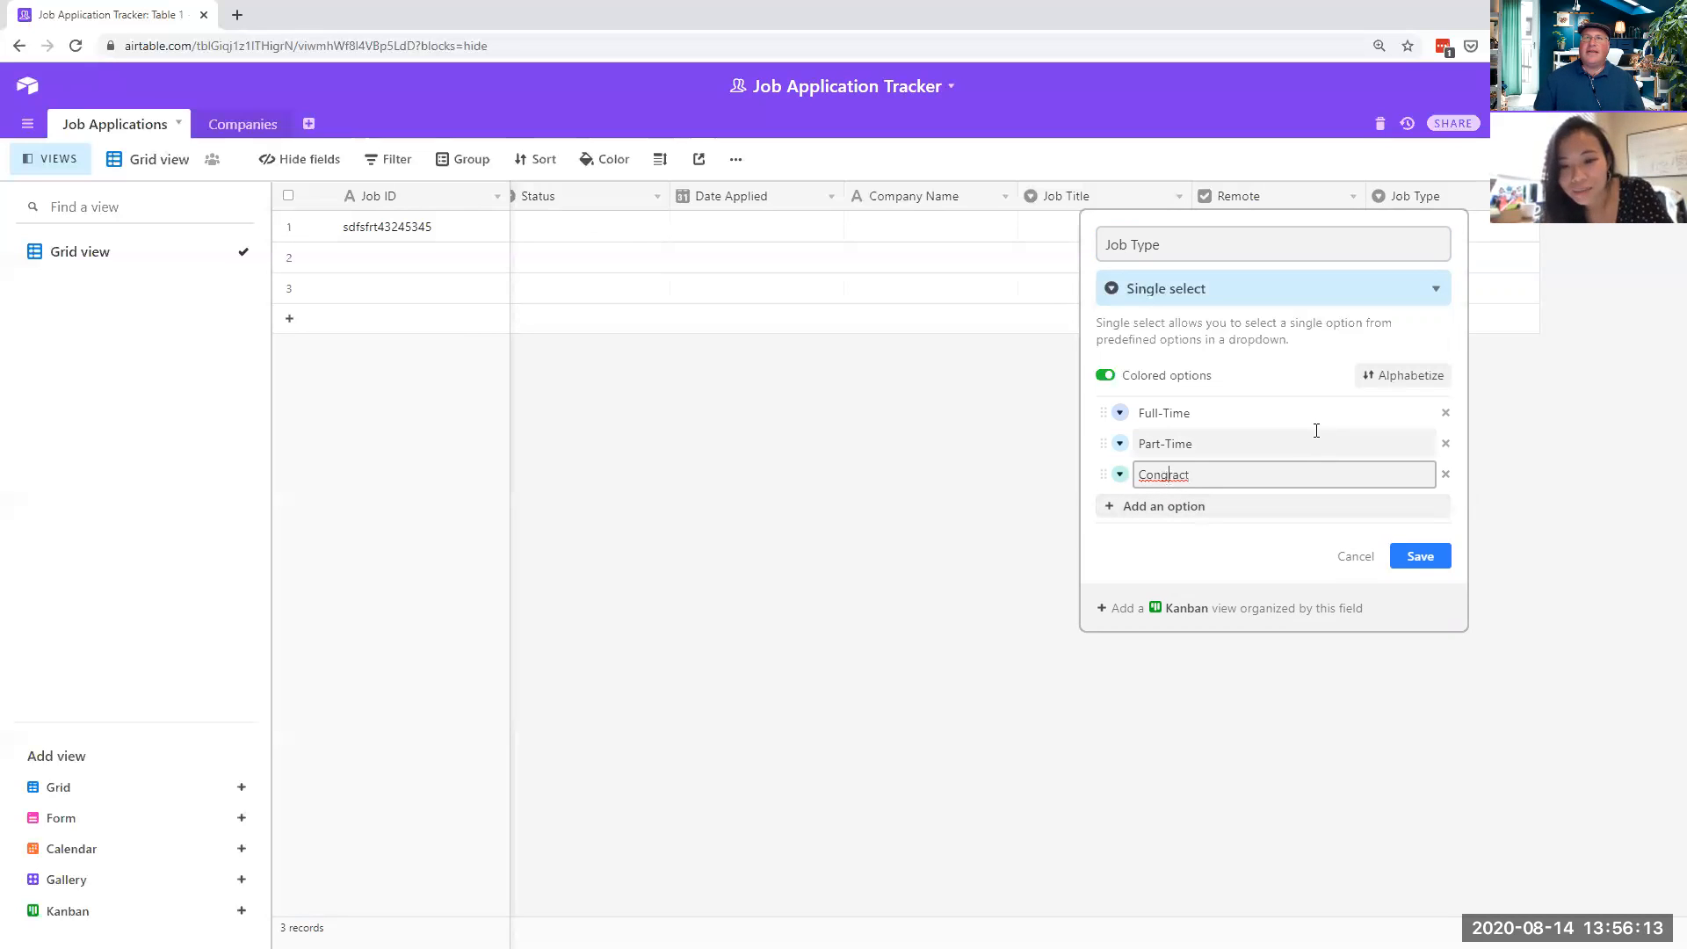
key(BackSpace)
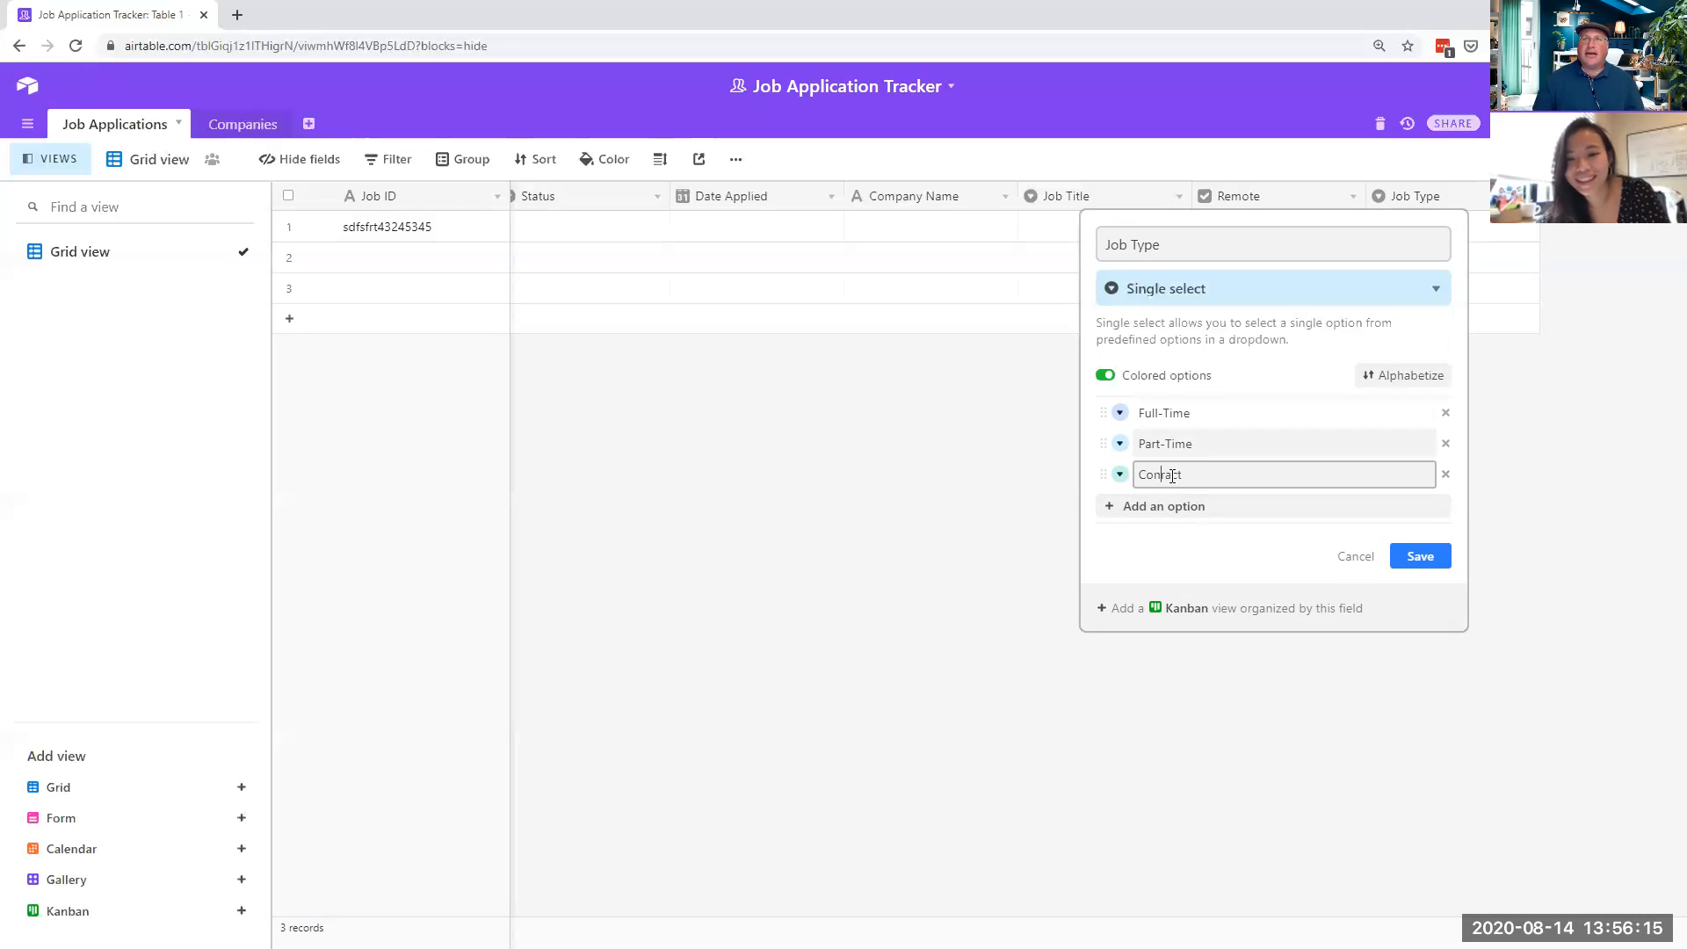
click(1134, 506)
text(Internship)
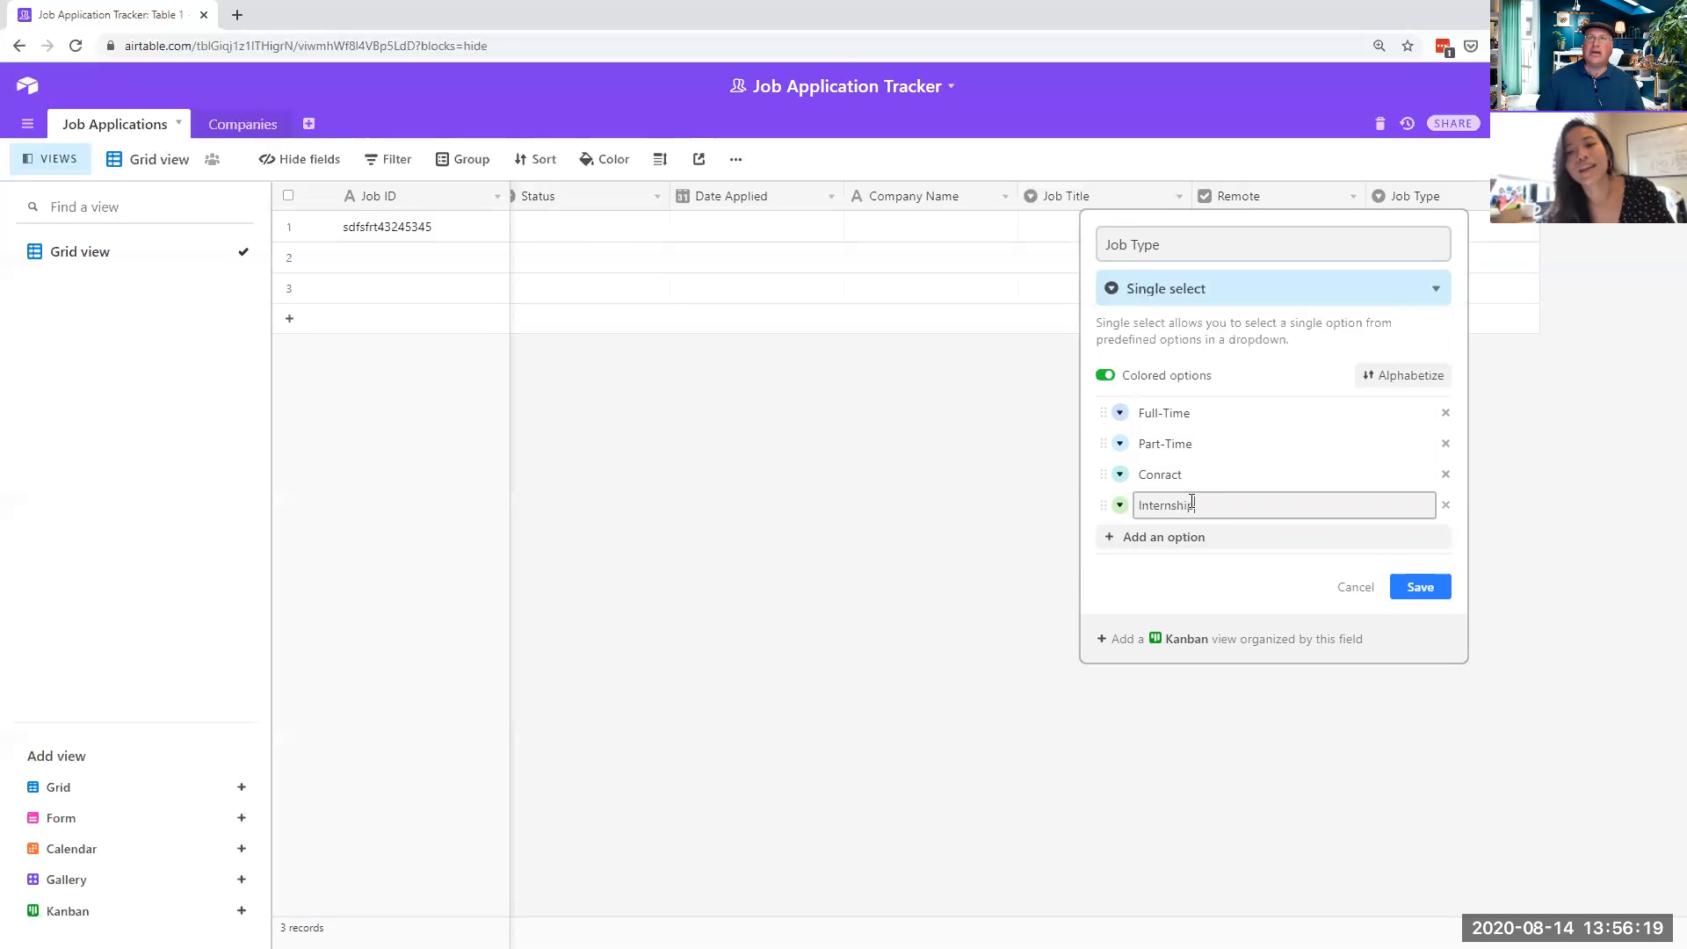
click(1106, 377)
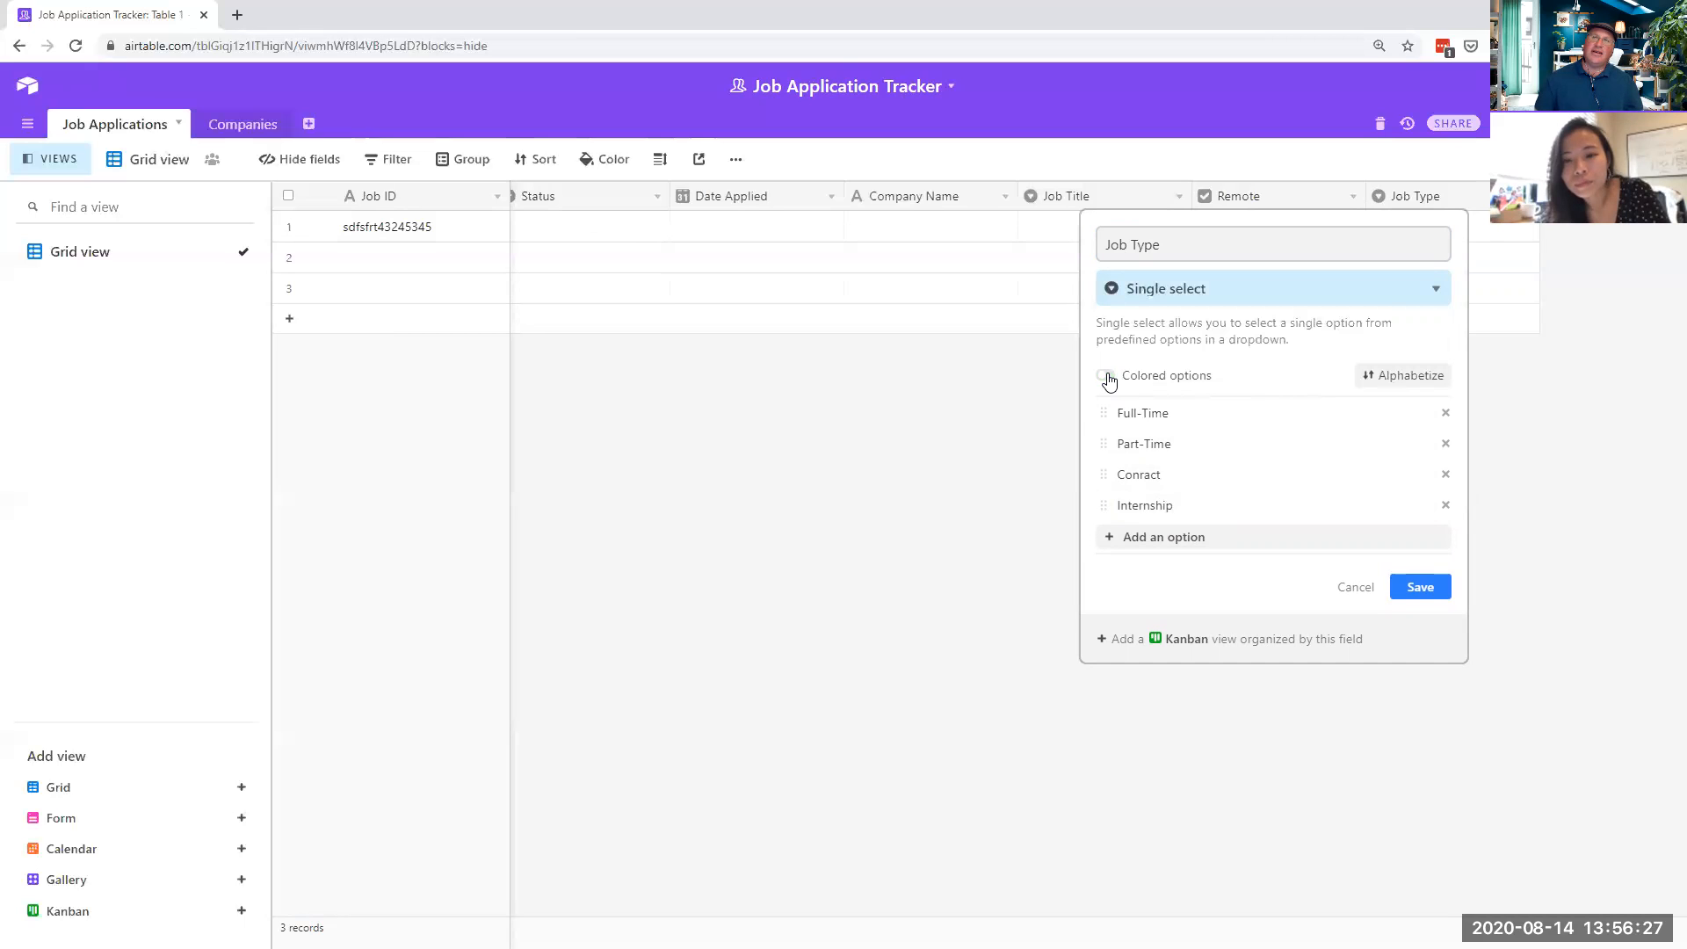
- Turn colored options back on and save the Job Type field
click(1107, 377)
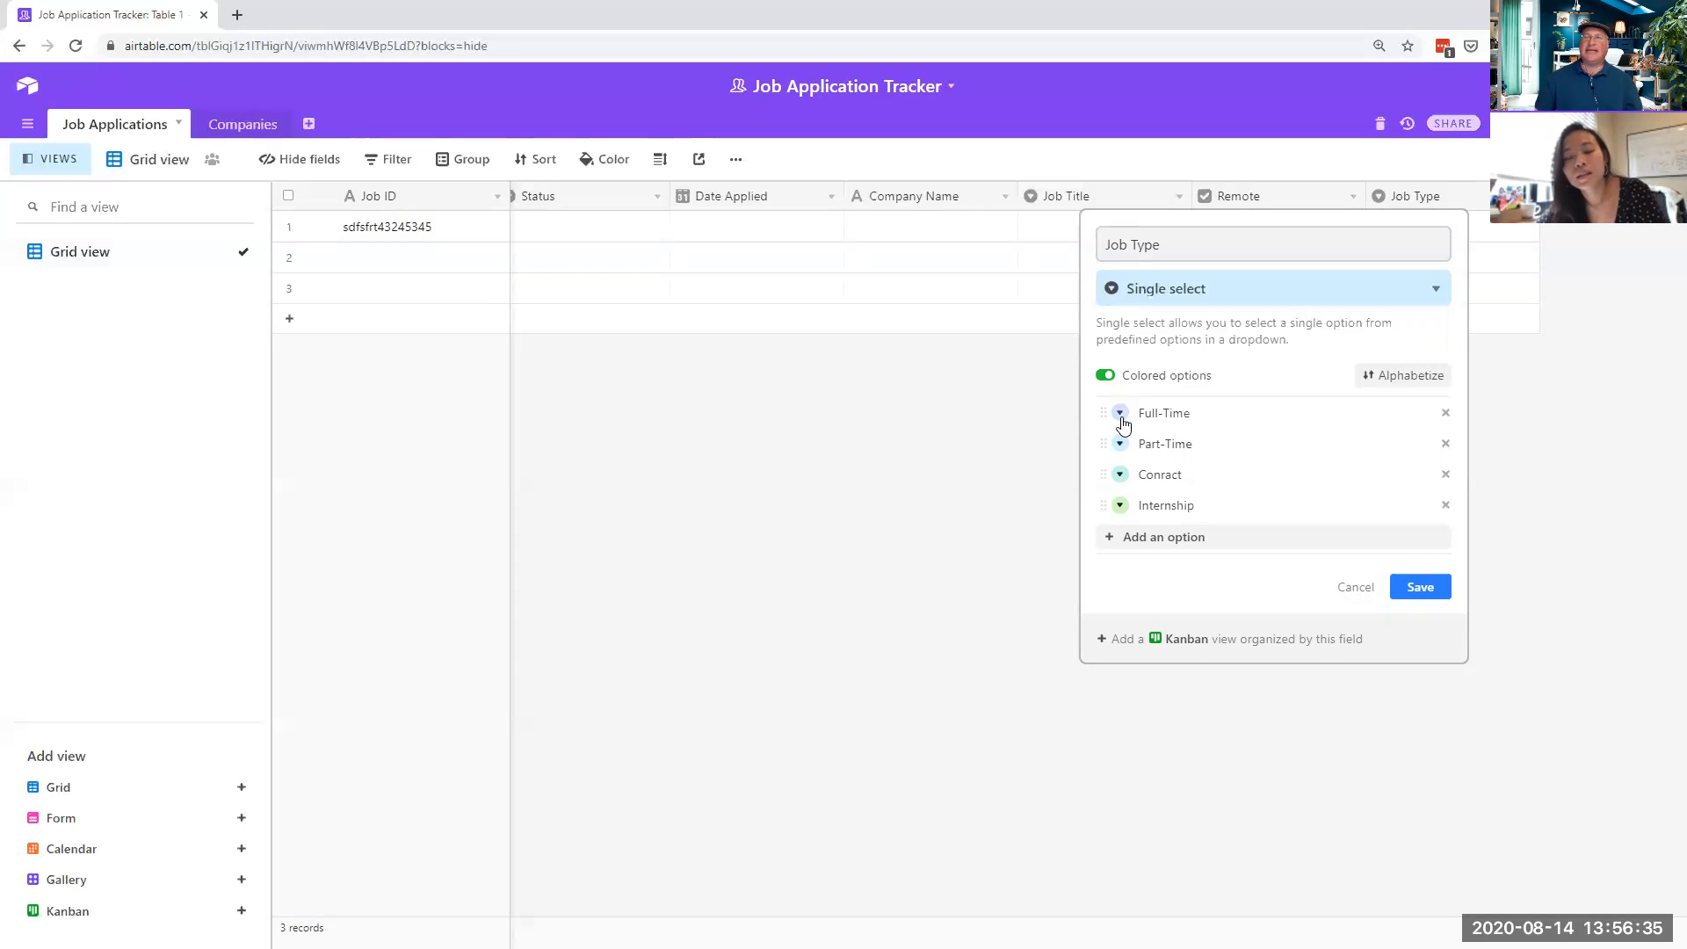
click(1121, 414)
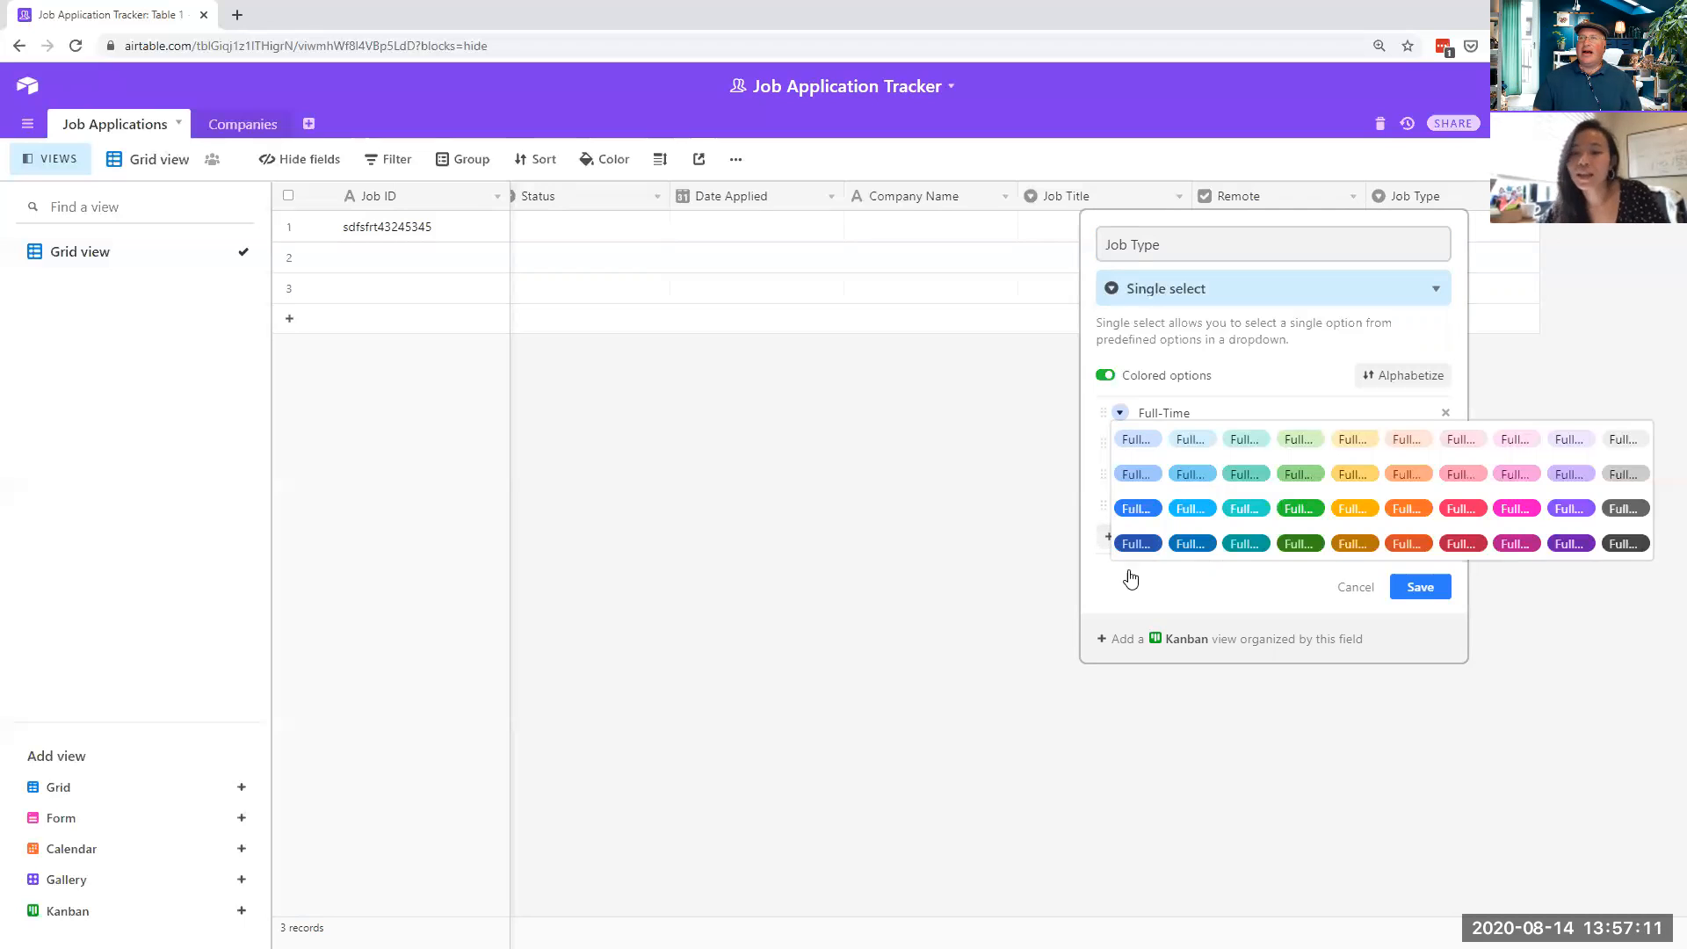
click(1294, 354)
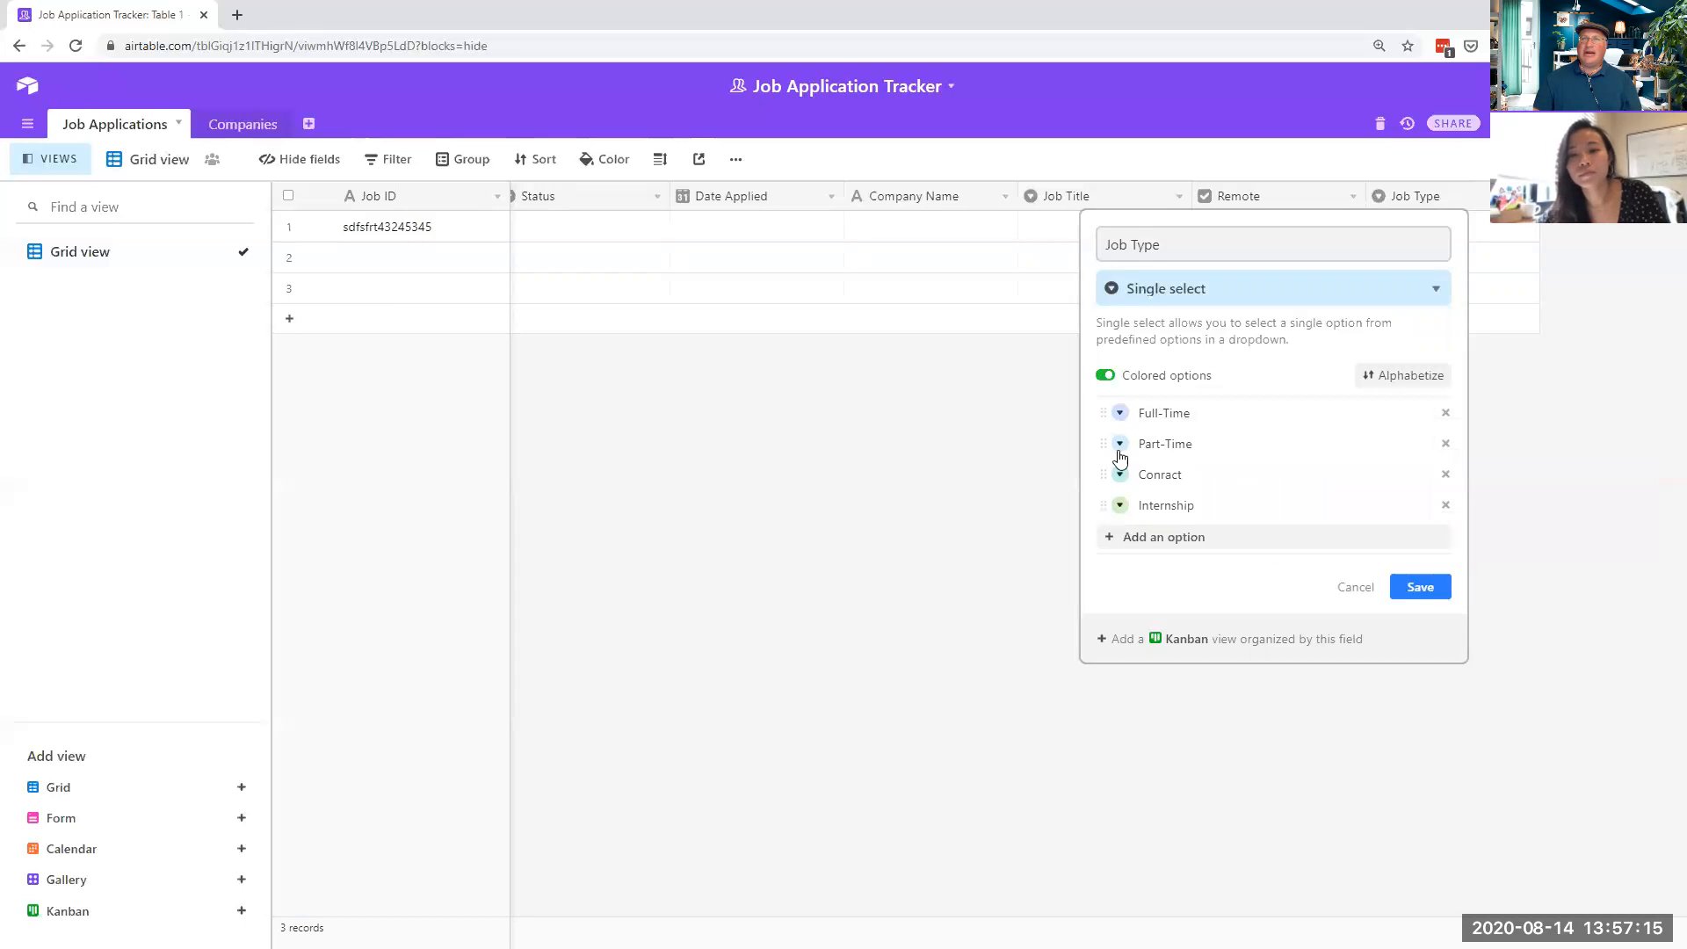
click(1421, 586)
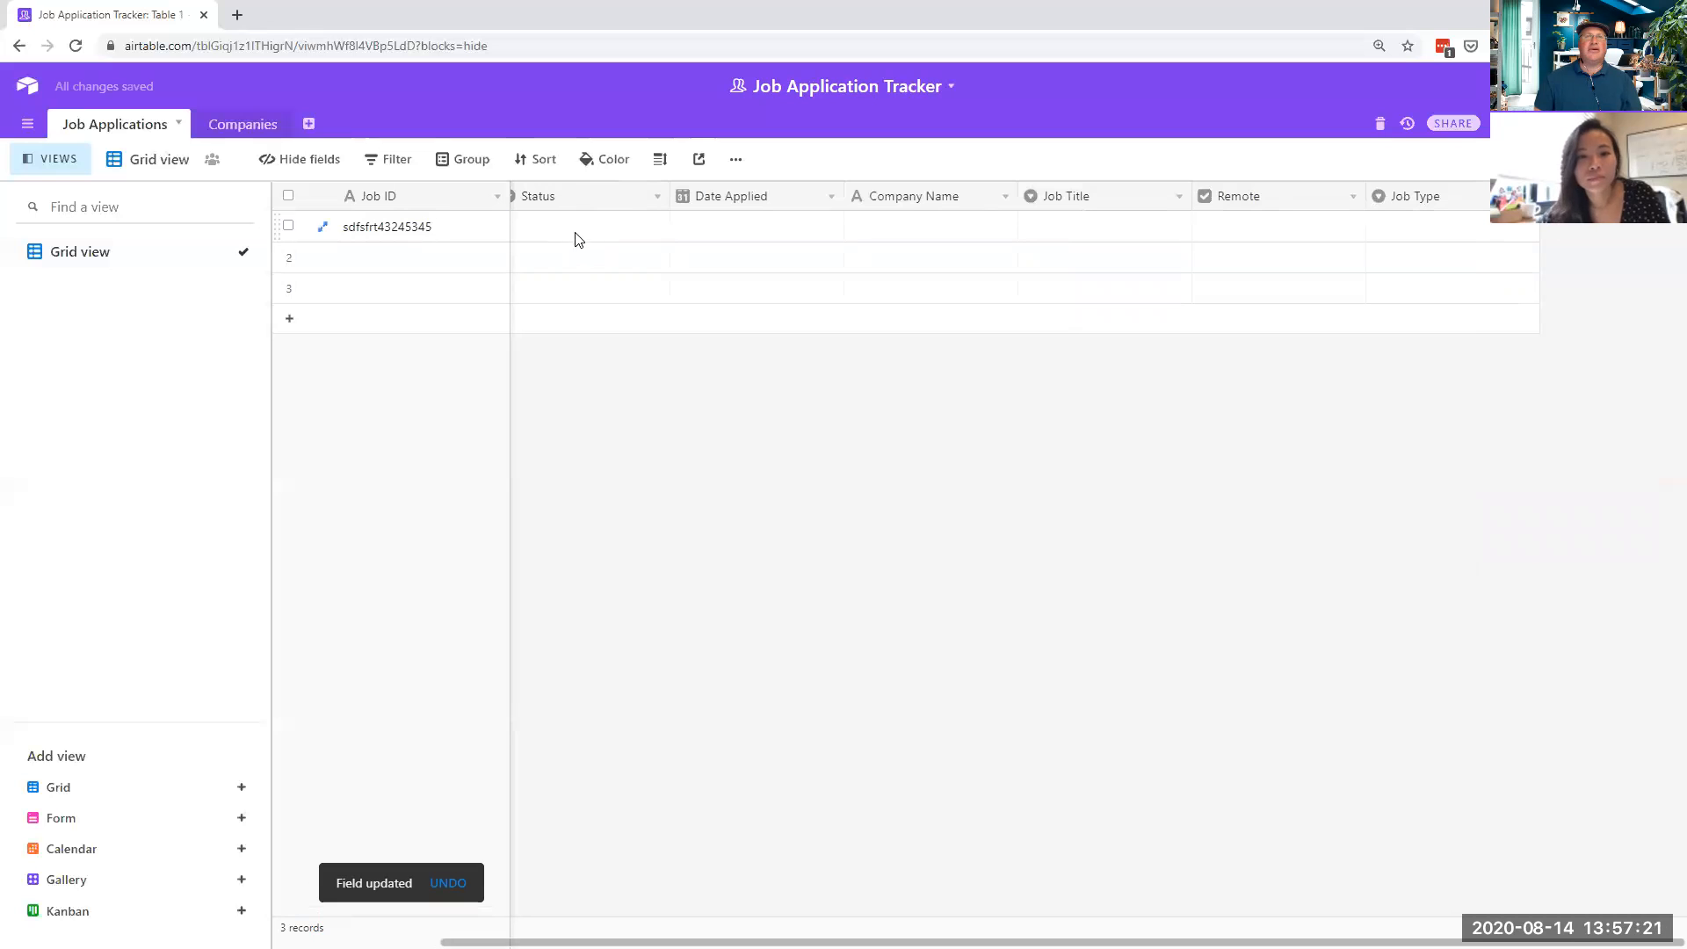
click(657, 199)
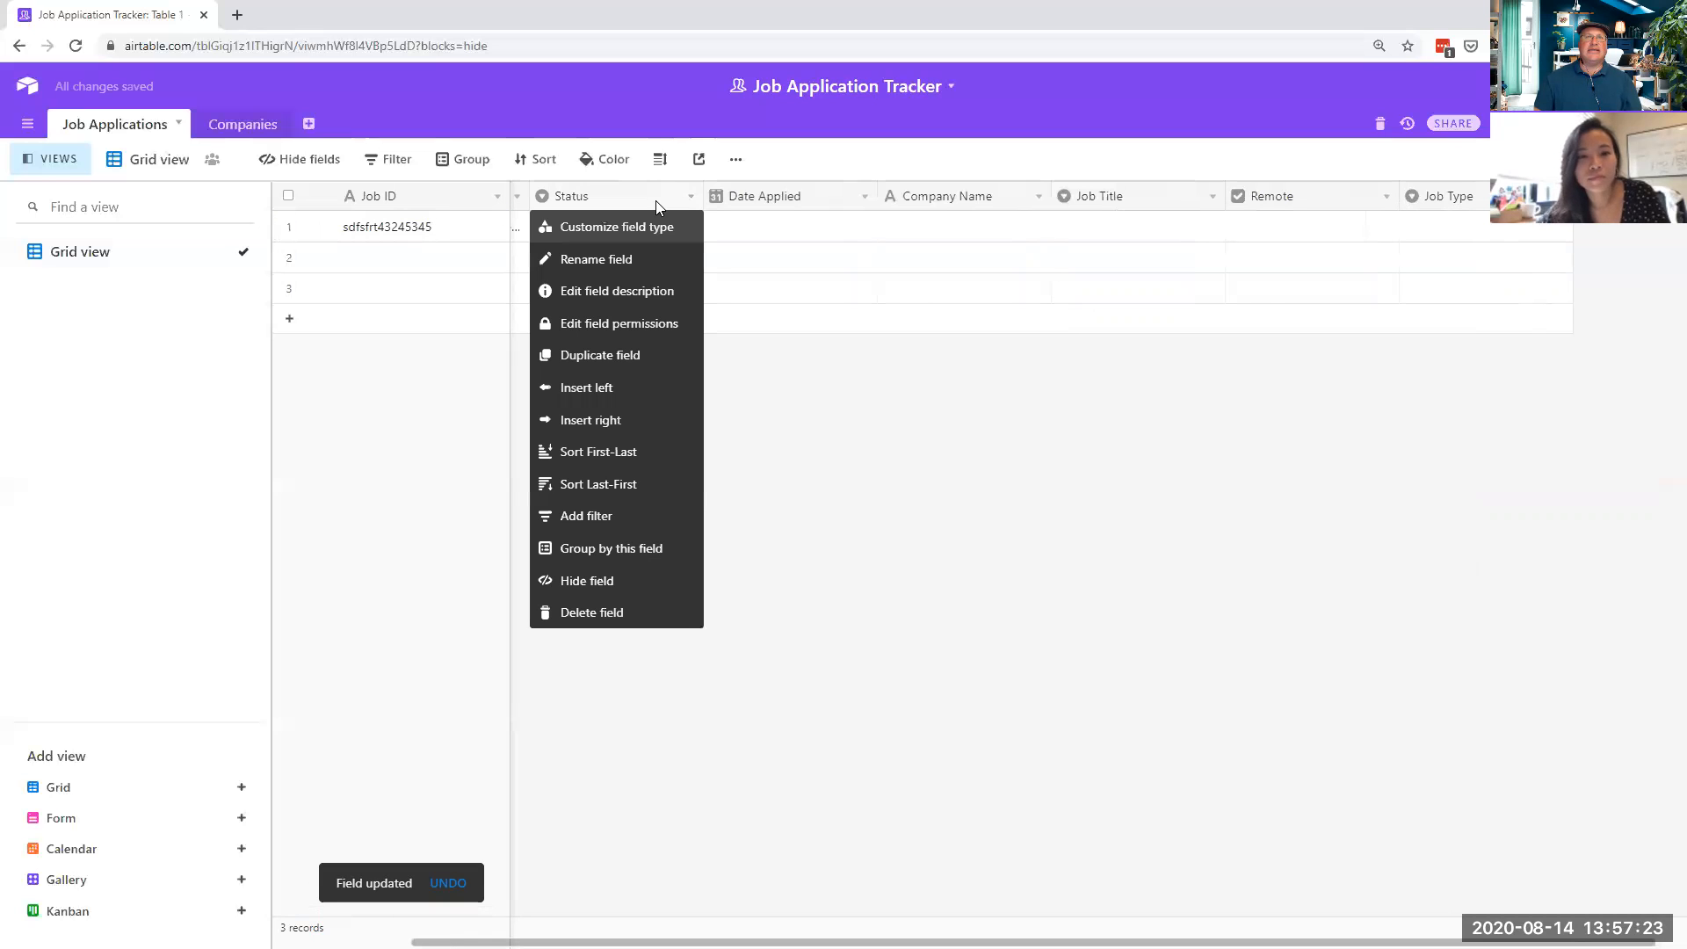
- Rename the Status choices Todo and In progress to Applied and Interviewed
click(609, 230)
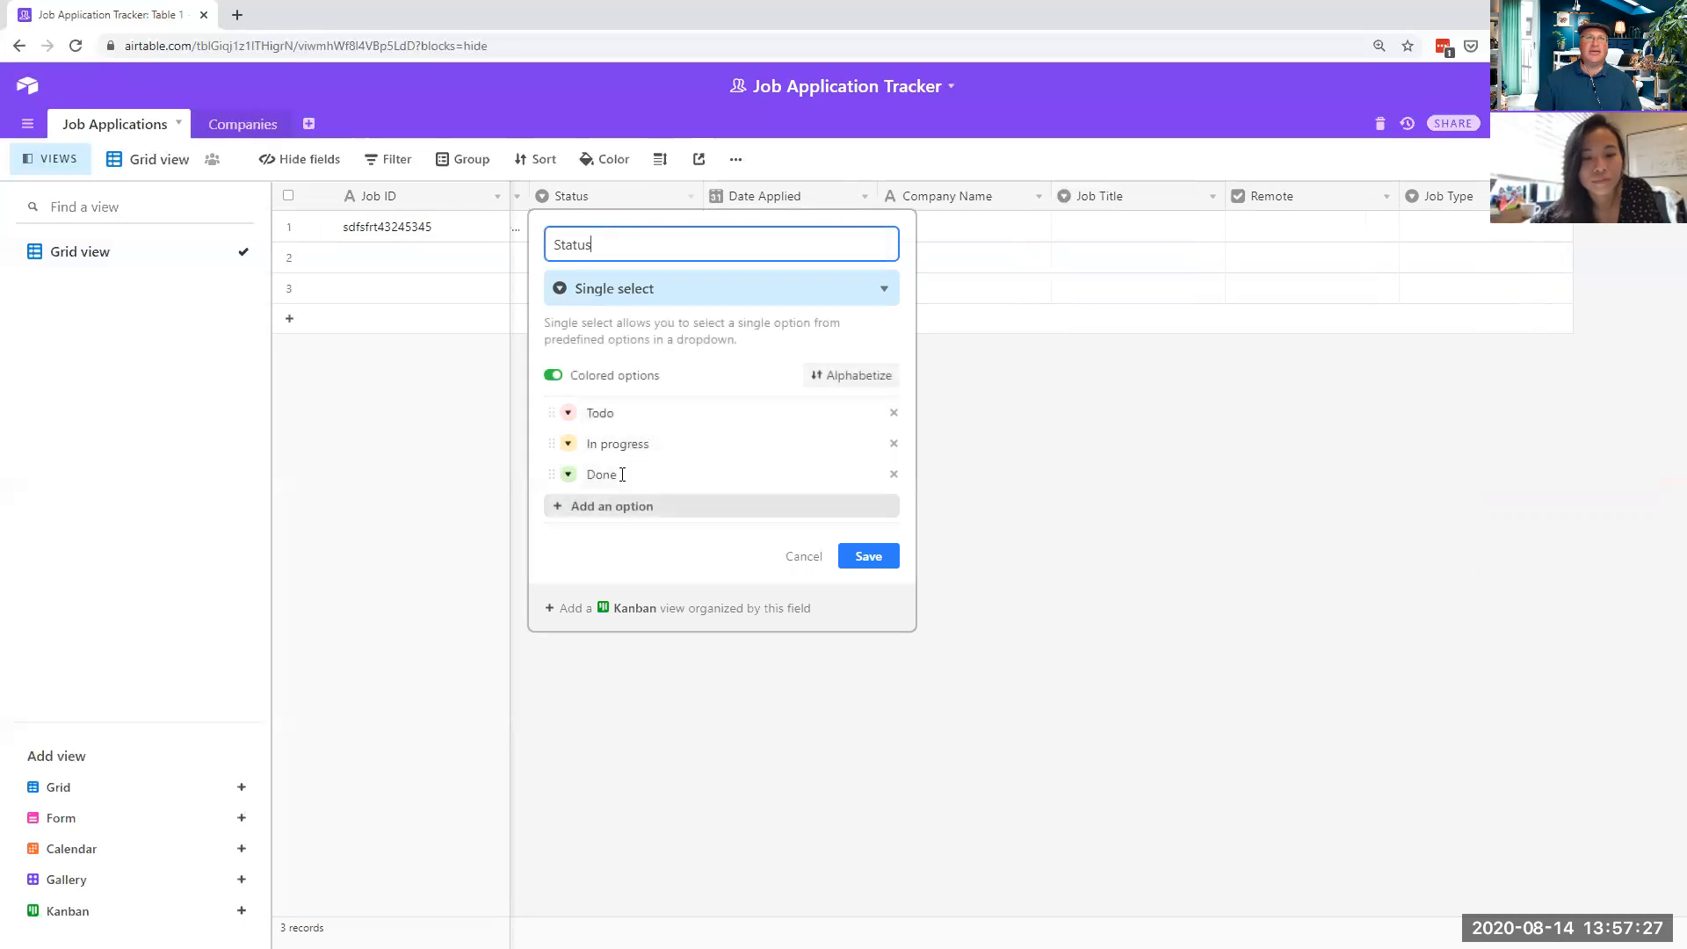
click(604, 409)
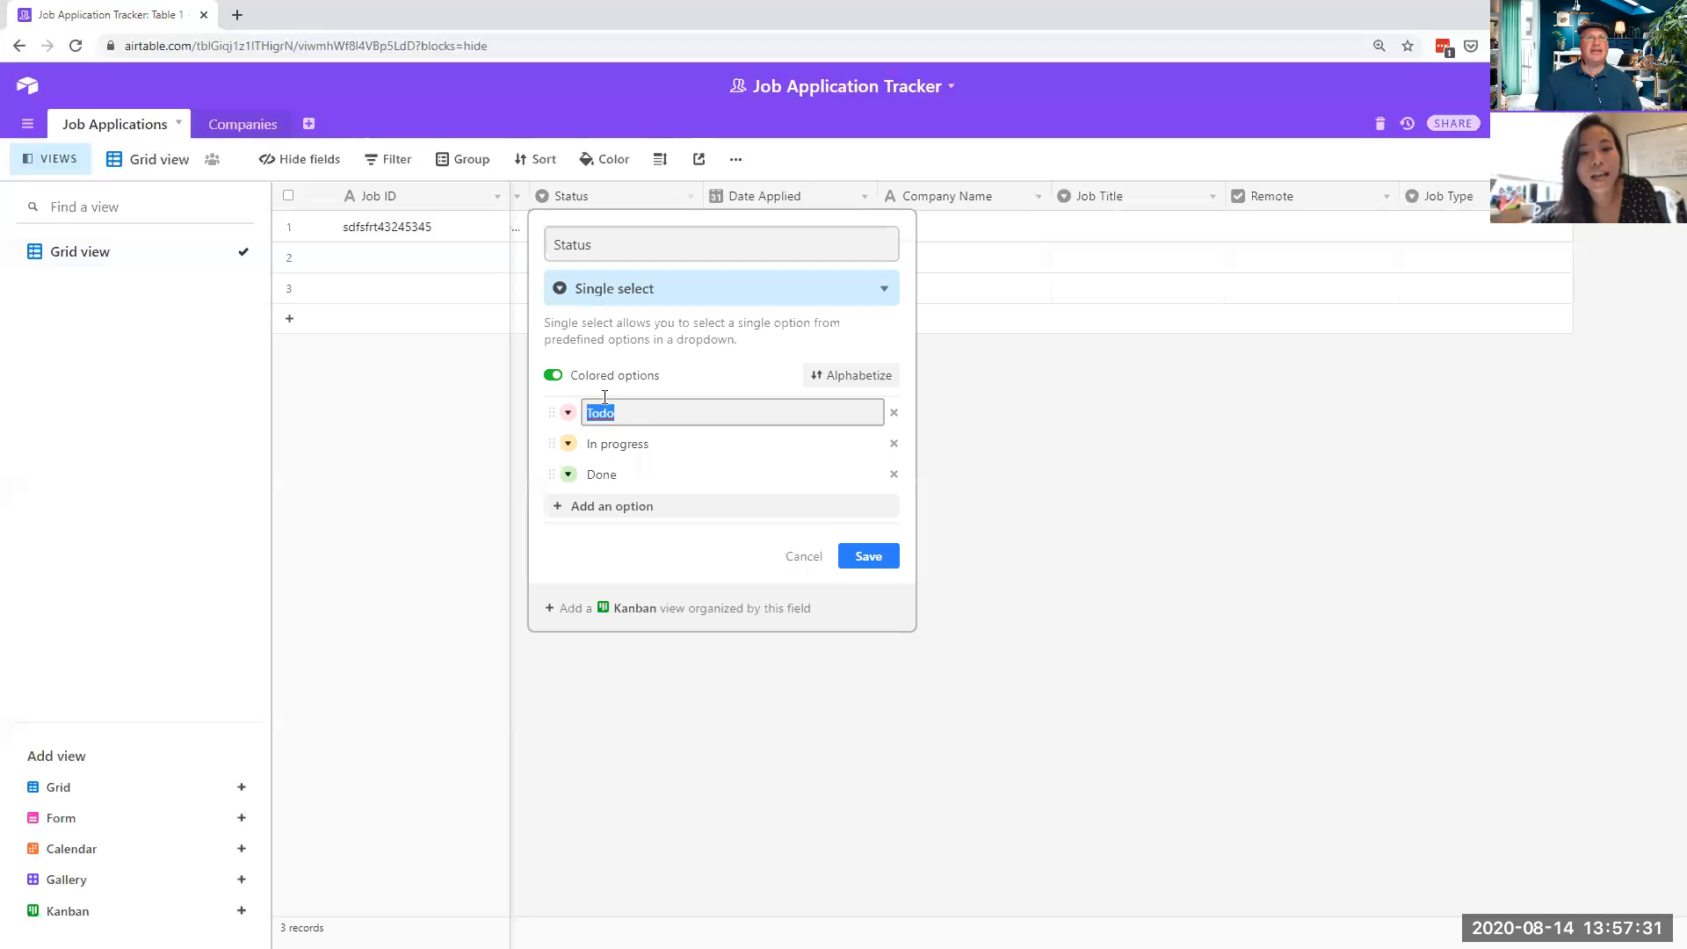
text(A)
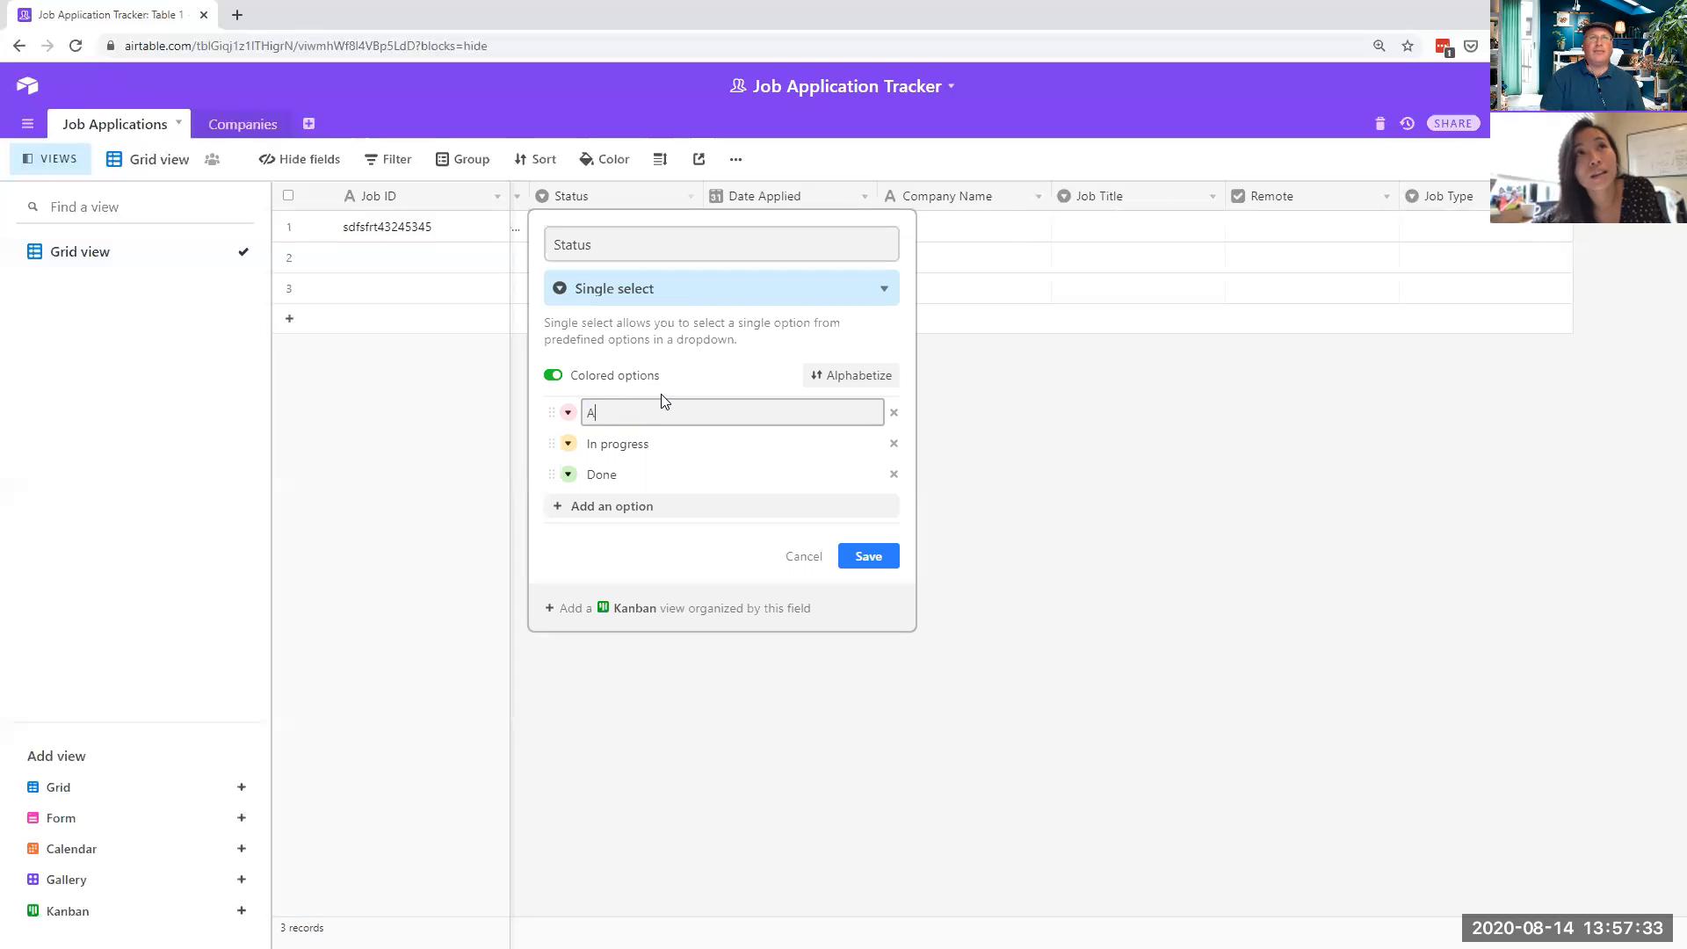
text(pplied)
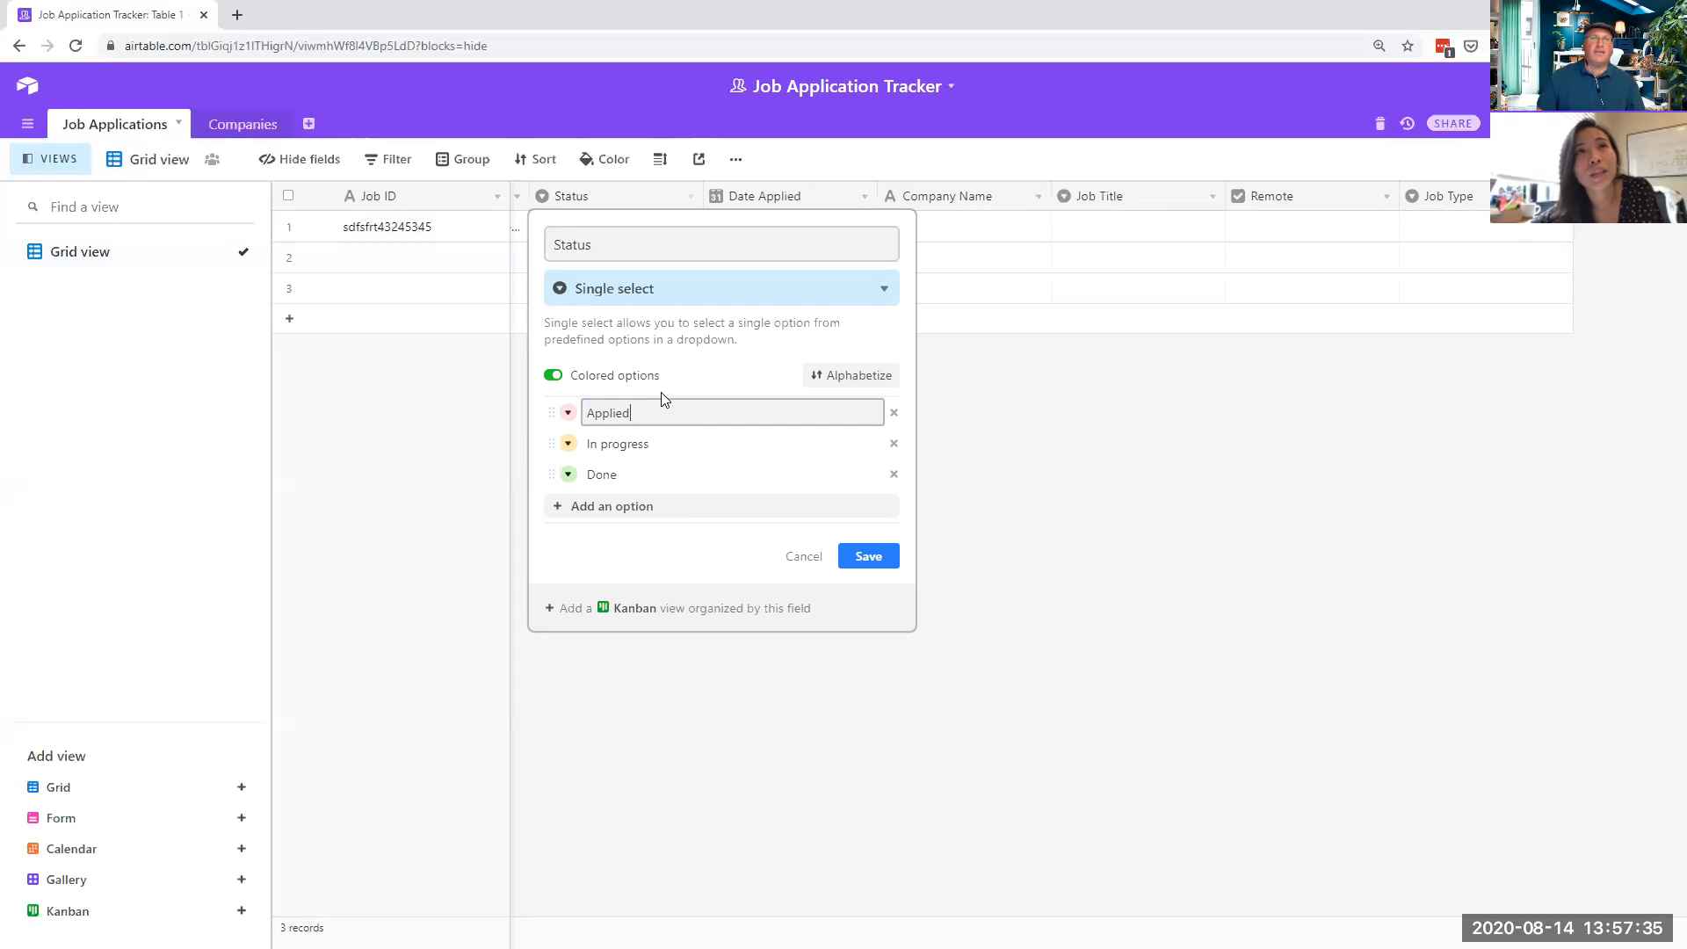
click(661, 442)
key(BackSpace)
key(BackSpace)
key(BackSpace)
key(BackSpace)
key(BackSpace)
key(BackSpace)
key(BackSpace)
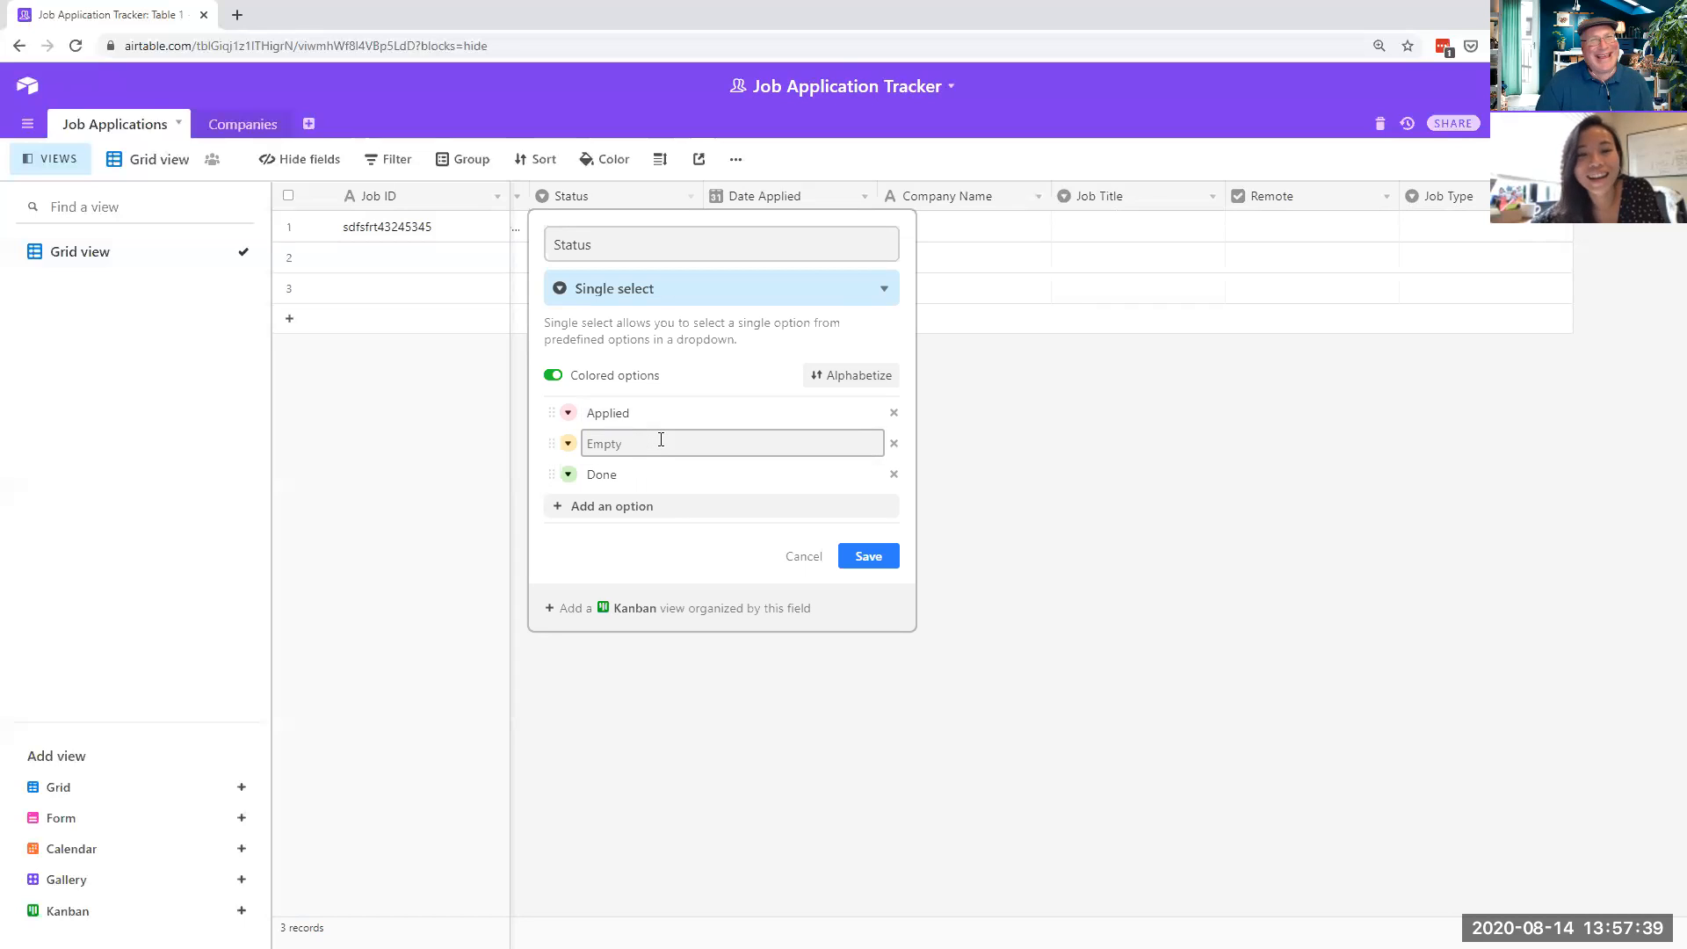
text(Inter)
key(BackSpace)
key(BackSpace)
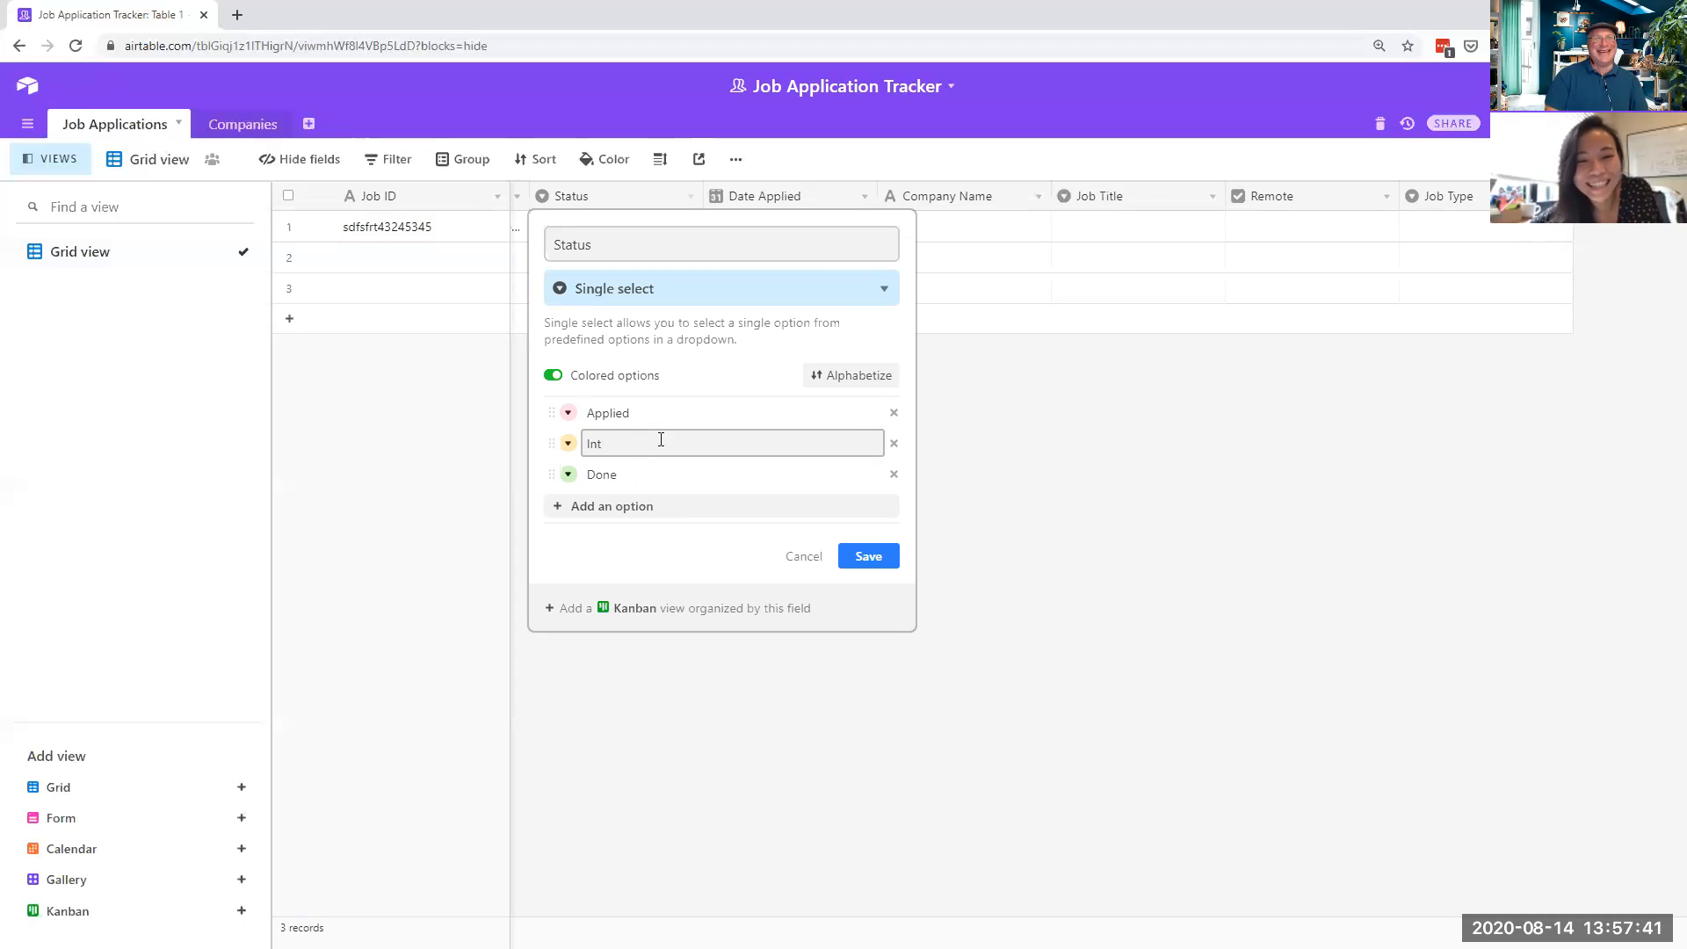
text(erviewed)
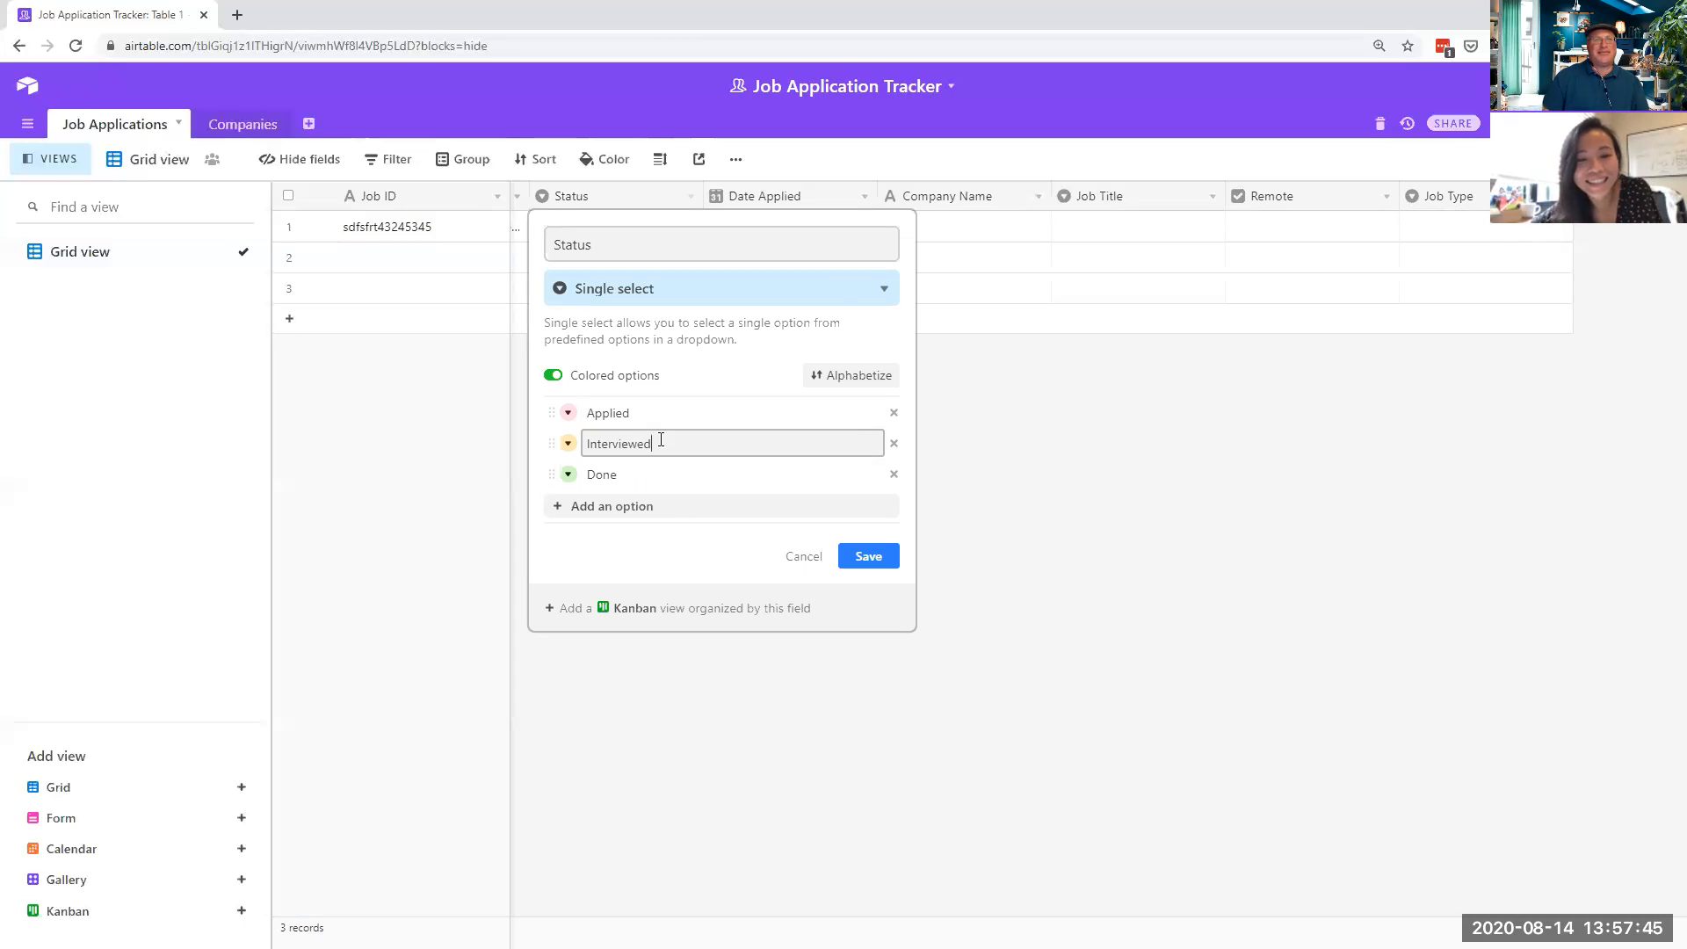
- Rename the Done choice to Rejected, correcting the typo along the way
click(664, 466)
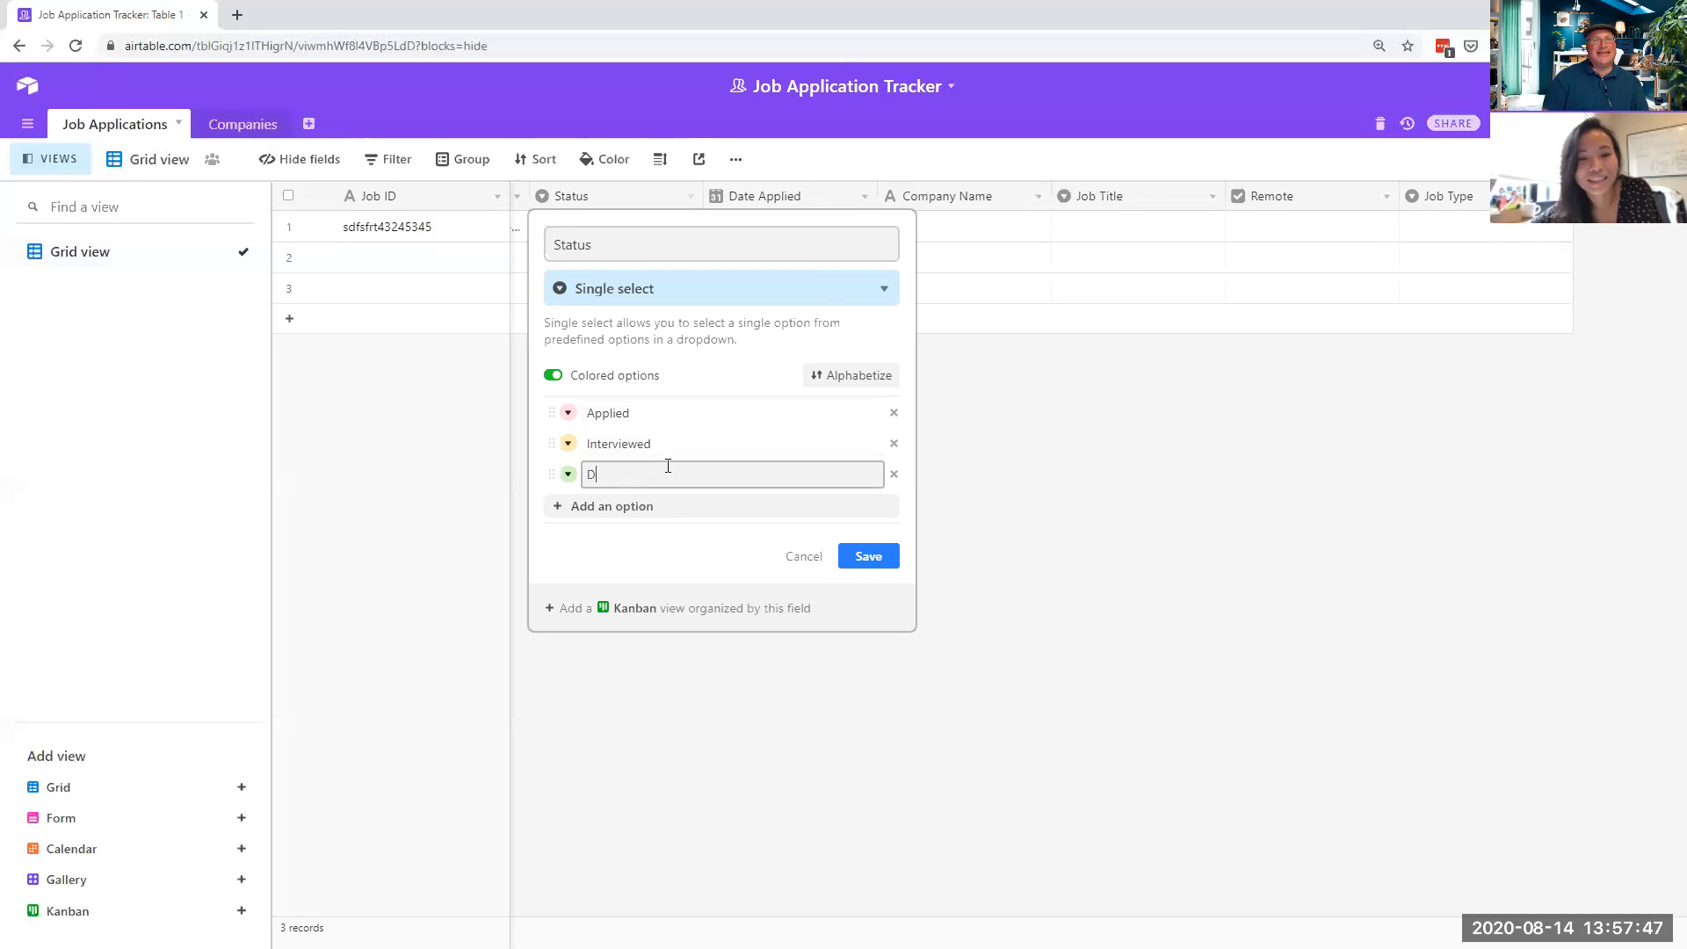
key(BackSpace)
text(R)
text(jecte)
key(BackSpace)
key(BackSpace)
key(BackSpace)
key(BackSpace)
text(ec)
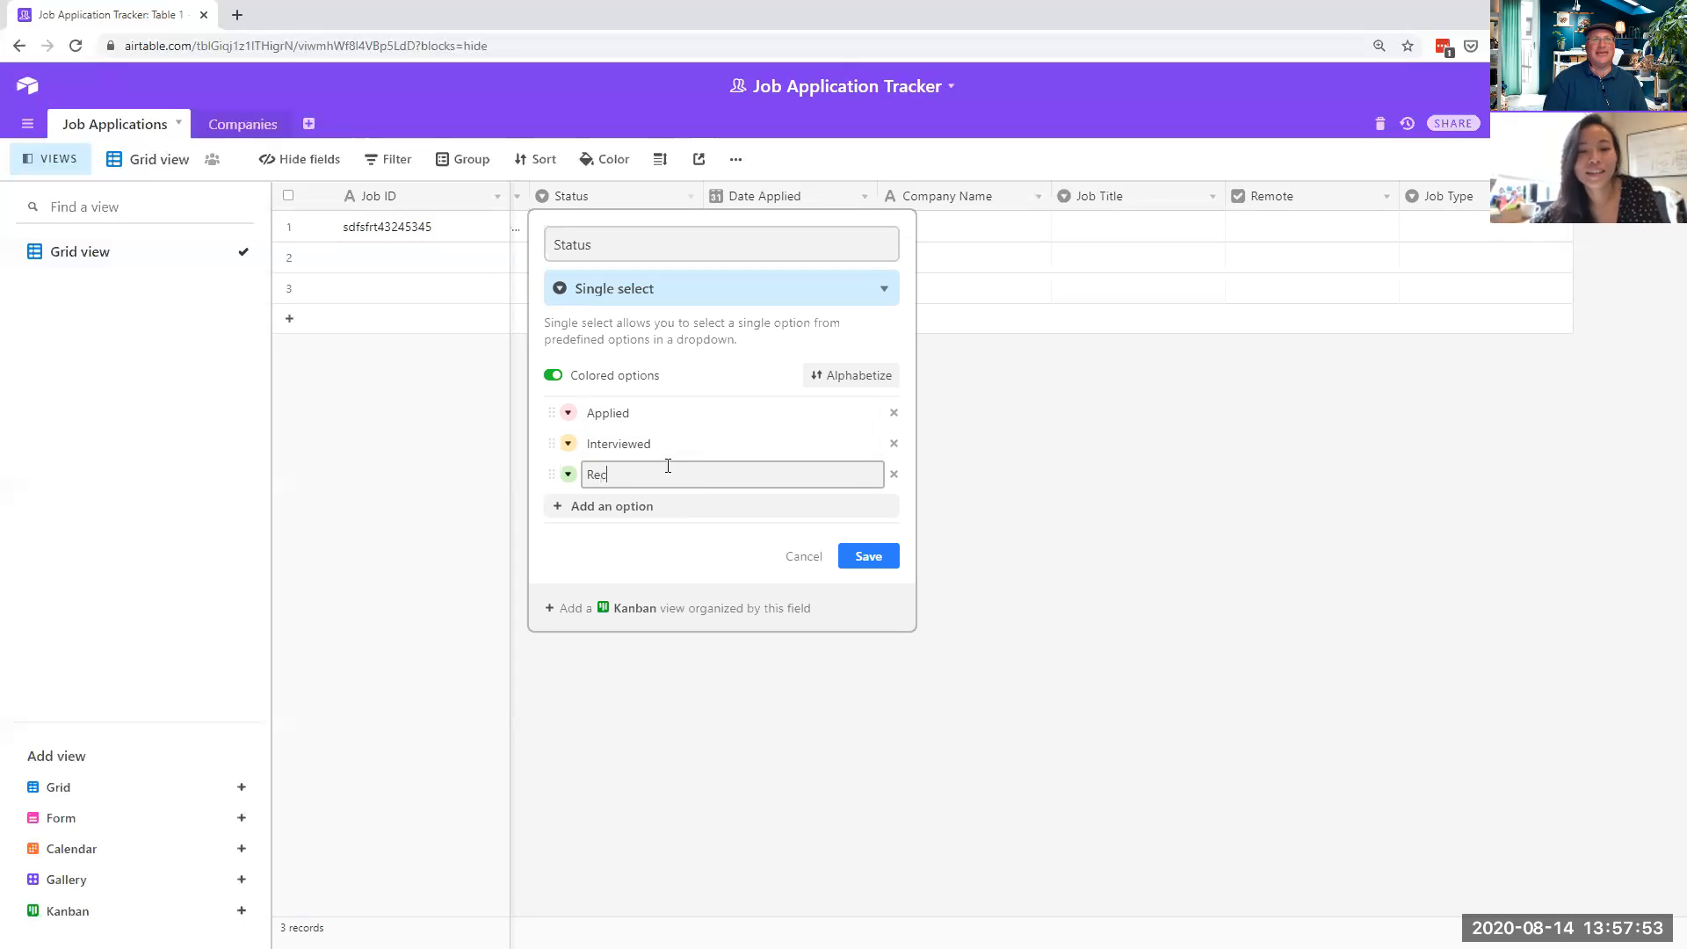
text(jected)
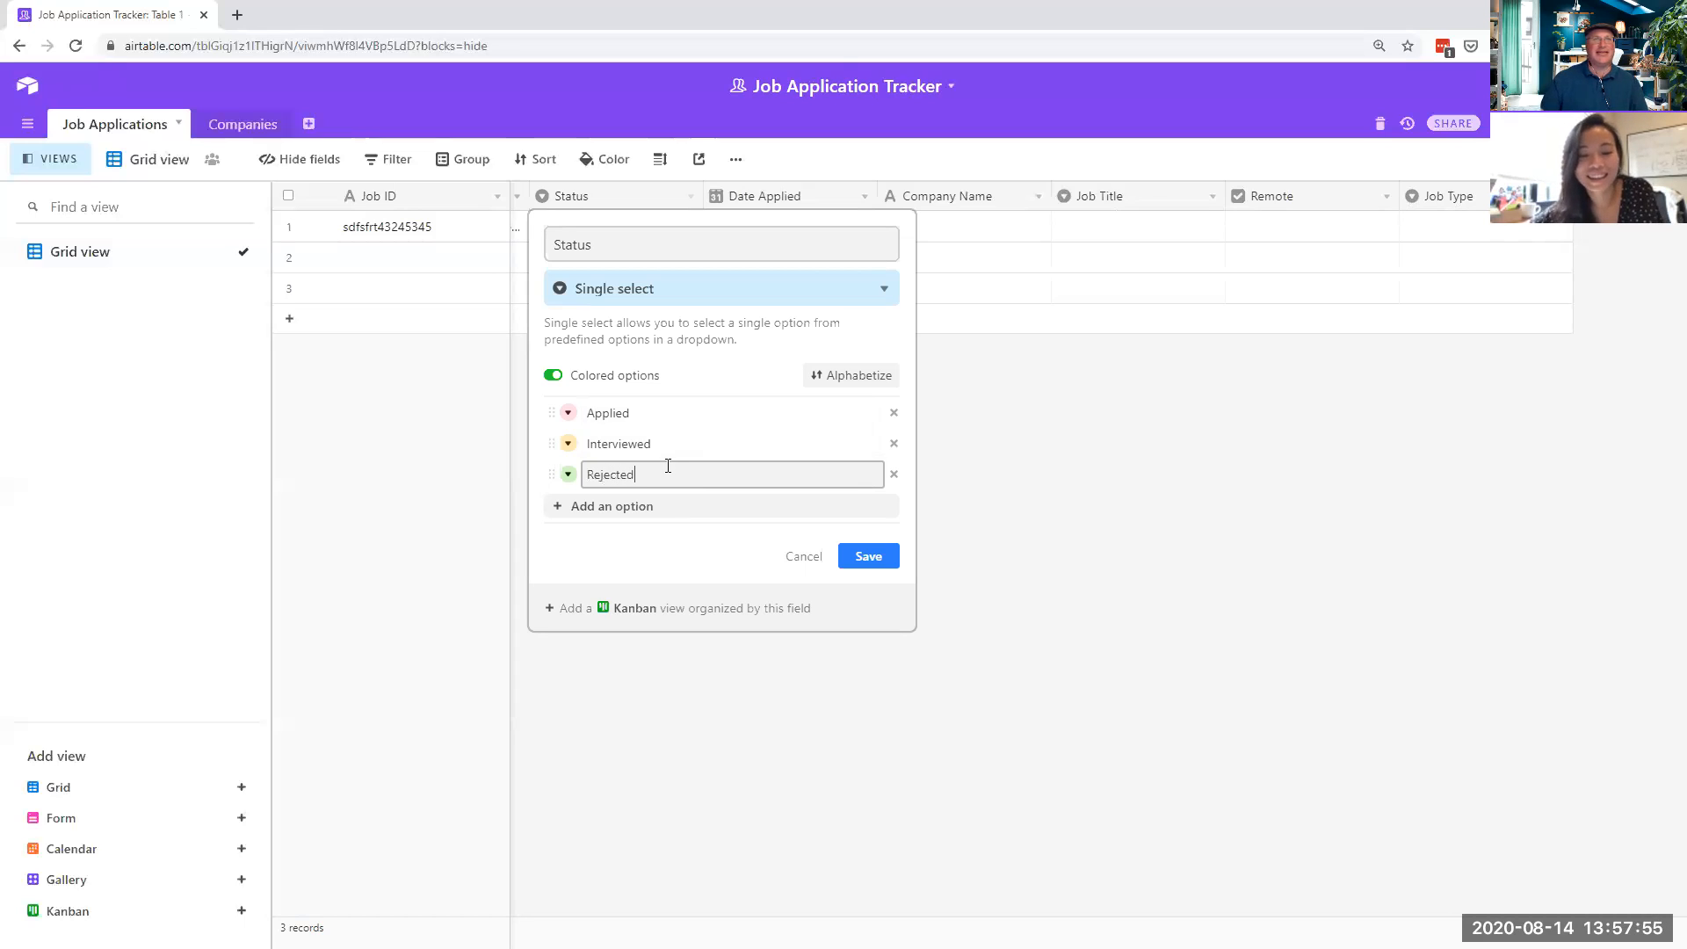
- Add a fourth choice and correct 'Offerered' to 'Offered'
click(596, 517)
text(Of)
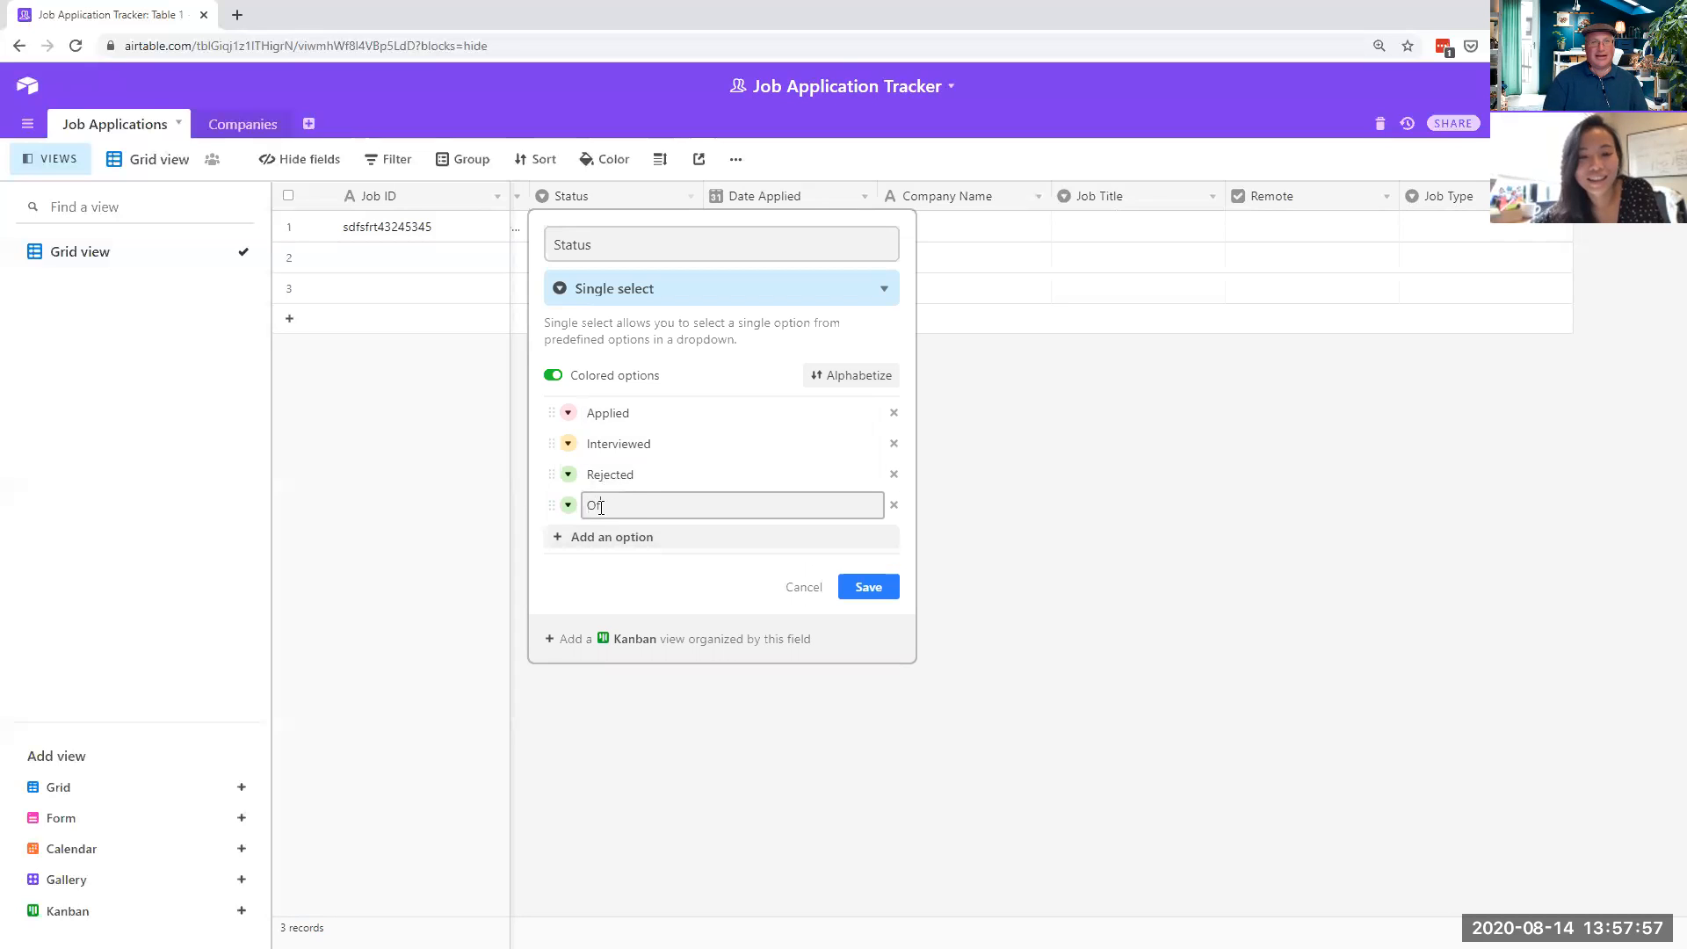
text(ferer)
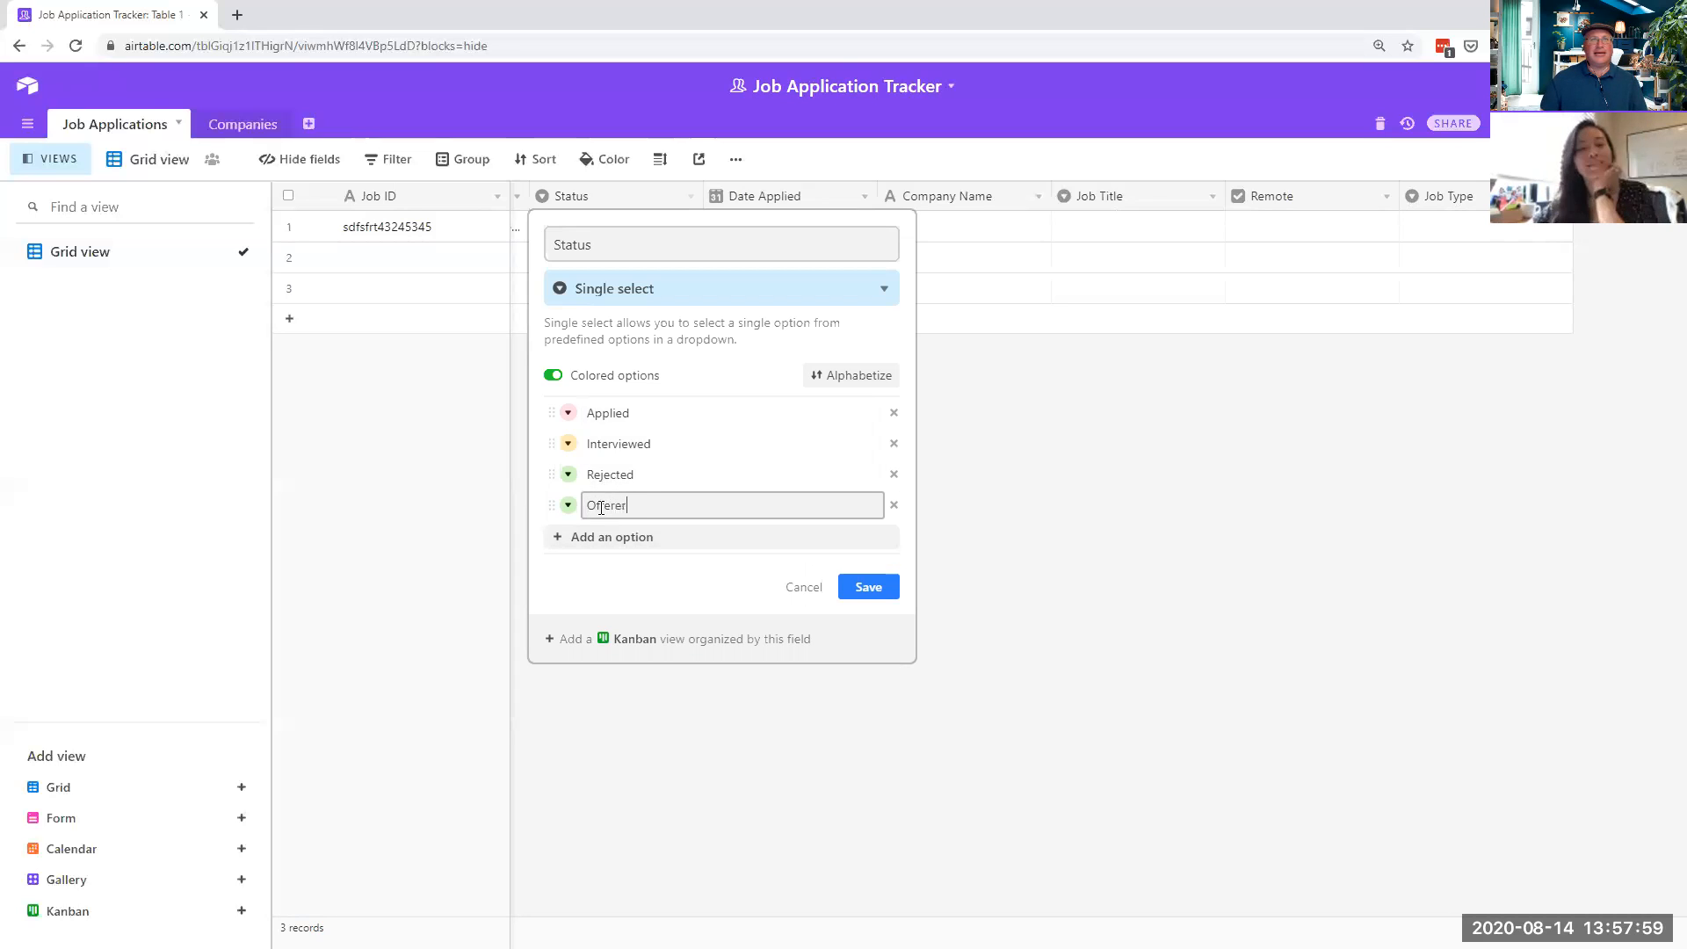
text(ed)
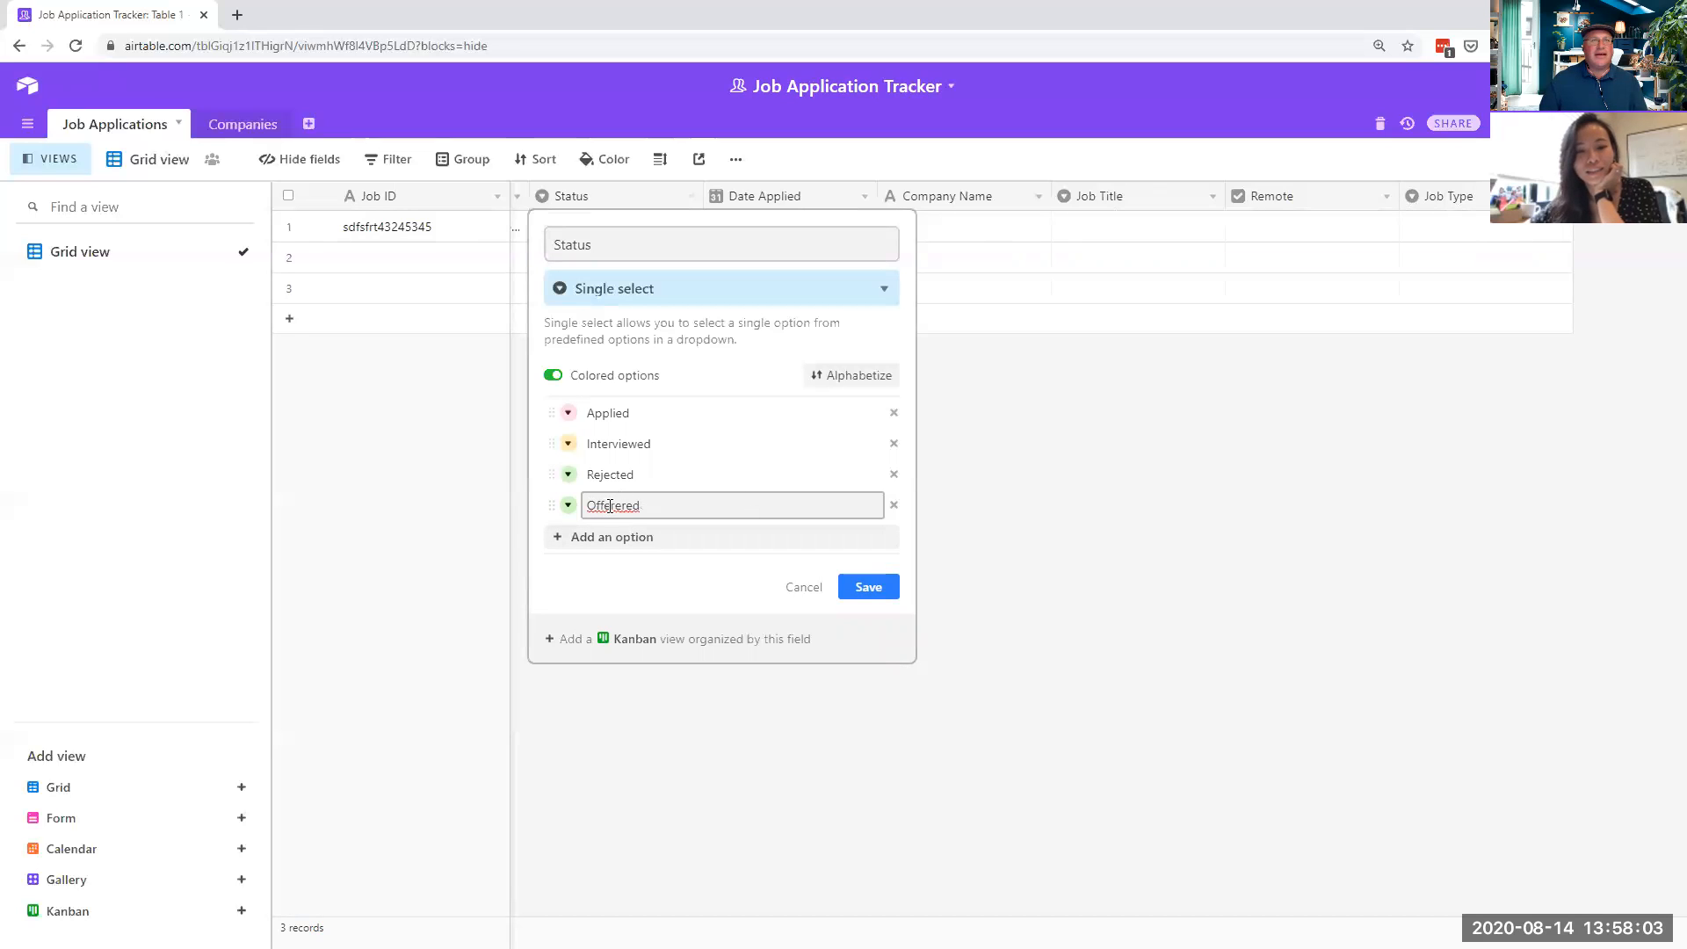
drag(616, 505, 622, 506)
key(BackSpace)
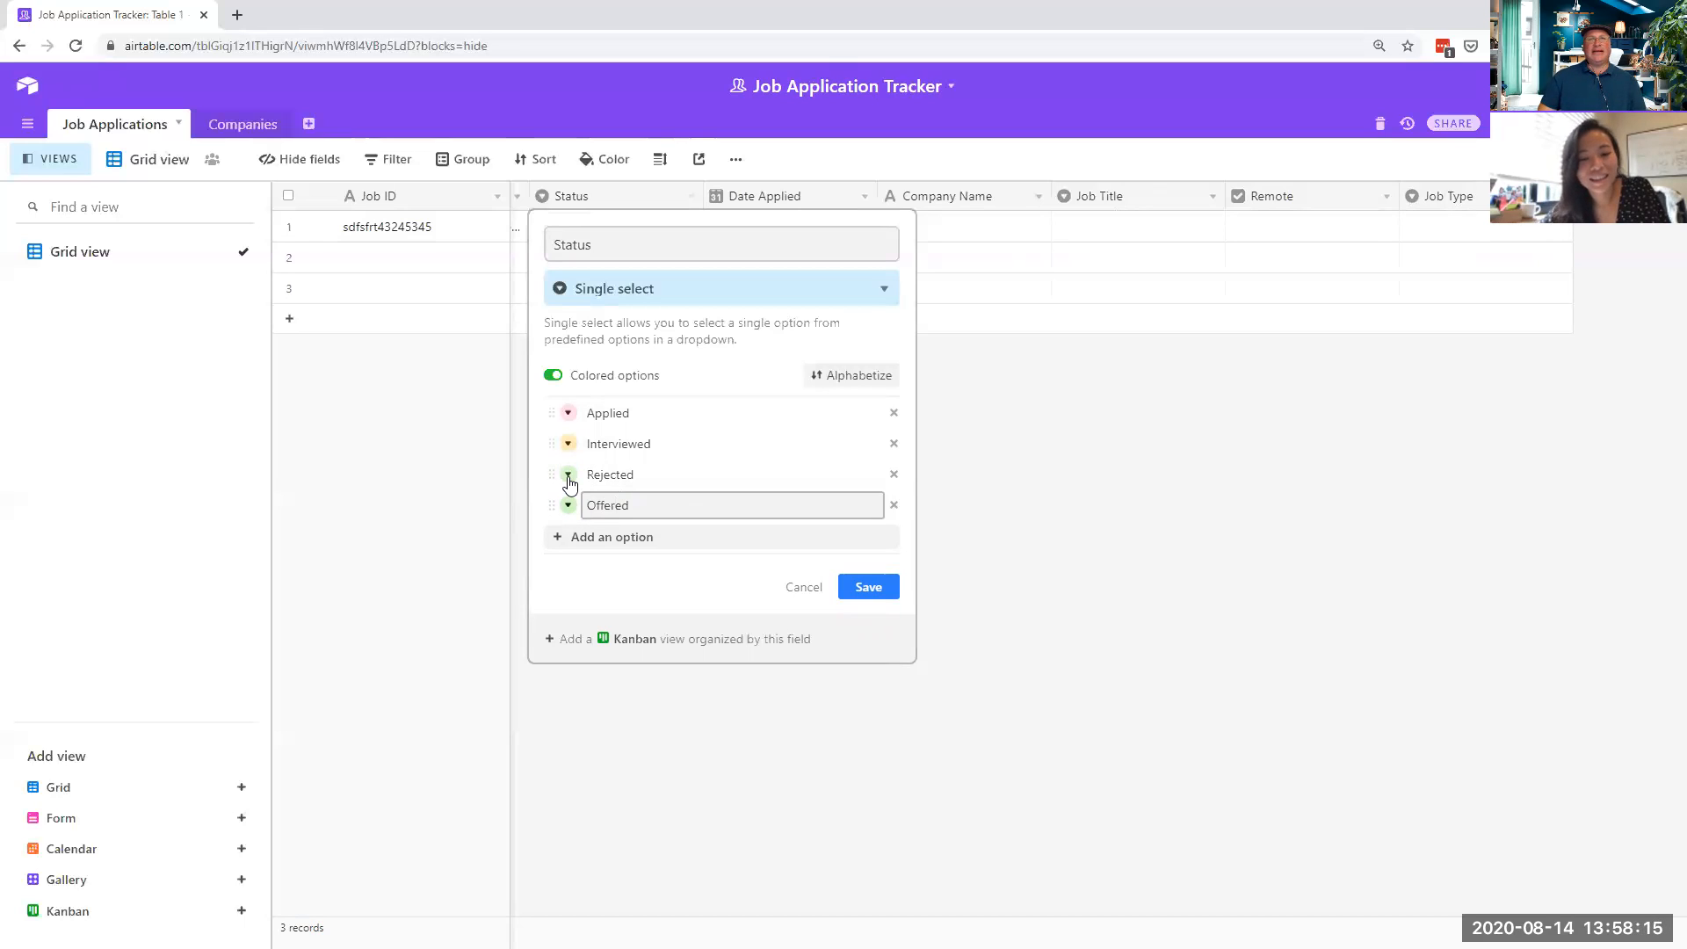
- Colour the Rejected option dark red and the Offered option dark green
click(600, 474)
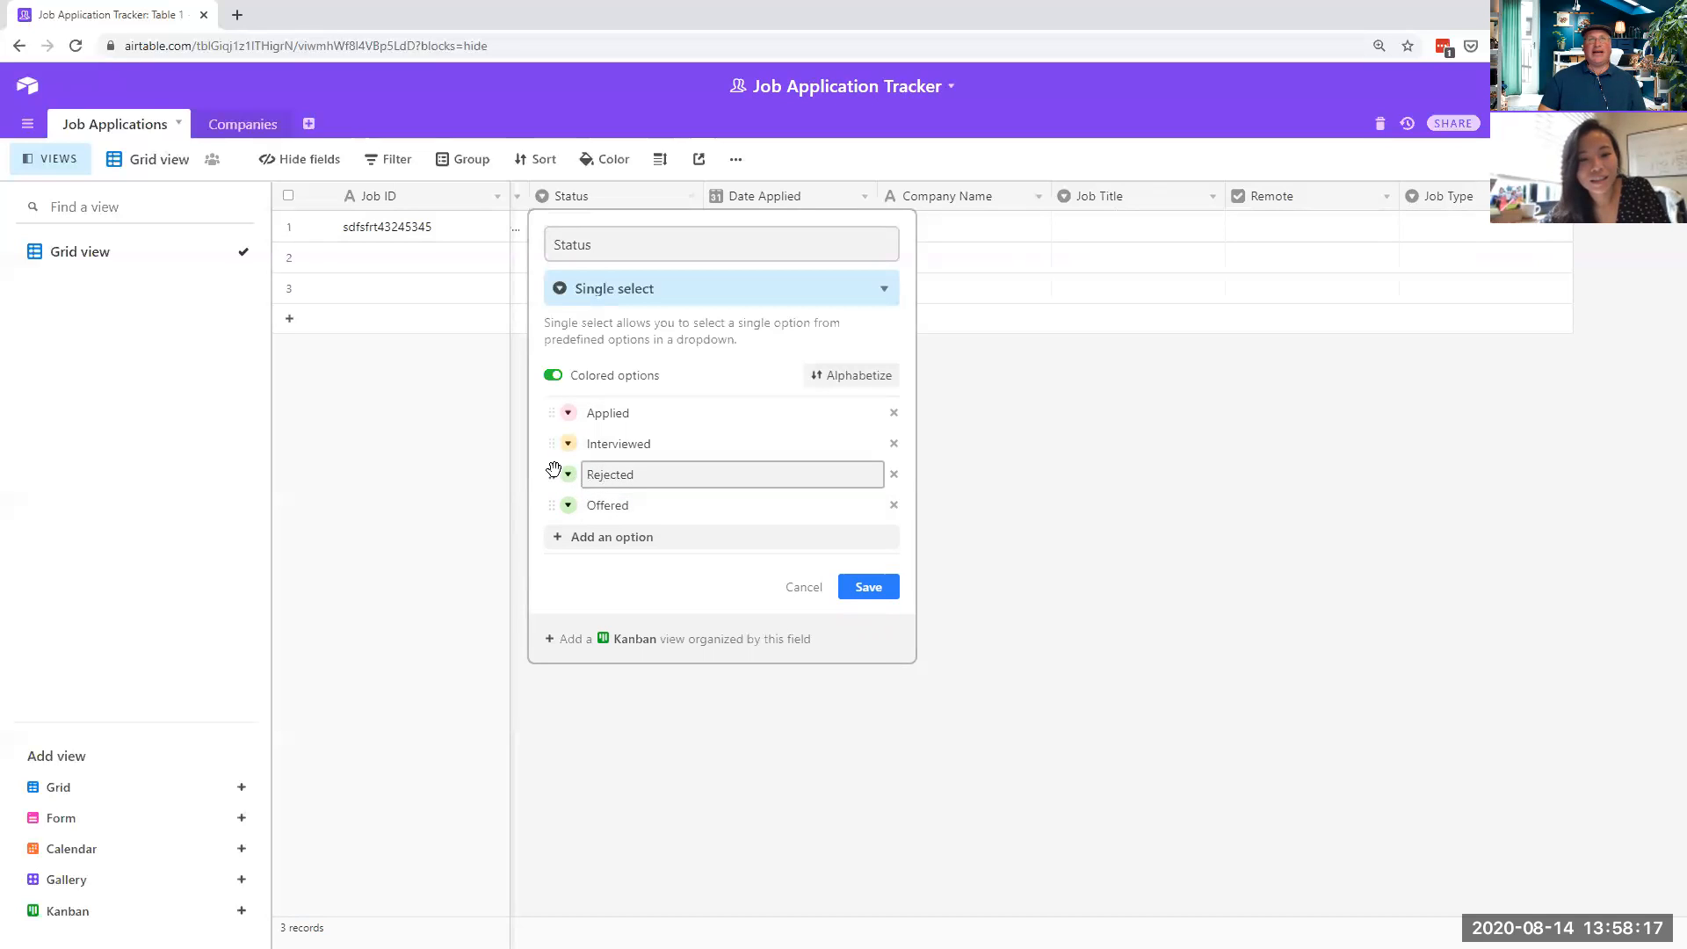
click(569, 474)
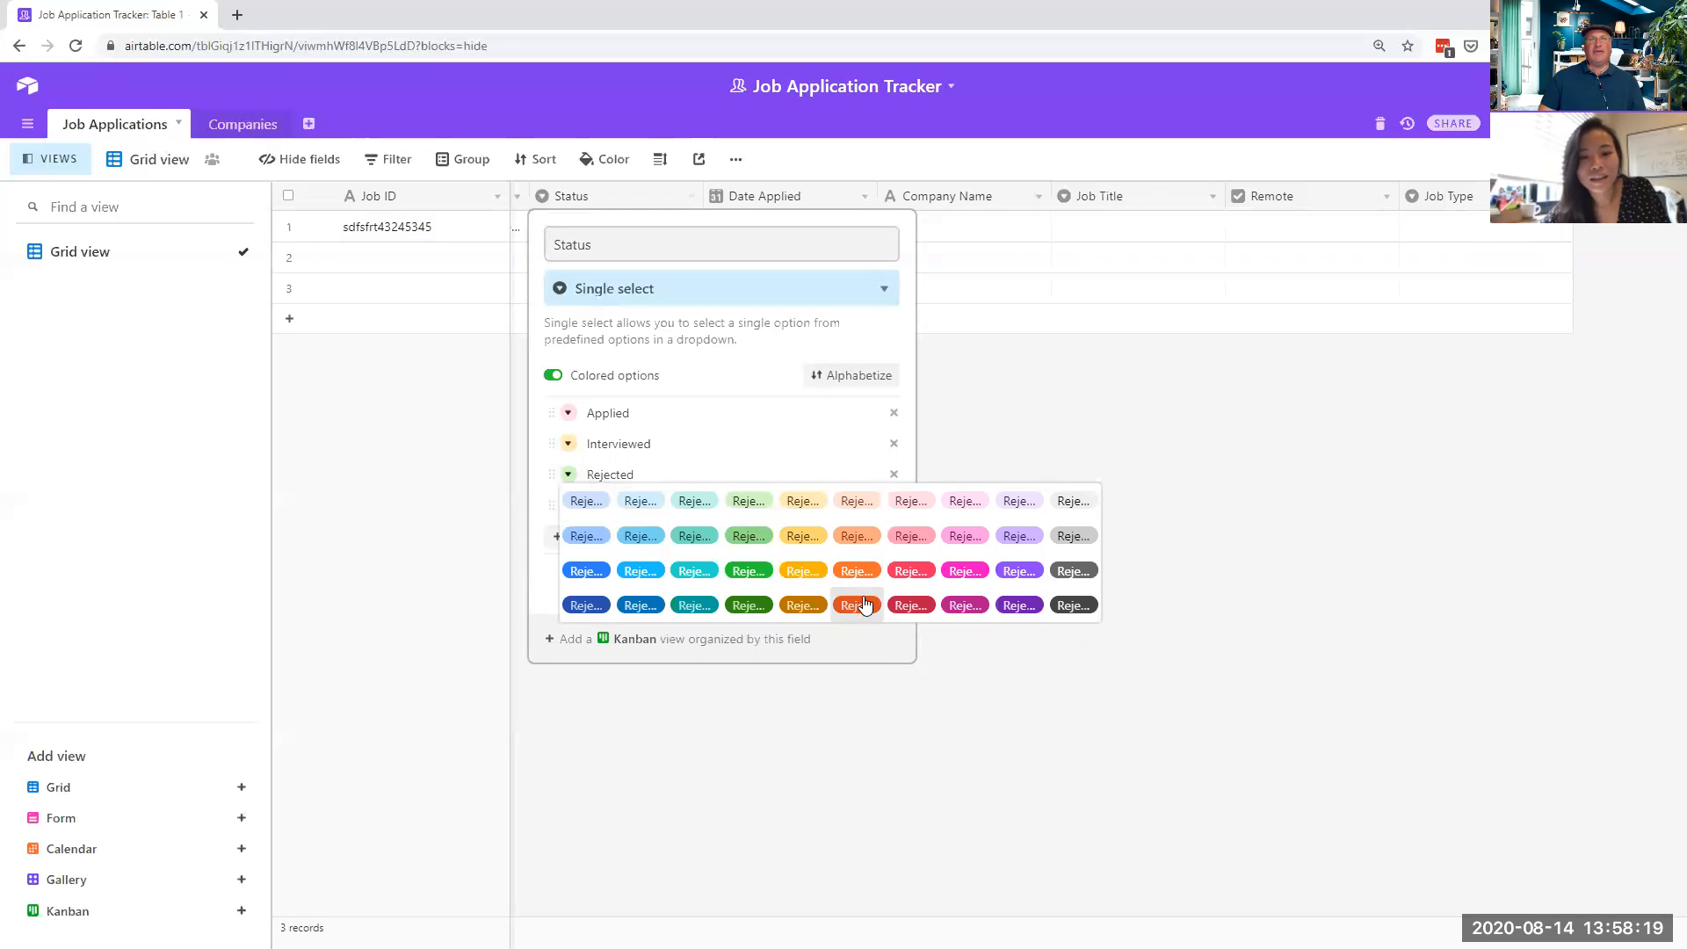
click(912, 605)
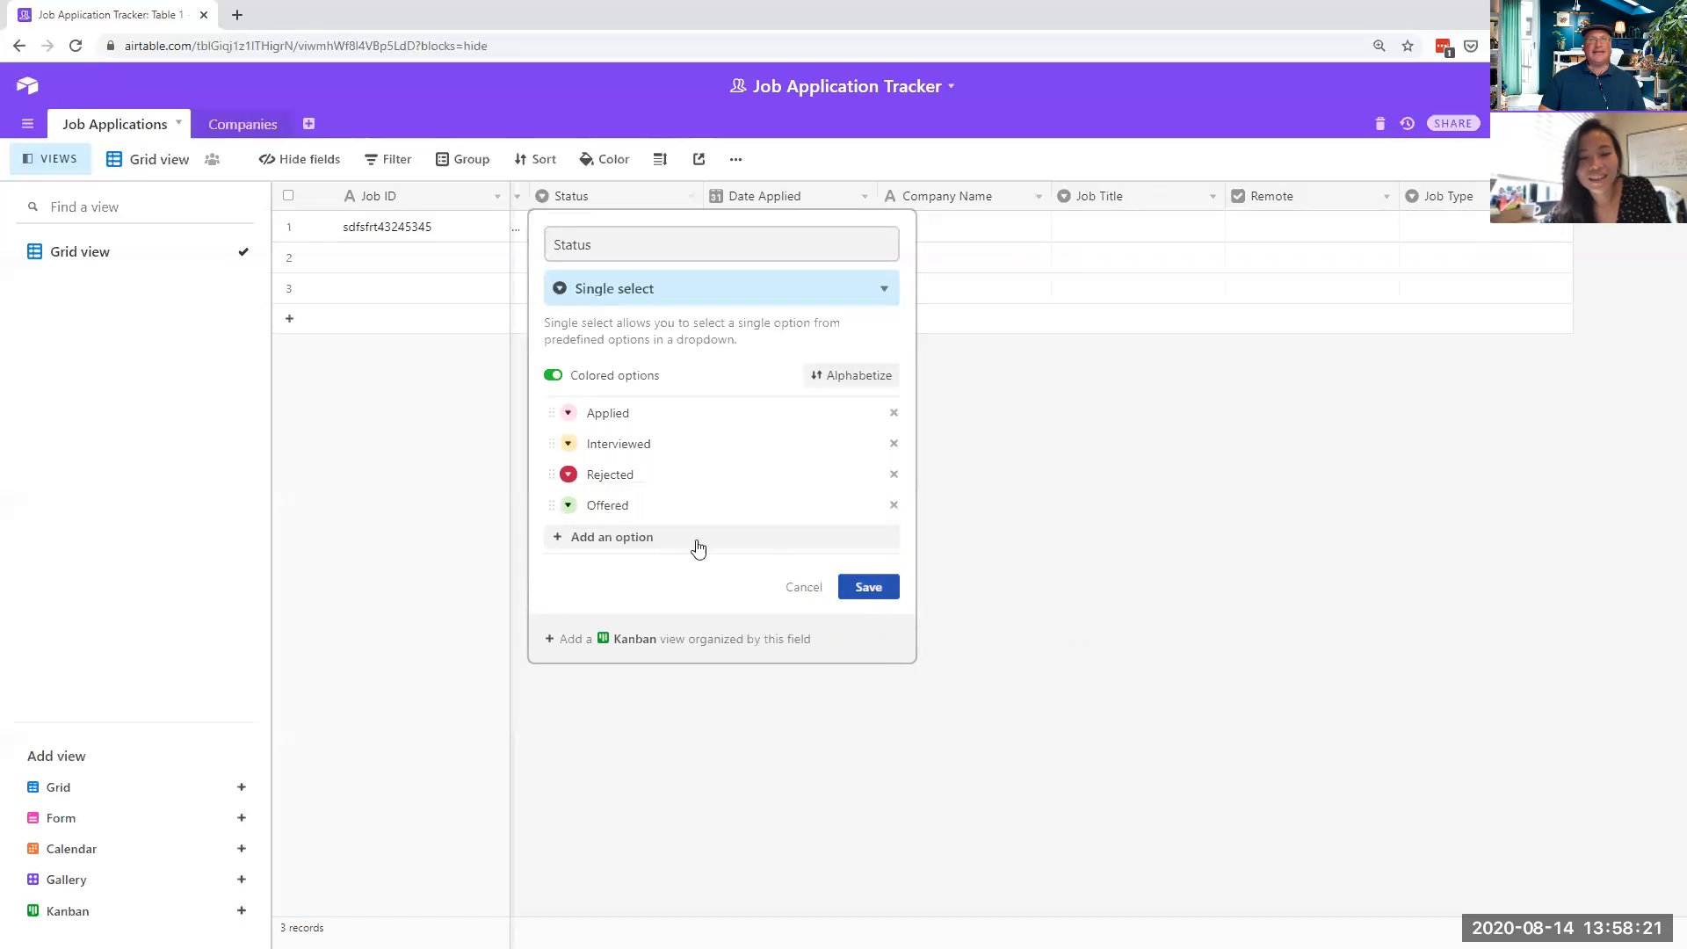
click(569, 506)
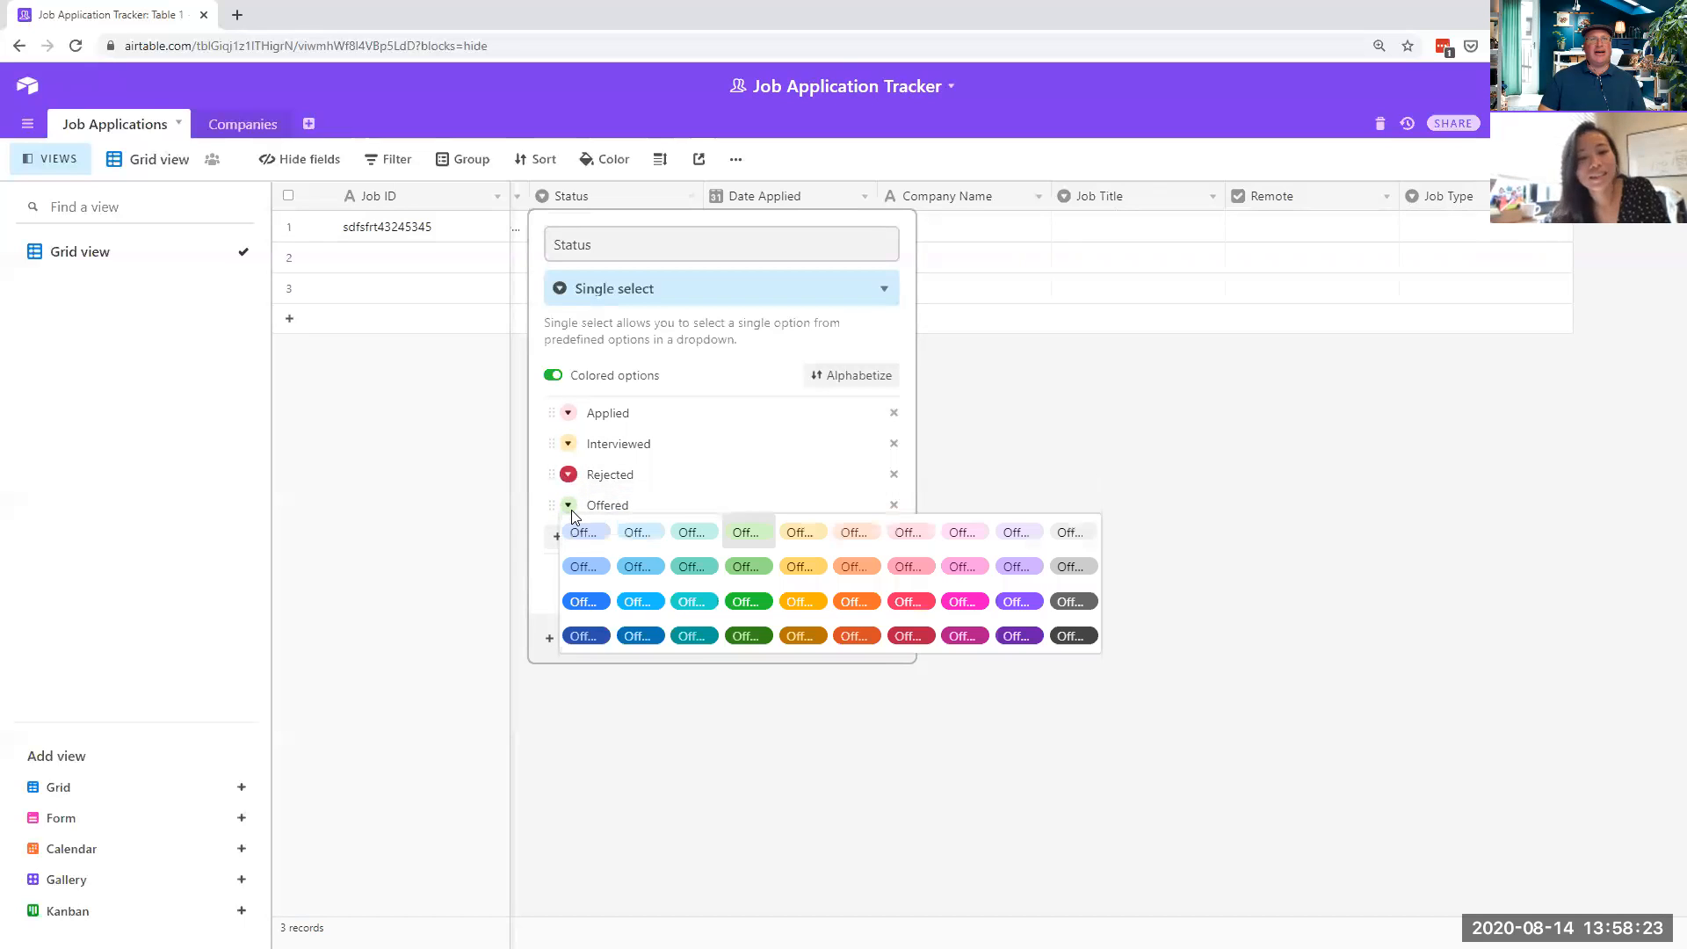
click(754, 638)
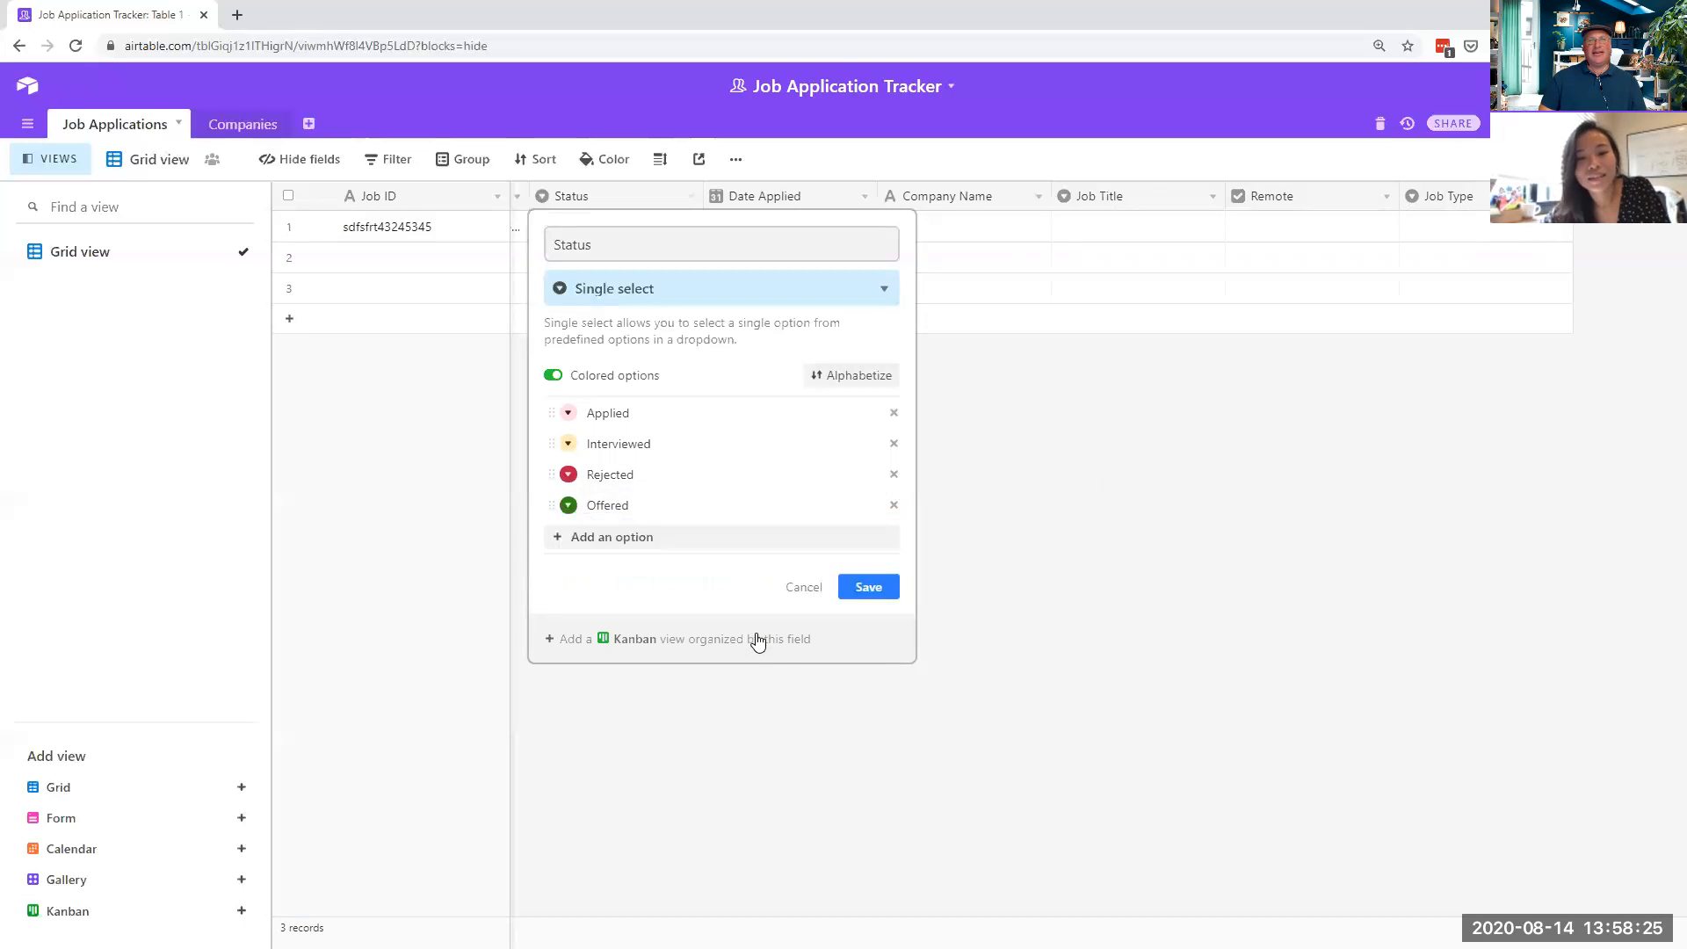
- Make Applied light blue and save the Status field
click(571, 418)
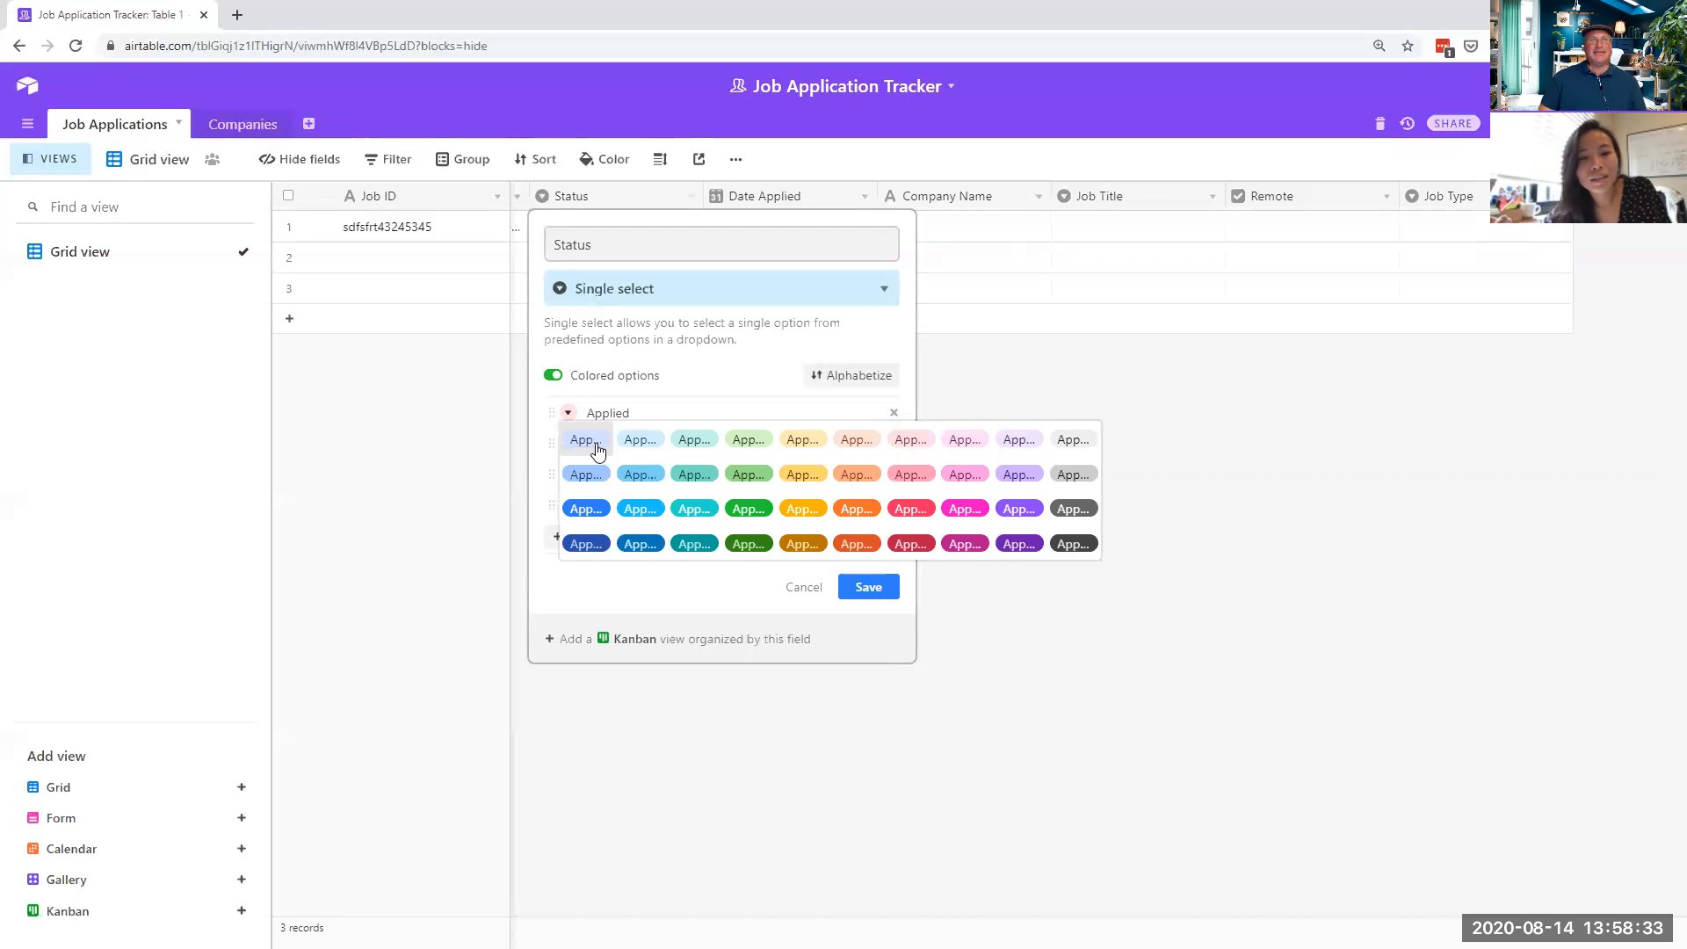
click(638, 441)
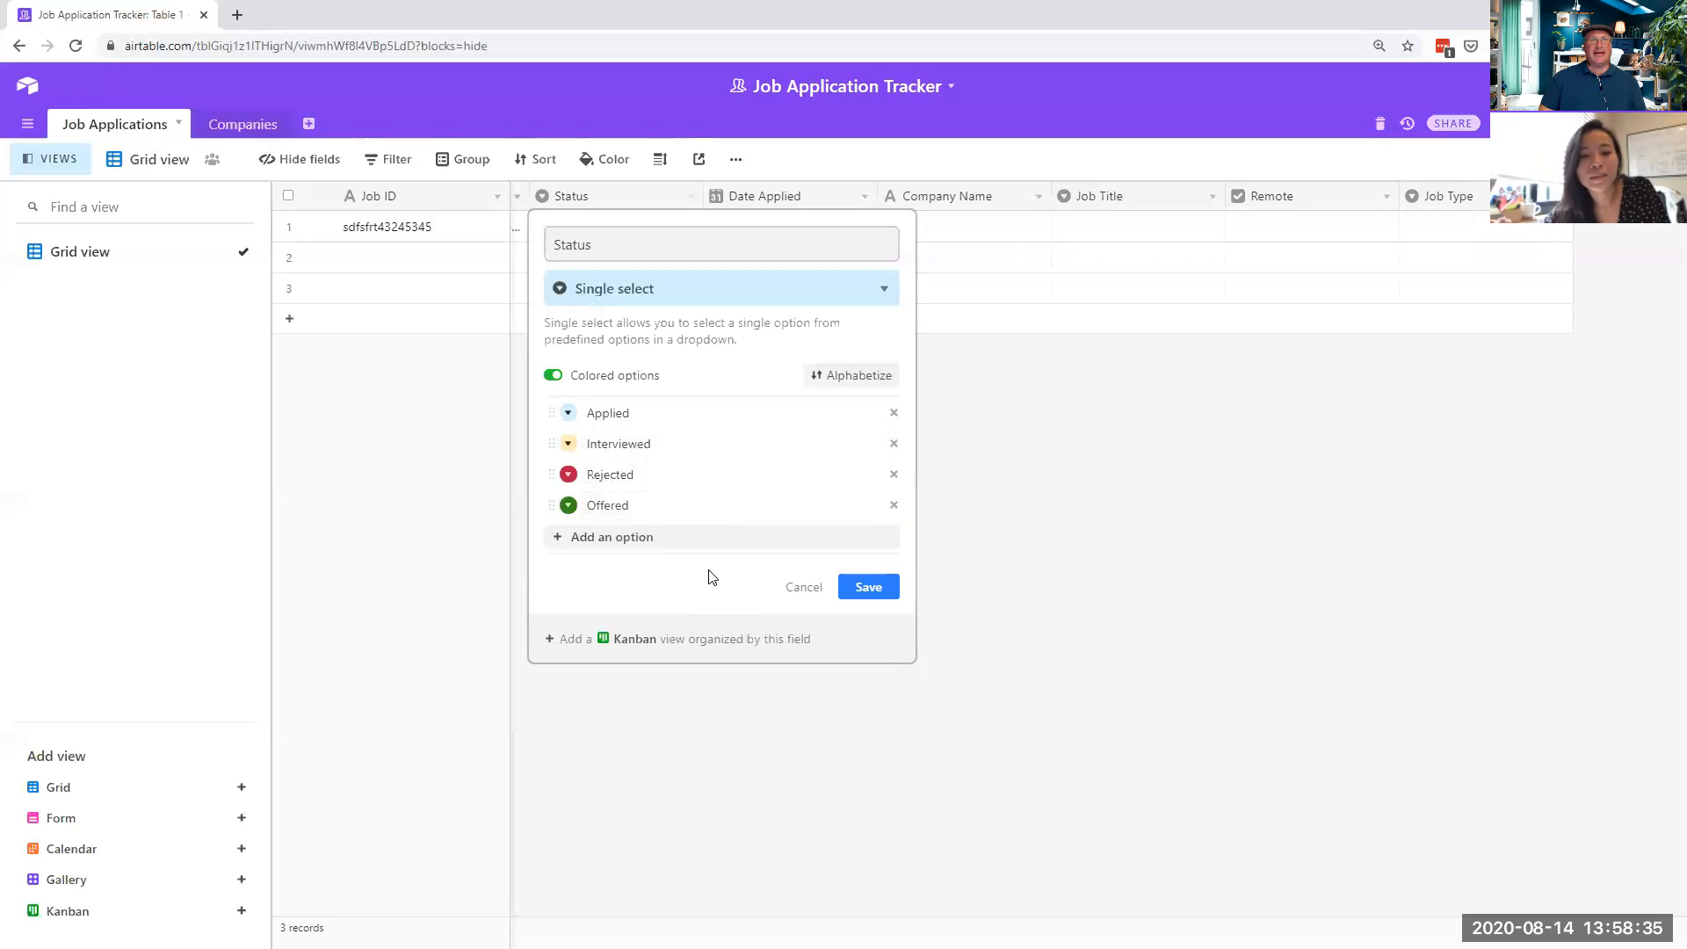
click(859, 595)
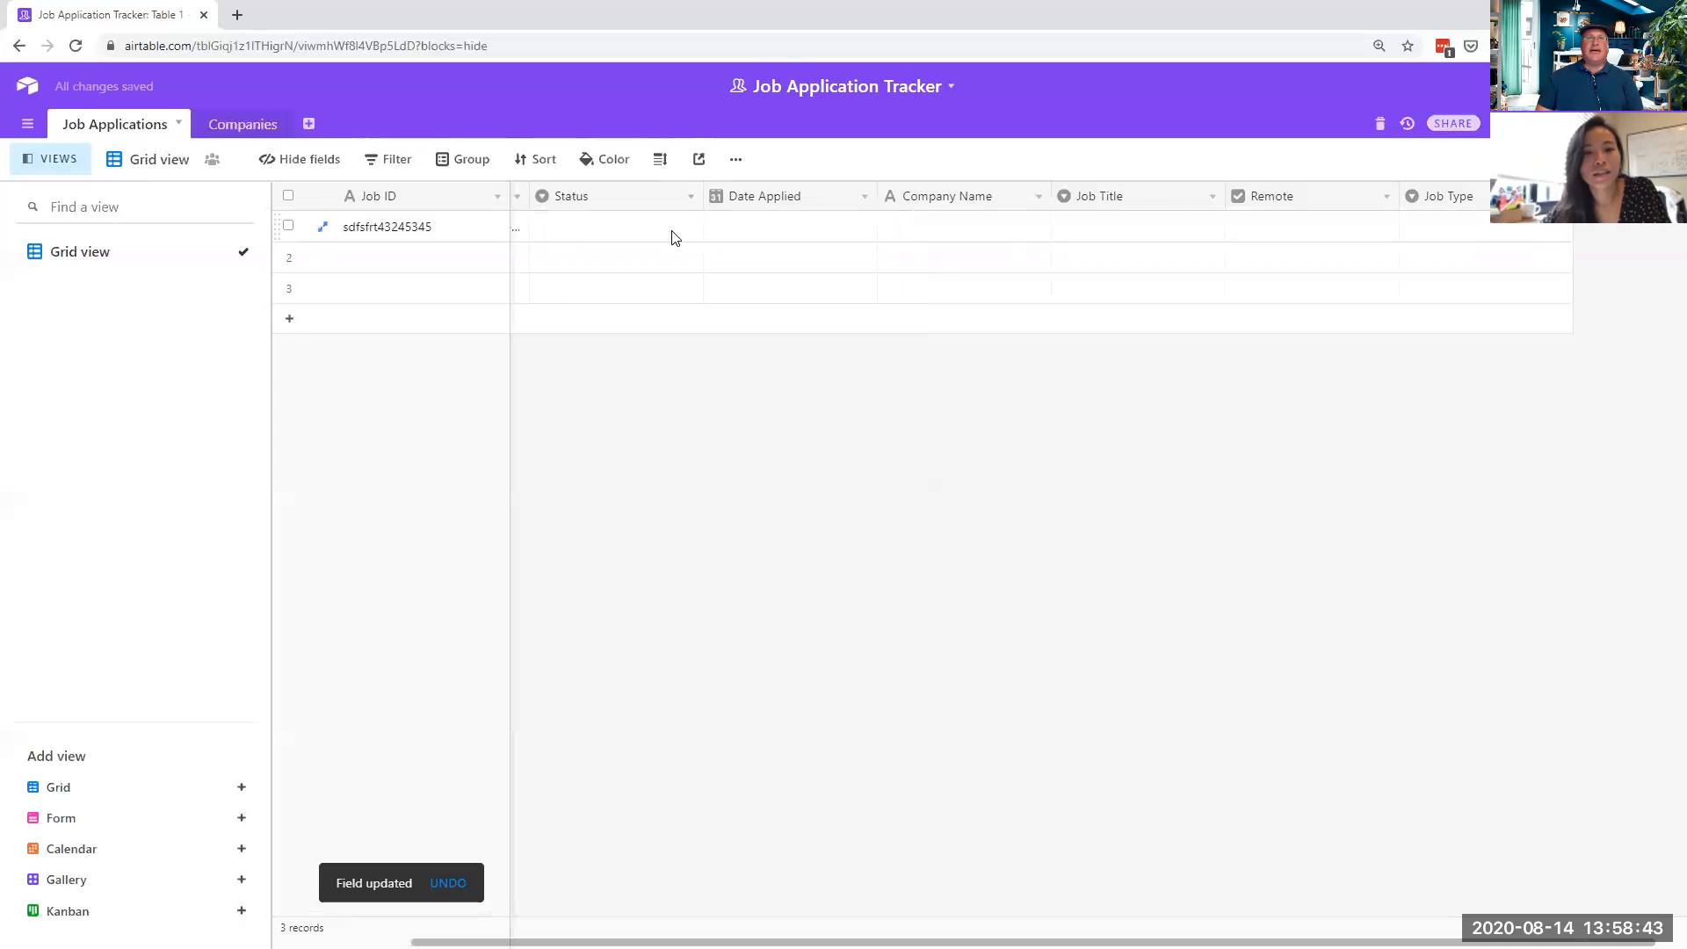
- Pick August 7 in row 1's Date Applied calendar, giving 8/7/2020
click(822, 227)
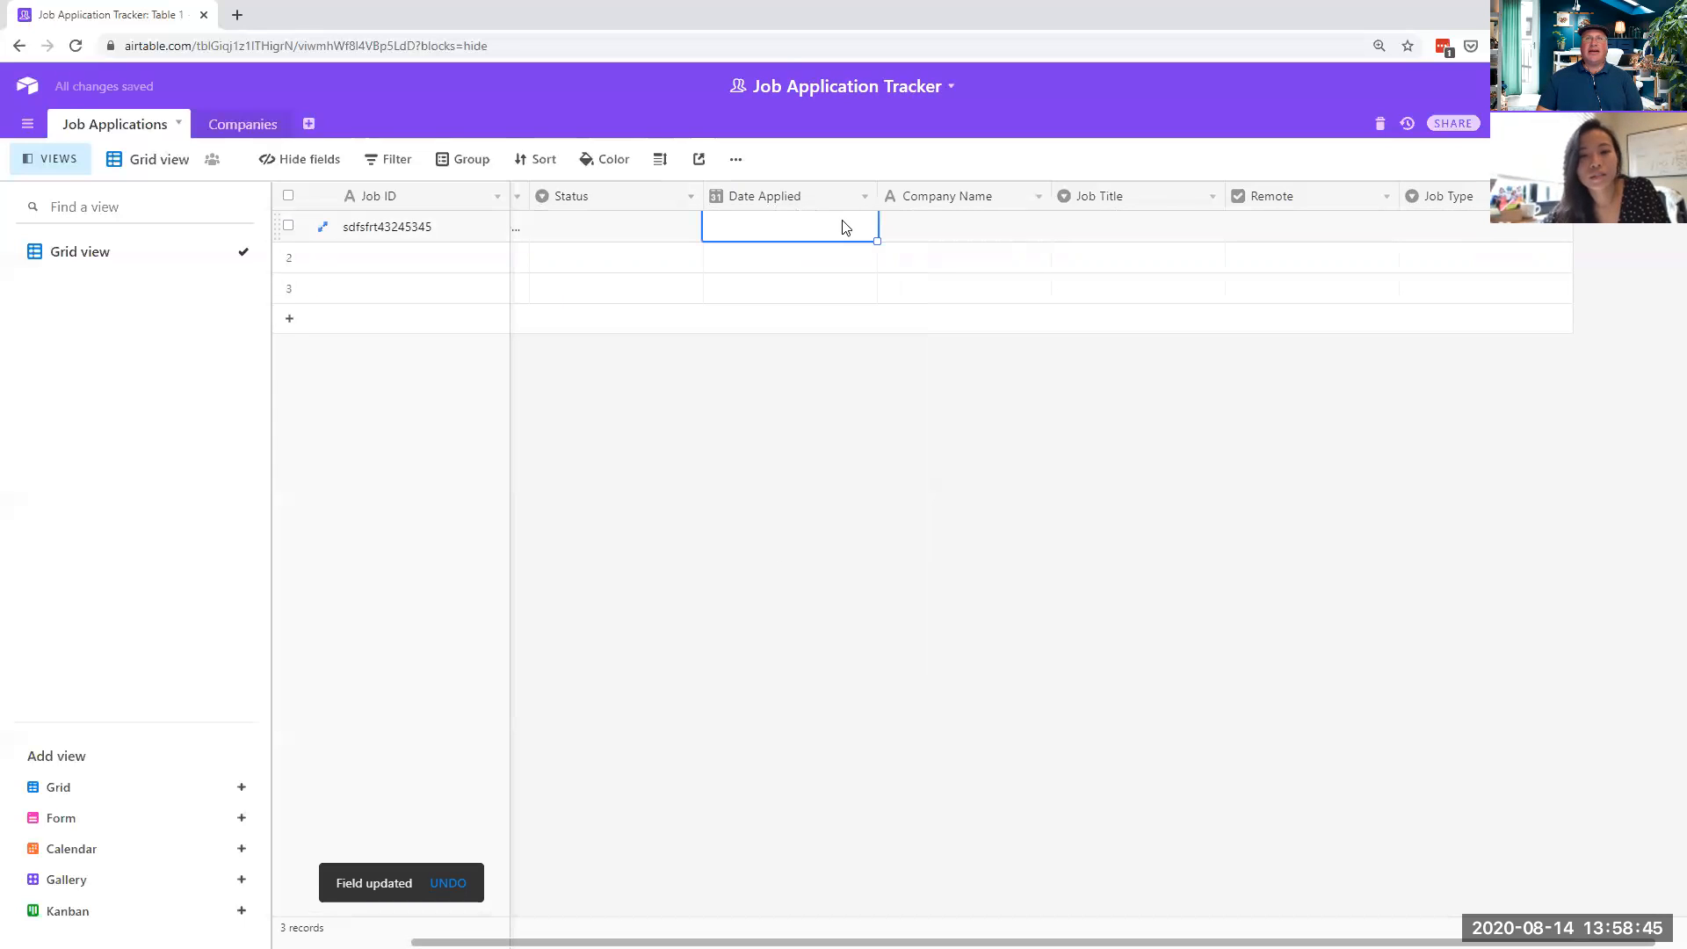
click(865, 196)
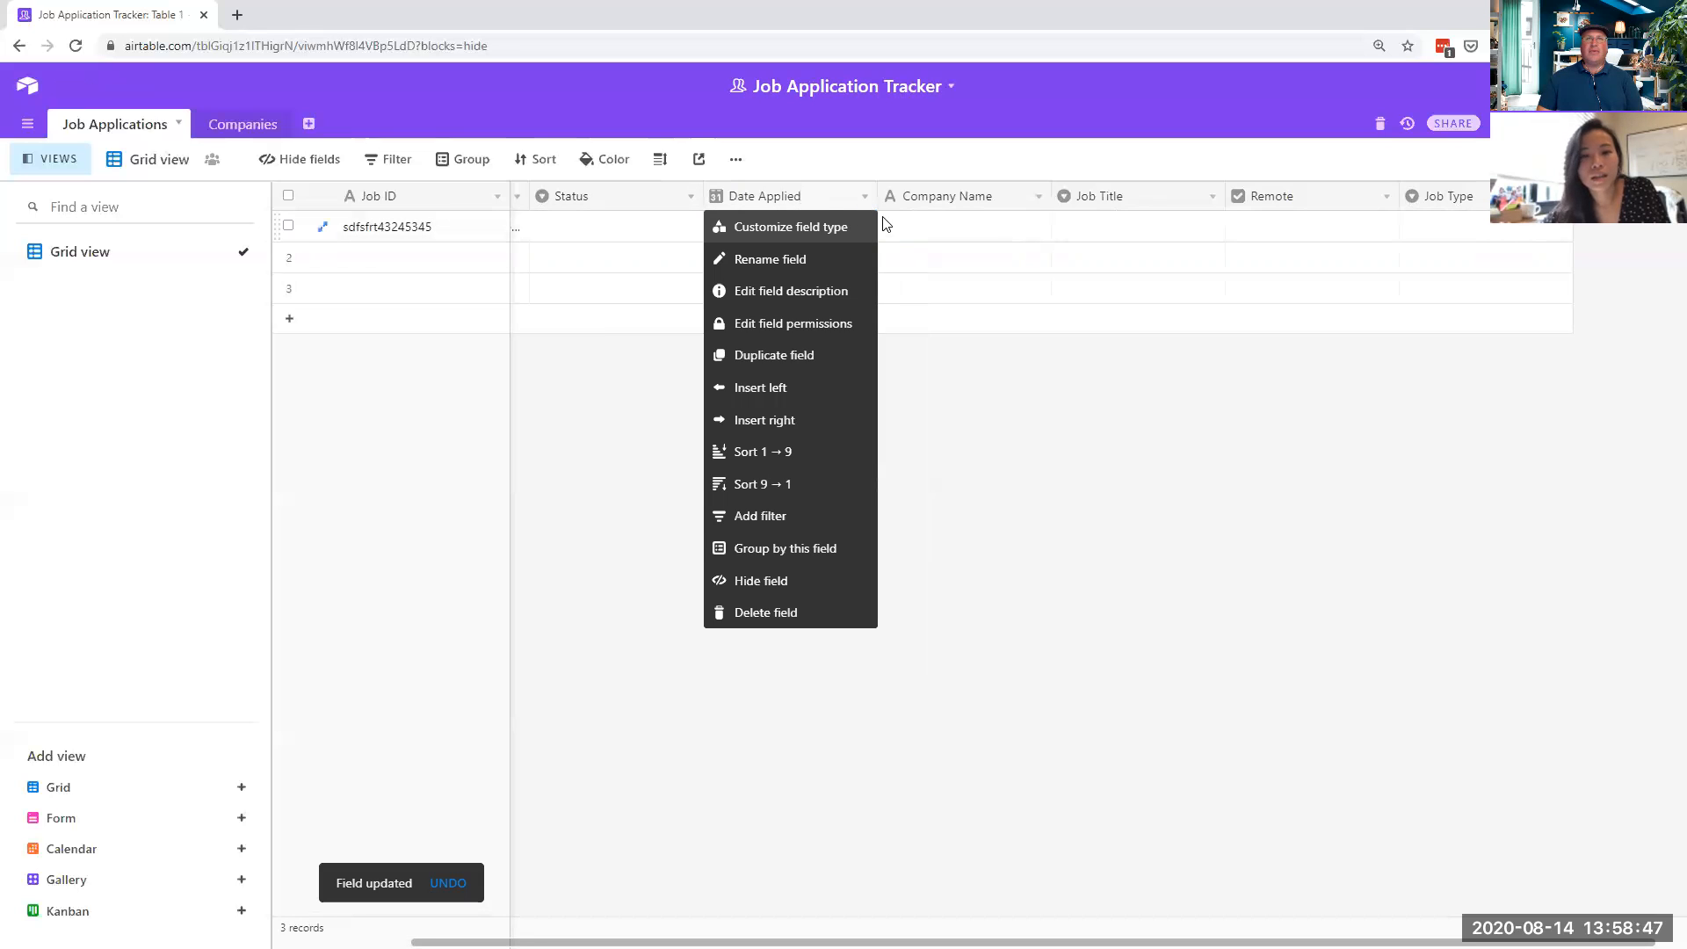
click(946, 234)
click(810, 235)
click(808, 231)
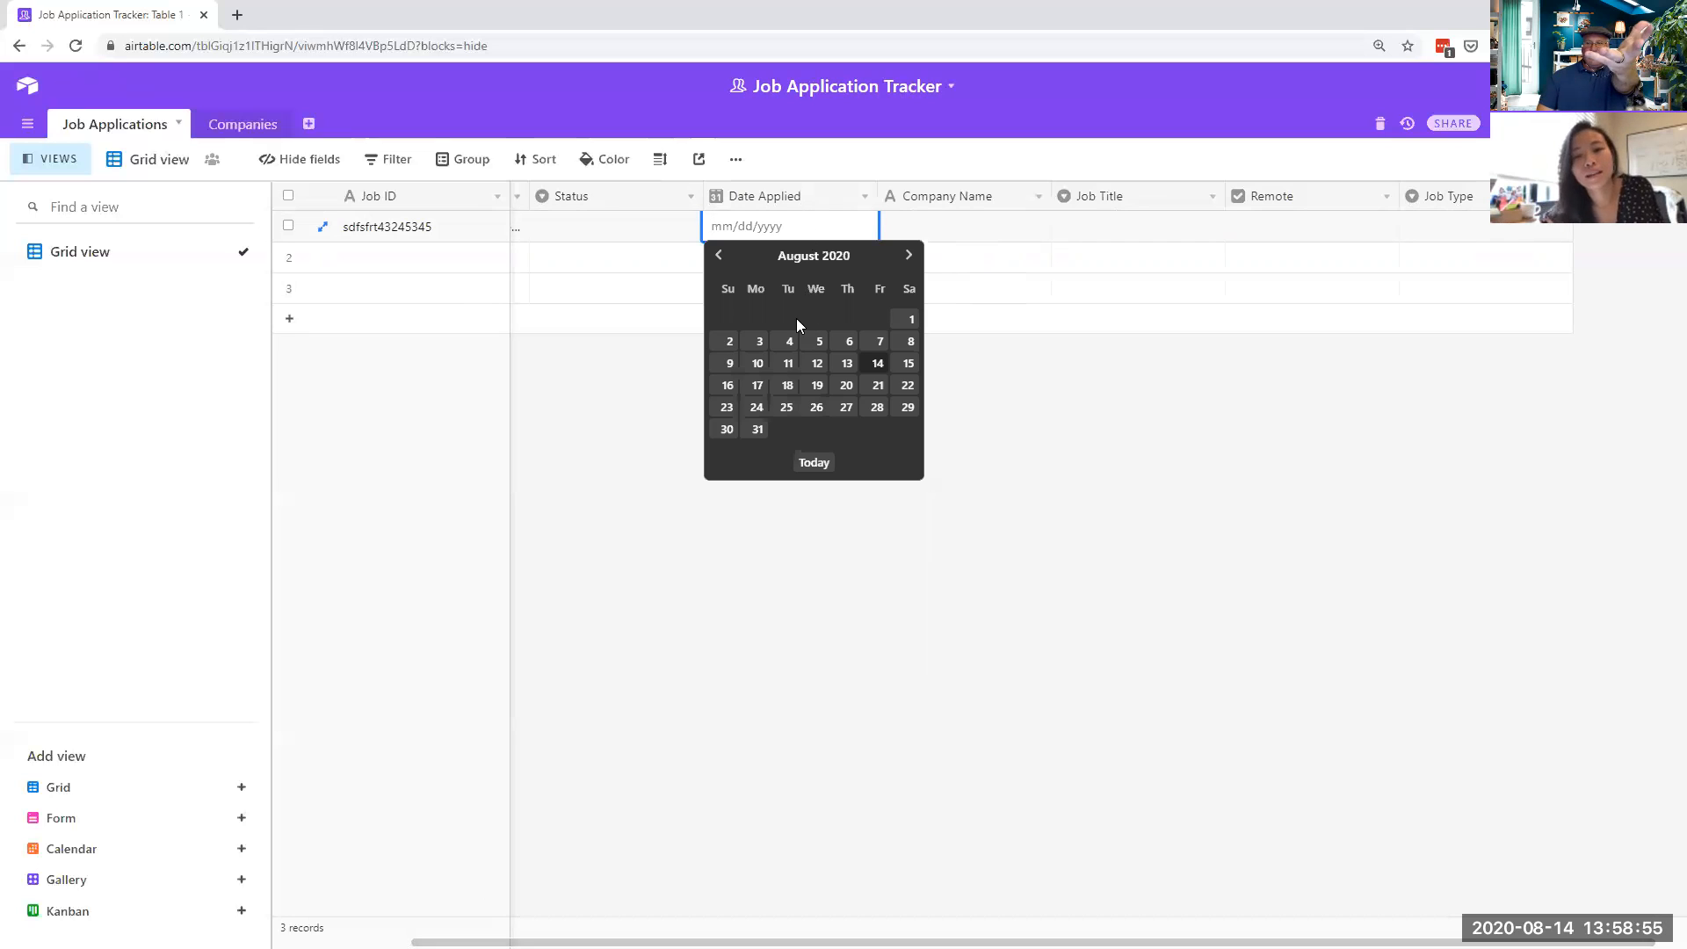
click(877, 341)
click(974, 240)
click(976, 238)
- Enter 'Super Important Company Inc.' as row 1's Company Name and widen that column
text(Super Important Company )
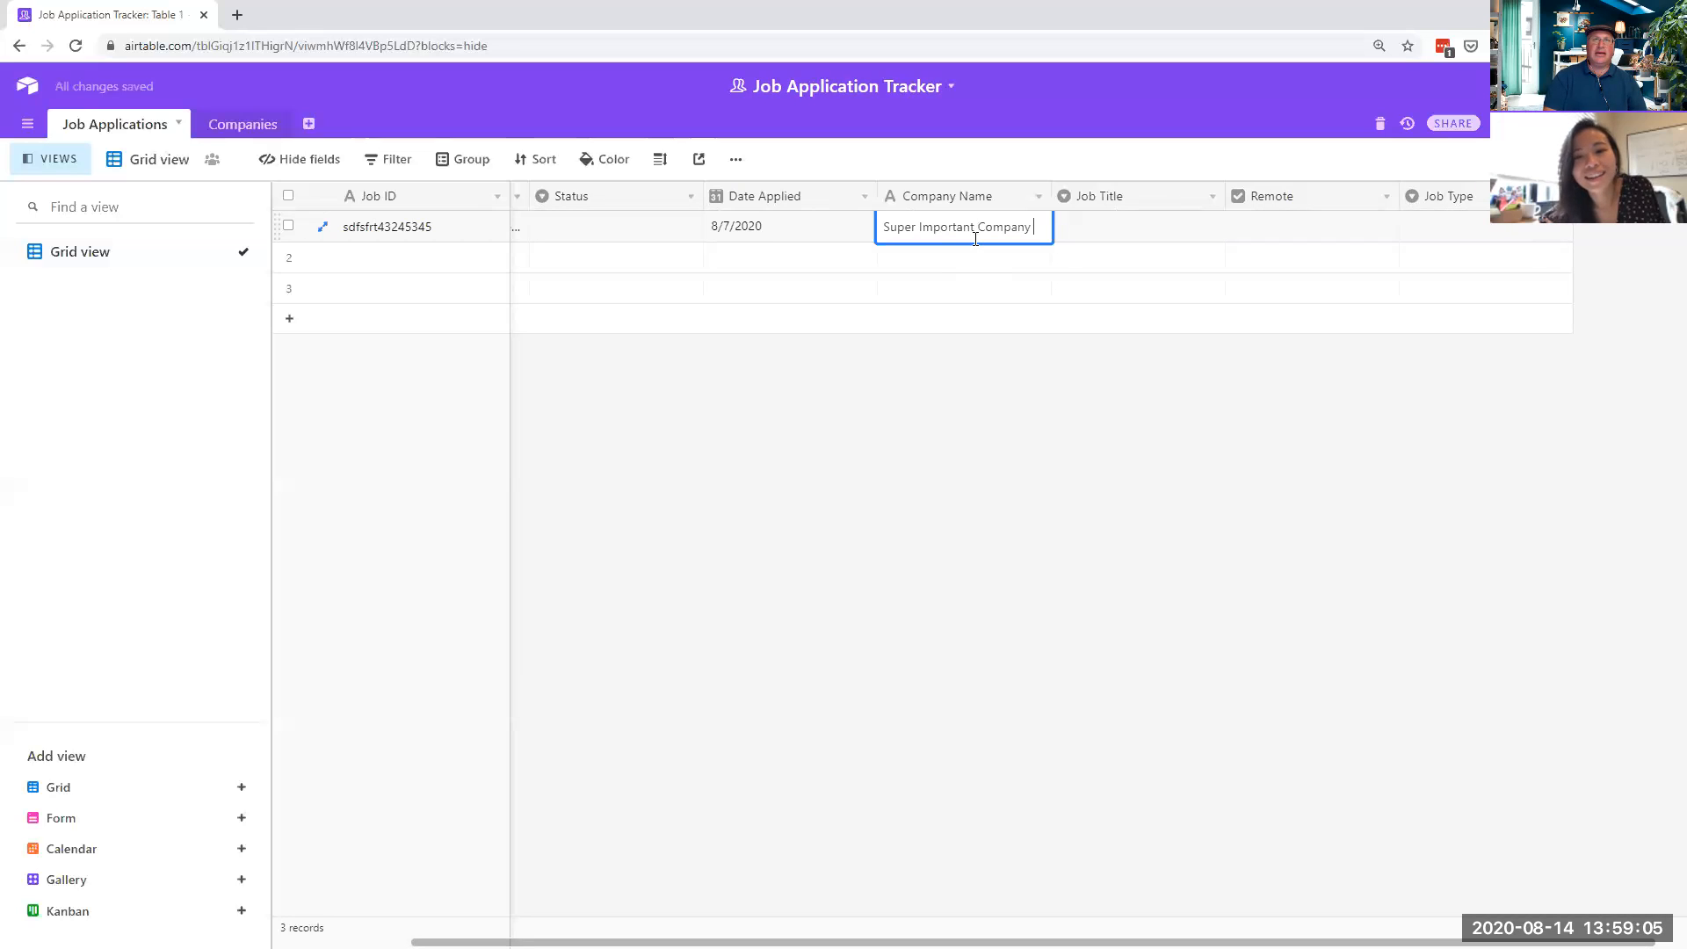
text(Inc.)
click(987, 259)
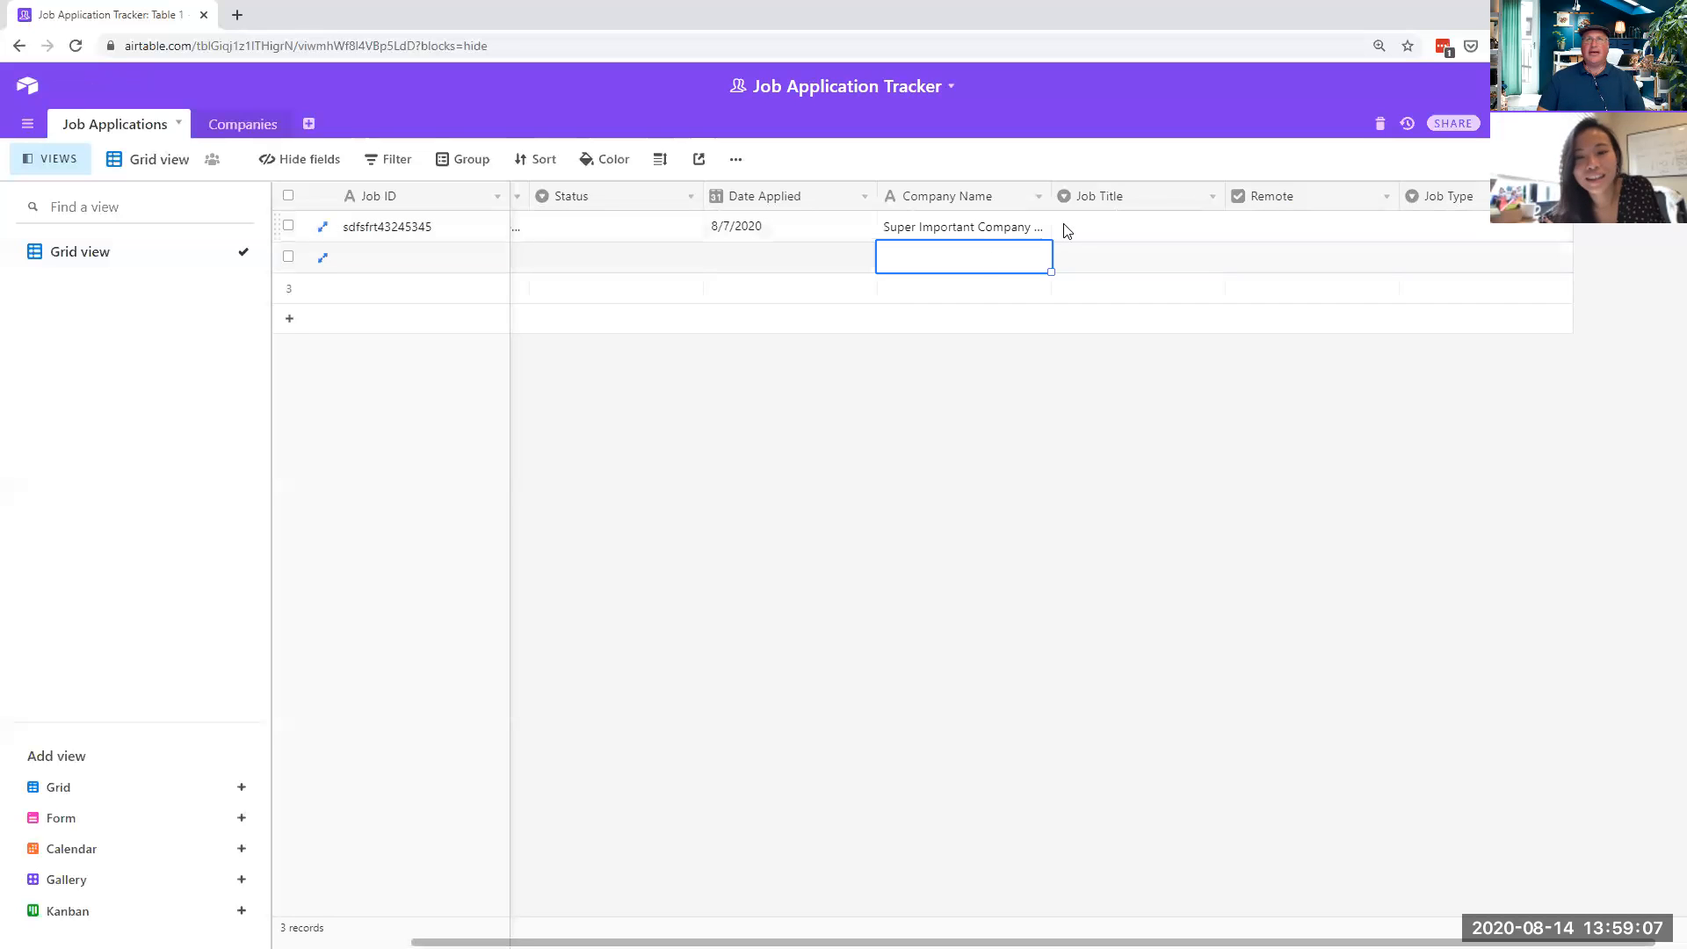
drag(1052, 196, 1092, 200)
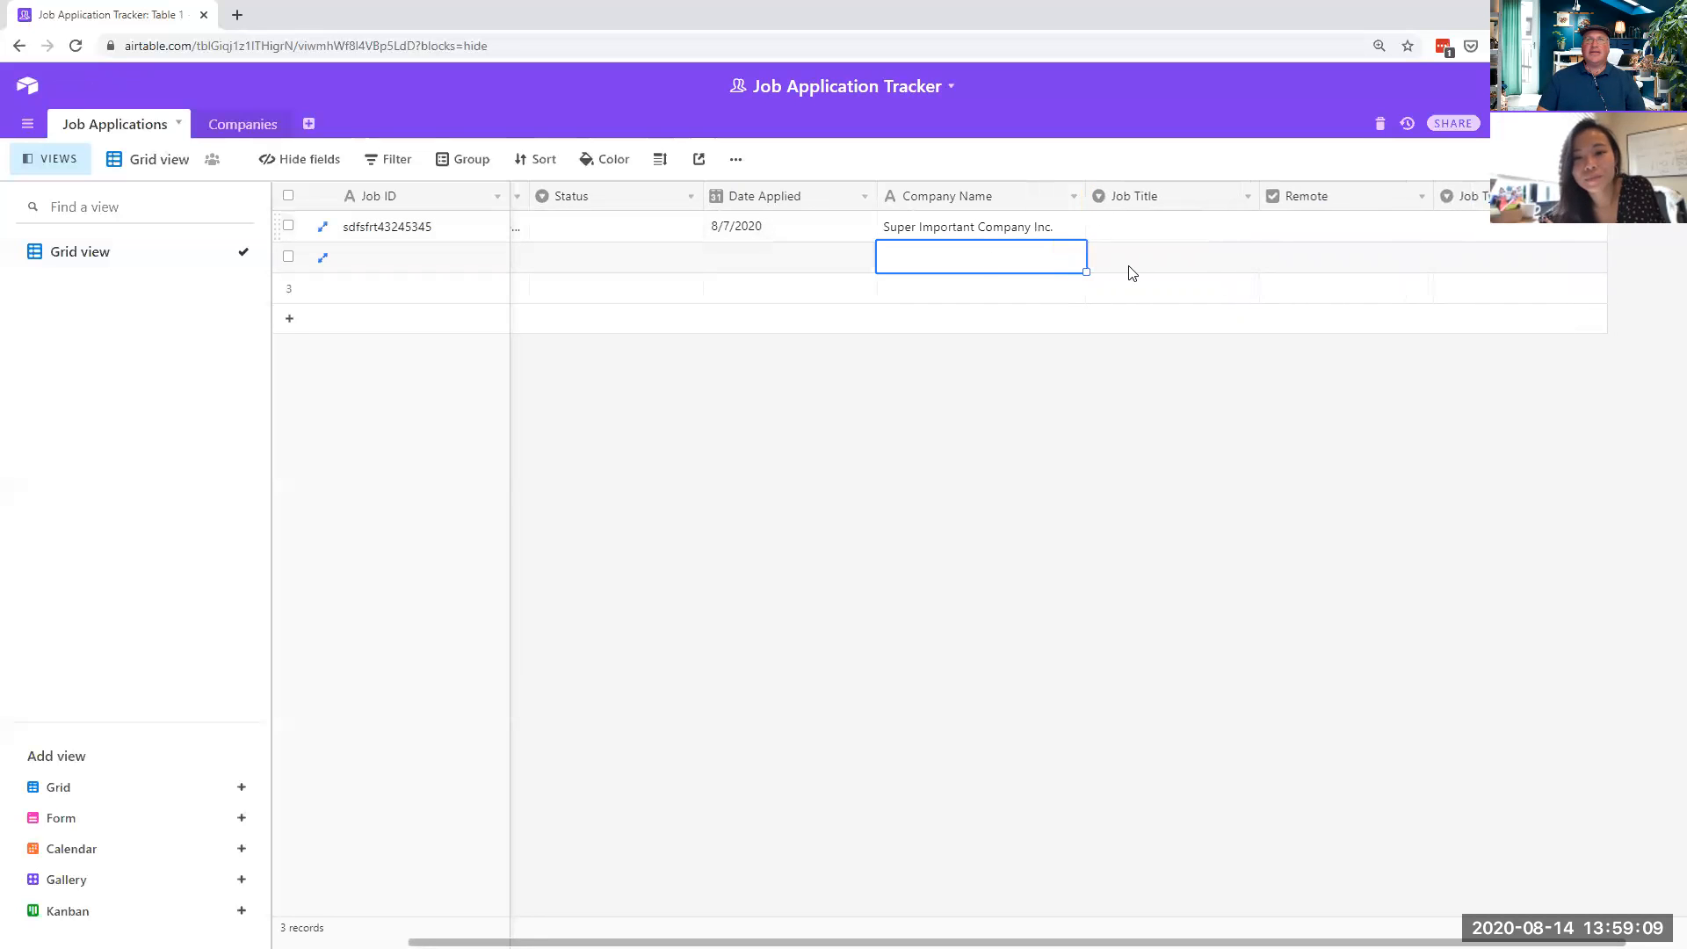
double_click(1190, 230)
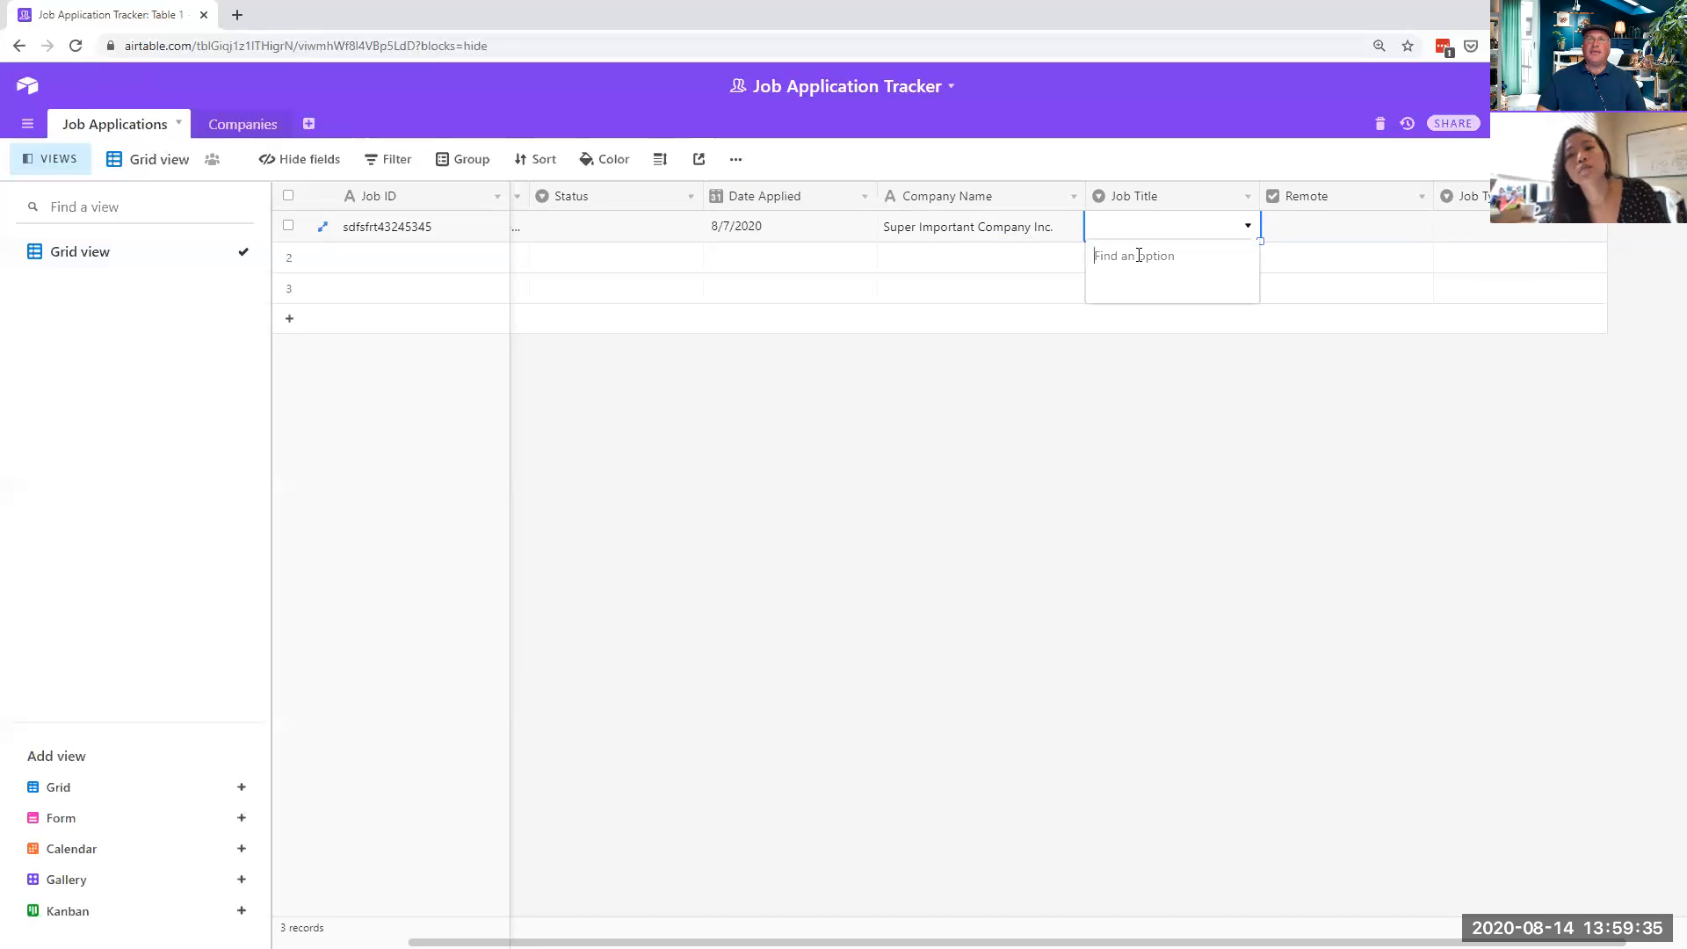
- Create a new 'UX Designer' option and apply it to row 1's Job Title
click(1147, 228)
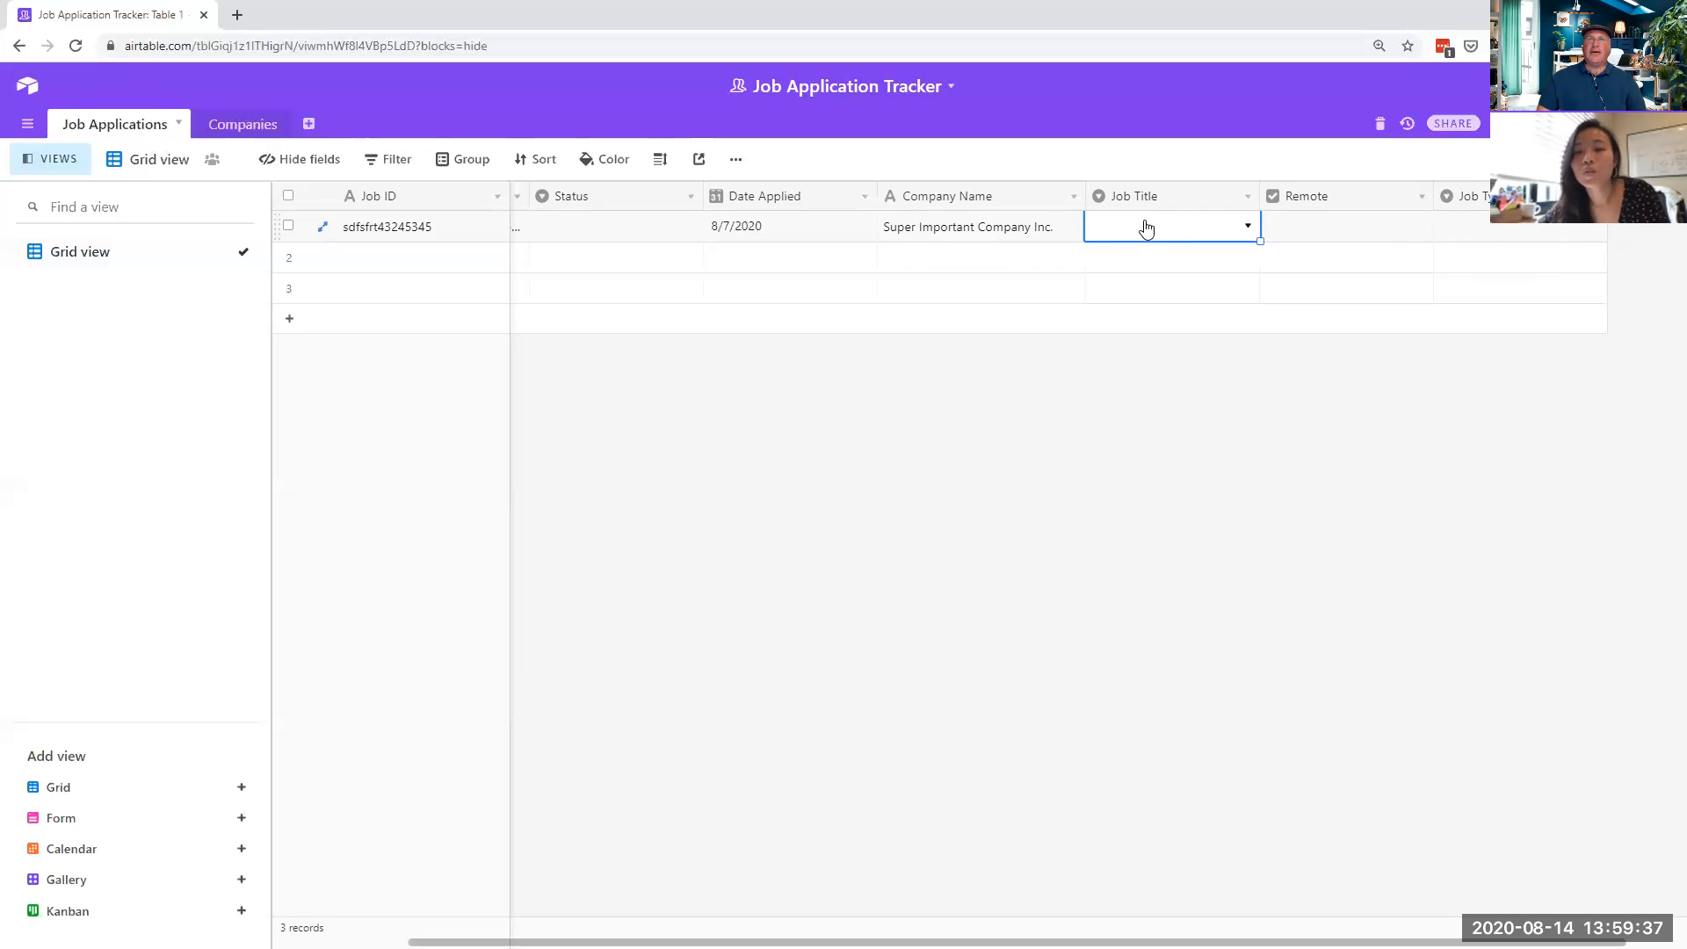
click(1147, 228)
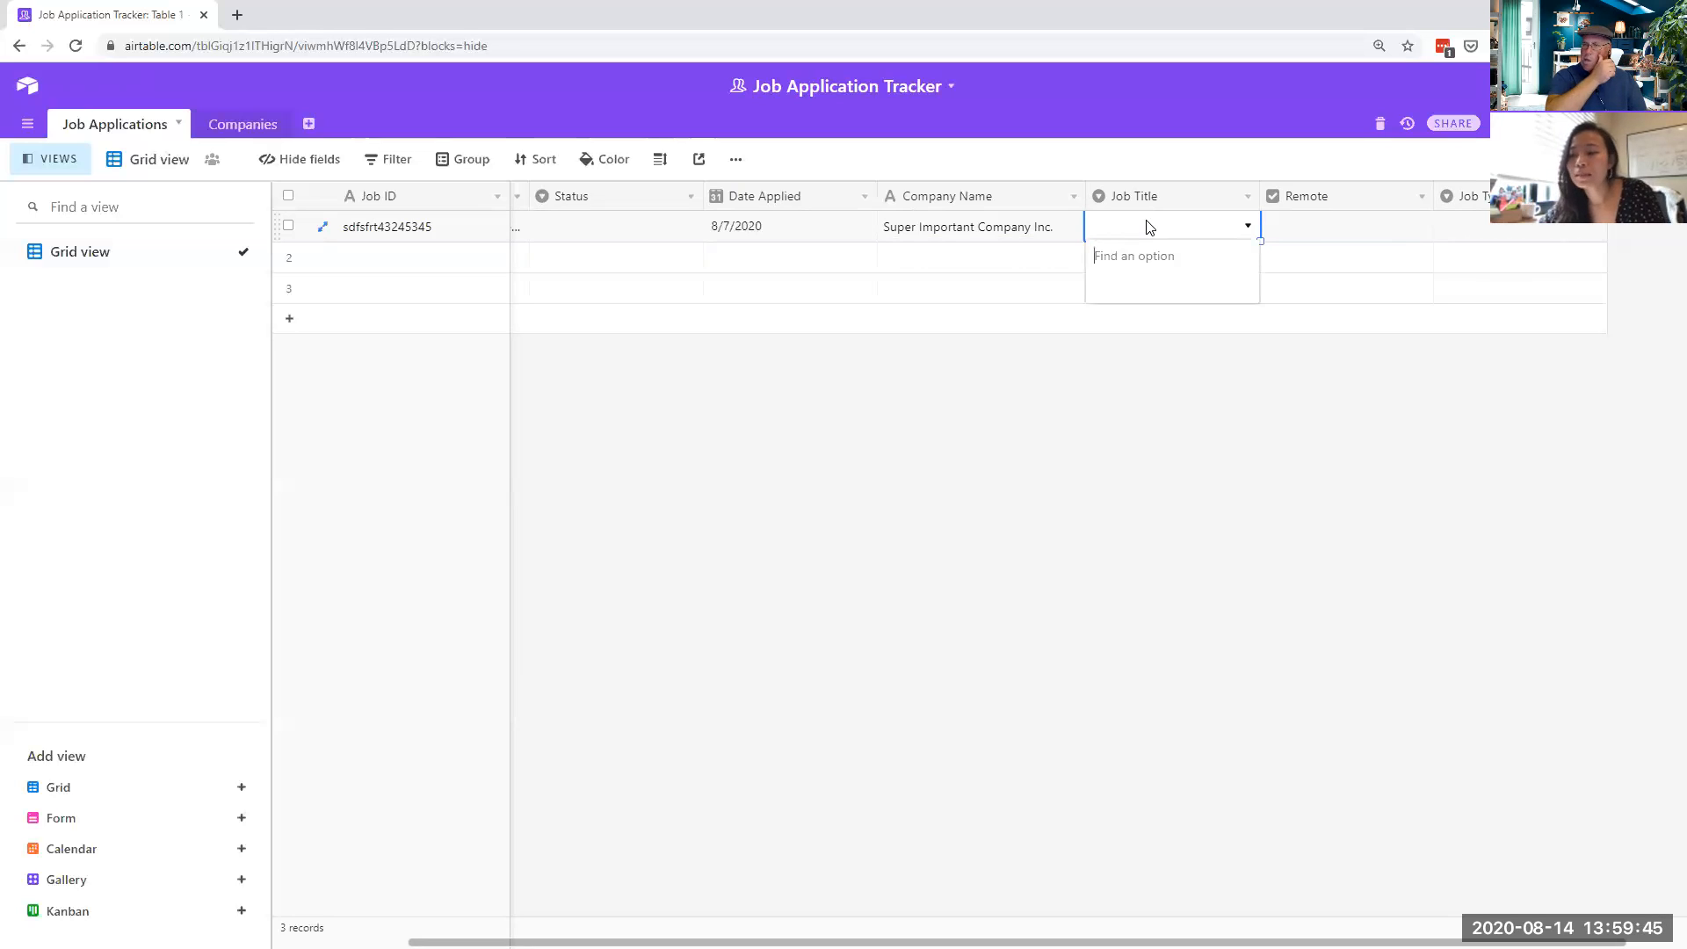
text(UX)
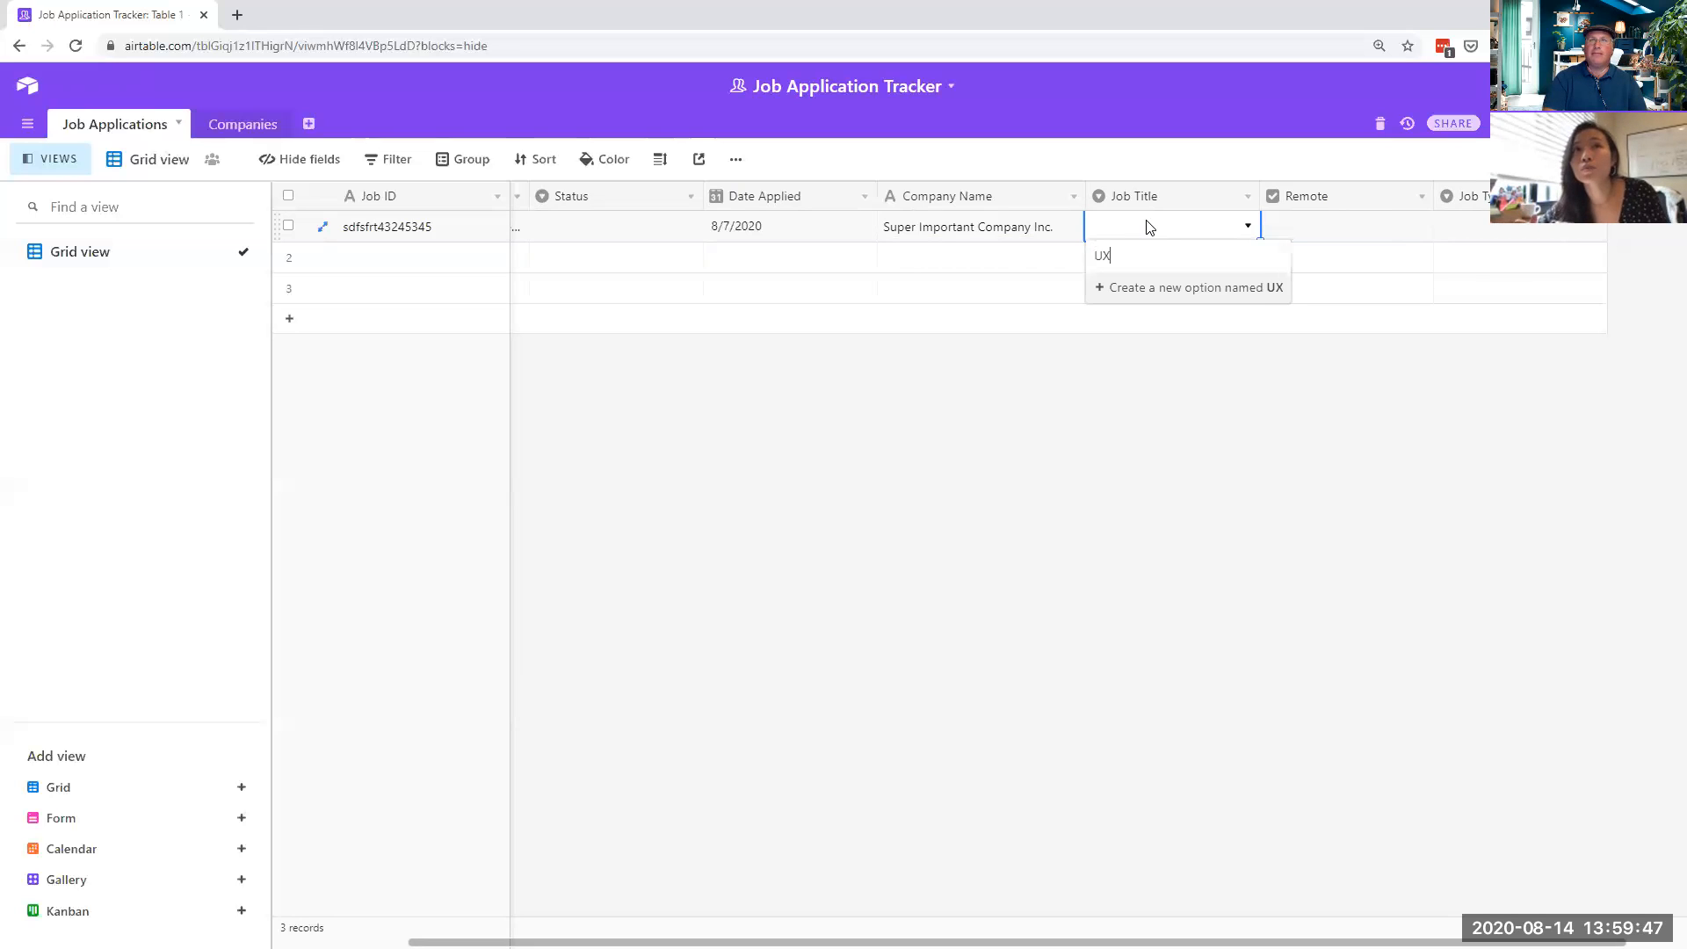
text( Designer)
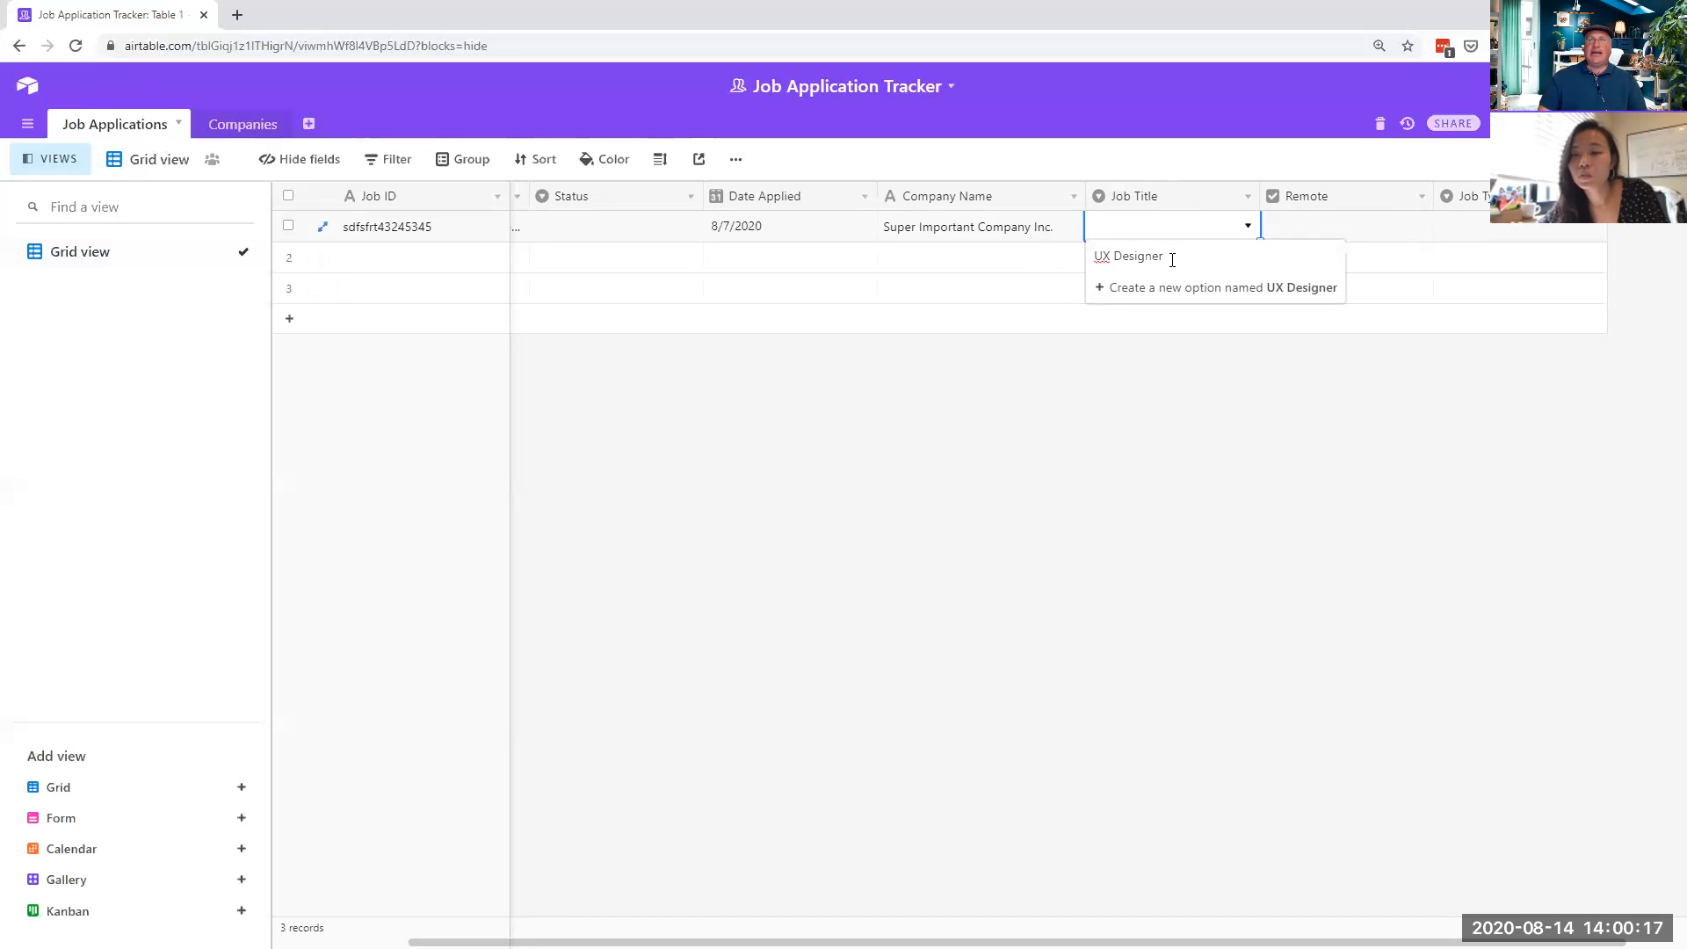
click(1125, 290)
- Start typing a UX Research title in row 2, then open the Job Title field settings
click(1144, 267)
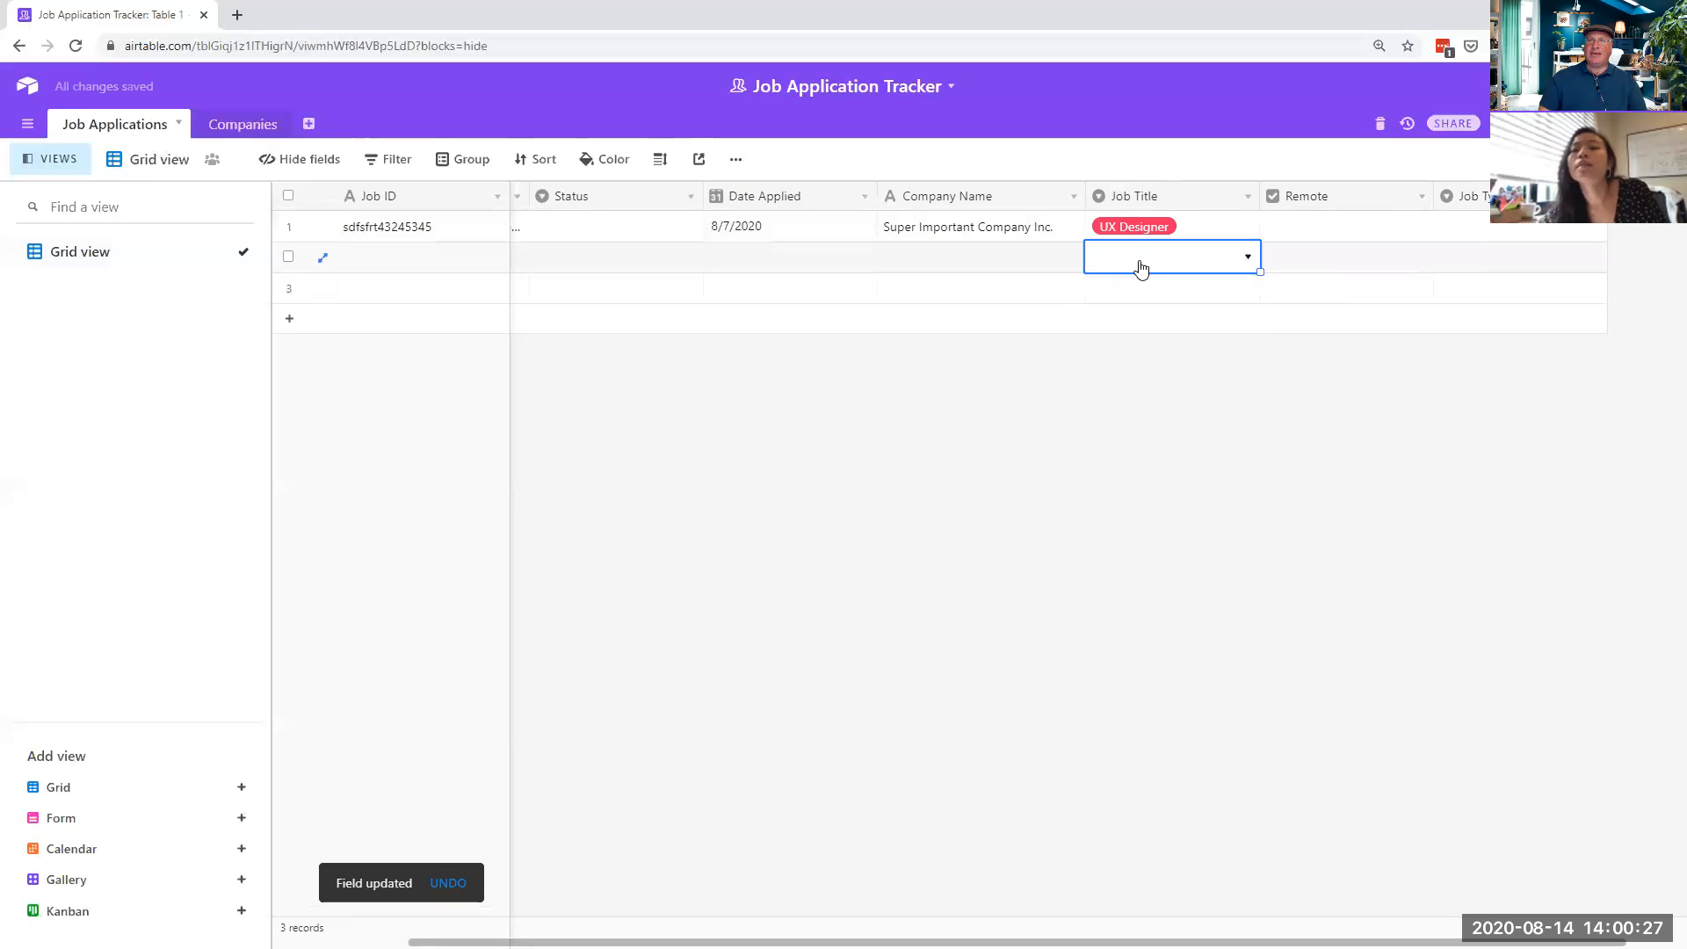
click(1141, 267)
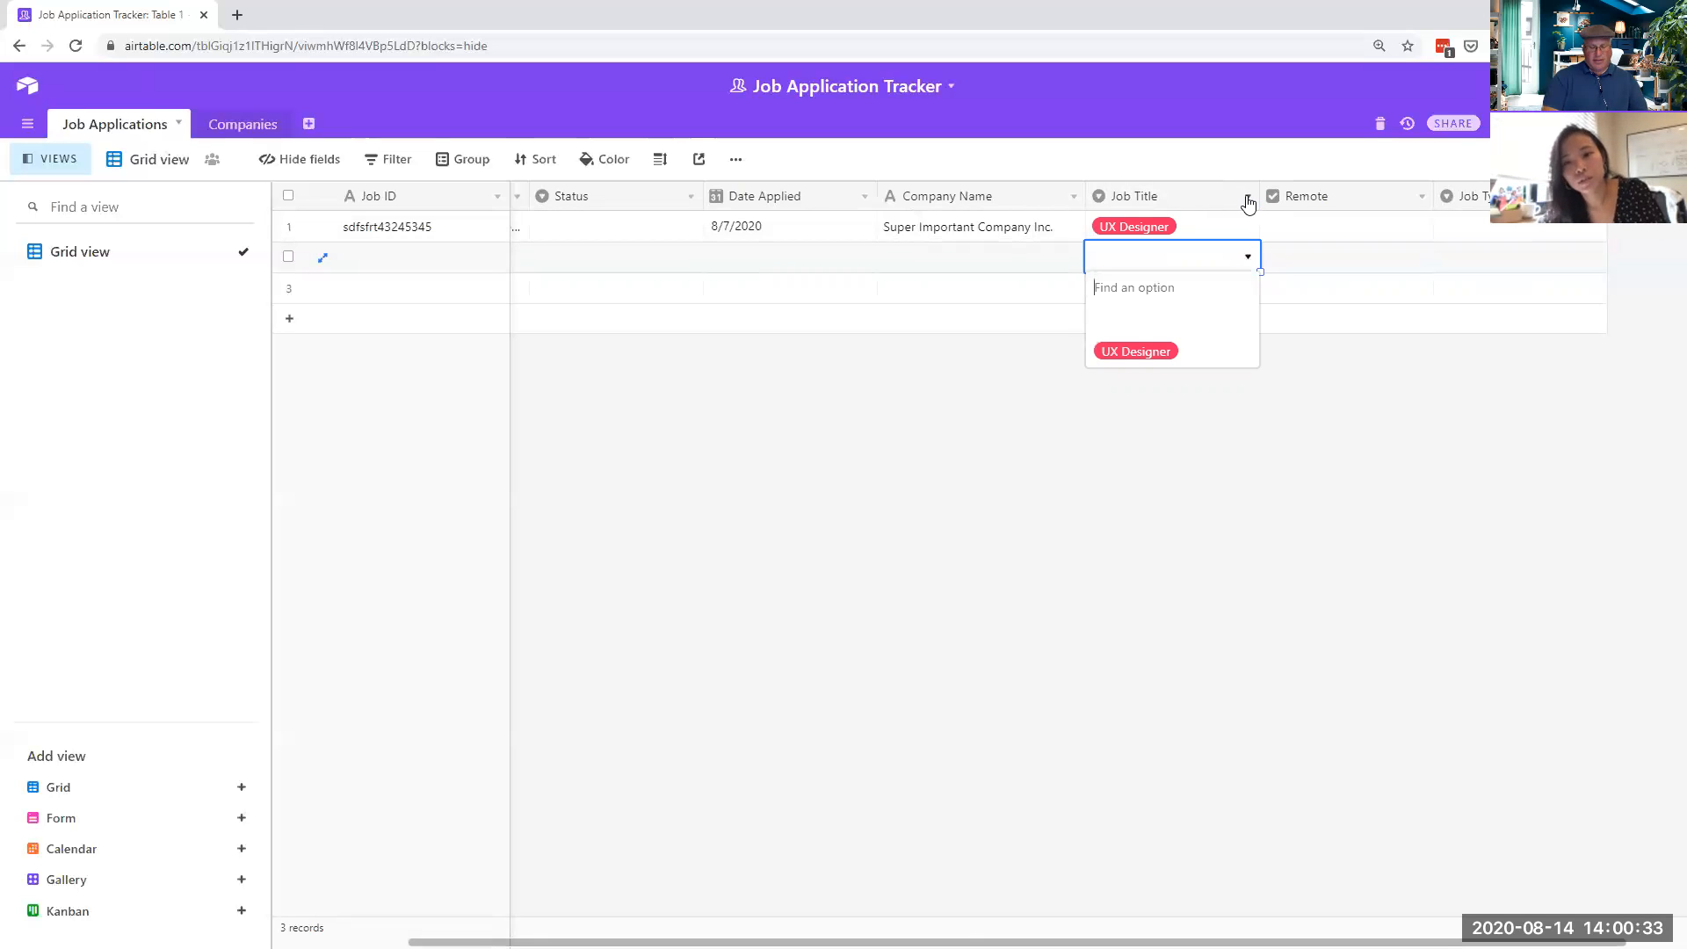
text(UX)
text(esea)
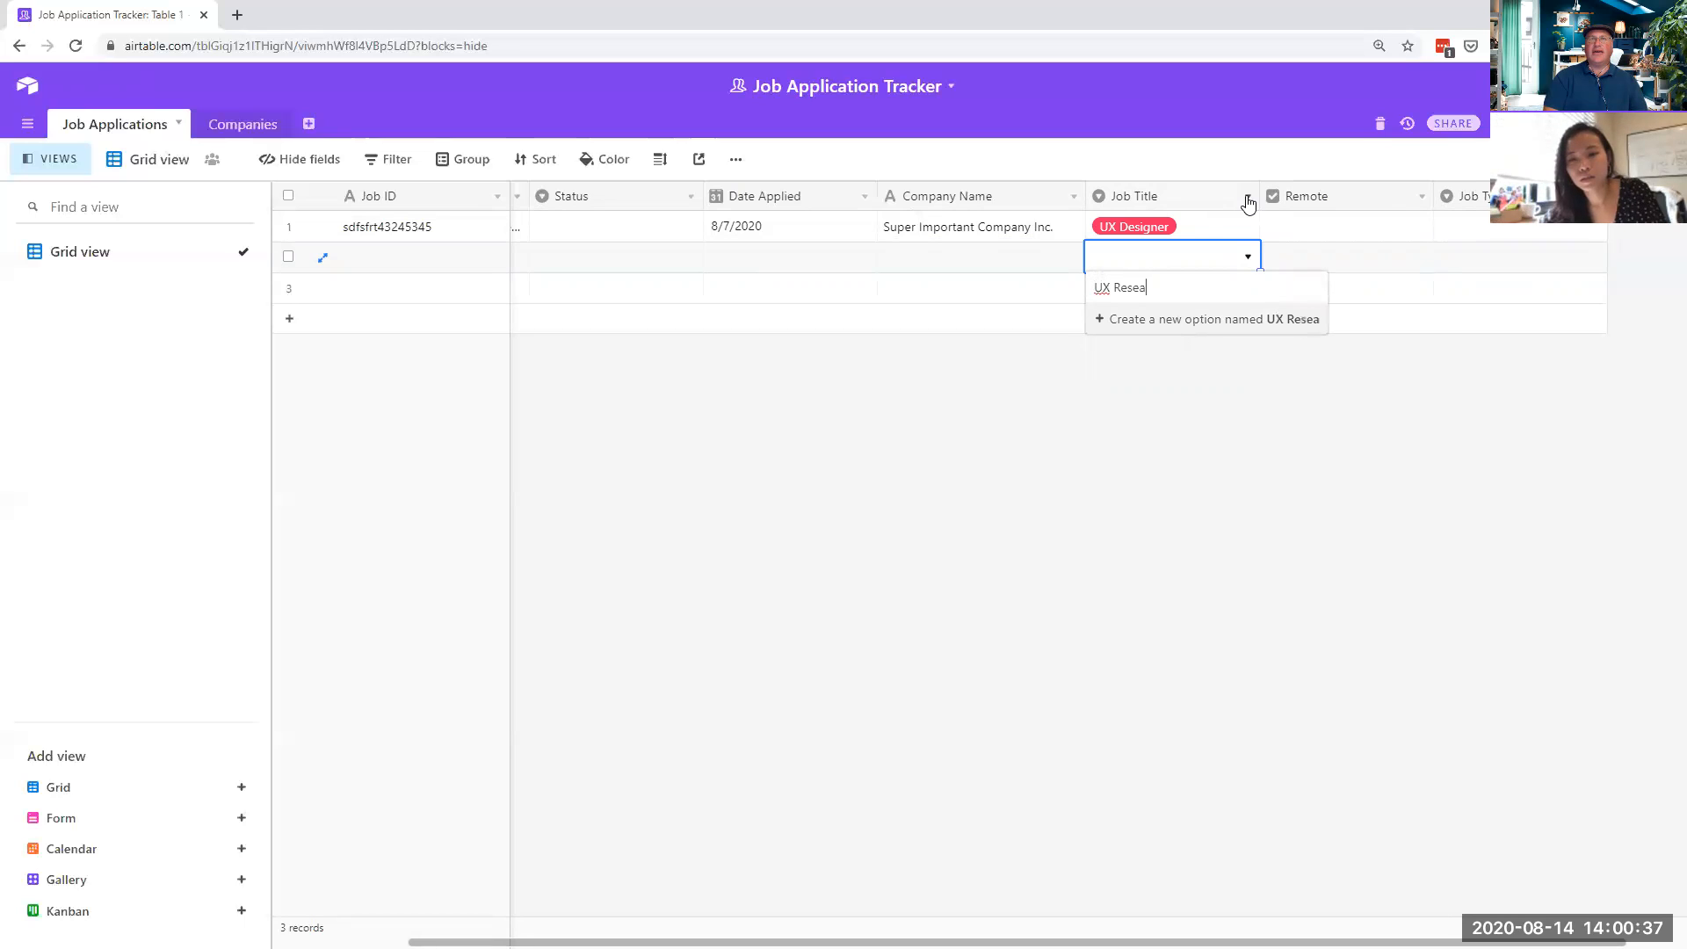
key(BackSpace)
key(BackSpace)
key(BackSpace)
key(BackSpace)
key(BackSpace)
key(BackSpace)
key(BackSpace)
key(BackSpace)
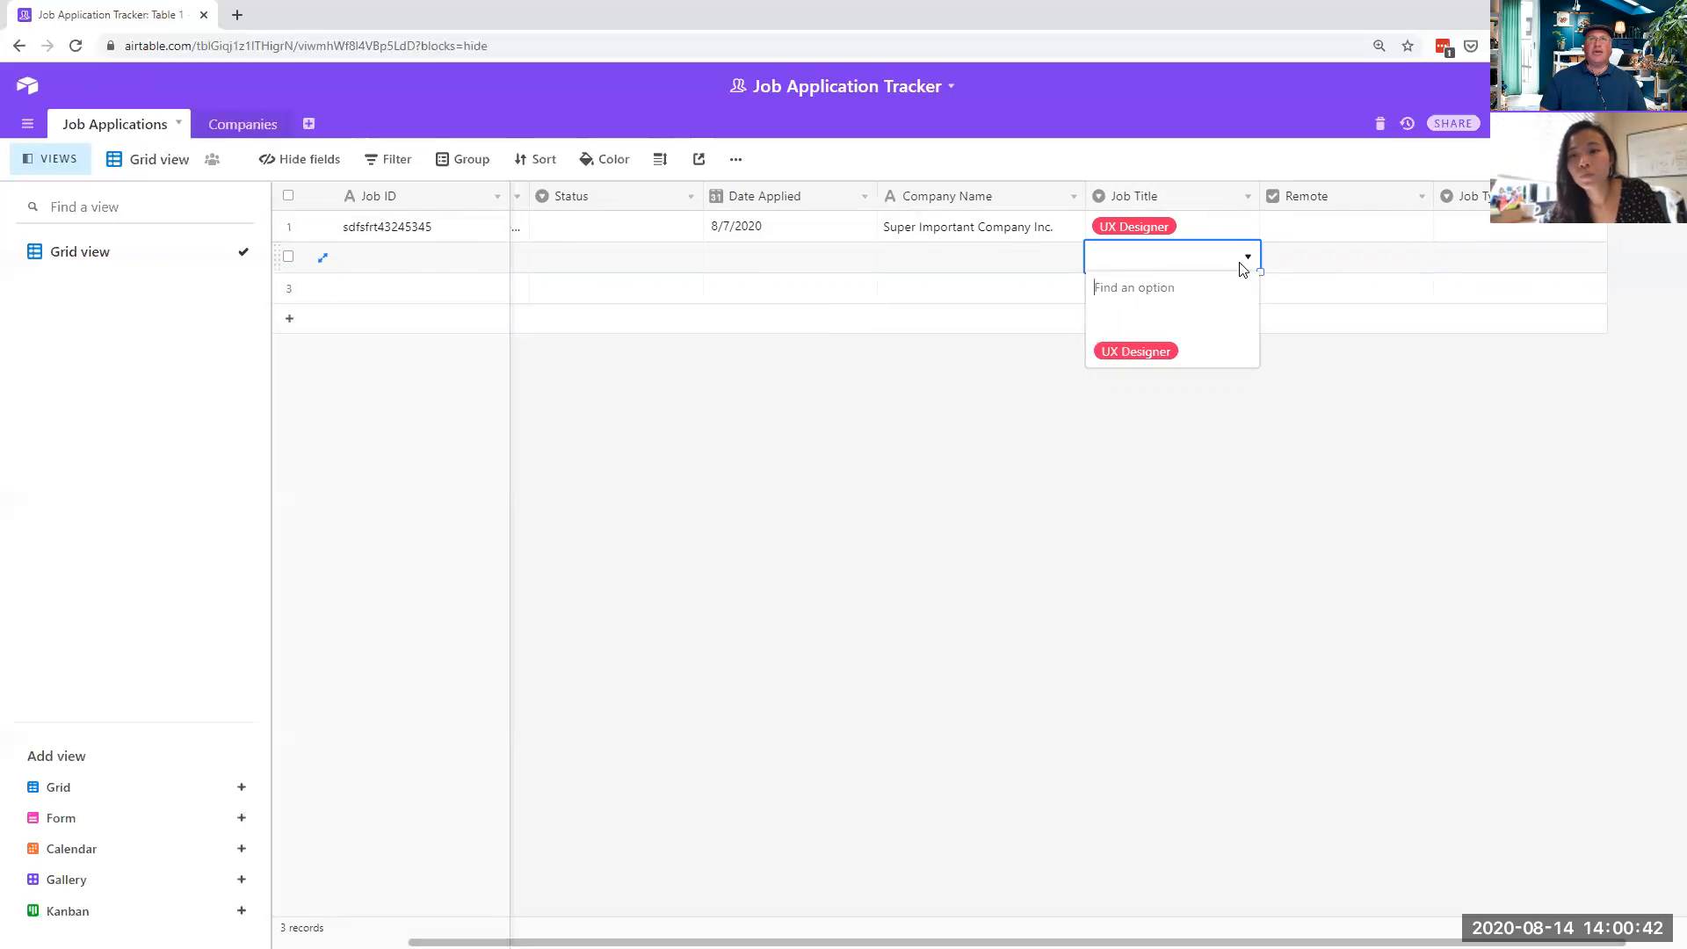
click(1247, 197)
click(1201, 230)
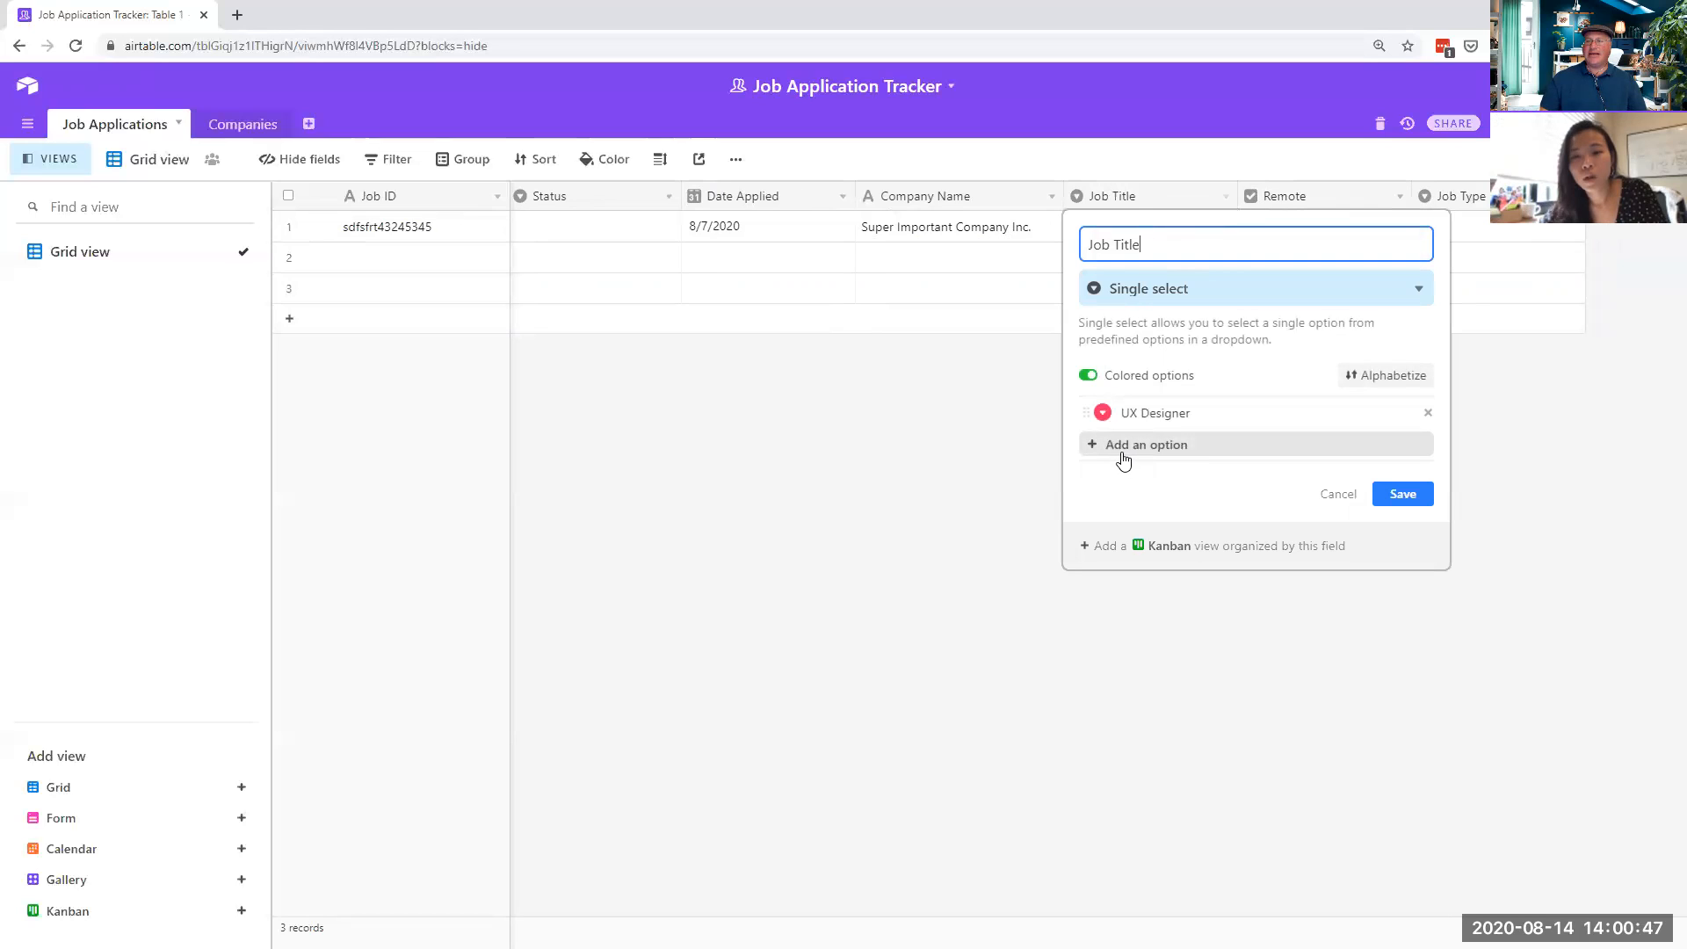
click(1336, 494)
click(1195, 236)
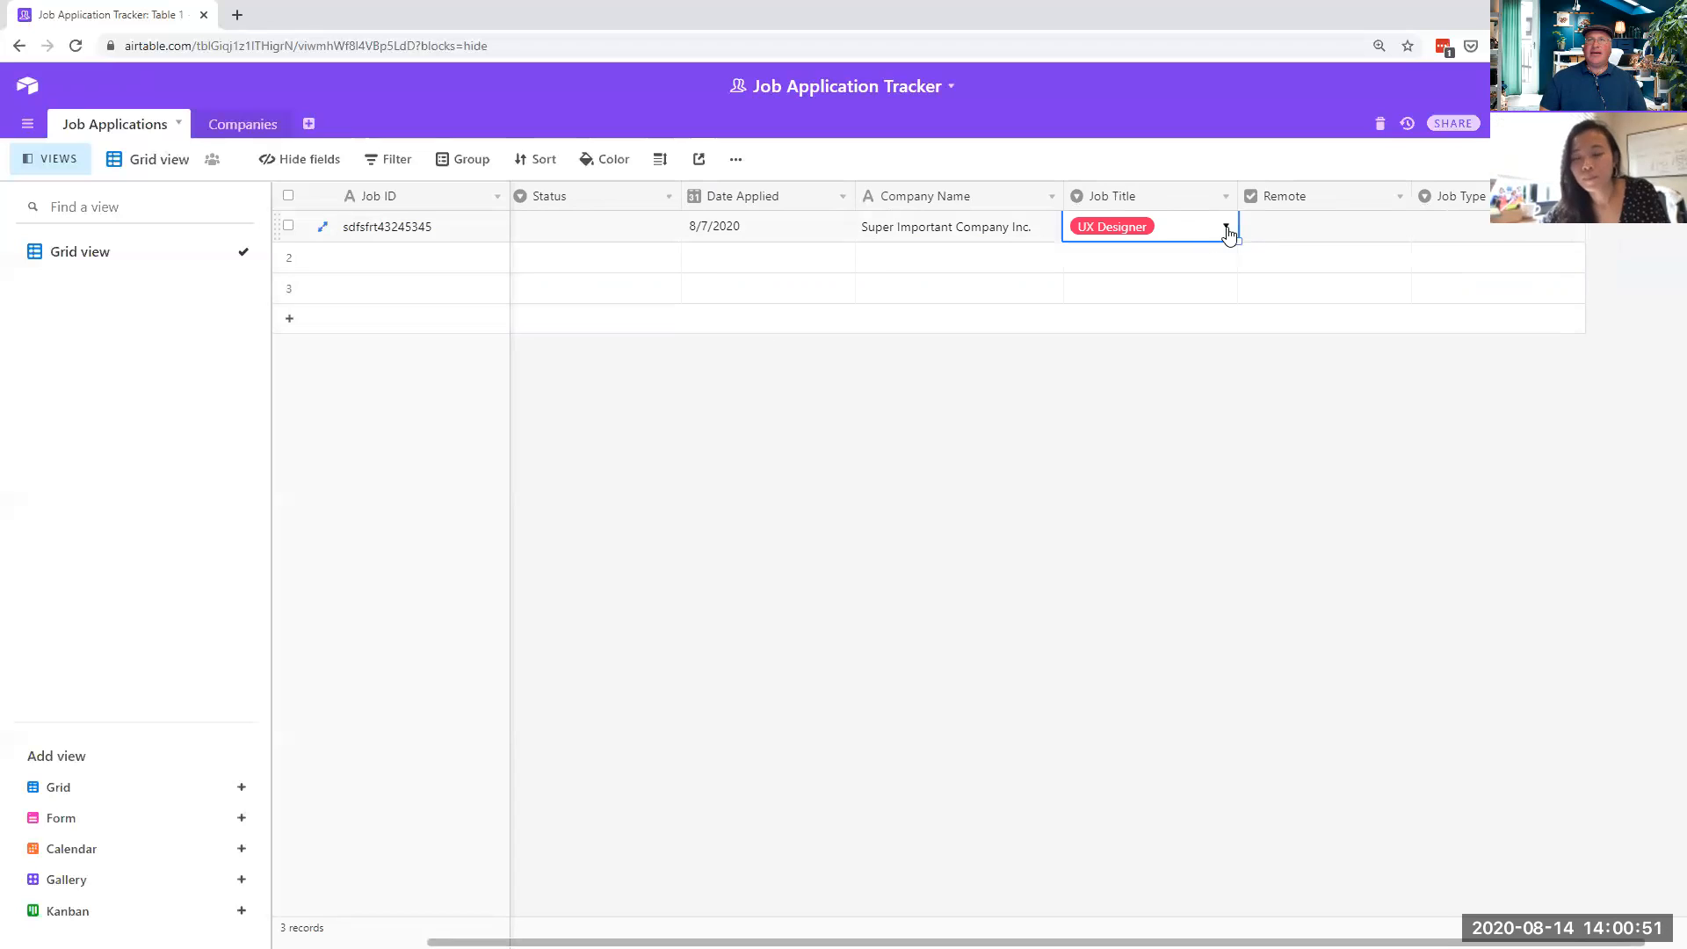
click(1226, 225)
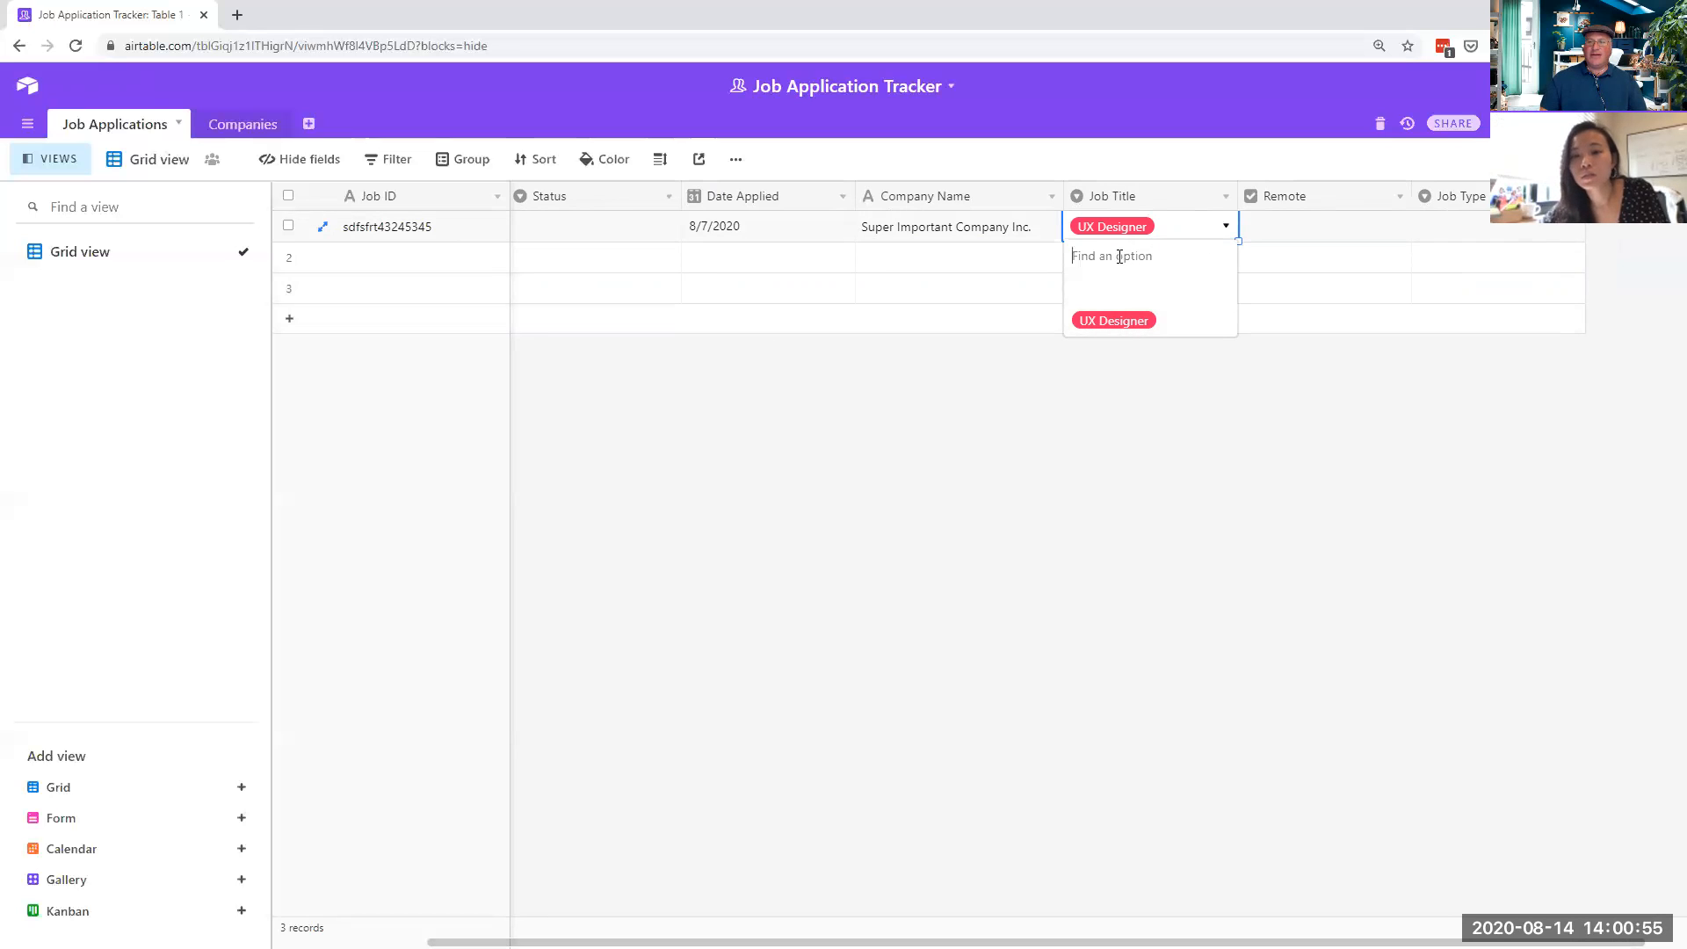
text(sdfsdf)
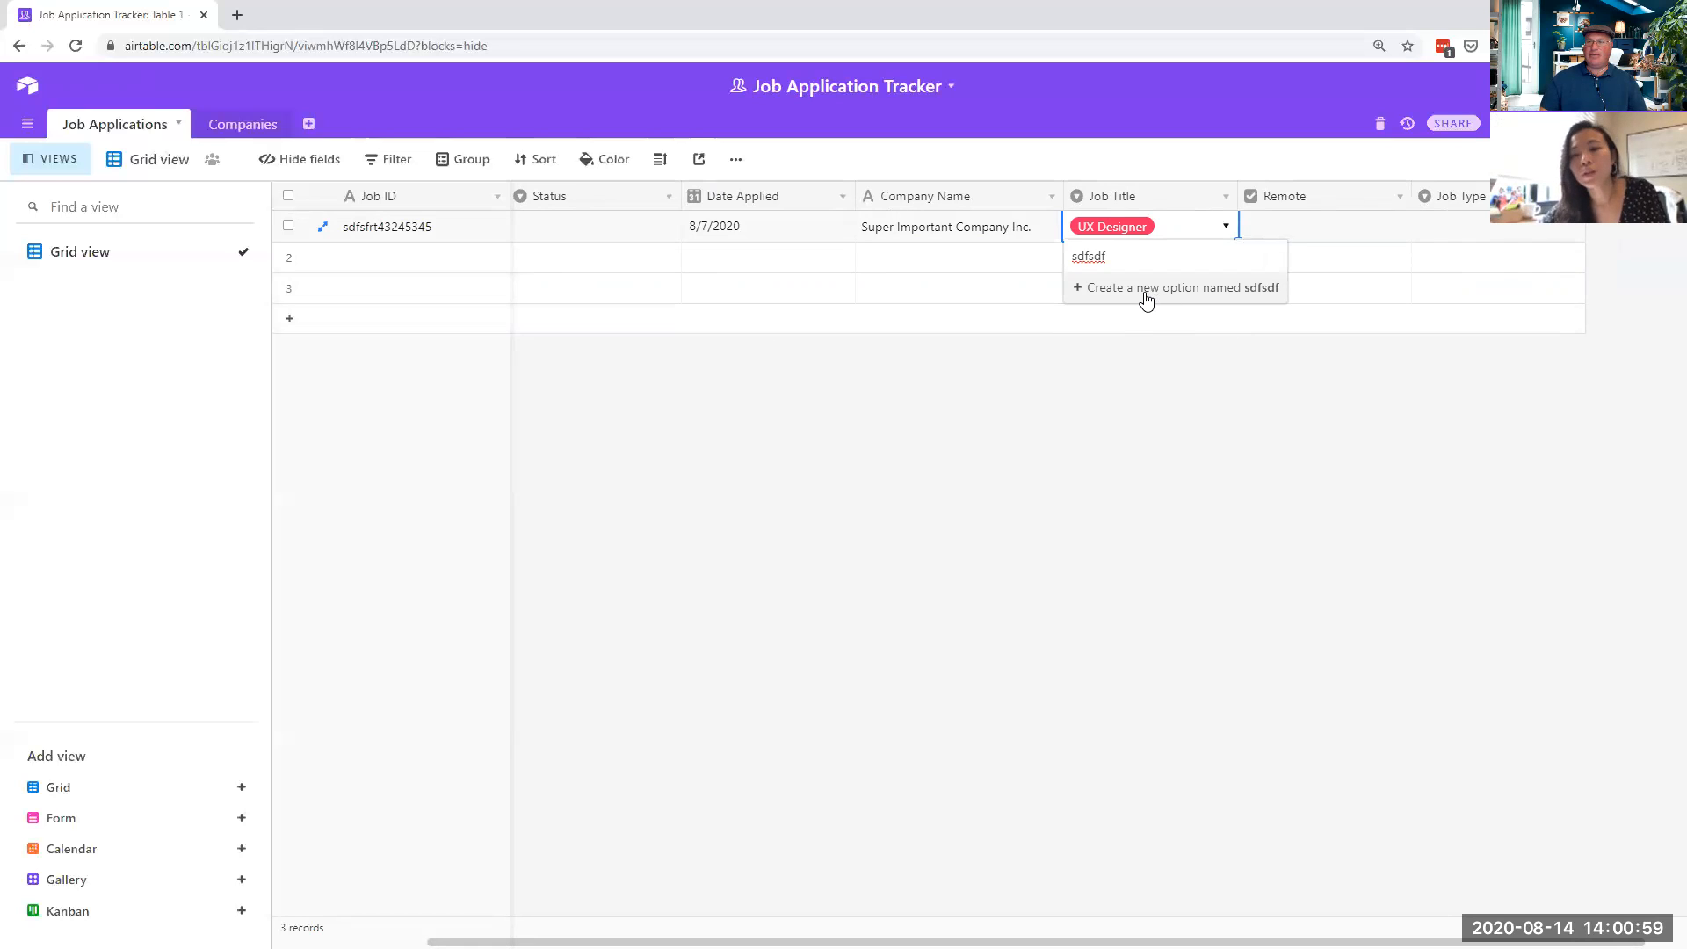
drag(1142, 256, 1067, 247)
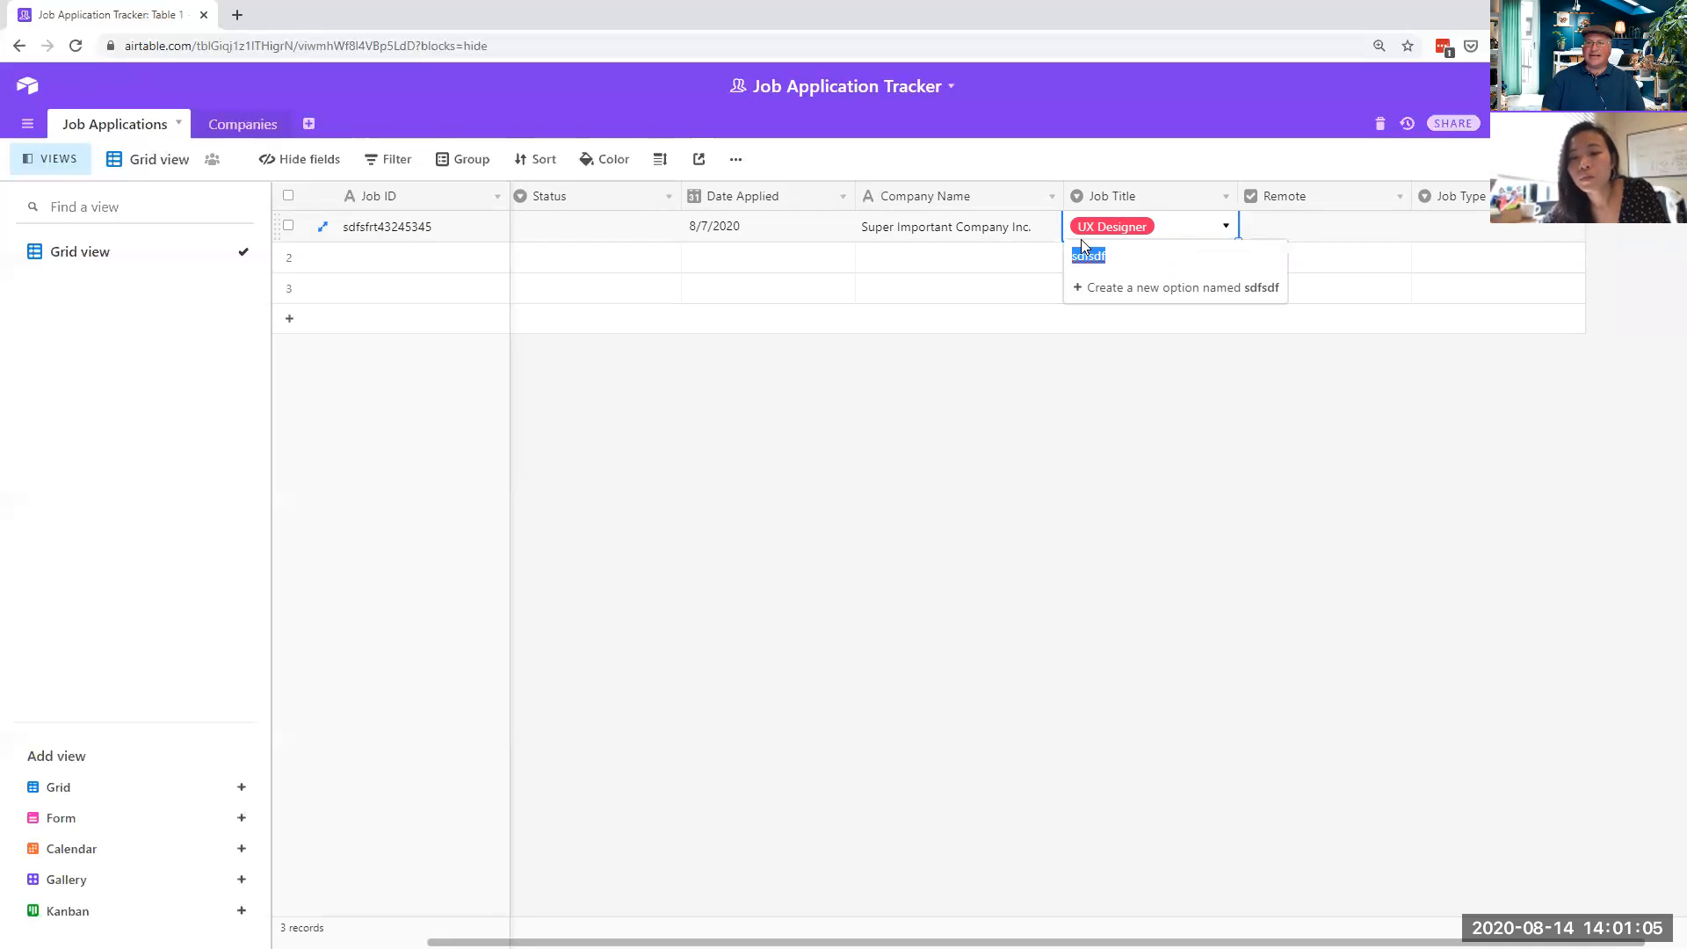
key(BackSpace)
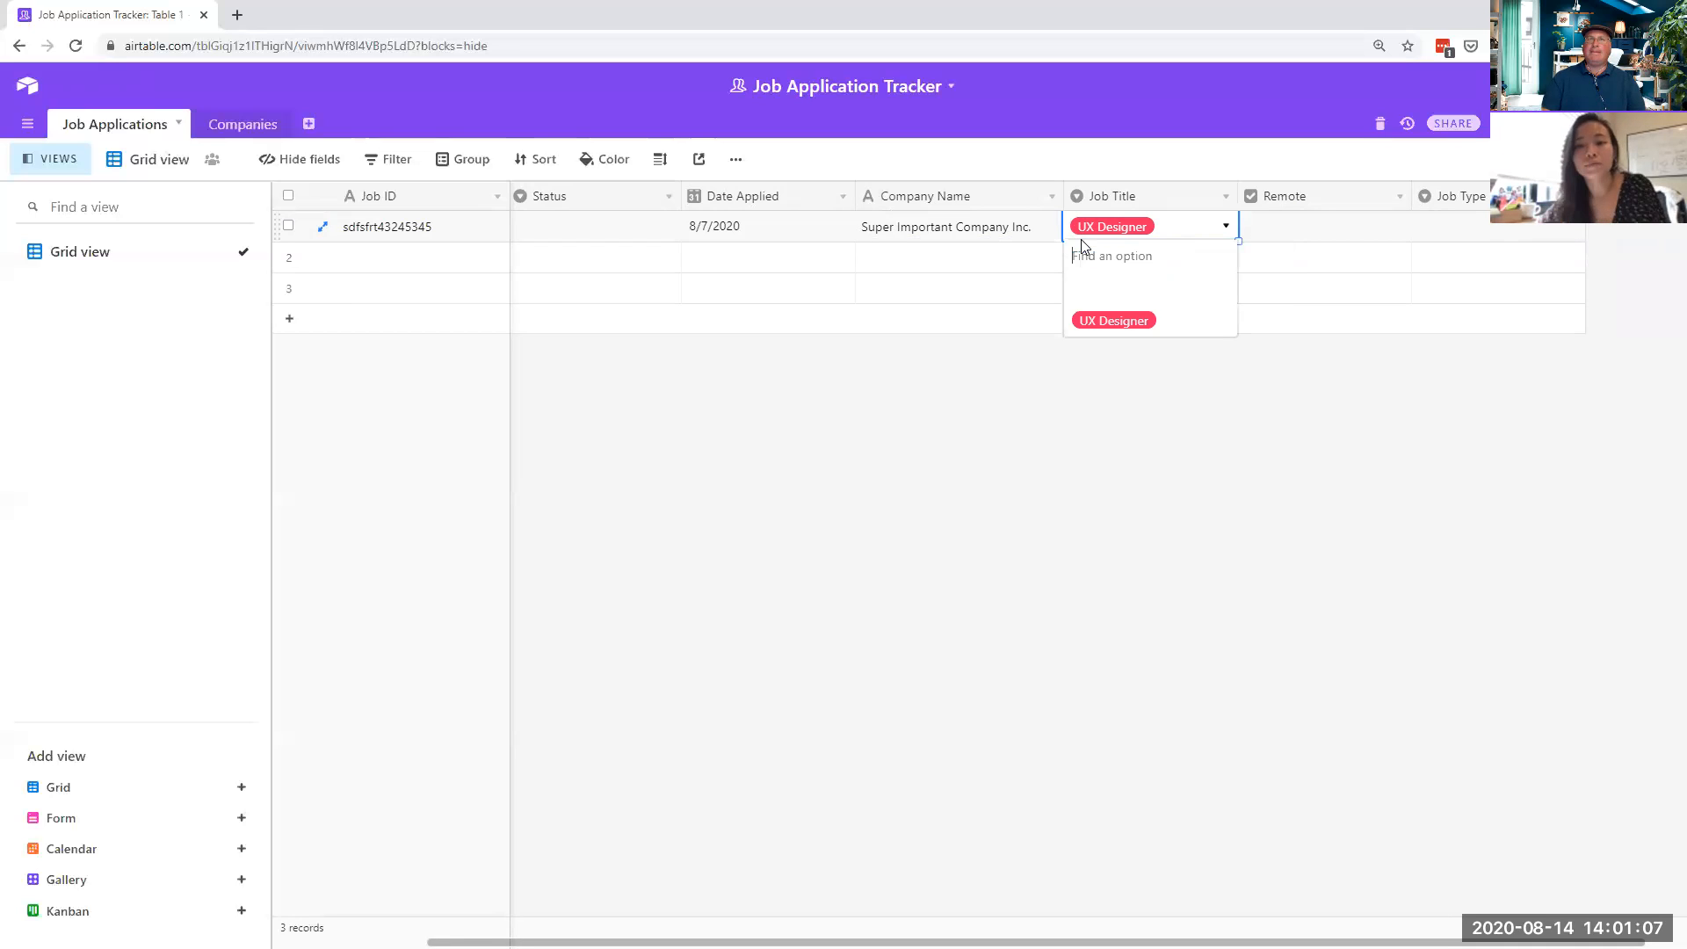
click(1226, 228)
click(1228, 231)
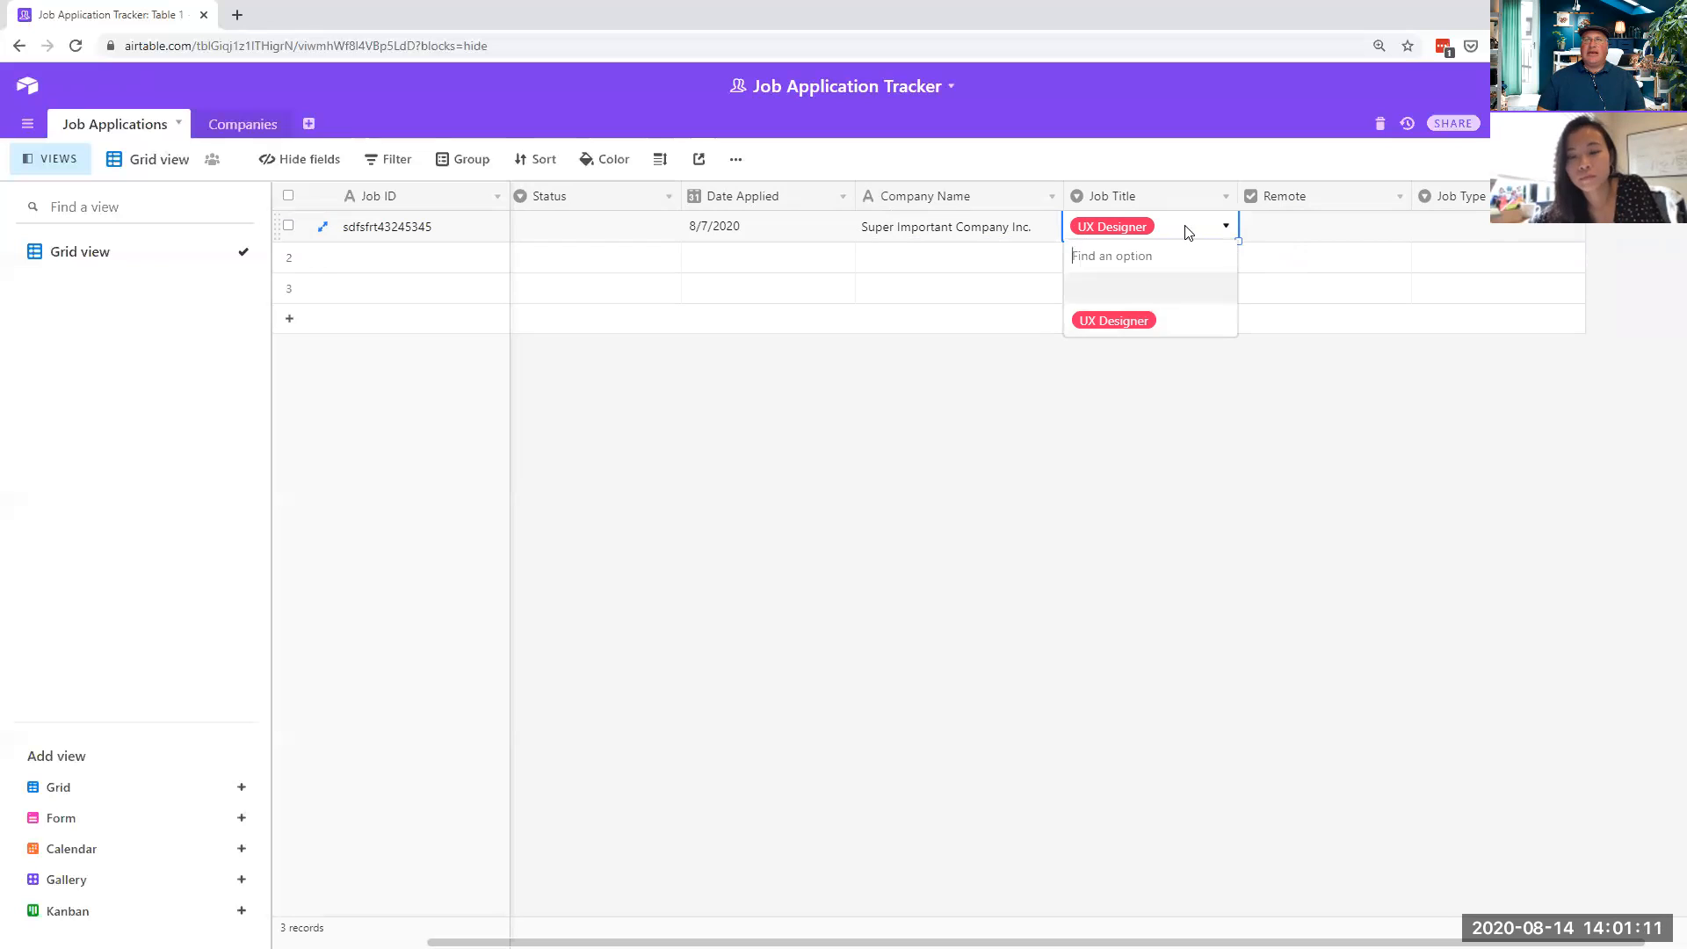
click(1225, 198)
click(1160, 226)
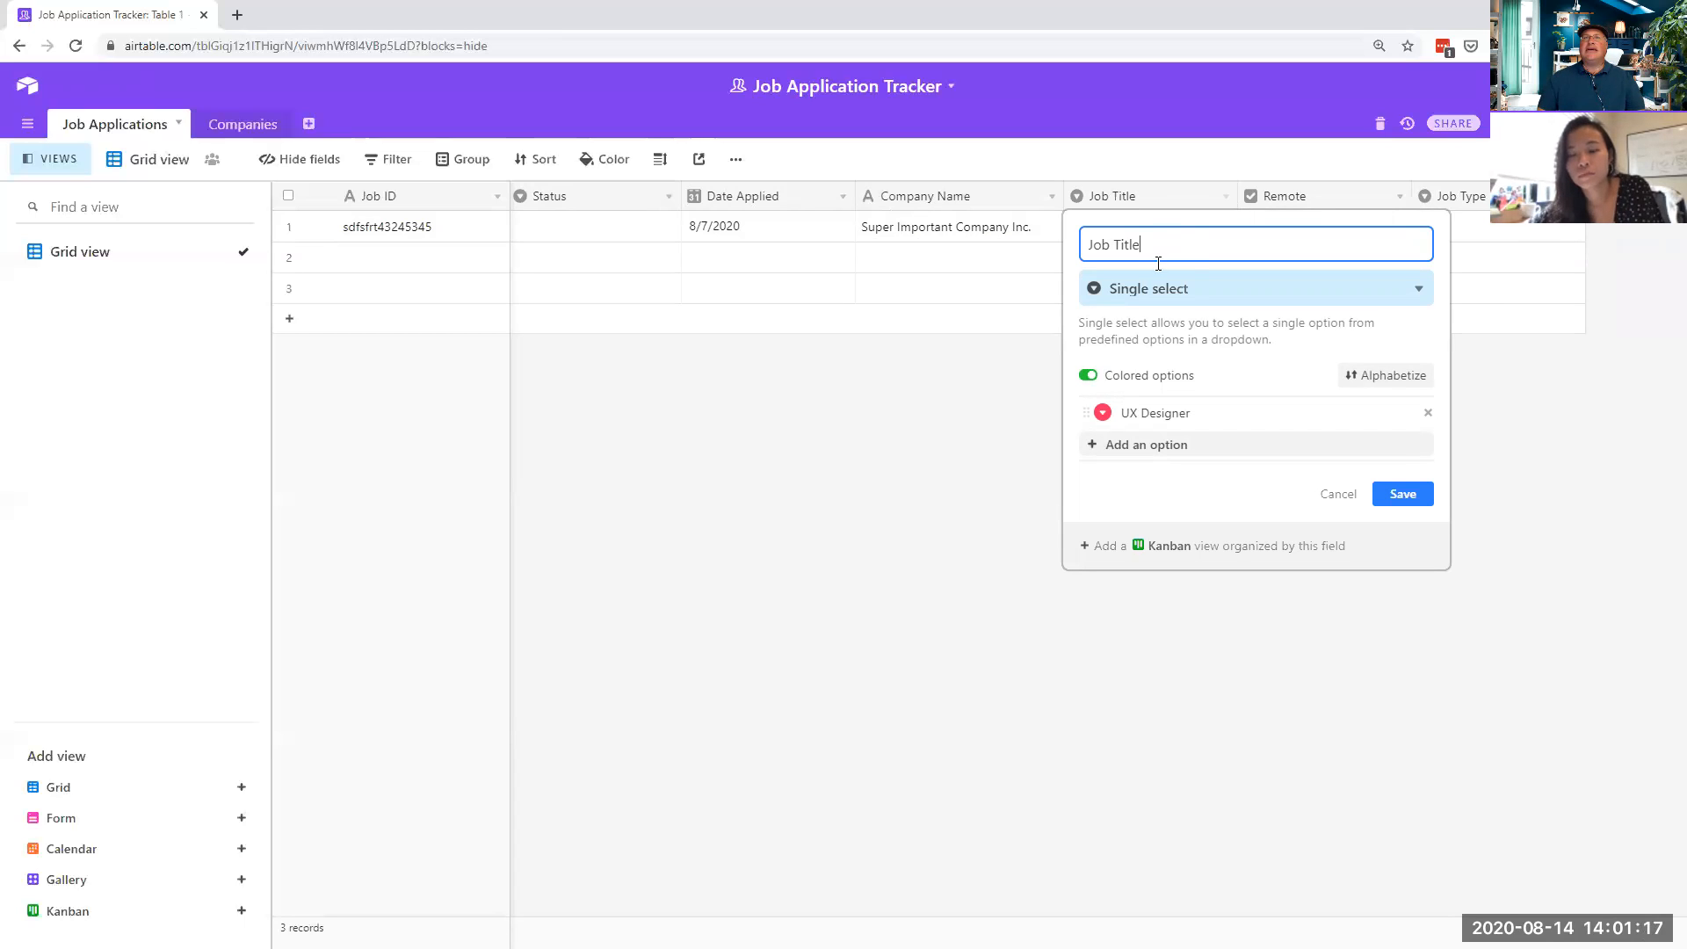
- Add a 'UX Researcher' option and change Job Title to Multiple select, then save
click(1119, 445)
text(UX Researcher)
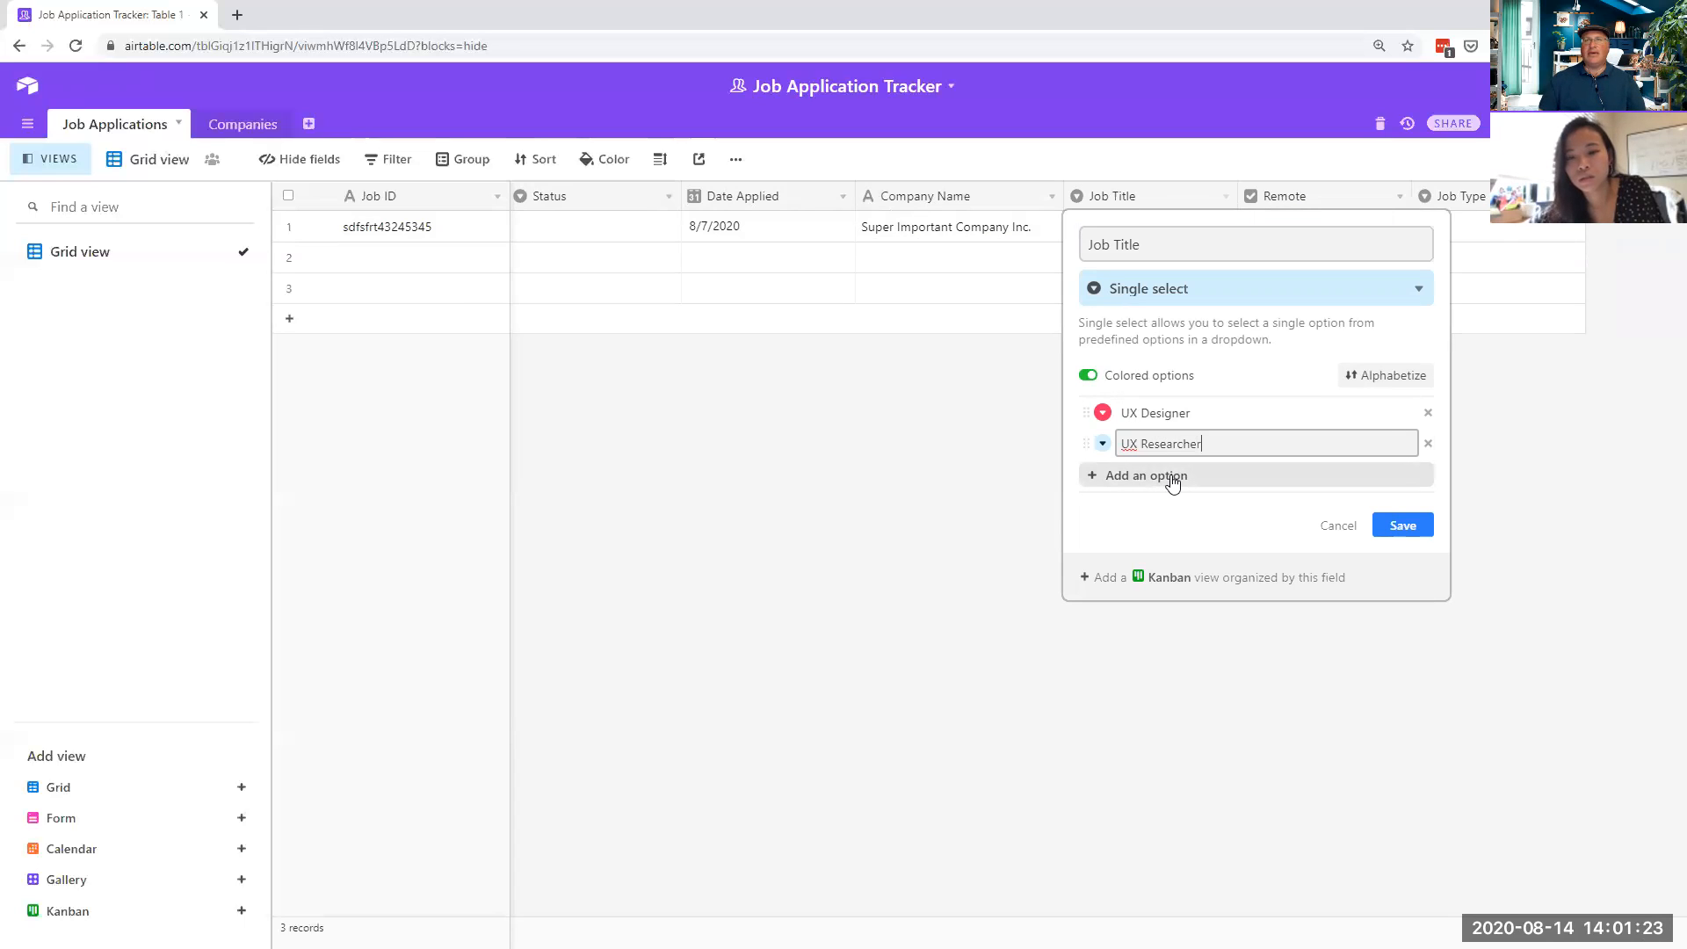
click(1172, 480)
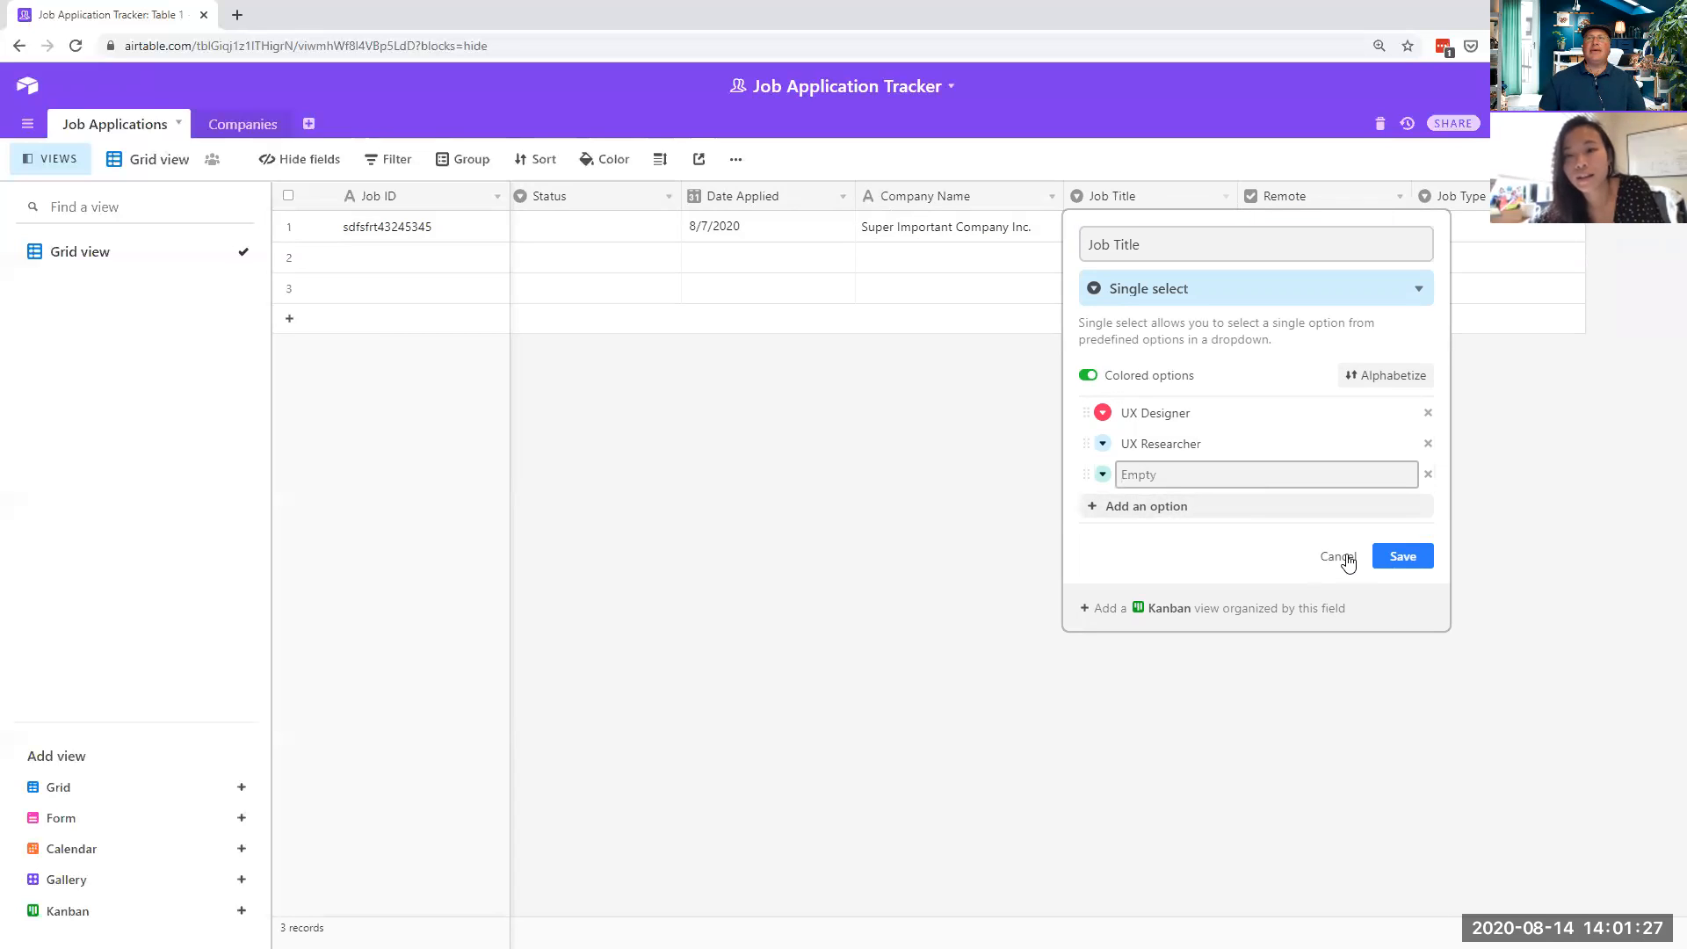
click(1252, 295)
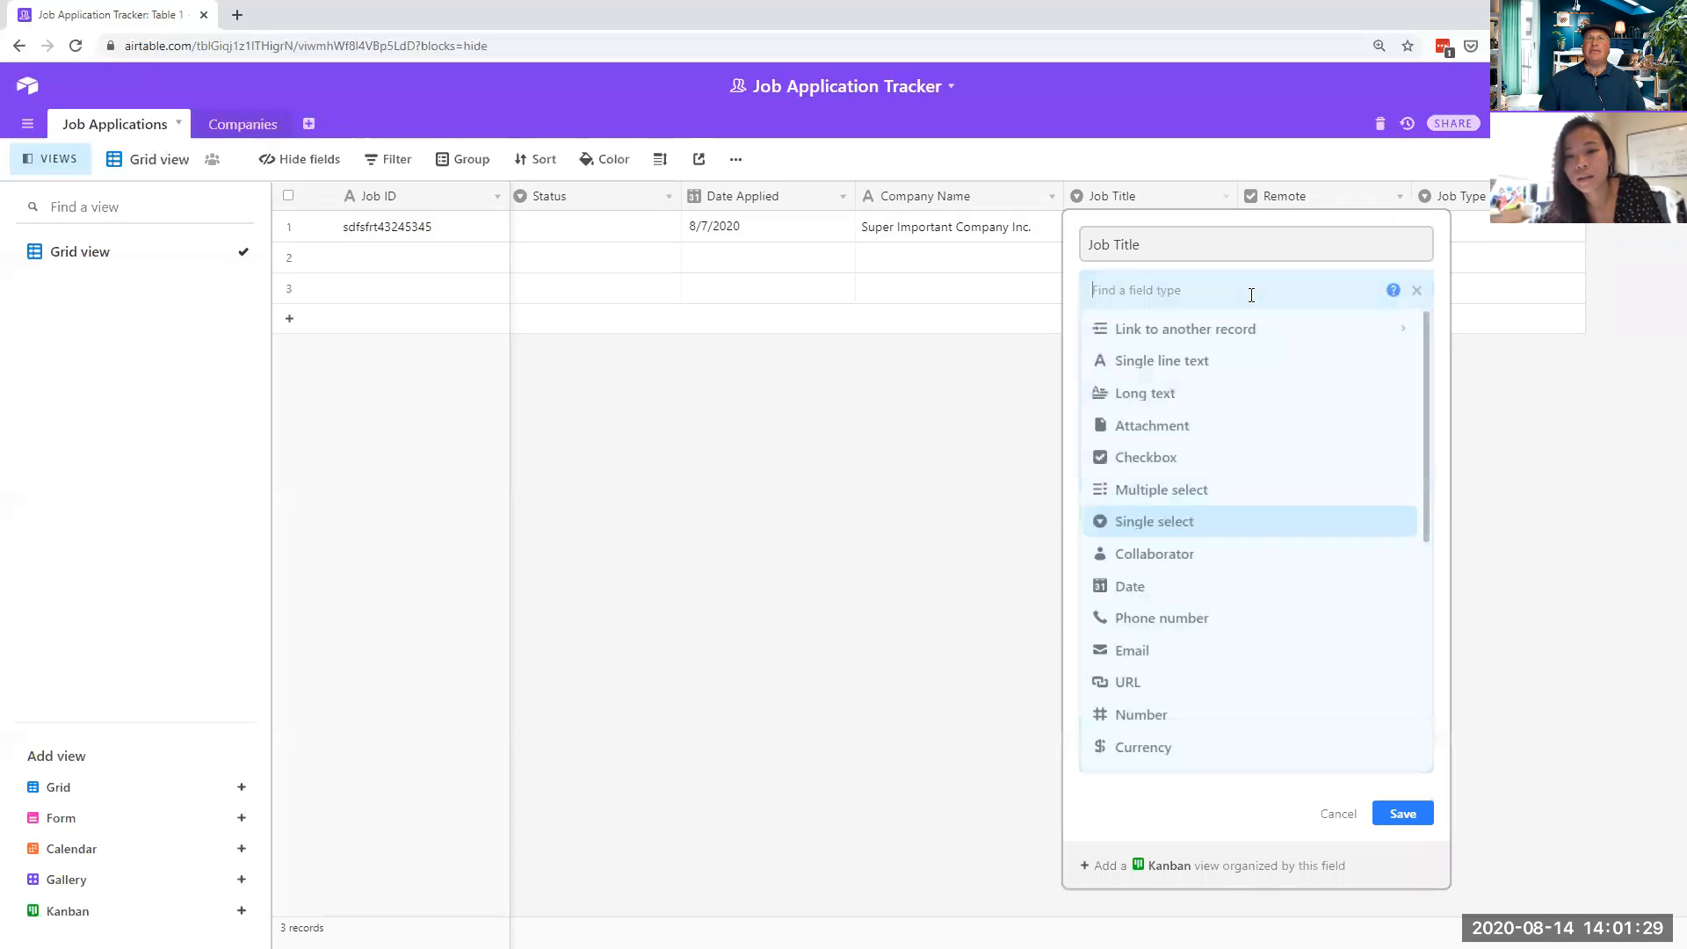
click(1228, 499)
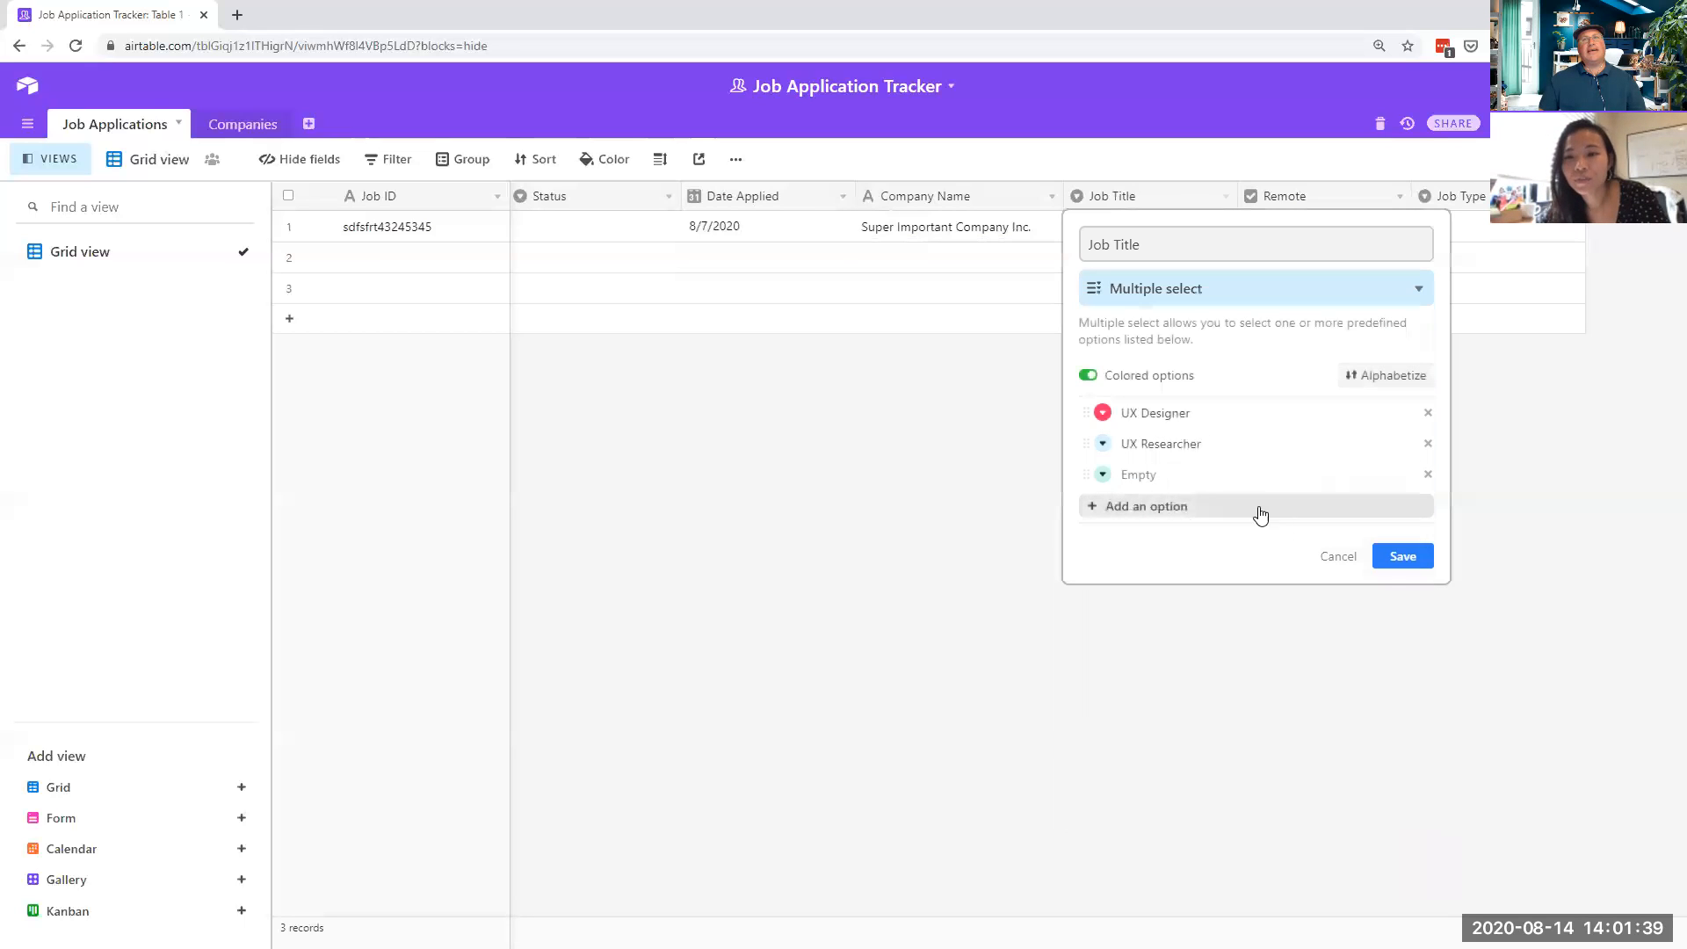
click(1407, 559)
- Add UX Researcher to row 1's Job Title alongside UX Designer and widen the column
click(1191, 227)
click(1177, 228)
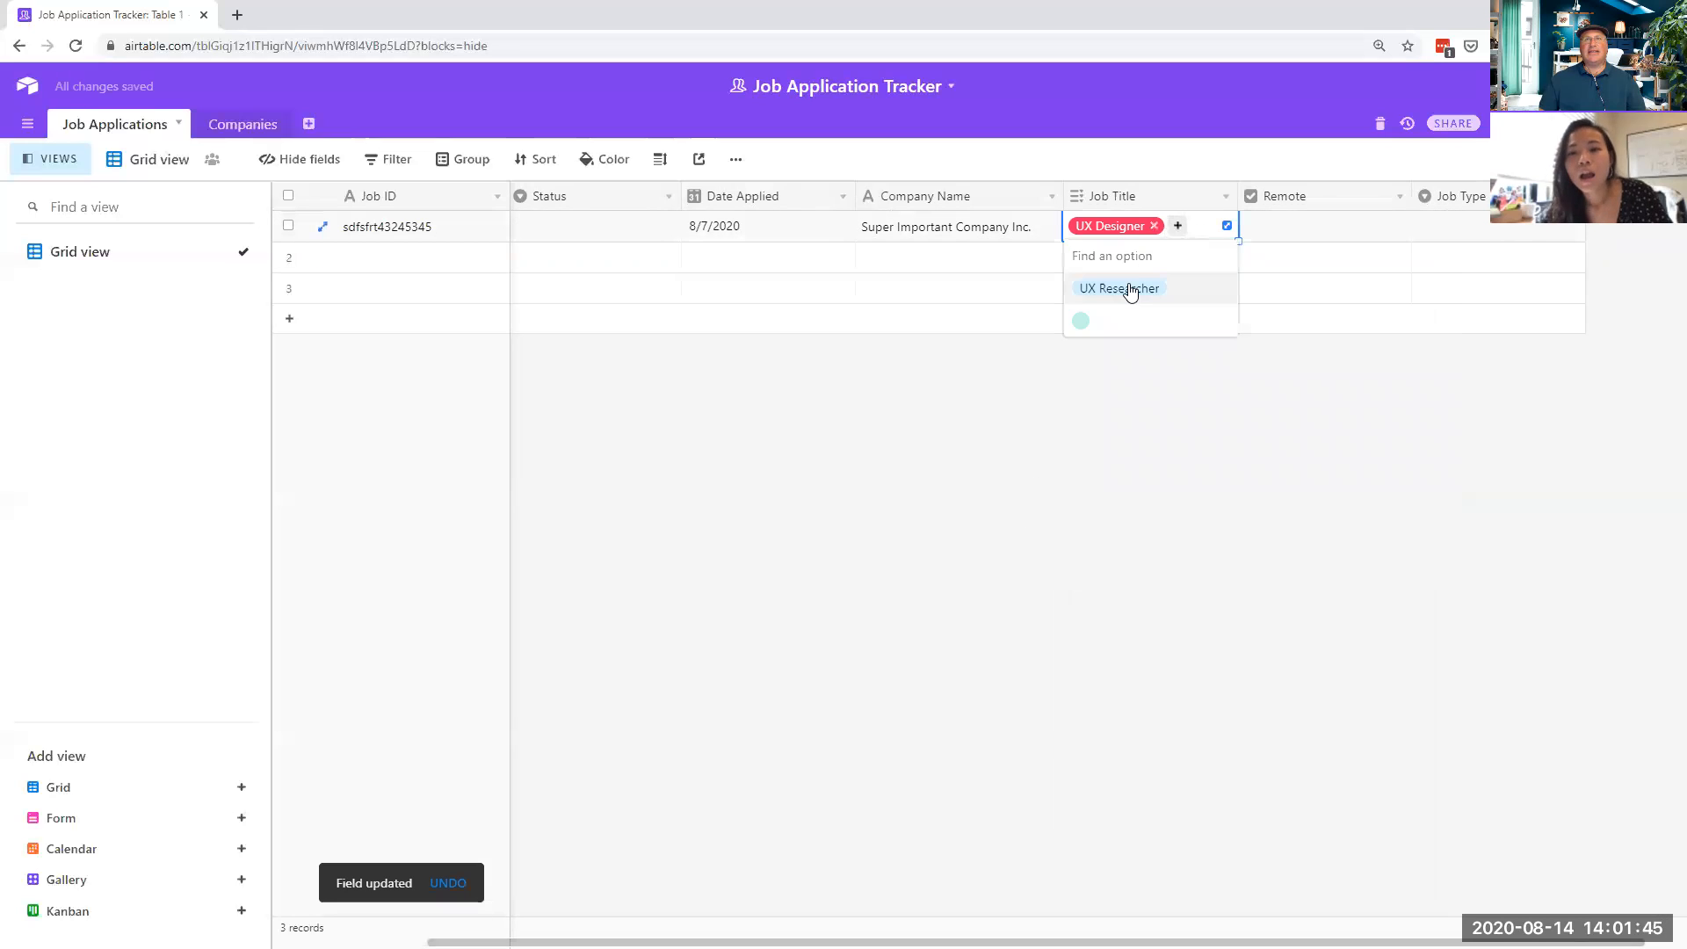
click(1121, 288)
click(1196, 371)
drag(1239, 195, 1314, 195)
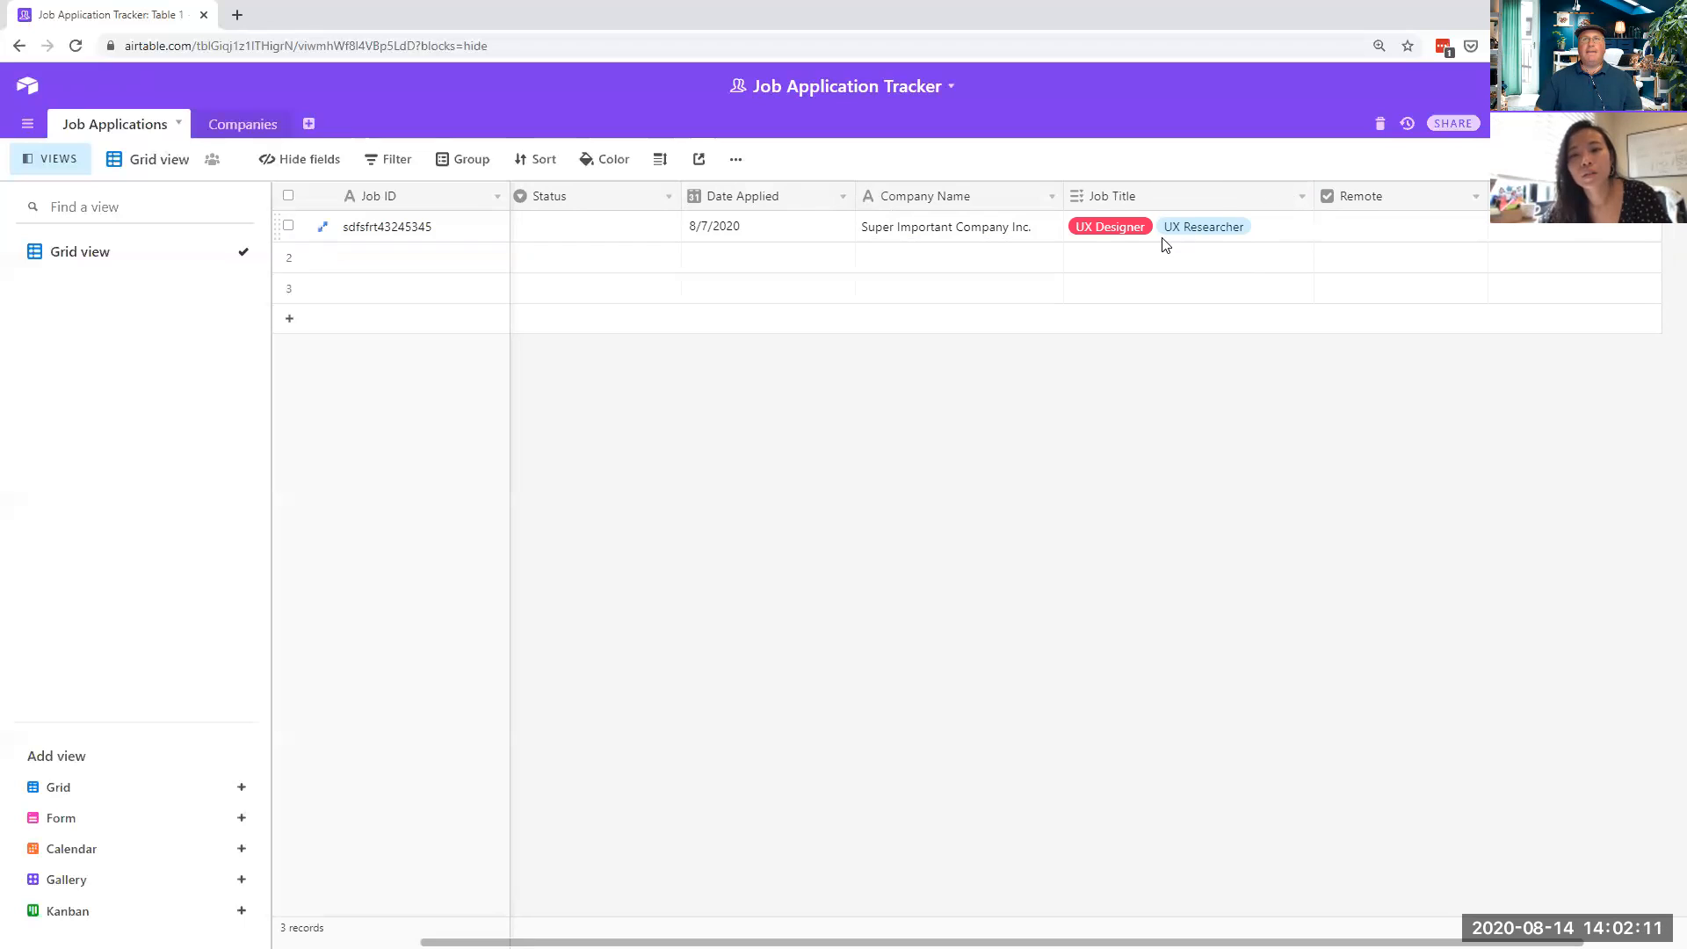
- Enter abc234 as the second record's Job ID
click(416, 261)
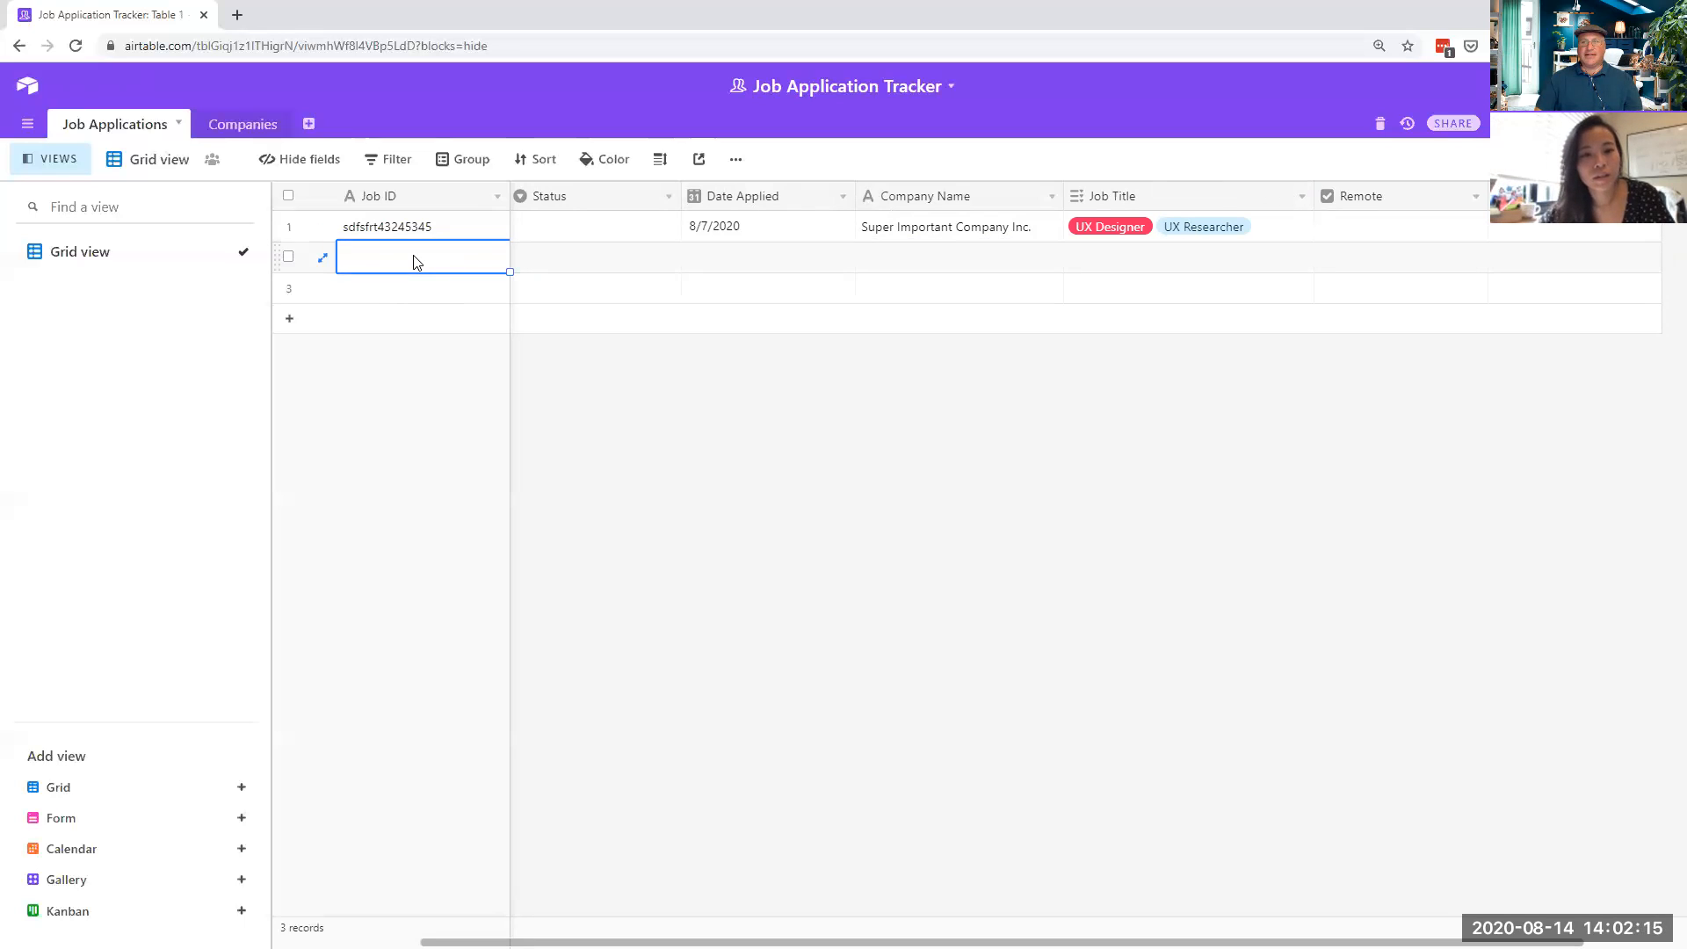
click(408, 254)
text(abc234)
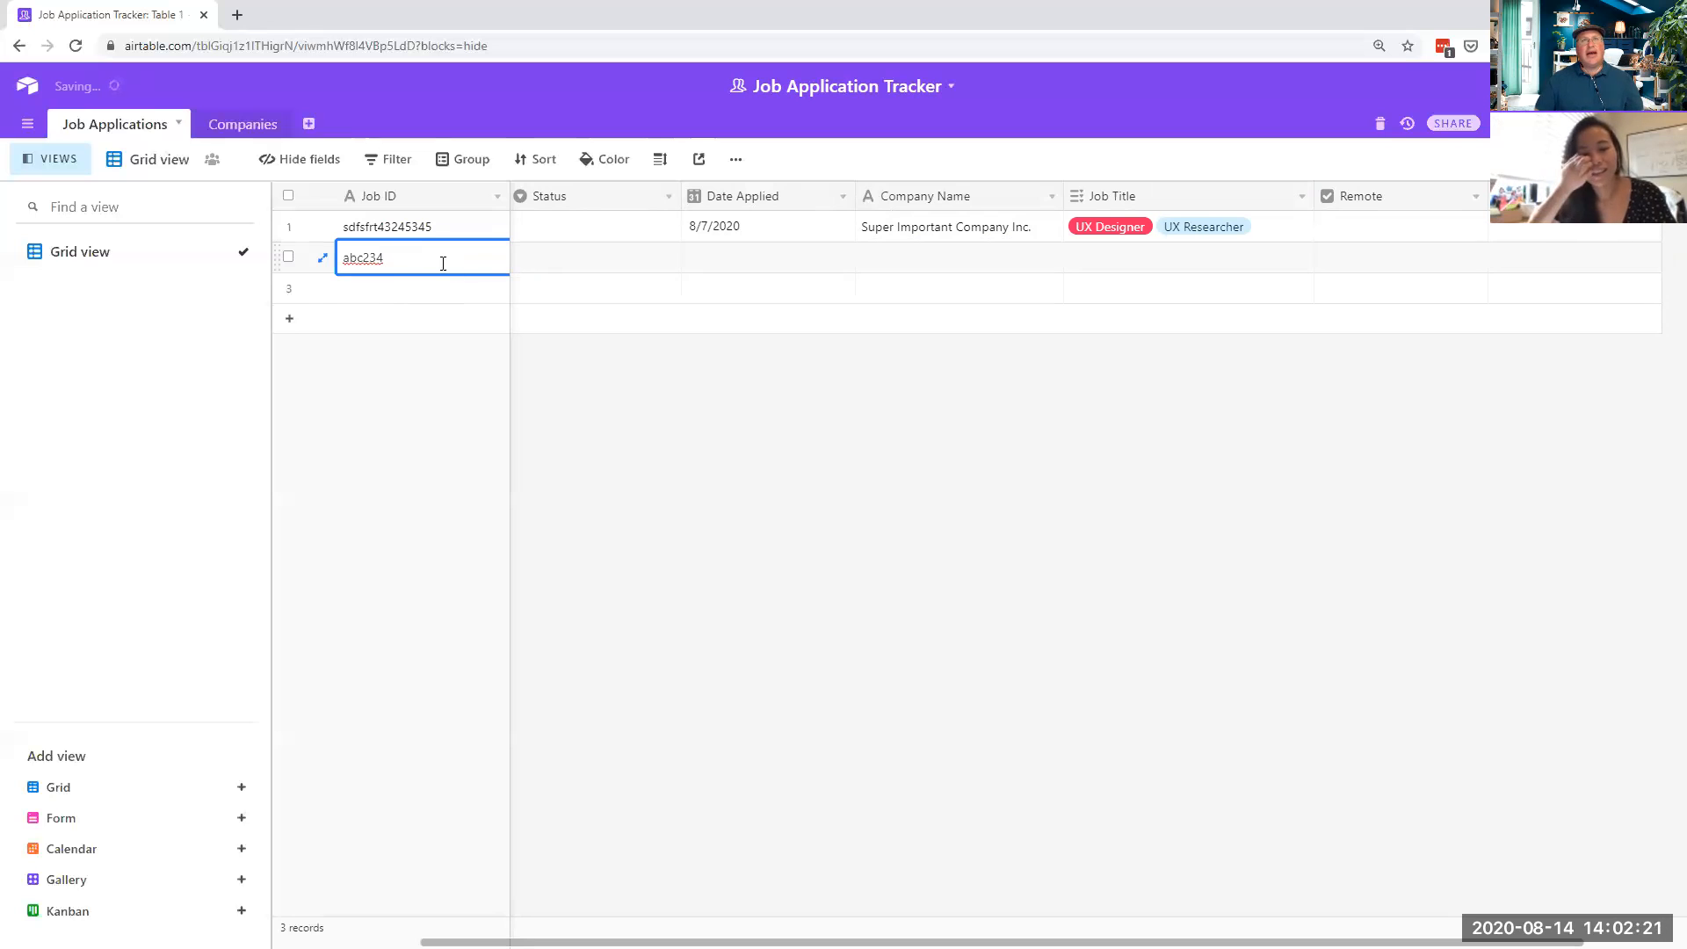
click(569, 238)
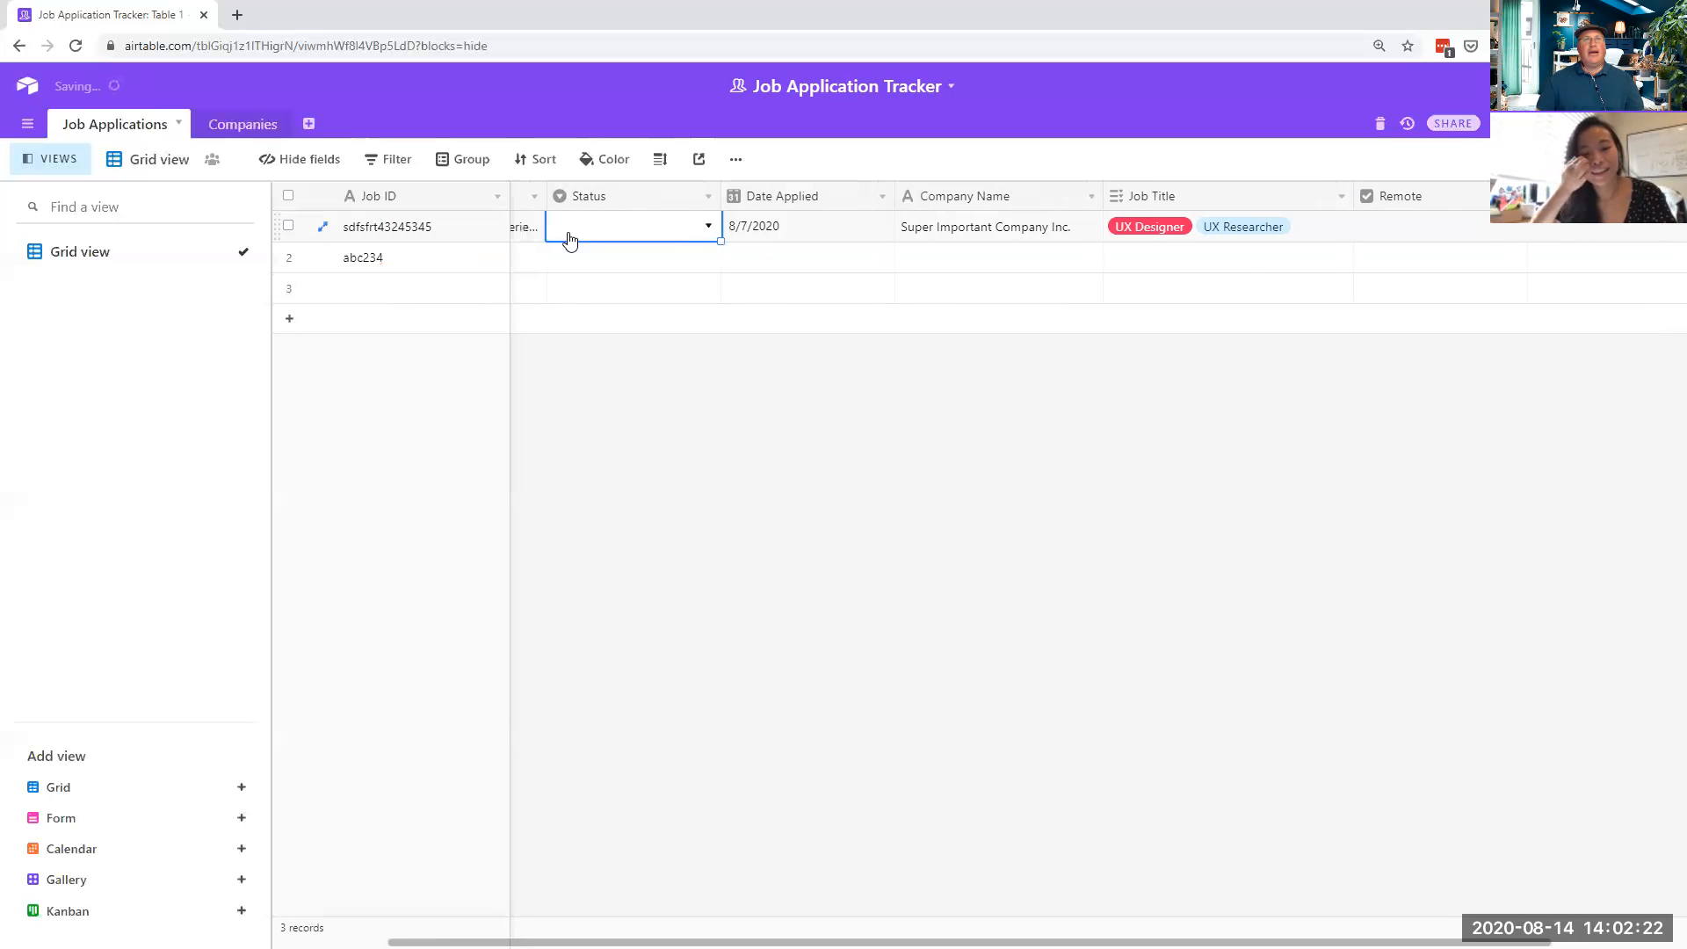
- Set row 1's Status to Applied and row 2's Status to Offered
click(704, 230)
click(633, 318)
click(631, 262)
click(675, 265)
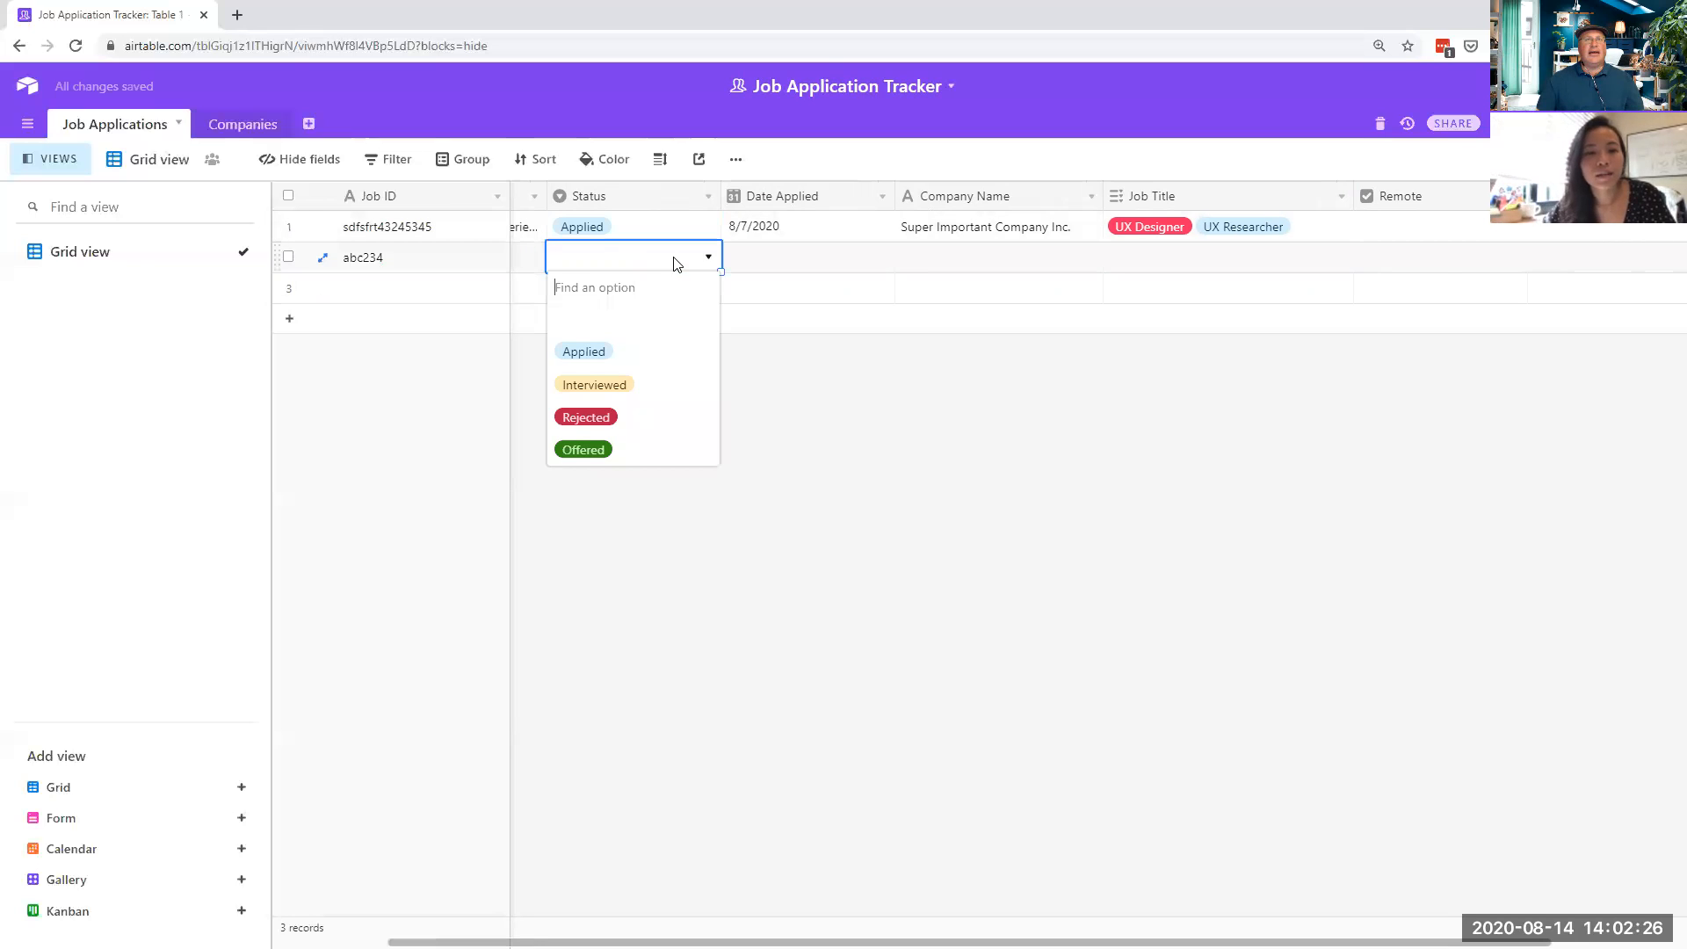
click(591, 449)
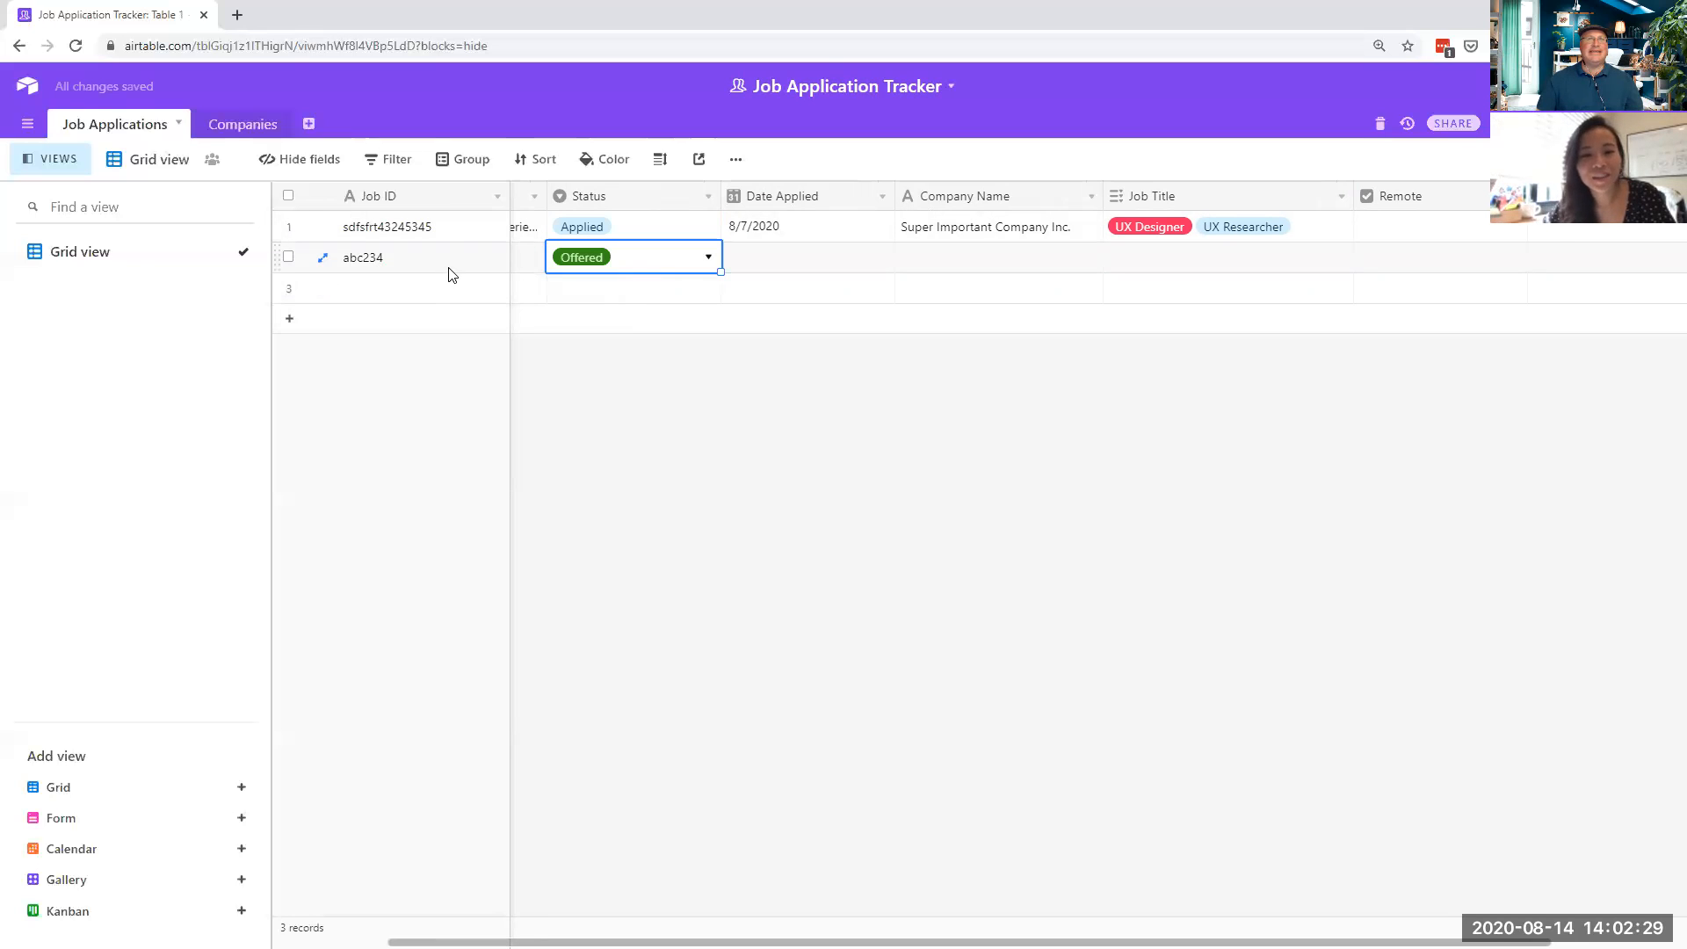
- Set row 2's Date Applied to 8/14/2020 with the calendar picker
click(780, 262)
click(779, 261)
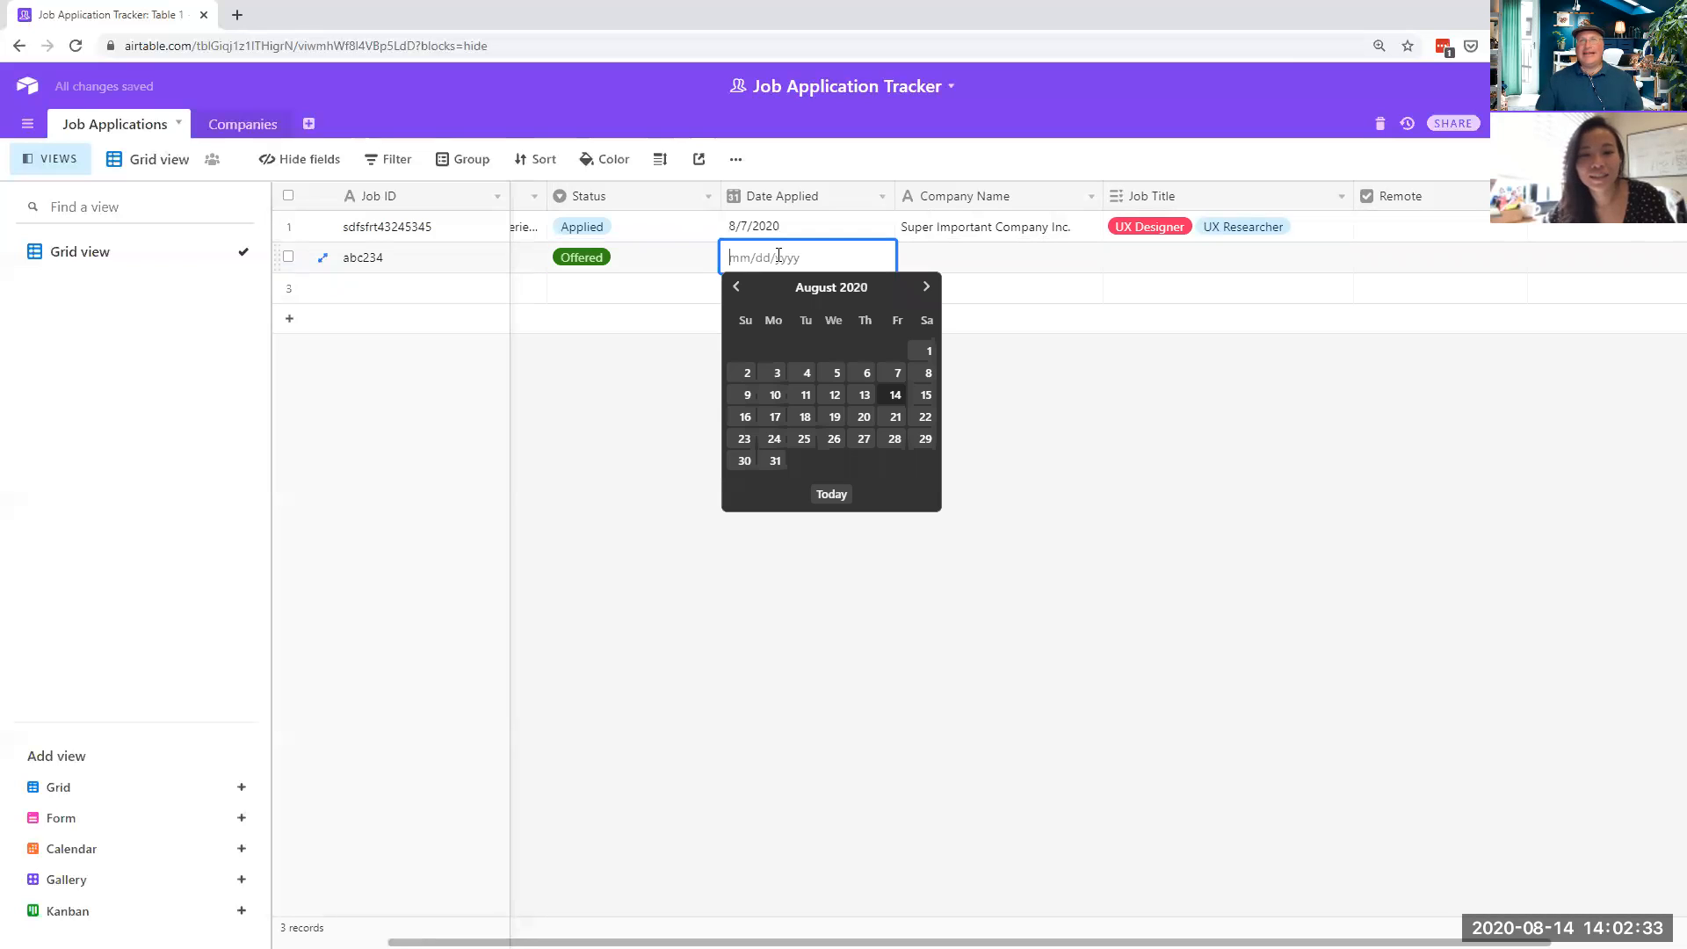
click(896, 396)
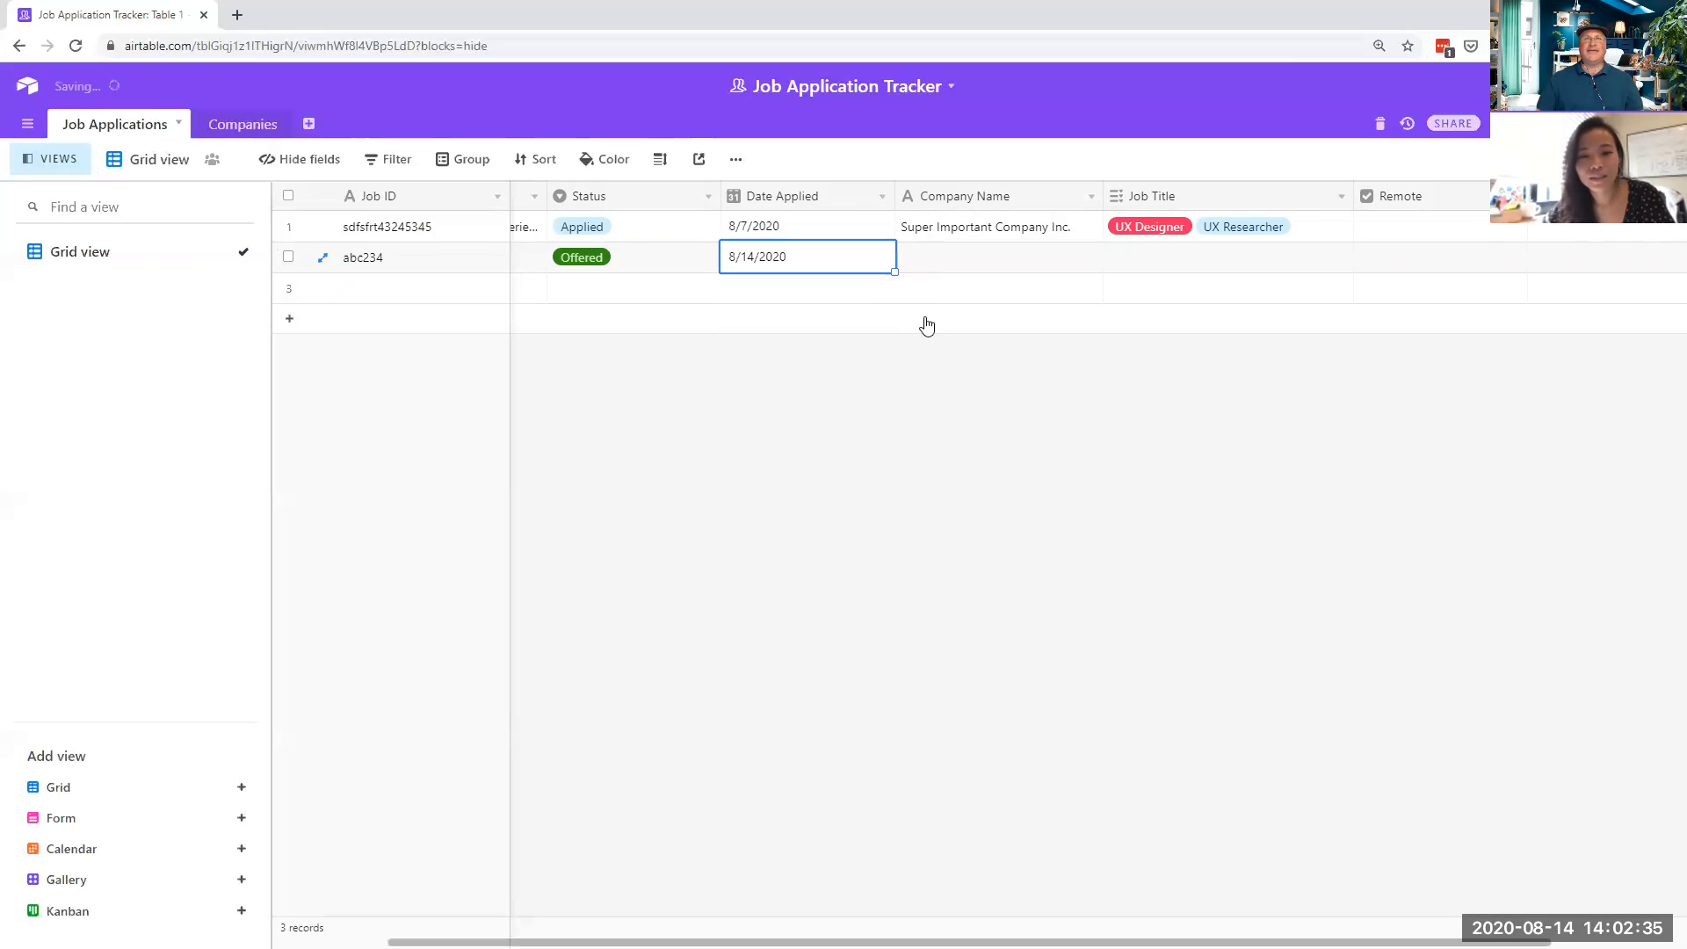
click(980, 270)
click(979, 265)
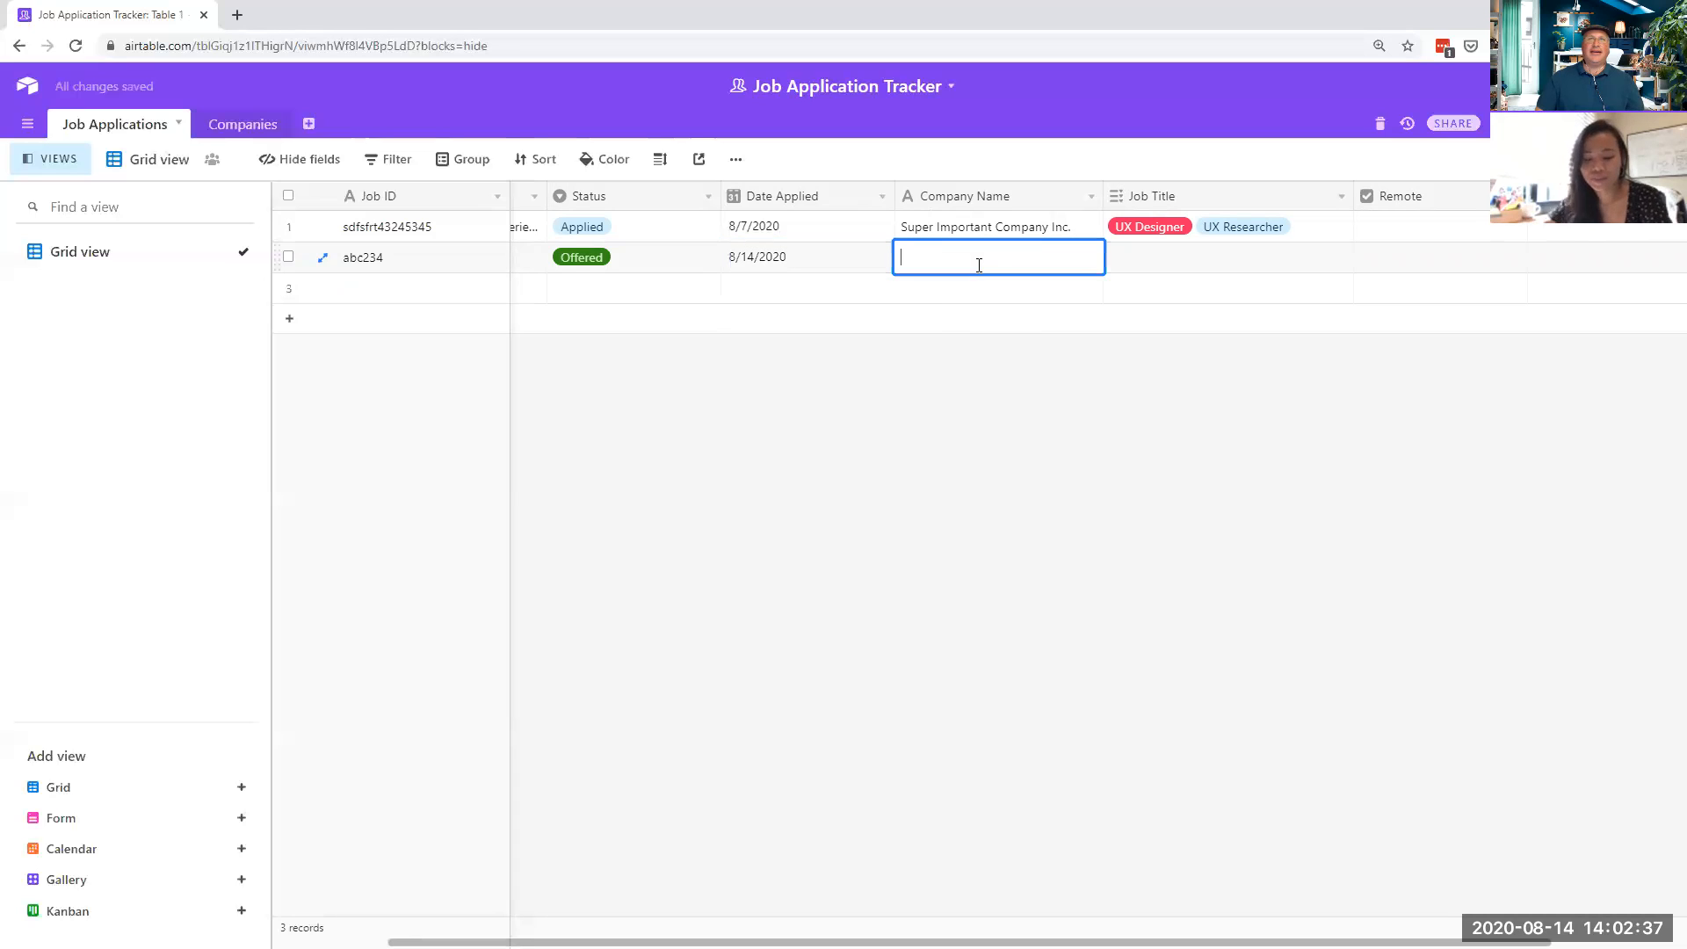
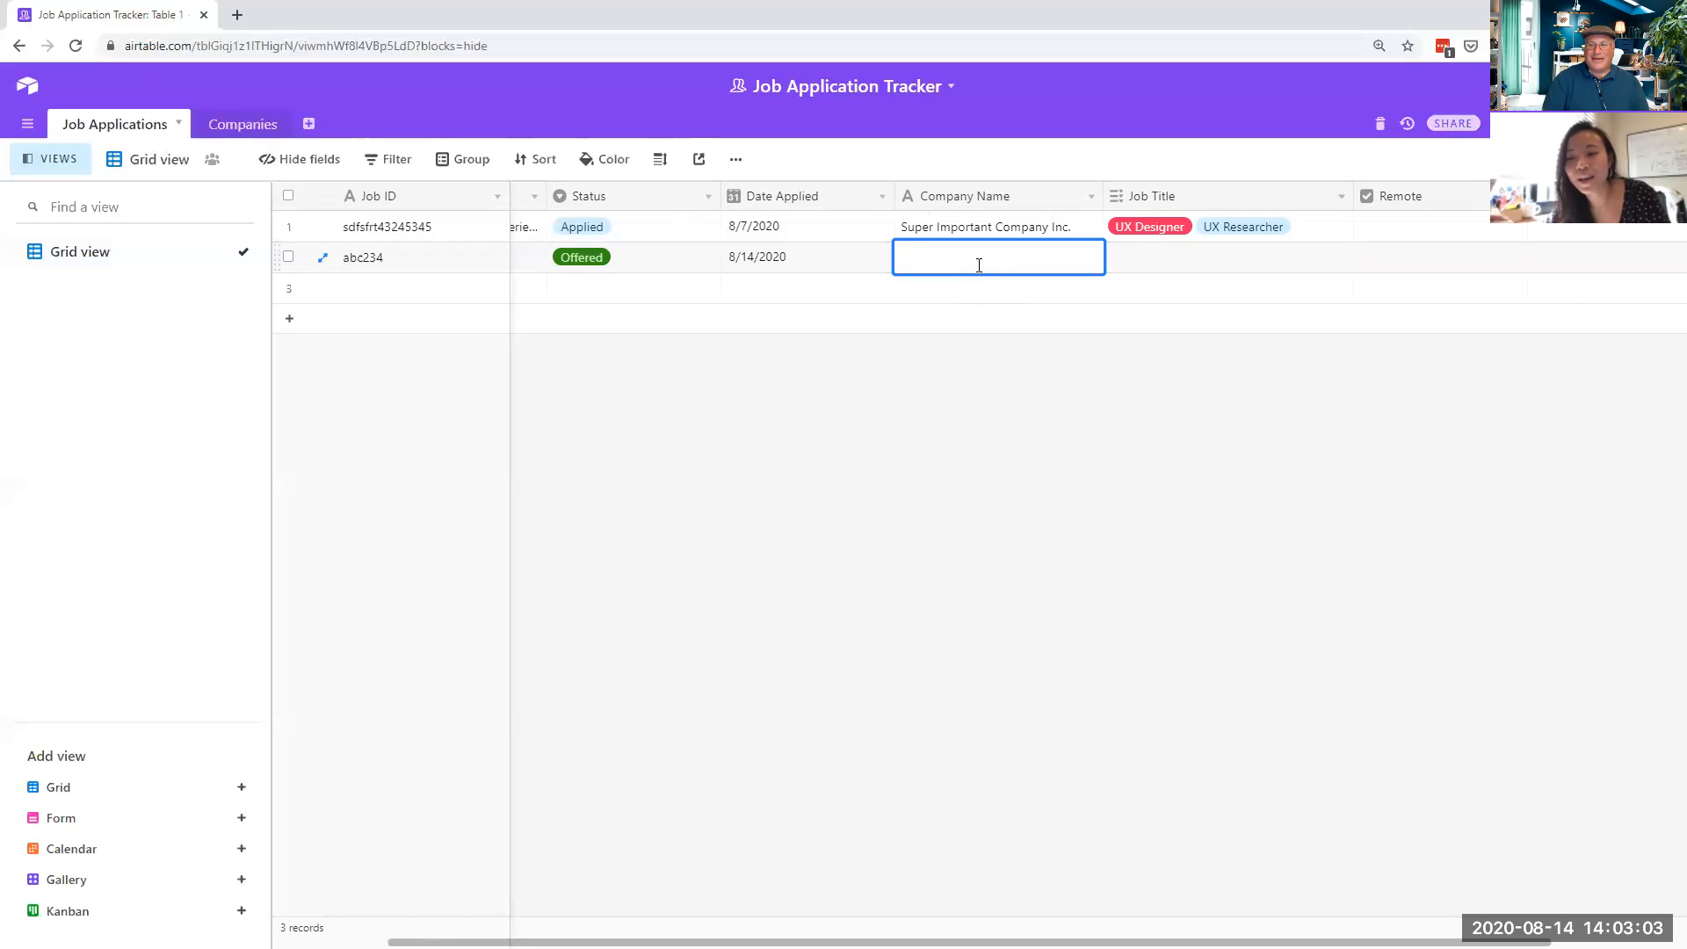
- Enter Apple as the company and create a new Job Title option, VP of UX
text(Apple)
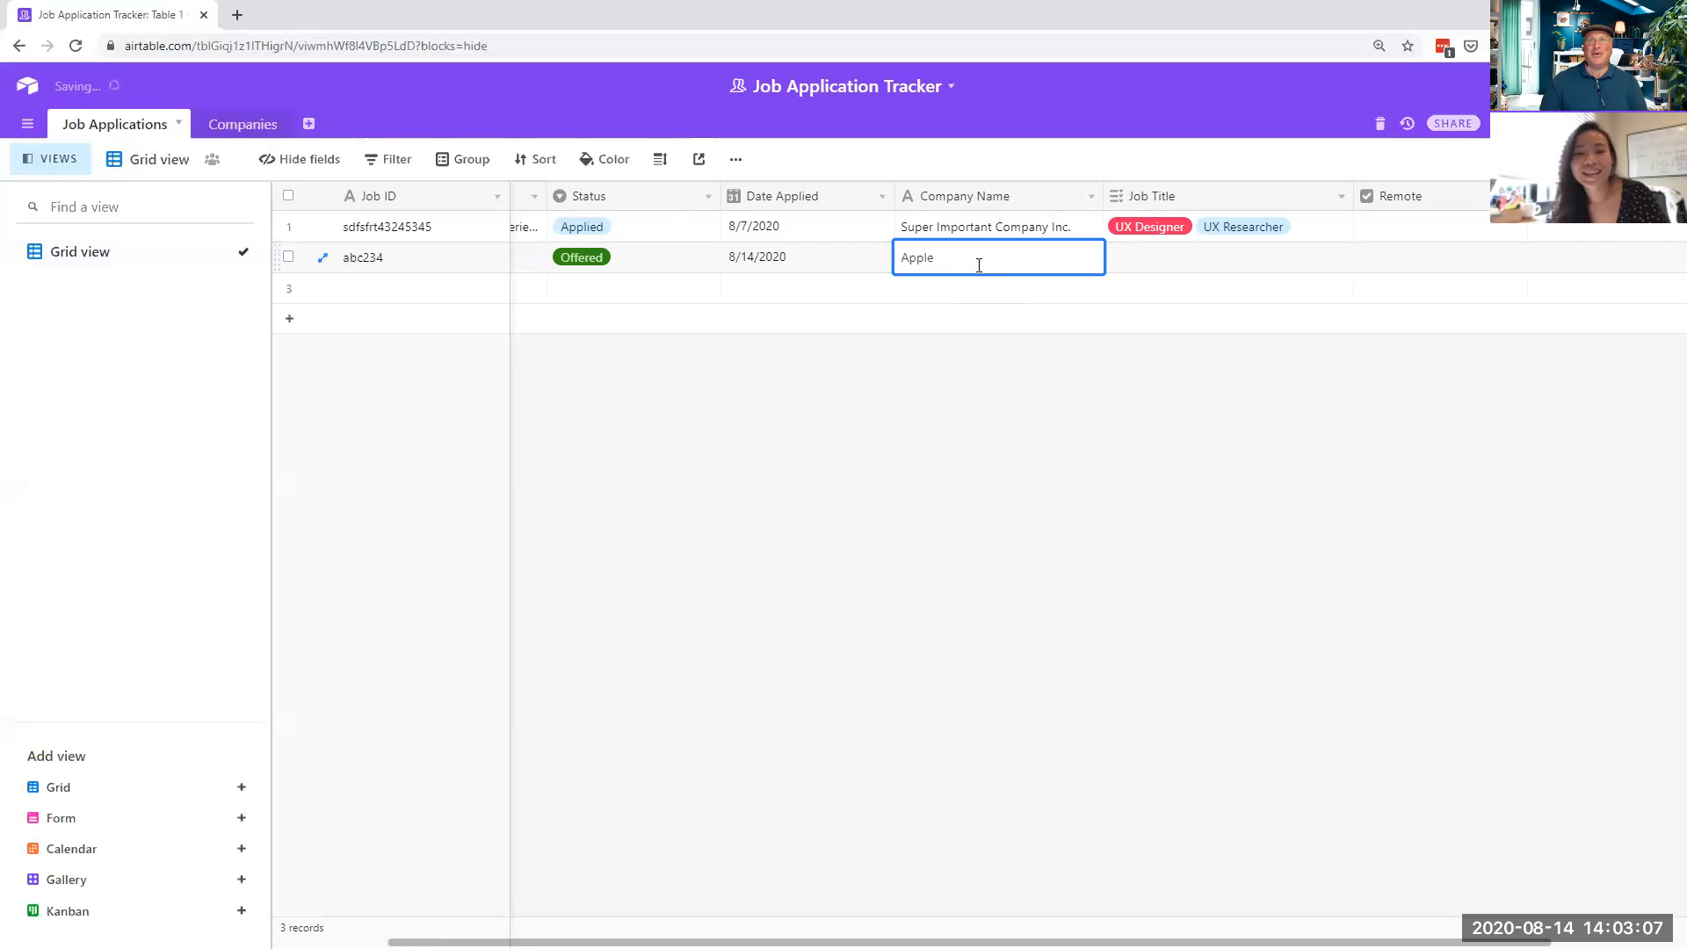
click(1150, 265)
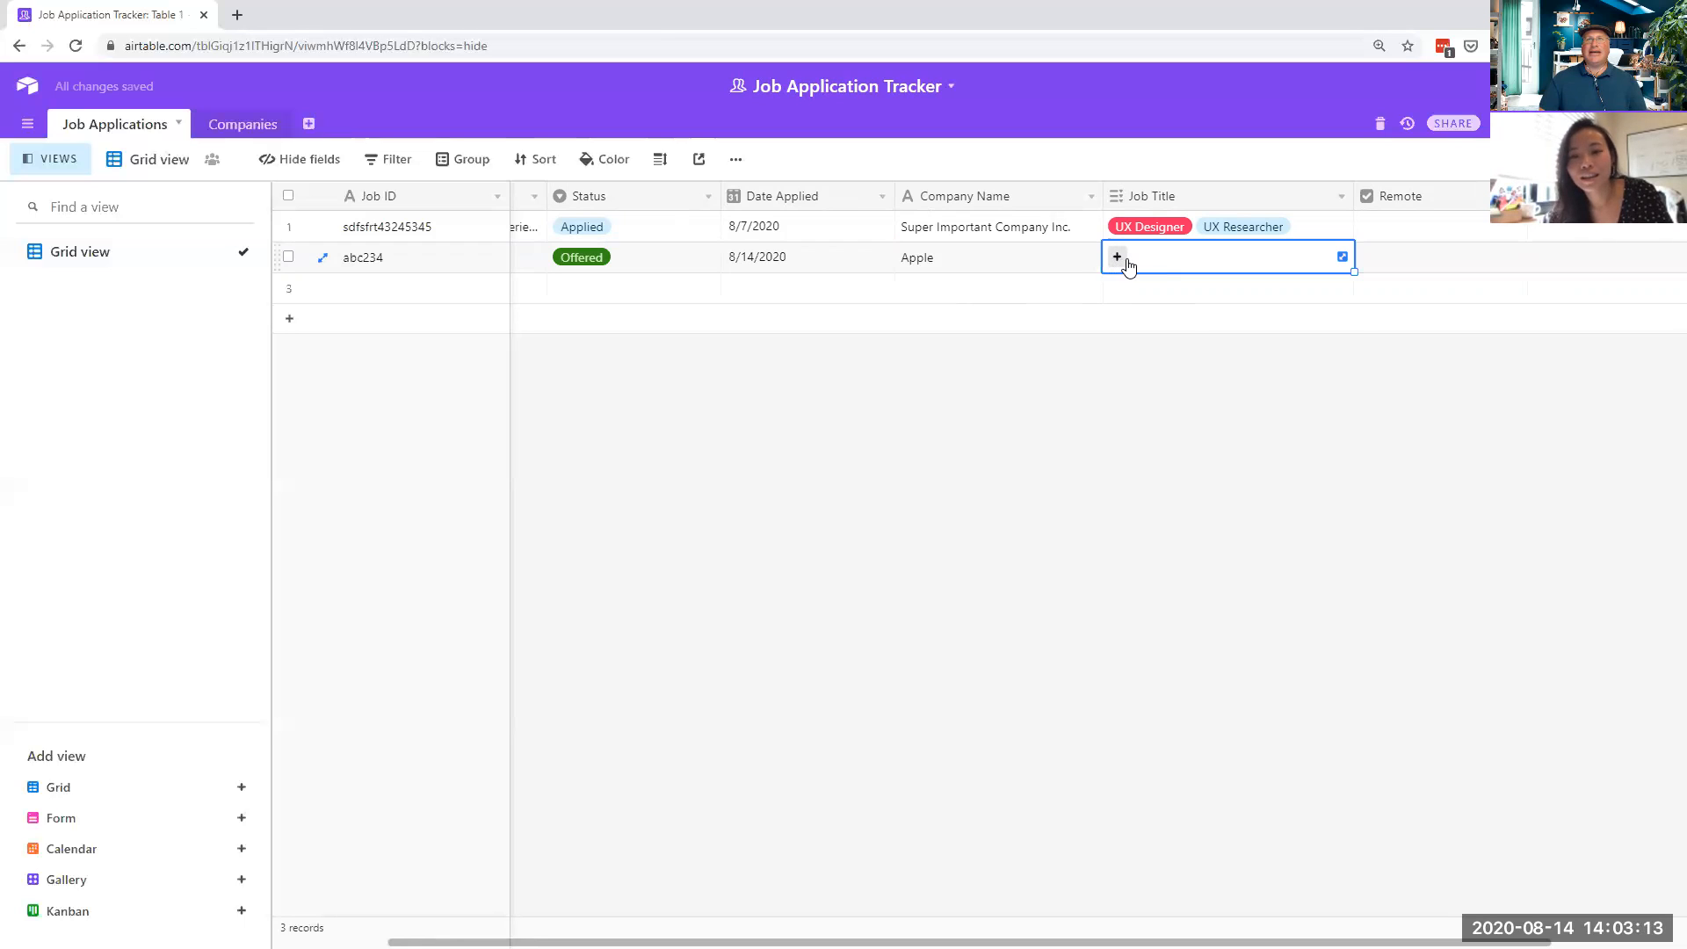
click(1118, 262)
click(1165, 263)
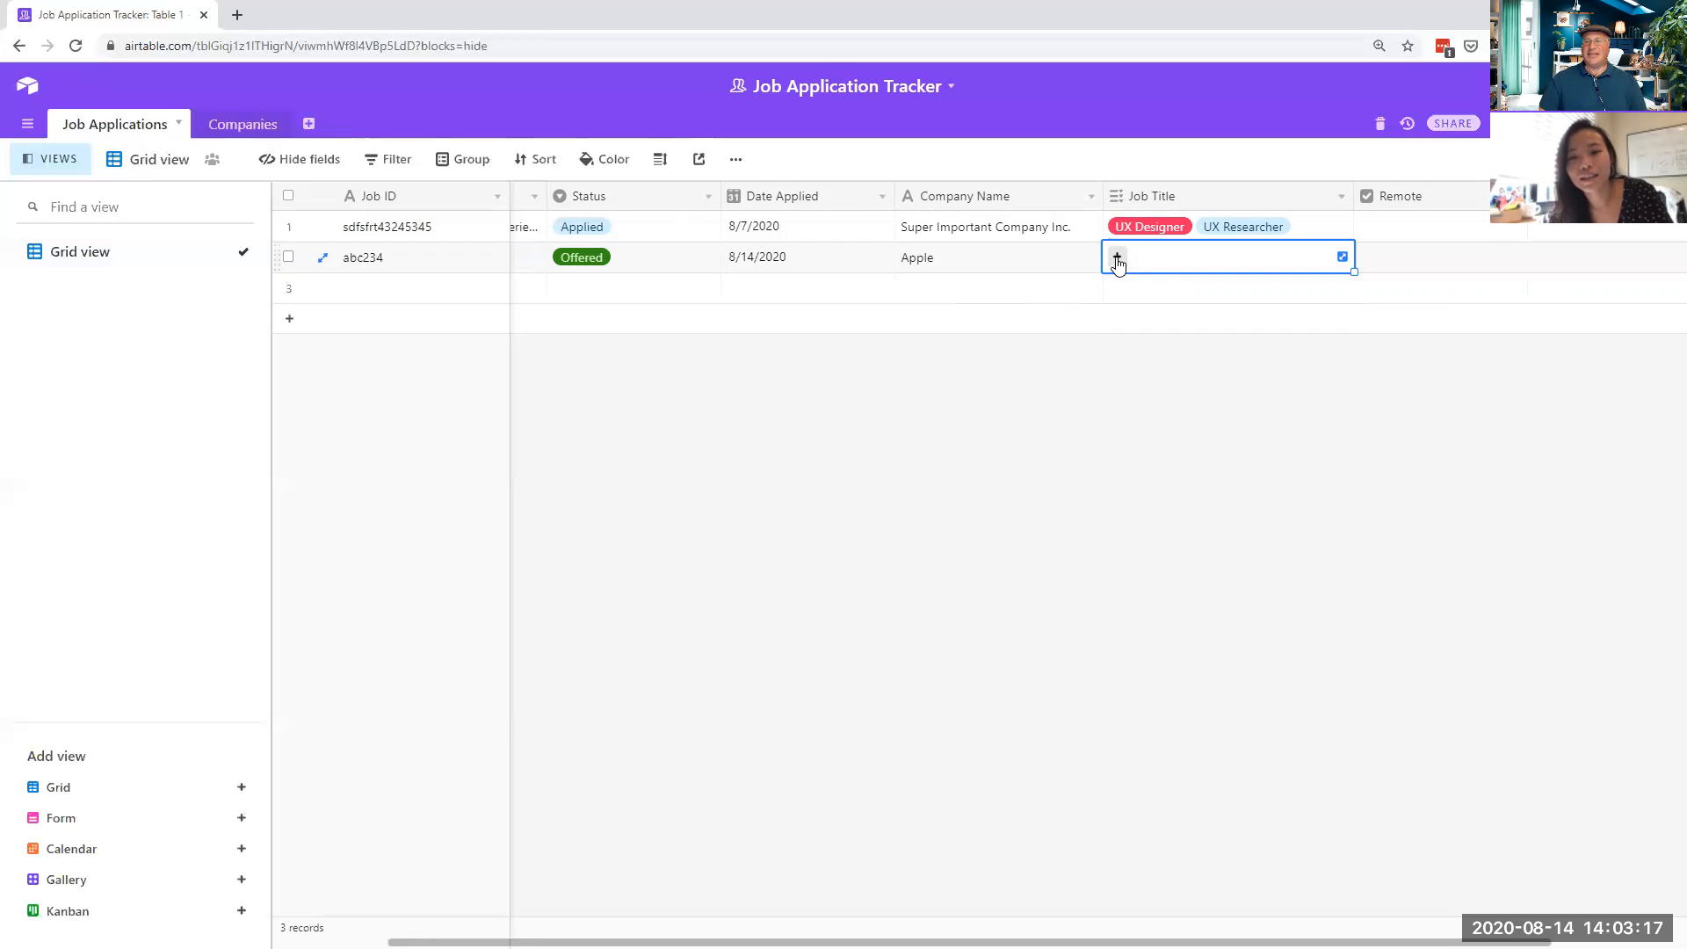
click(1117, 262)
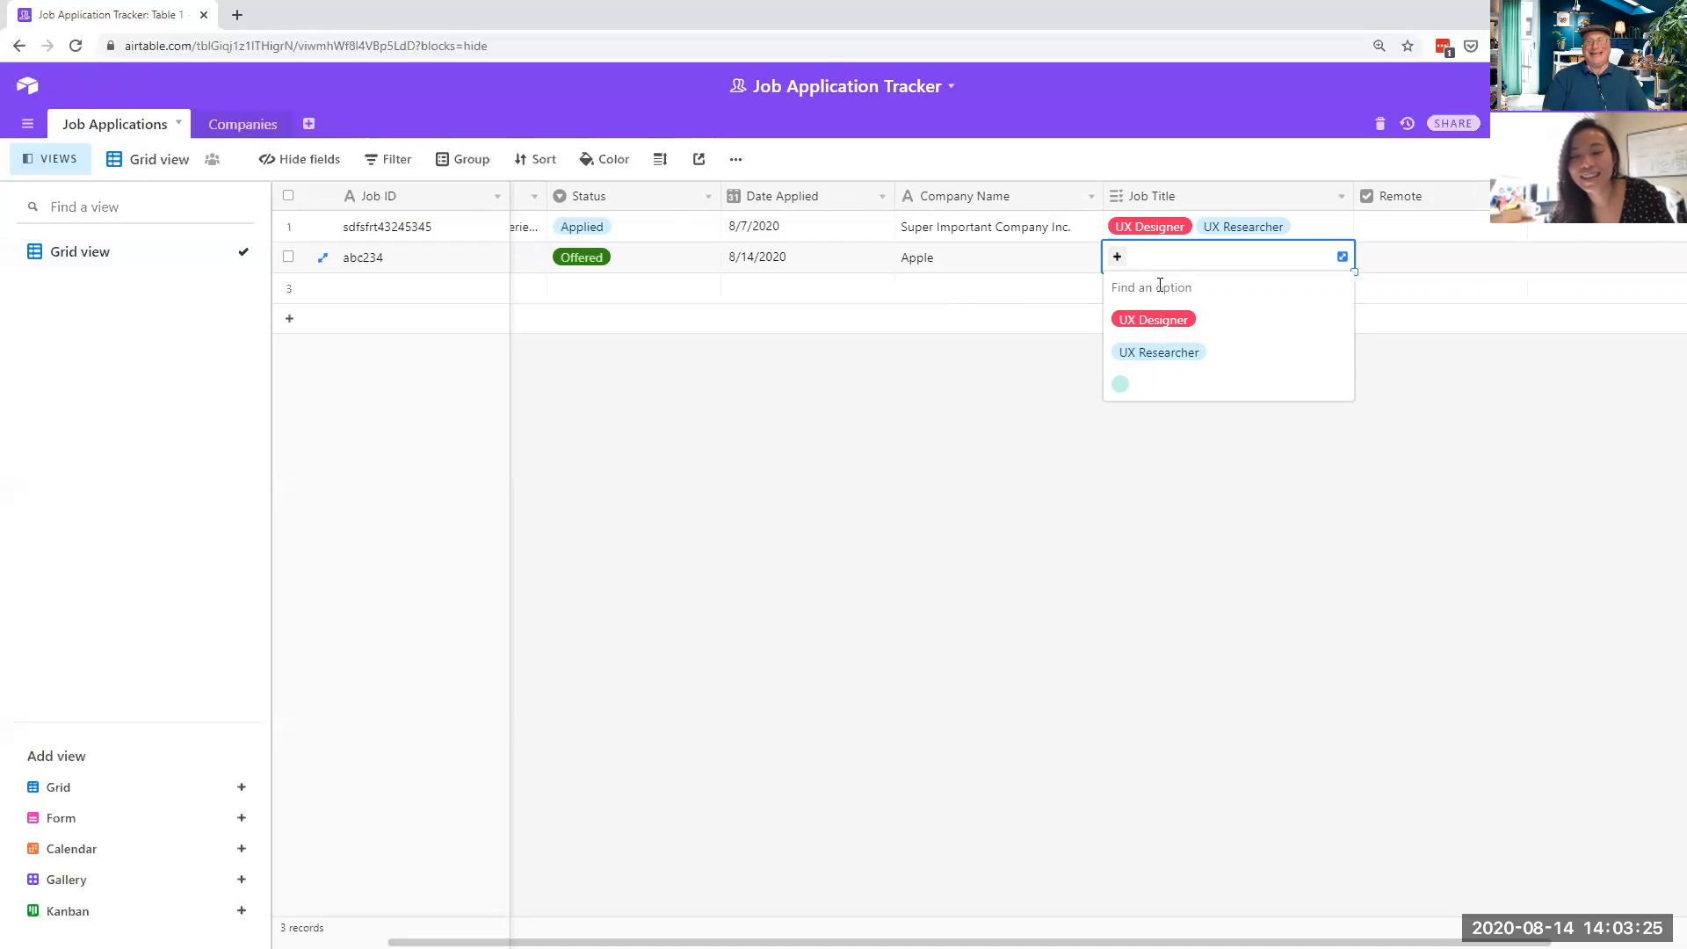
text(VP)
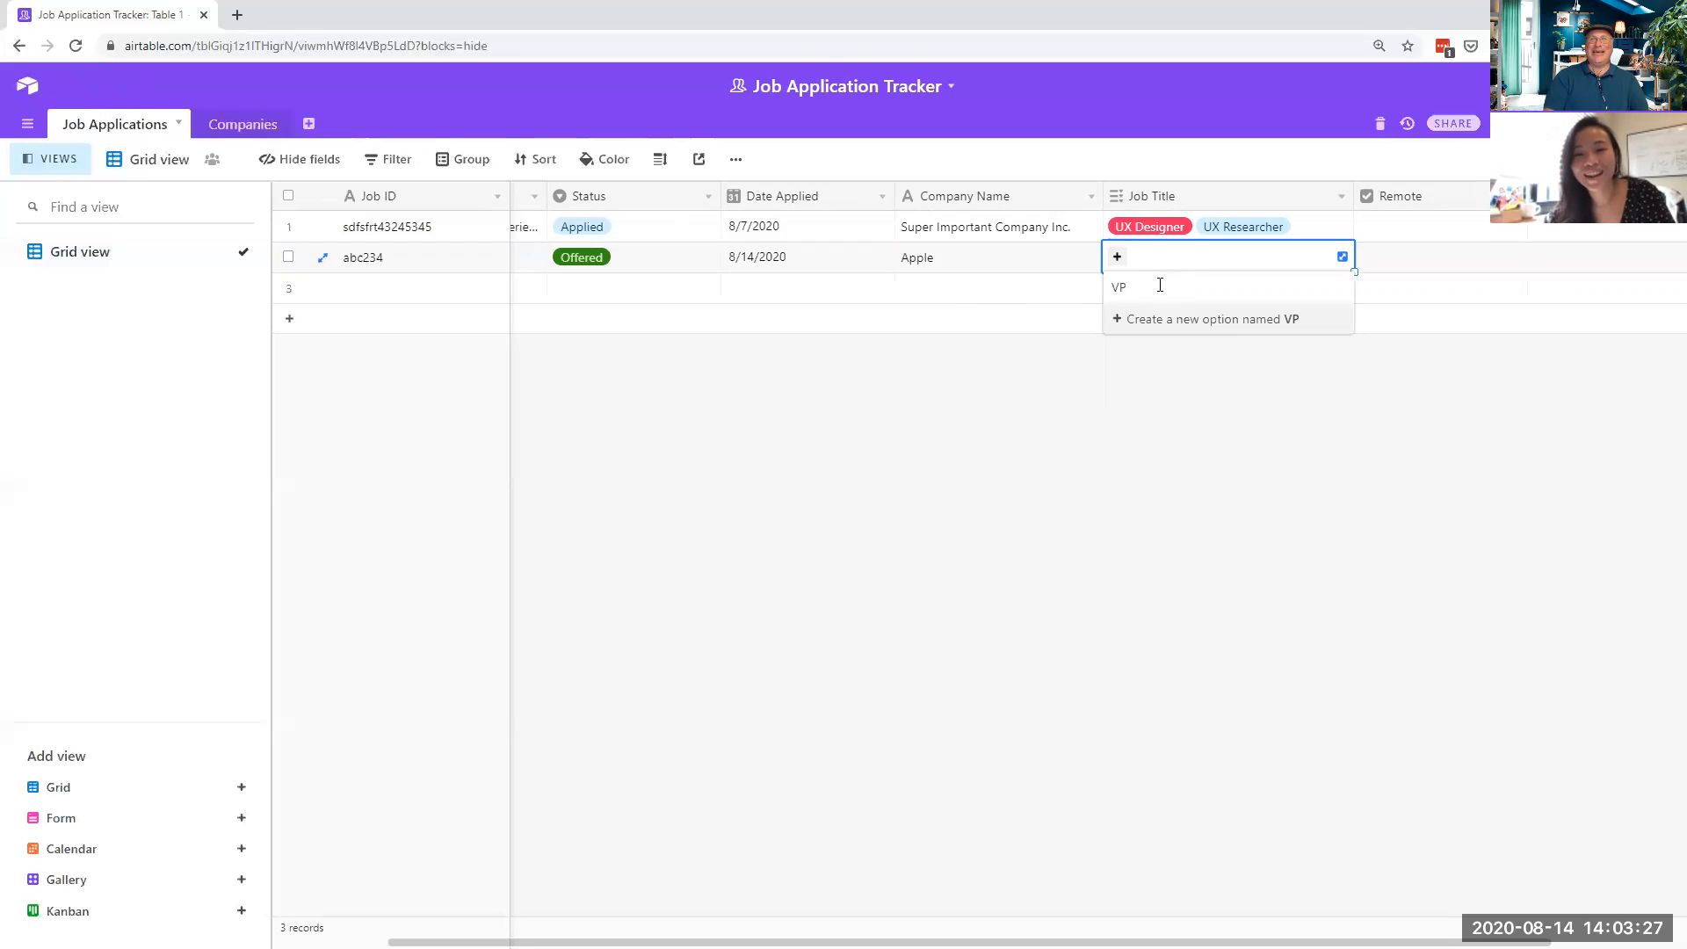
text( of UX)
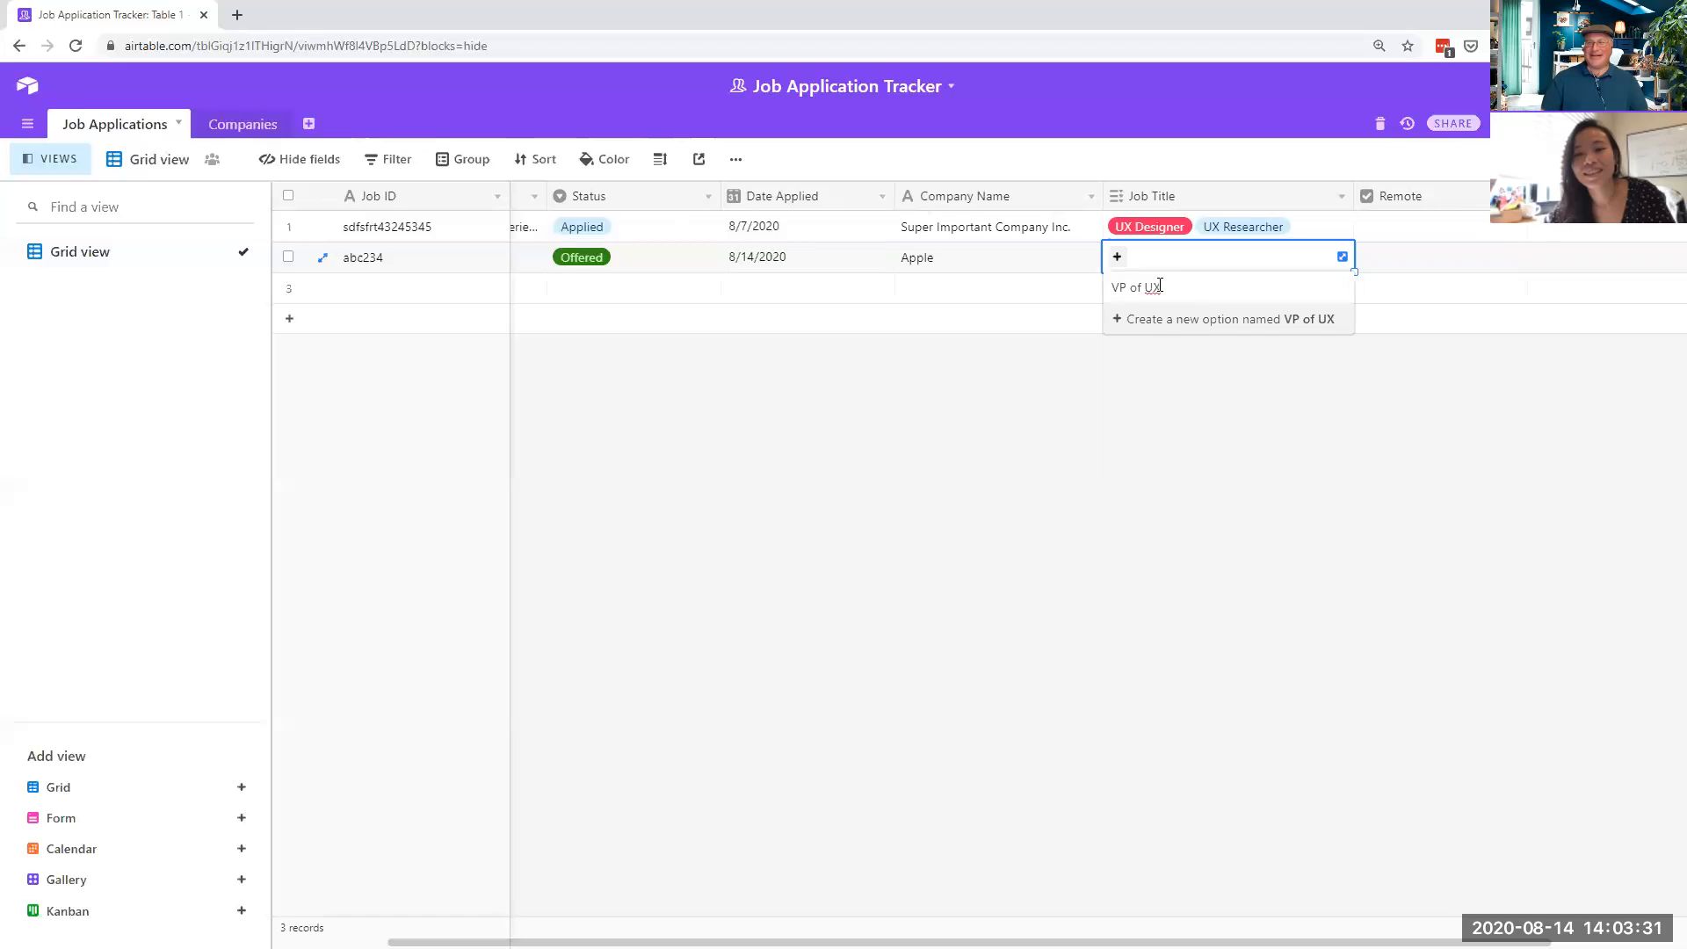
click(1146, 327)
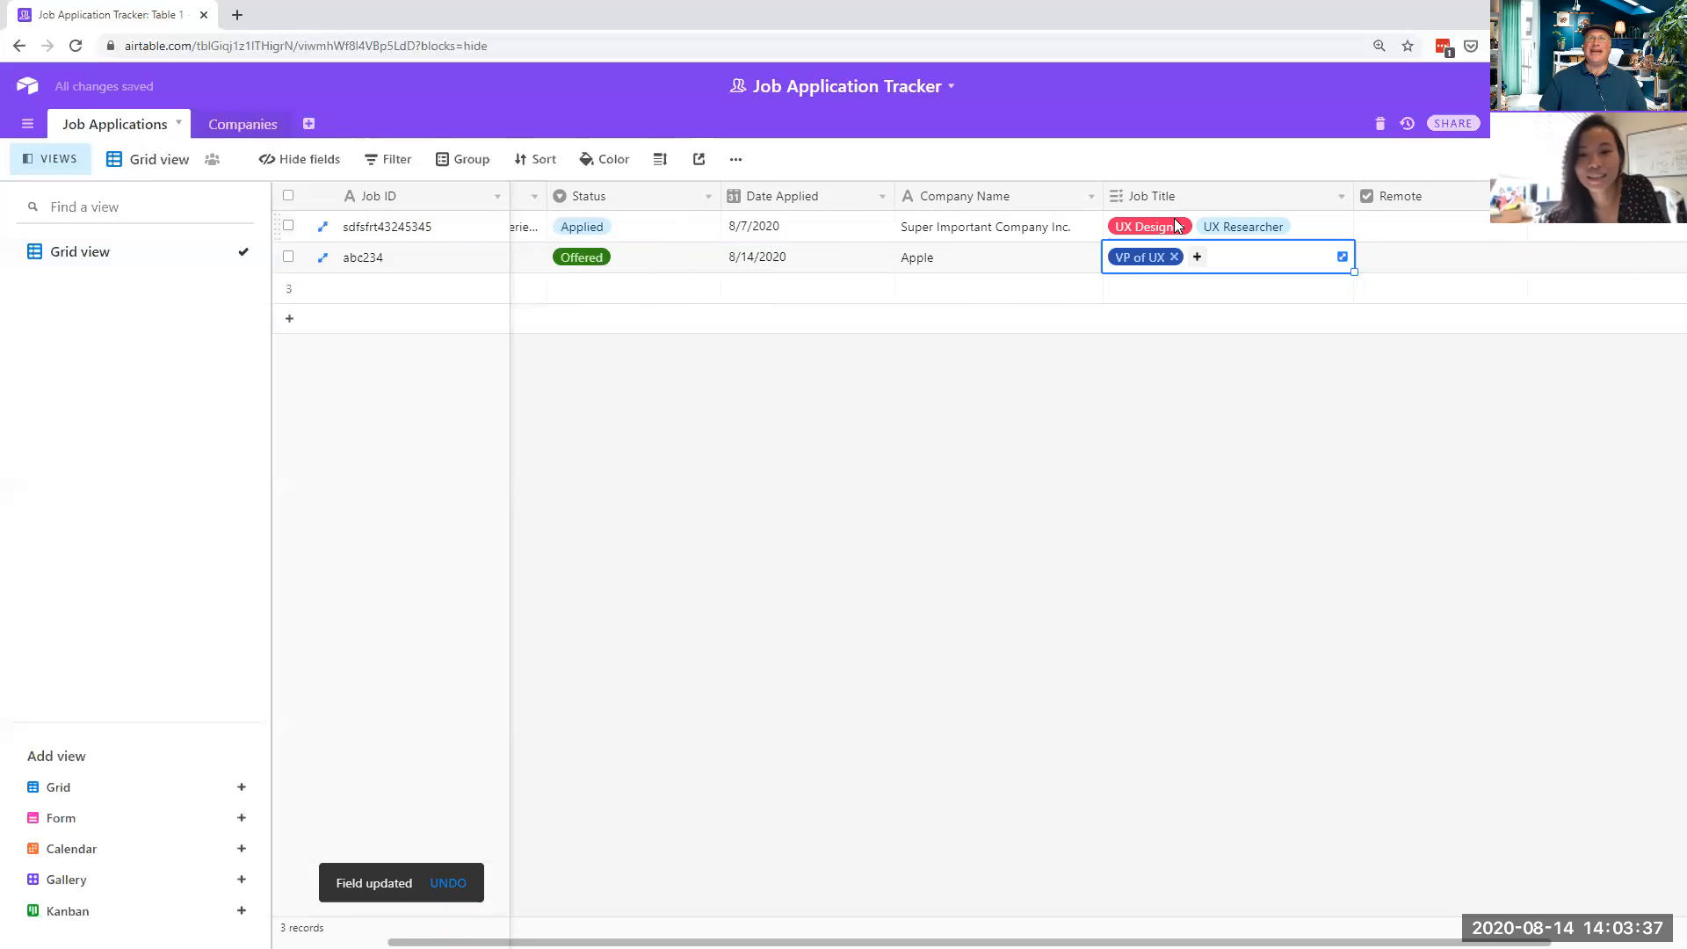
- Add a grid filter where Job Title has any of UX Designer
click(398, 161)
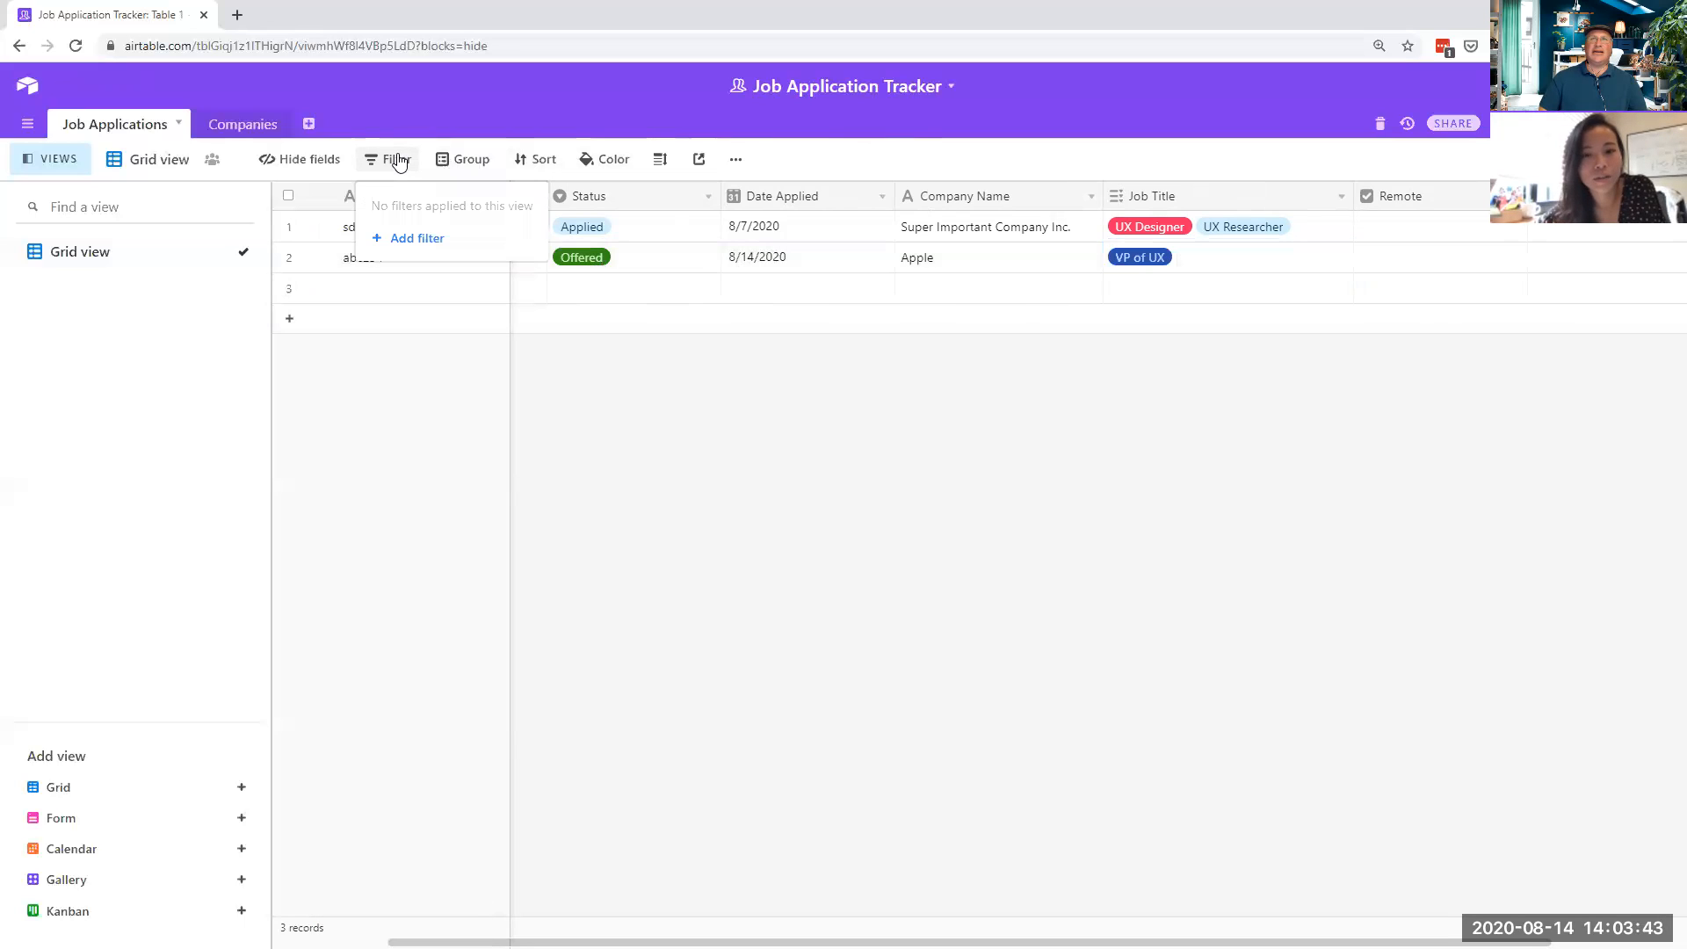
click(426, 238)
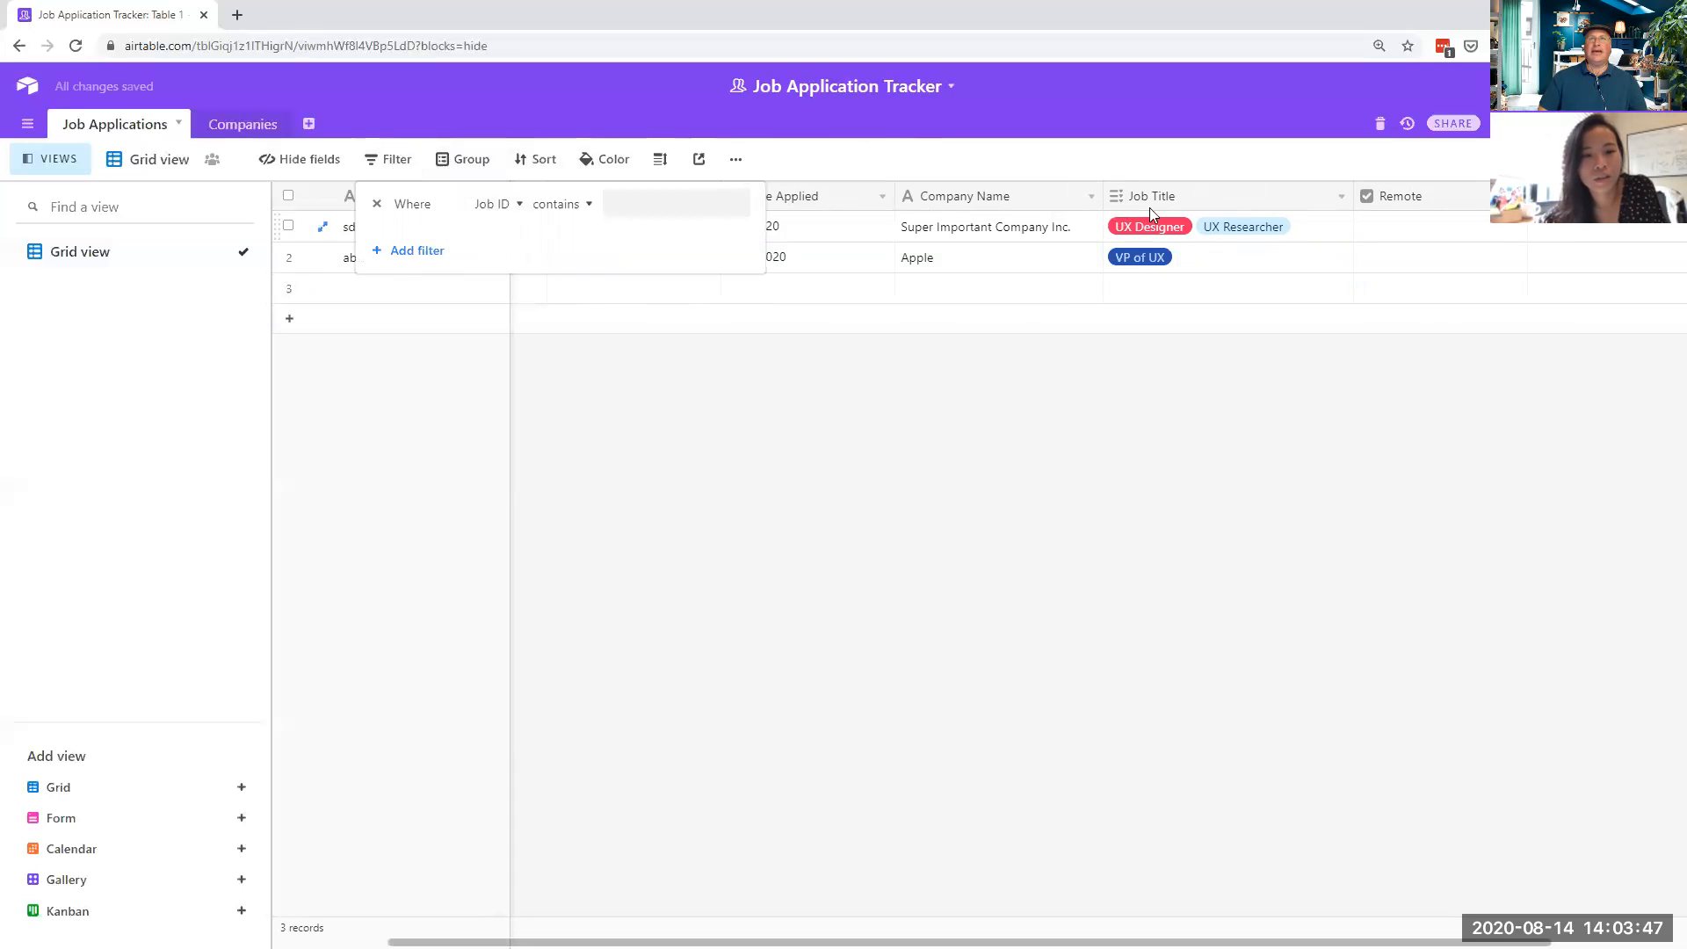
click(521, 204)
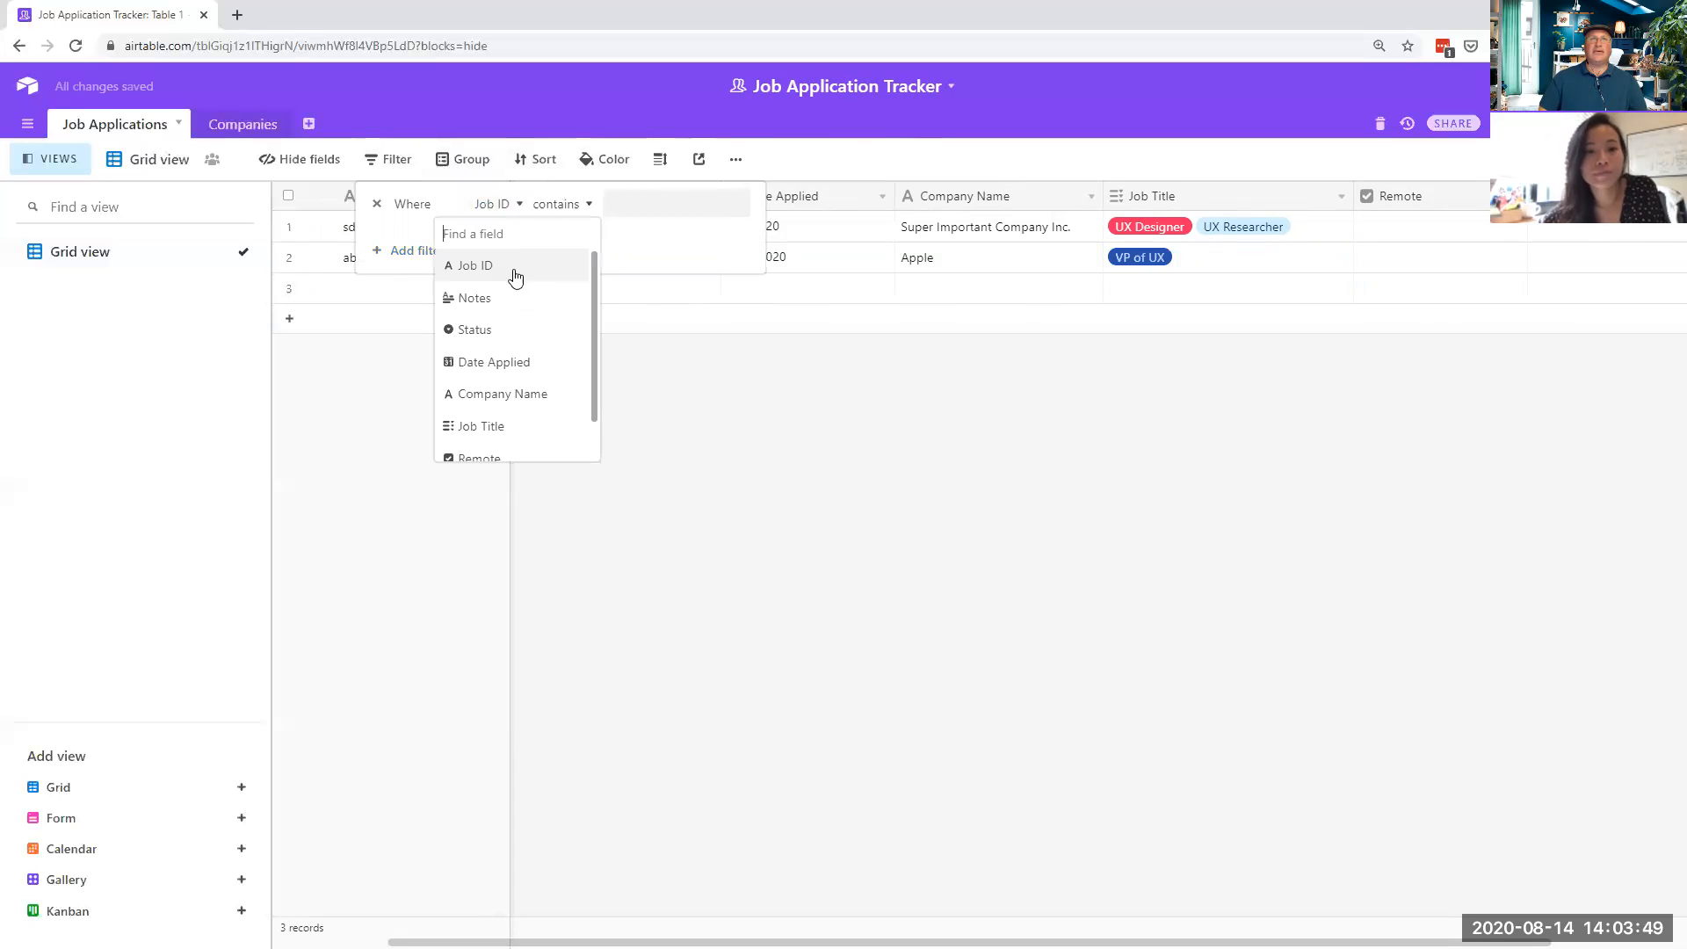
scroll(527, 399, down, 1)
click(527, 398)
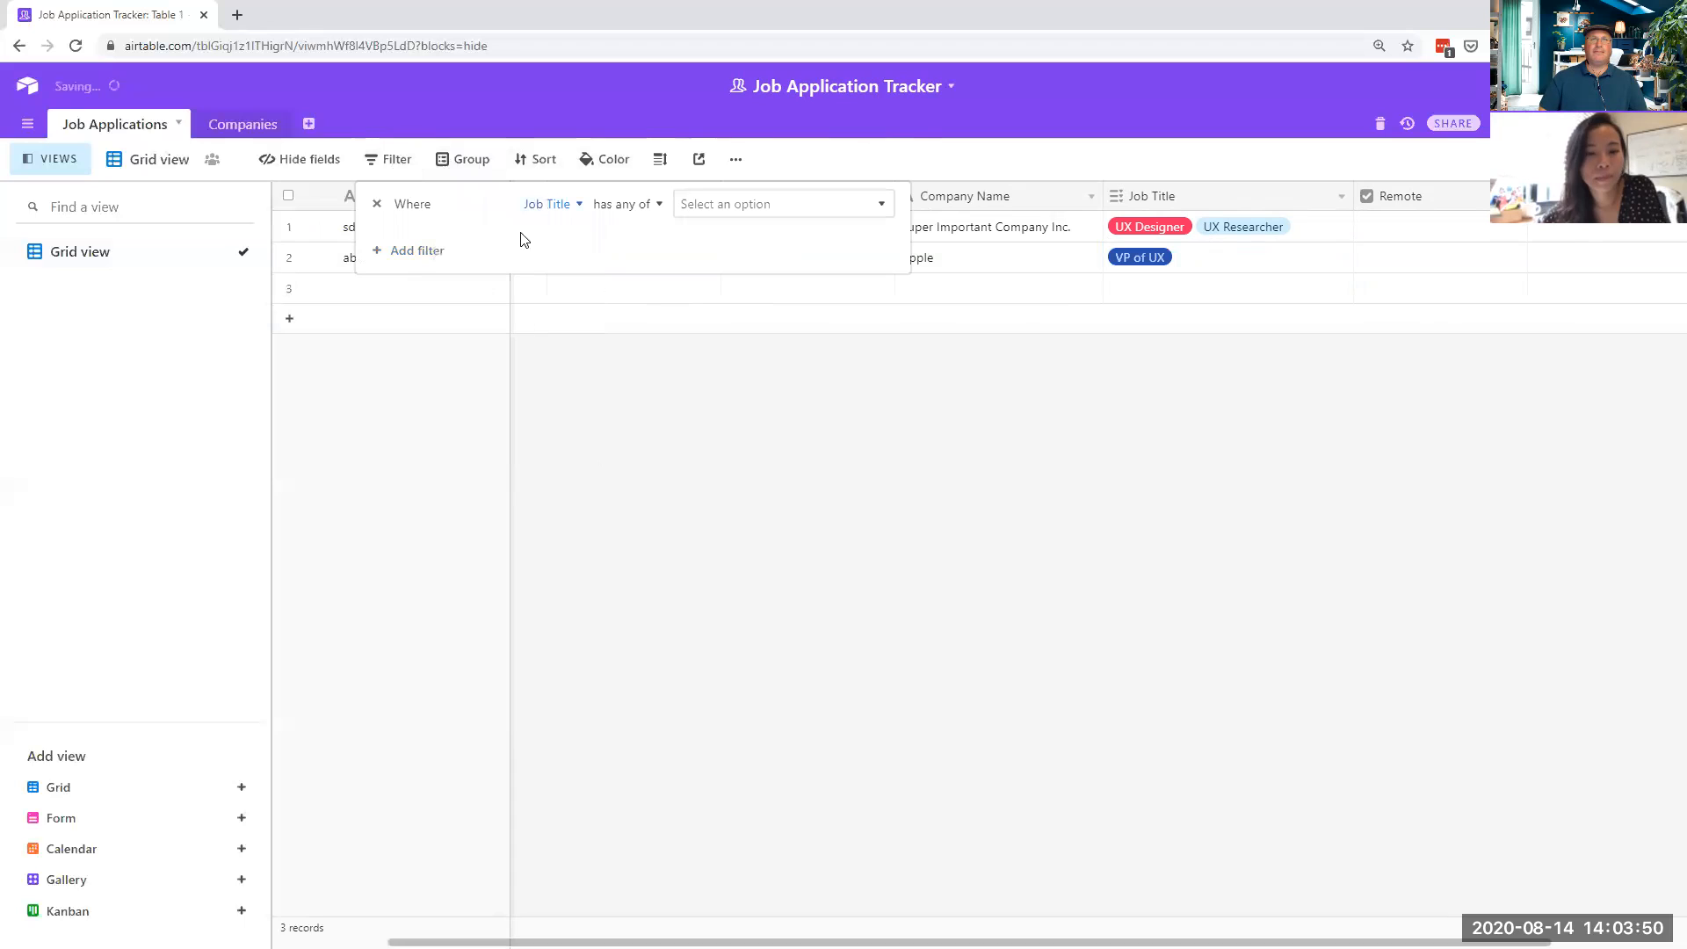
click(656, 211)
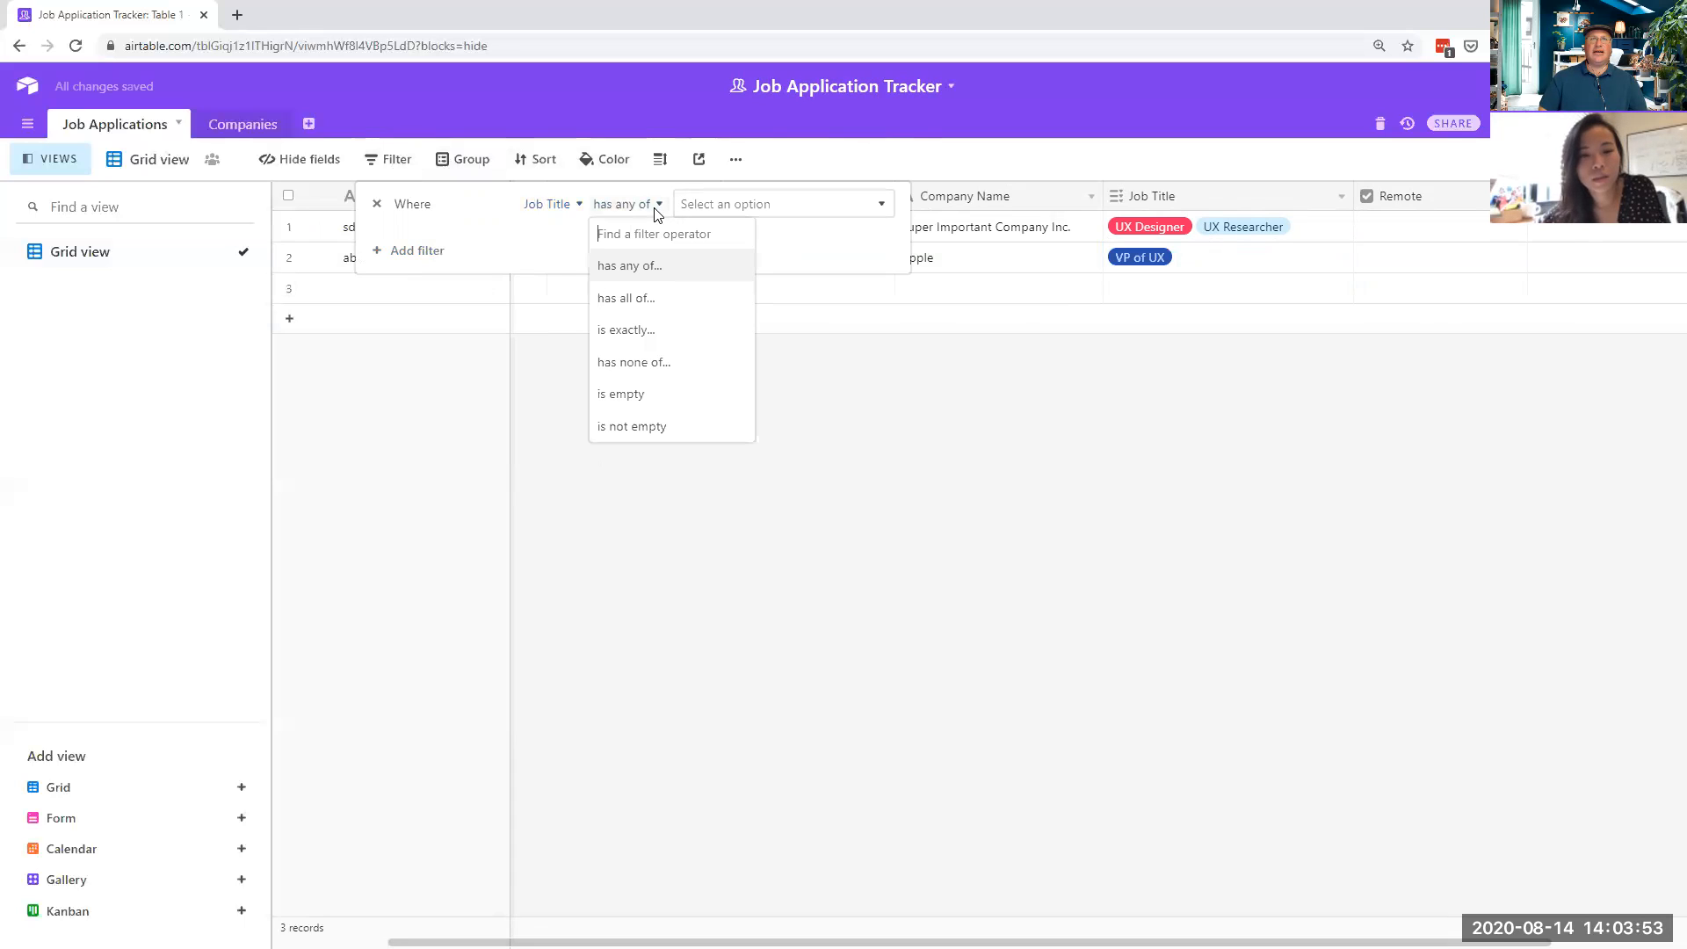
click(664, 268)
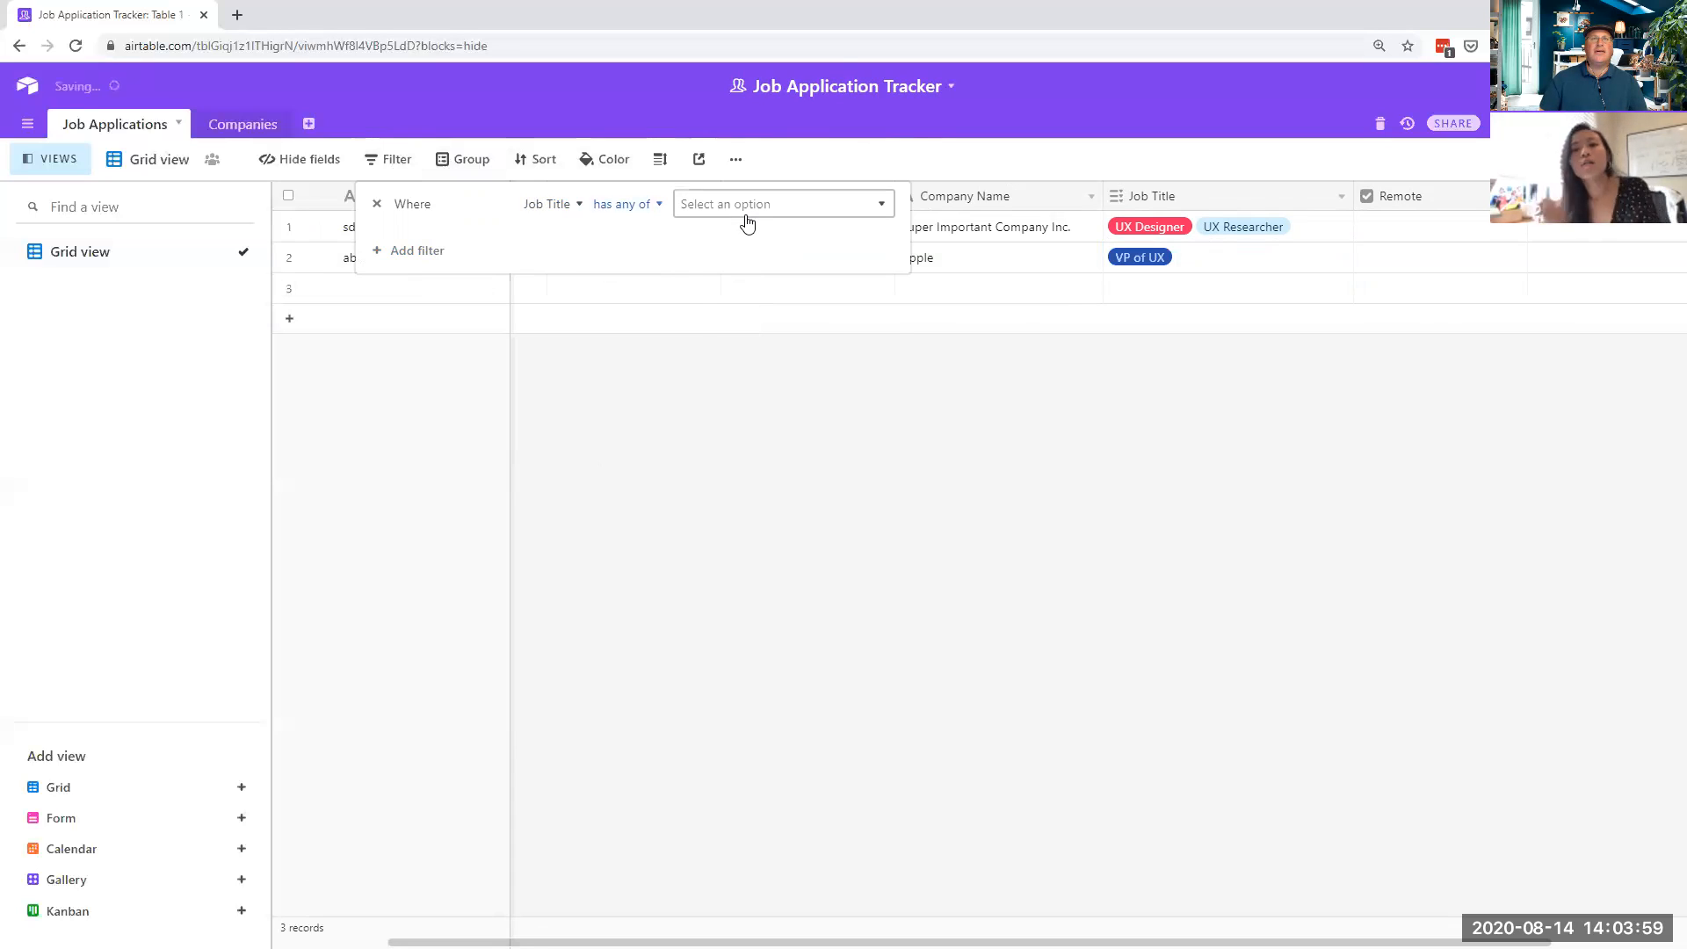
click(746, 214)
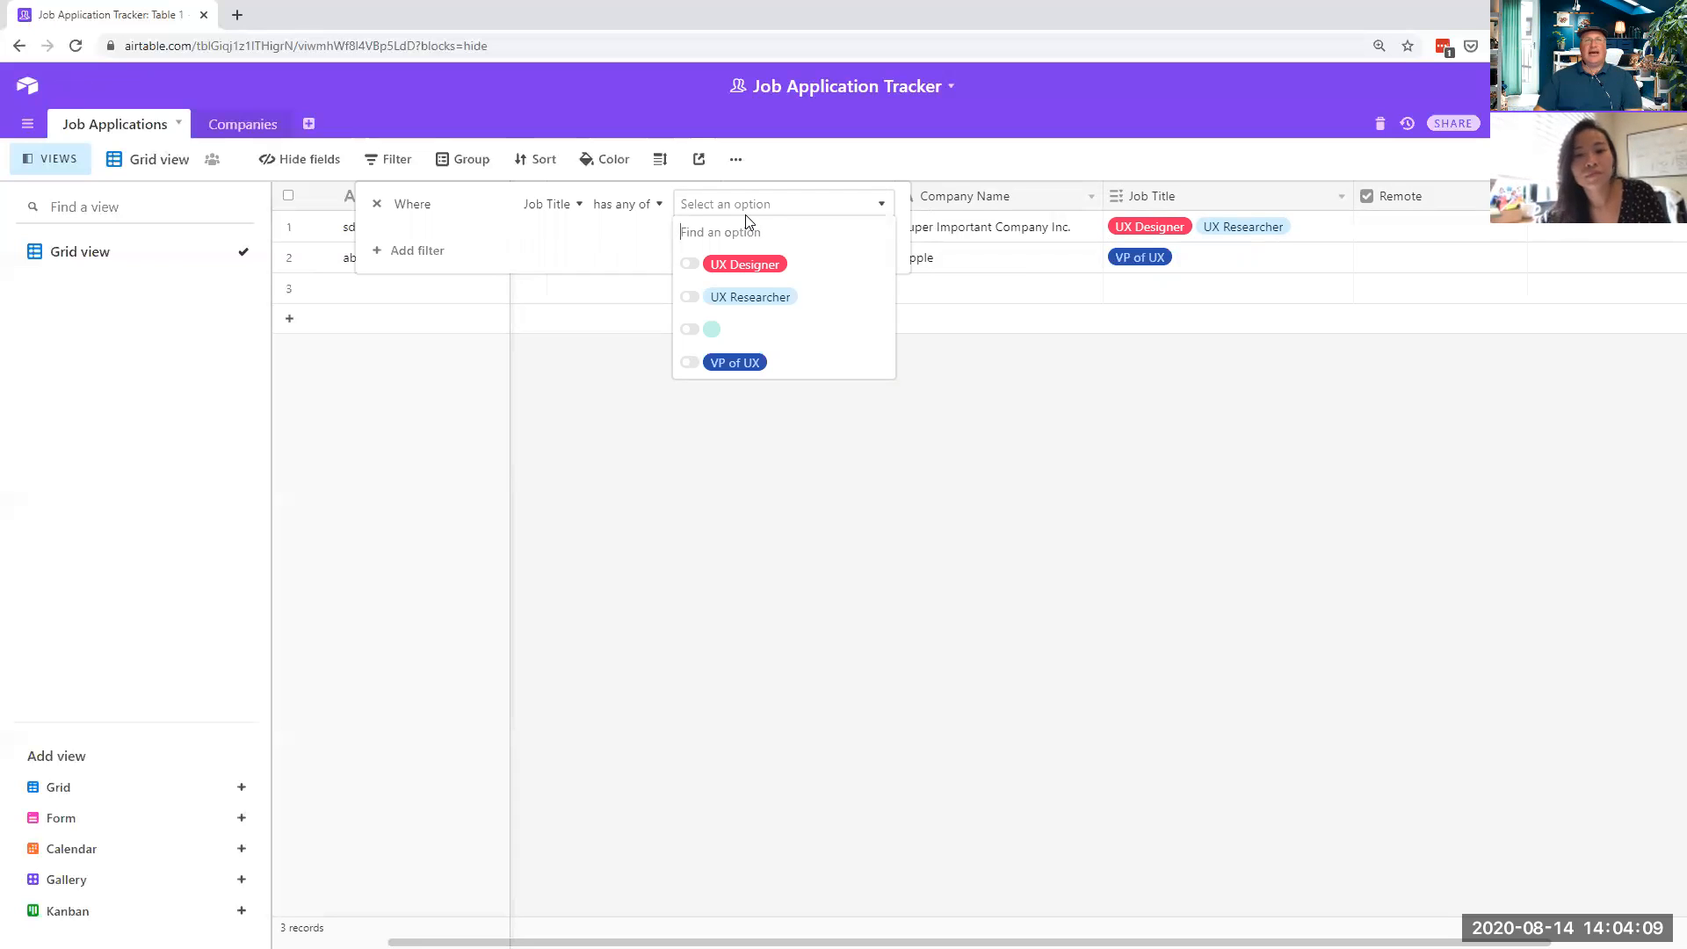
click(688, 268)
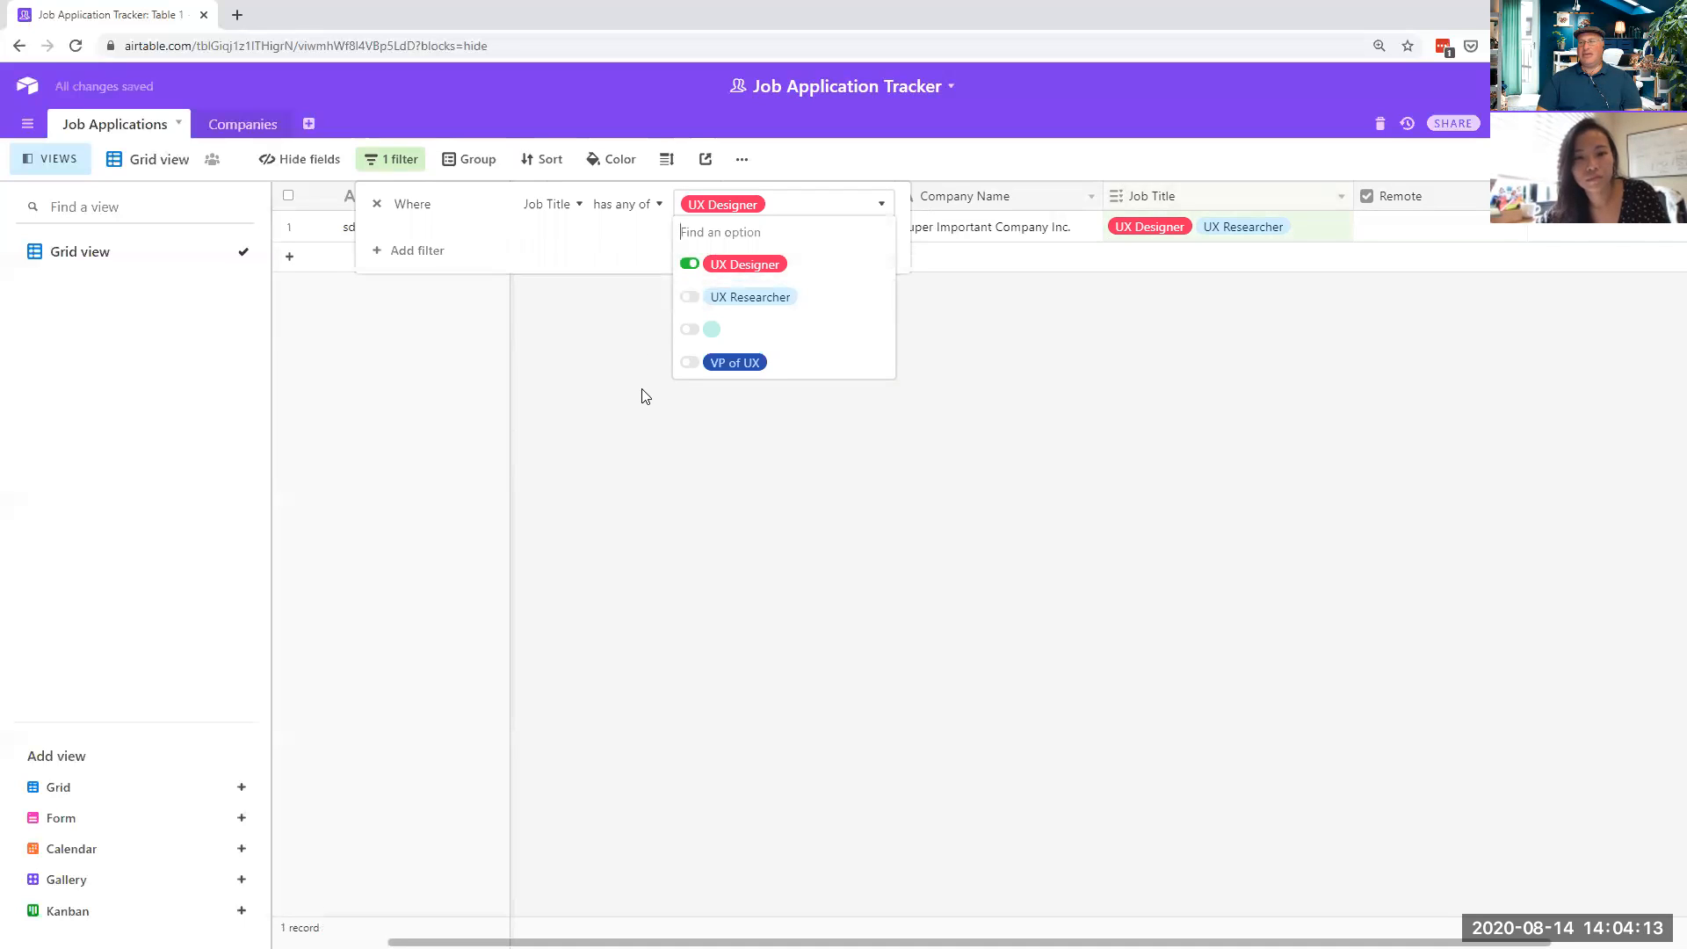
click(685, 415)
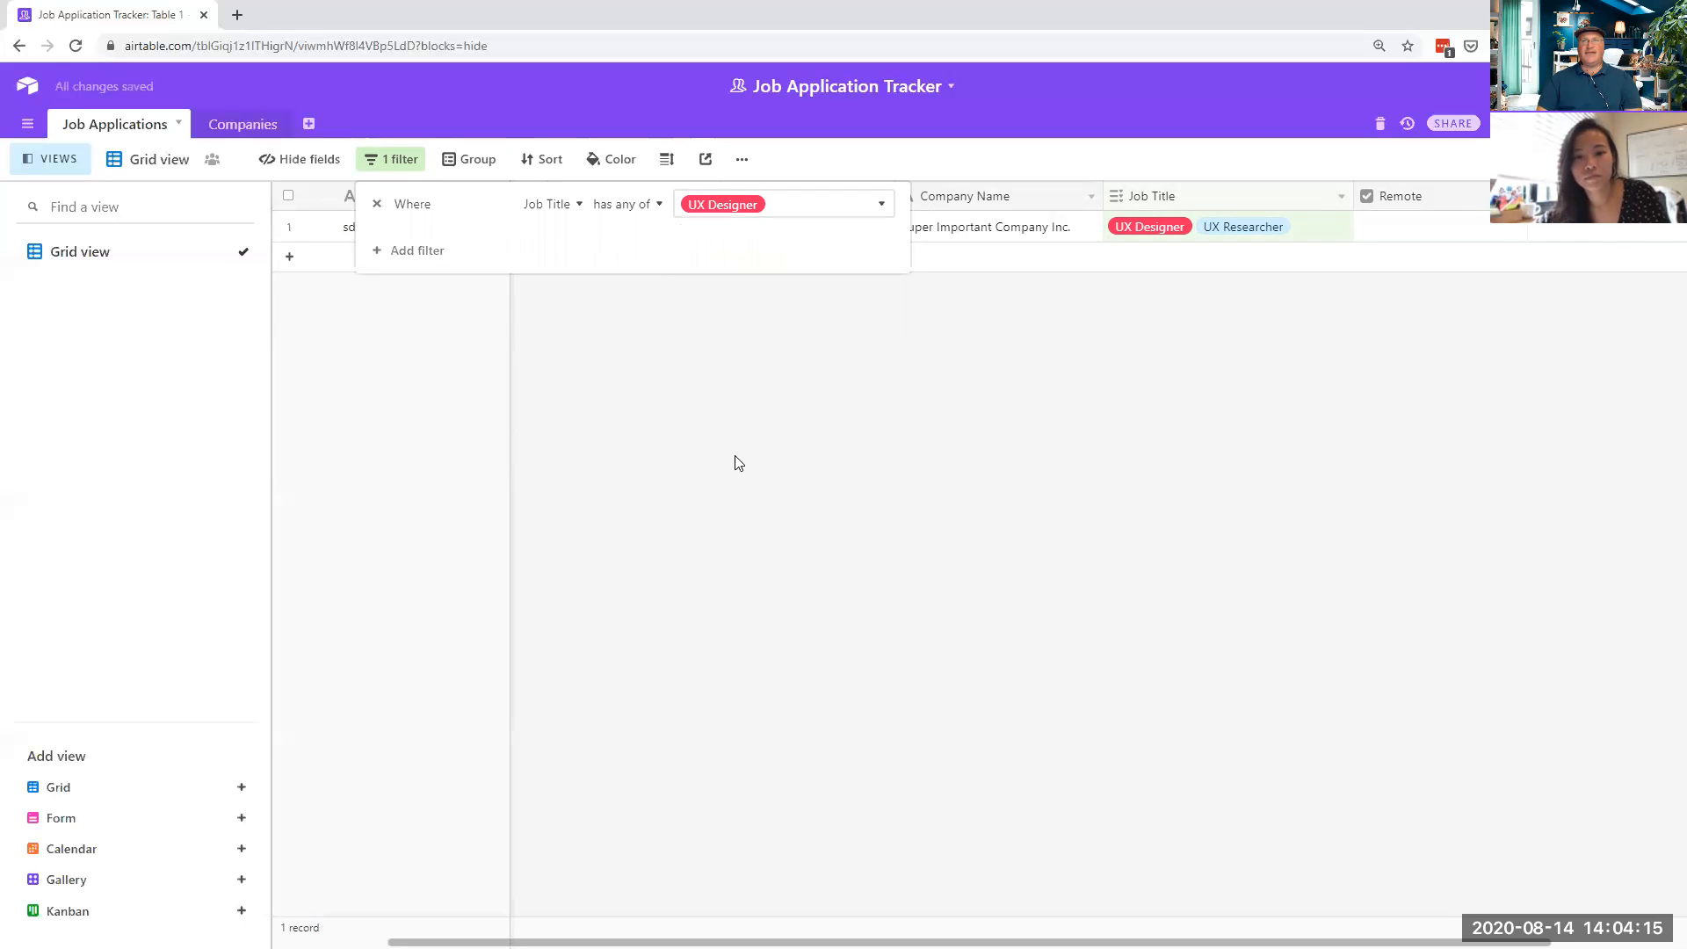
click(1090, 414)
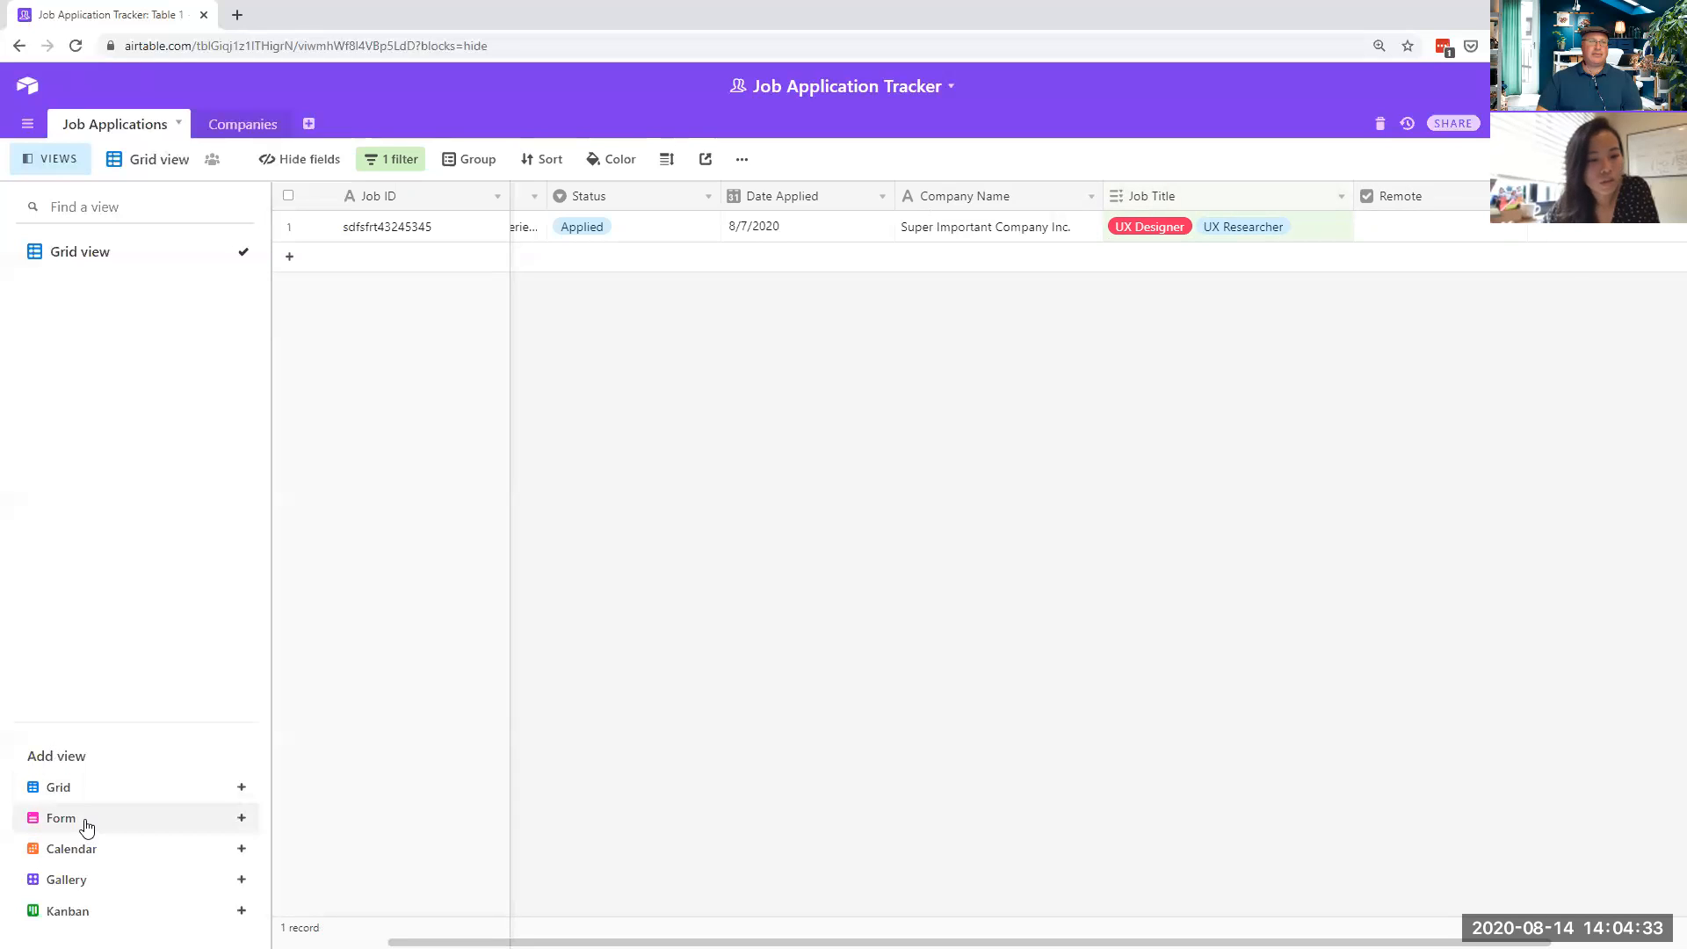
mouse_move(79, 883)
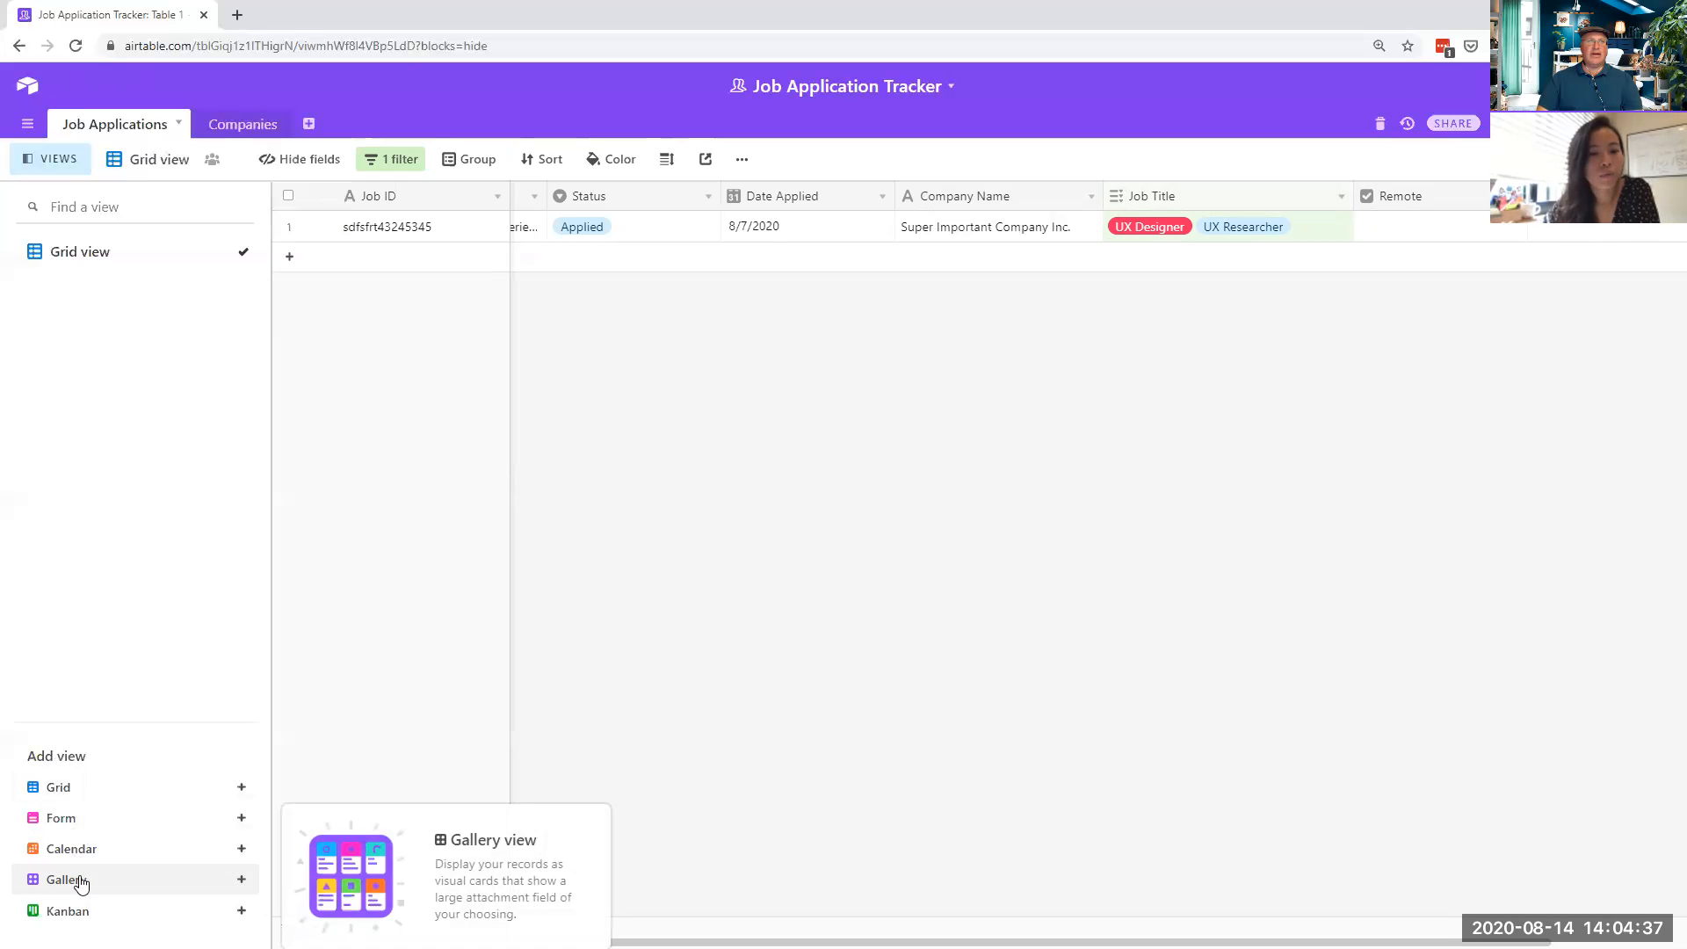
- Create a new gallery view and rename it 'Design and Research View'
click(79, 884)
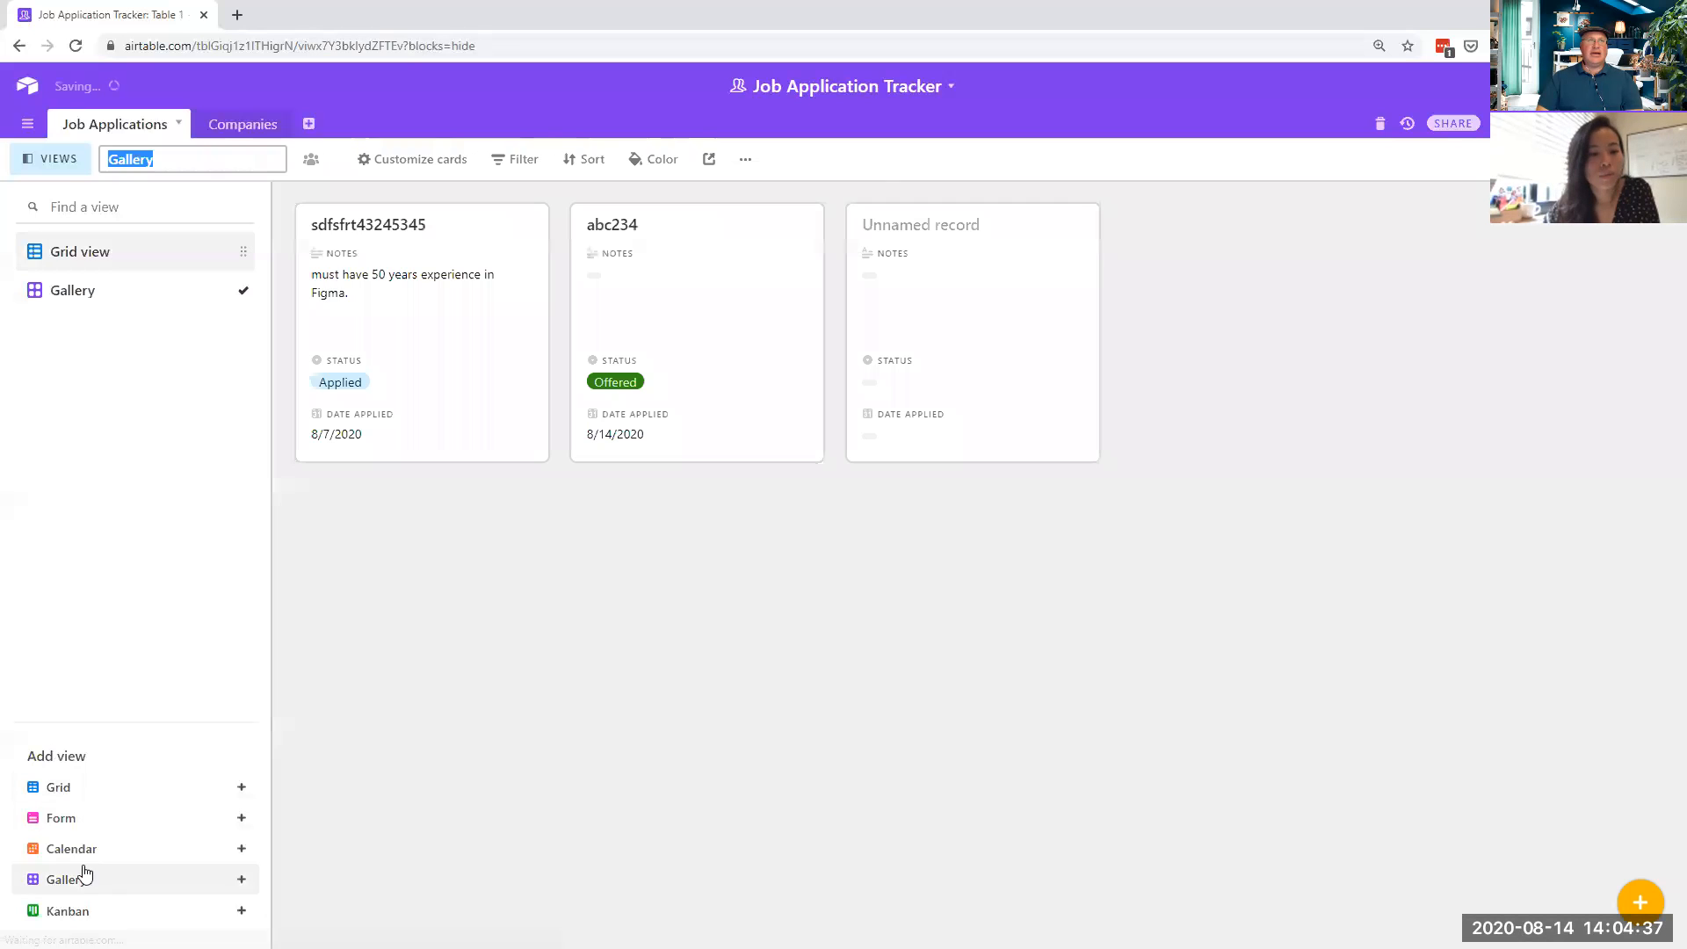
click(93, 299)
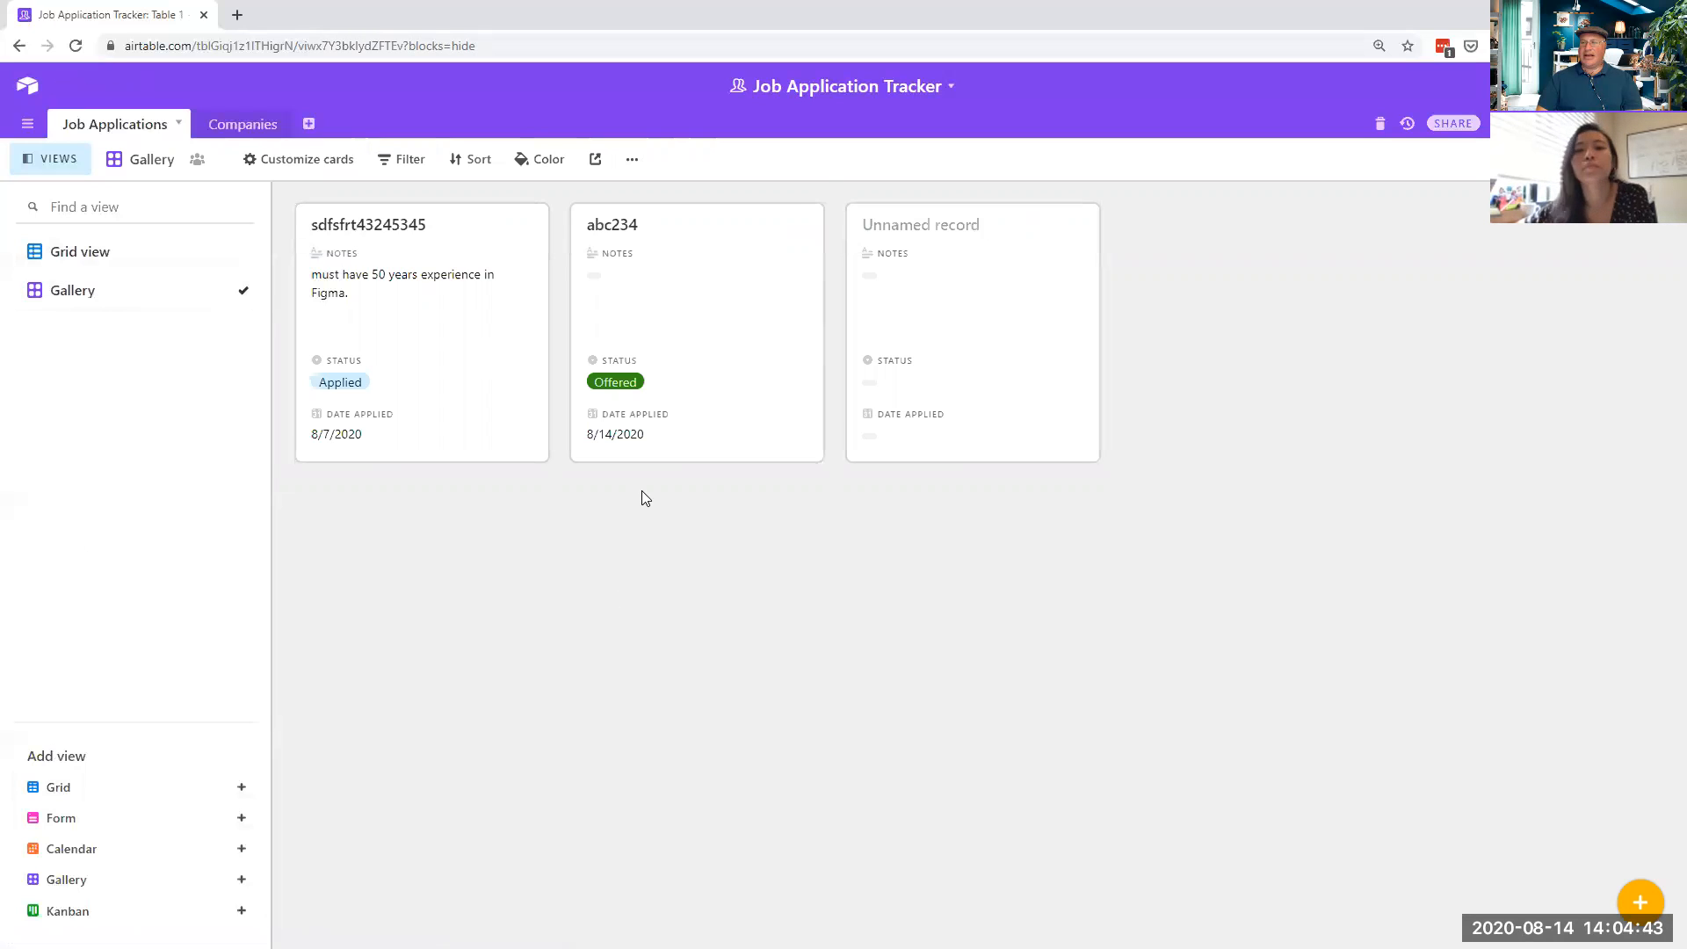
click(633, 159)
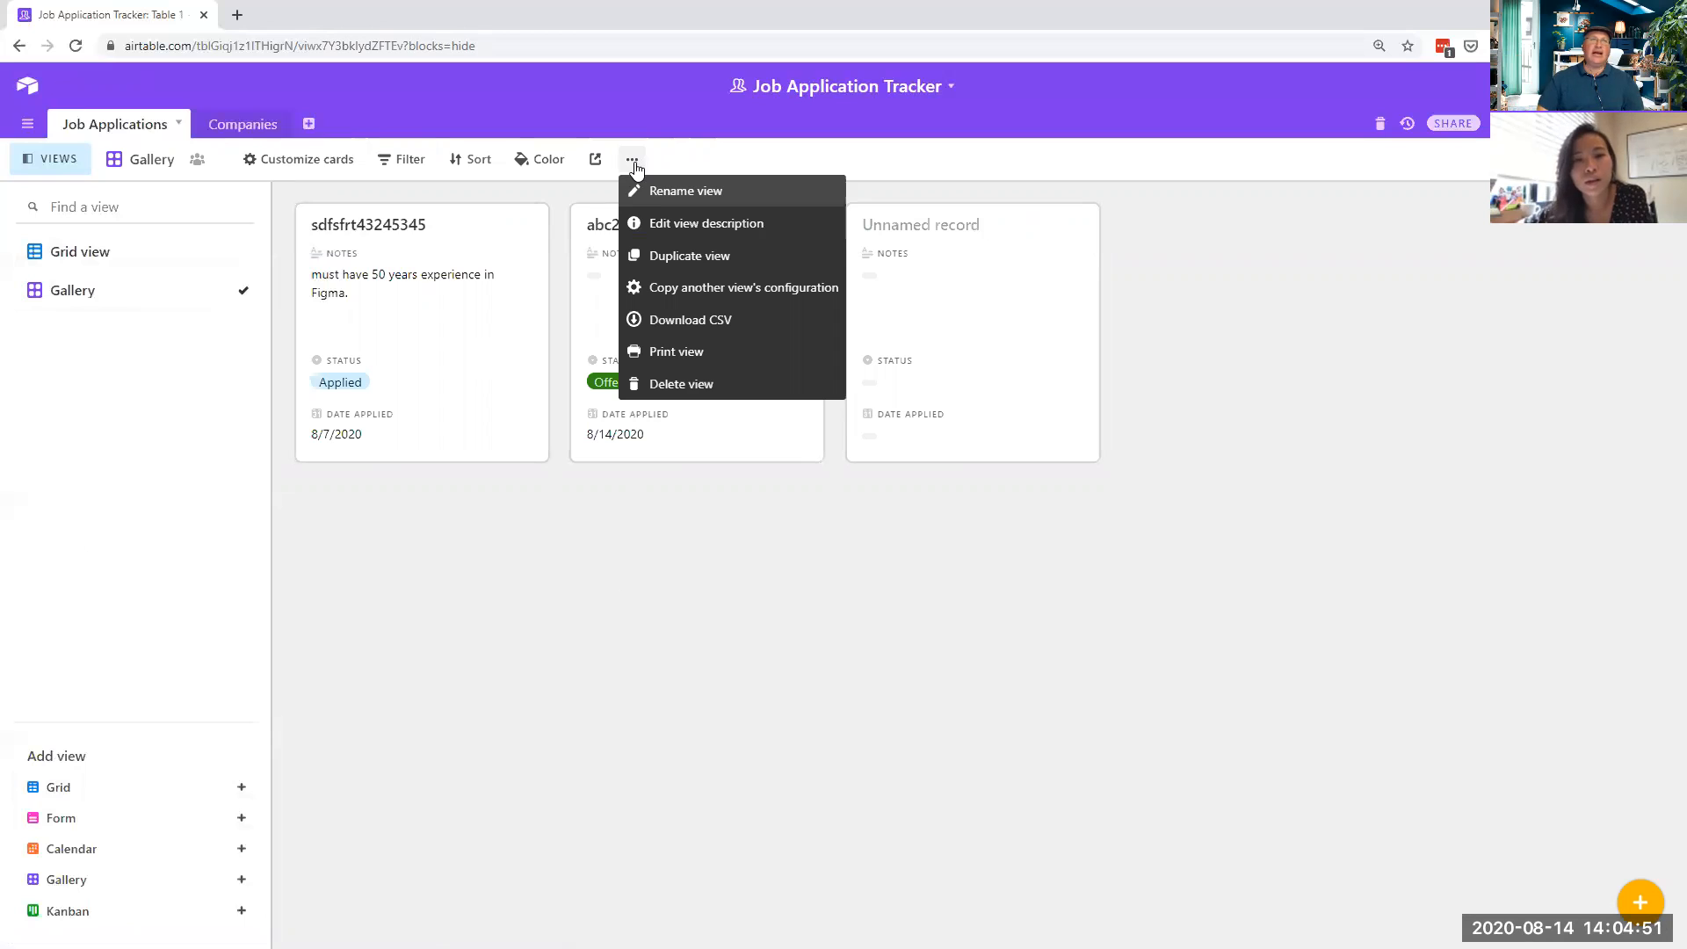
click(662, 194)
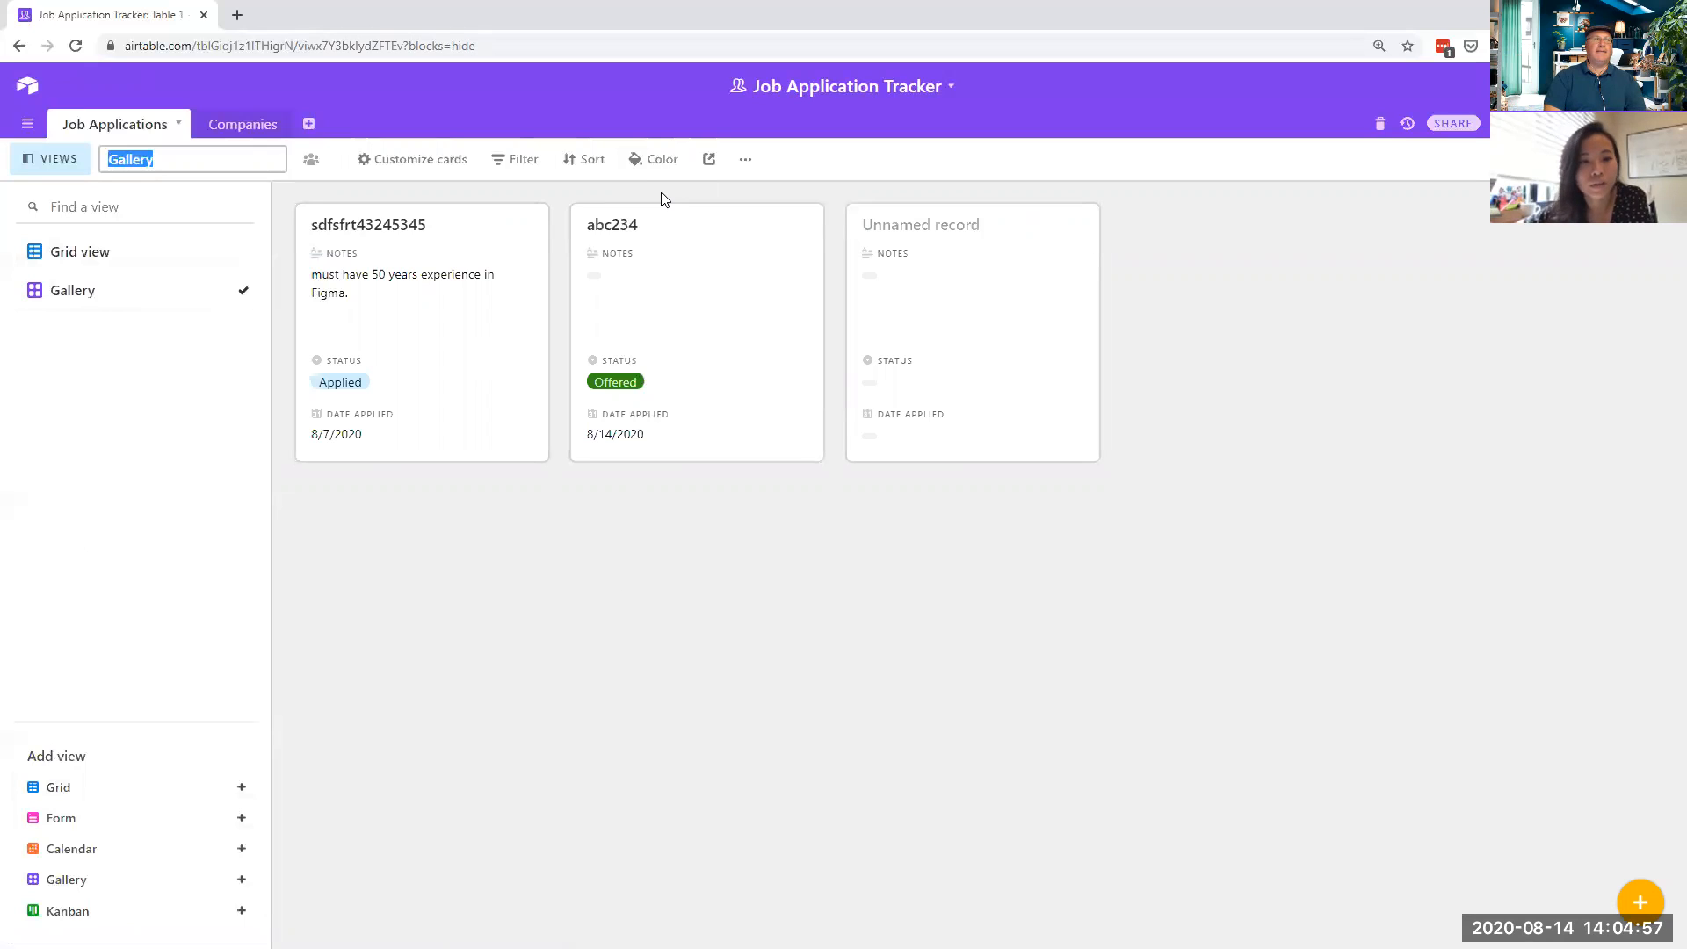
text({r)
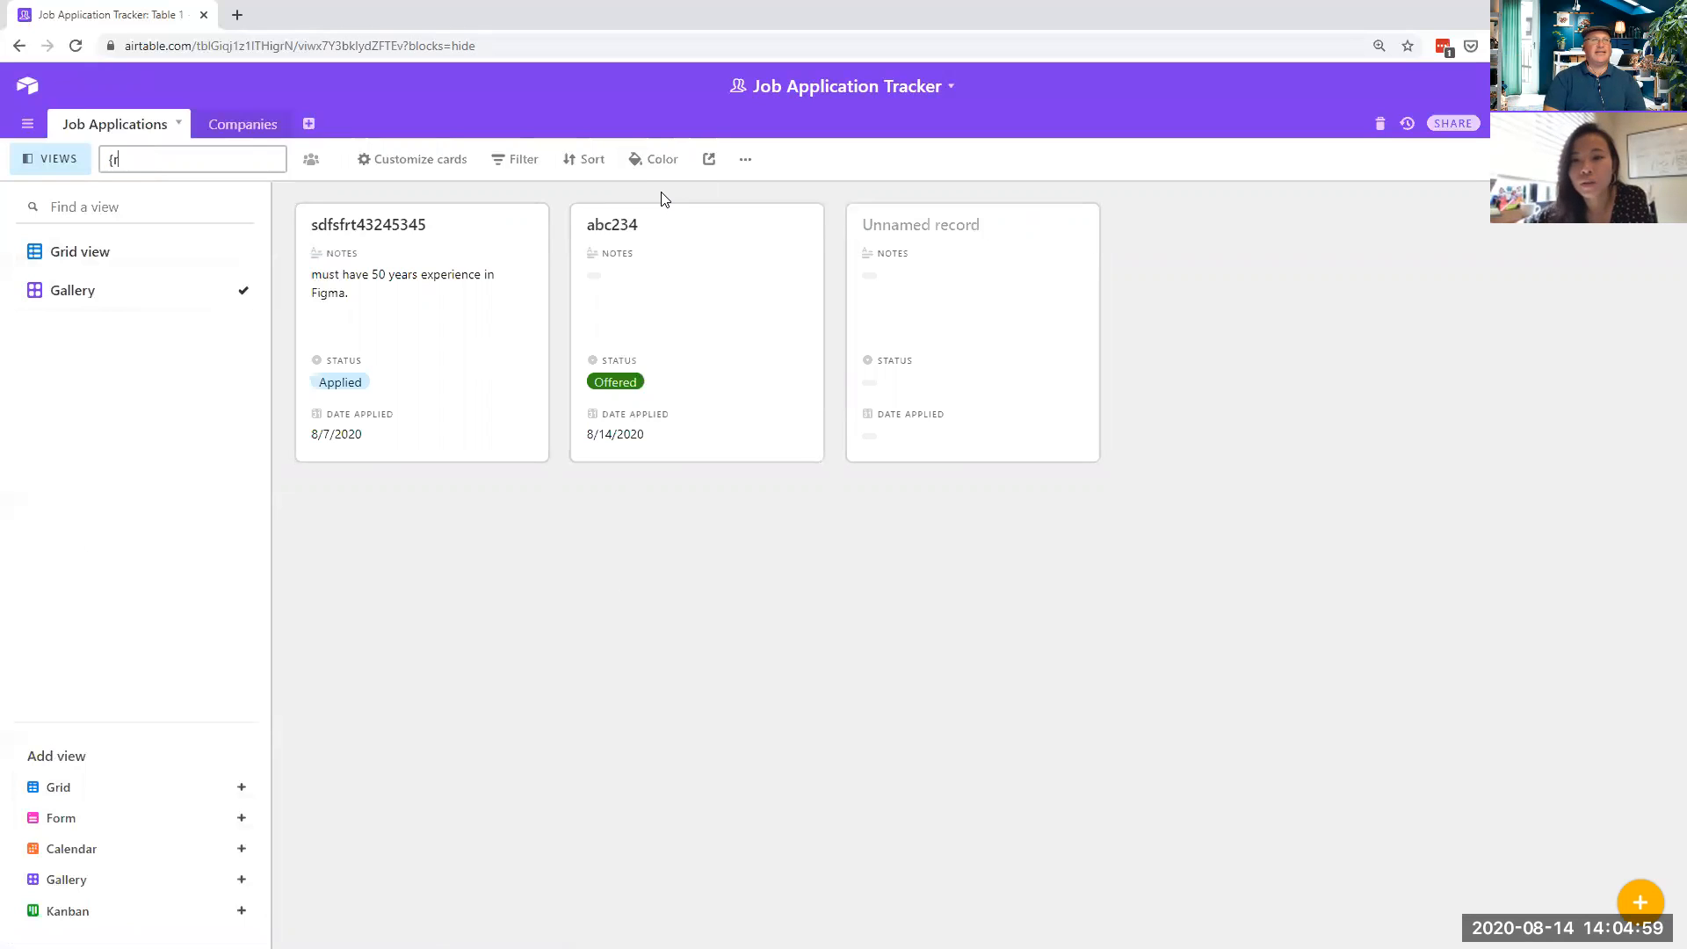
key(BackSpace)
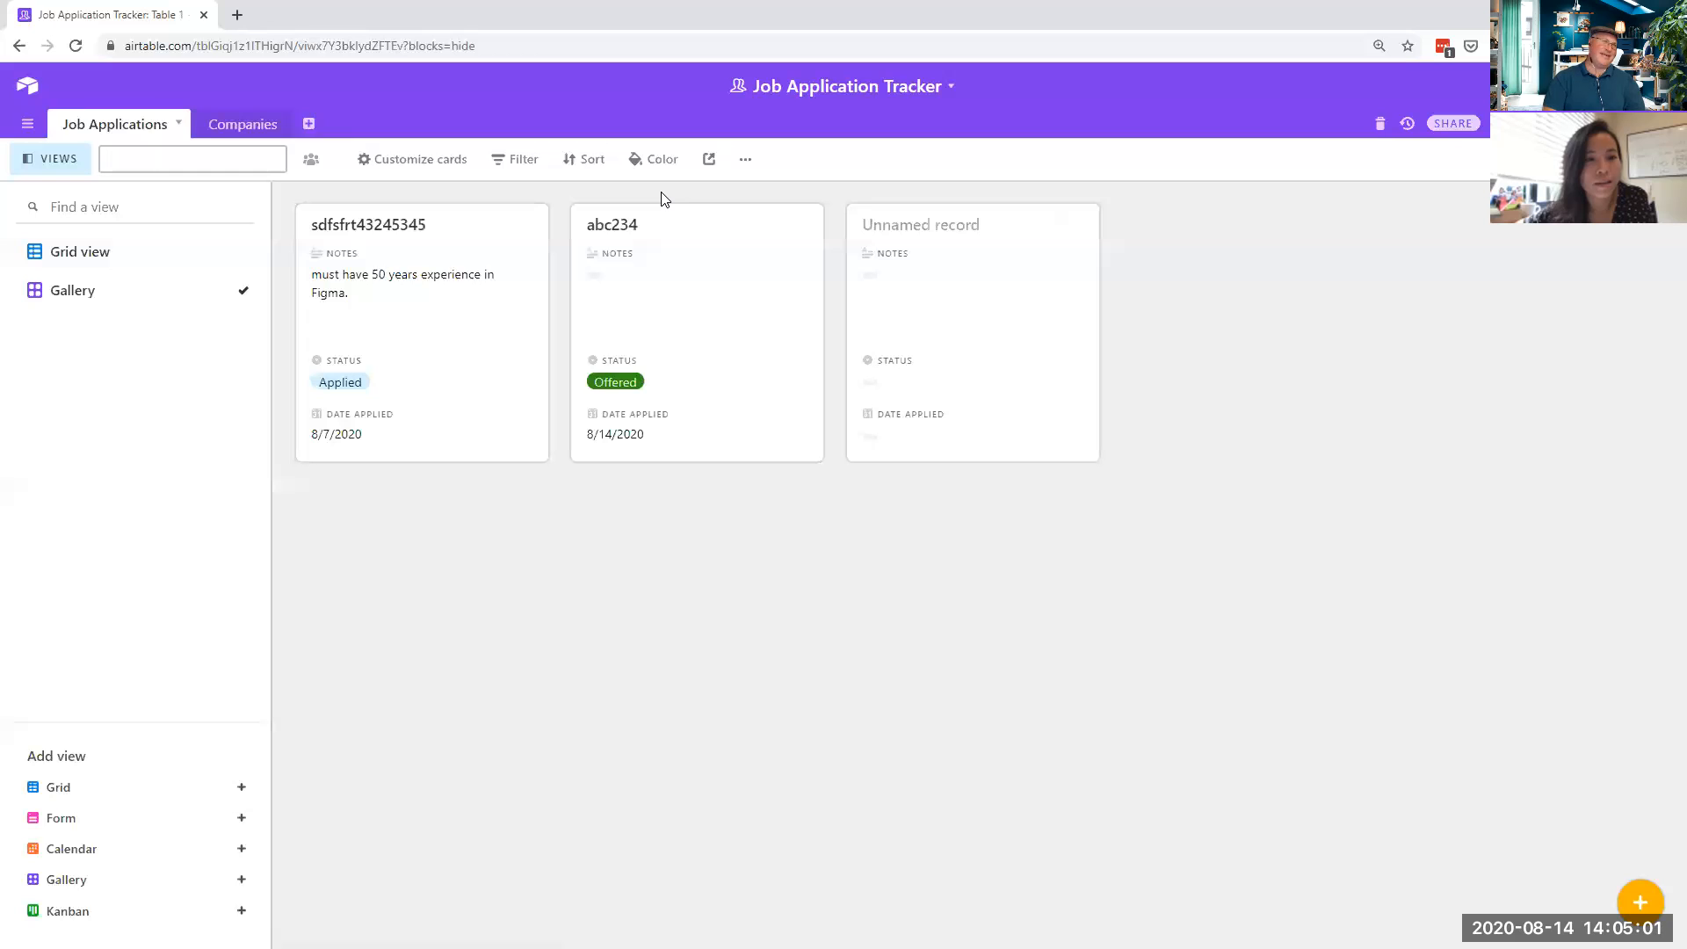
text(Design and Re)
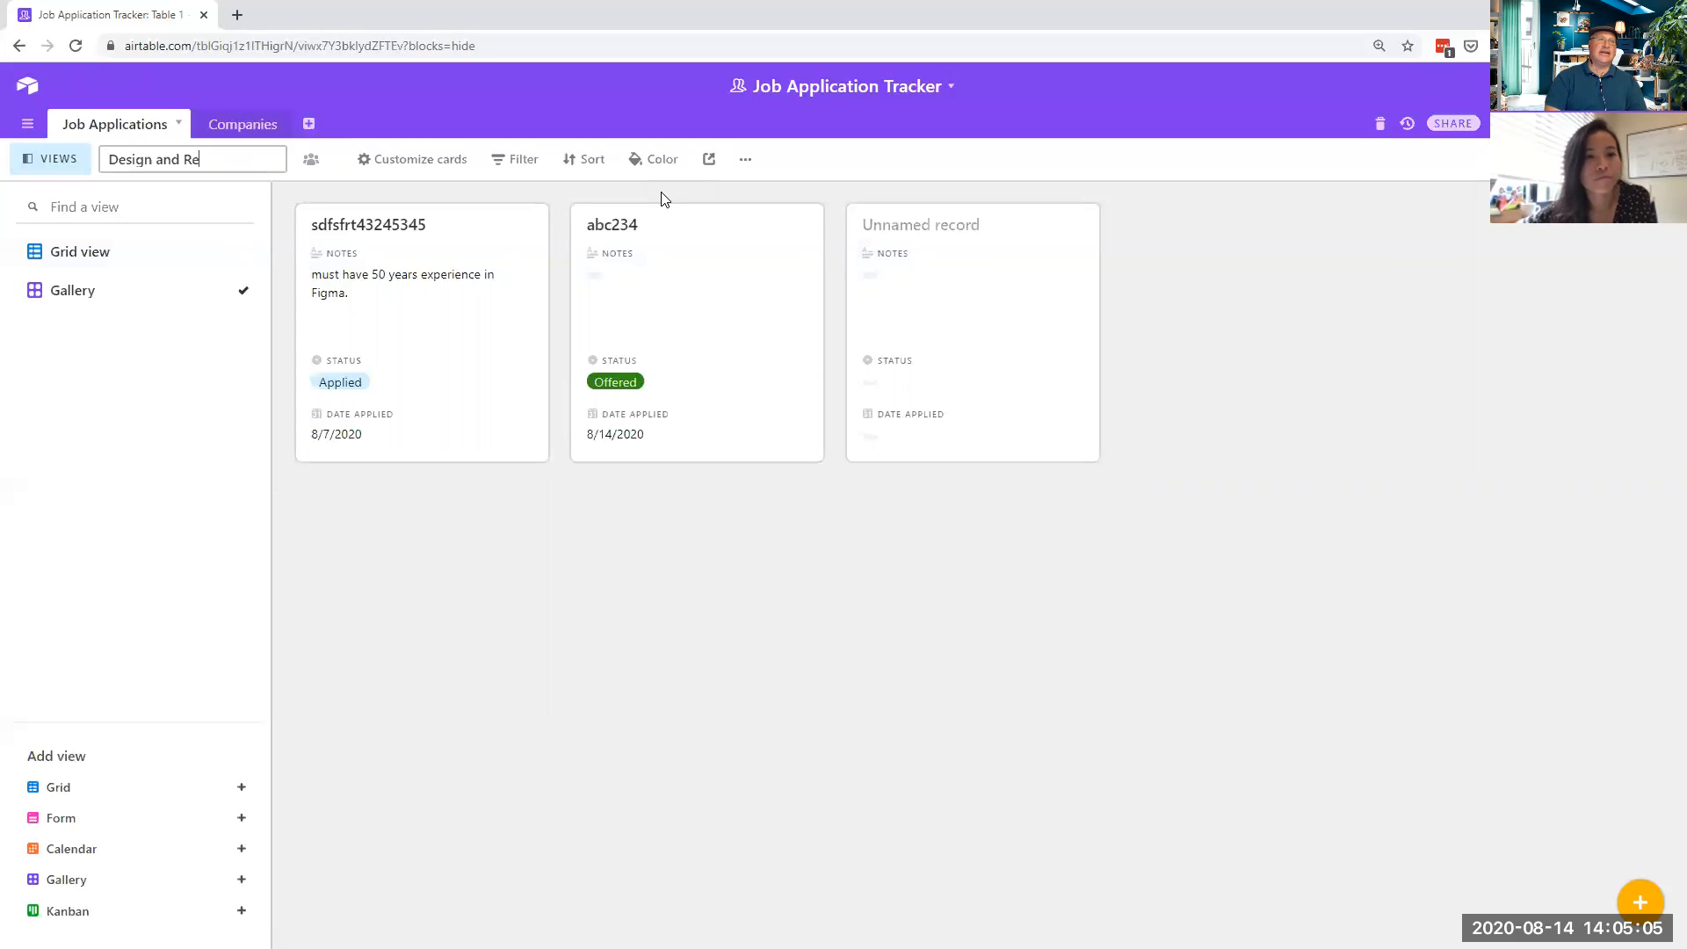
text(search View)
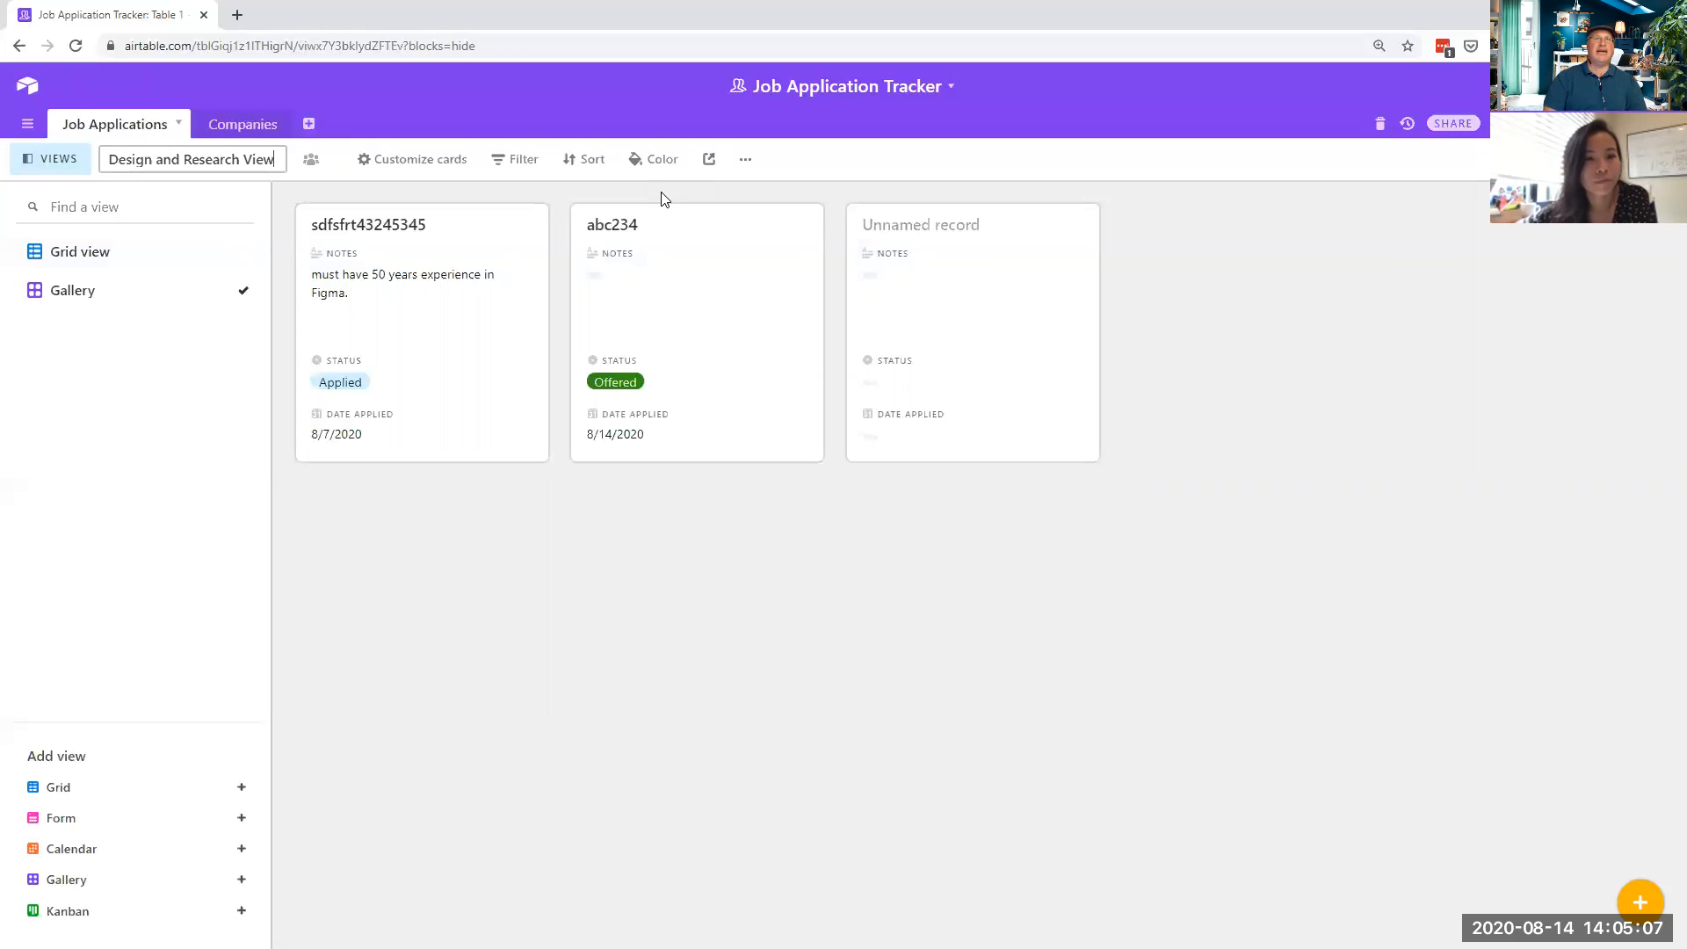
click(539, 626)
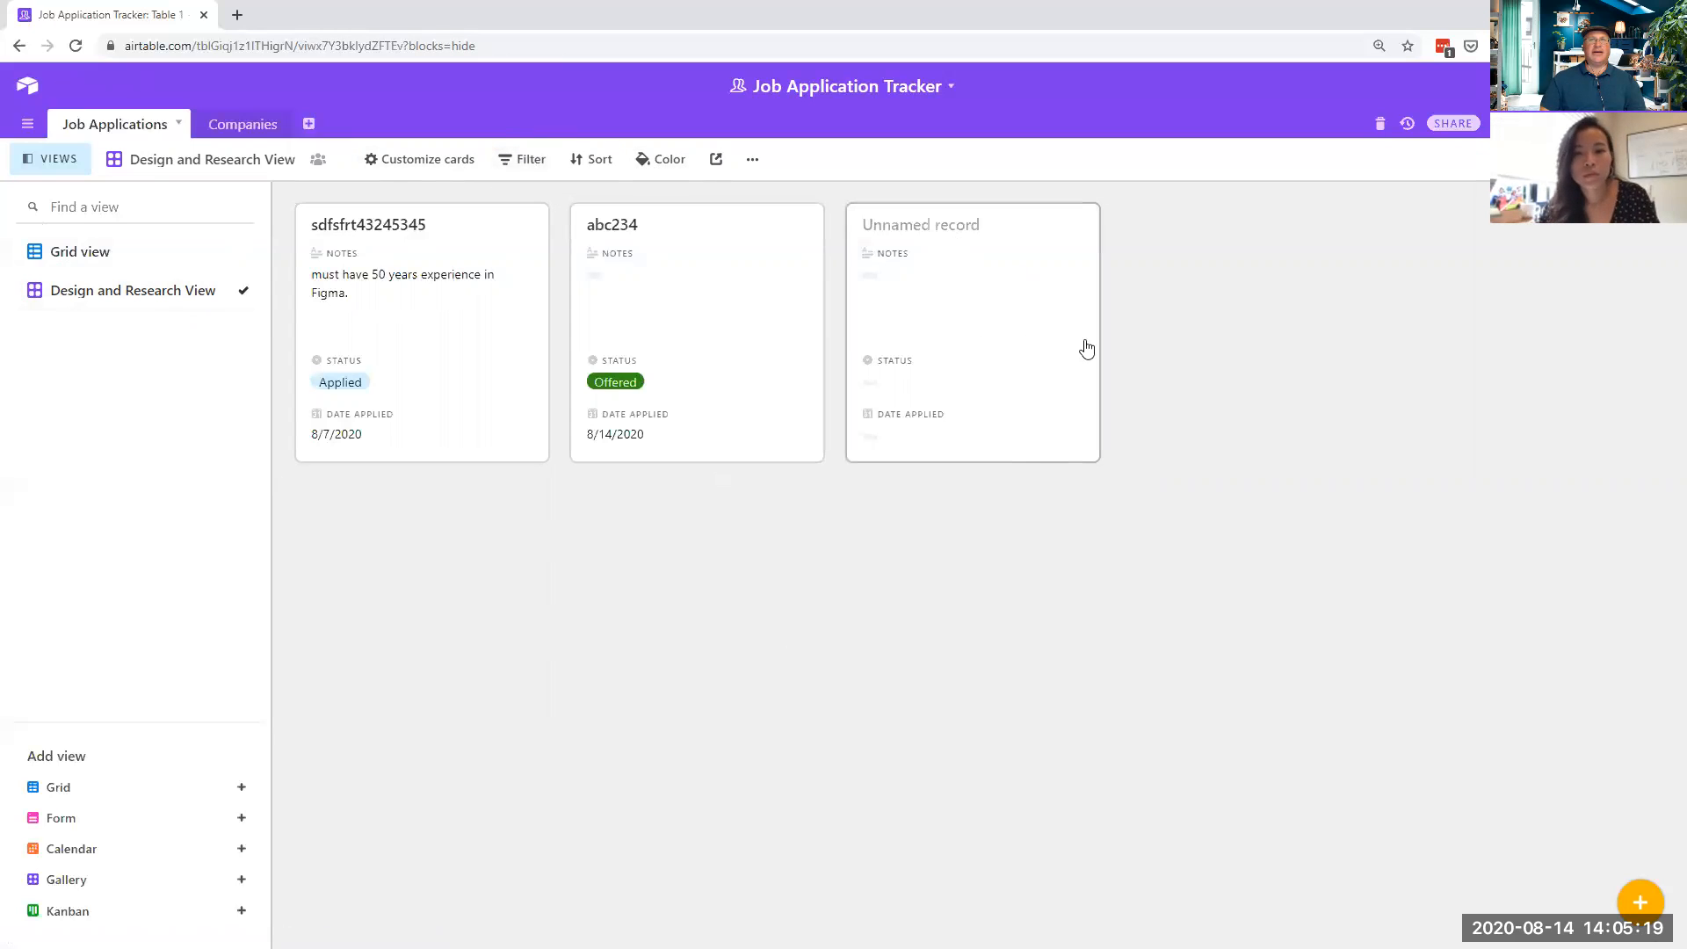
- In Grid view, remove the UX Designer filter and delete the empty third record
click(188, 253)
right_click(633, 268)
right_click(955, 261)
key(Escape)
click(955, 261)
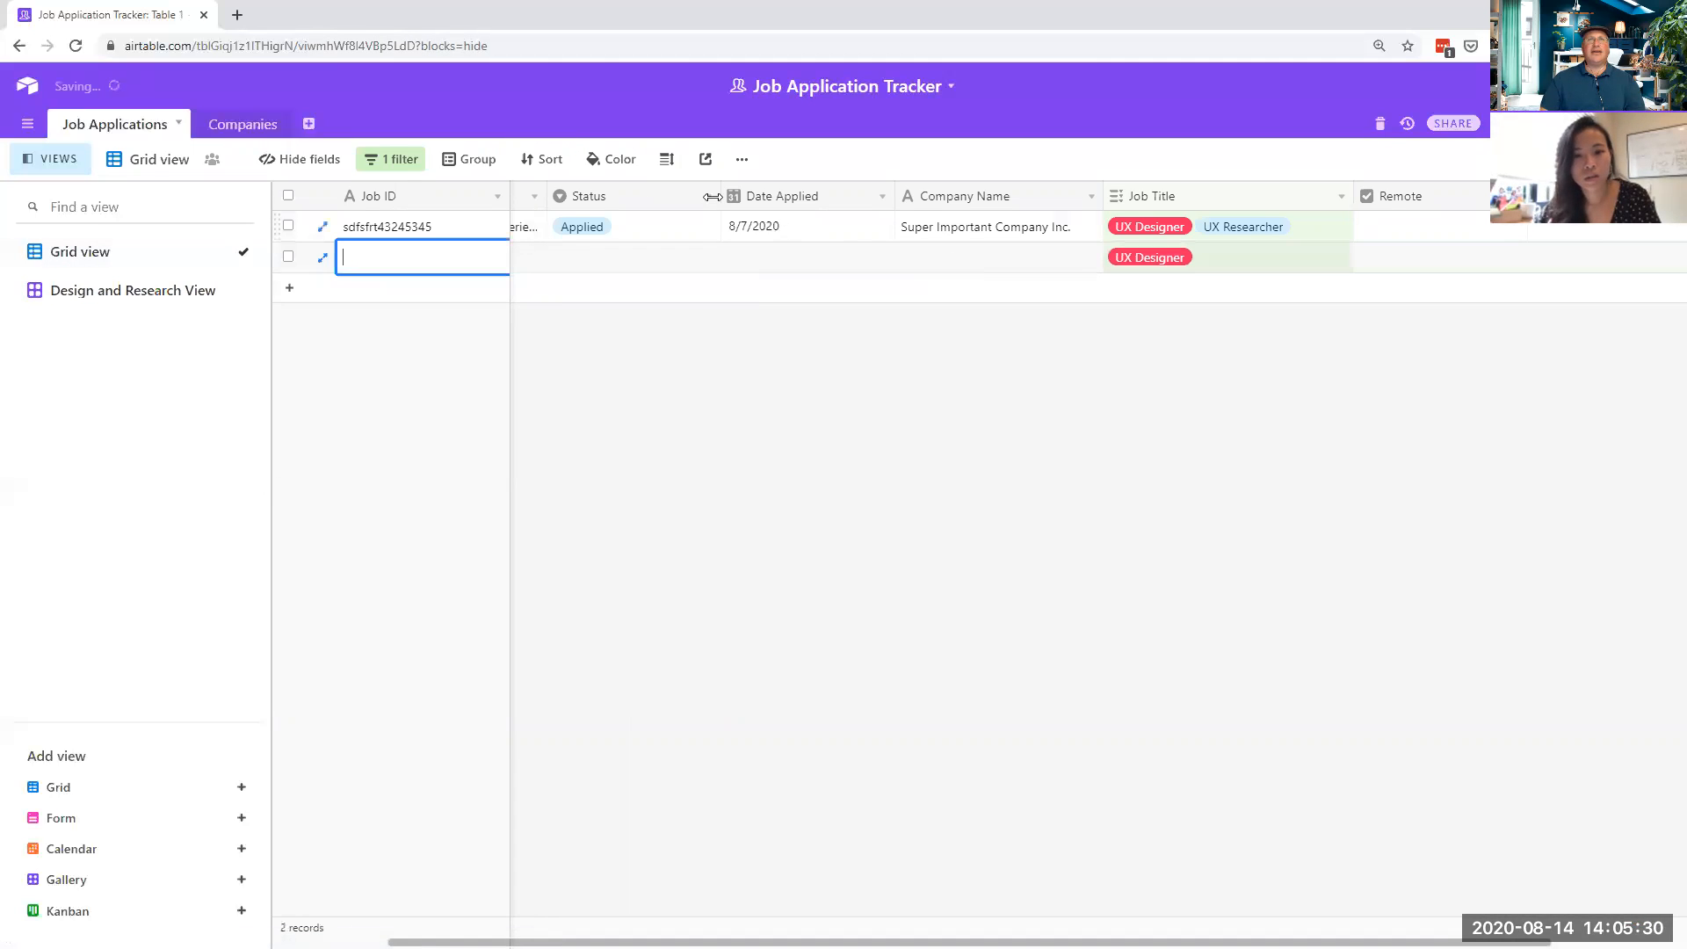
click(392, 160)
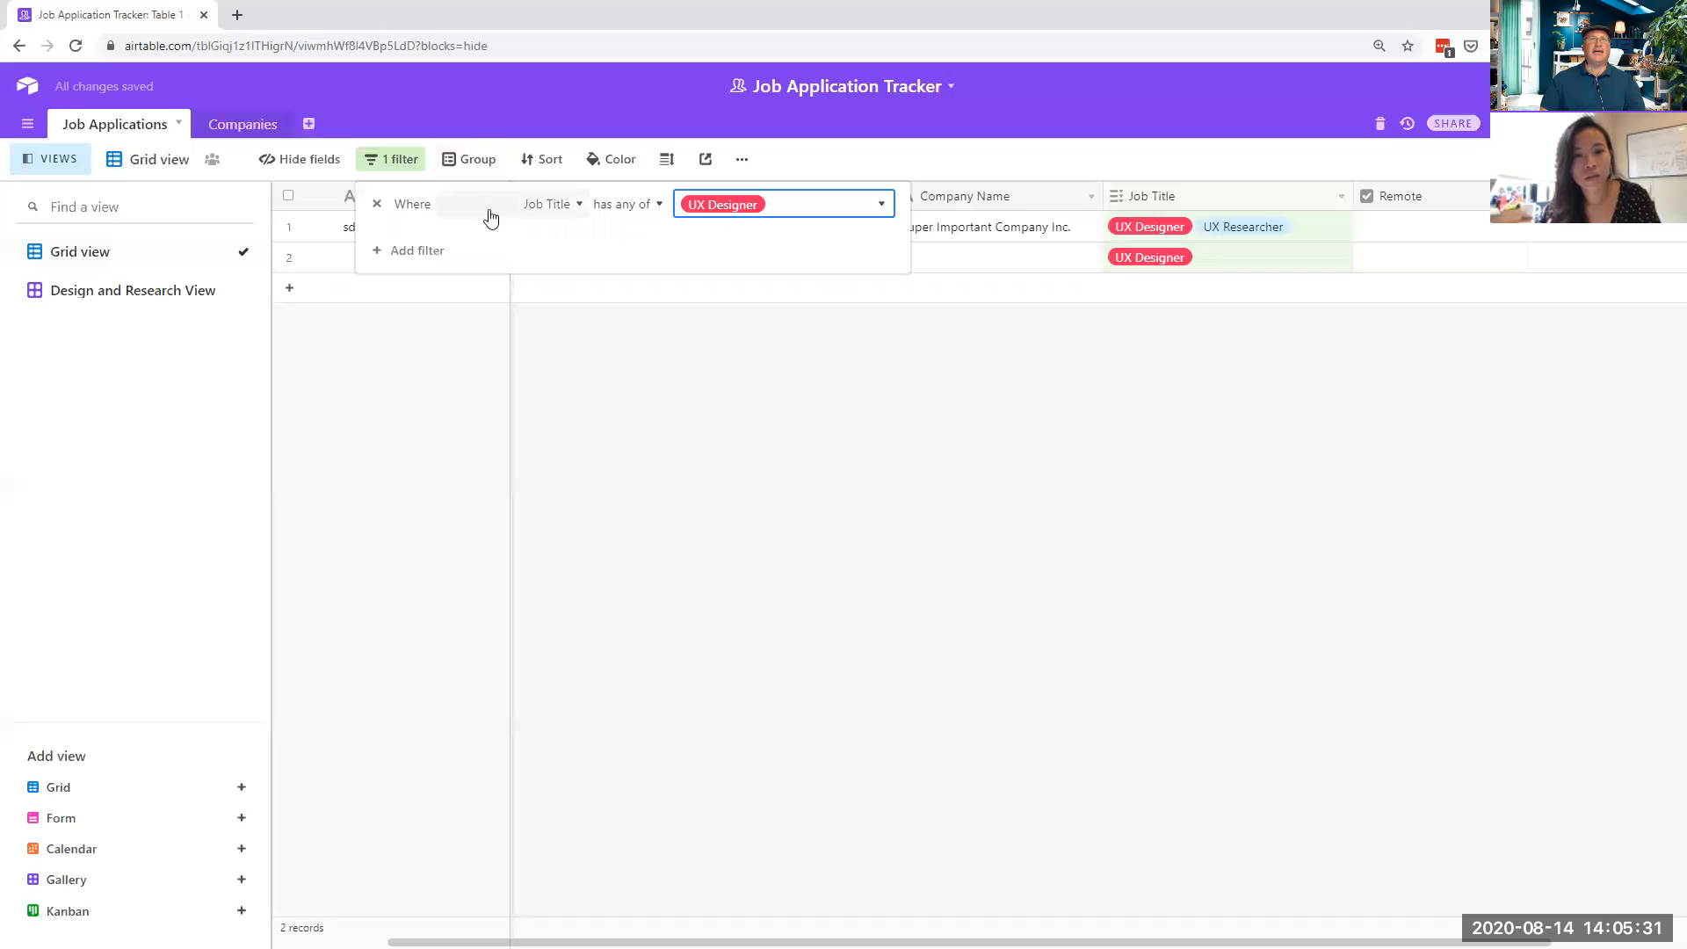
click(377, 204)
click(642, 295)
click(650, 301)
right_click(651, 301)
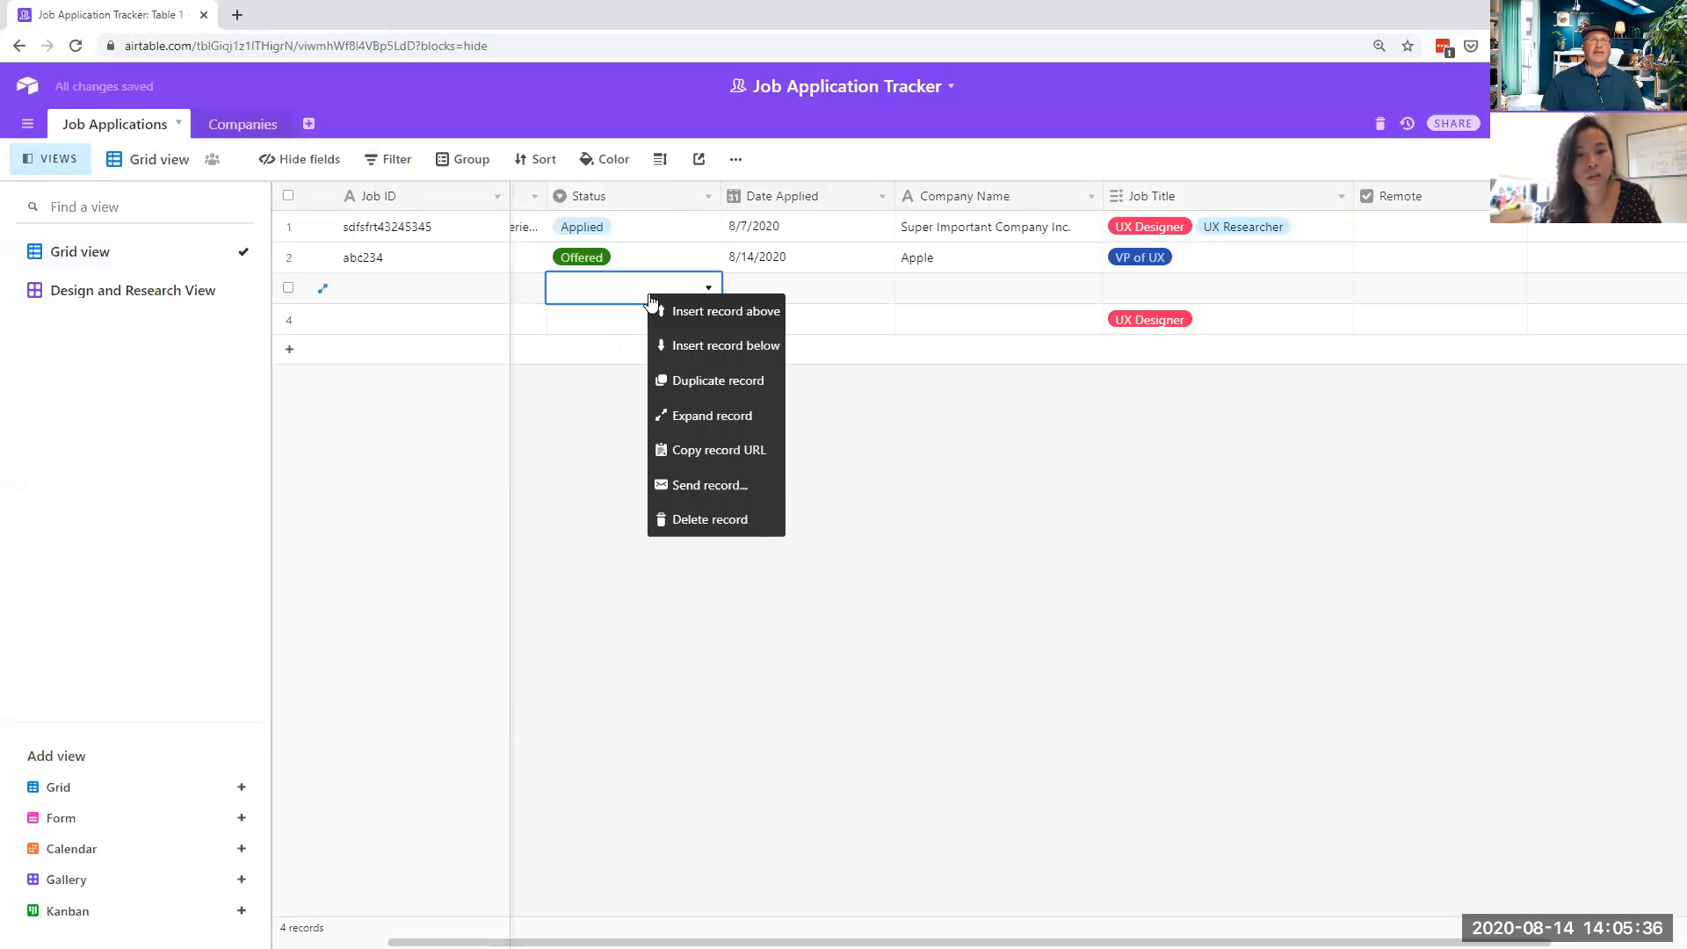
click(728, 520)
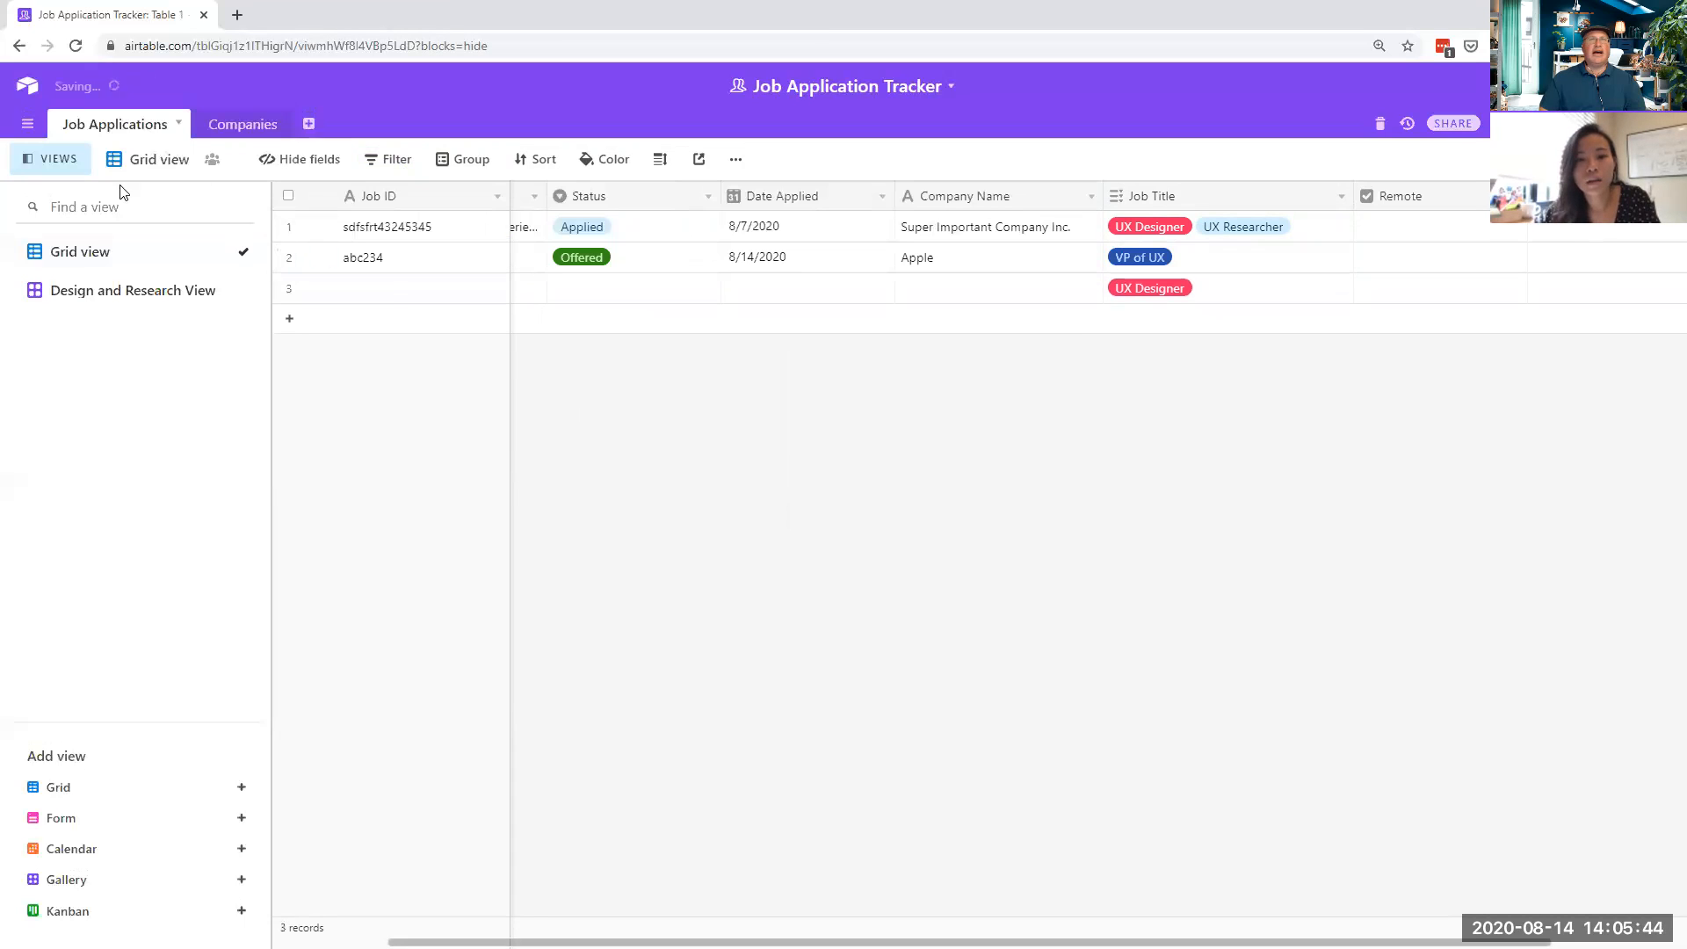
click(90, 296)
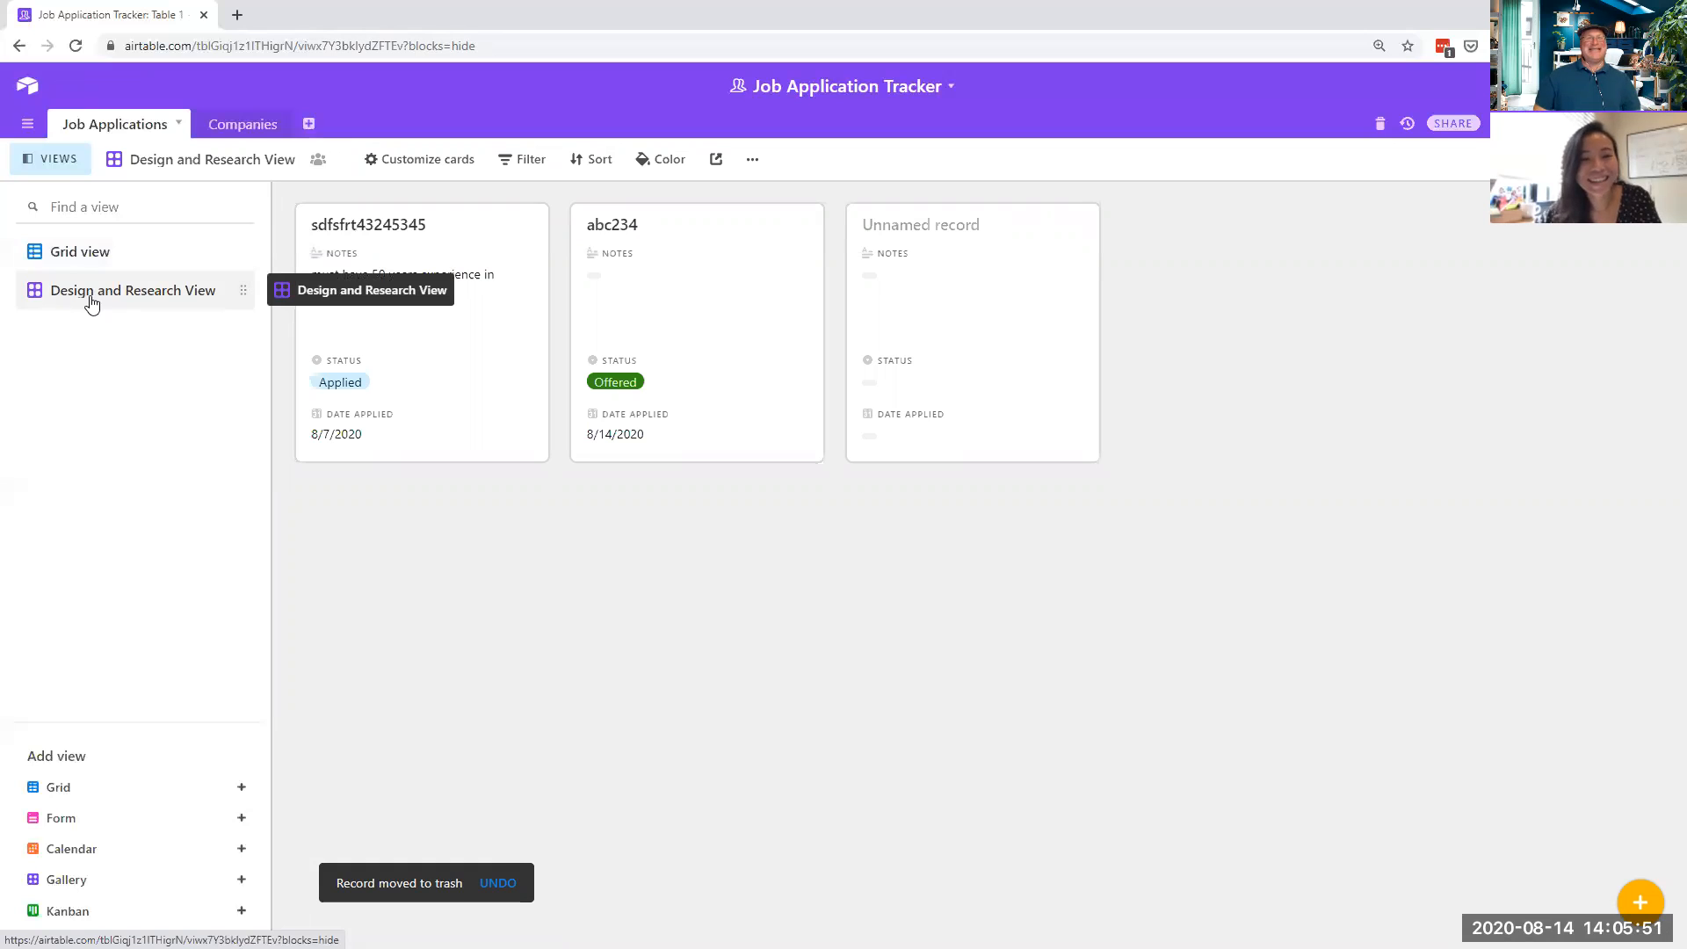
- Delete the remaining blank third record and return to the Design and Research View gallery
click(97, 253)
click(621, 290)
right_click(621, 290)
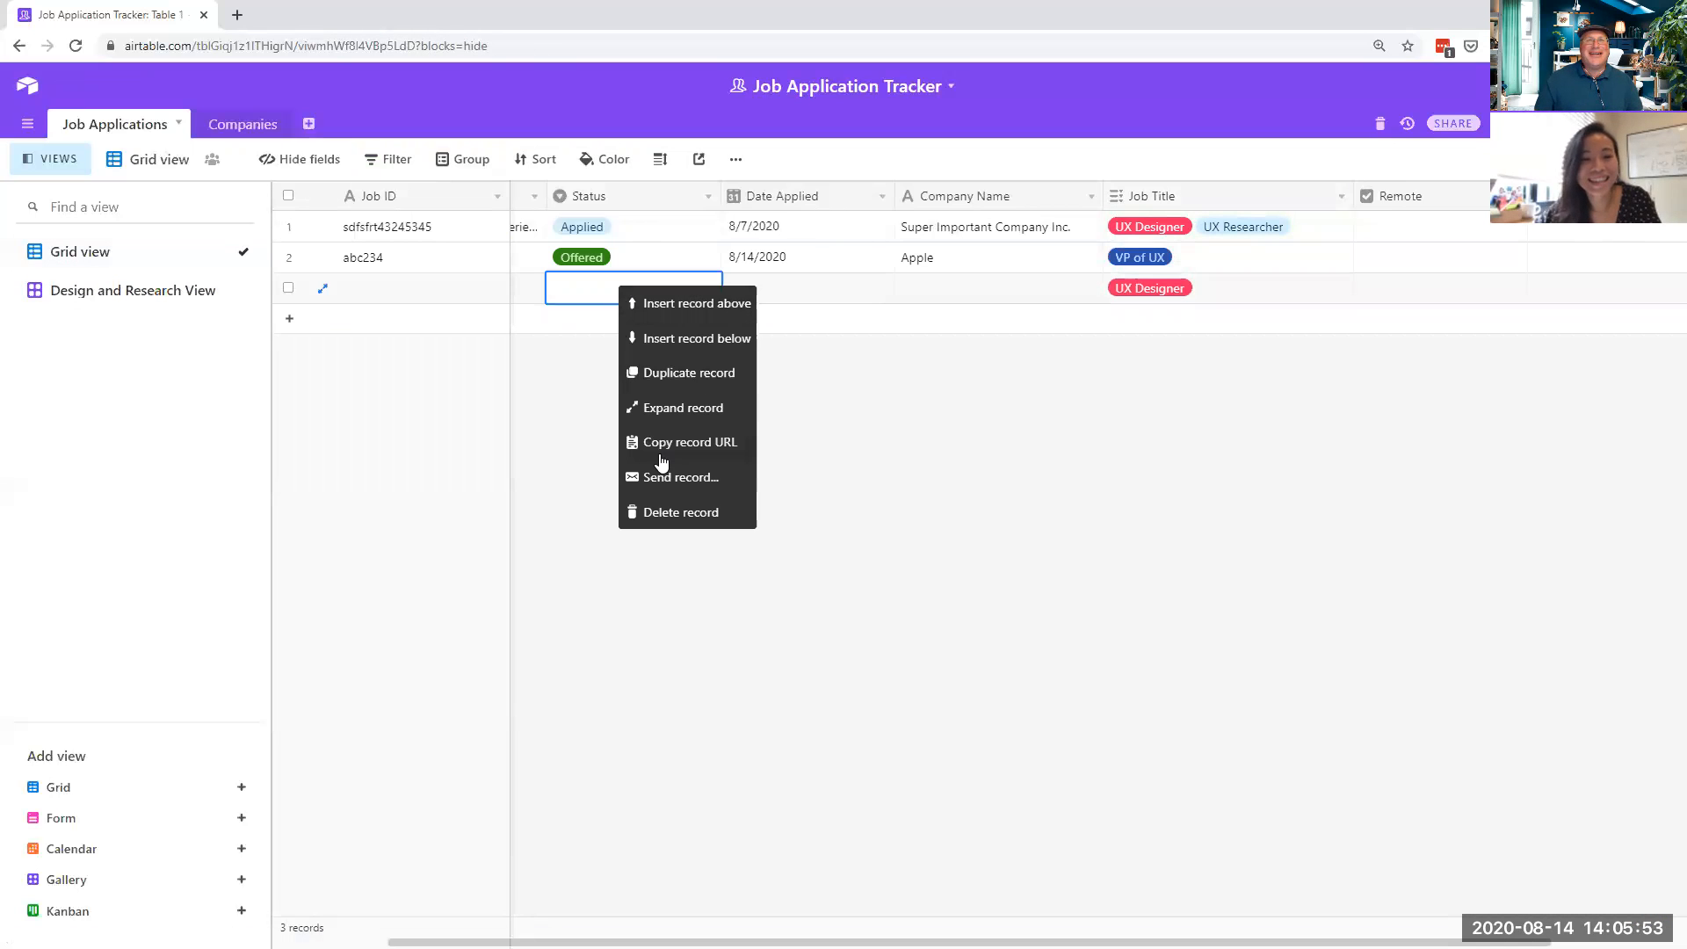
click(698, 510)
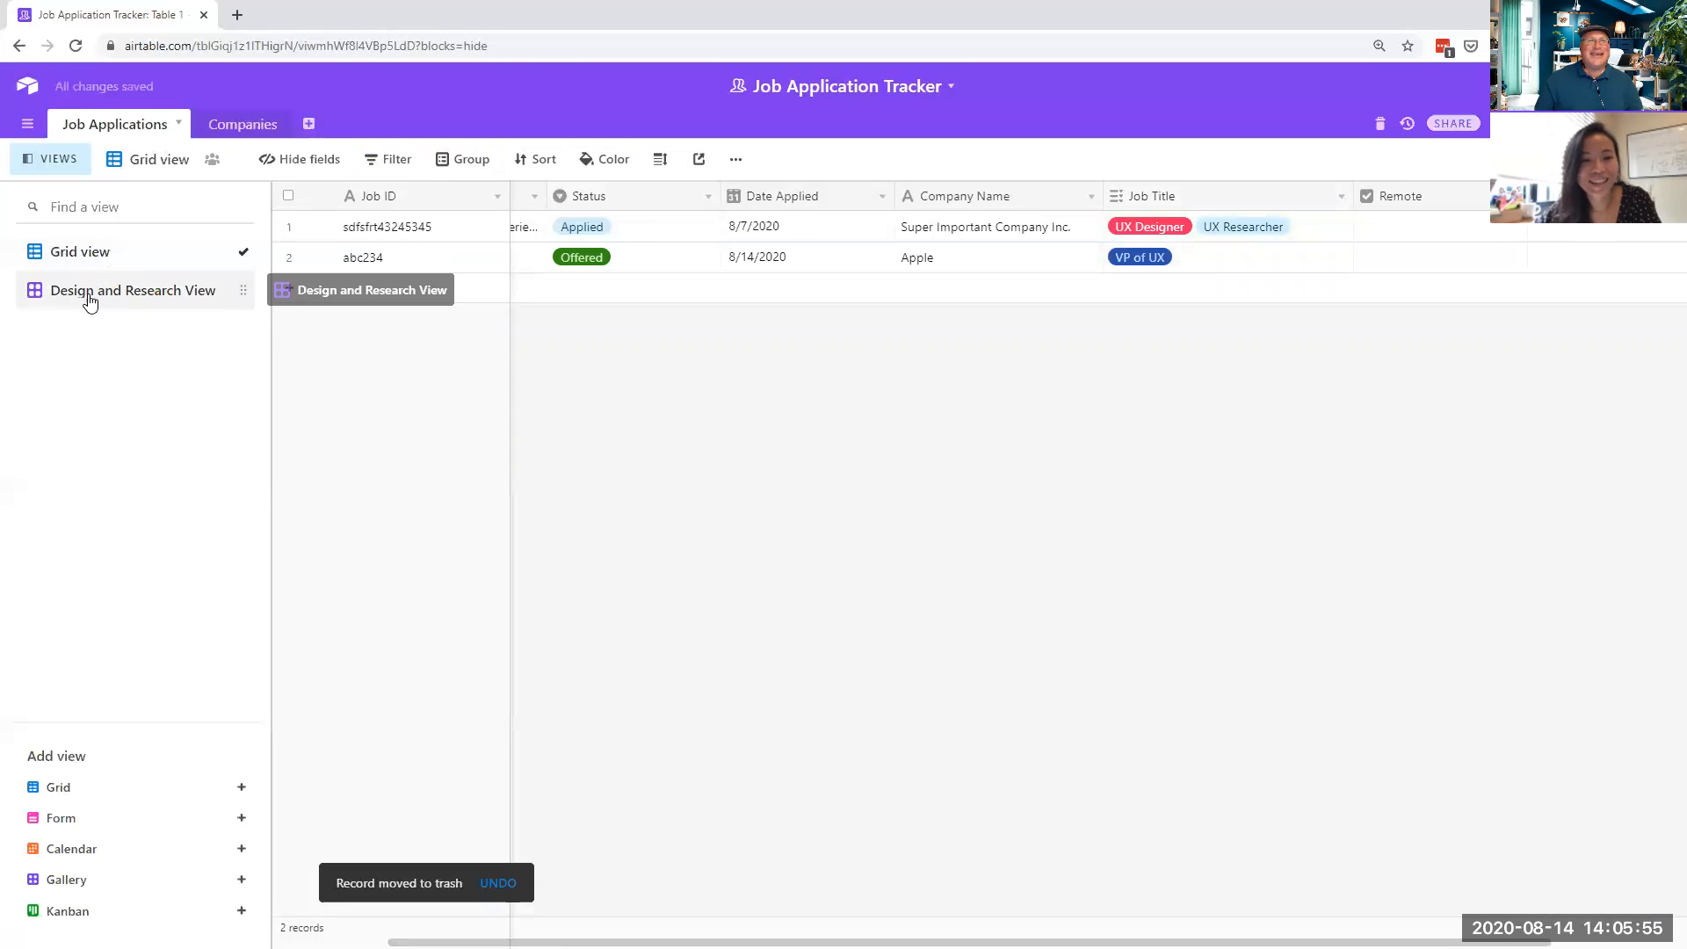
click(90, 293)
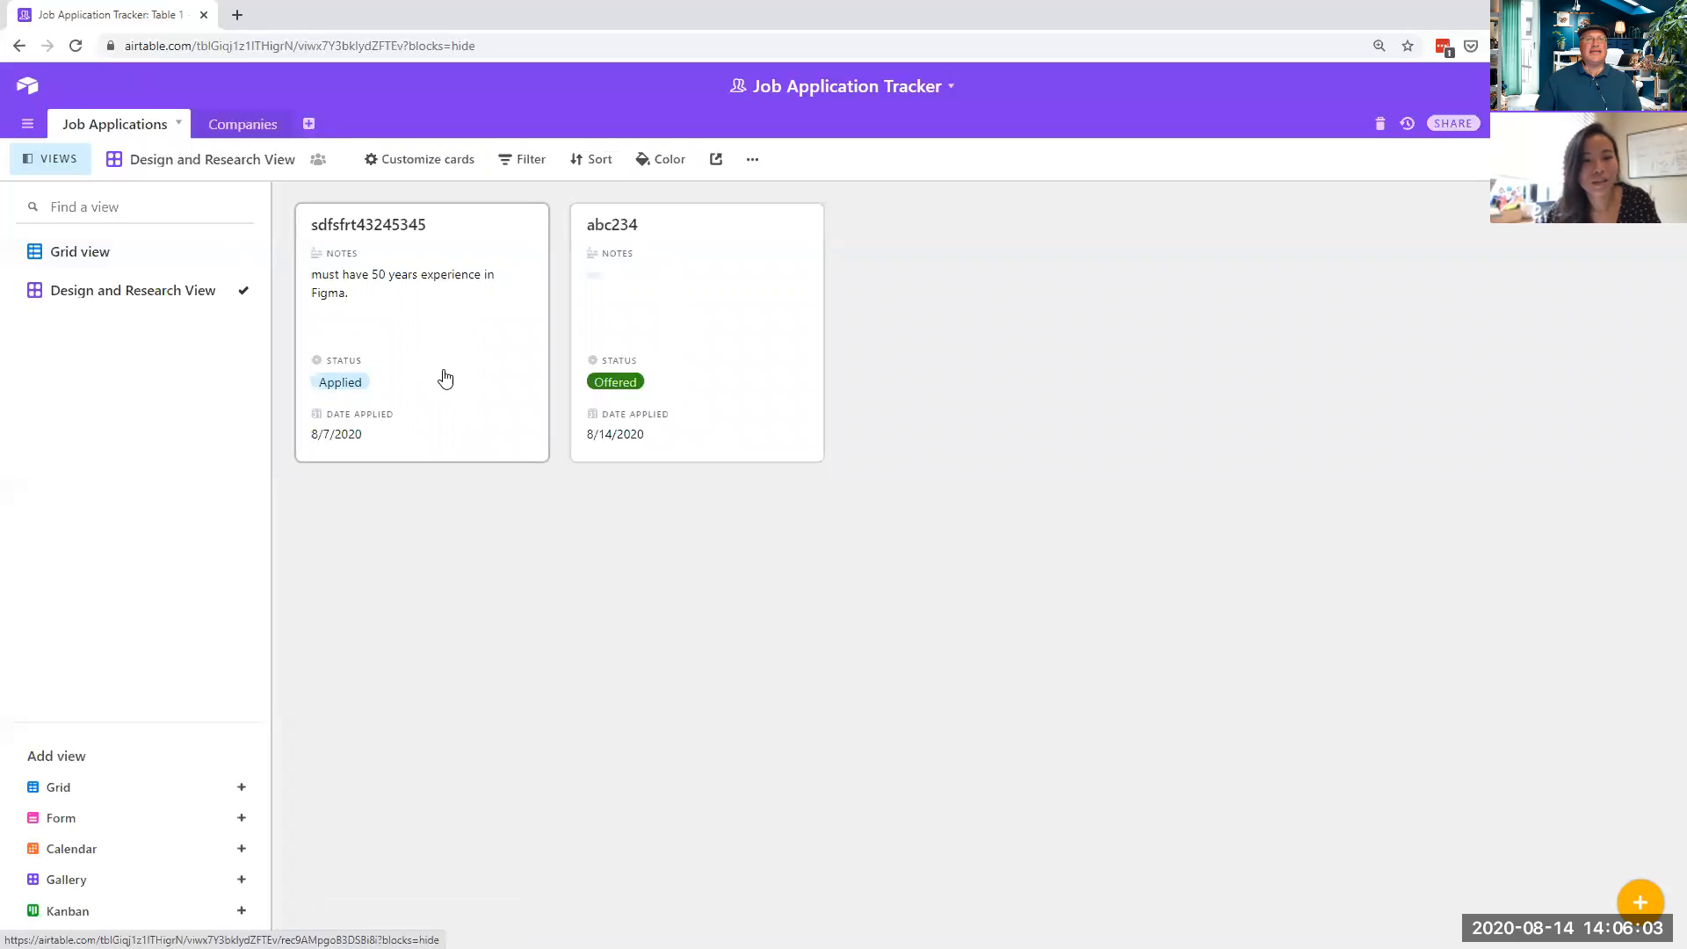
- Customize the gallery cards to hide Notes and Date Applied and show Company Name
click(385, 163)
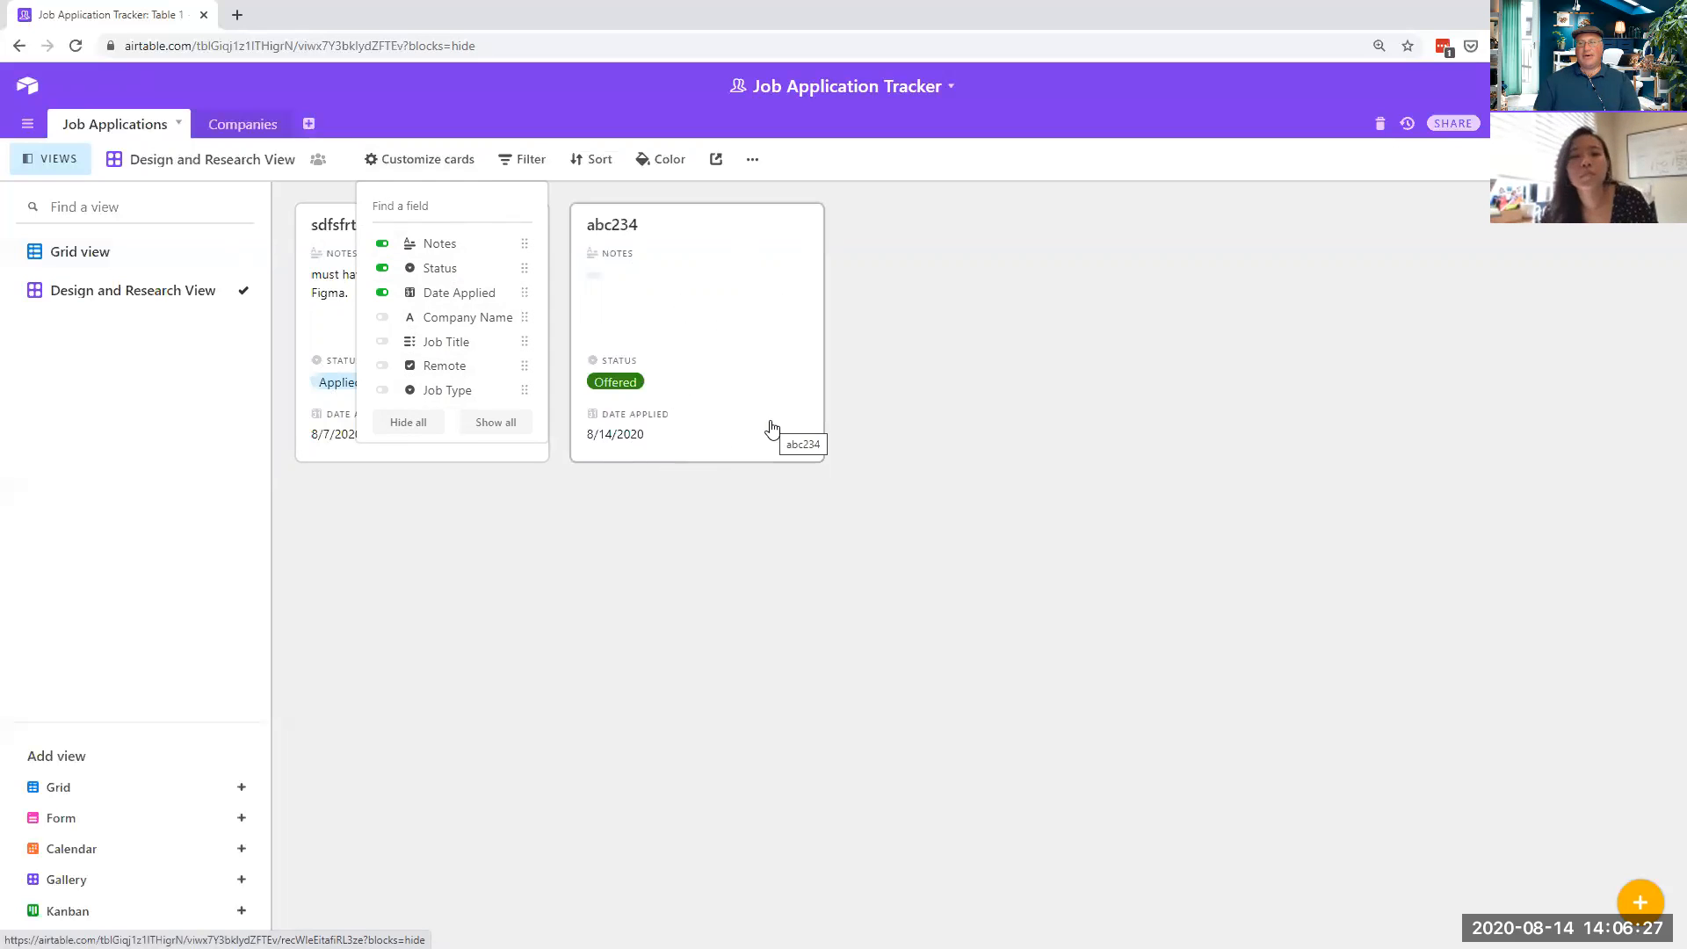
click(408, 165)
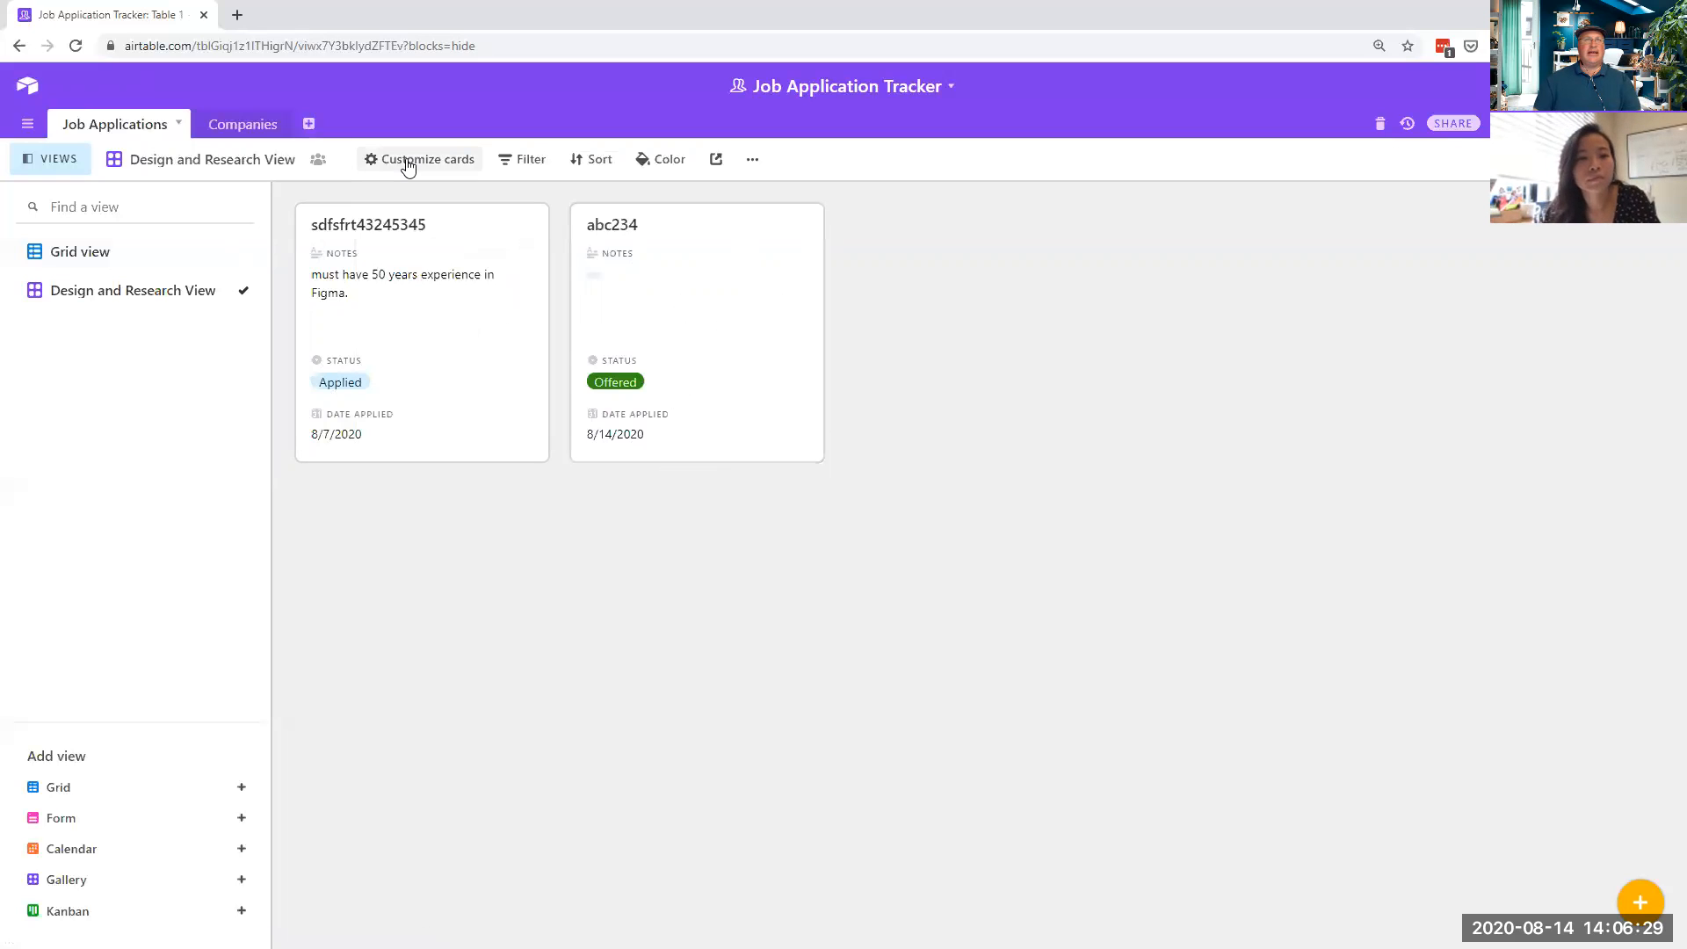
click(408, 165)
click(348, 197)
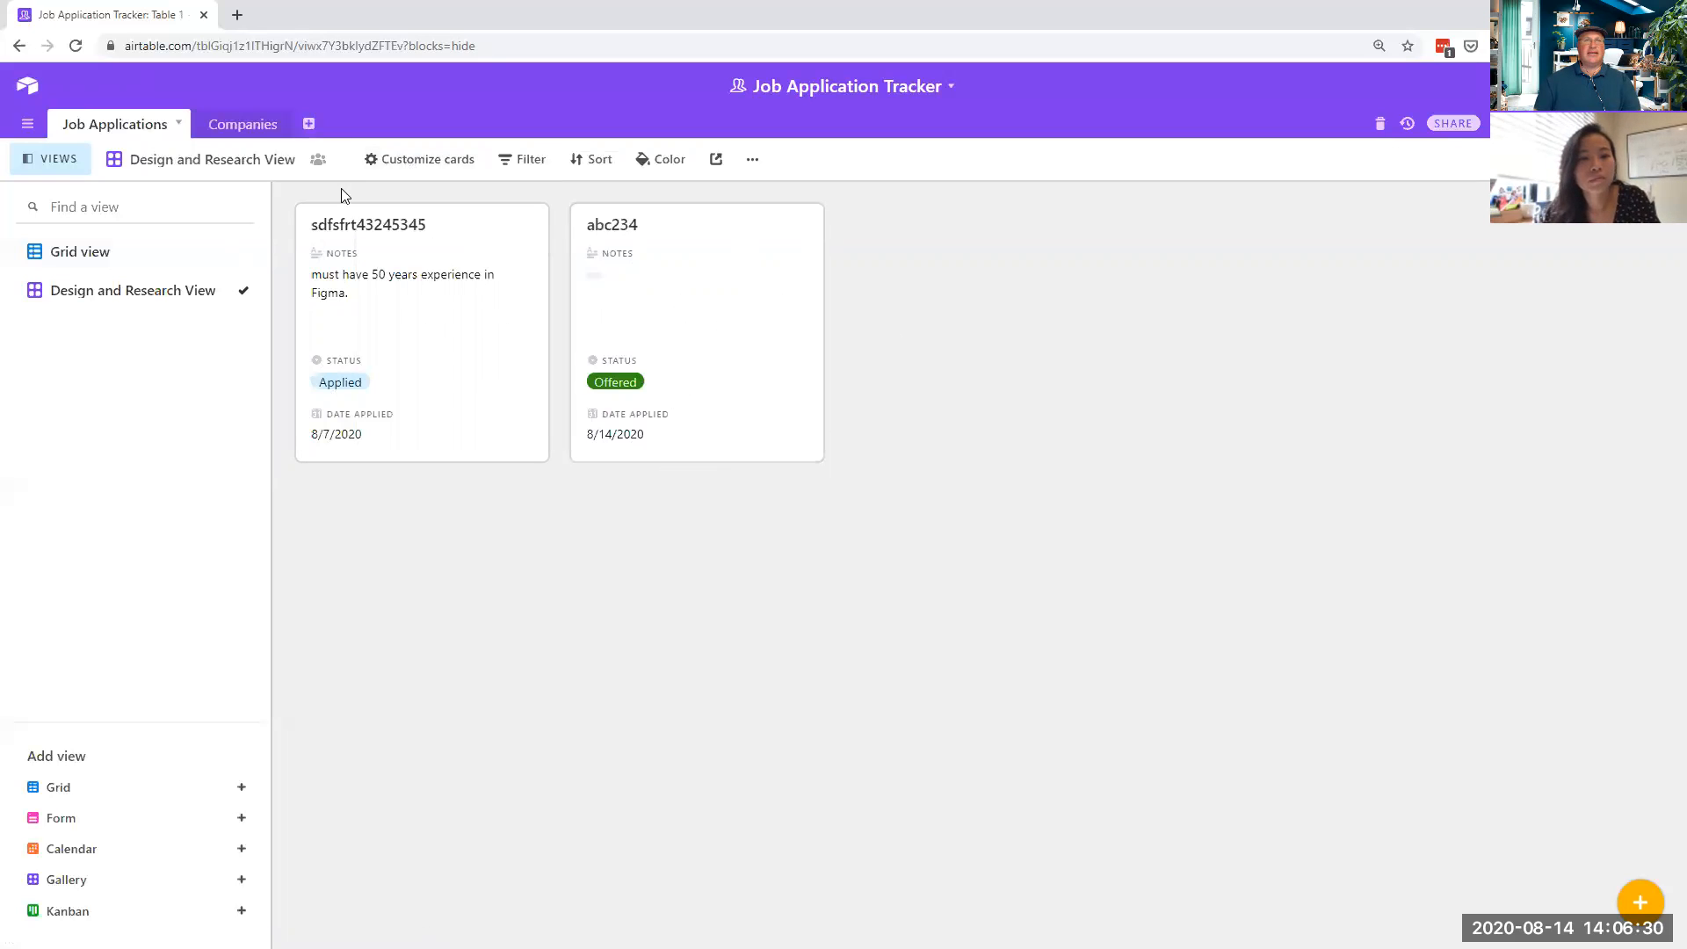
click(404, 164)
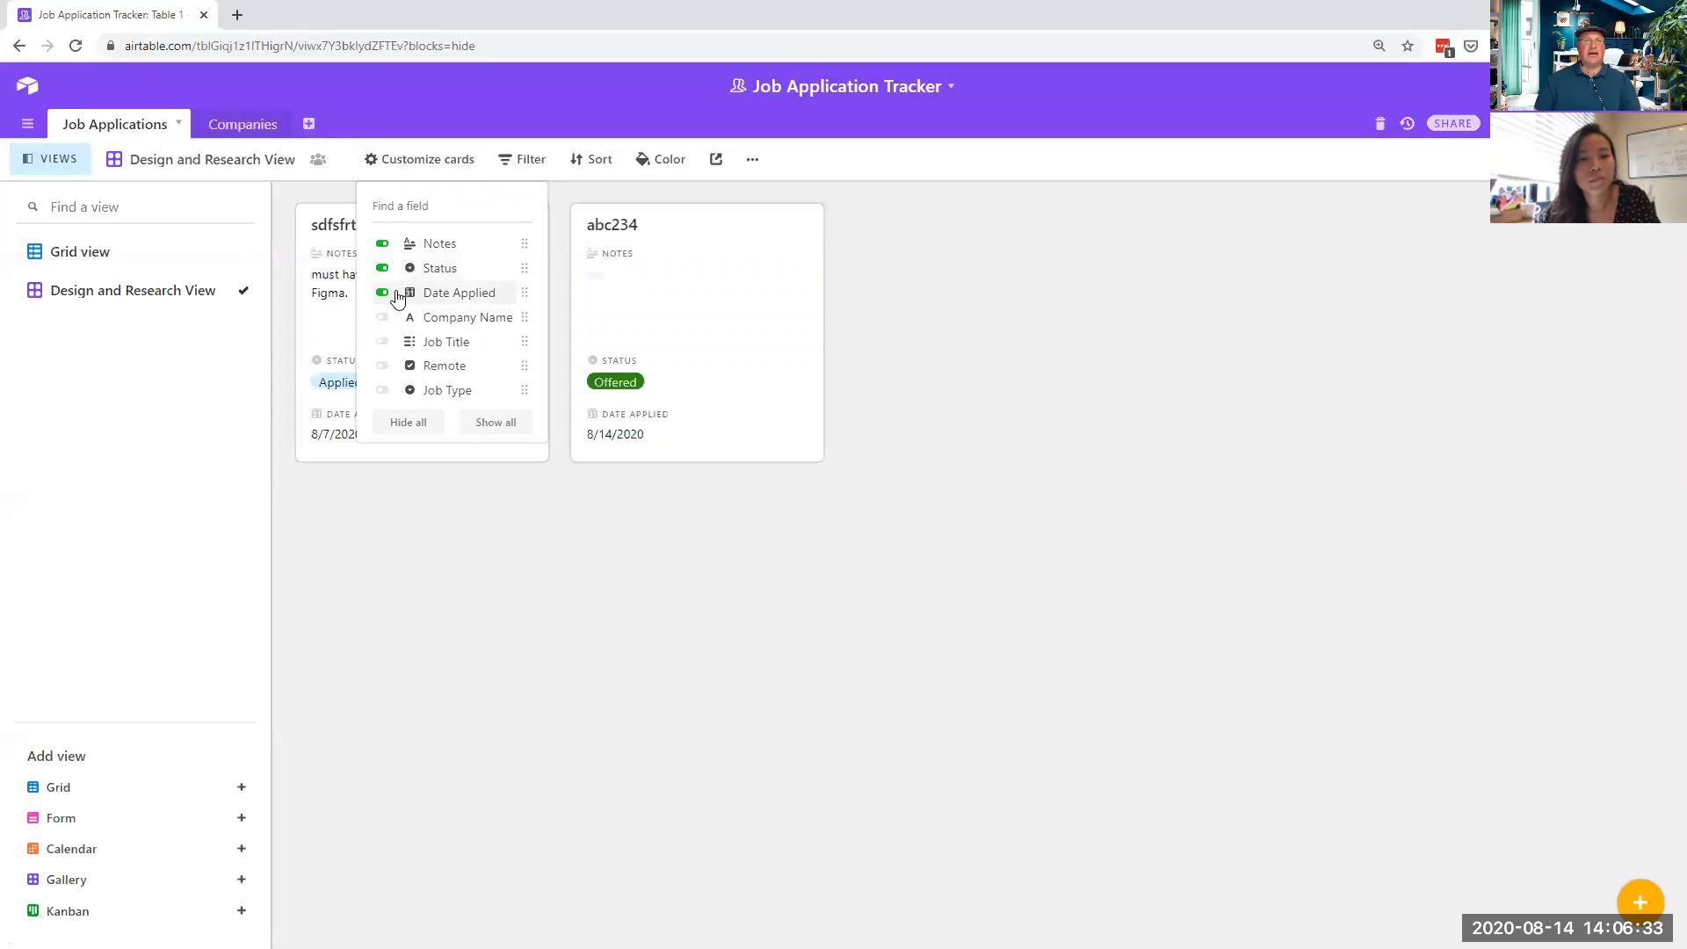
click(379, 246)
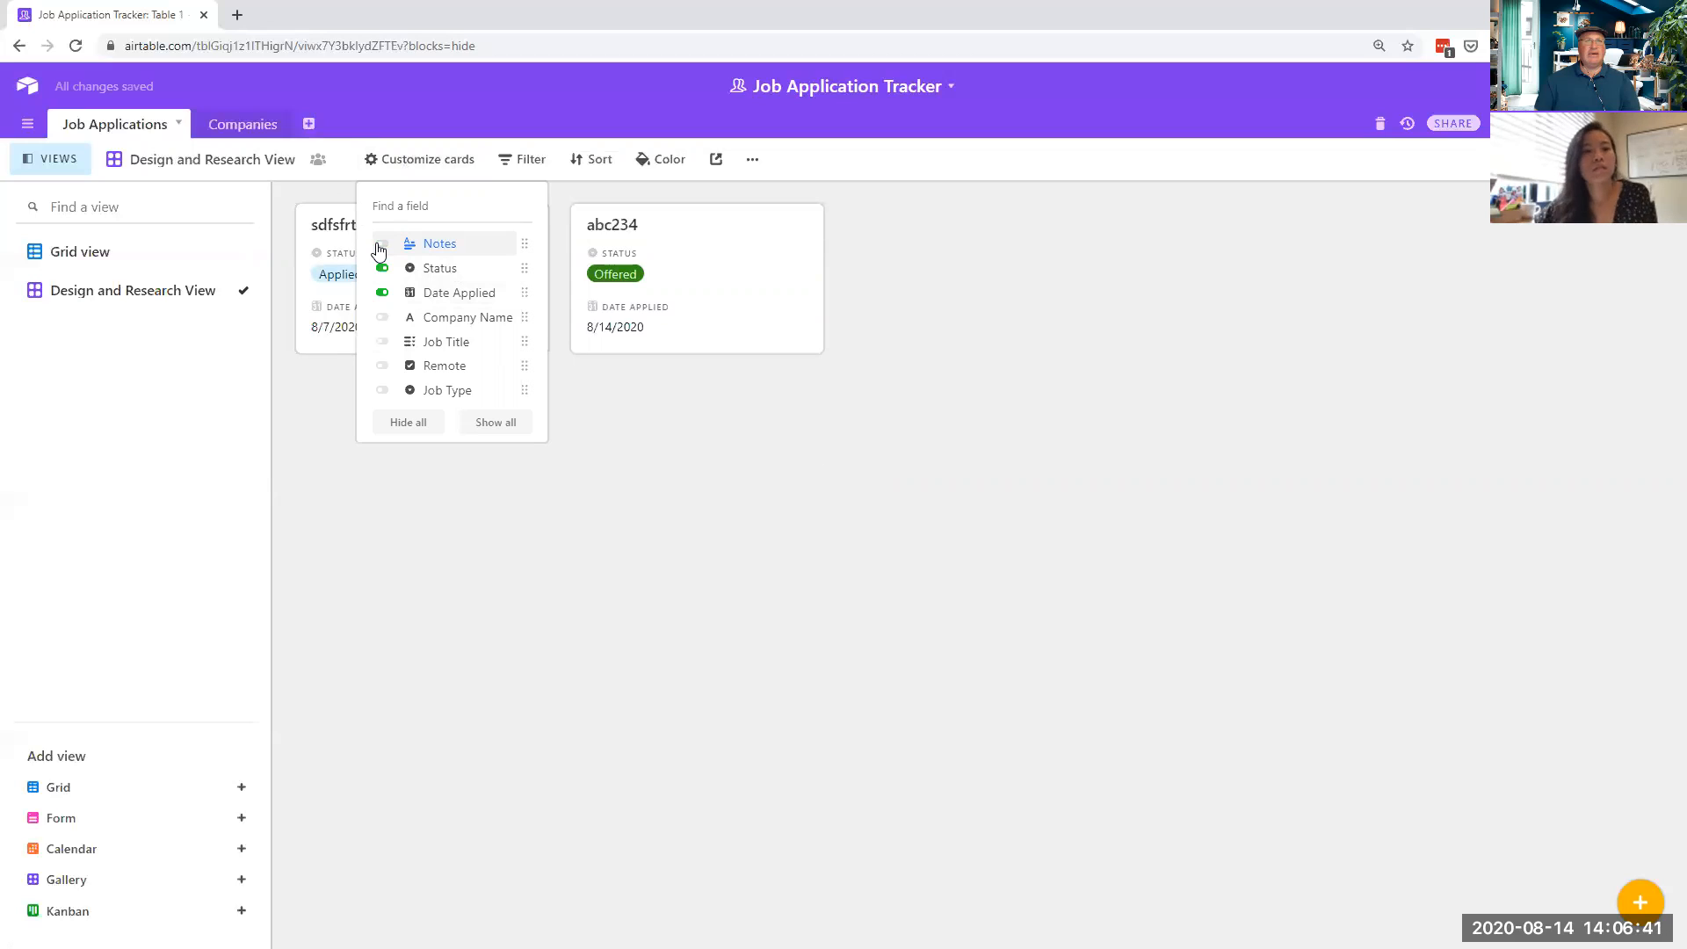
click(382, 293)
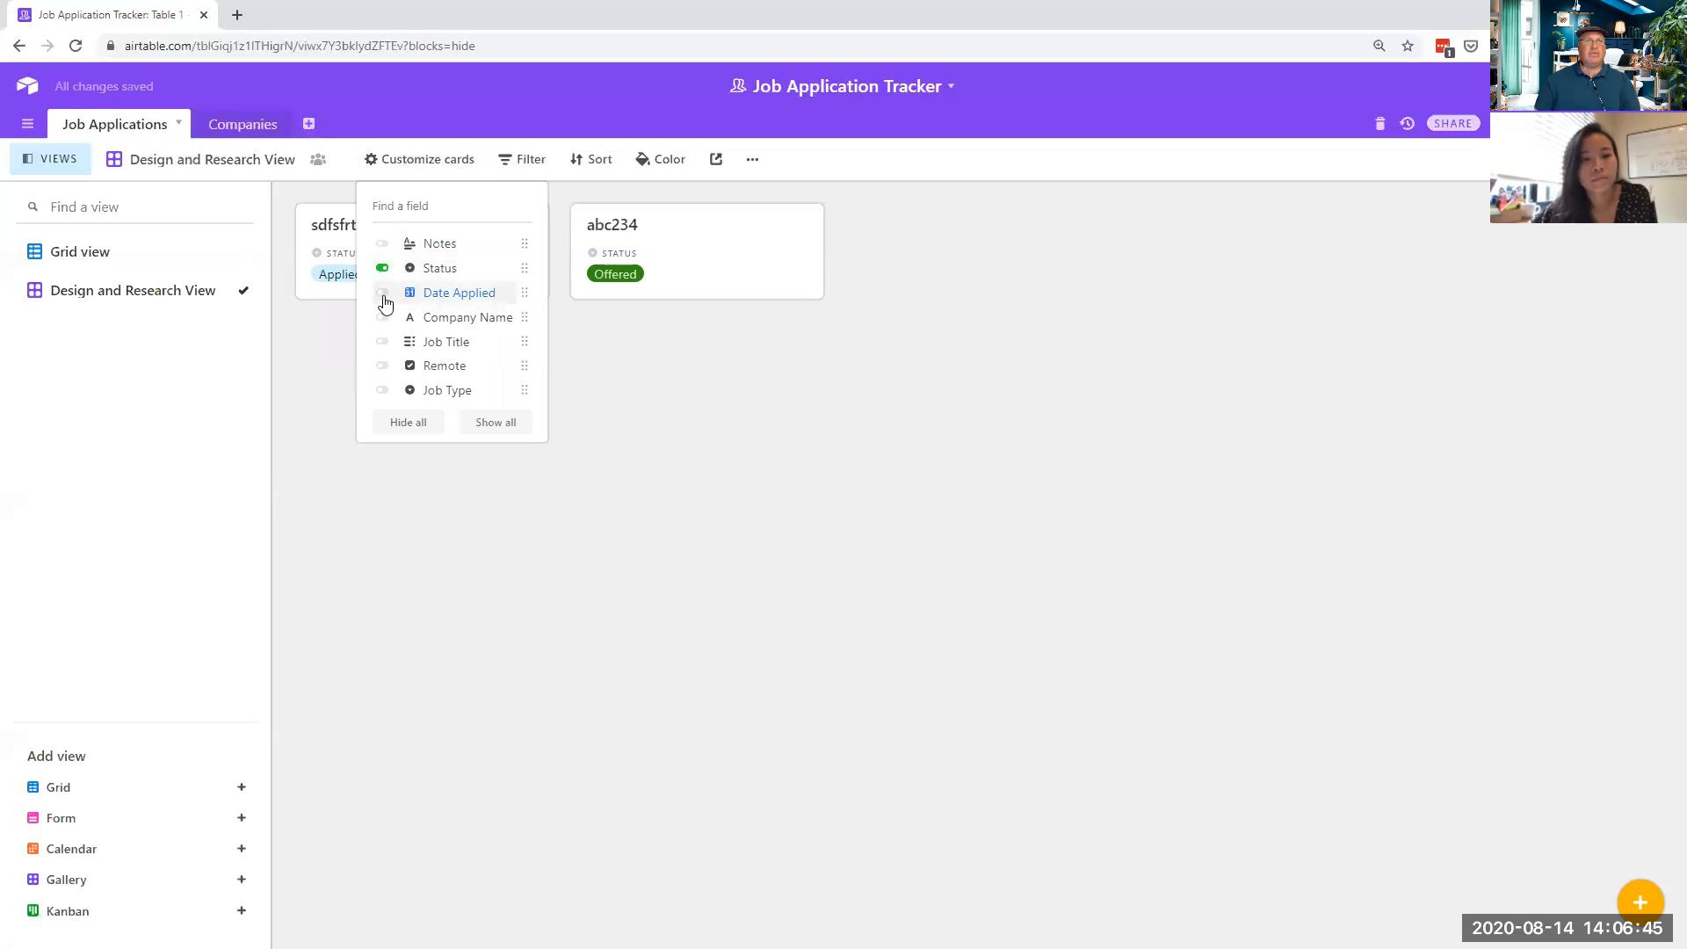
click(382, 318)
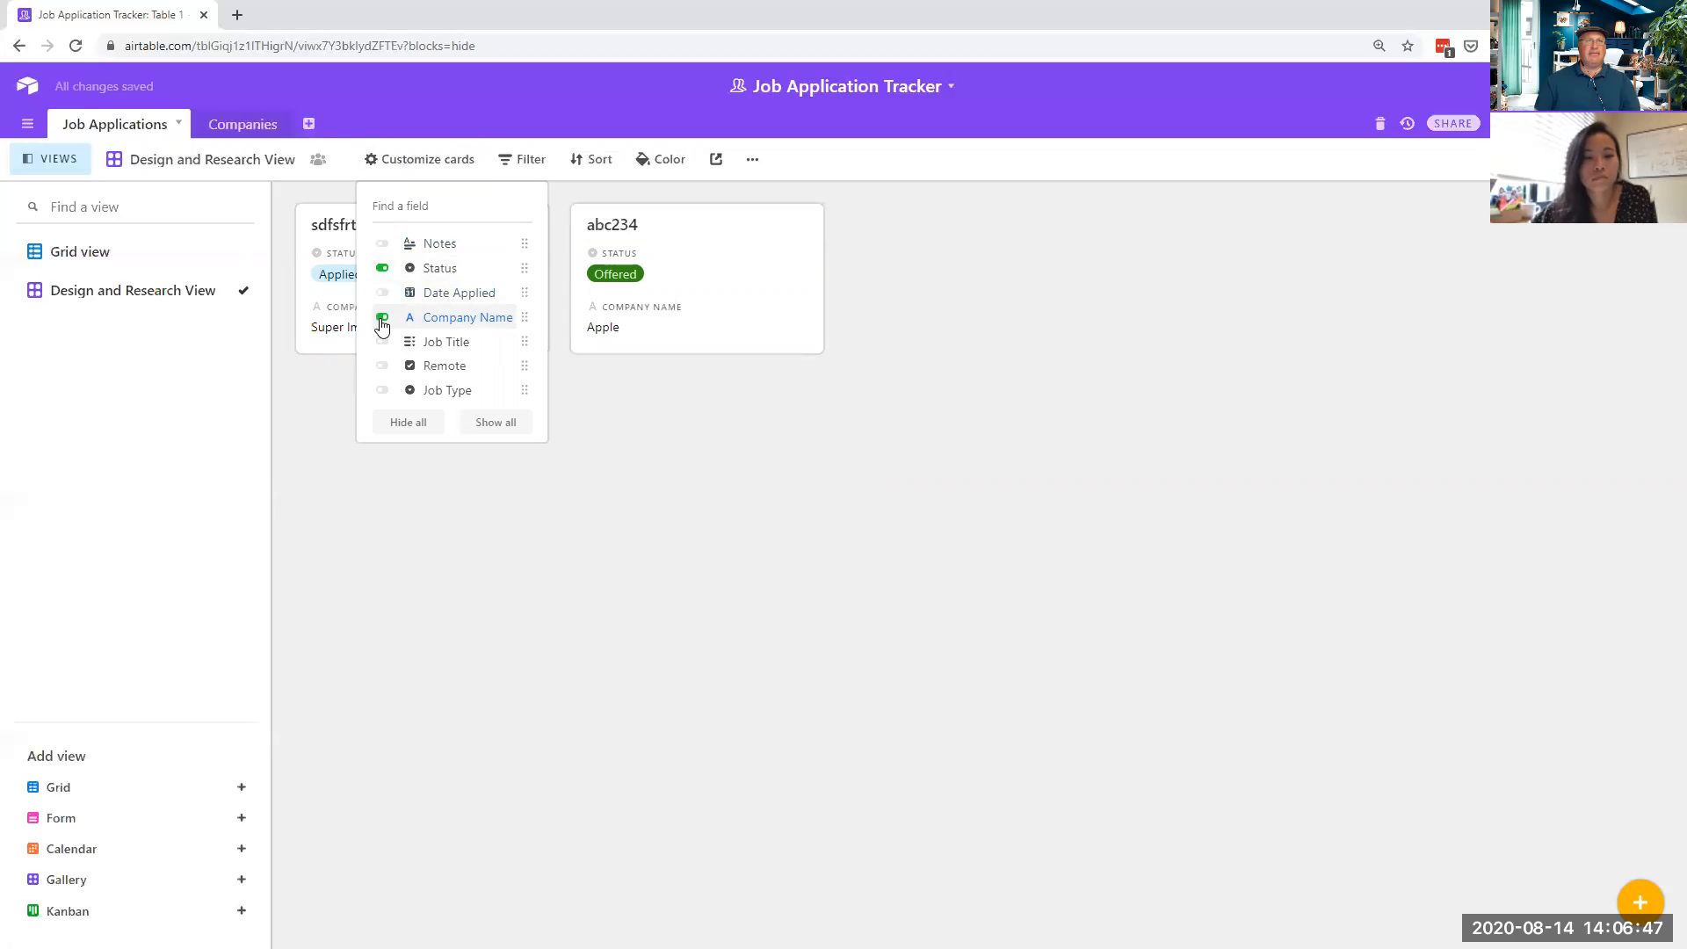
click(840, 489)
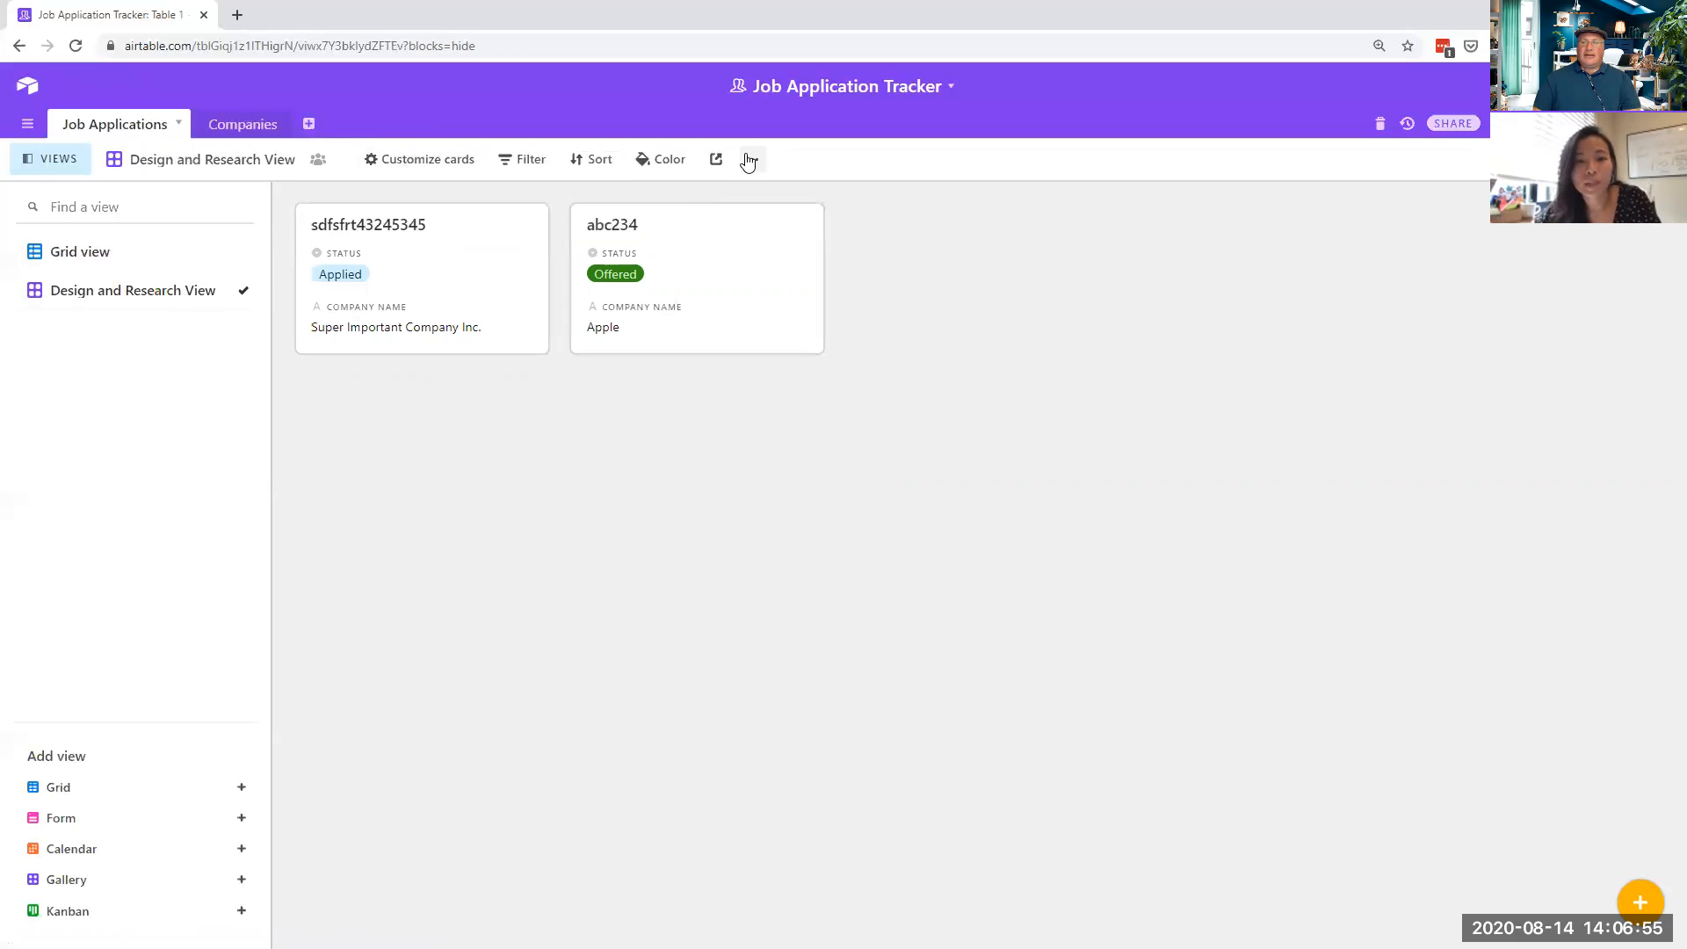
click(697, 274)
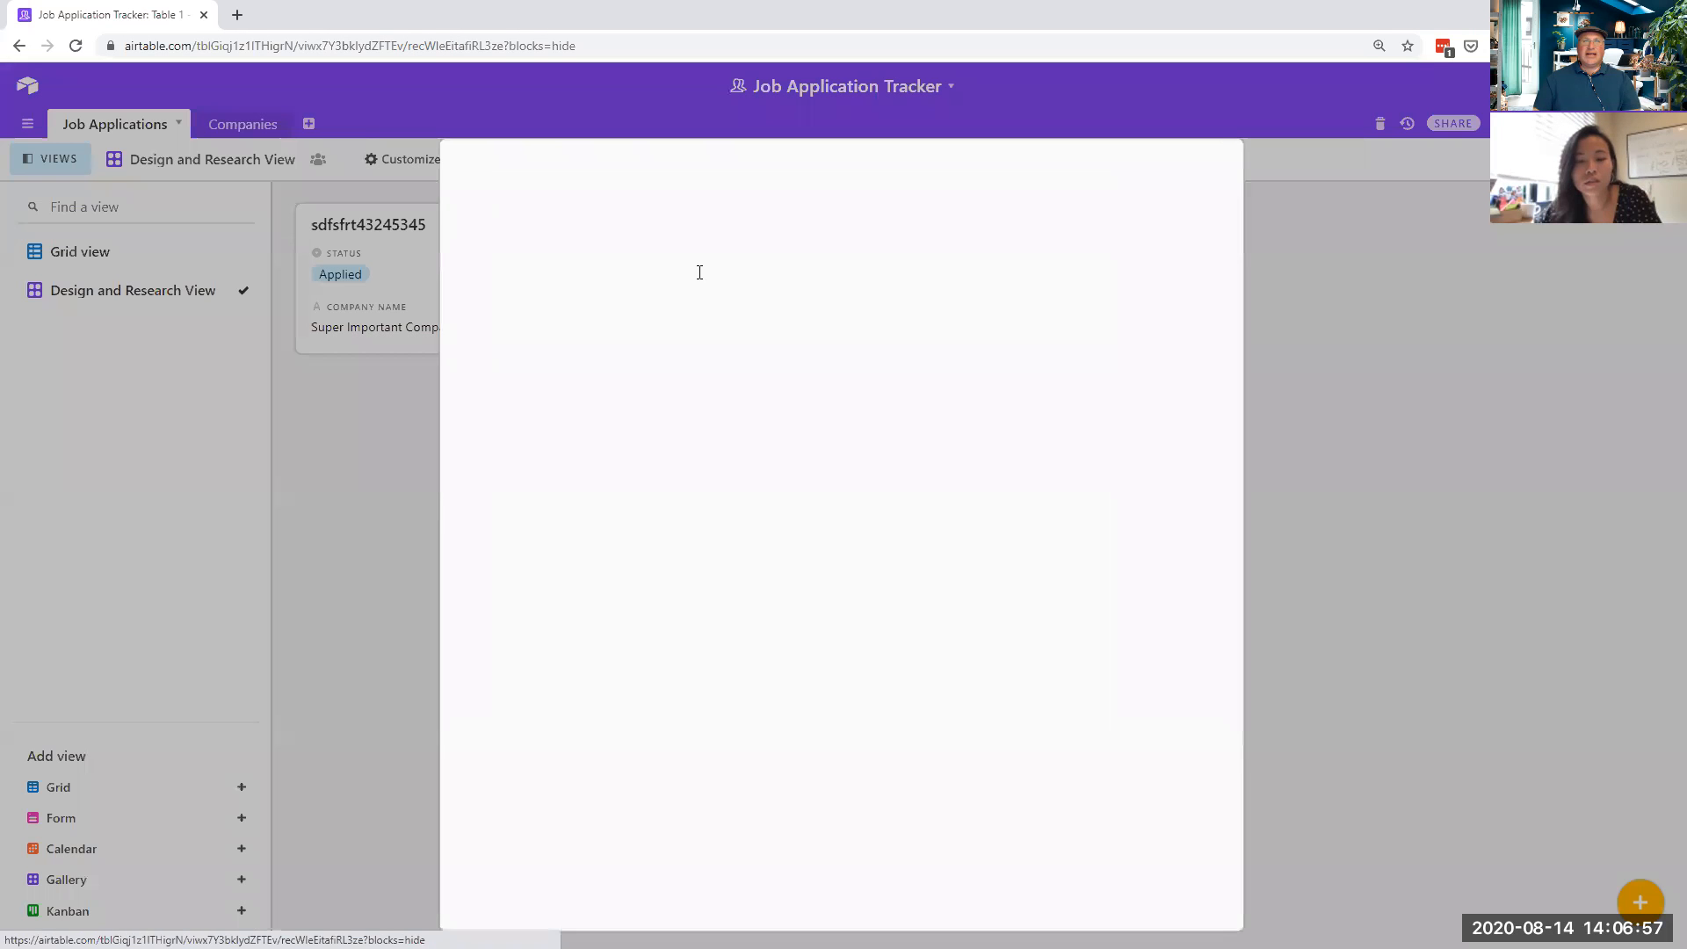
scroll(715, 376, down, 3)
scroll(715, 376, up, 3)
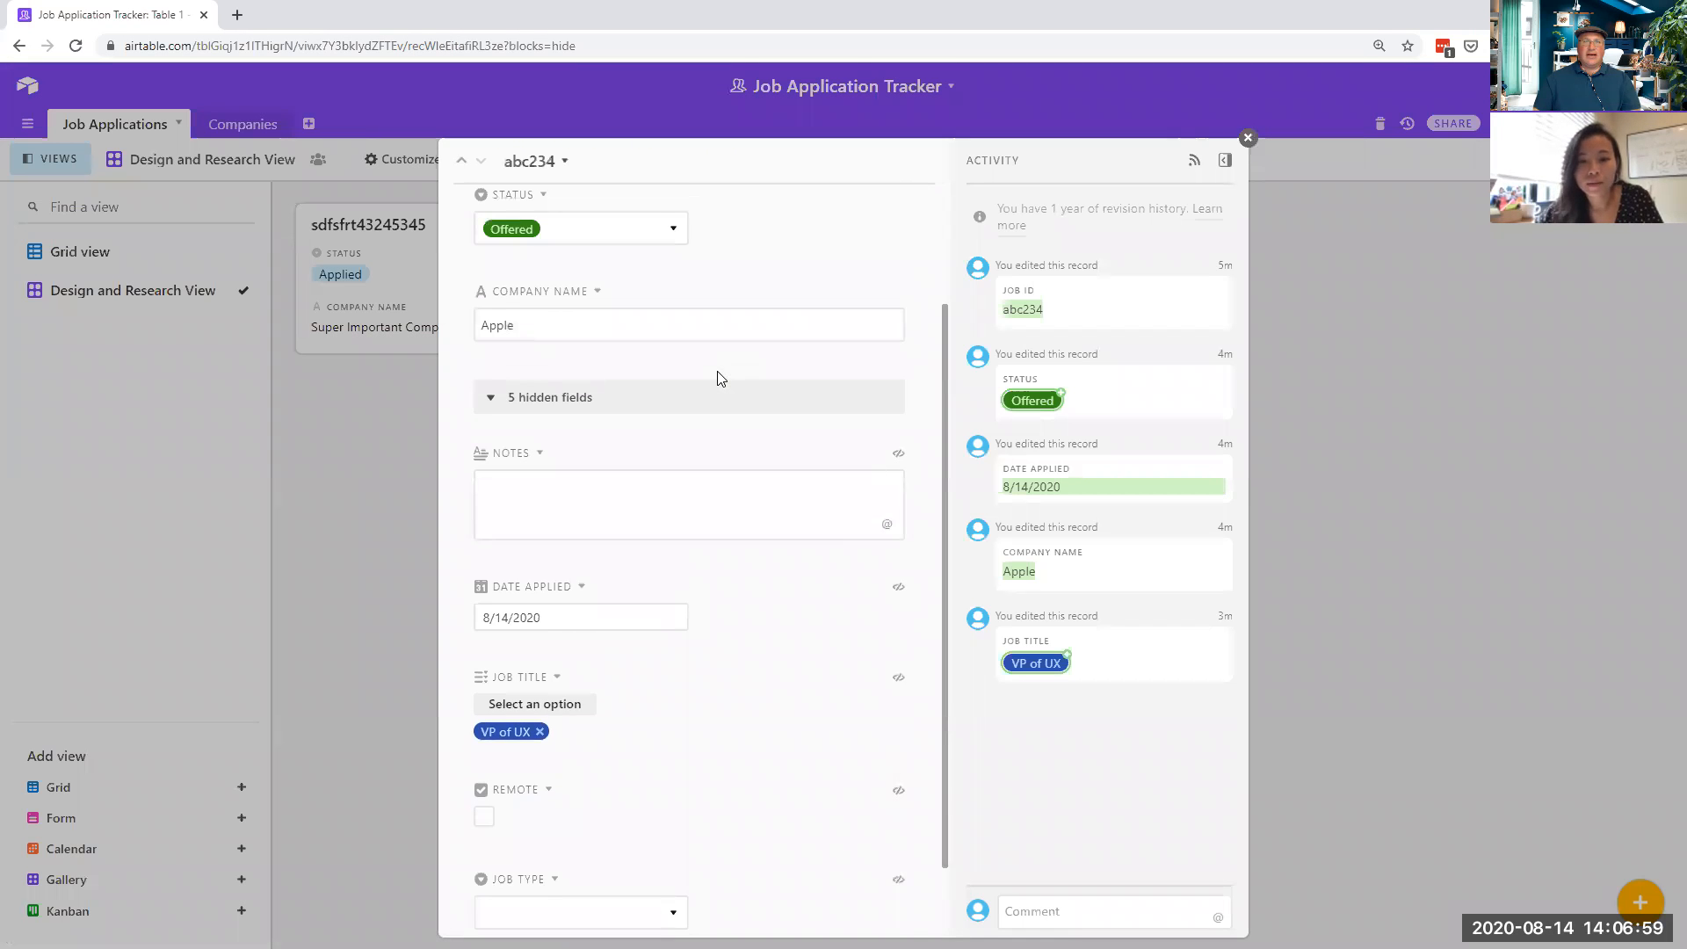
click(1247, 138)
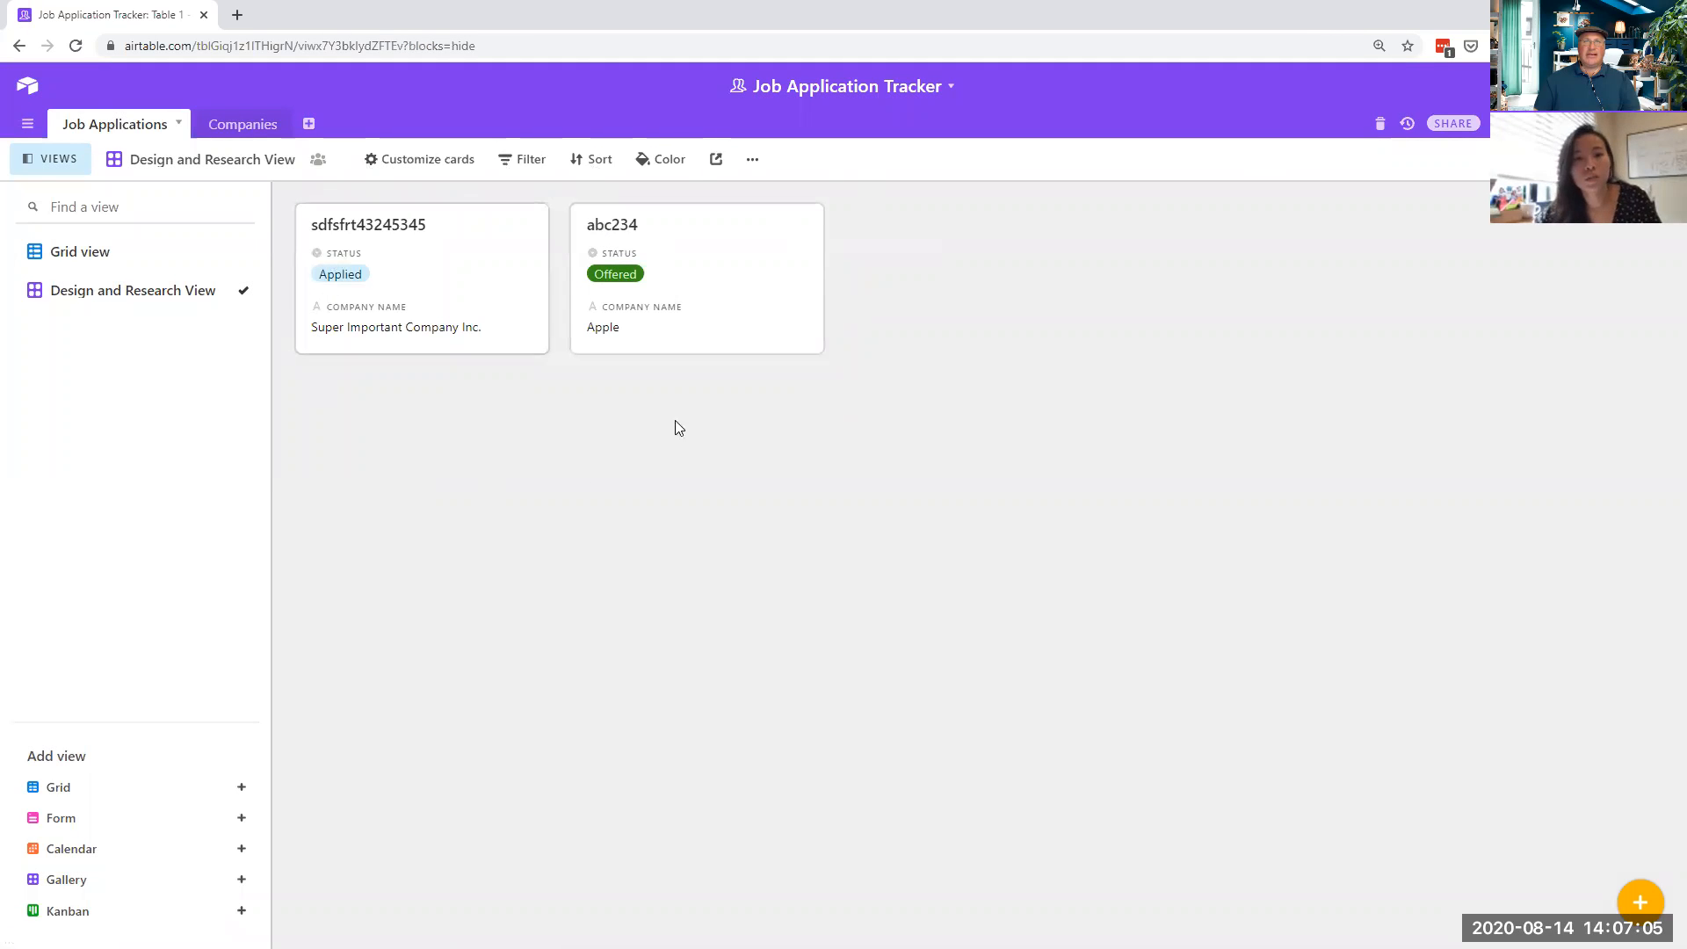
click(727, 309)
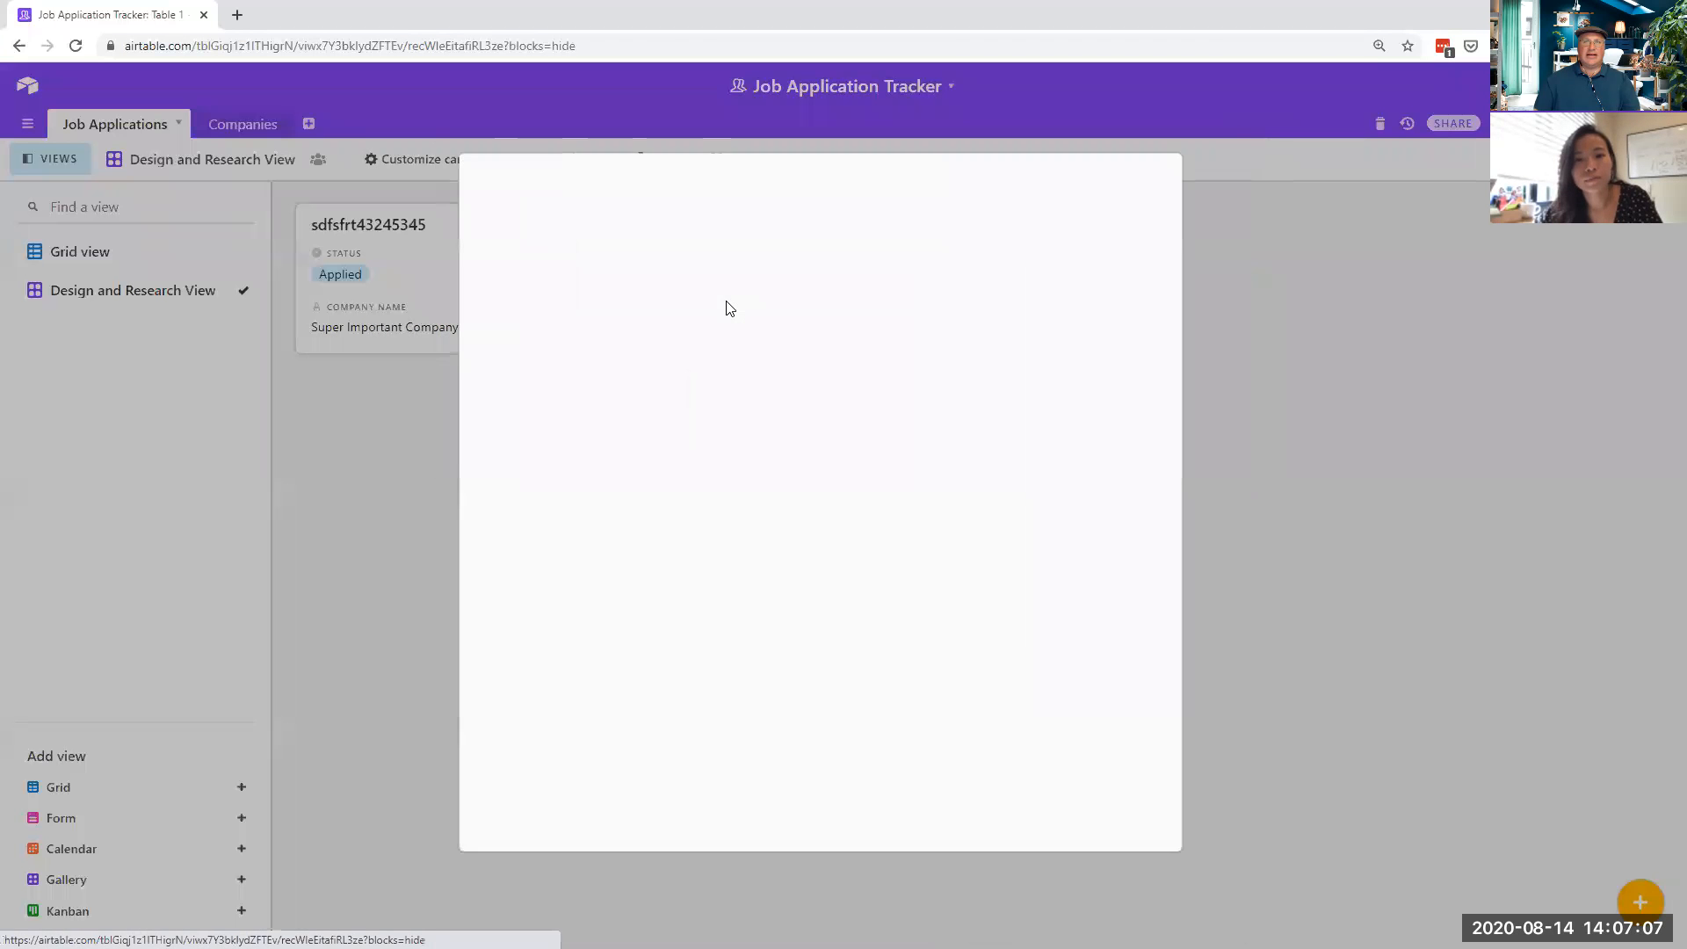
scroll(682, 407, down, 3)
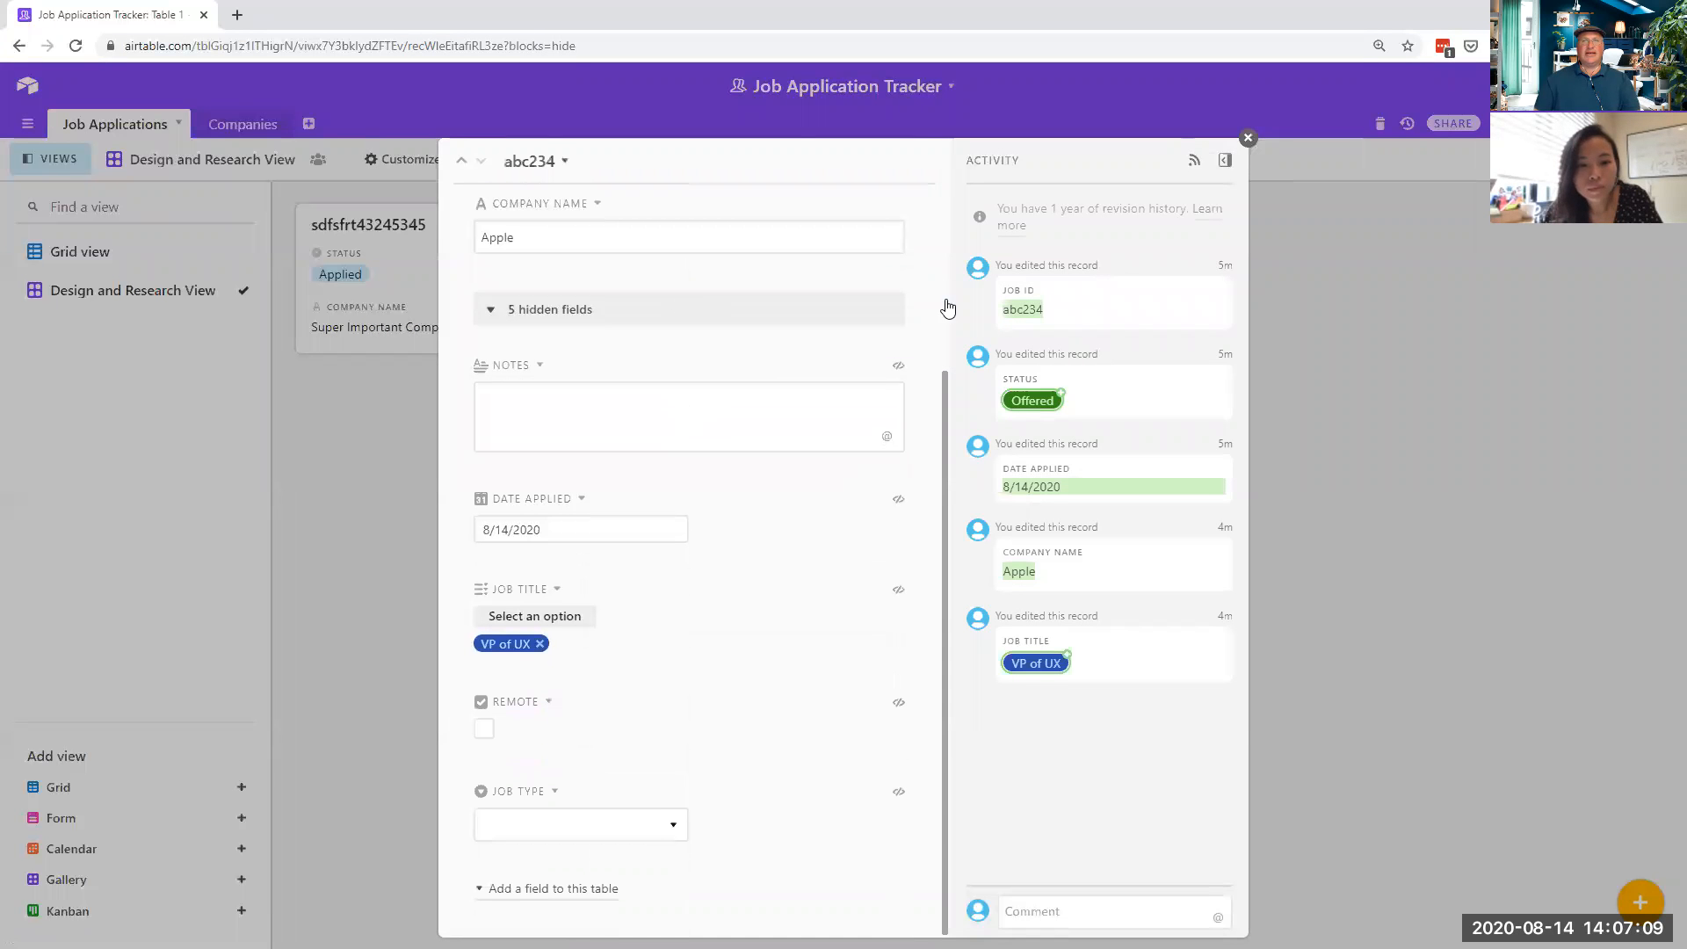
click(1248, 138)
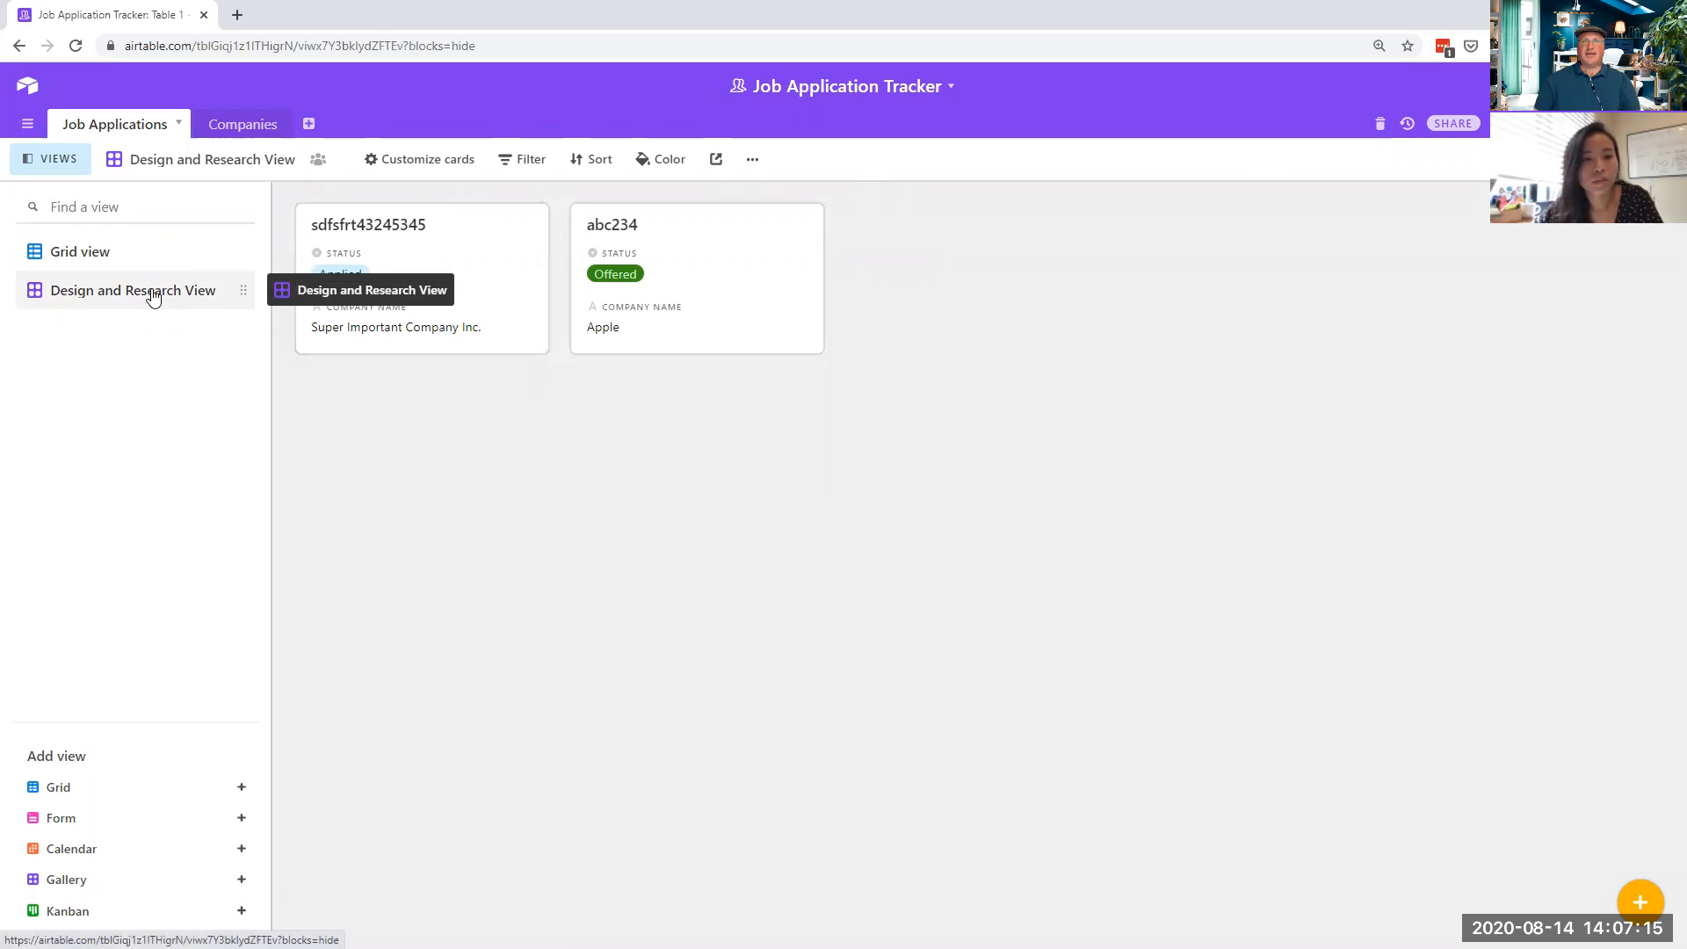
- Duplicate the Design and Research View gallery
click(754, 161)
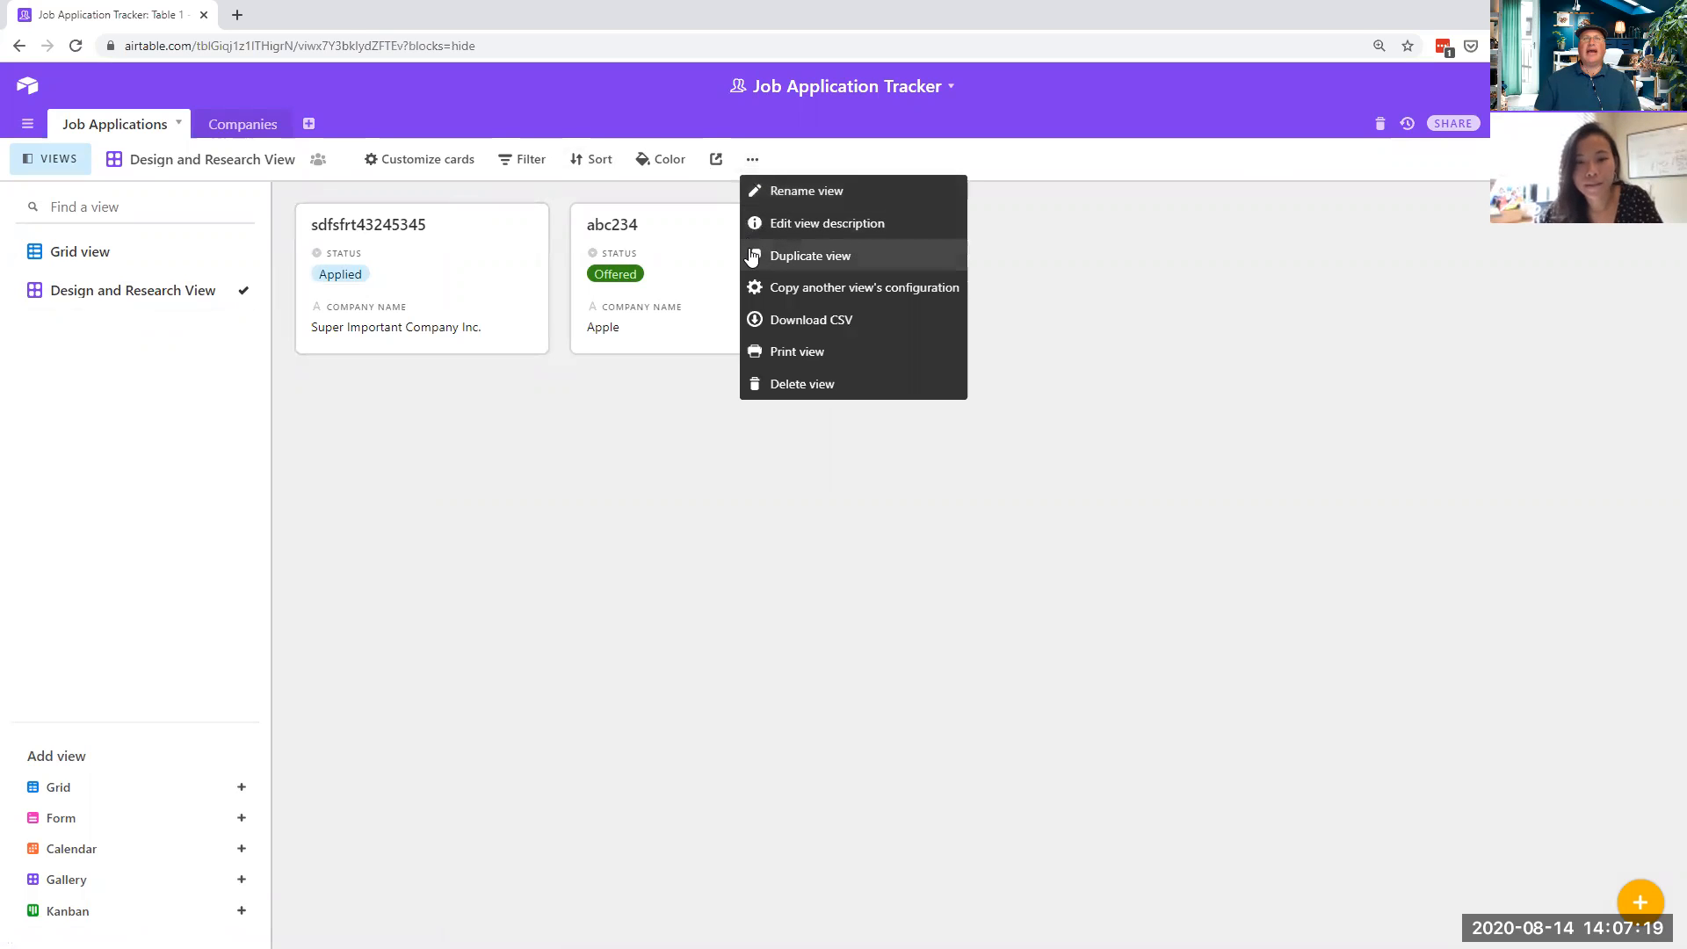
click(66, 294)
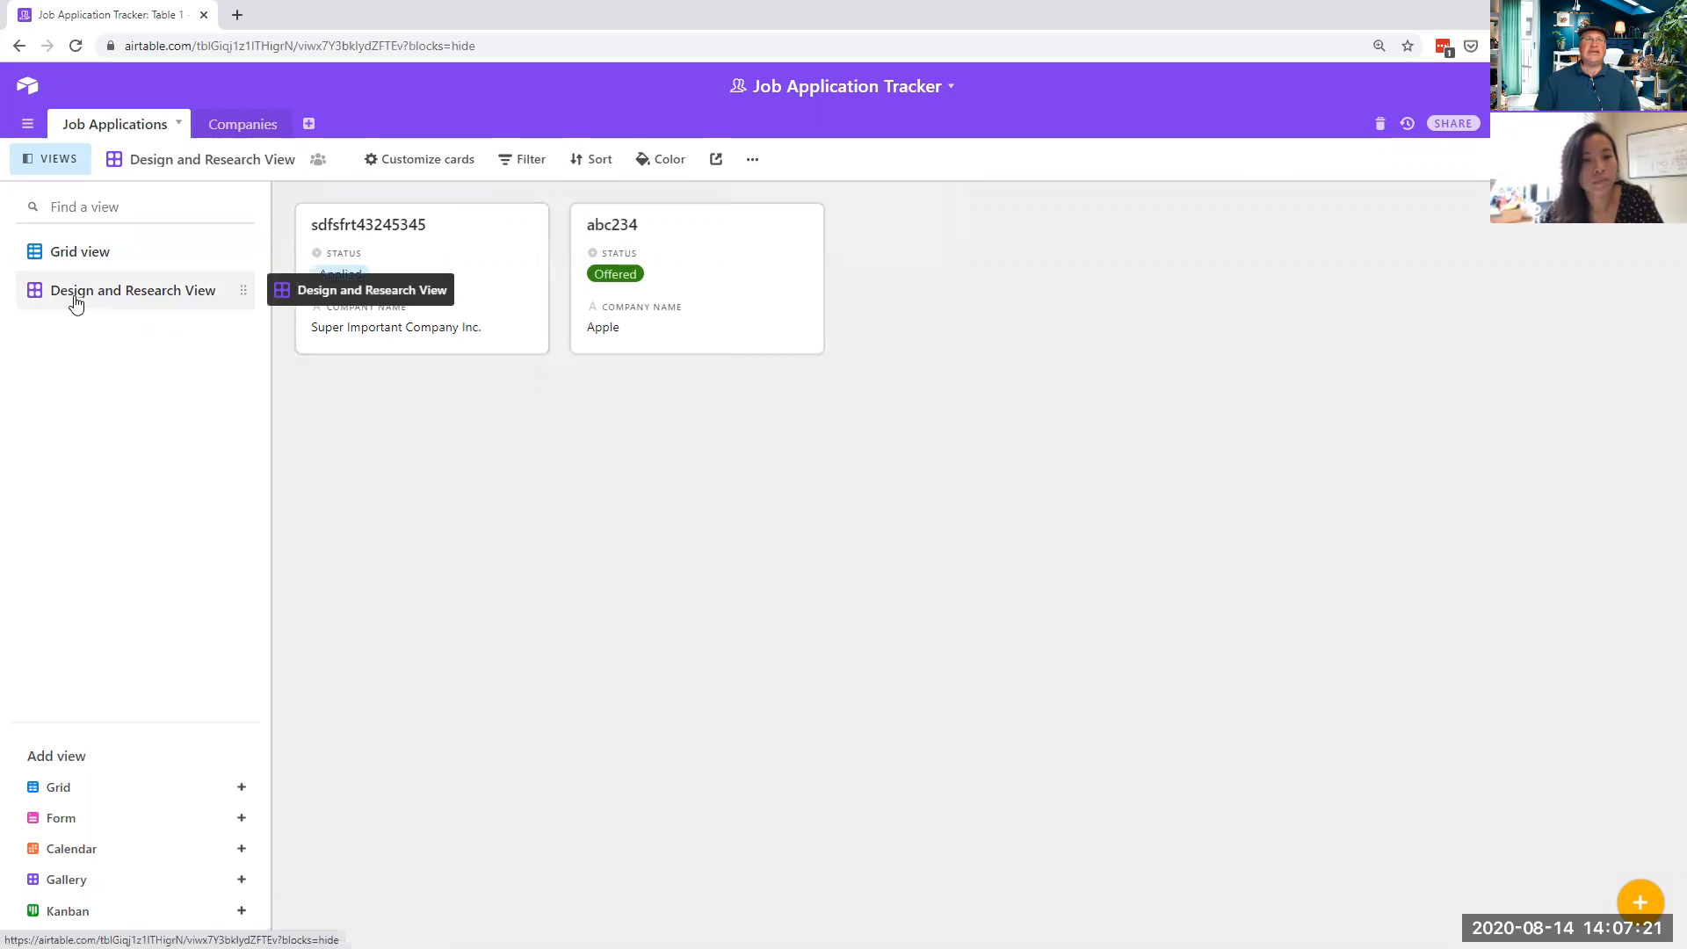
click(755, 160)
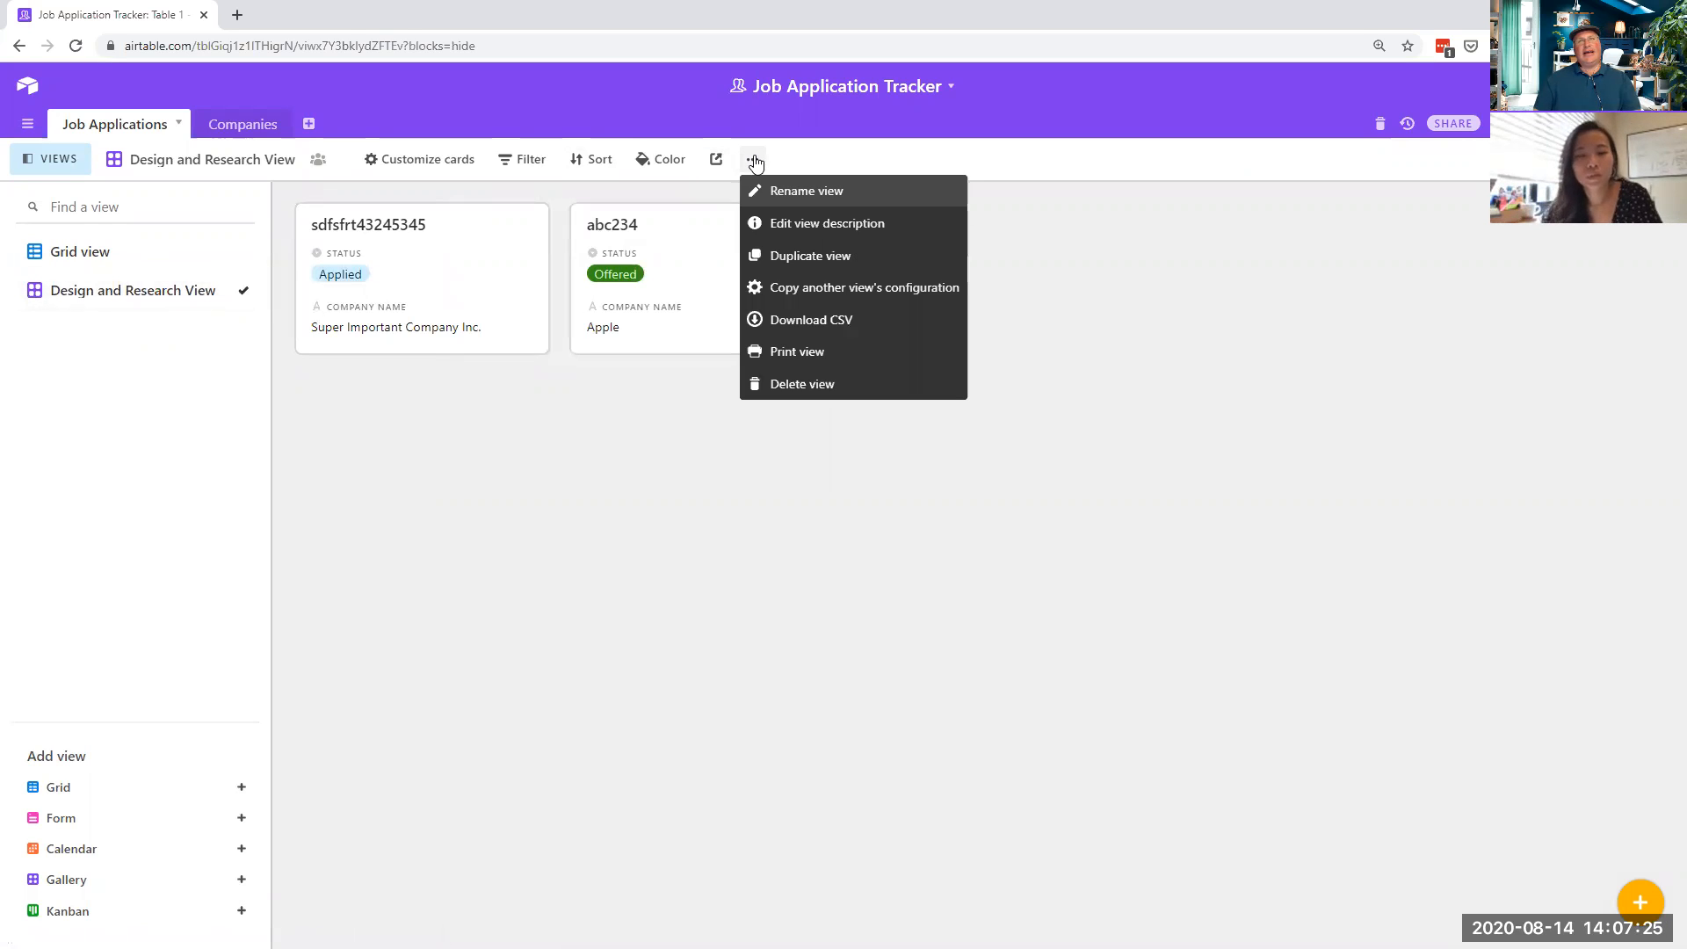
click(914, 263)
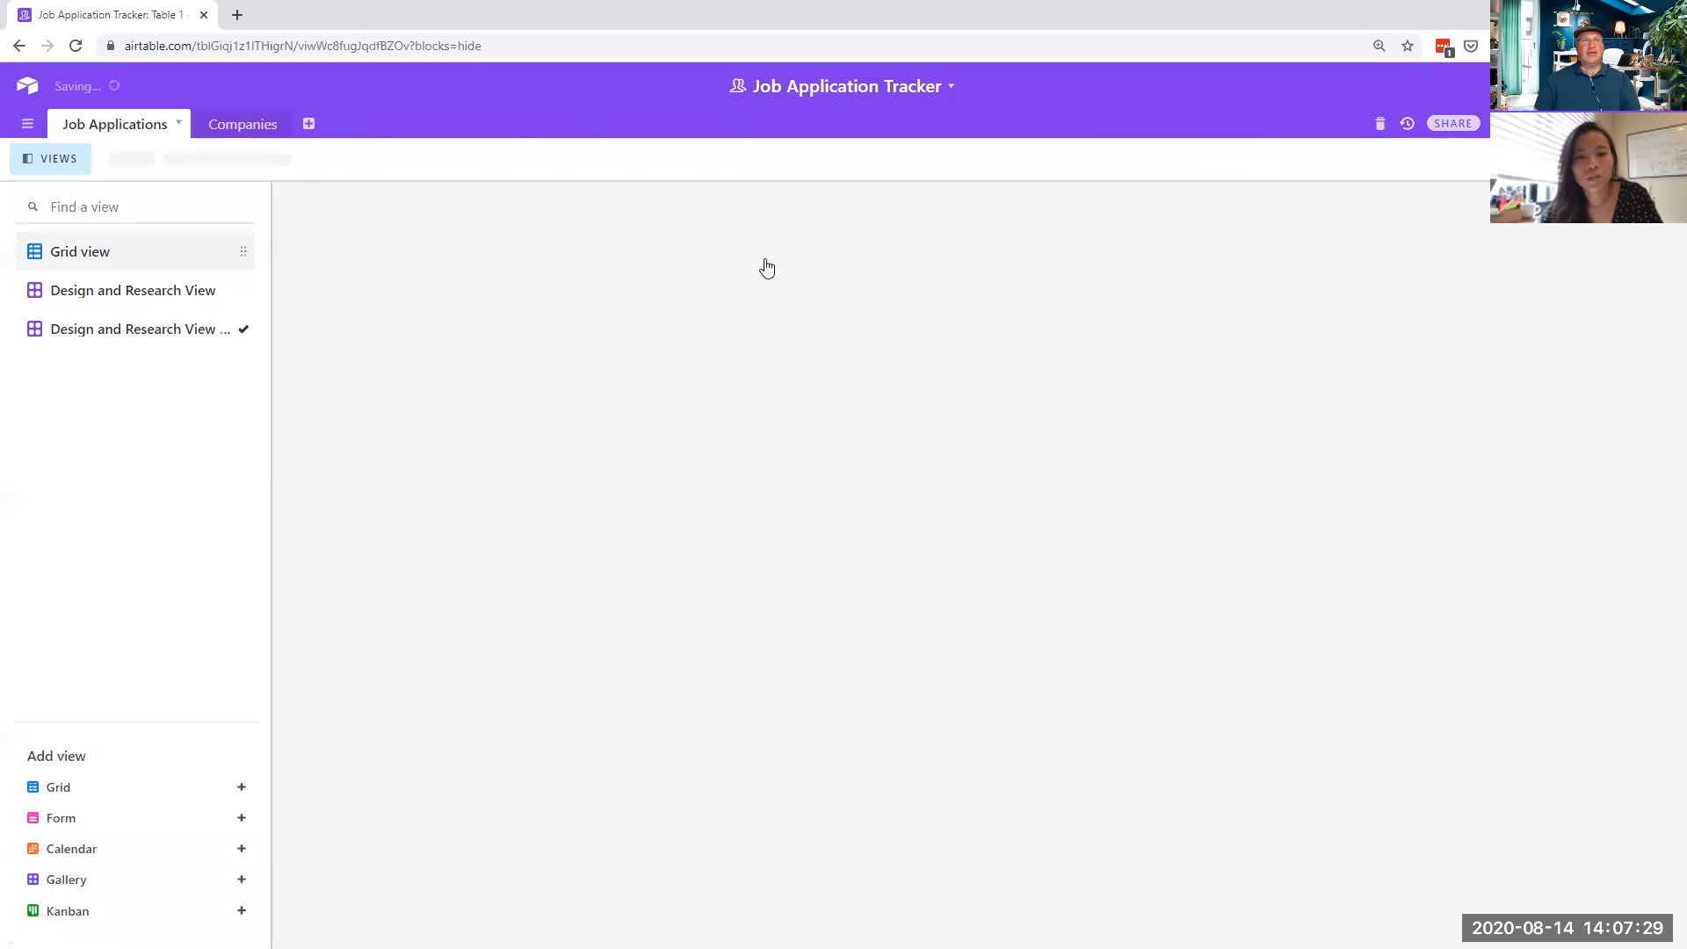
click(135, 334)
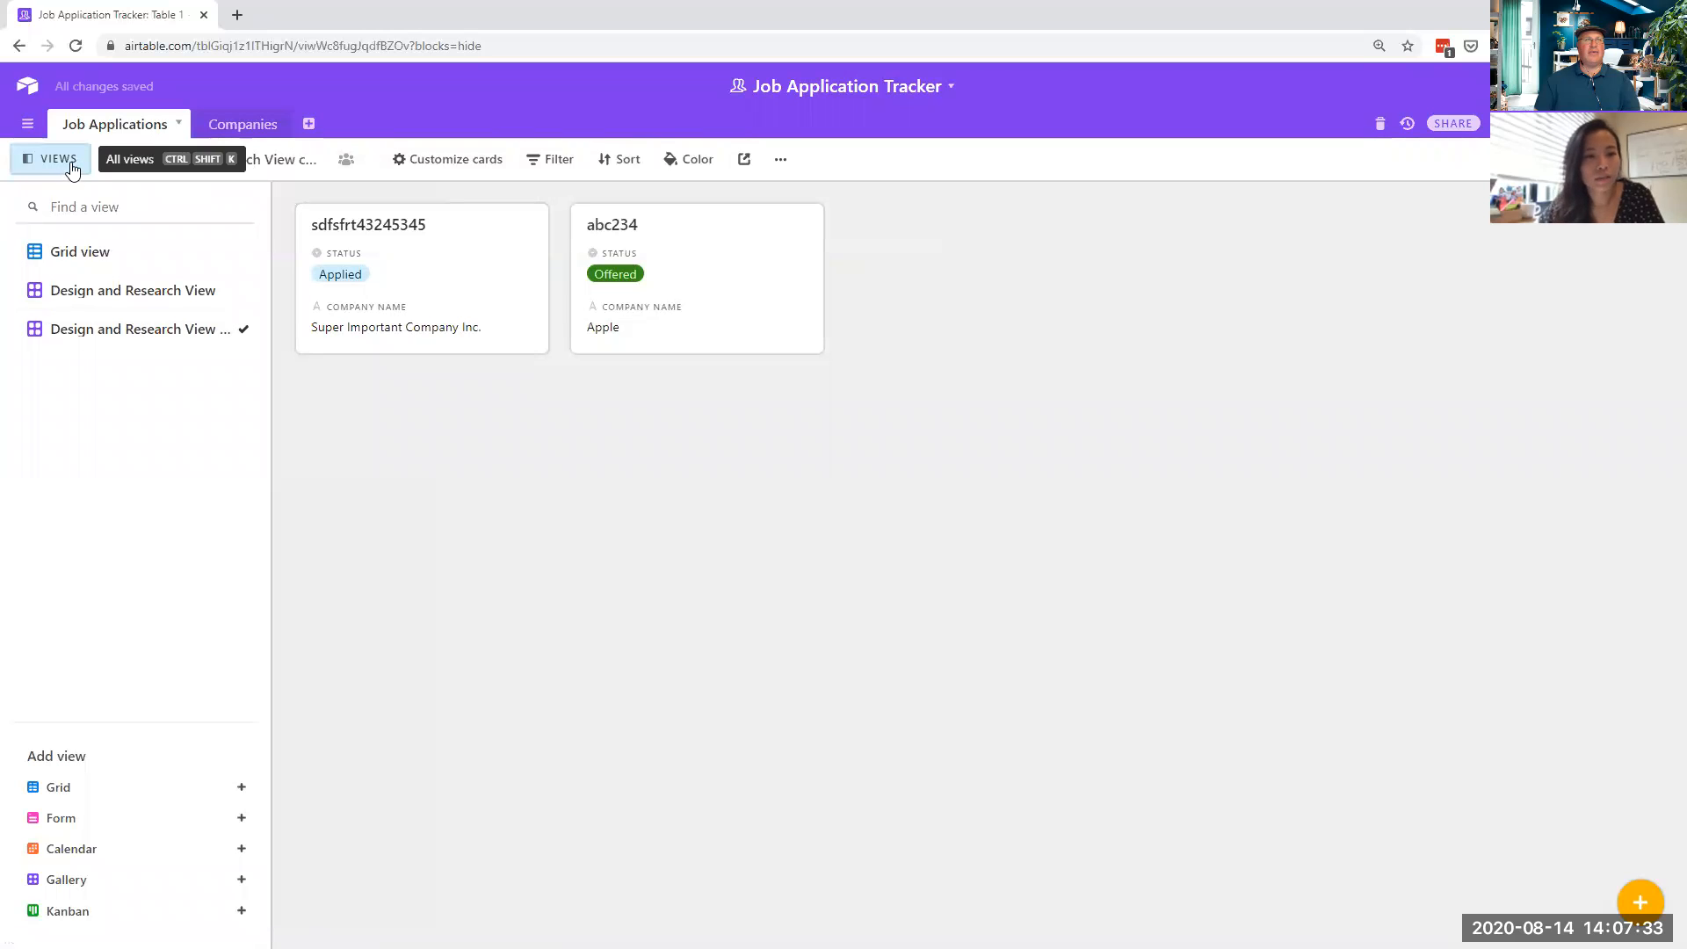
- Rename the duplicated view to 'Leadership View'
click(782, 160)
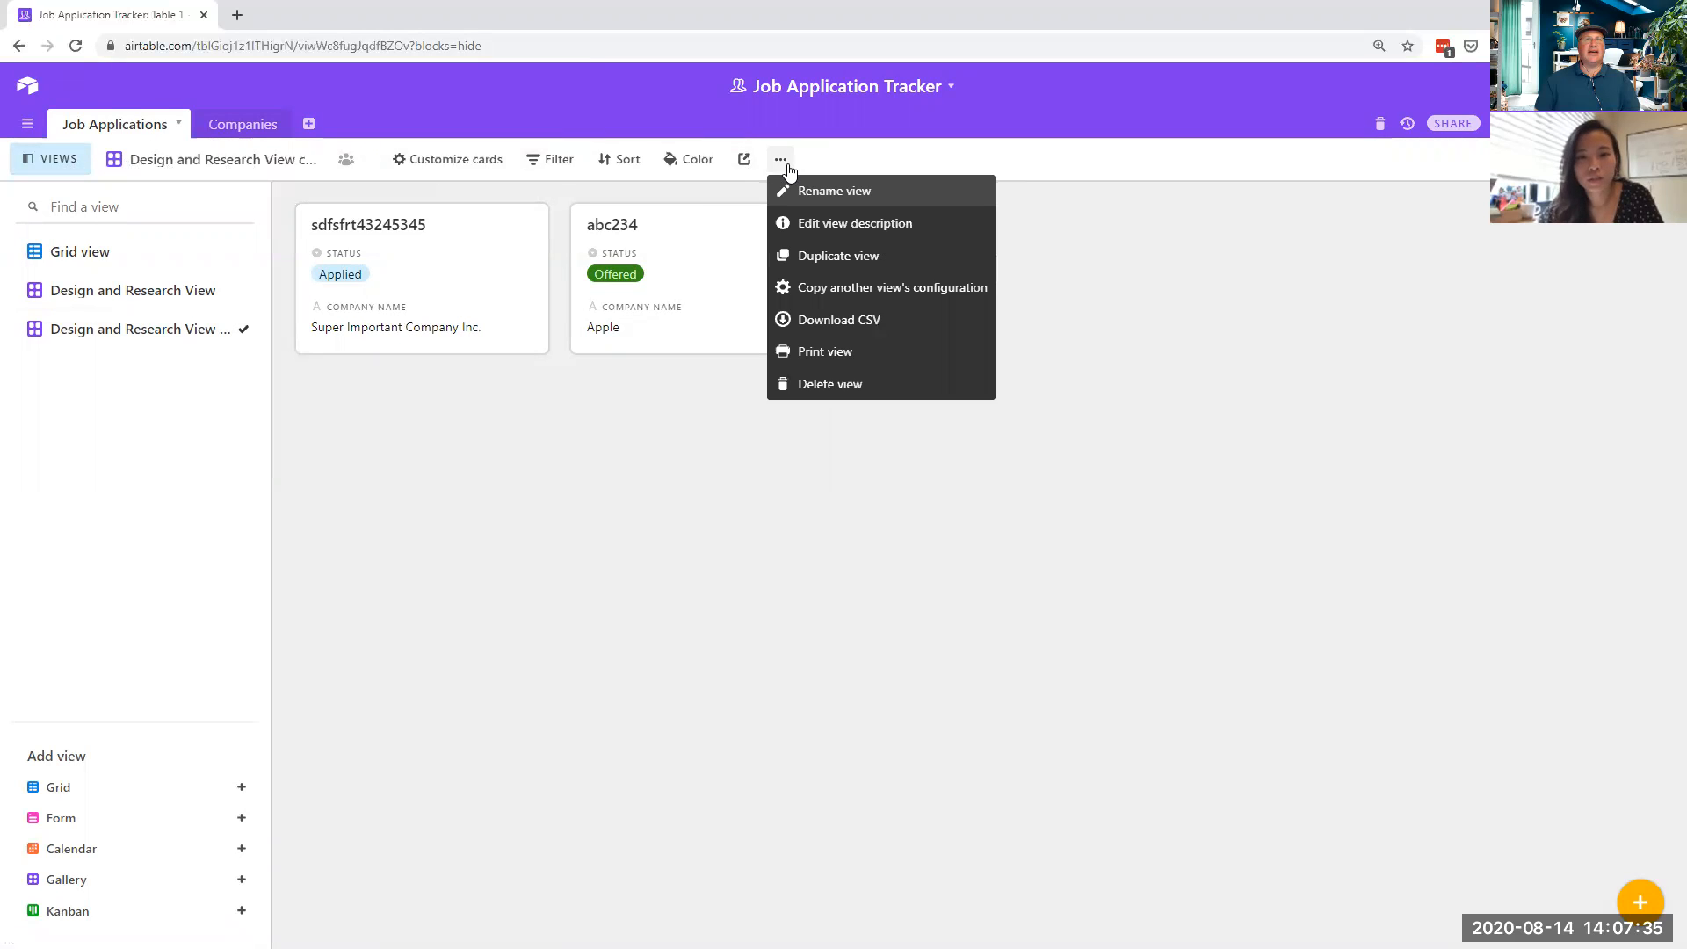
click(819, 192)
click(227, 160)
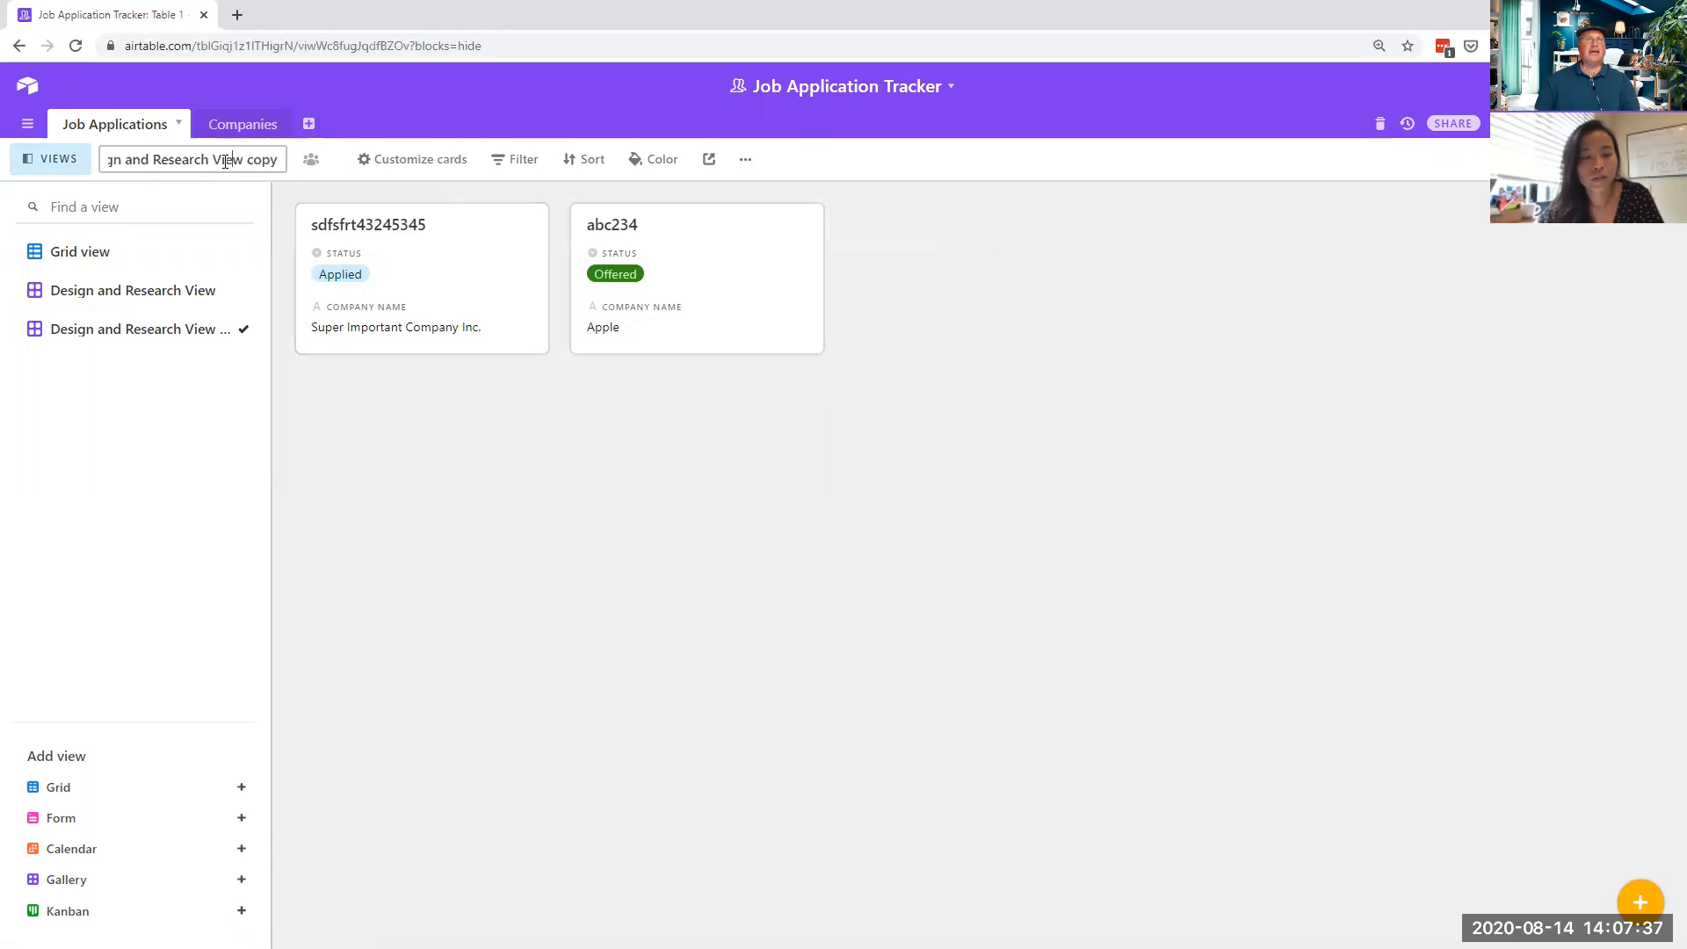
drag(141, 162, 55, 166)
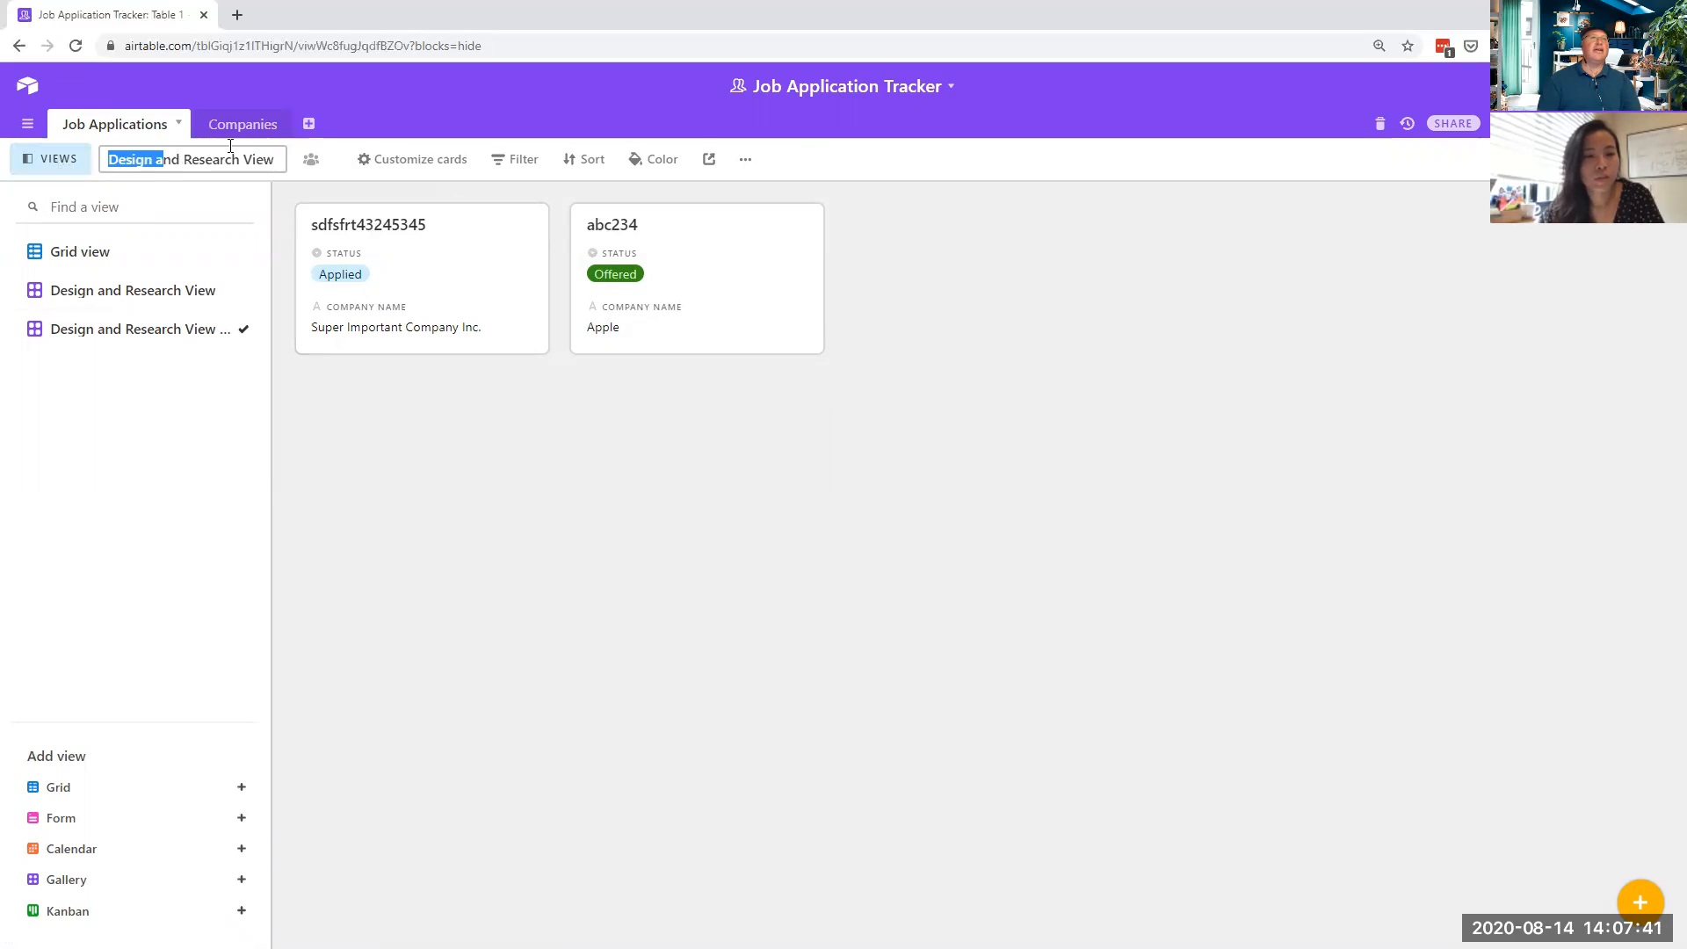
text(Leadership)
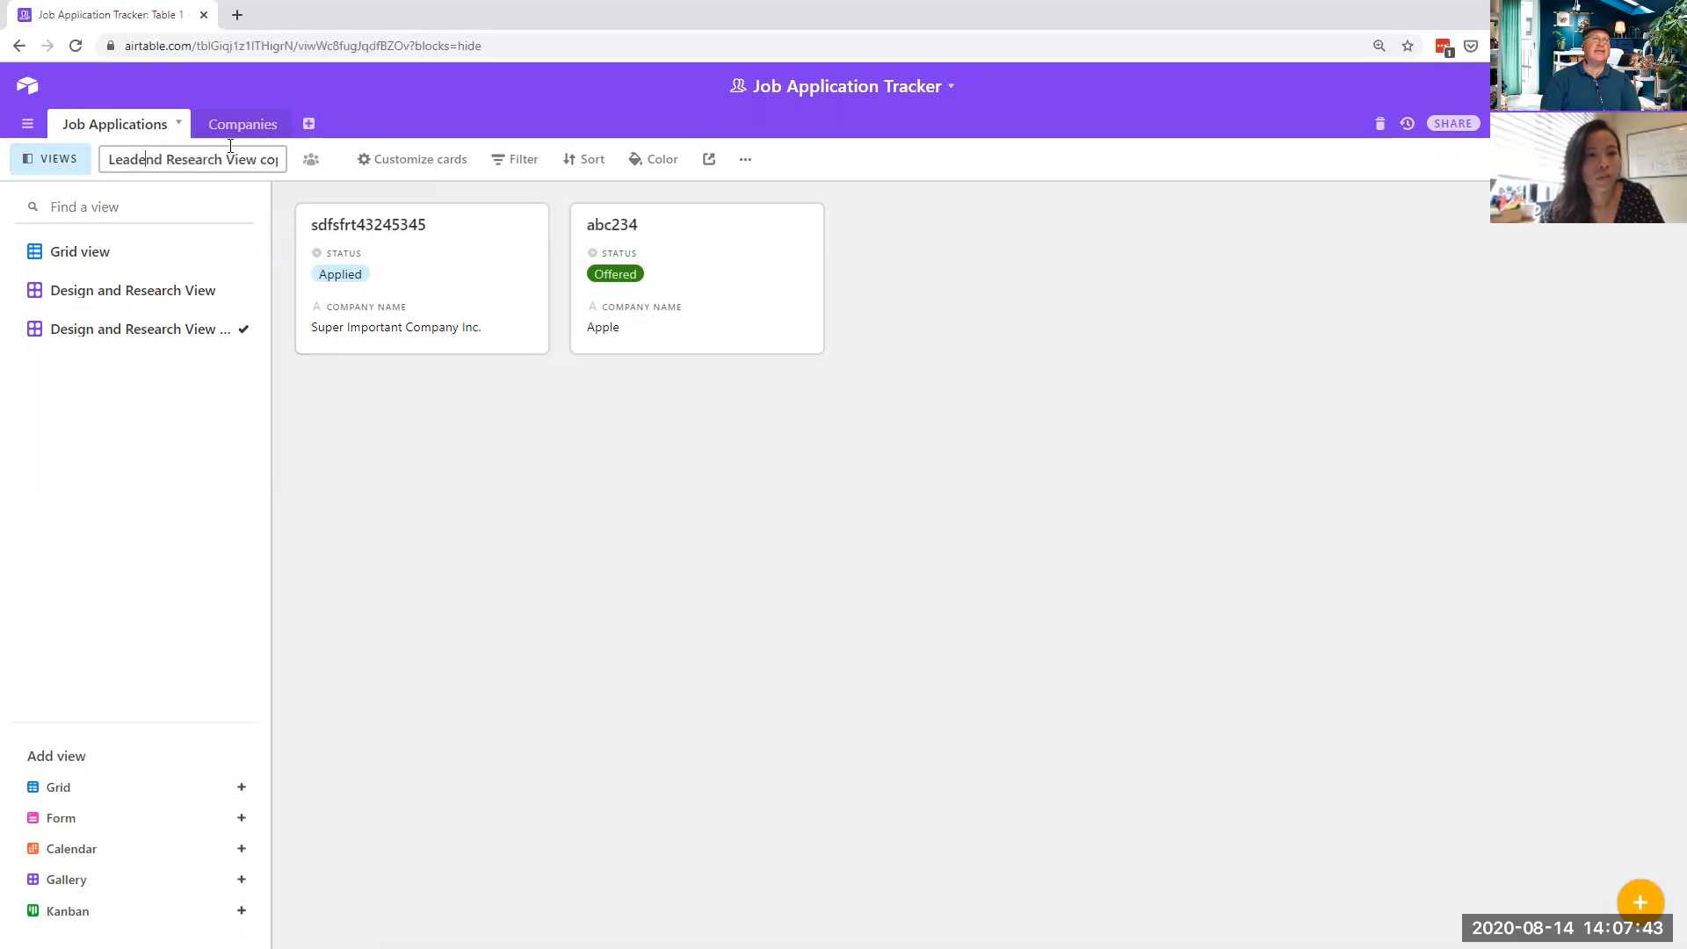
key(Delete)
key(Delete)
key(Delete)
key(Delete)
key(Delete)
key(Delete)
key(Delete)
key(Delete)
key(Delete)
key(Delete)
key(Delete)
key(Delete)
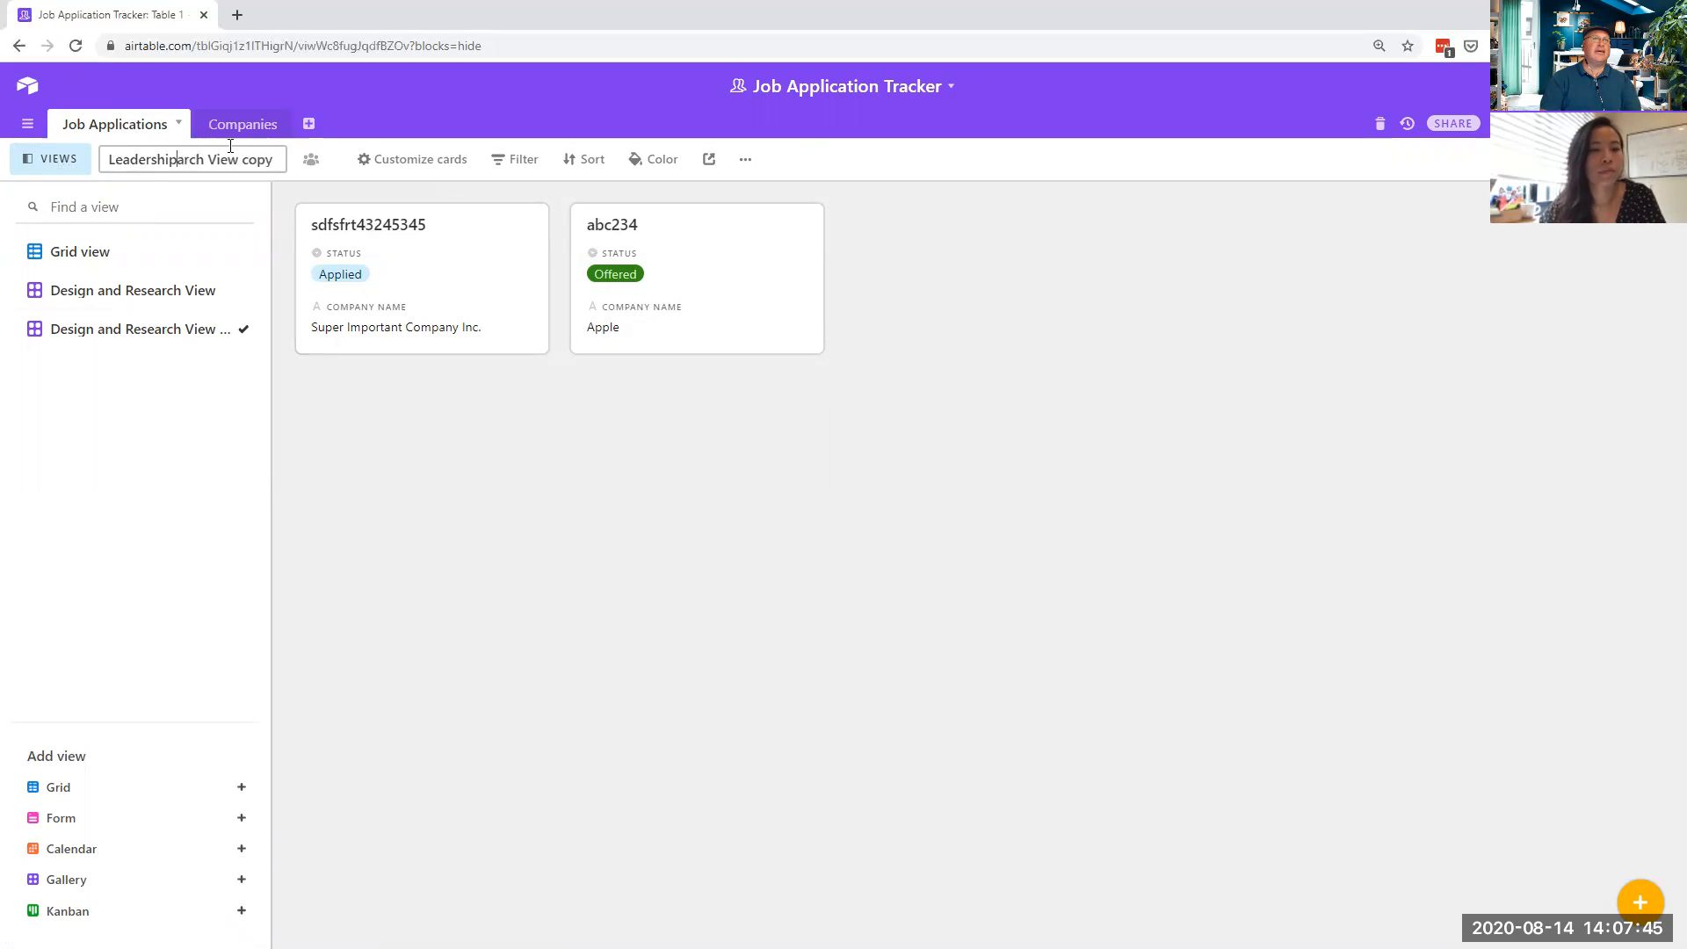
key(End)
key(BackSpace)
key(BackSpace)
key(BackSpace)
key(BackSpace)
key(BackSpace)
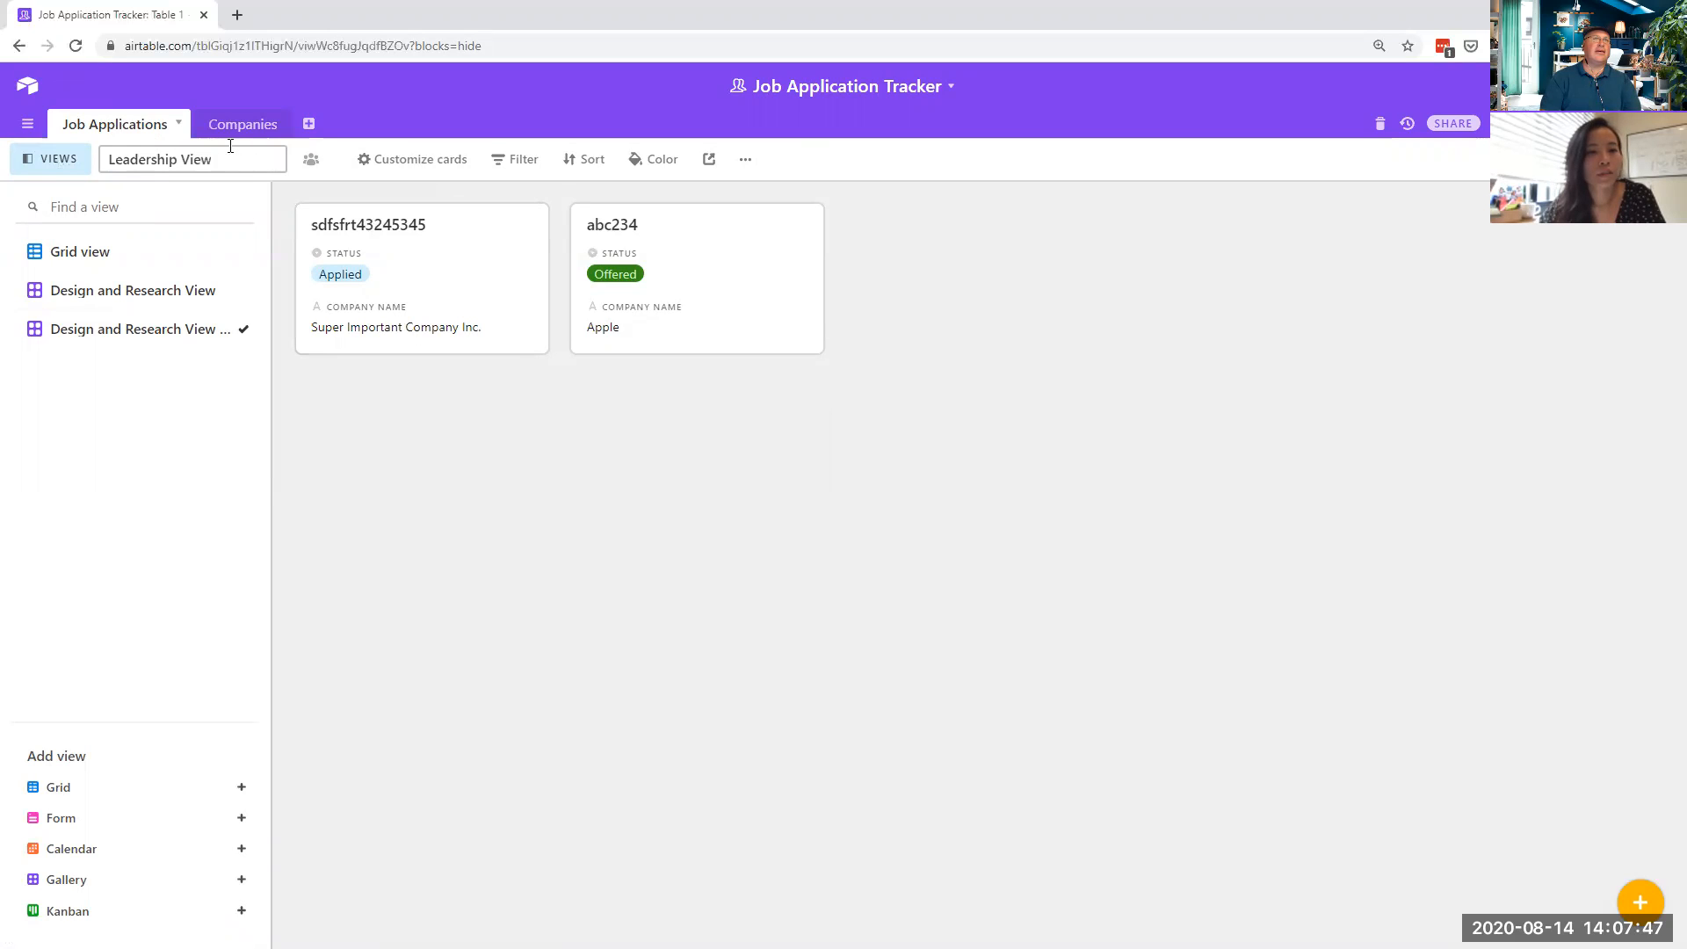
key(Return)
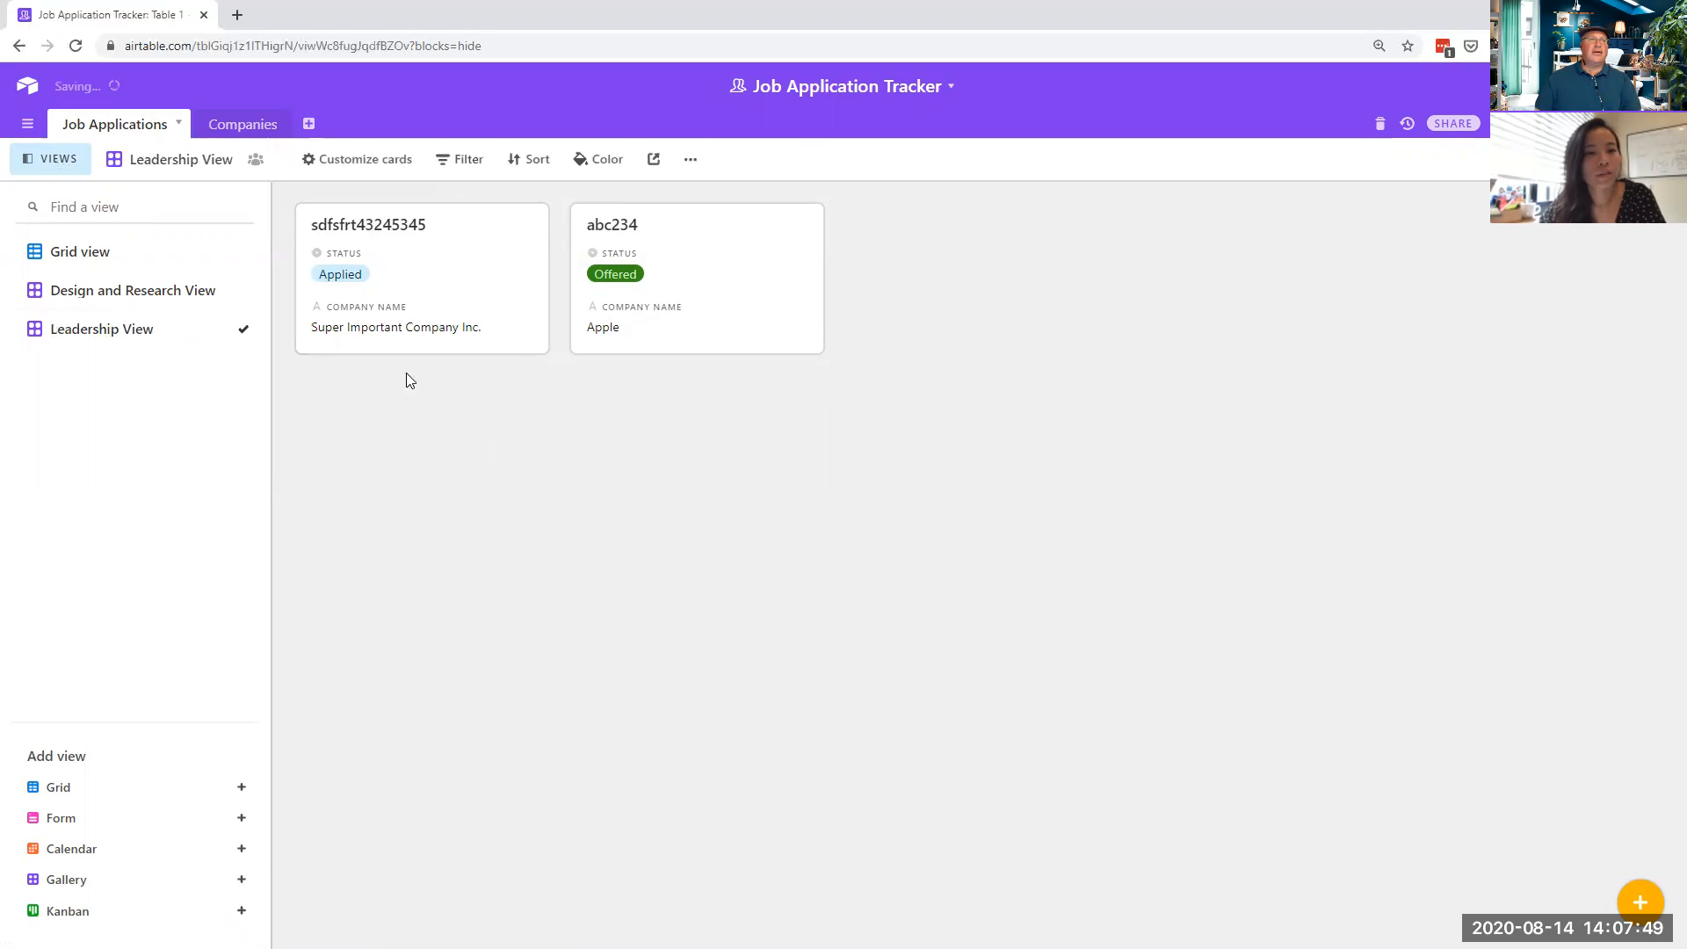
- Filter Leadership View to Job Title has any of VP of UX, then switch to Design and Research View
click(463, 167)
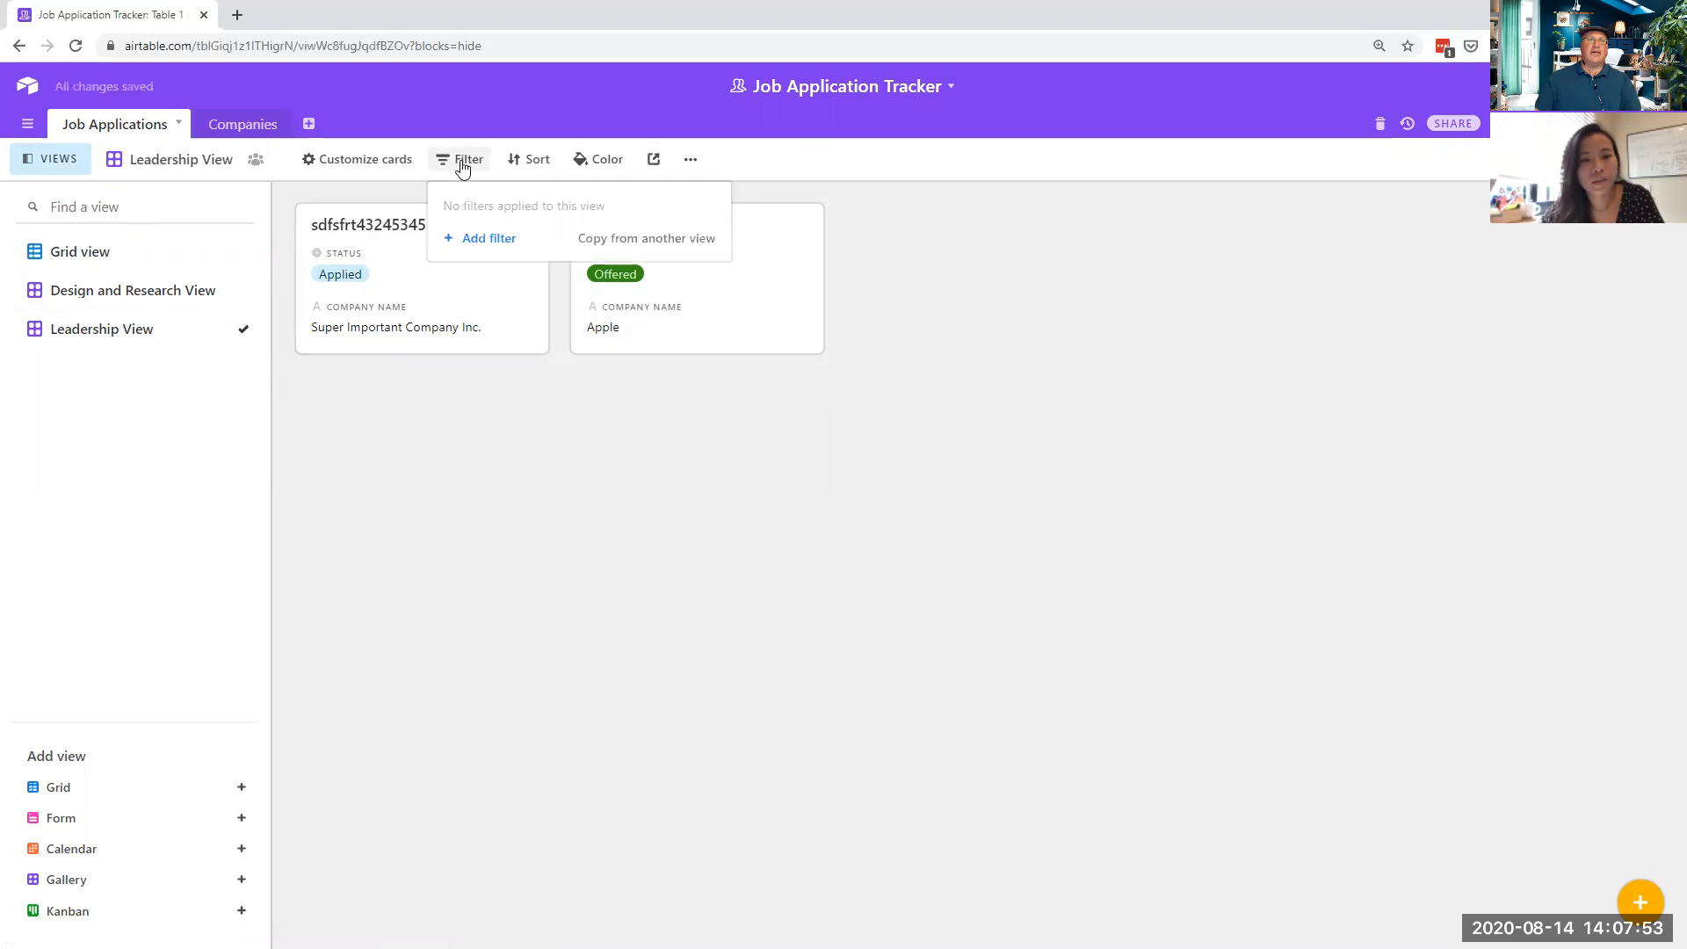
click(488, 246)
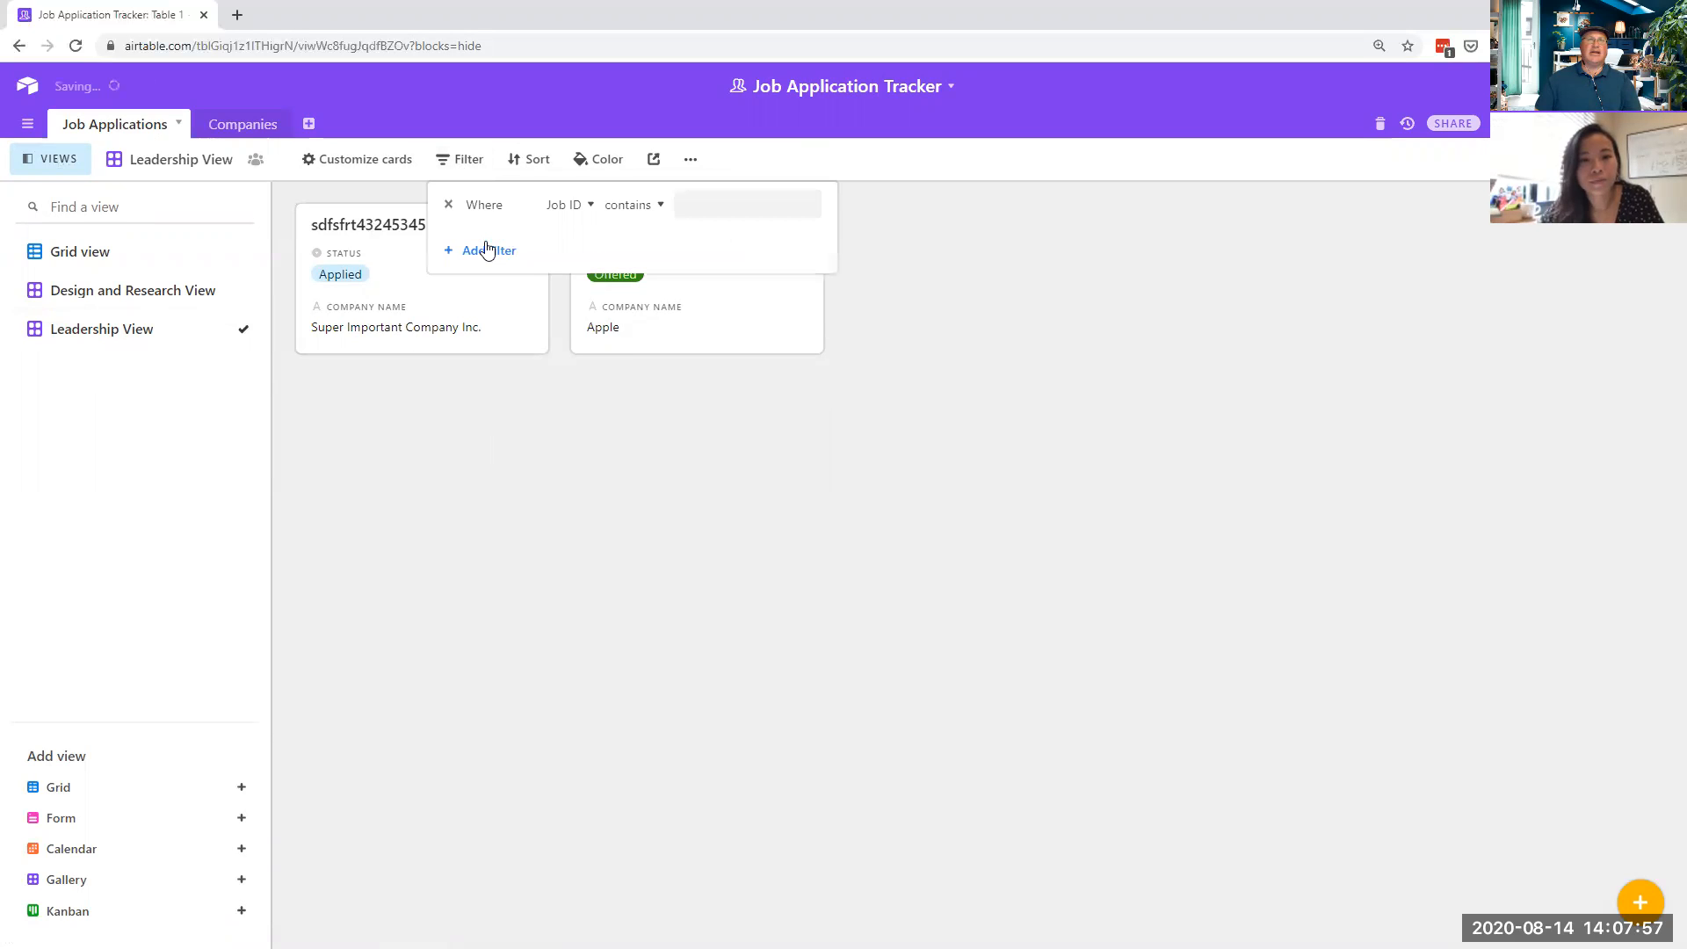
click(591, 206)
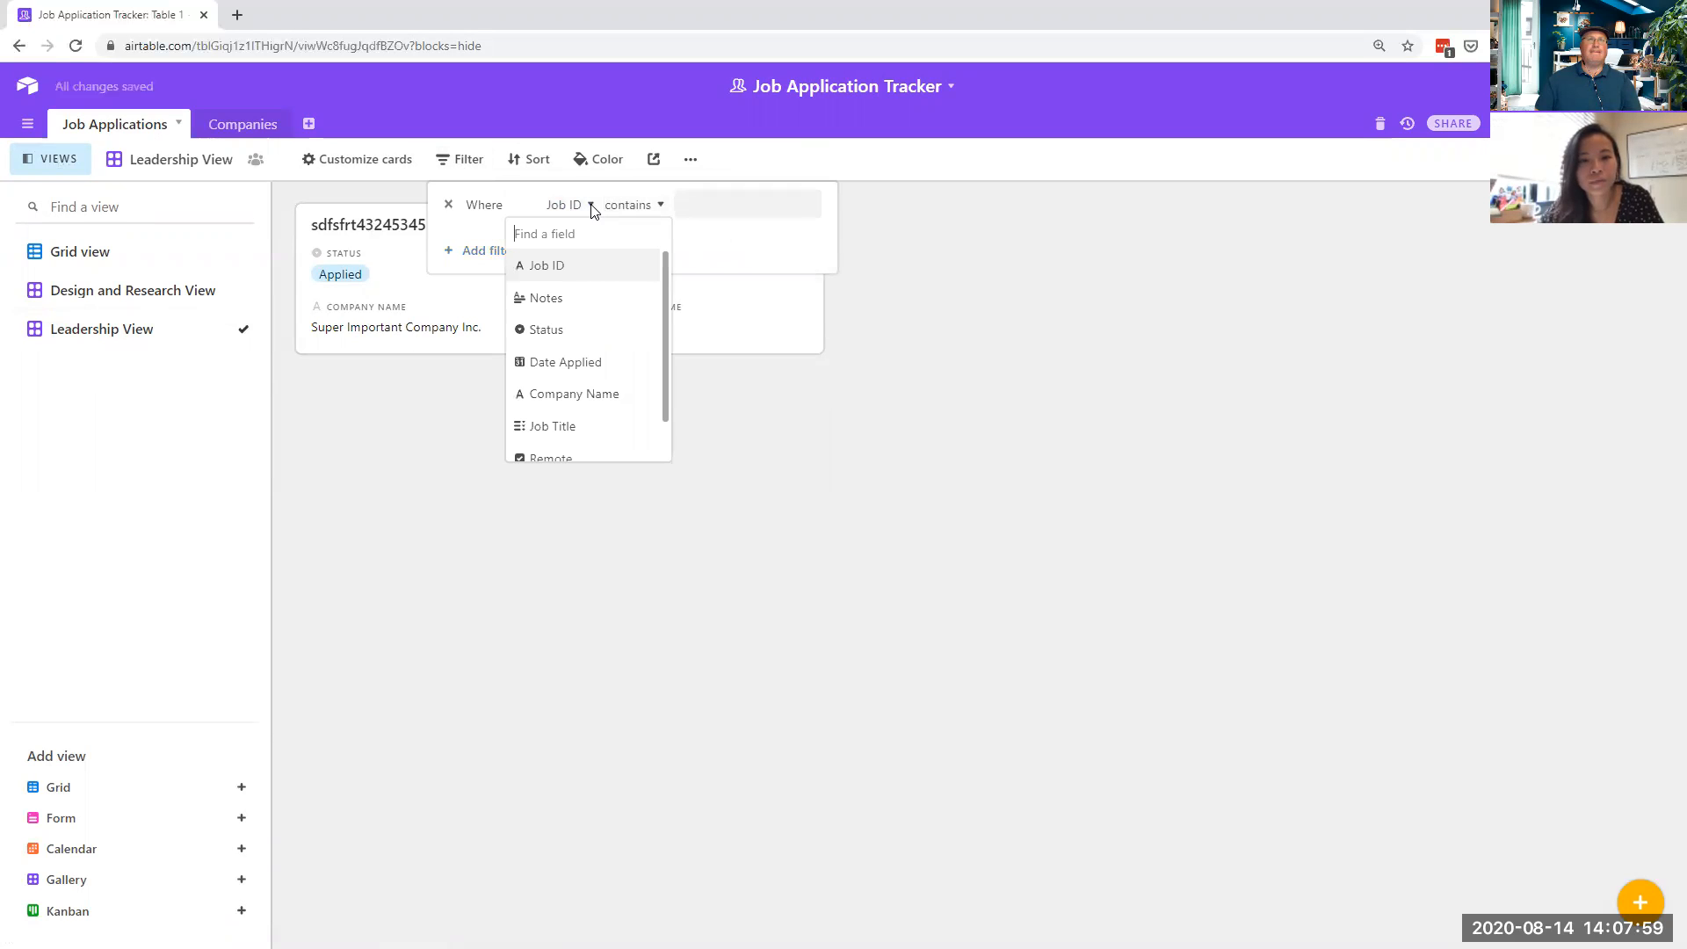
click(606, 431)
click(795, 211)
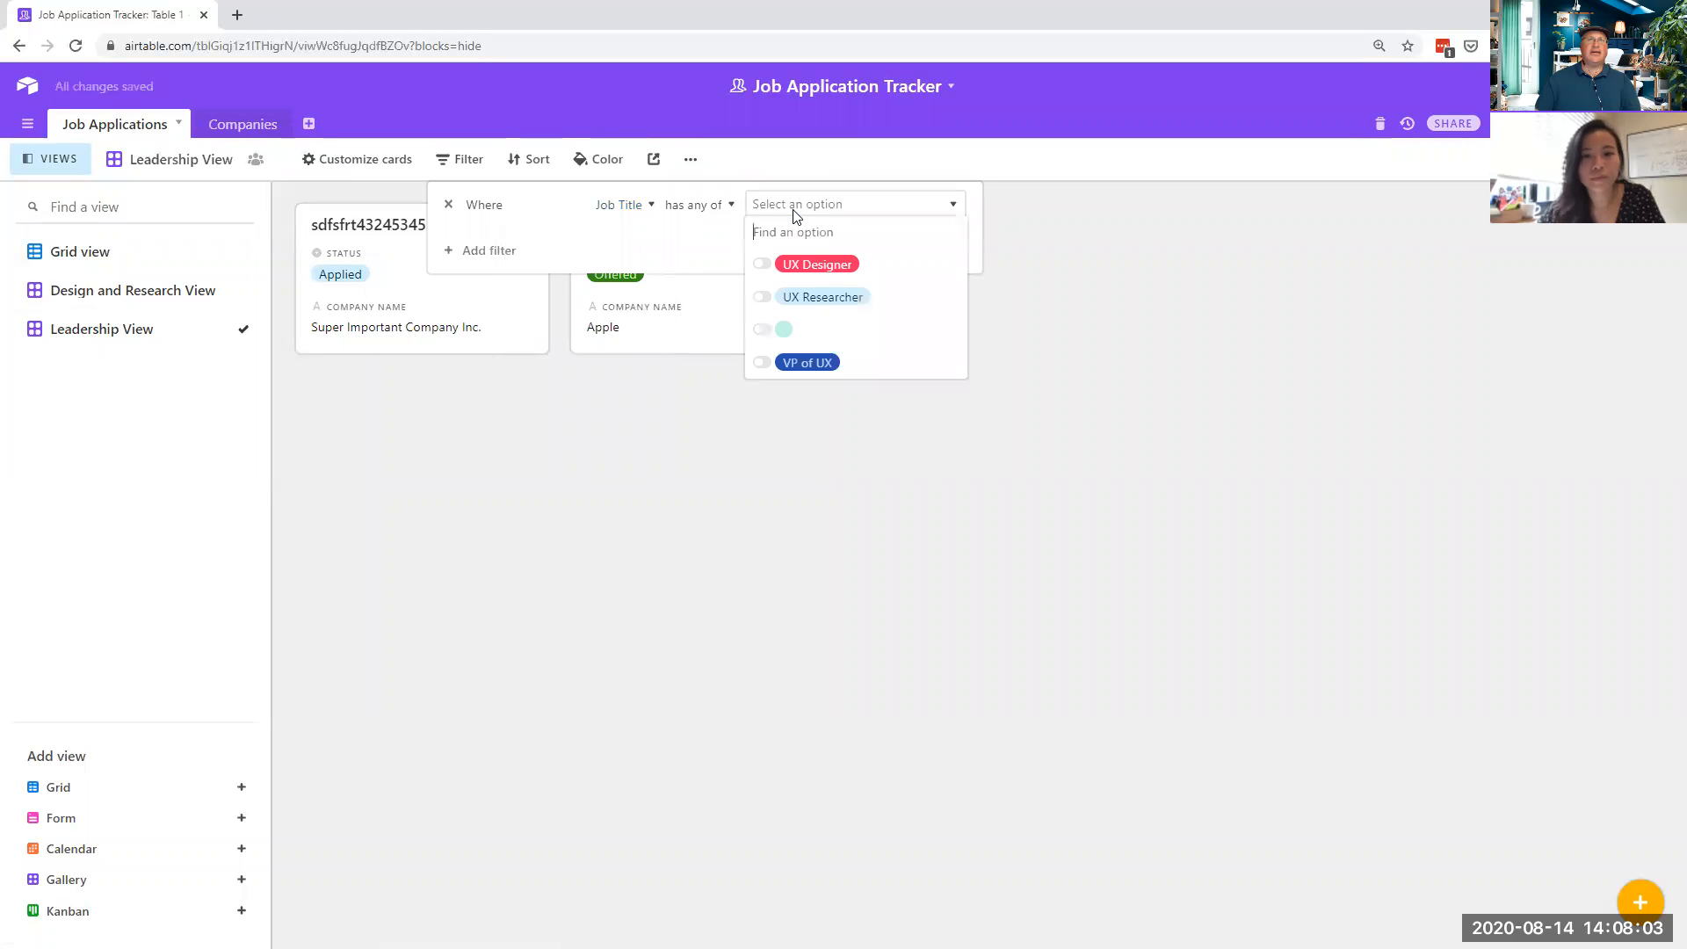
click(802, 366)
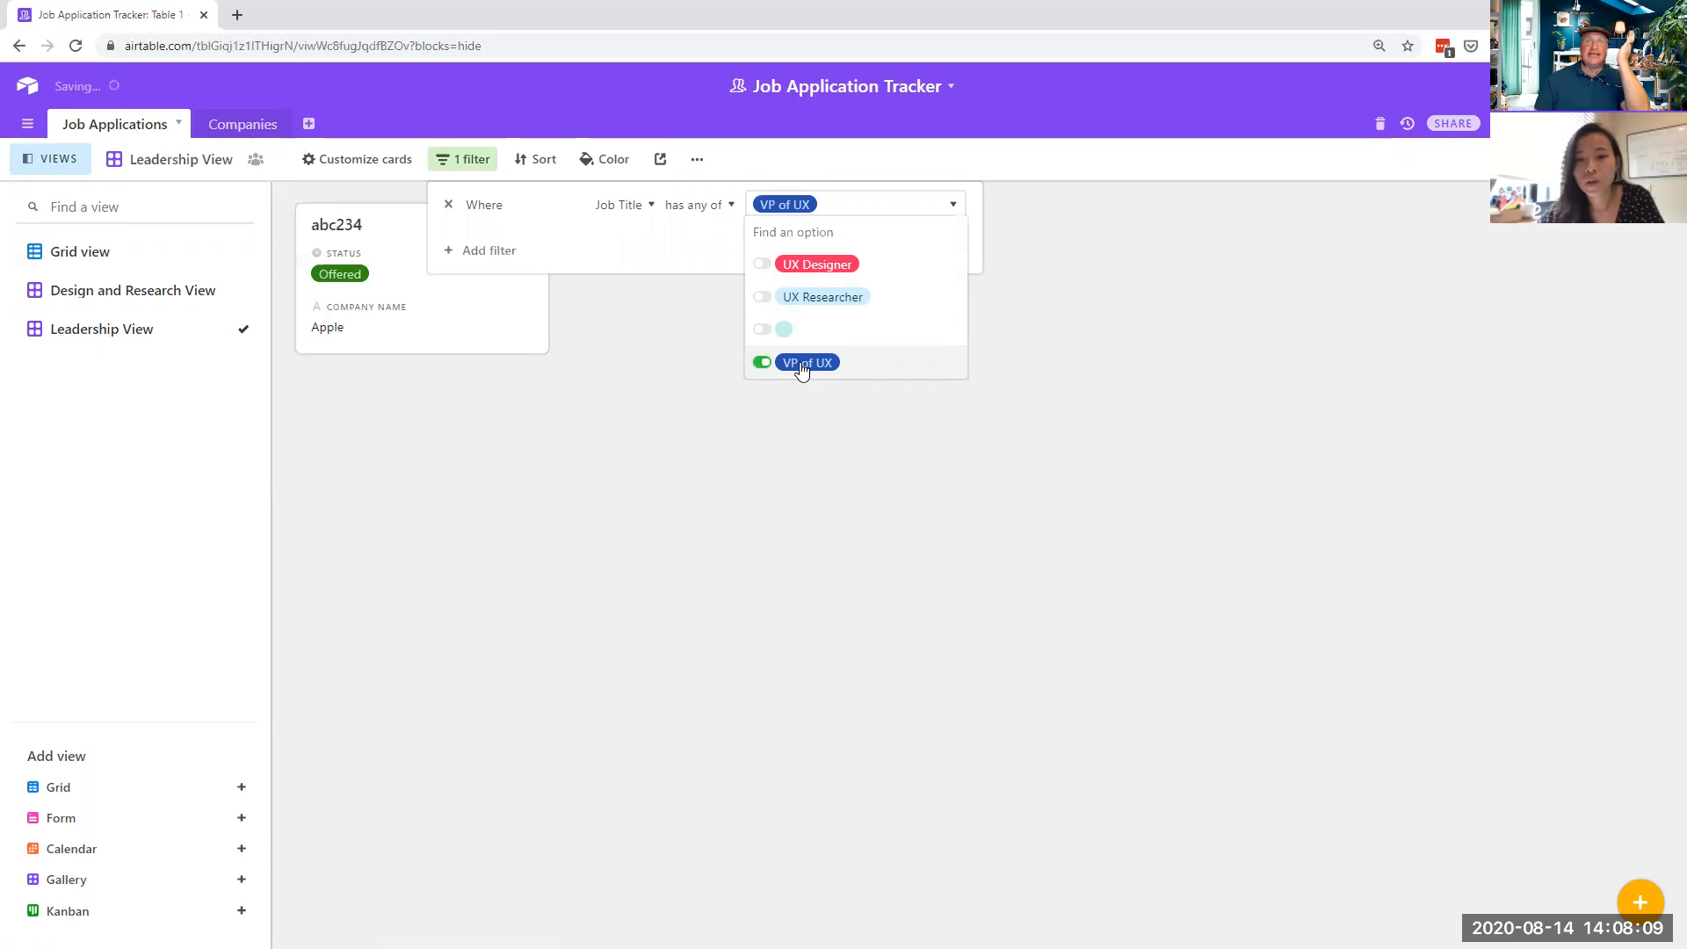
click(694, 427)
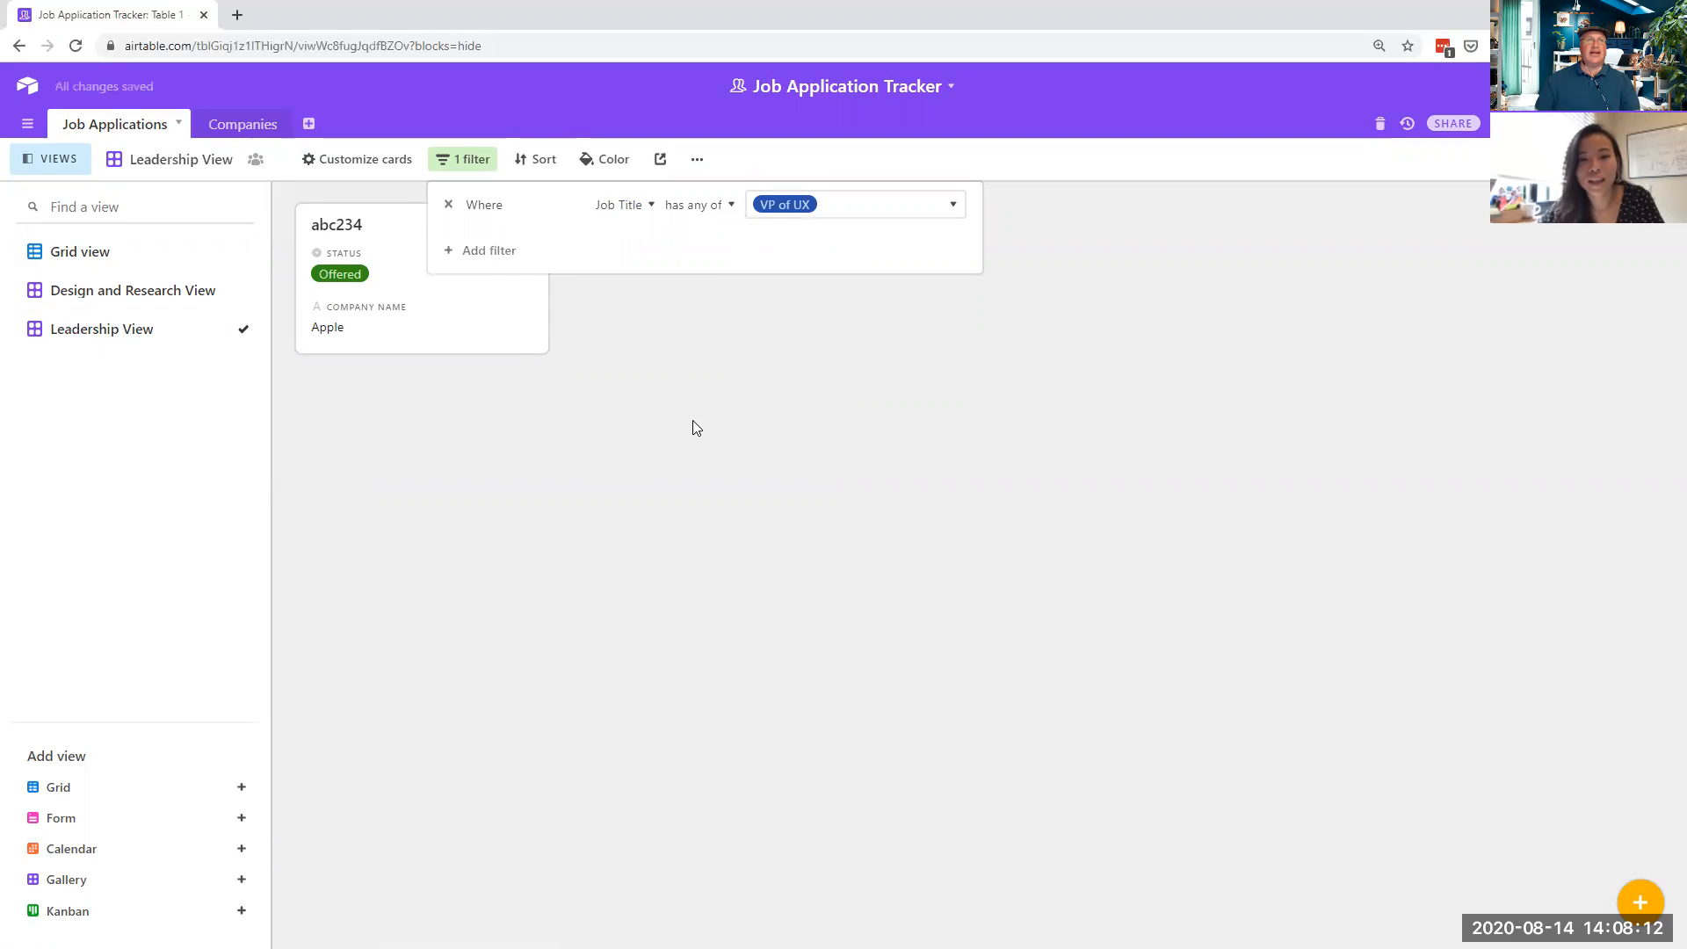
click(172, 296)
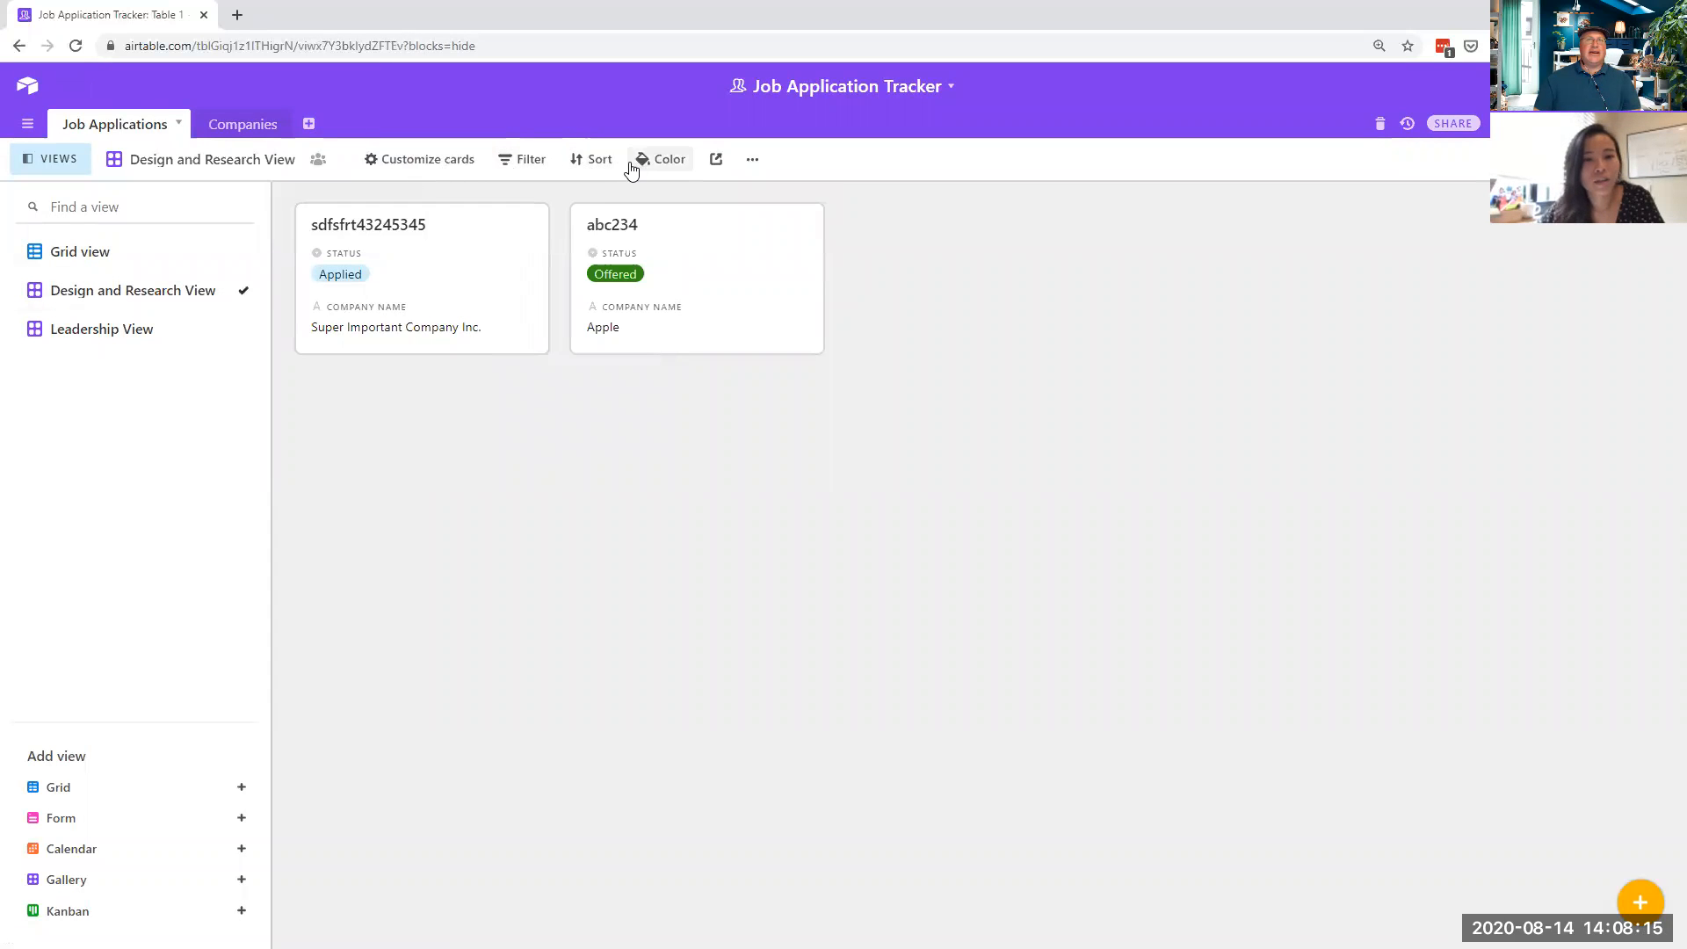
- Add a Job Title filter matching UX Designer or UX Researcher
click(522, 161)
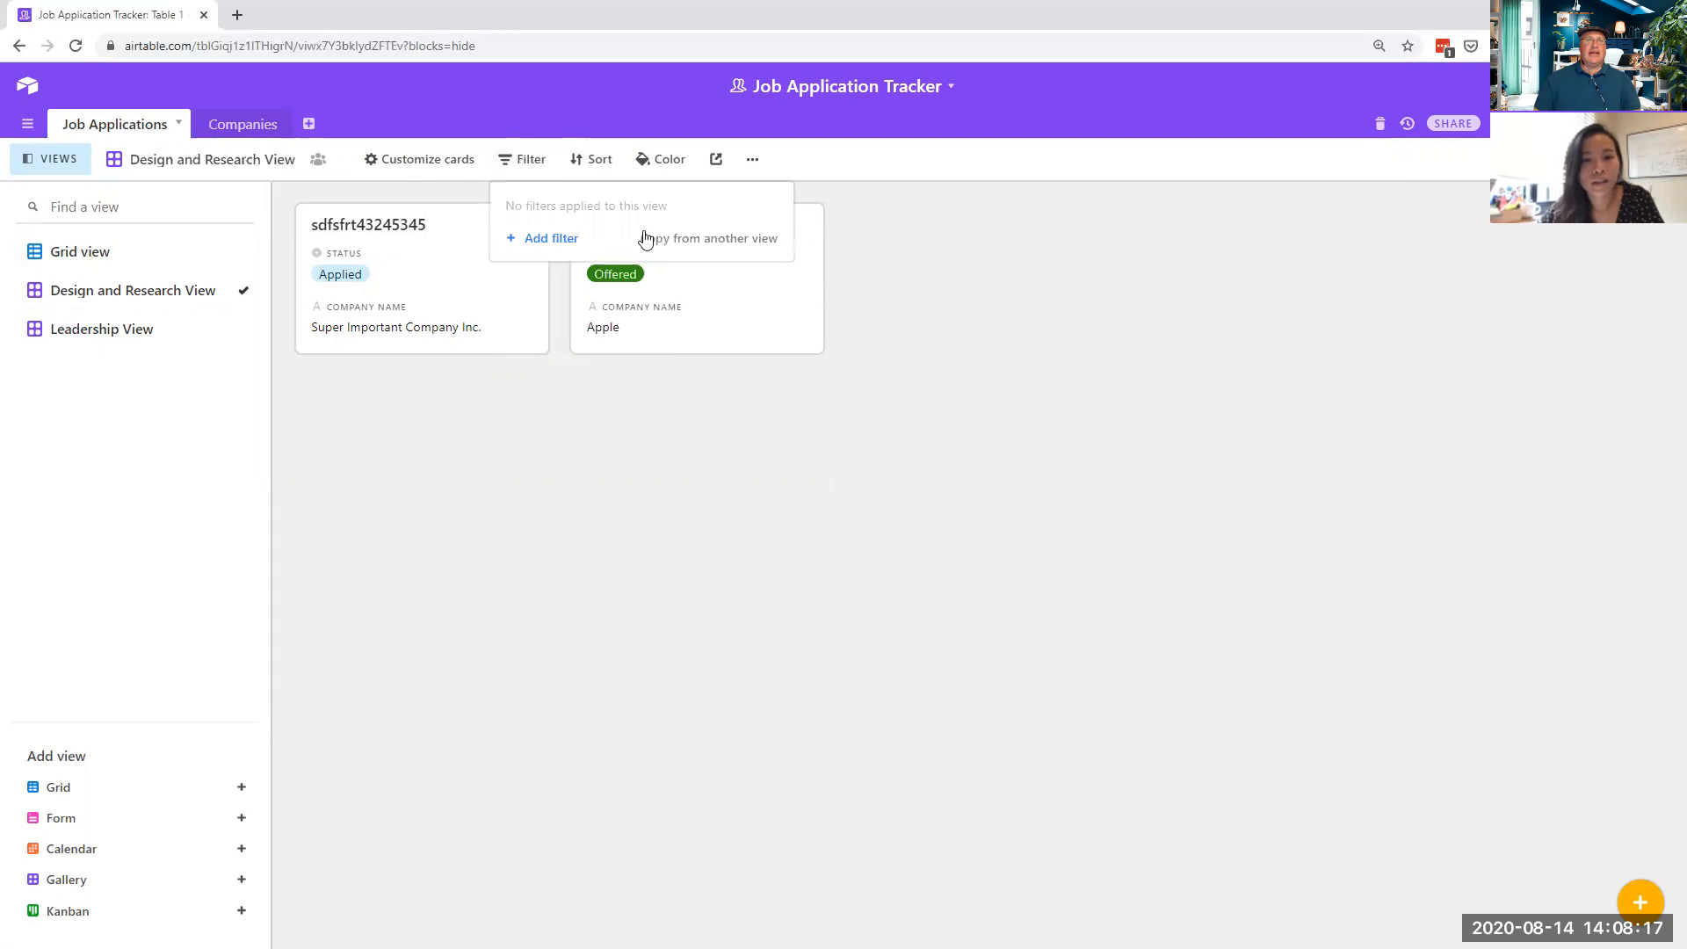
click(567, 239)
click(638, 207)
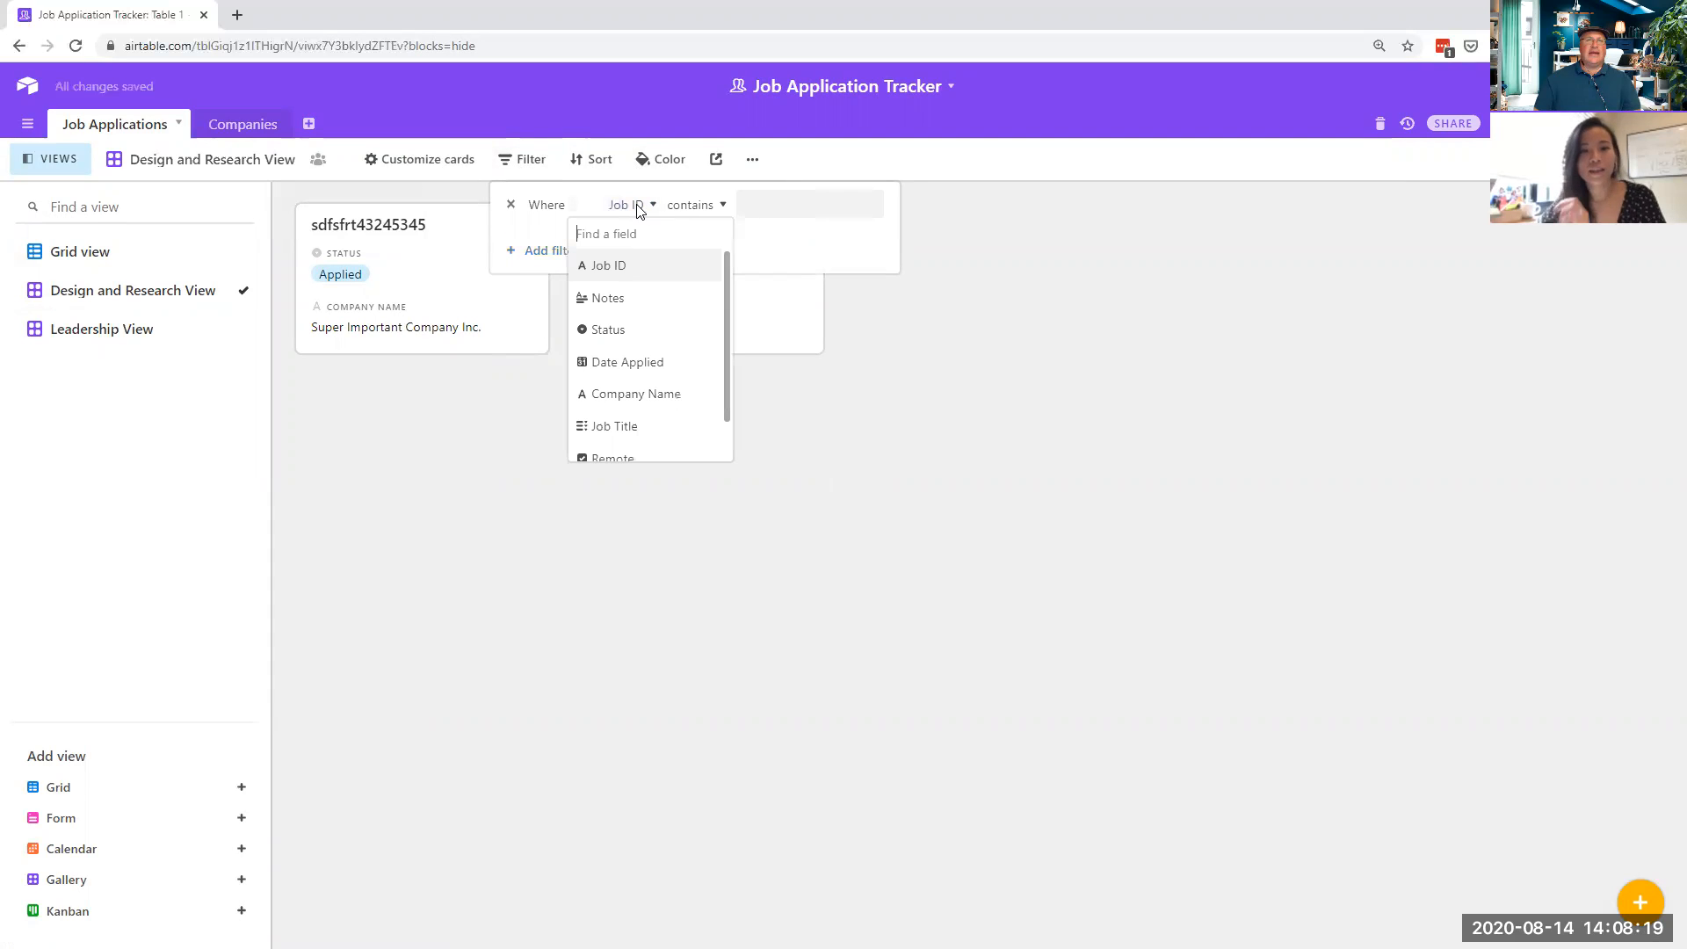
click(648, 426)
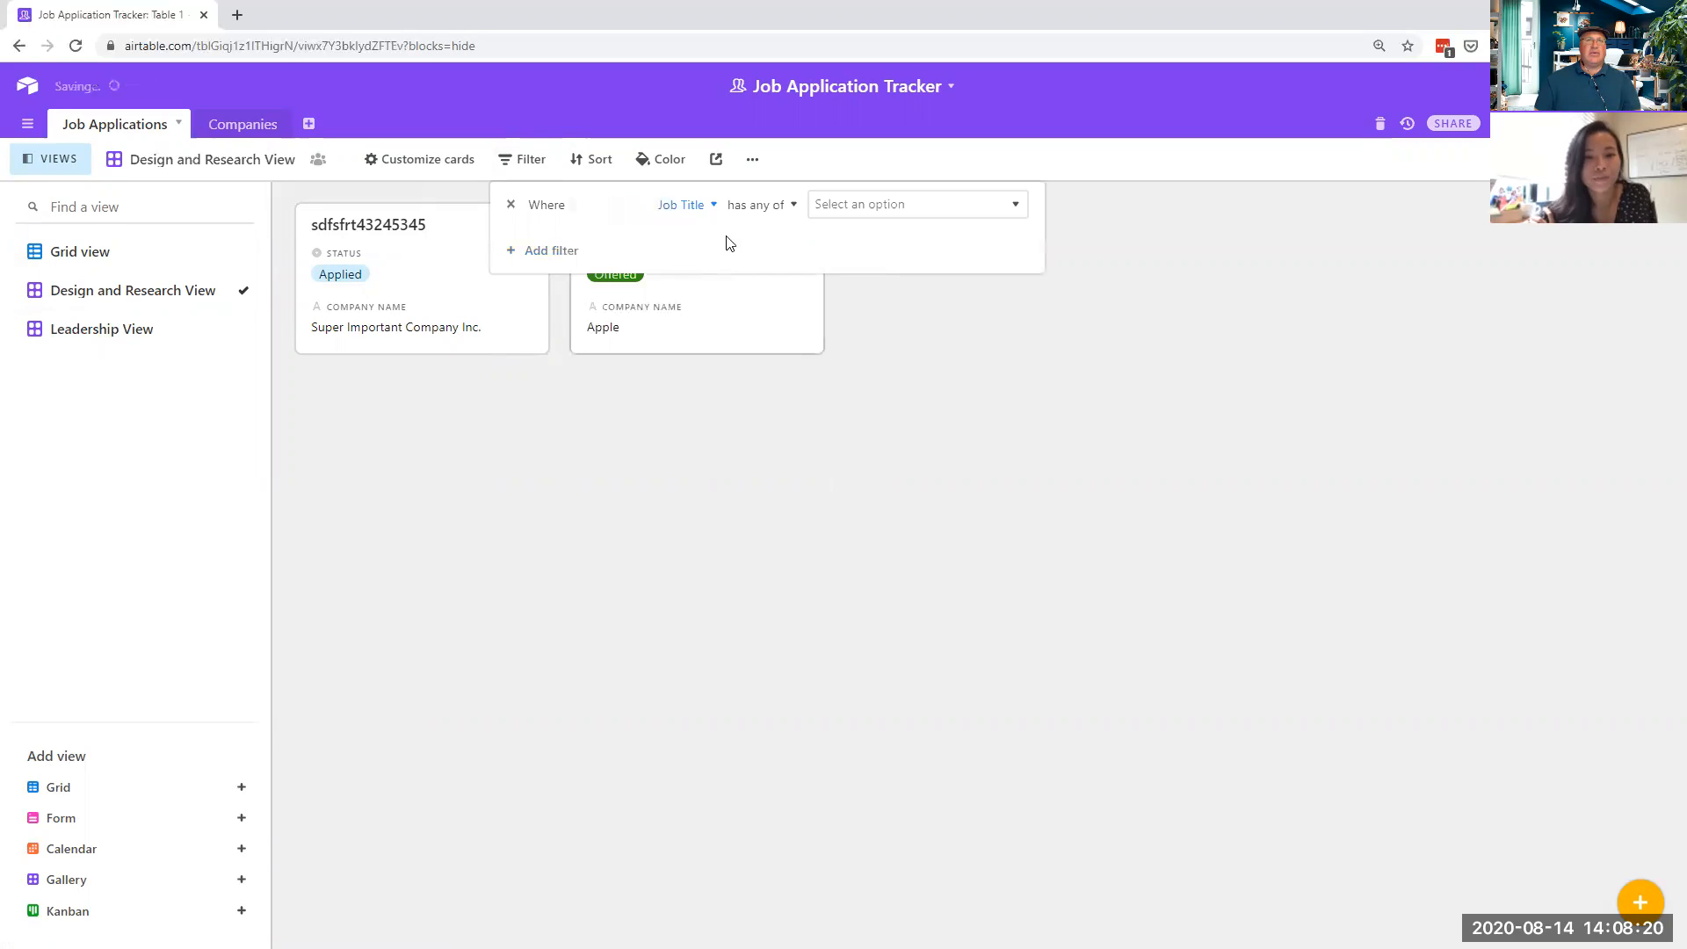
click(868, 210)
click(825, 263)
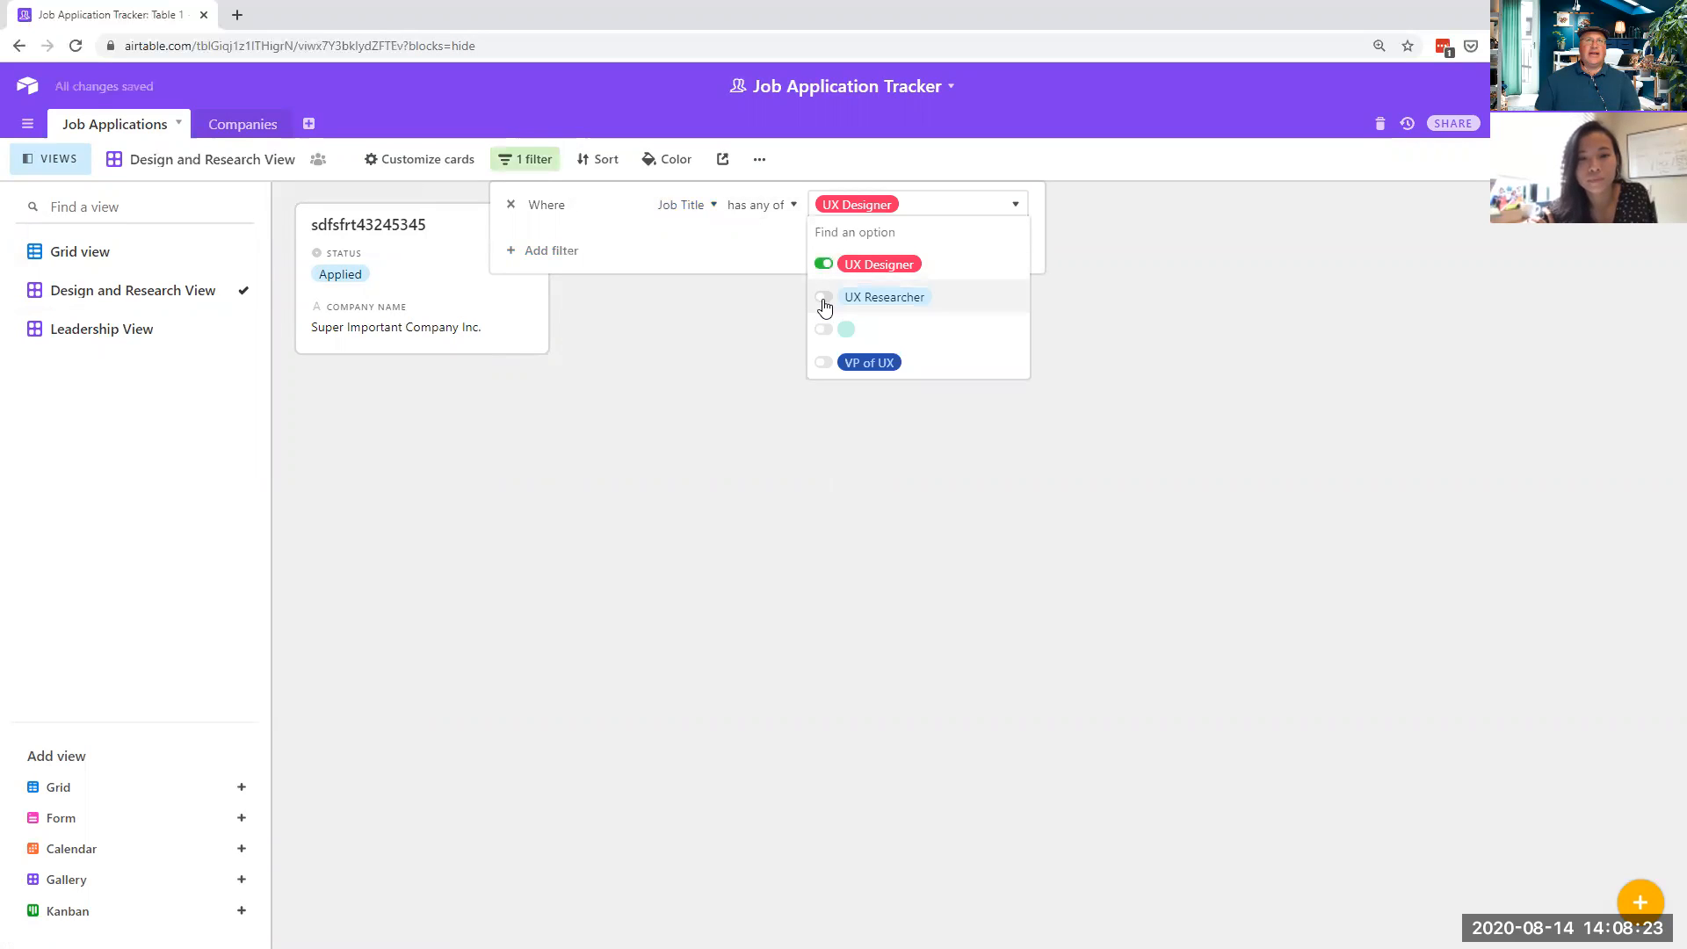
click(825, 299)
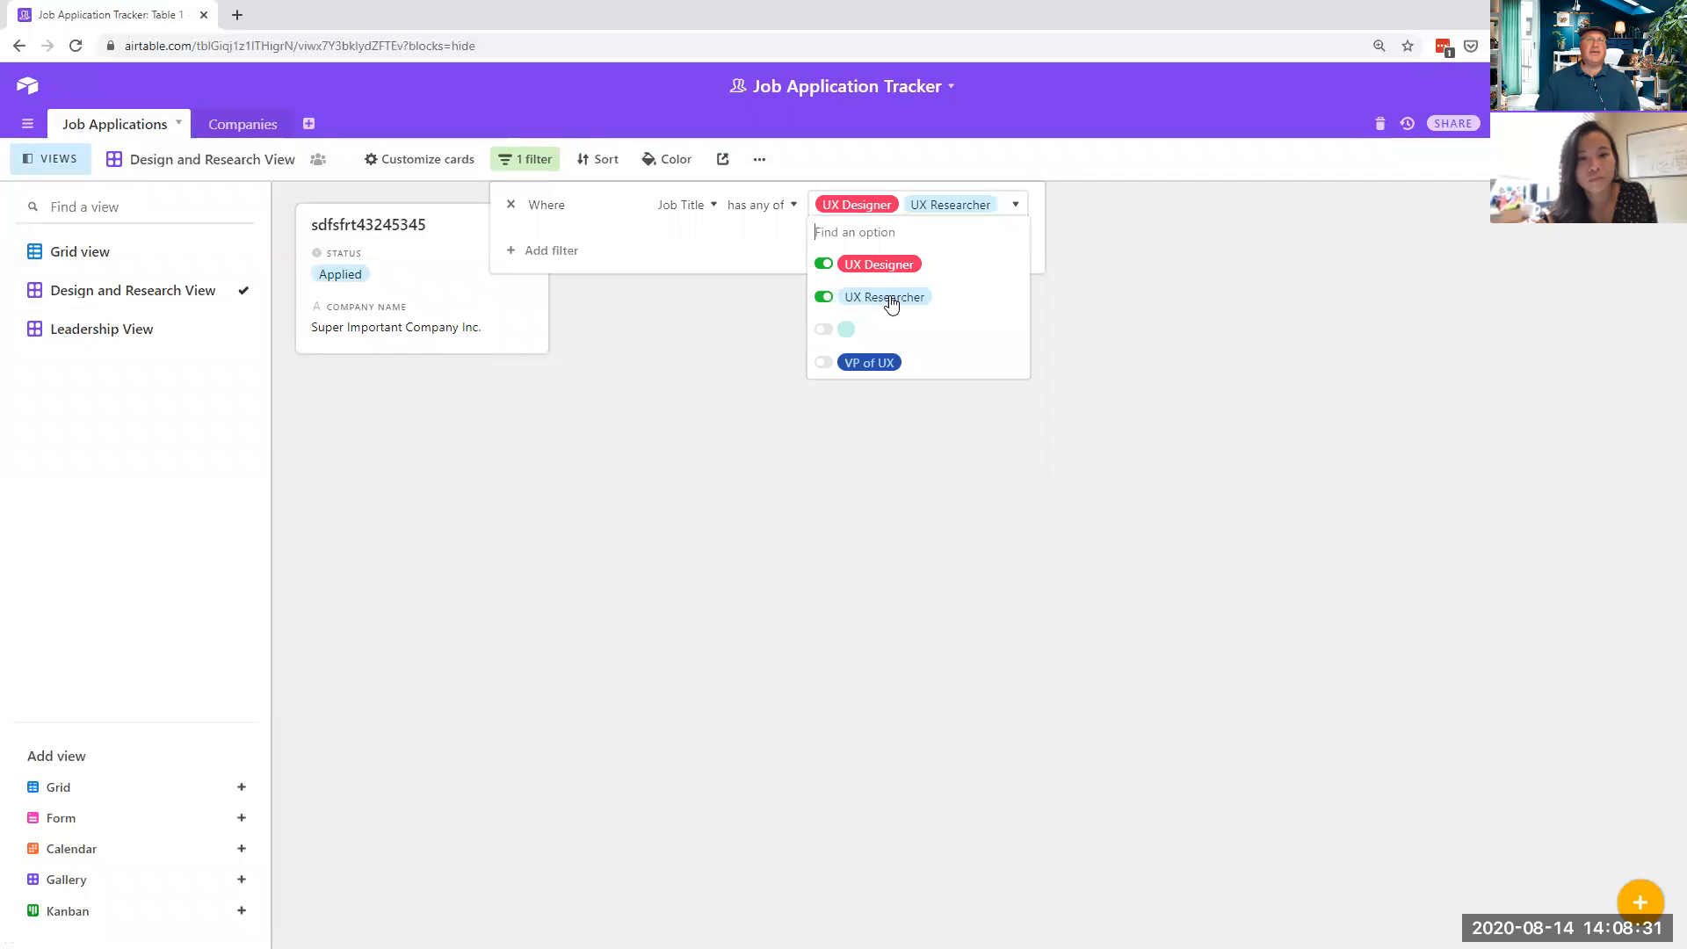
click(670, 437)
click(1027, 423)
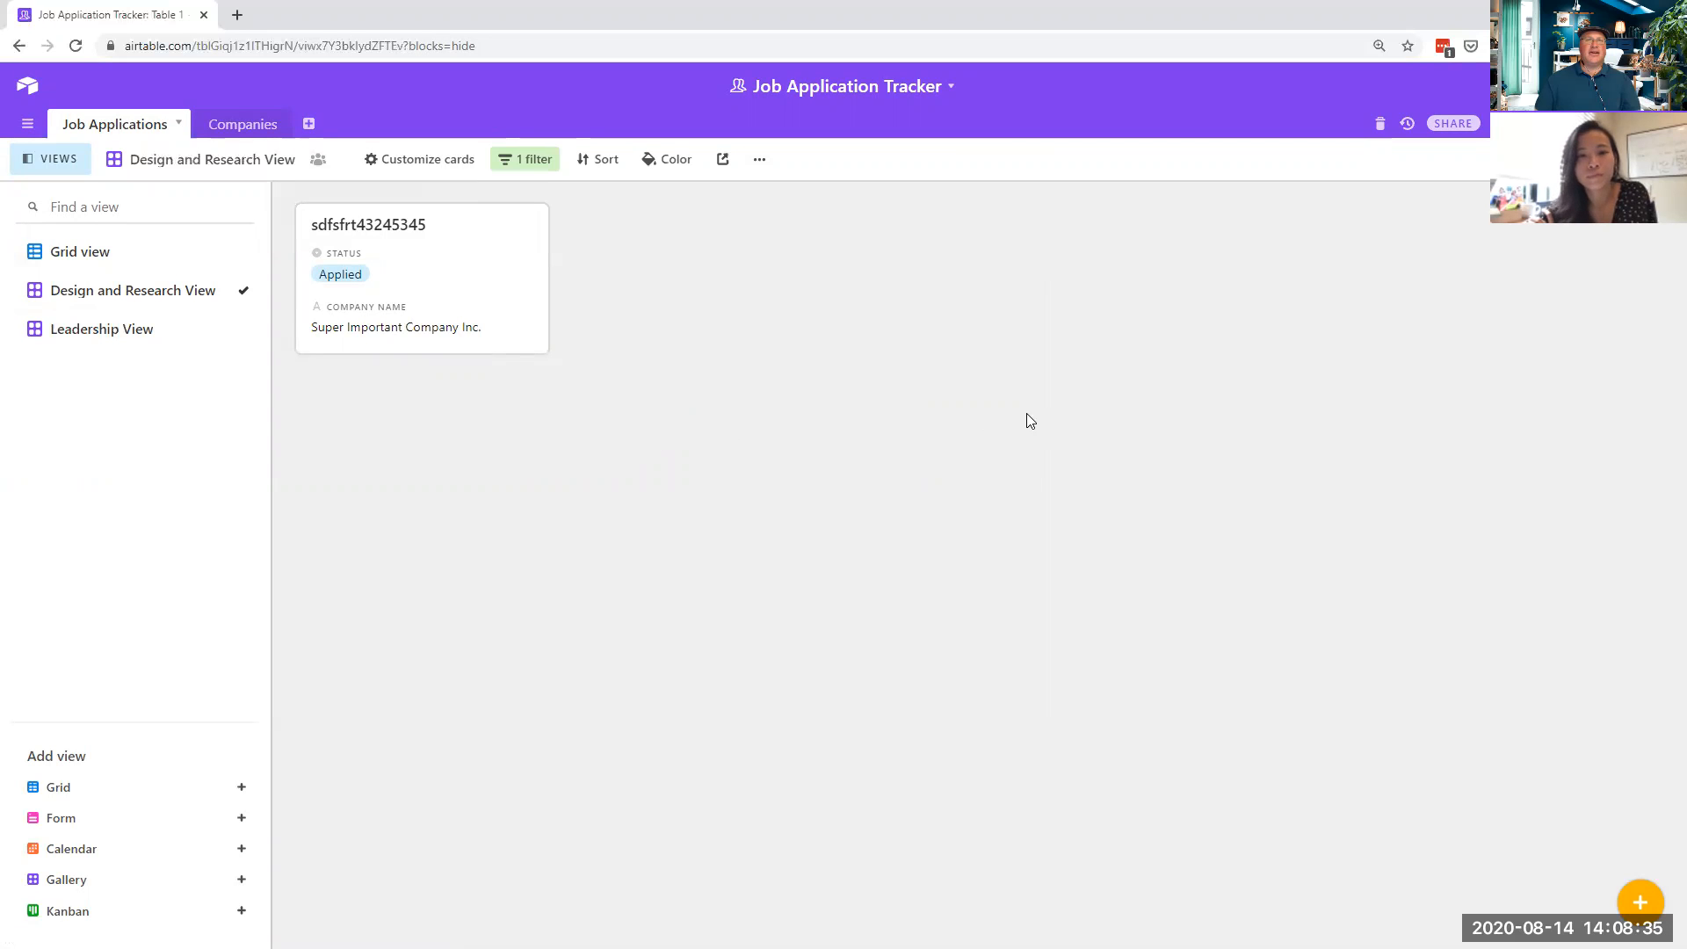
- Compare the cards in Leadership View and Design and Research View
click(160, 327)
click(133, 292)
click(139, 330)
click(132, 296)
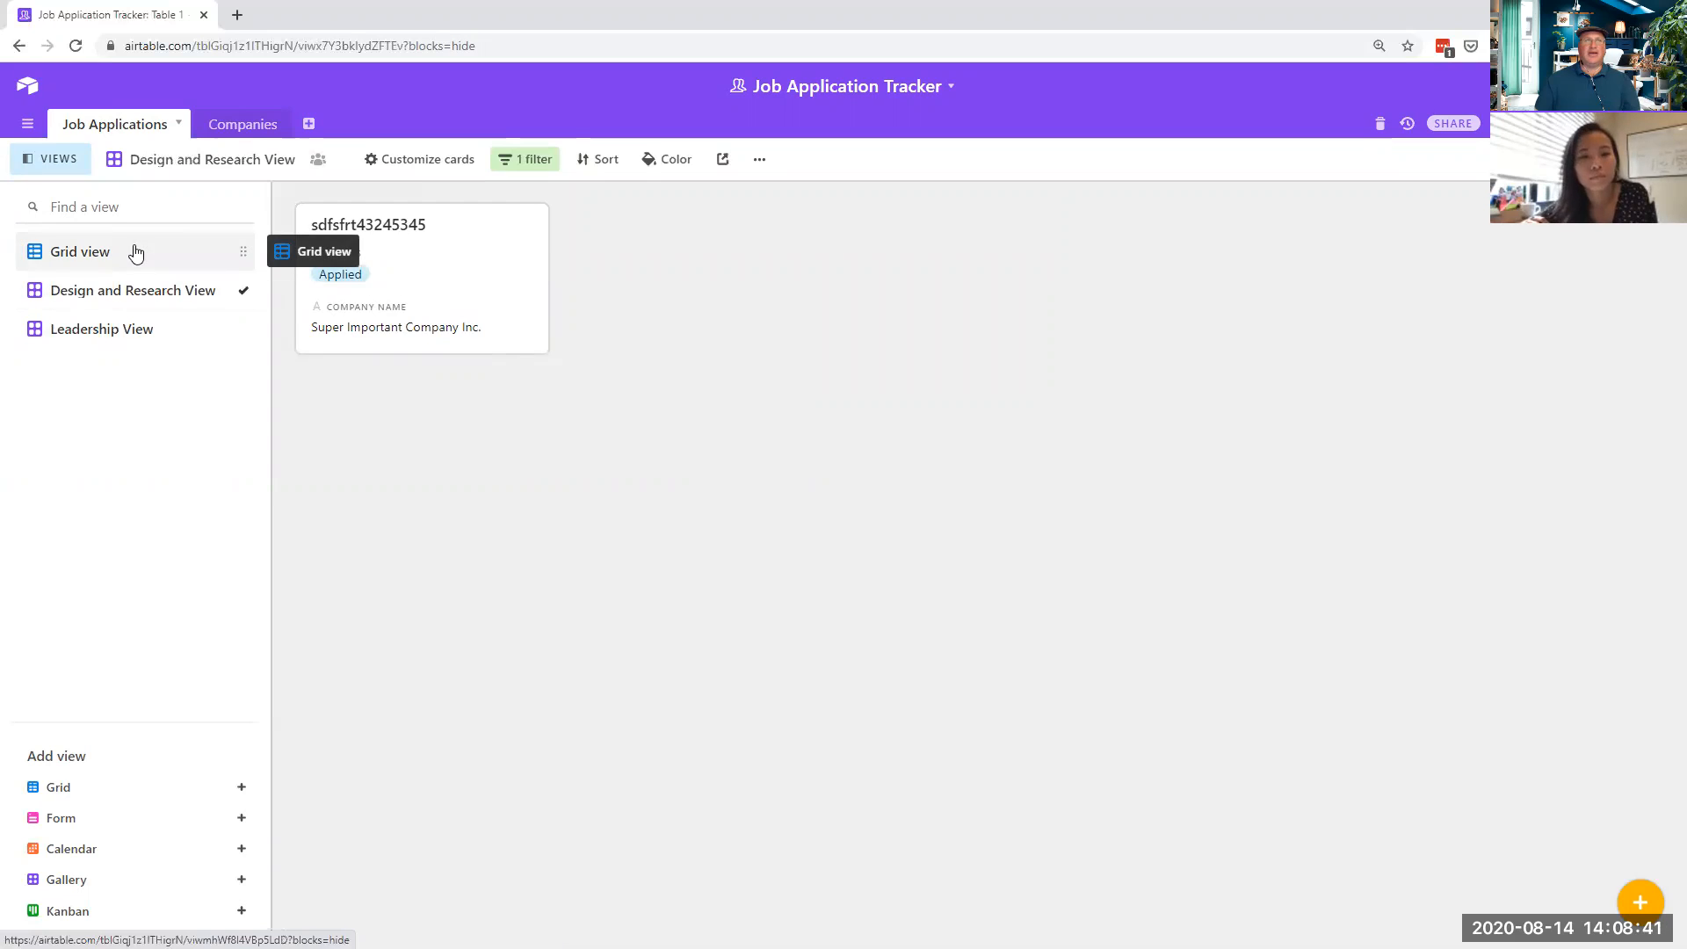
- Switch from the gallery to the Grid view of applications
click(135, 253)
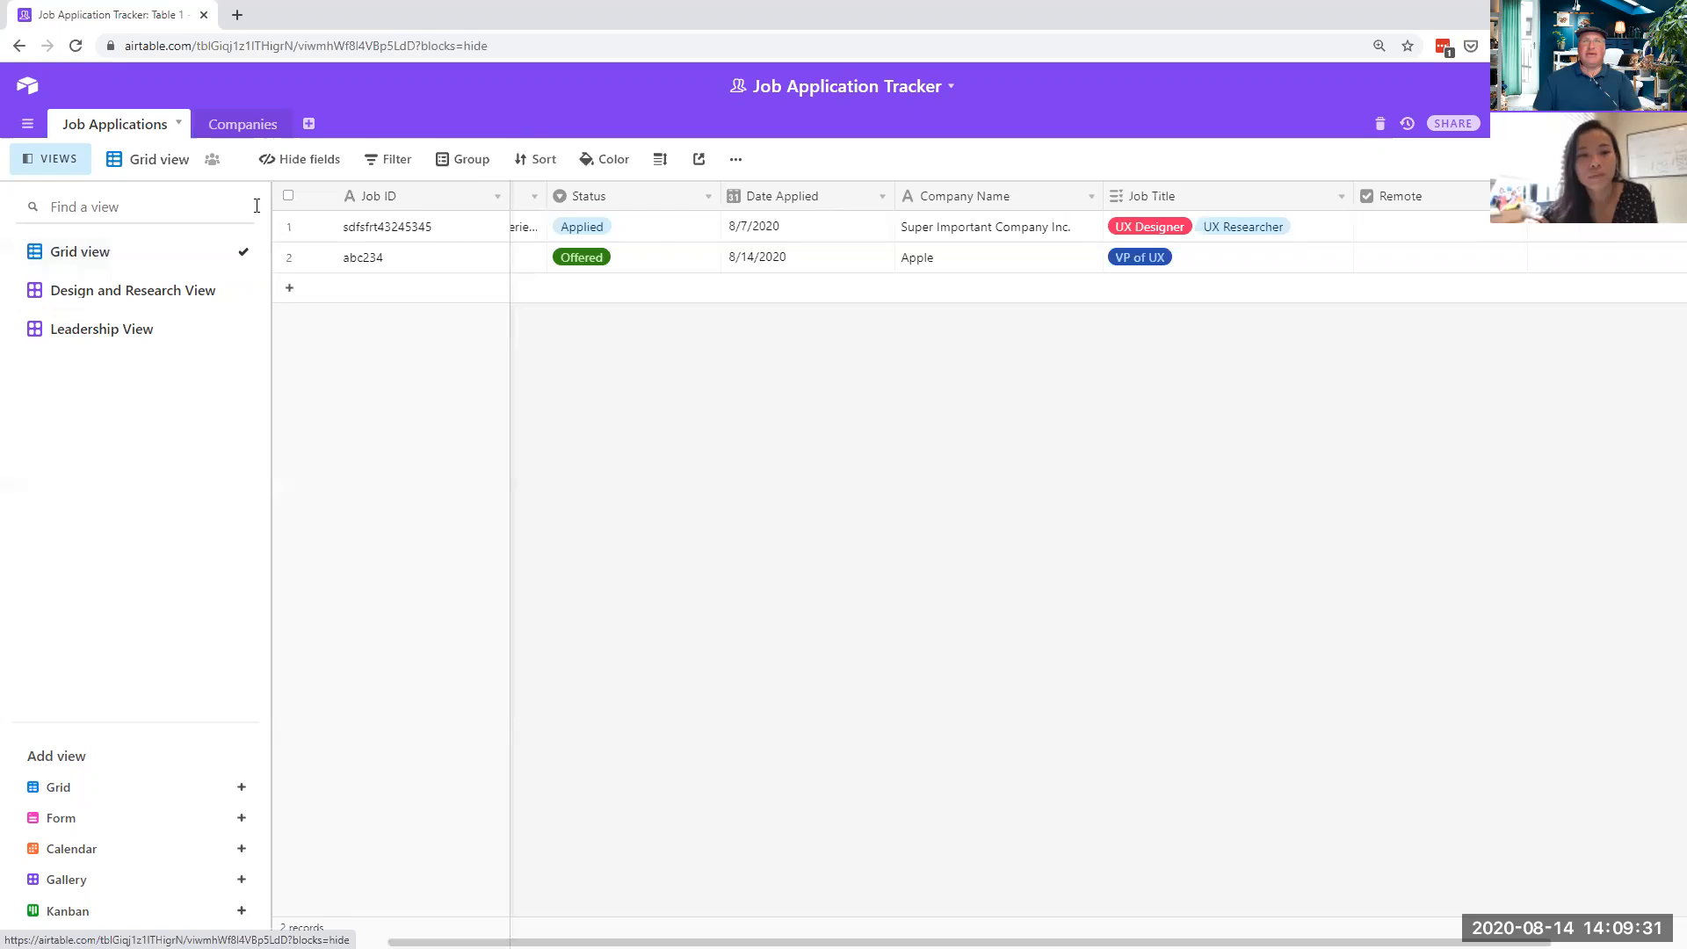
- Create a shareable grid view link, preview it, and copy the shared view's URL
click(700, 160)
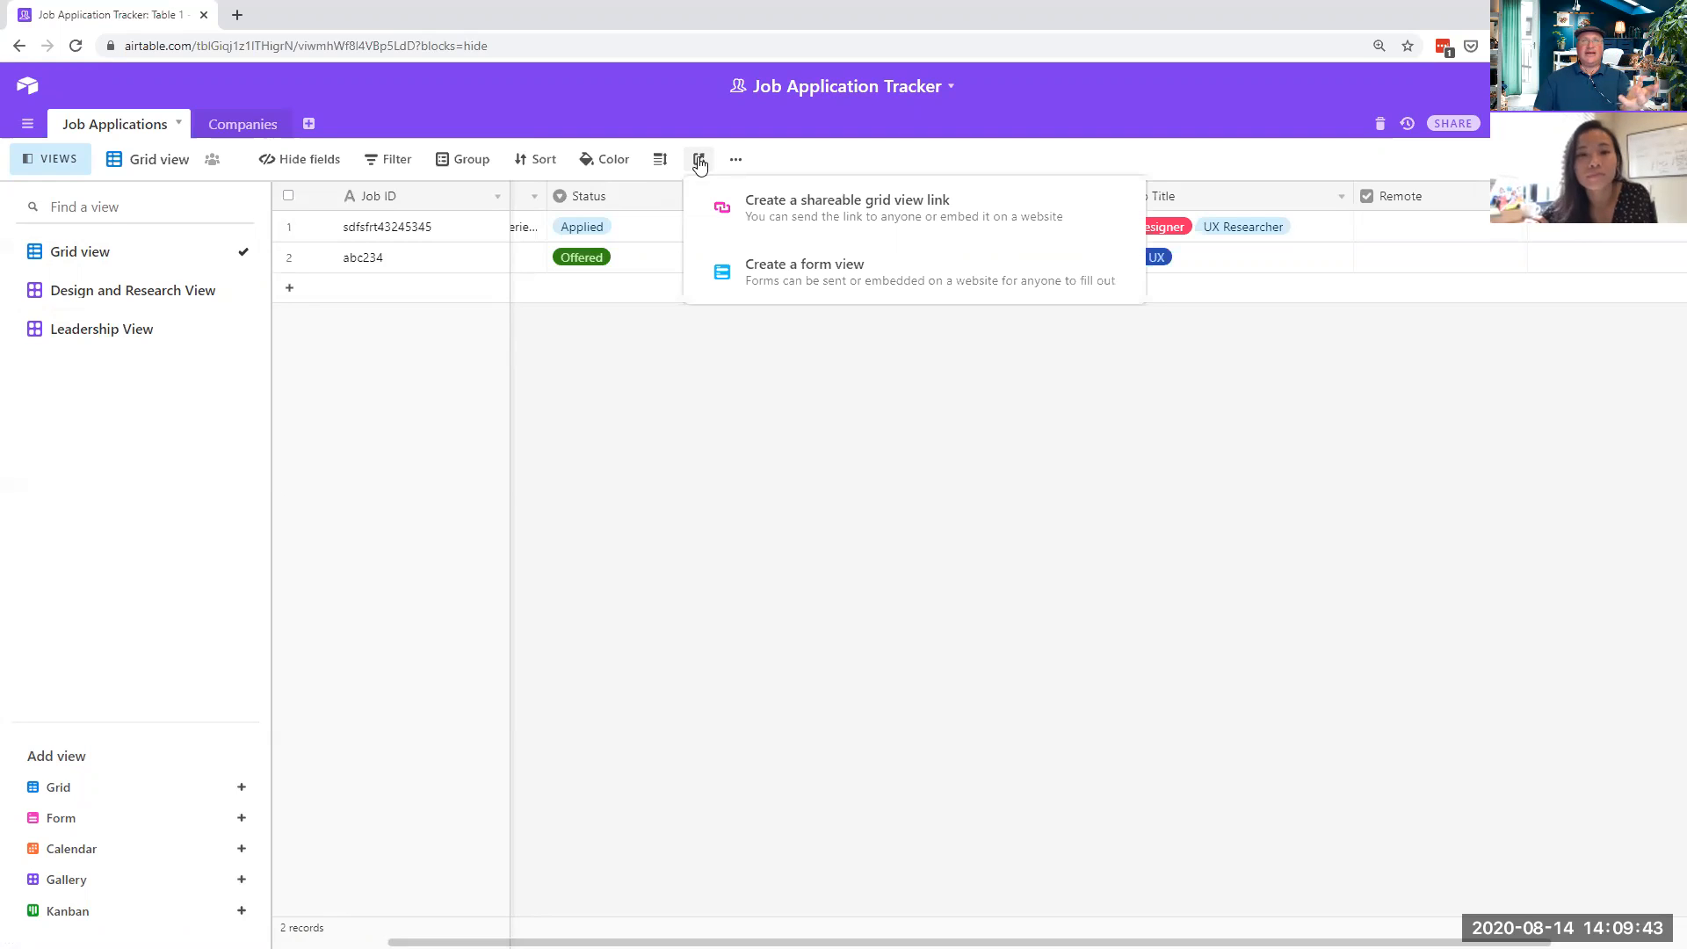
click(800, 207)
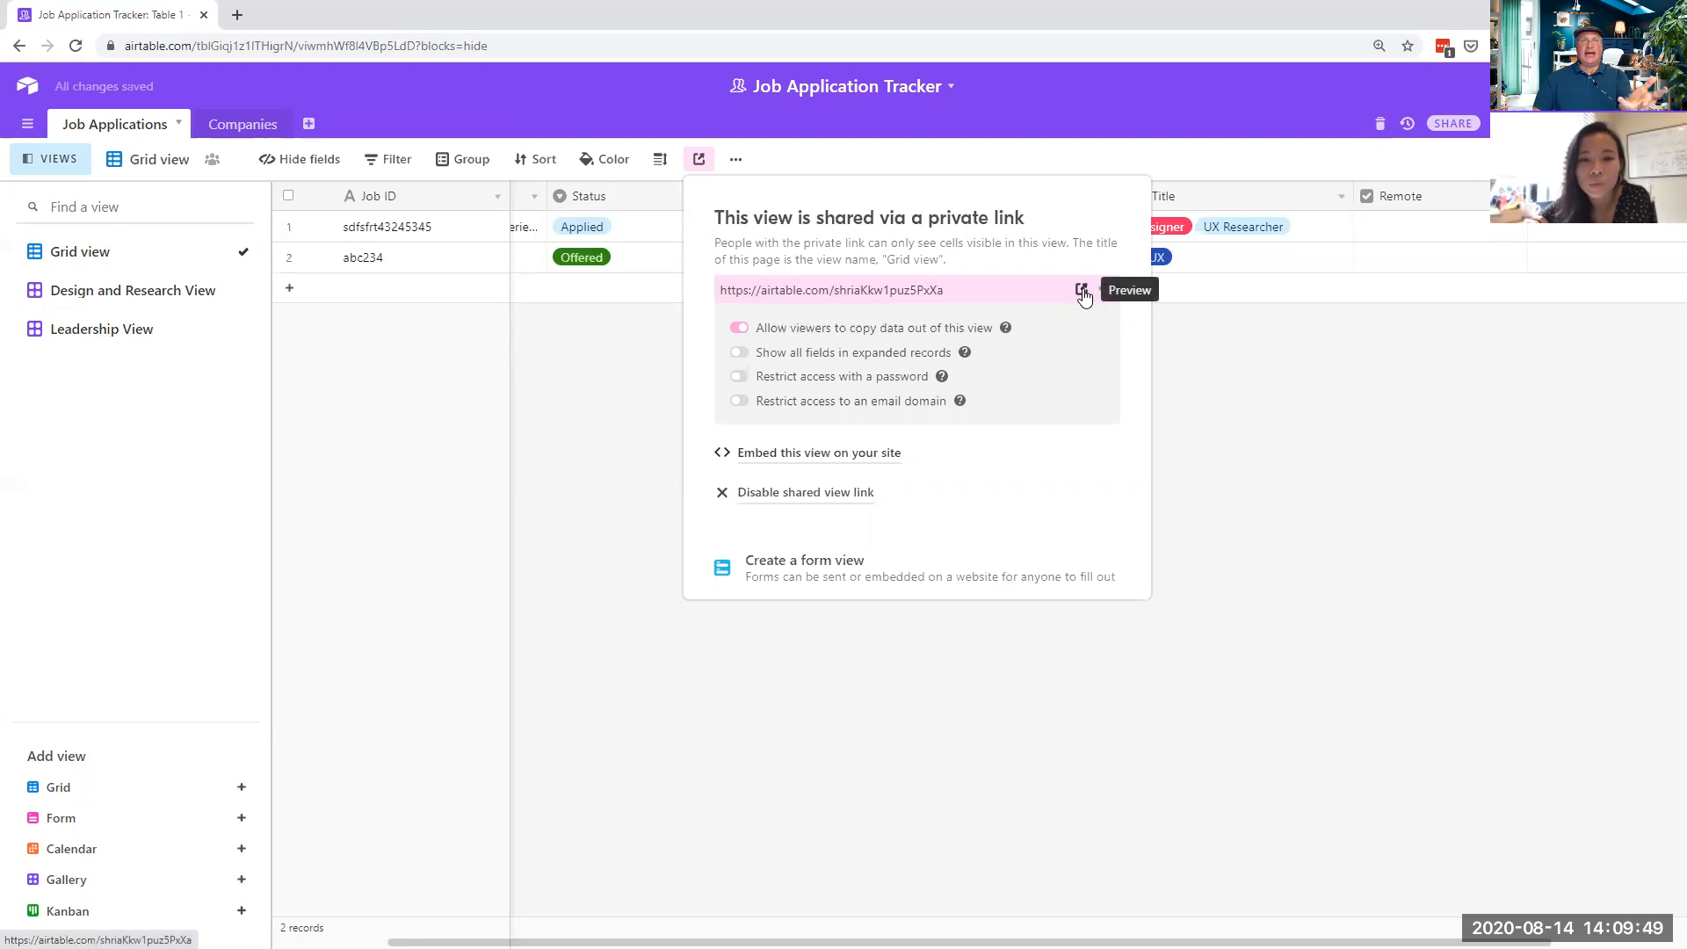
click(1082, 290)
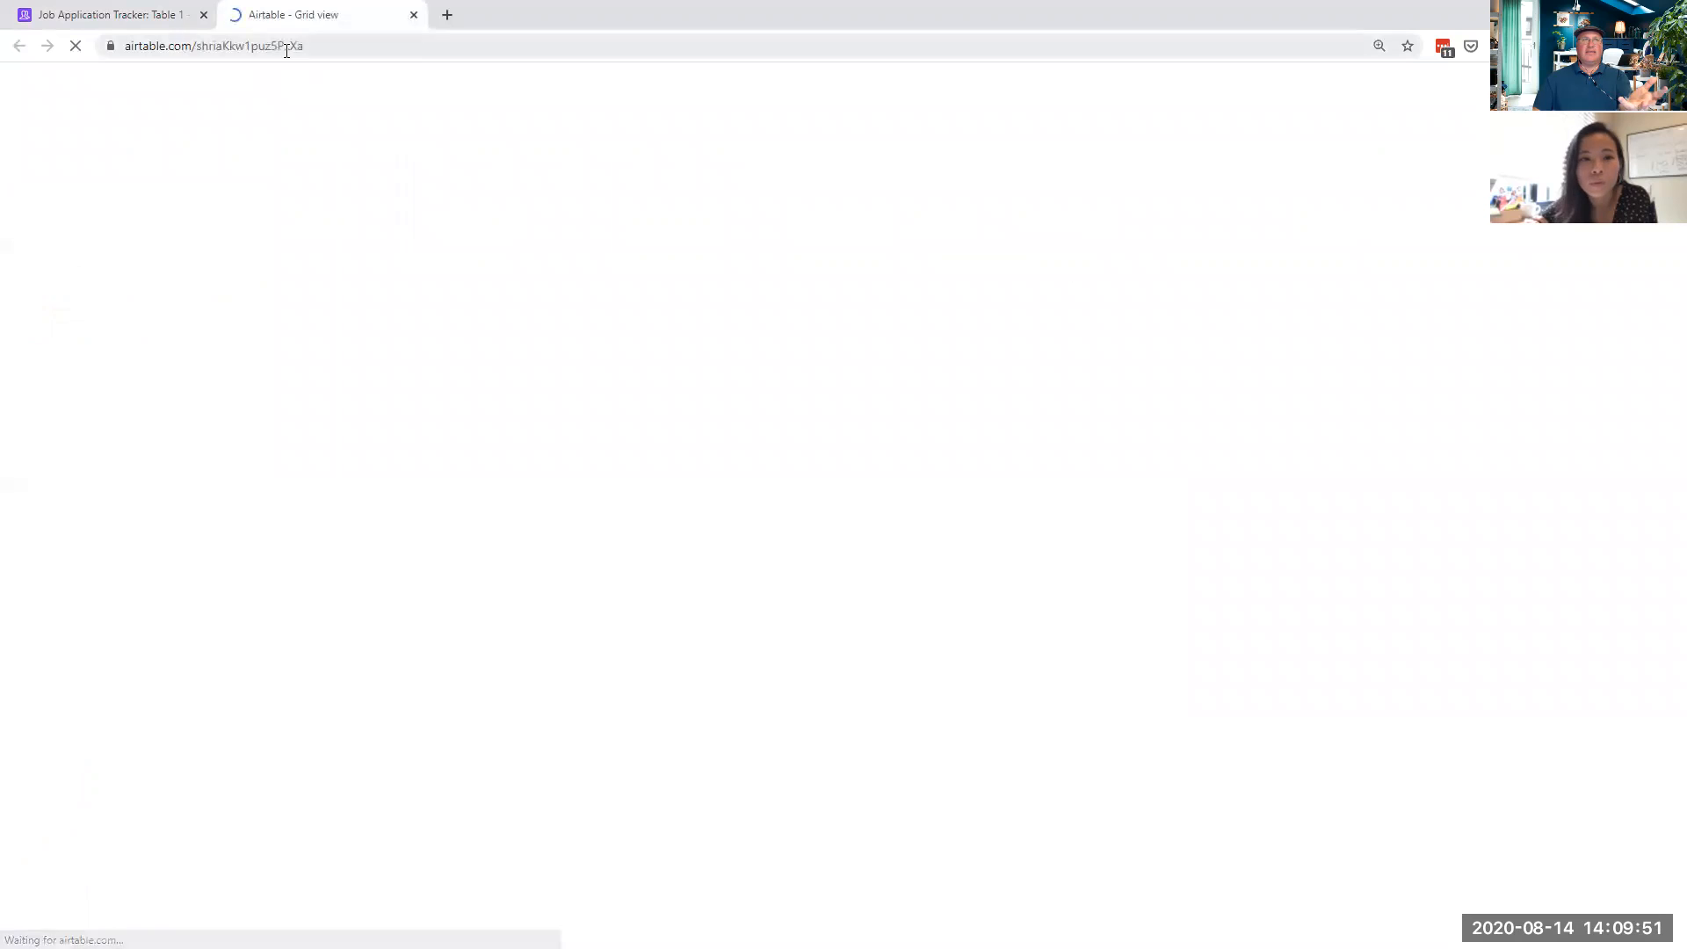
click(287, 46)
right_click(284, 51)
click(317, 175)
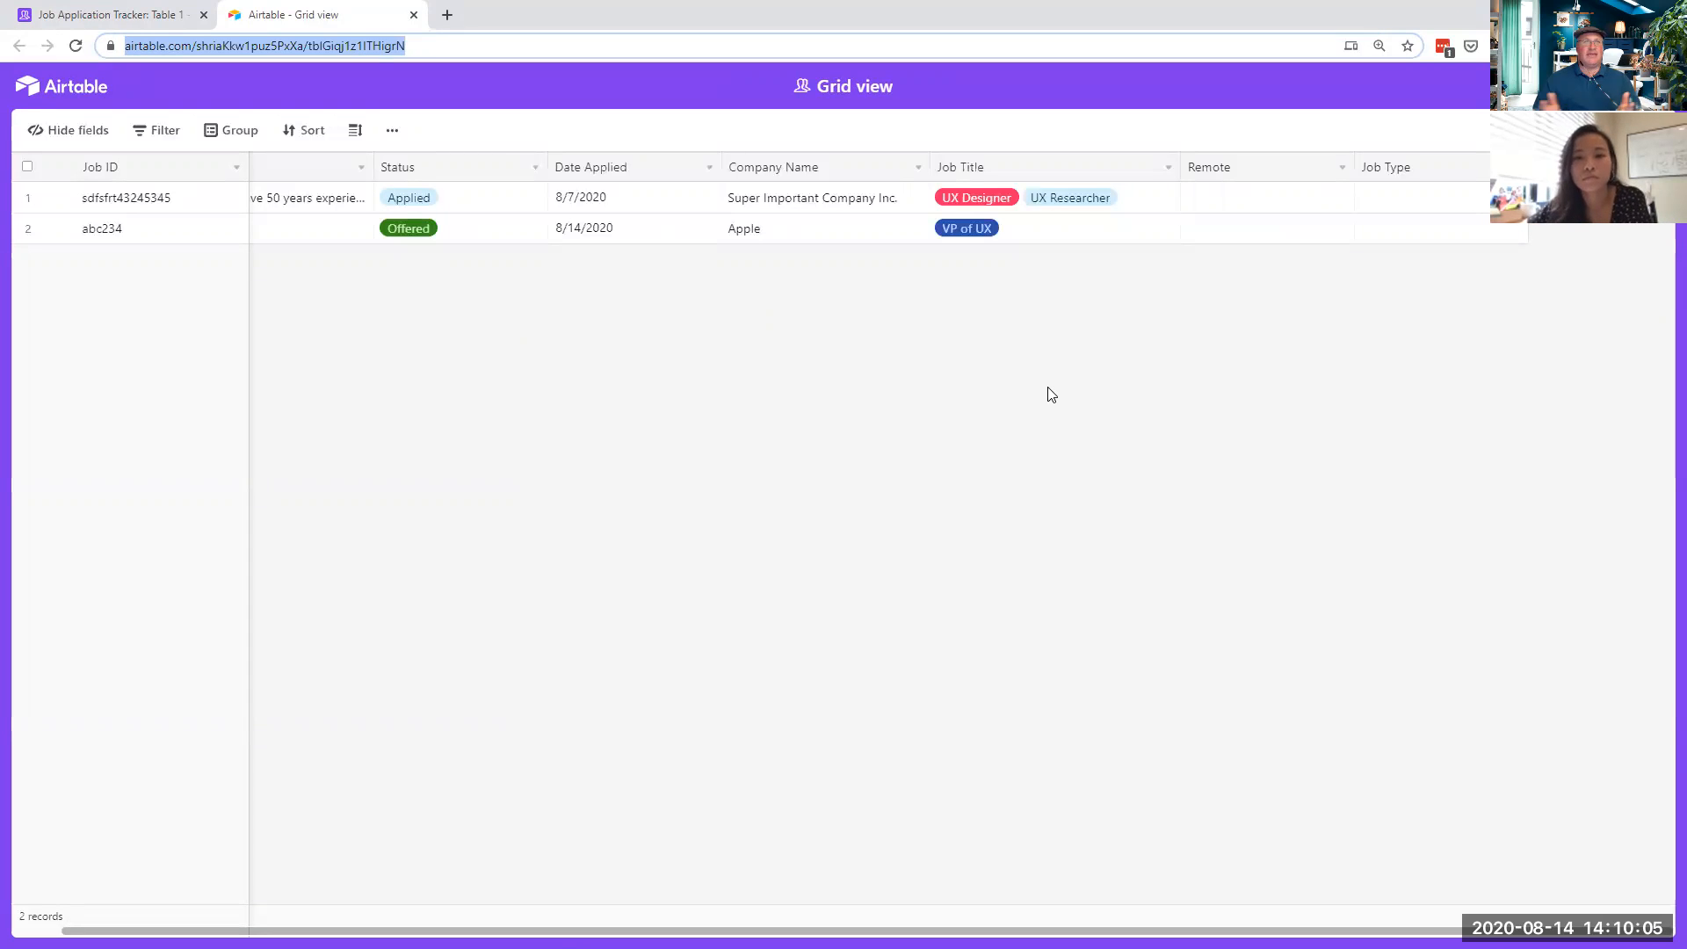
- Widen the Job ID and Notes columns in the shared preview, then close that tab
mouse_move(249, 167)
mouse_down()
mouse_move(312, 164)
mouse_move(235, 166)
mouse_up()
drag(369, 166, 532, 176)
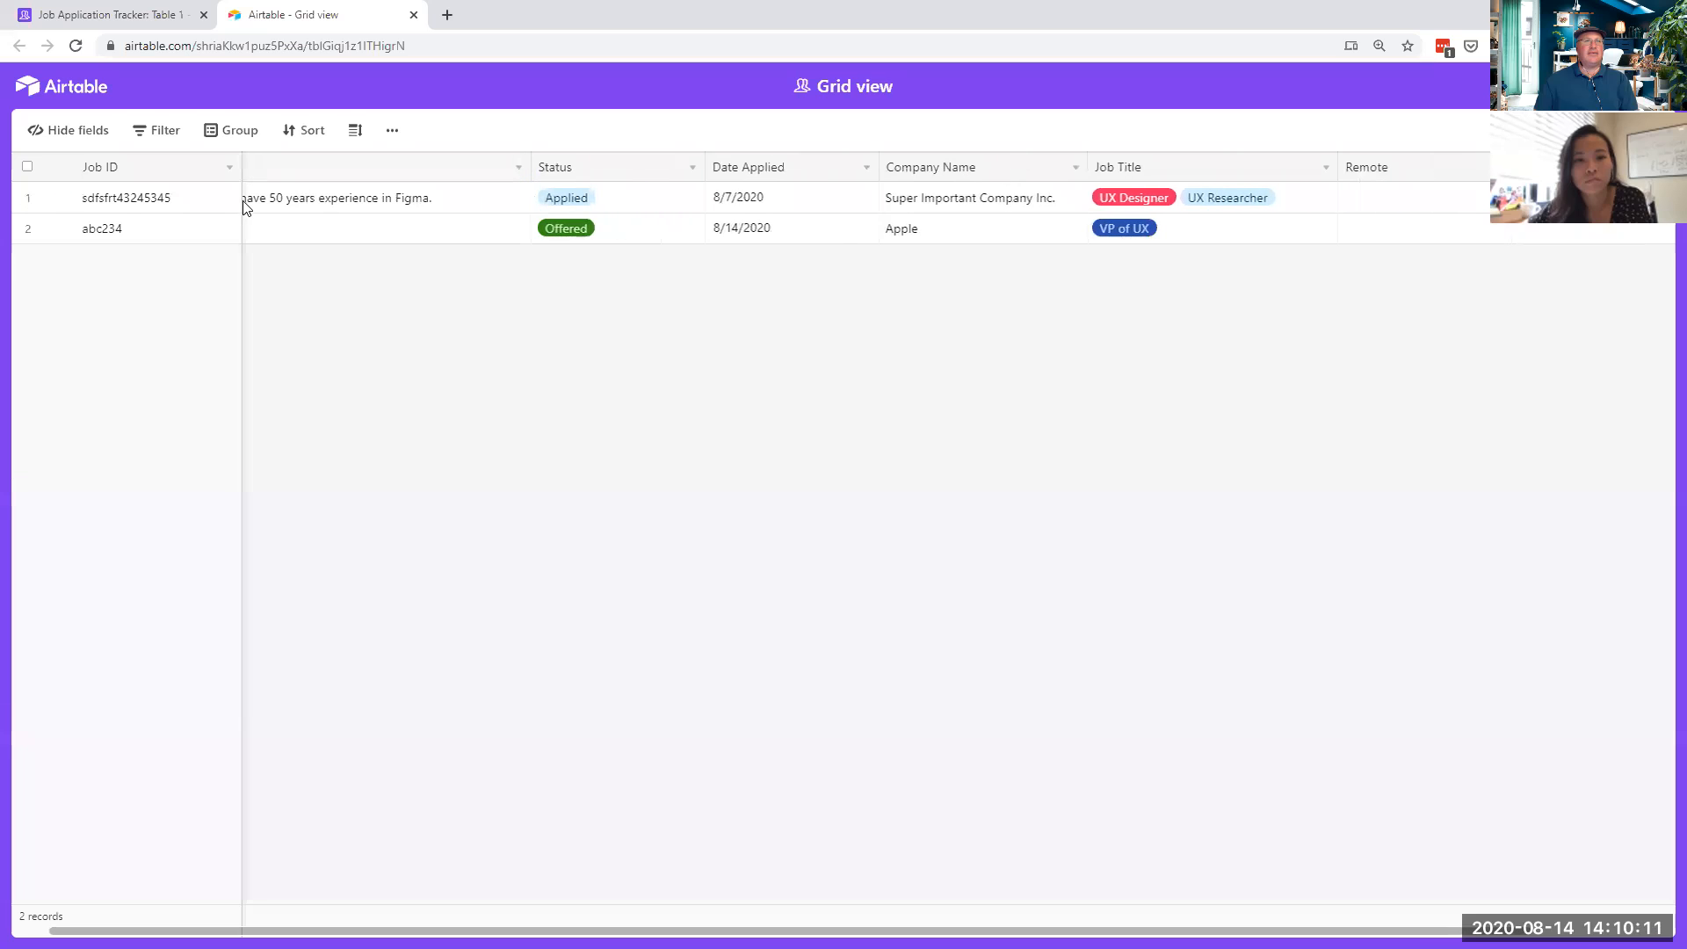
scroll(109, 663, left, 1)
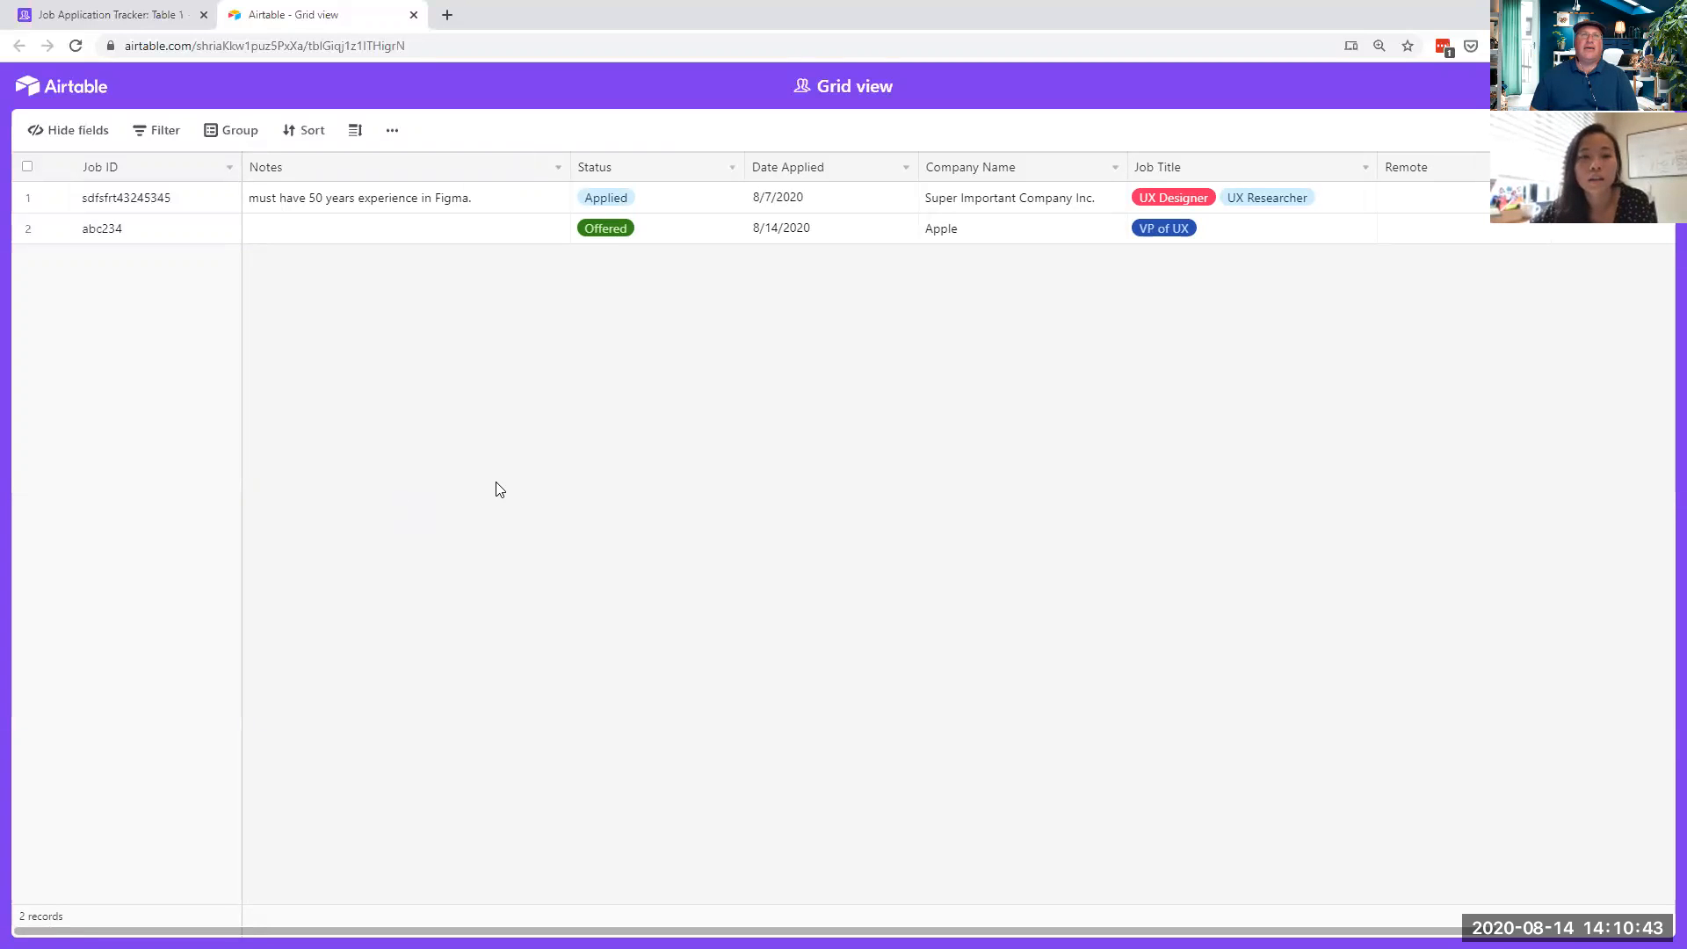
click(413, 15)
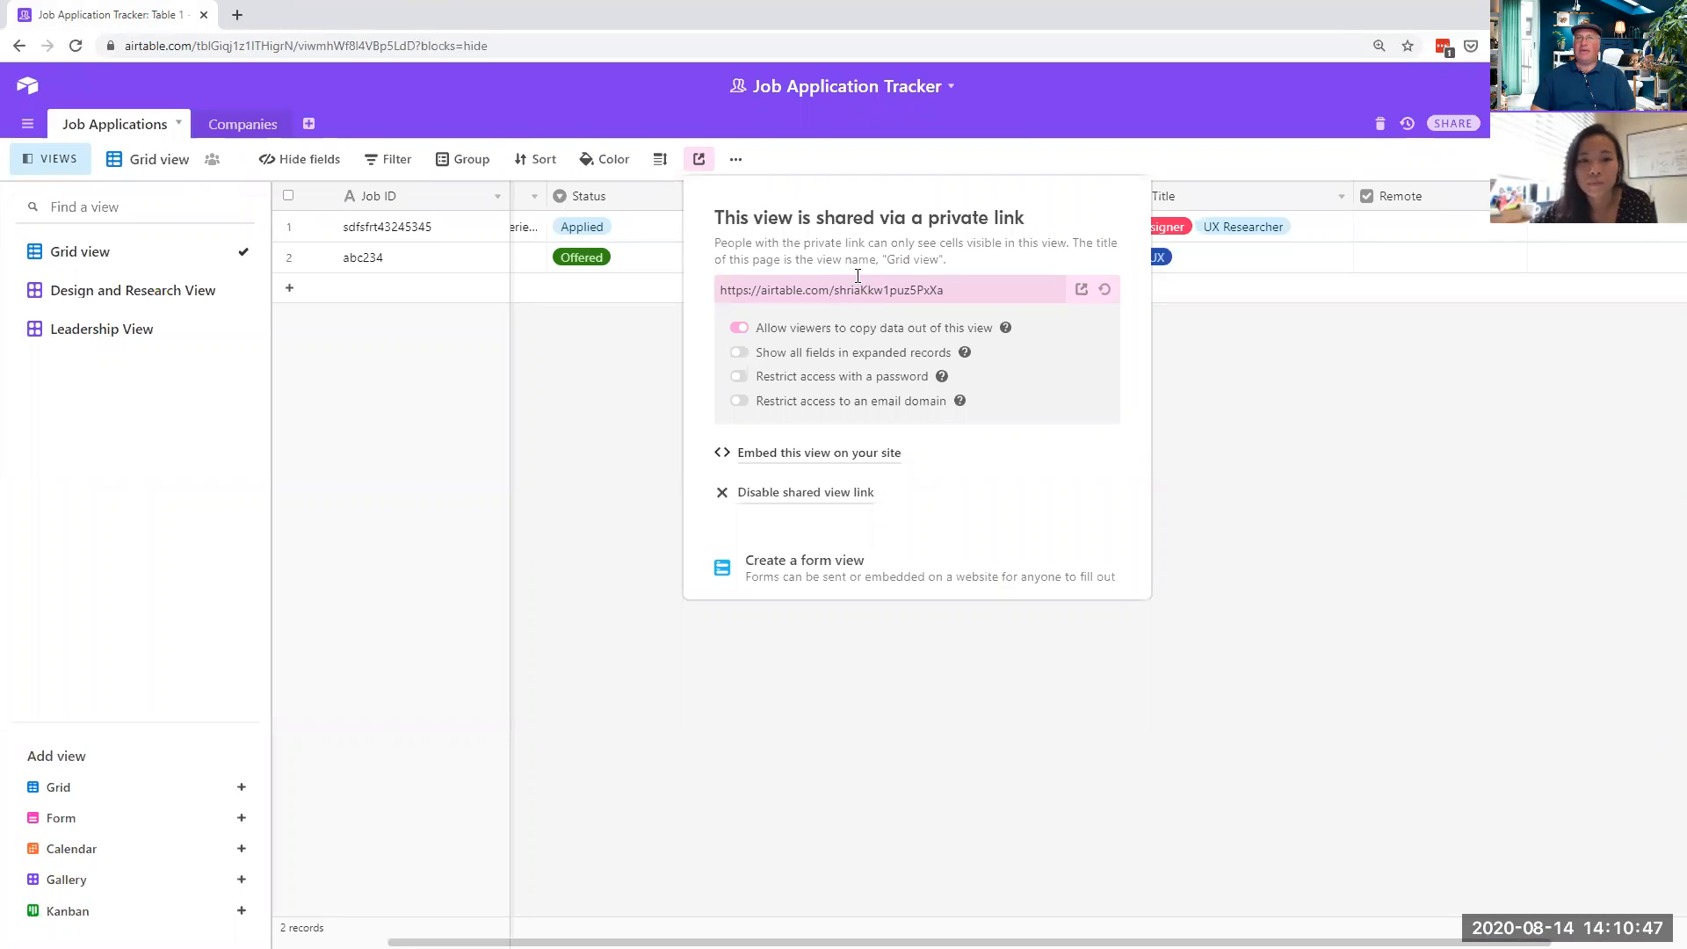
- Copy the Grid view's iframe embed code, then close the embed code page
click(808, 455)
drag(701, 213, 1178, 335)
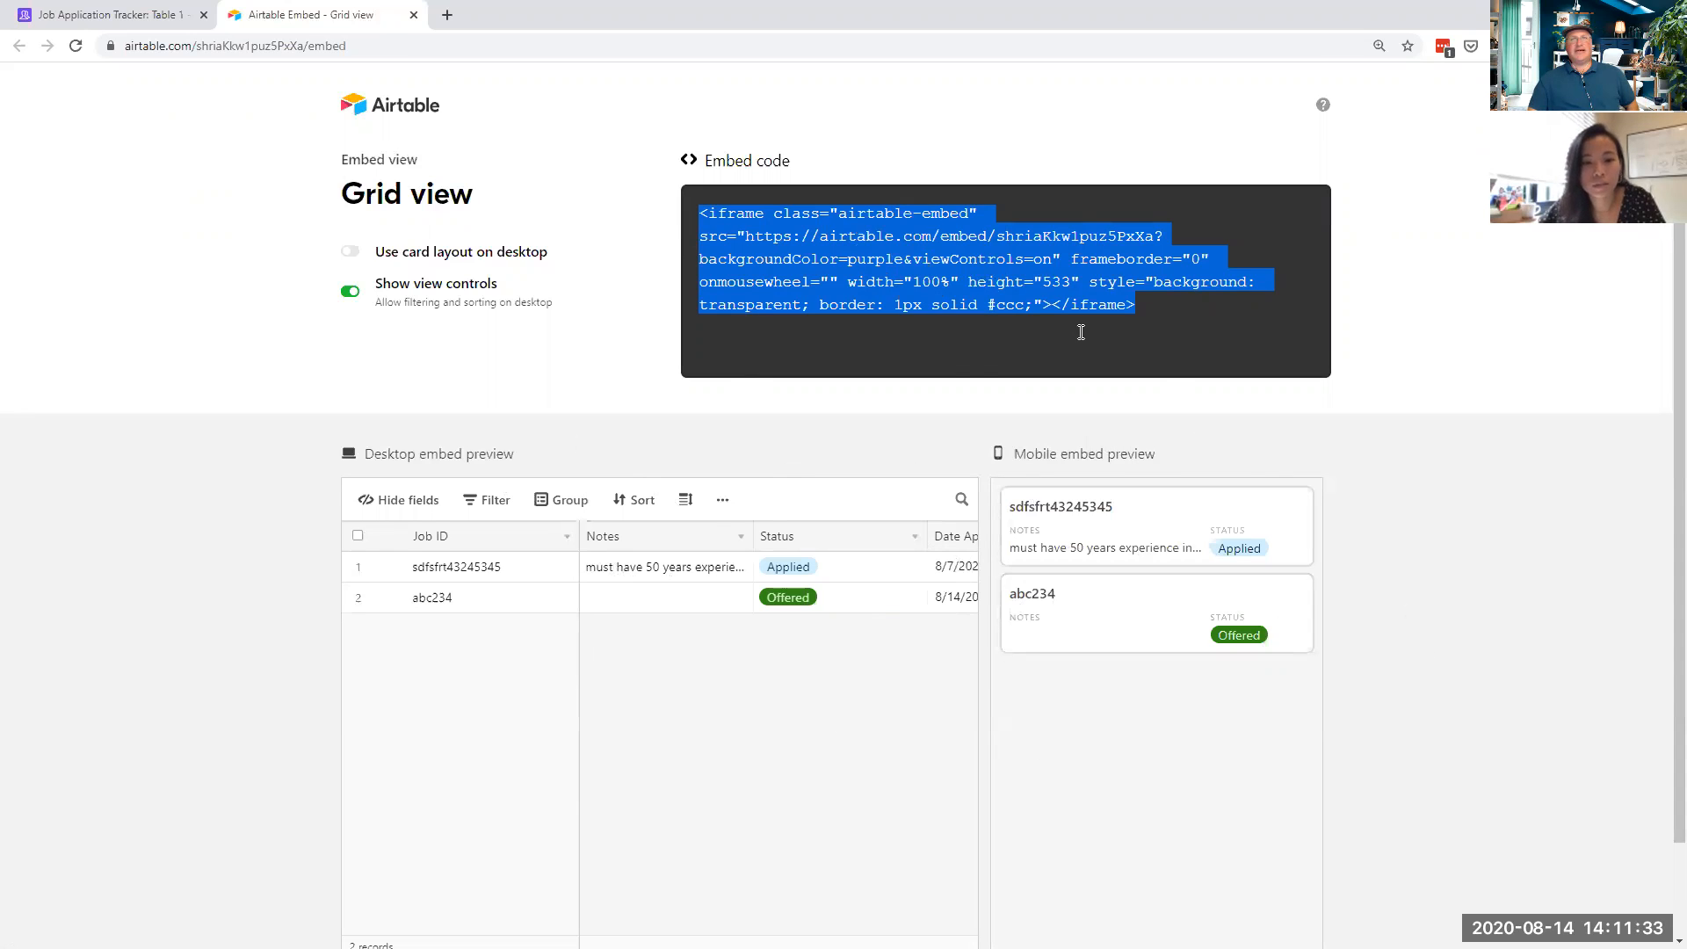
right_click(937, 264)
click(975, 282)
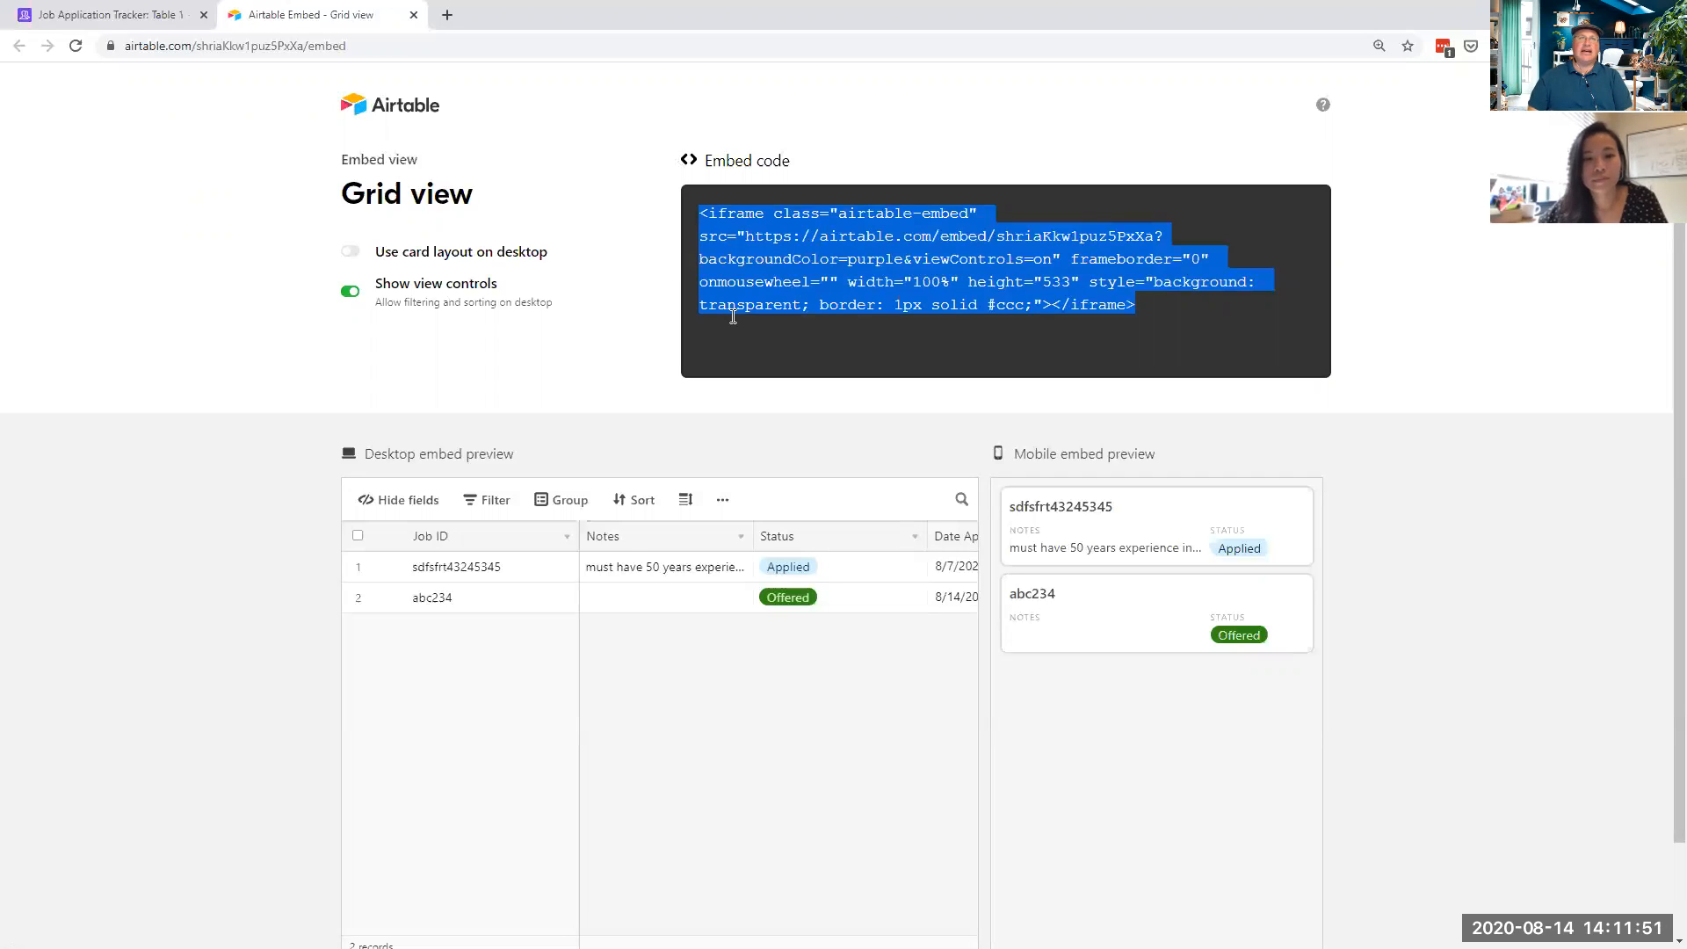
click(414, 15)
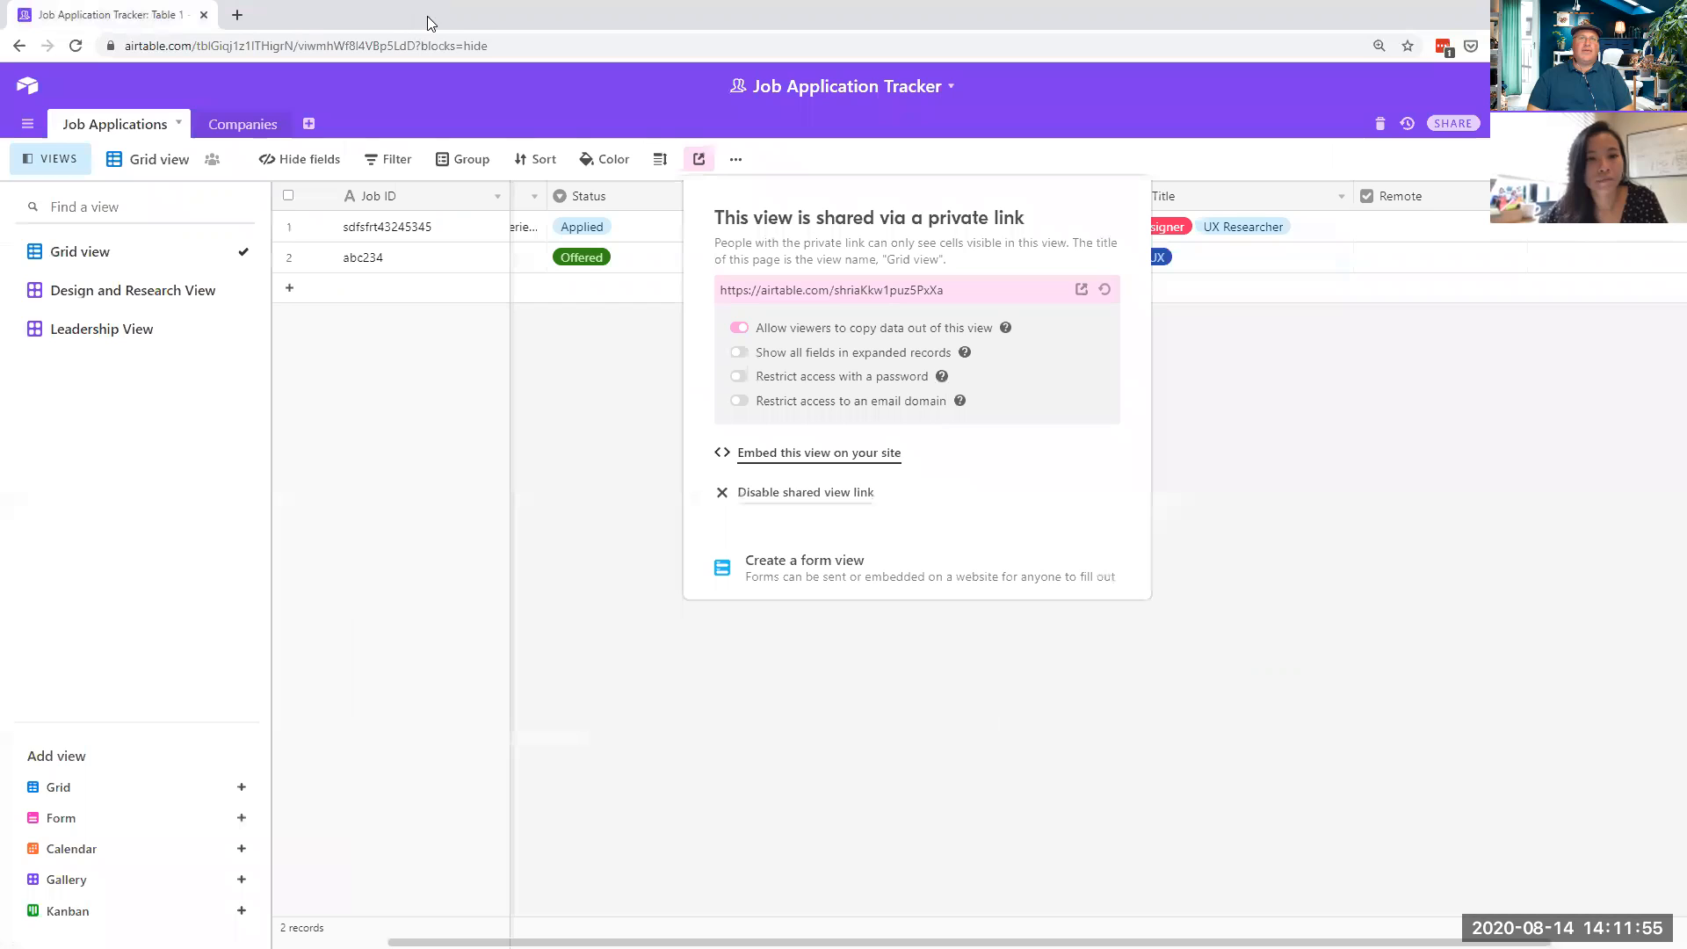
- Dismiss the share popover, glance at Sort, and hide then reshow the views sidebar
click(1446, 552)
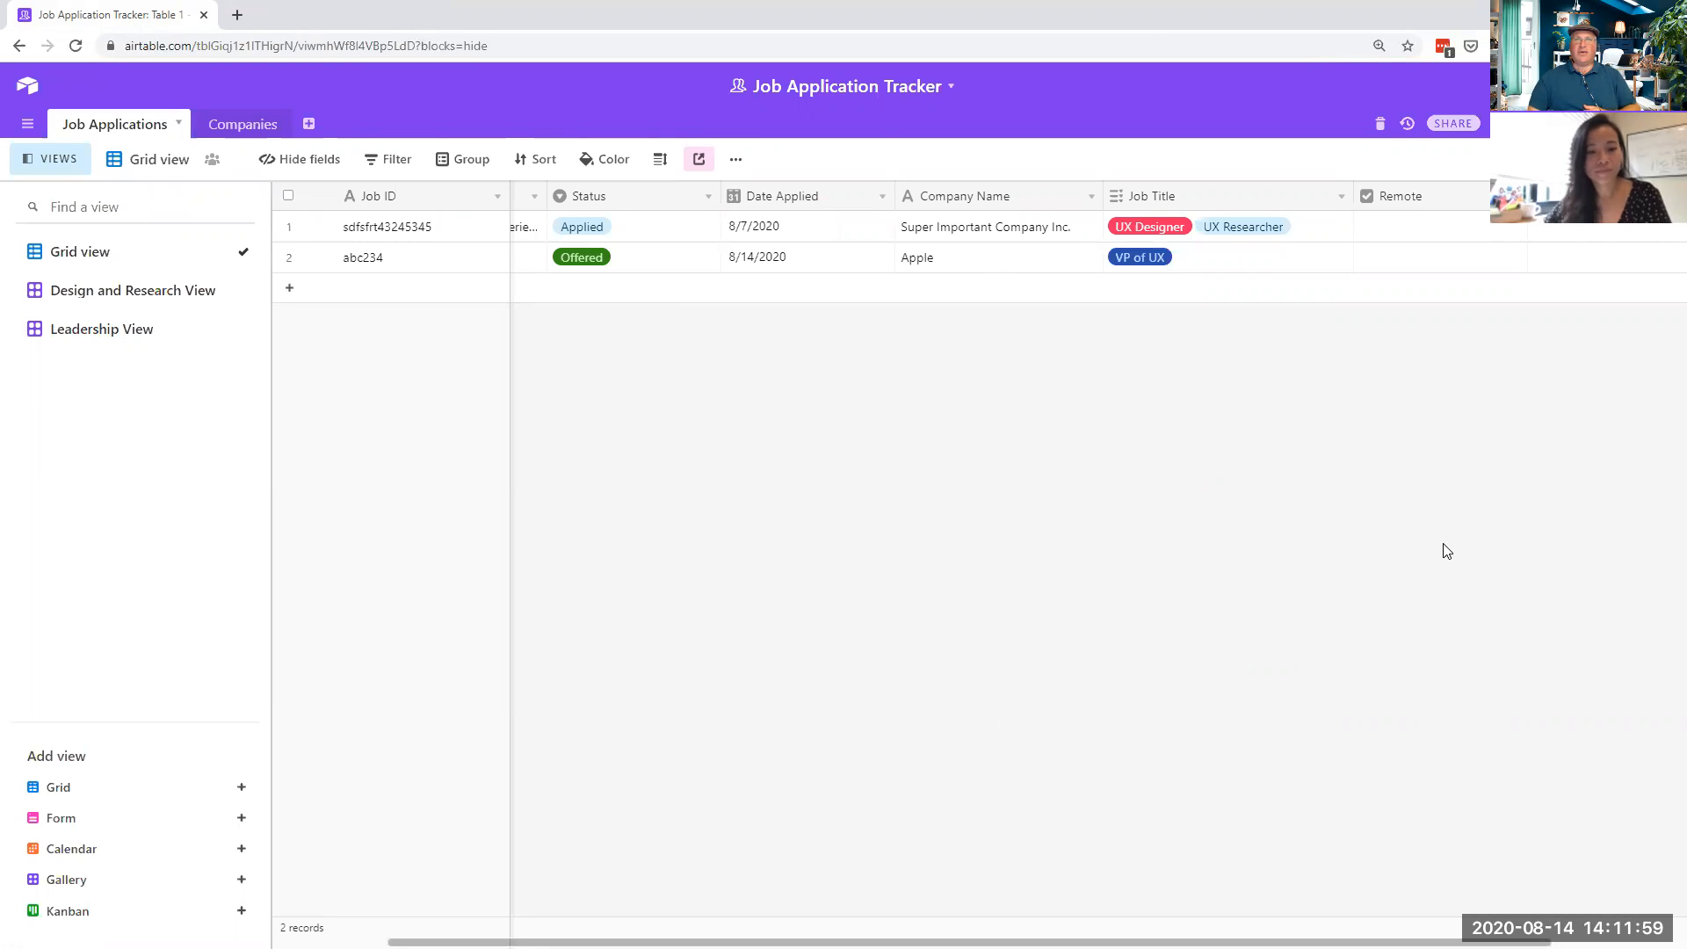
click(548, 165)
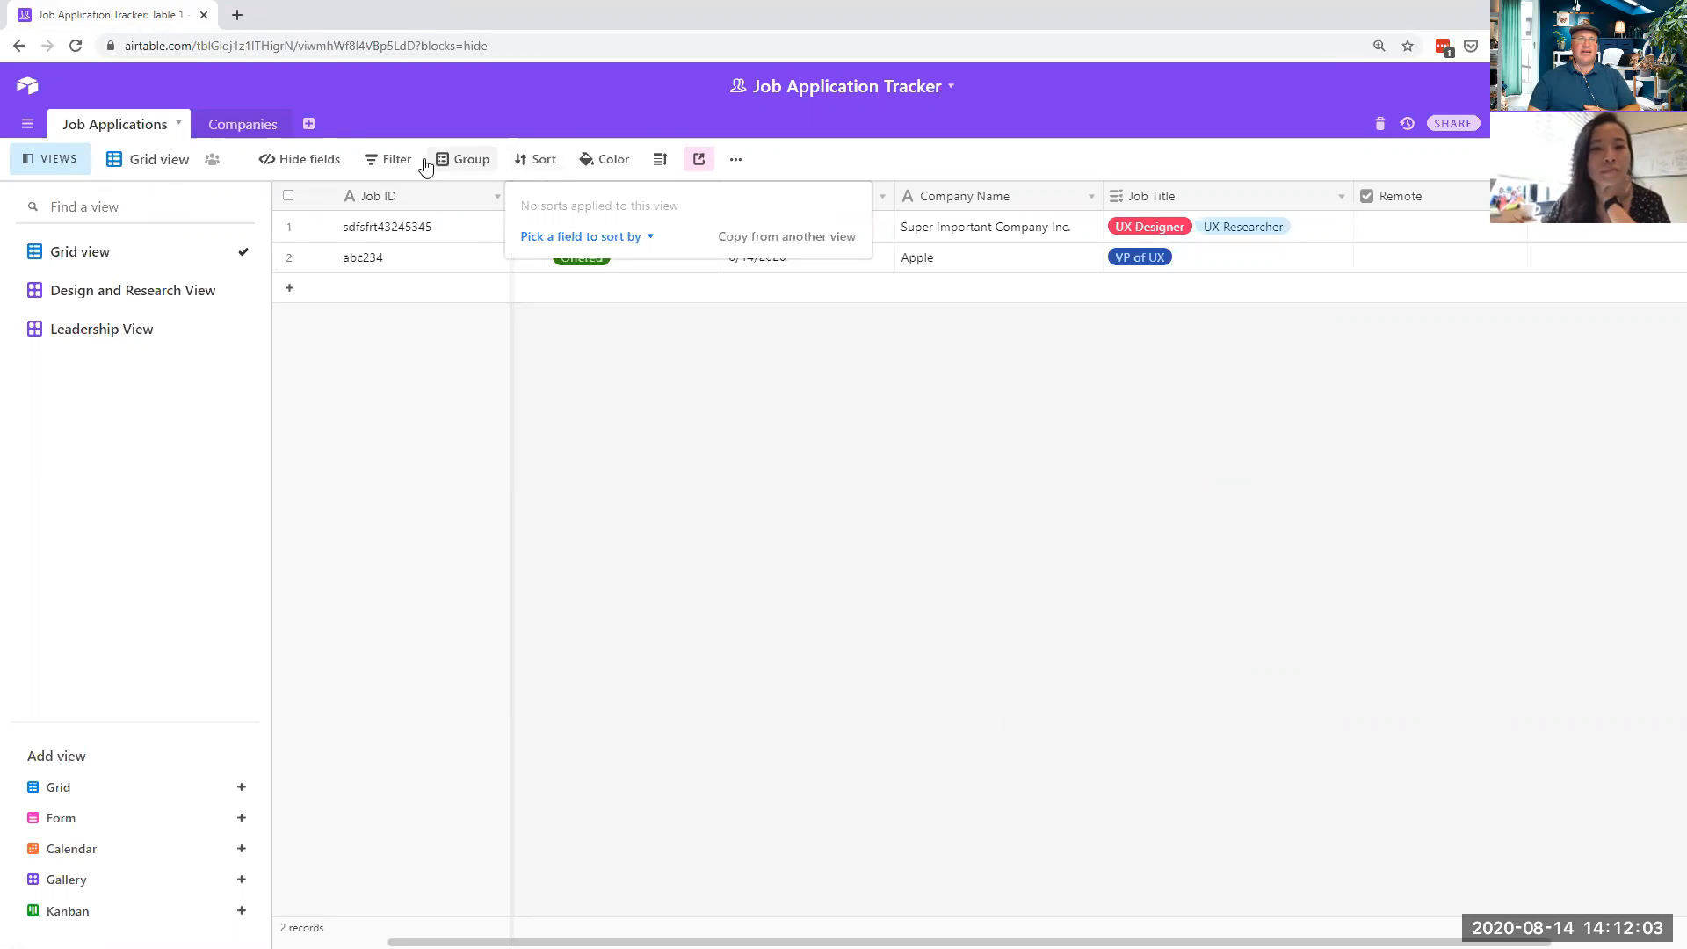
click(35, 165)
click(35, 166)
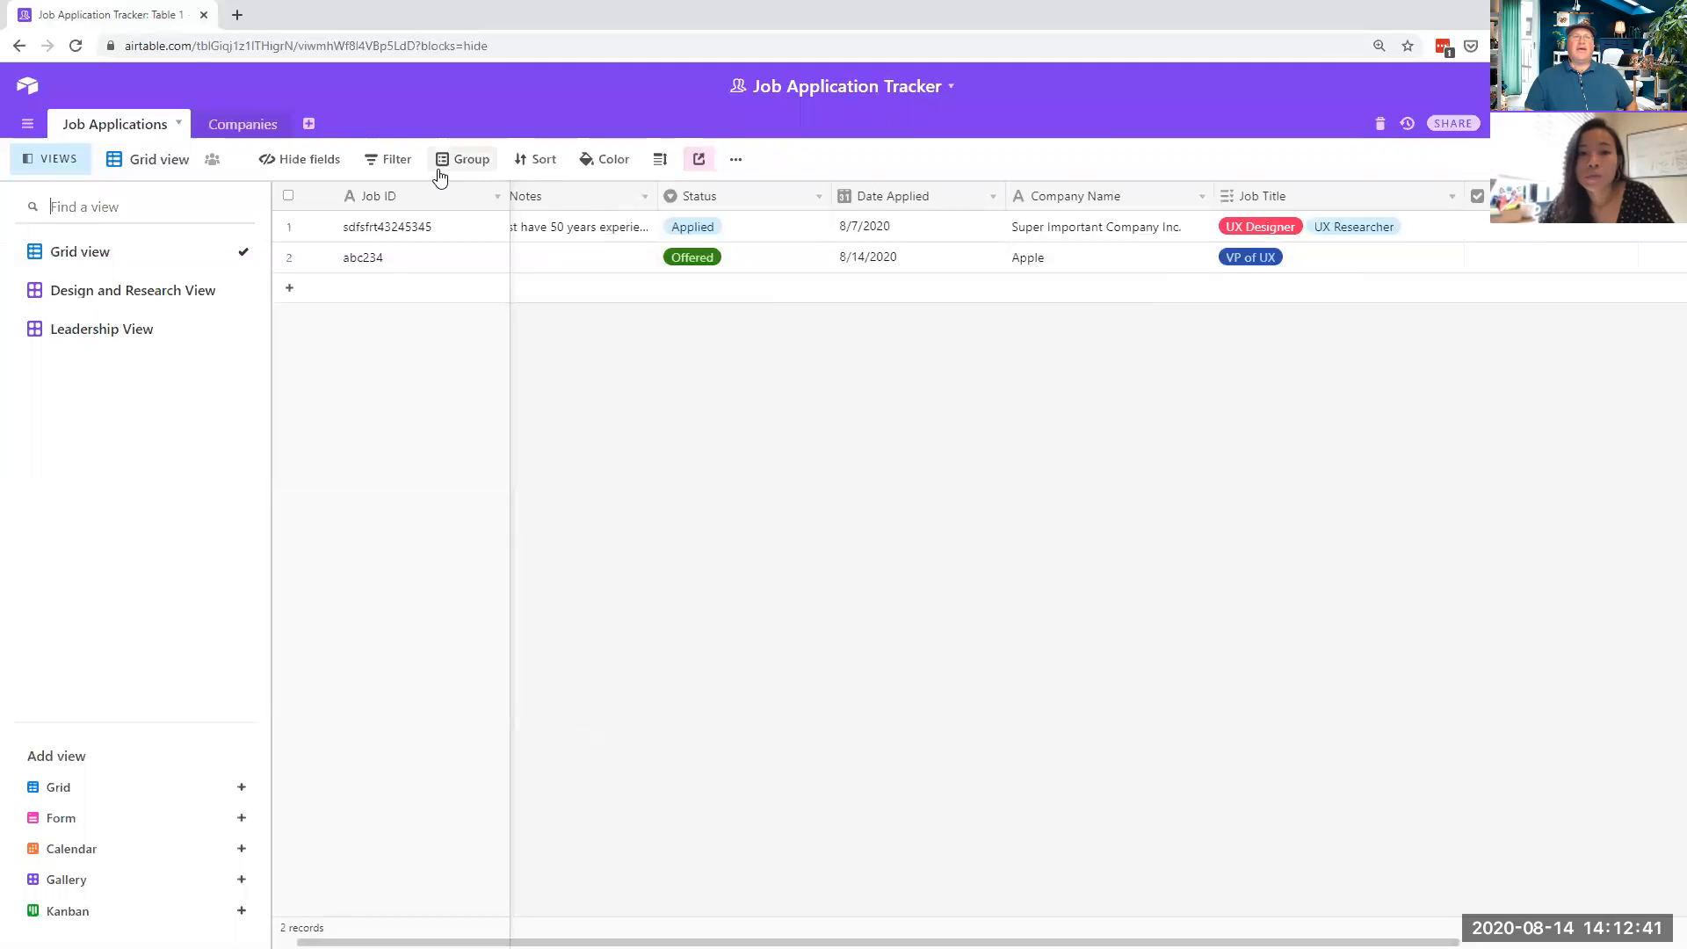
- Select the private shared link and toggle the copy-data restriction for viewers back on
click(699, 161)
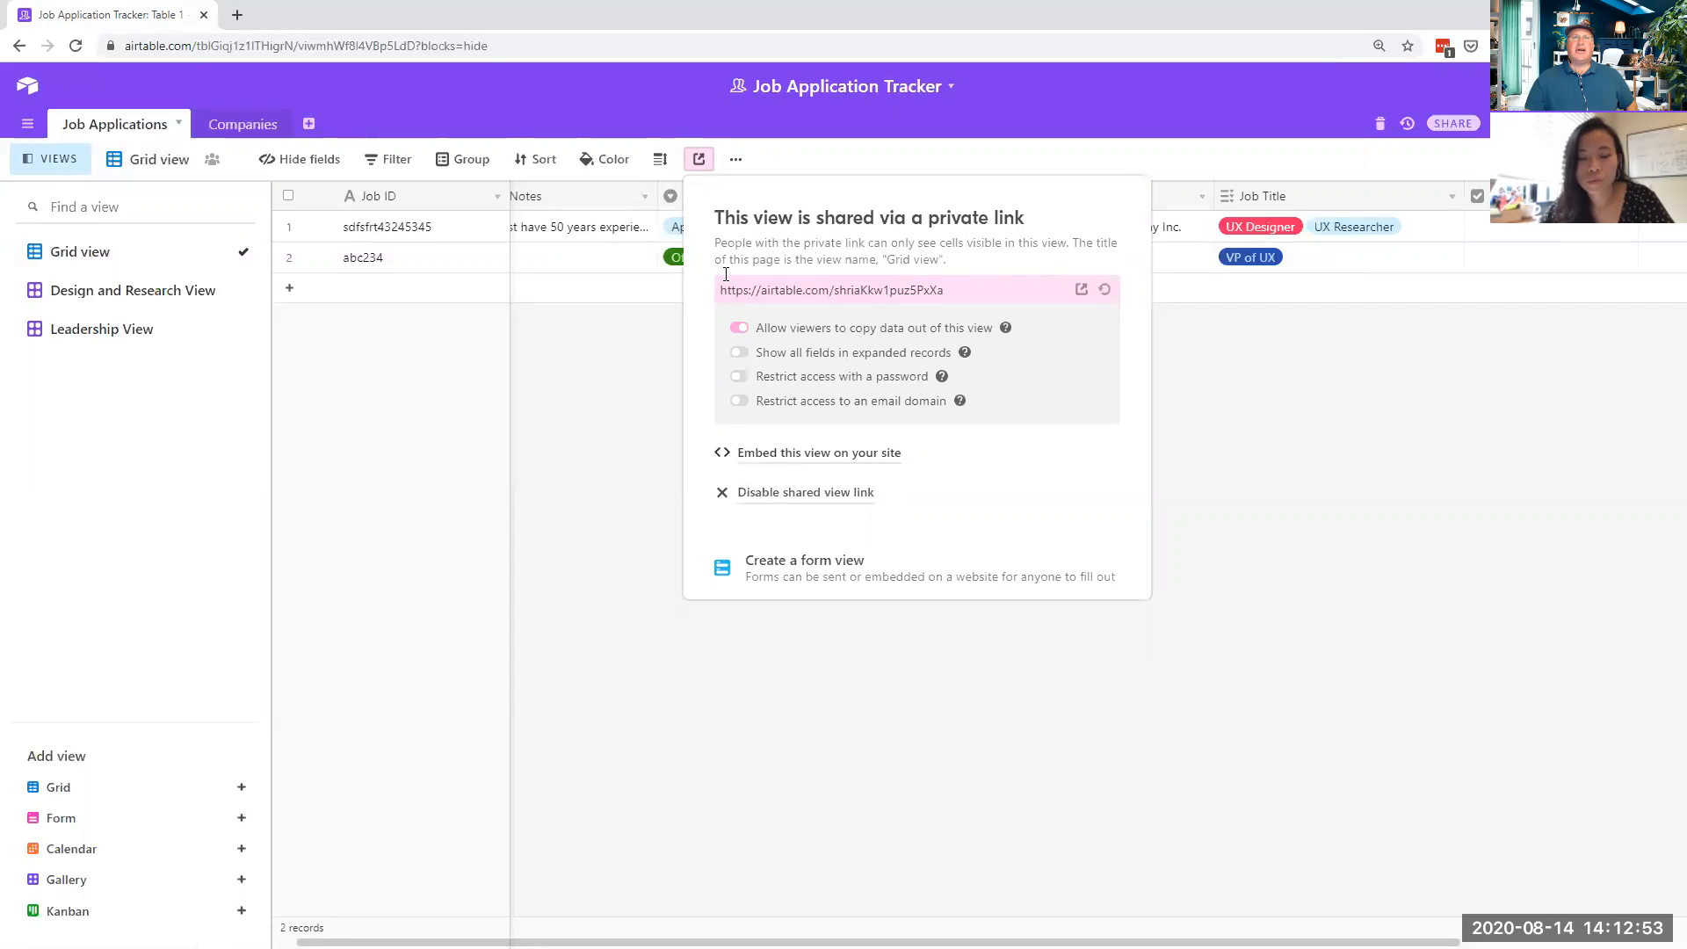
click(993, 290)
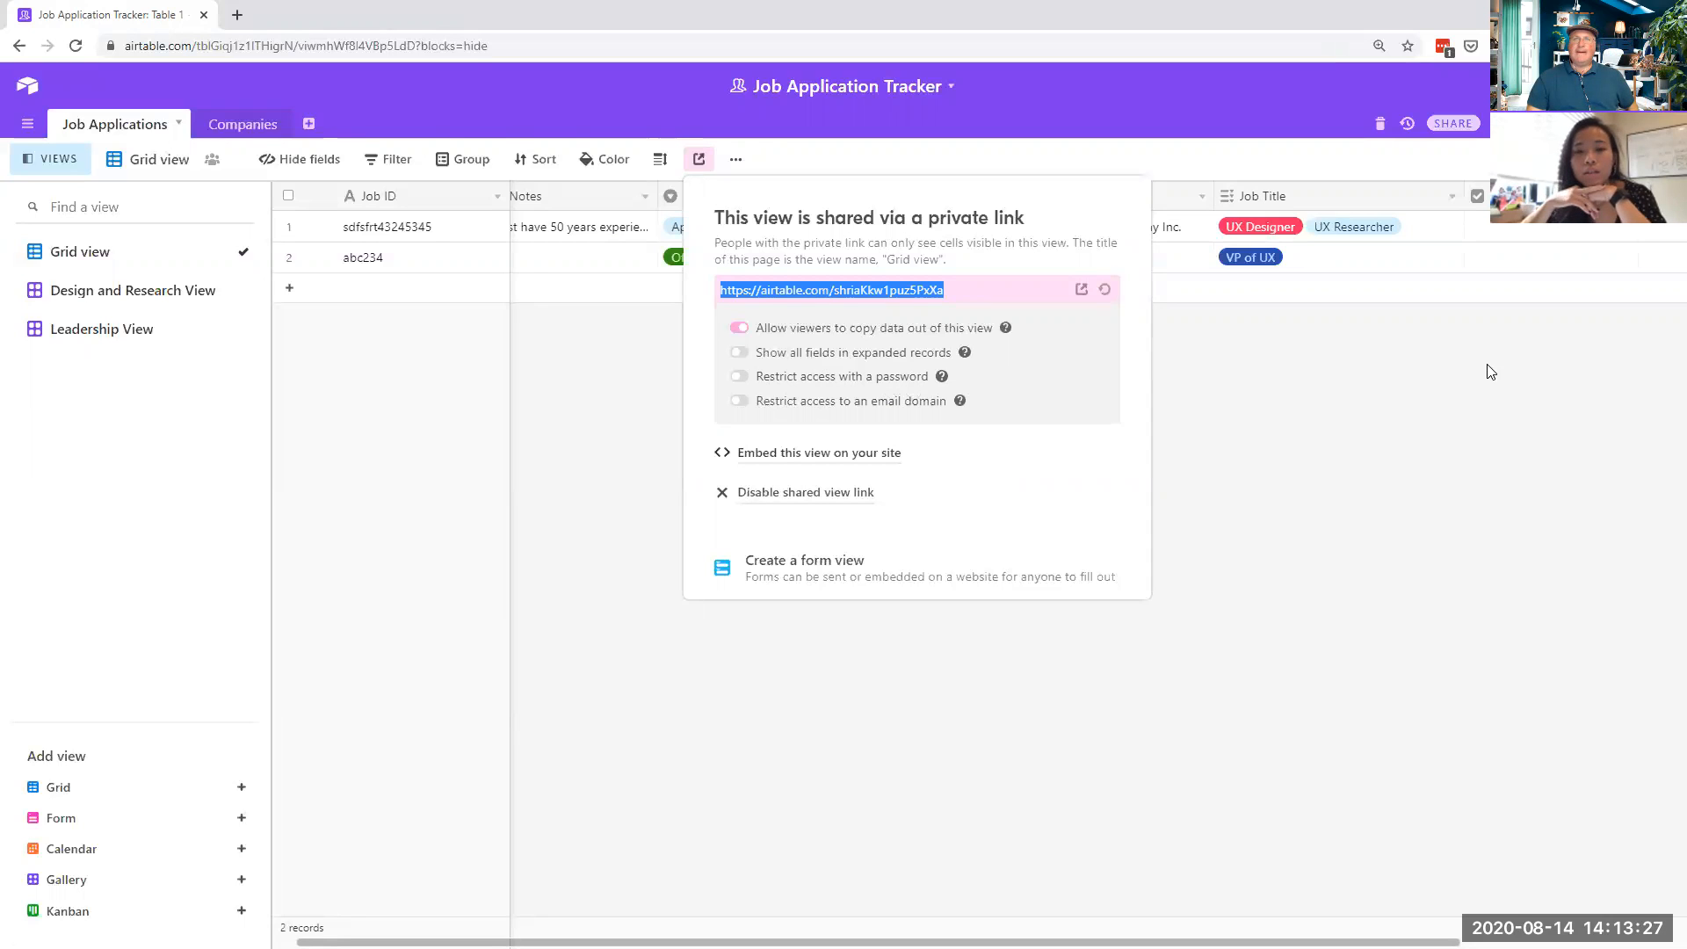
click(741, 332)
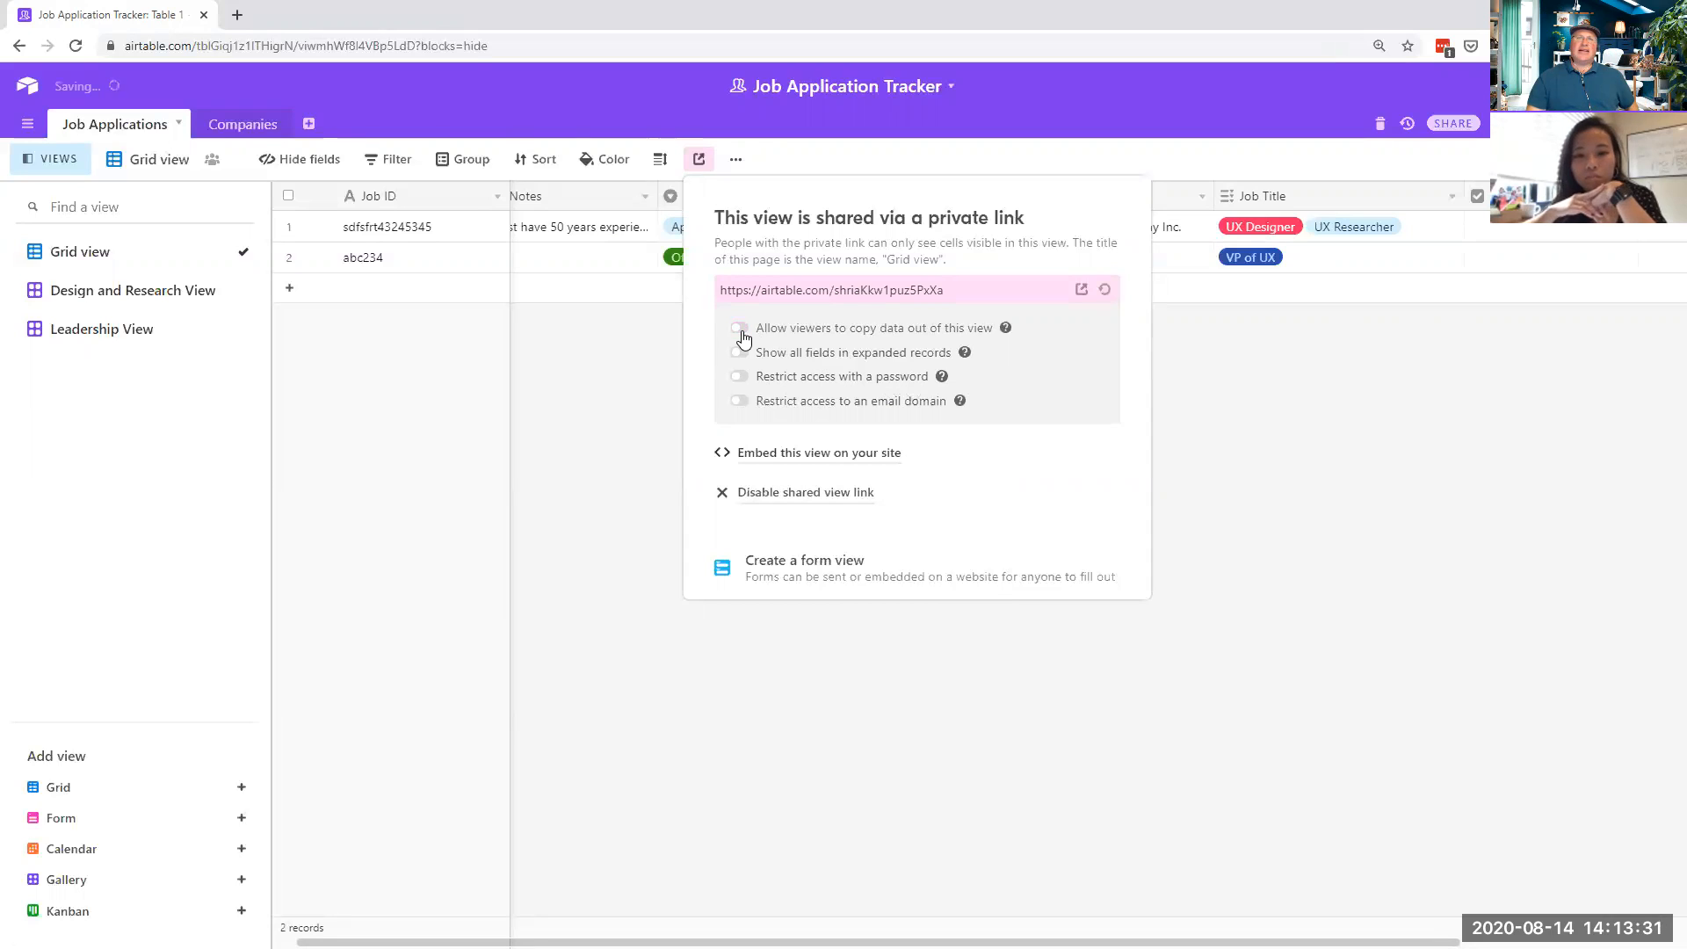
click(743, 334)
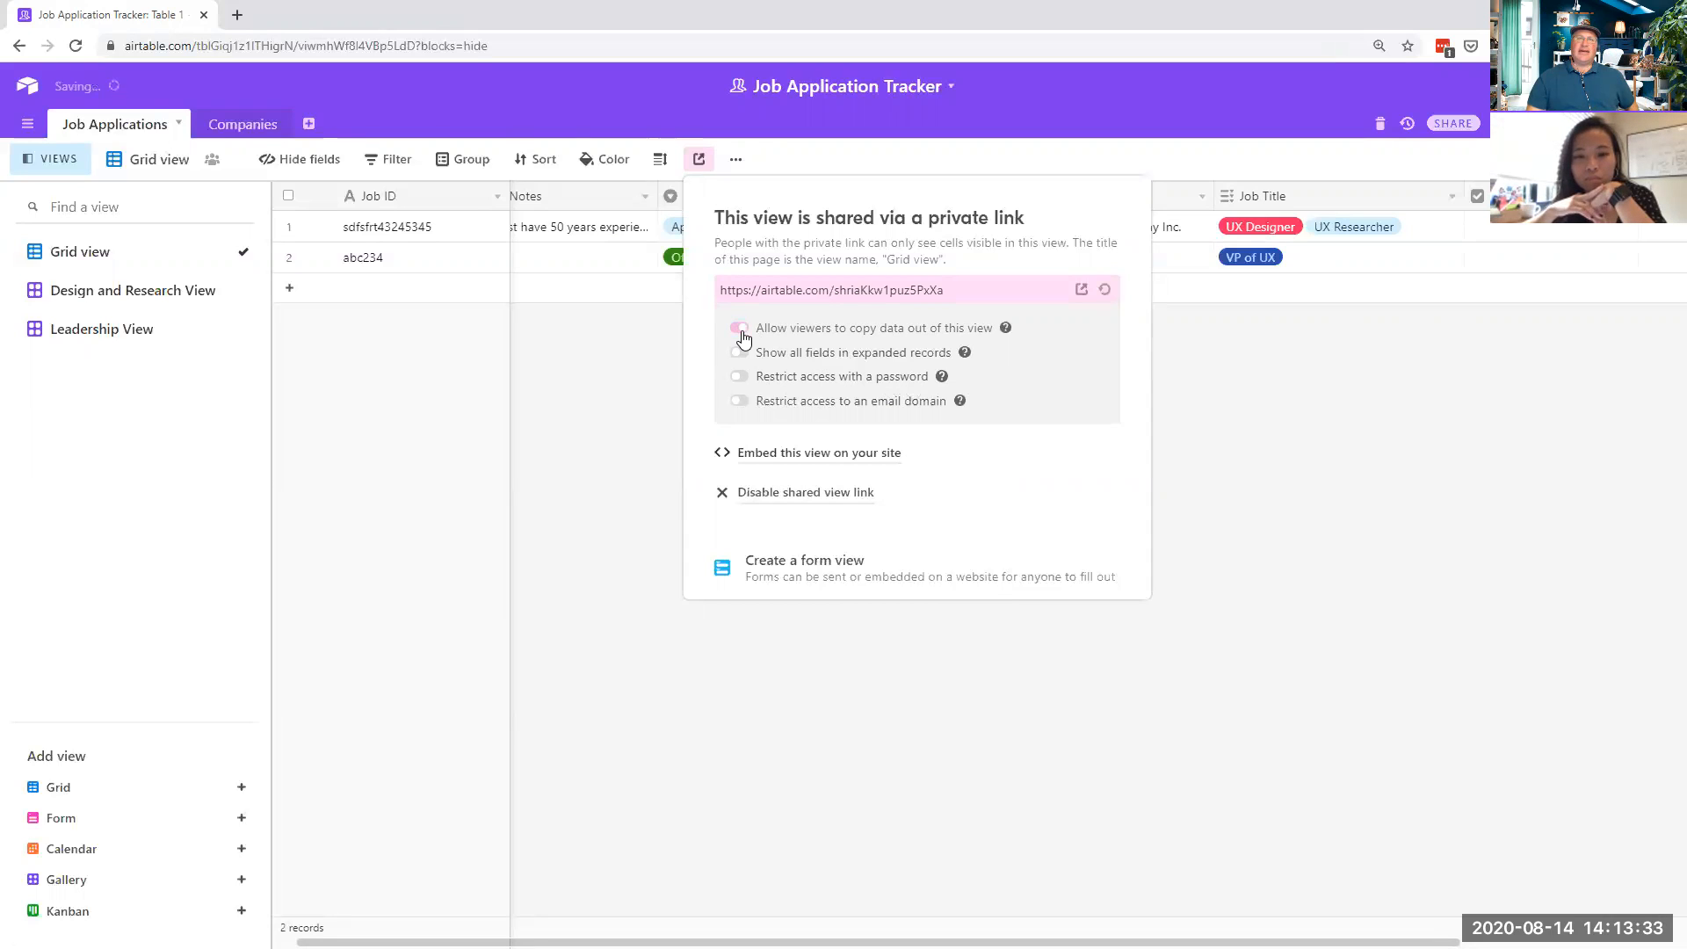
click(741, 330)
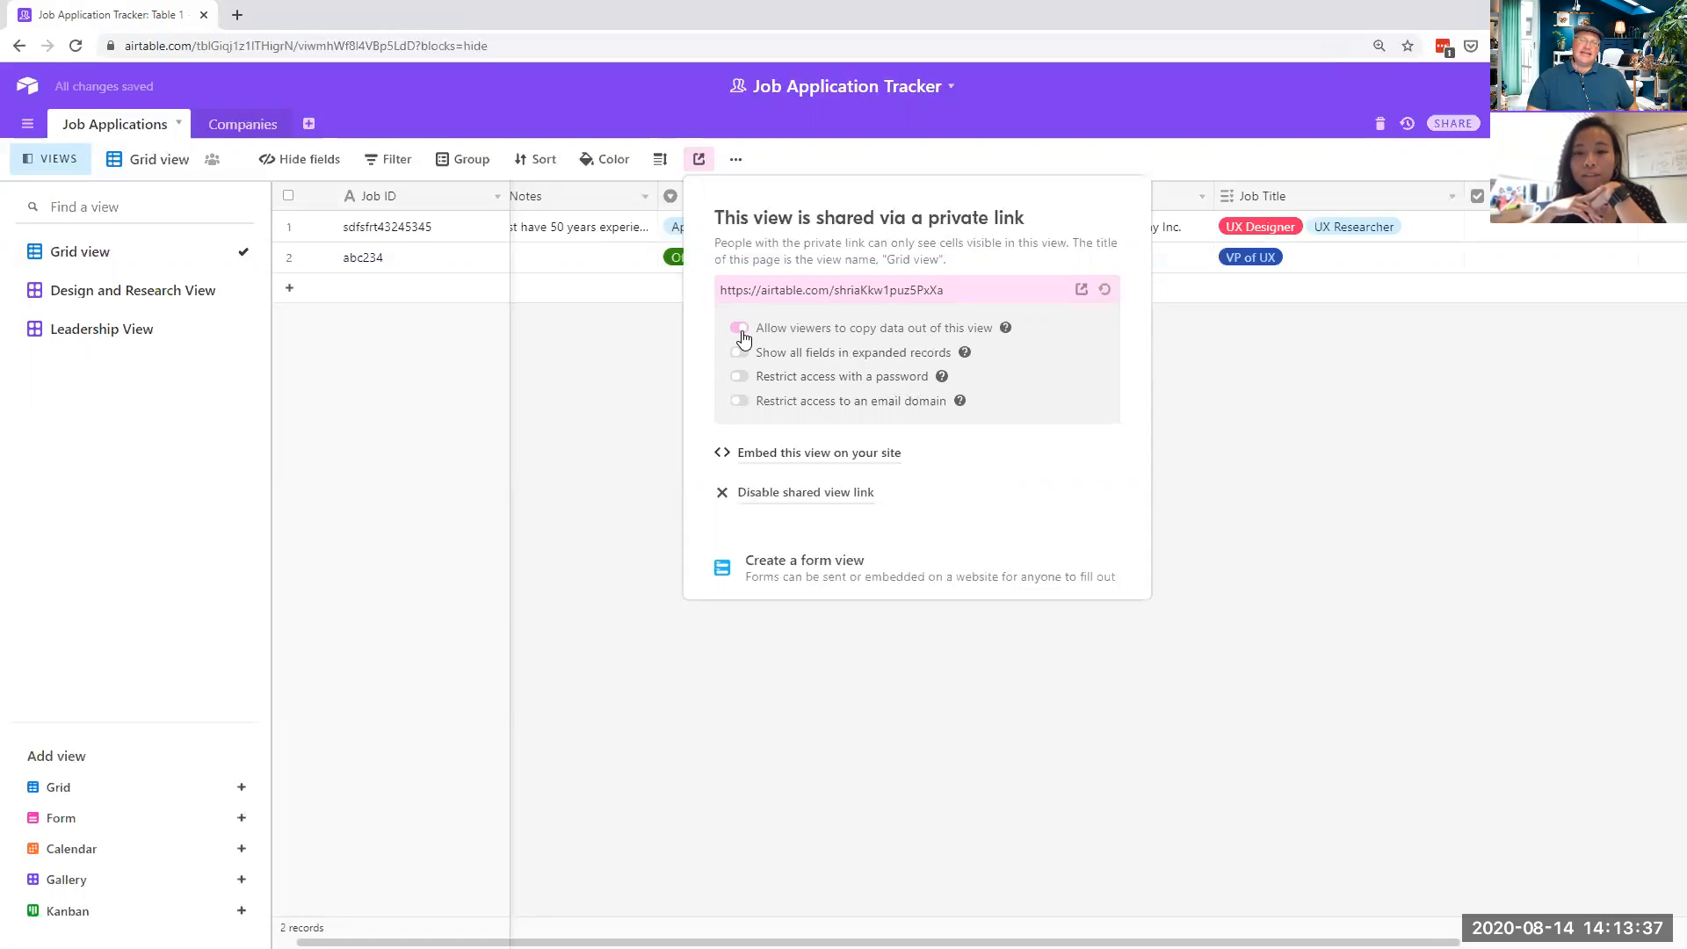
click(743, 334)
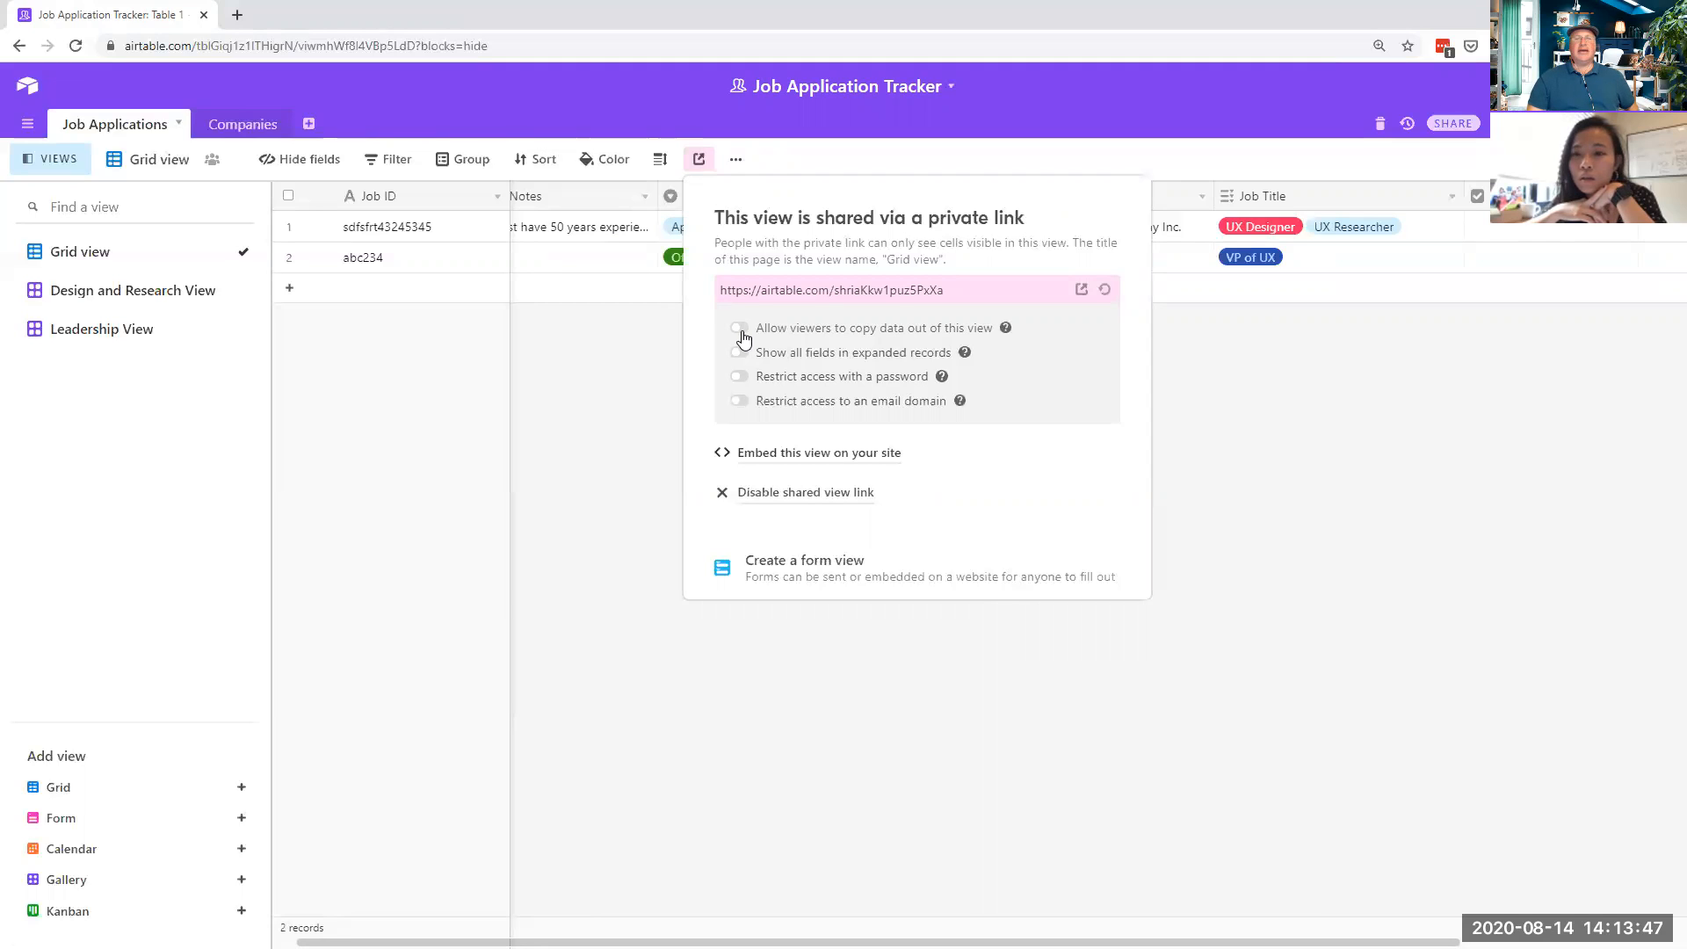
click(742, 333)
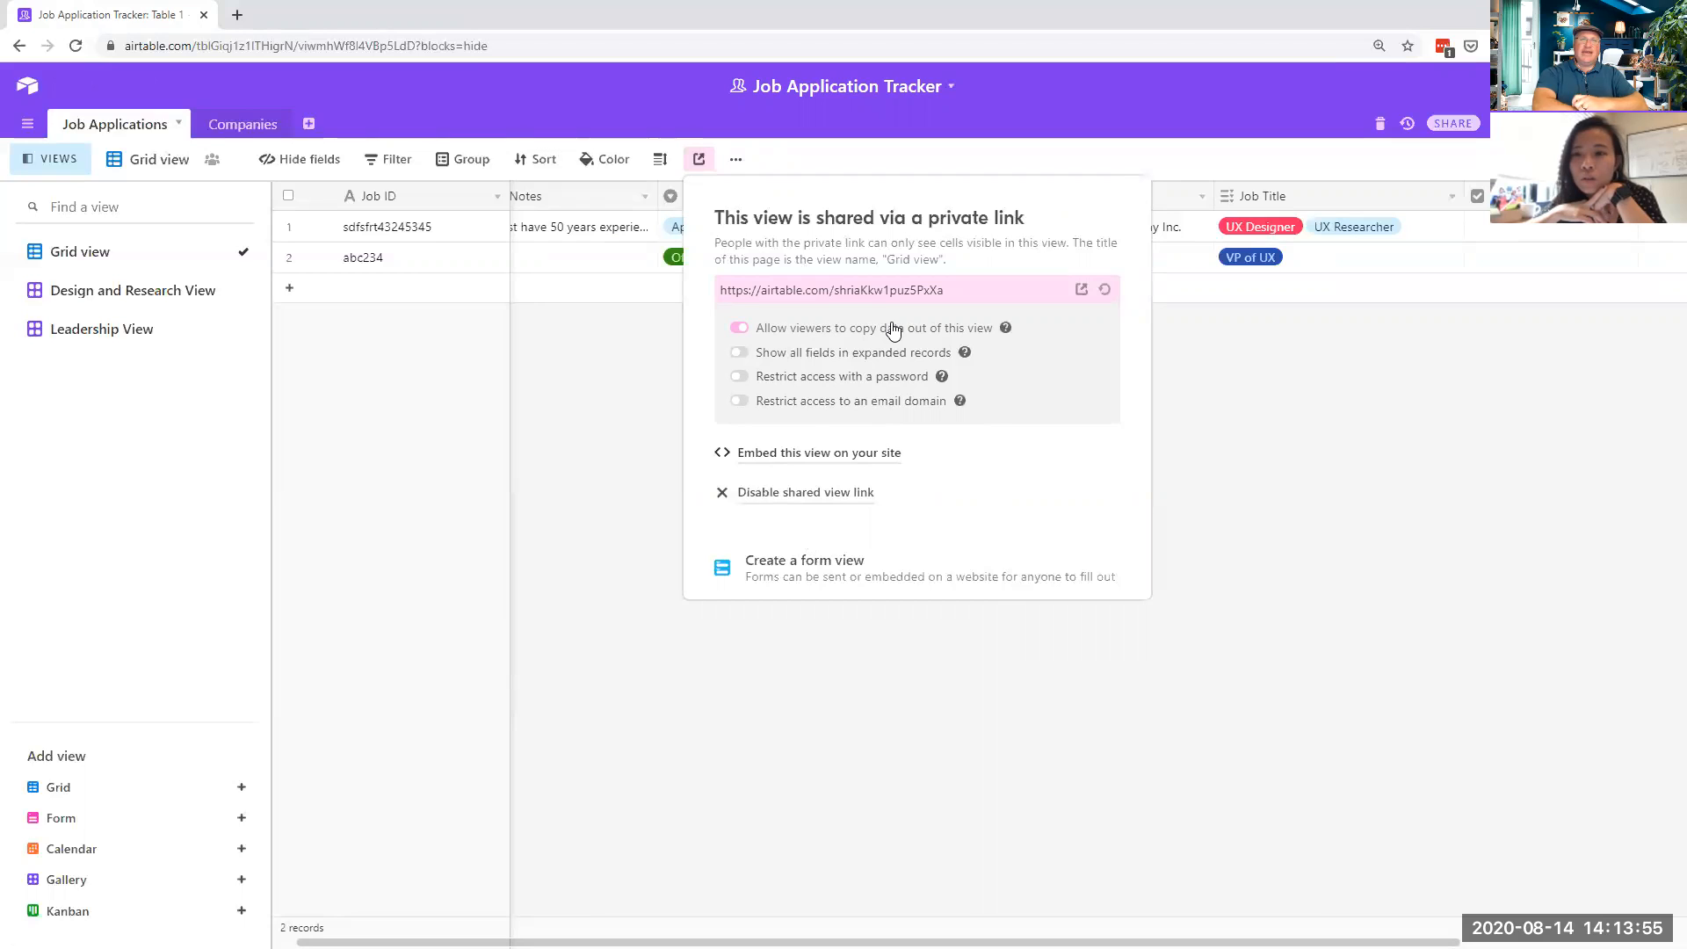
click(1176, 375)
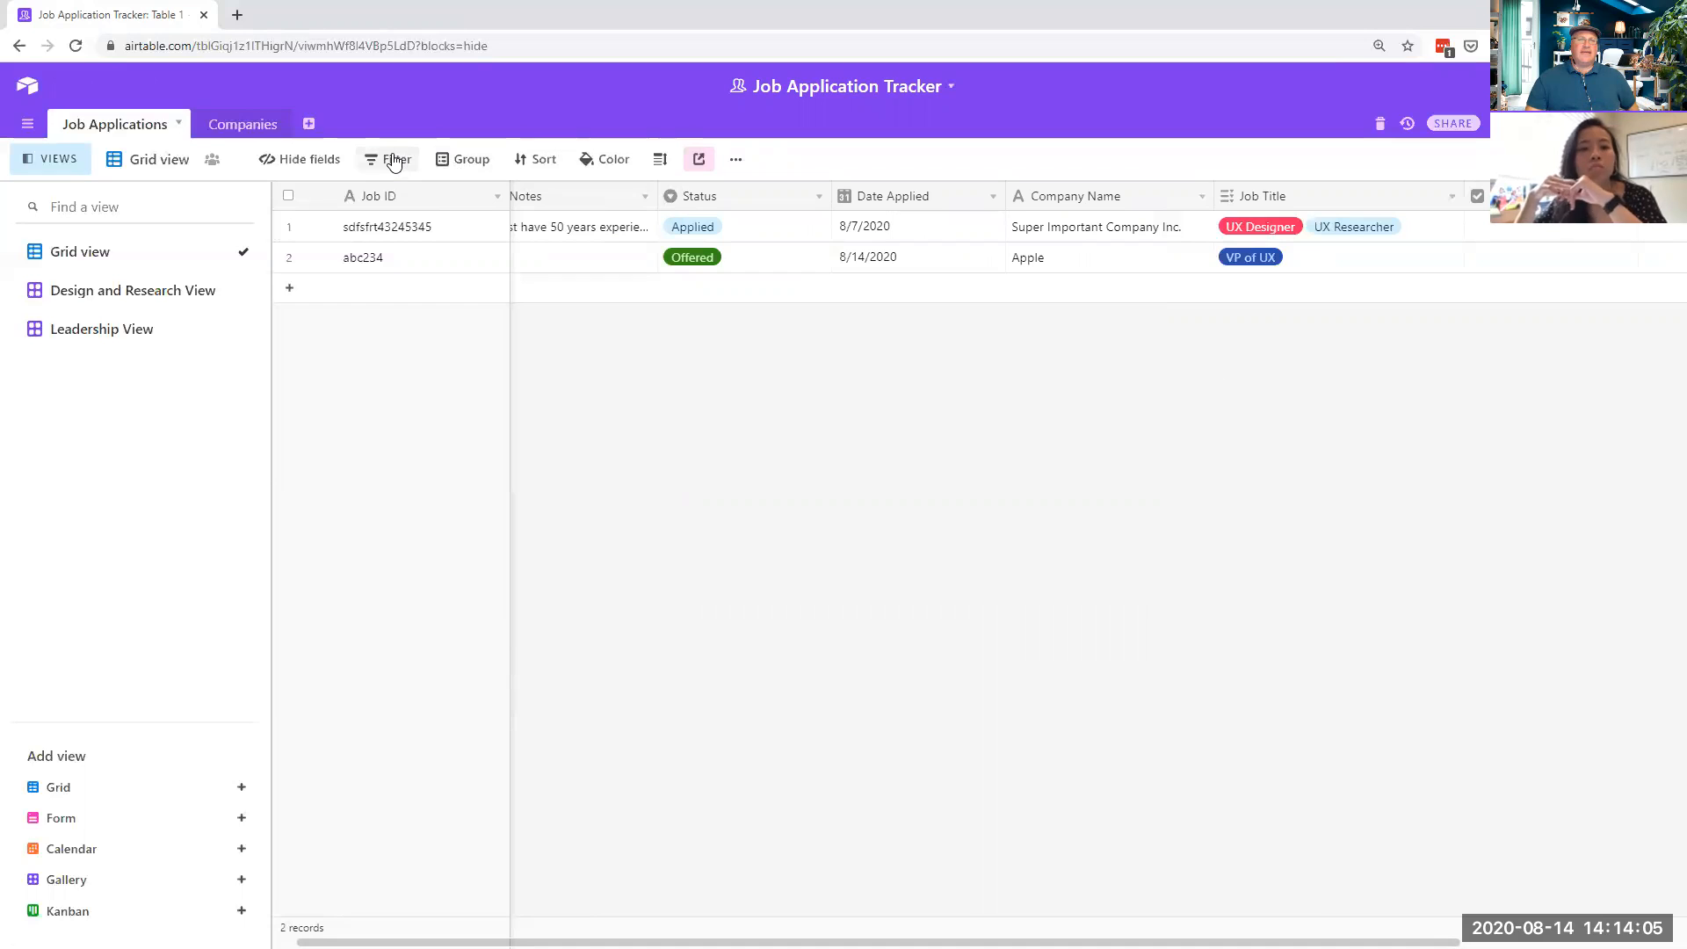
- Sort the grid by Date Applied (1→9), then by Company Name (A→Z)
click(545, 163)
click(613, 242)
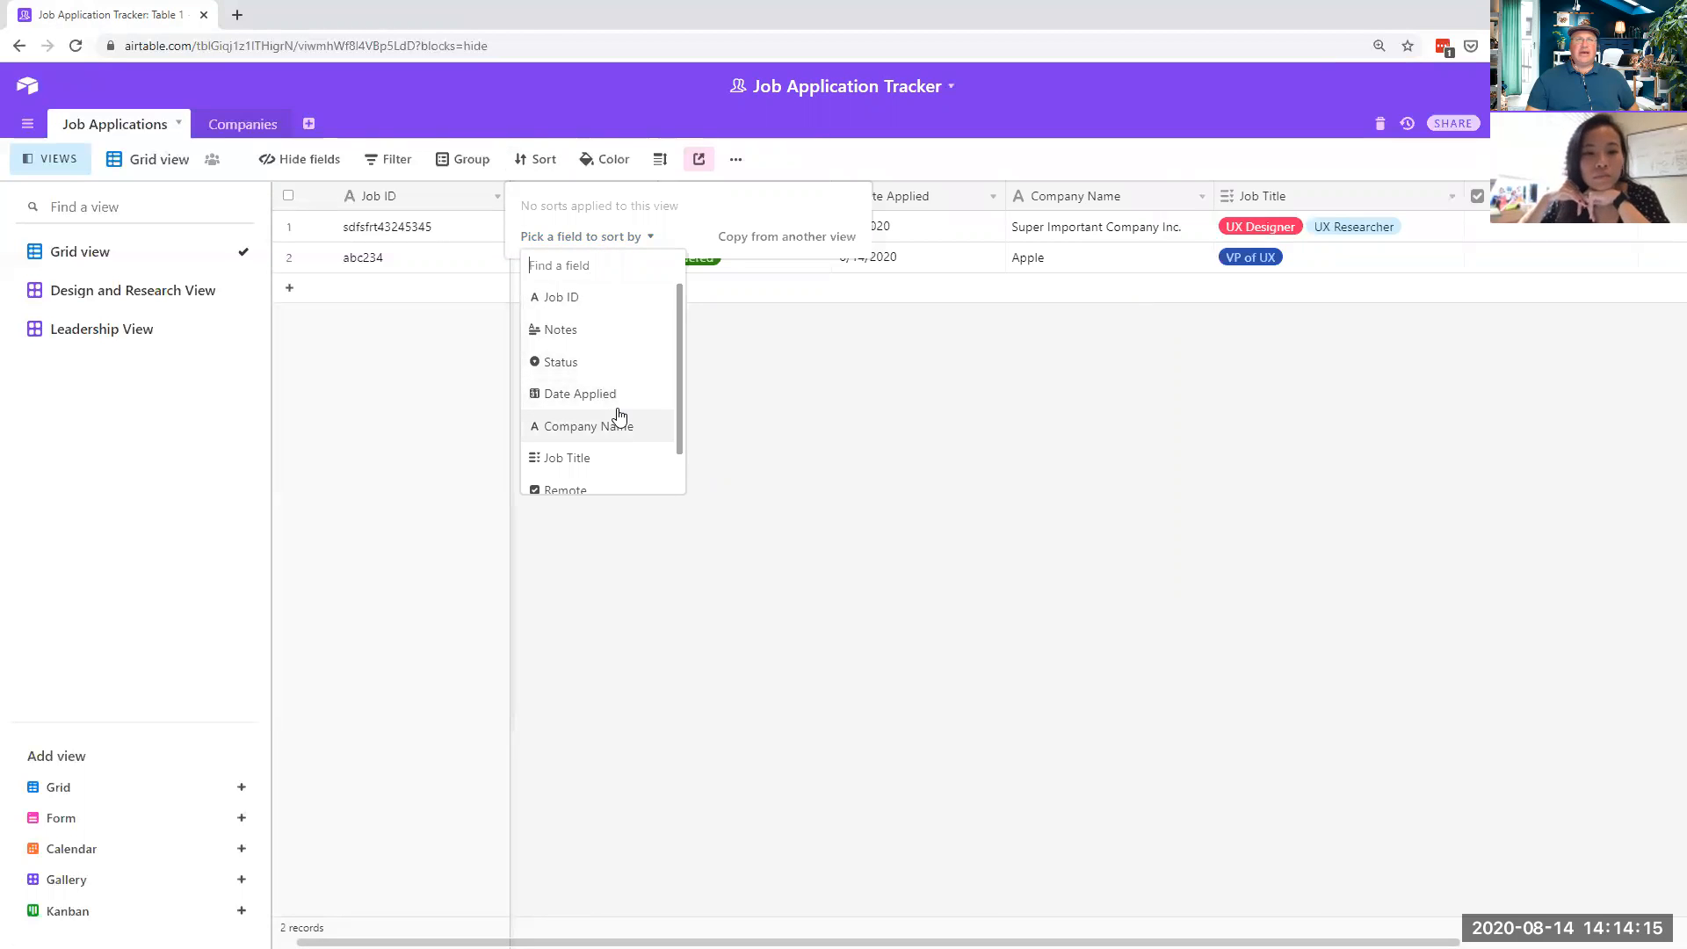
scroll(591, 444, down, 1)
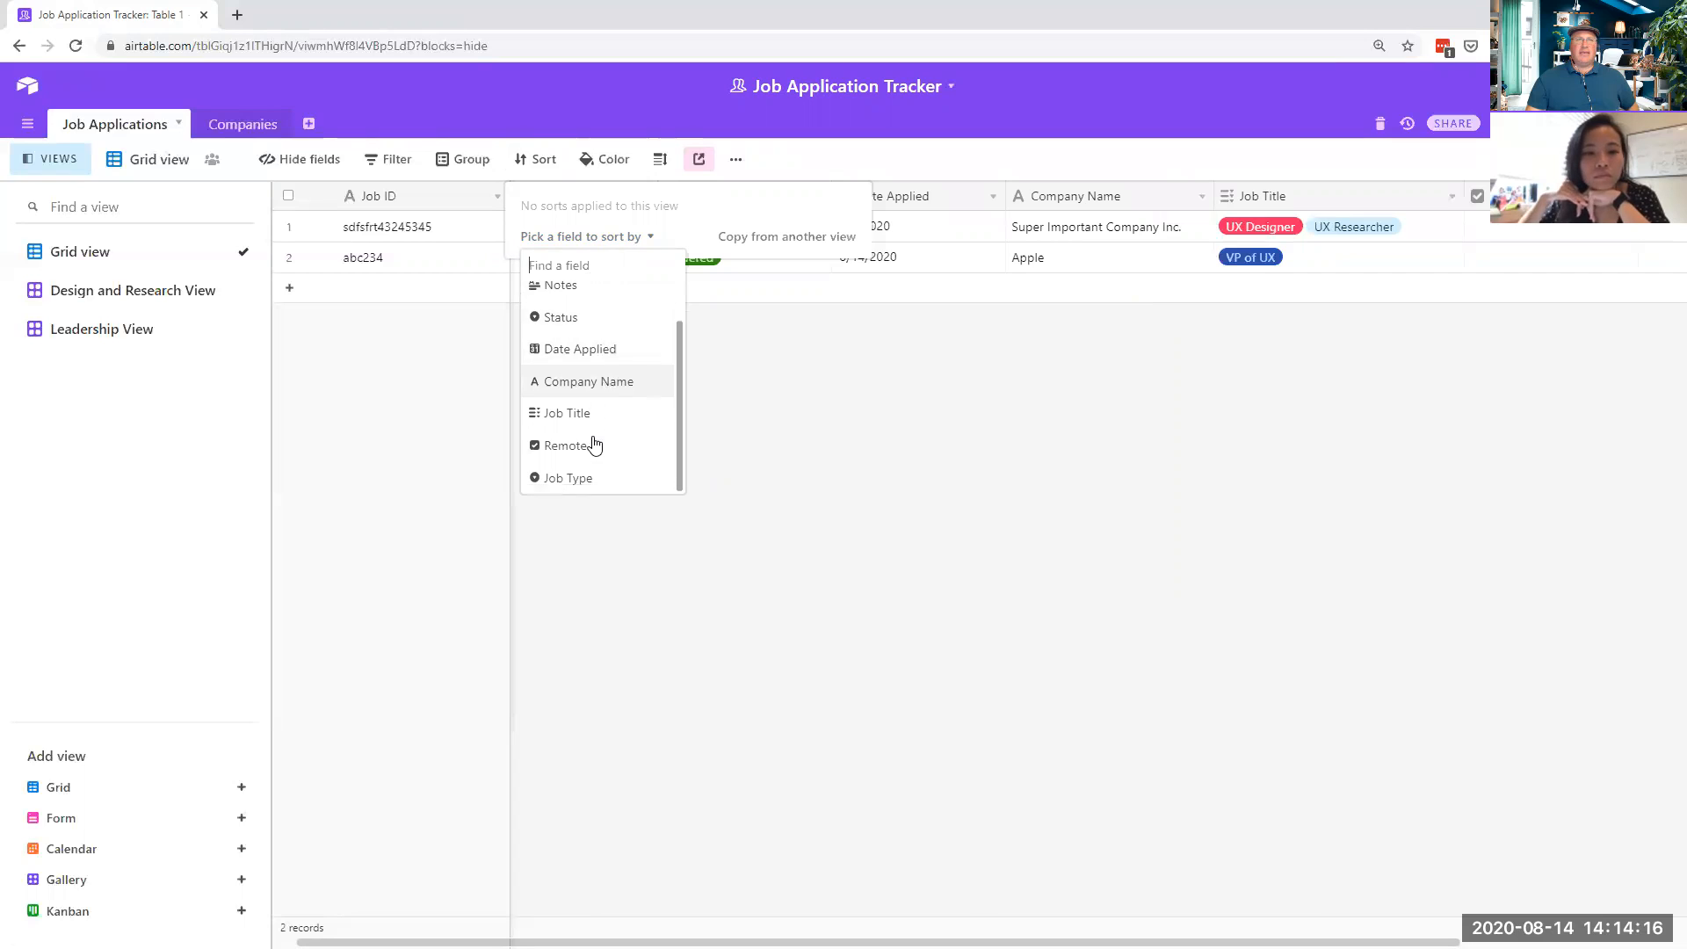
click(601, 352)
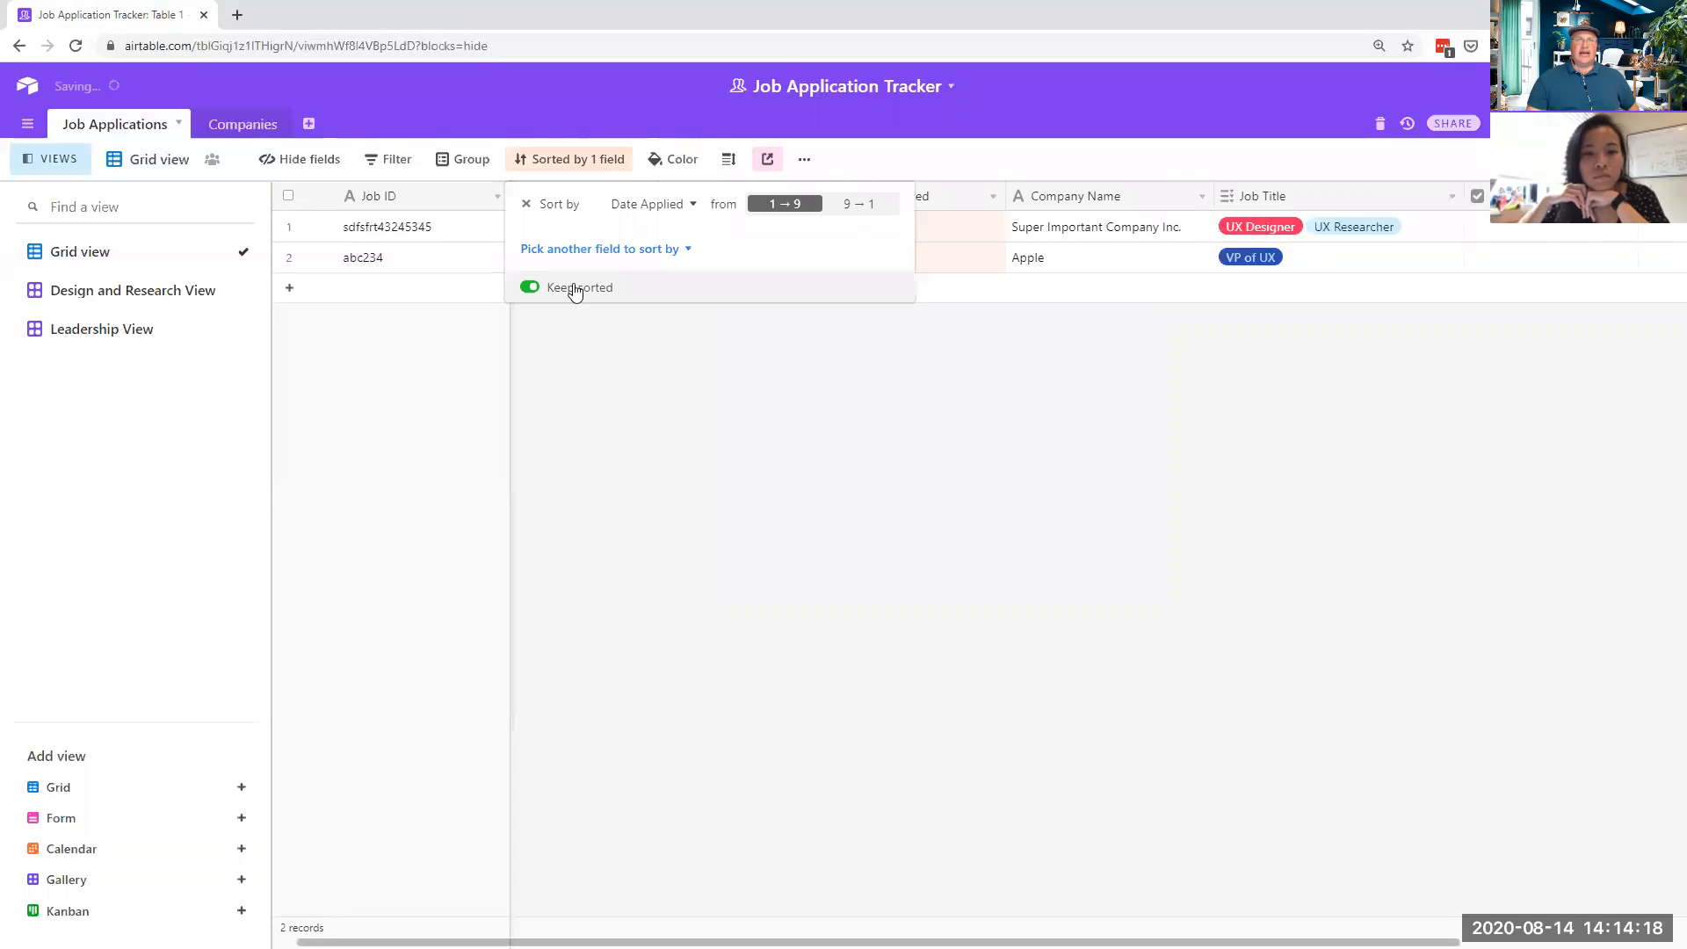
click(612, 253)
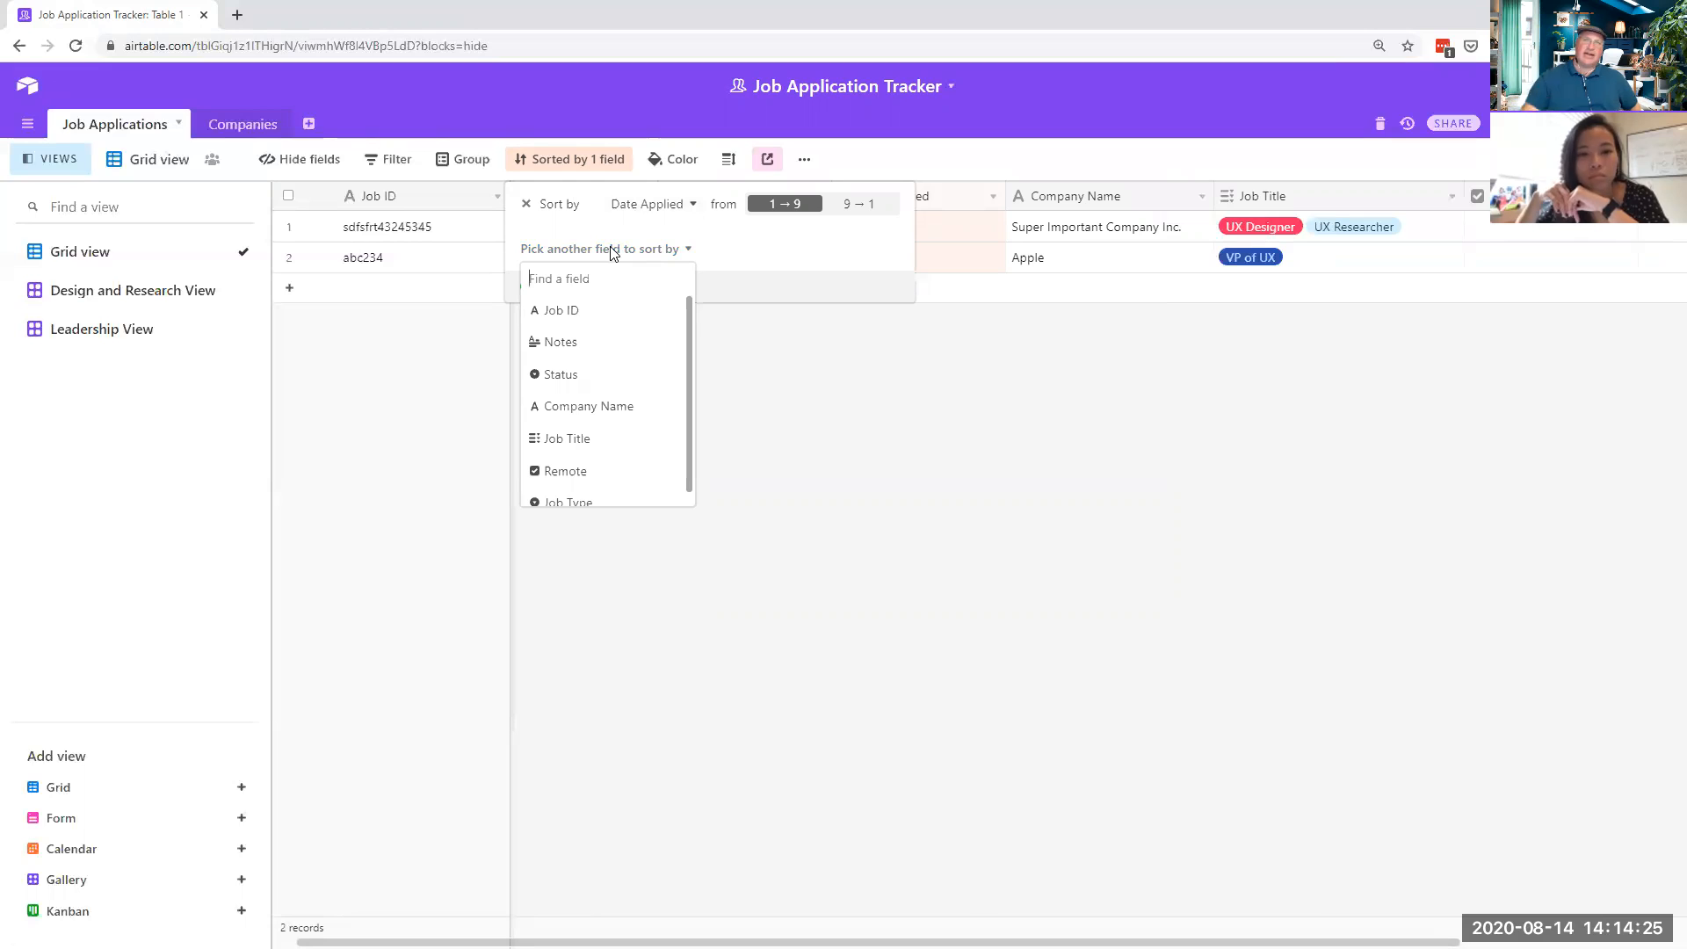
click(625, 406)
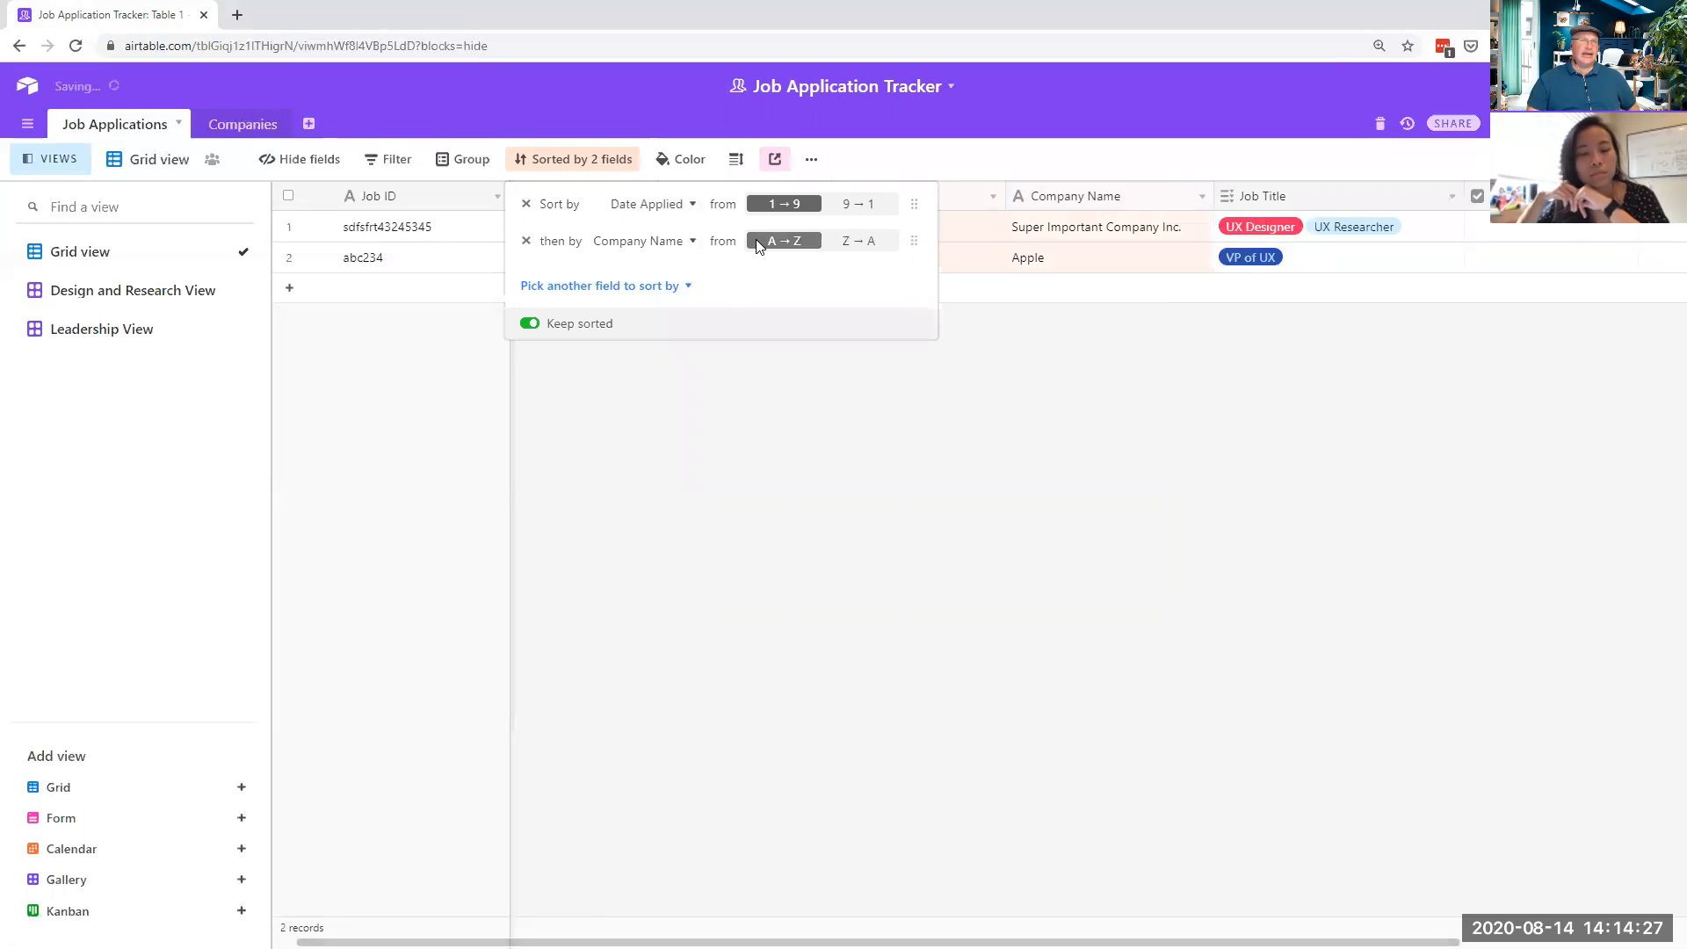
click(827, 420)
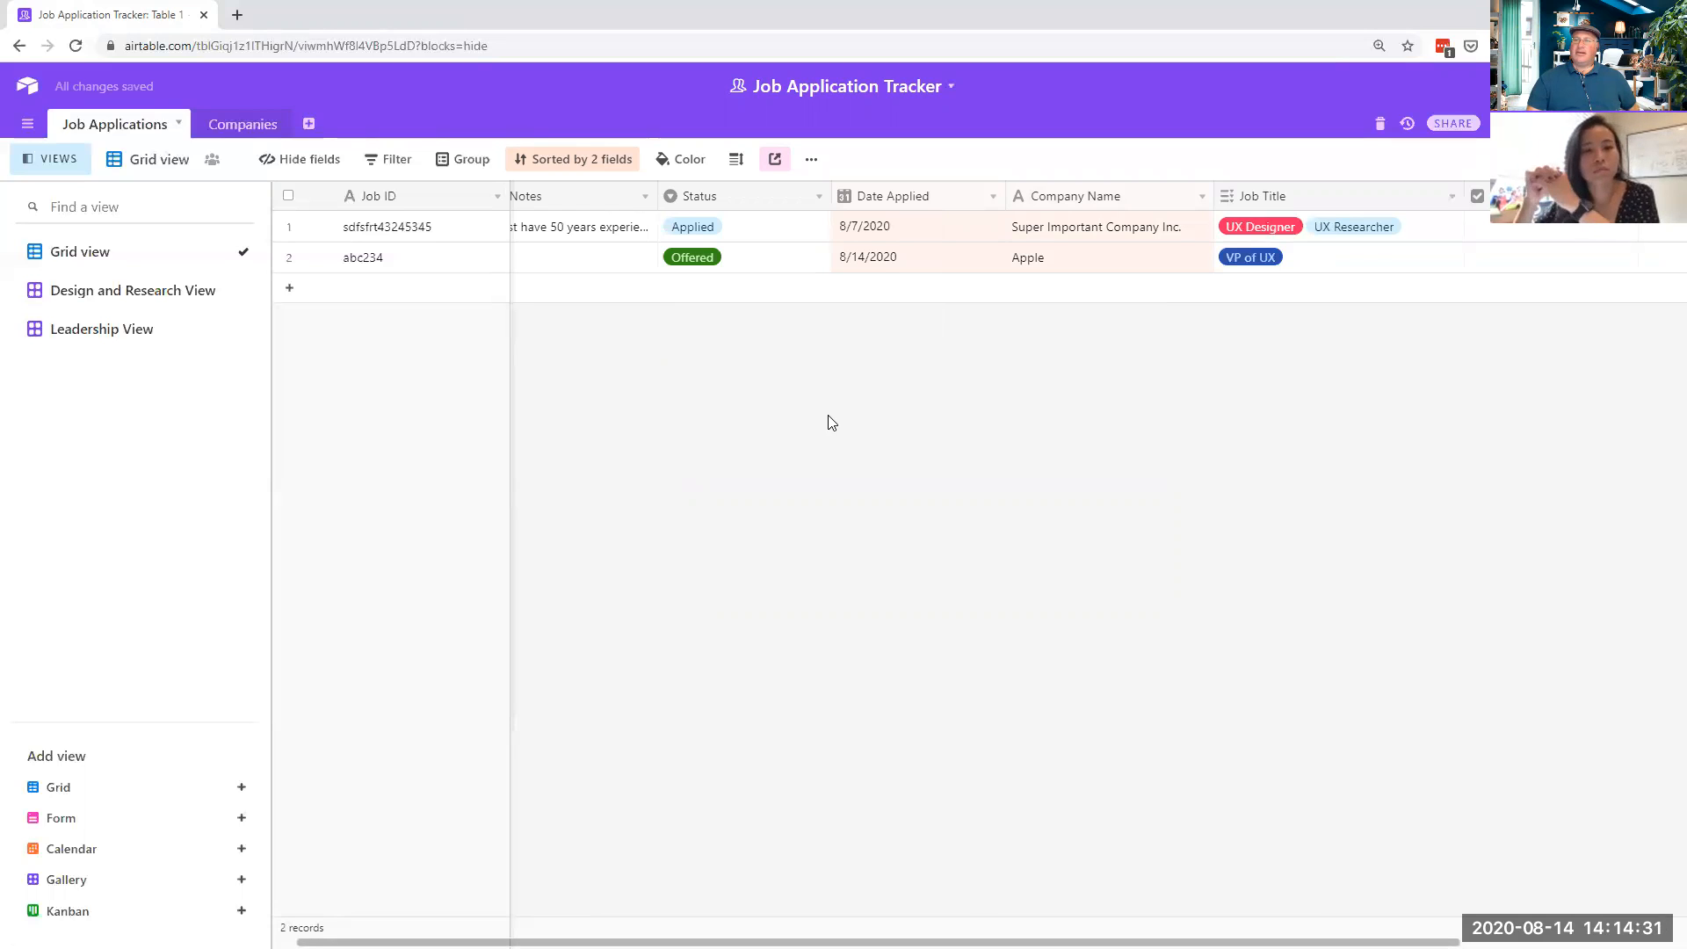
click(686, 163)
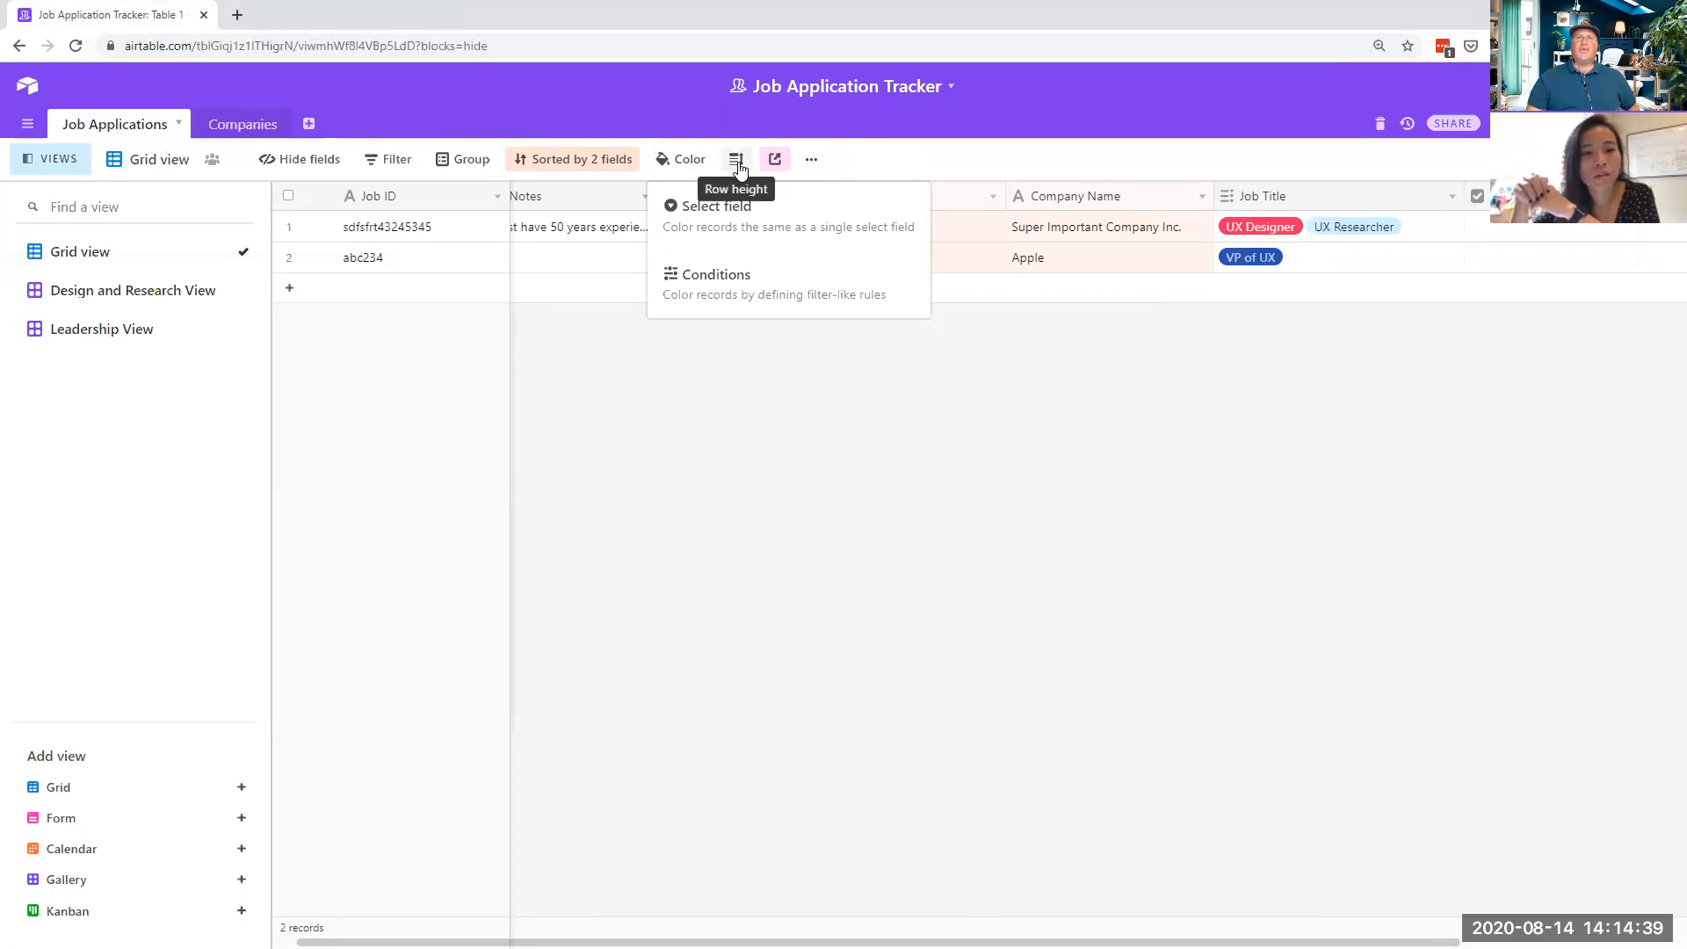
click(812, 162)
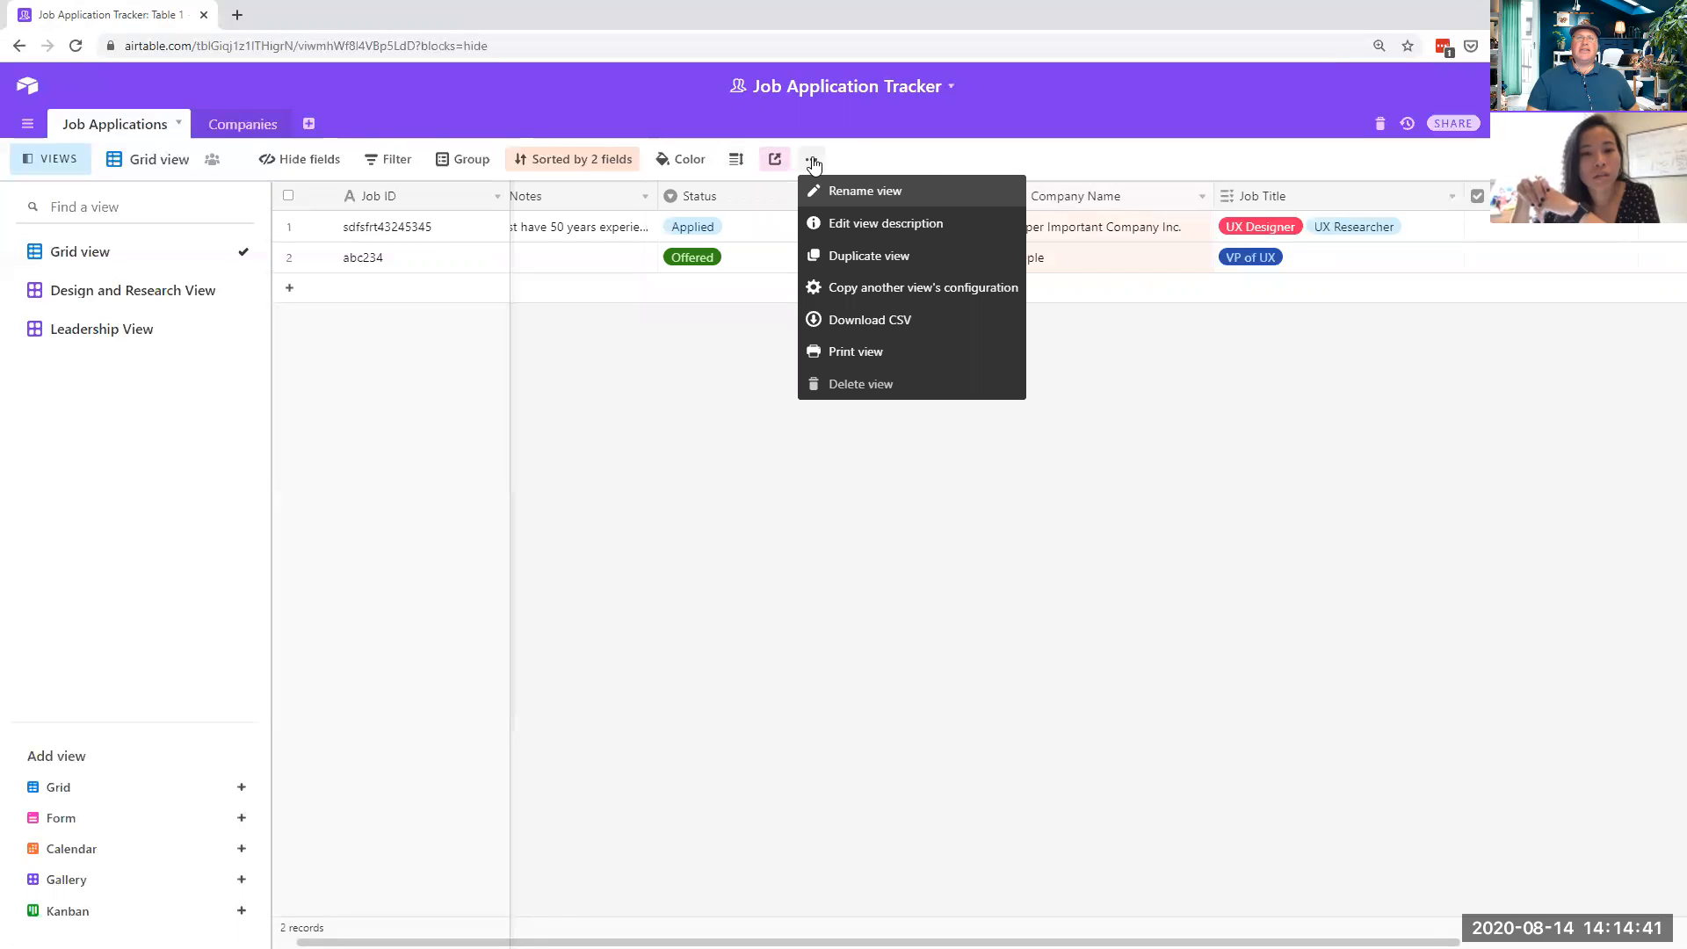
click(1164, 180)
click(1200, 196)
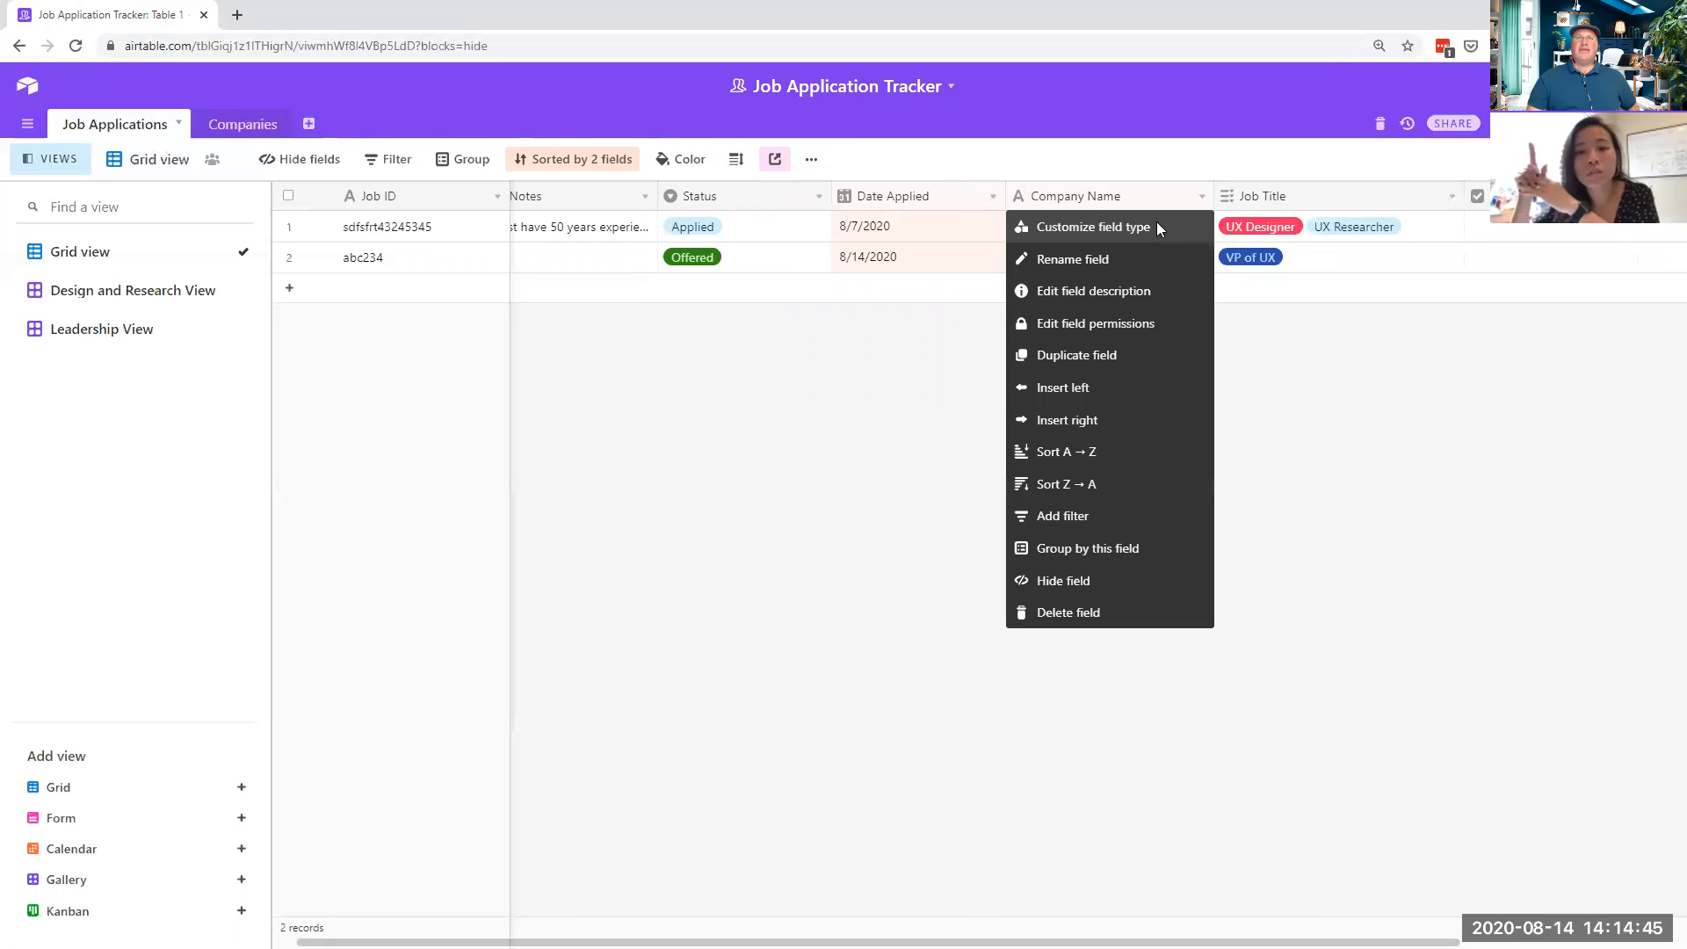
click(1174, 227)
click(1152, 288)
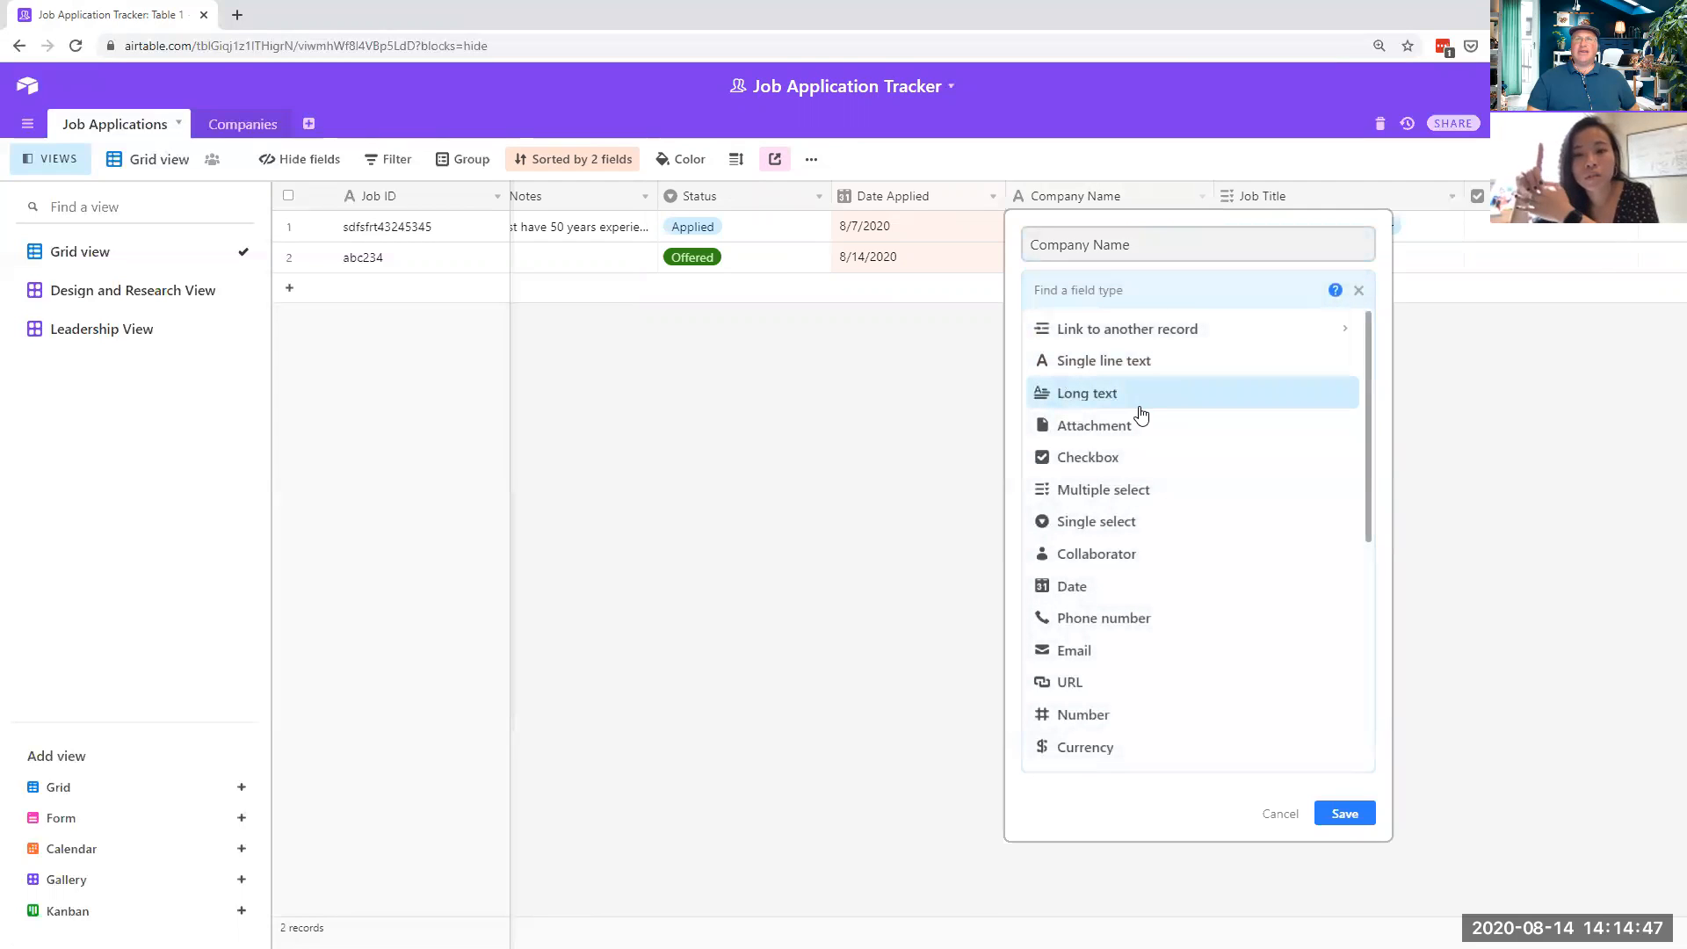
scroll(1136, 615, down, 1)
scroll(1134, 615, down, 2)
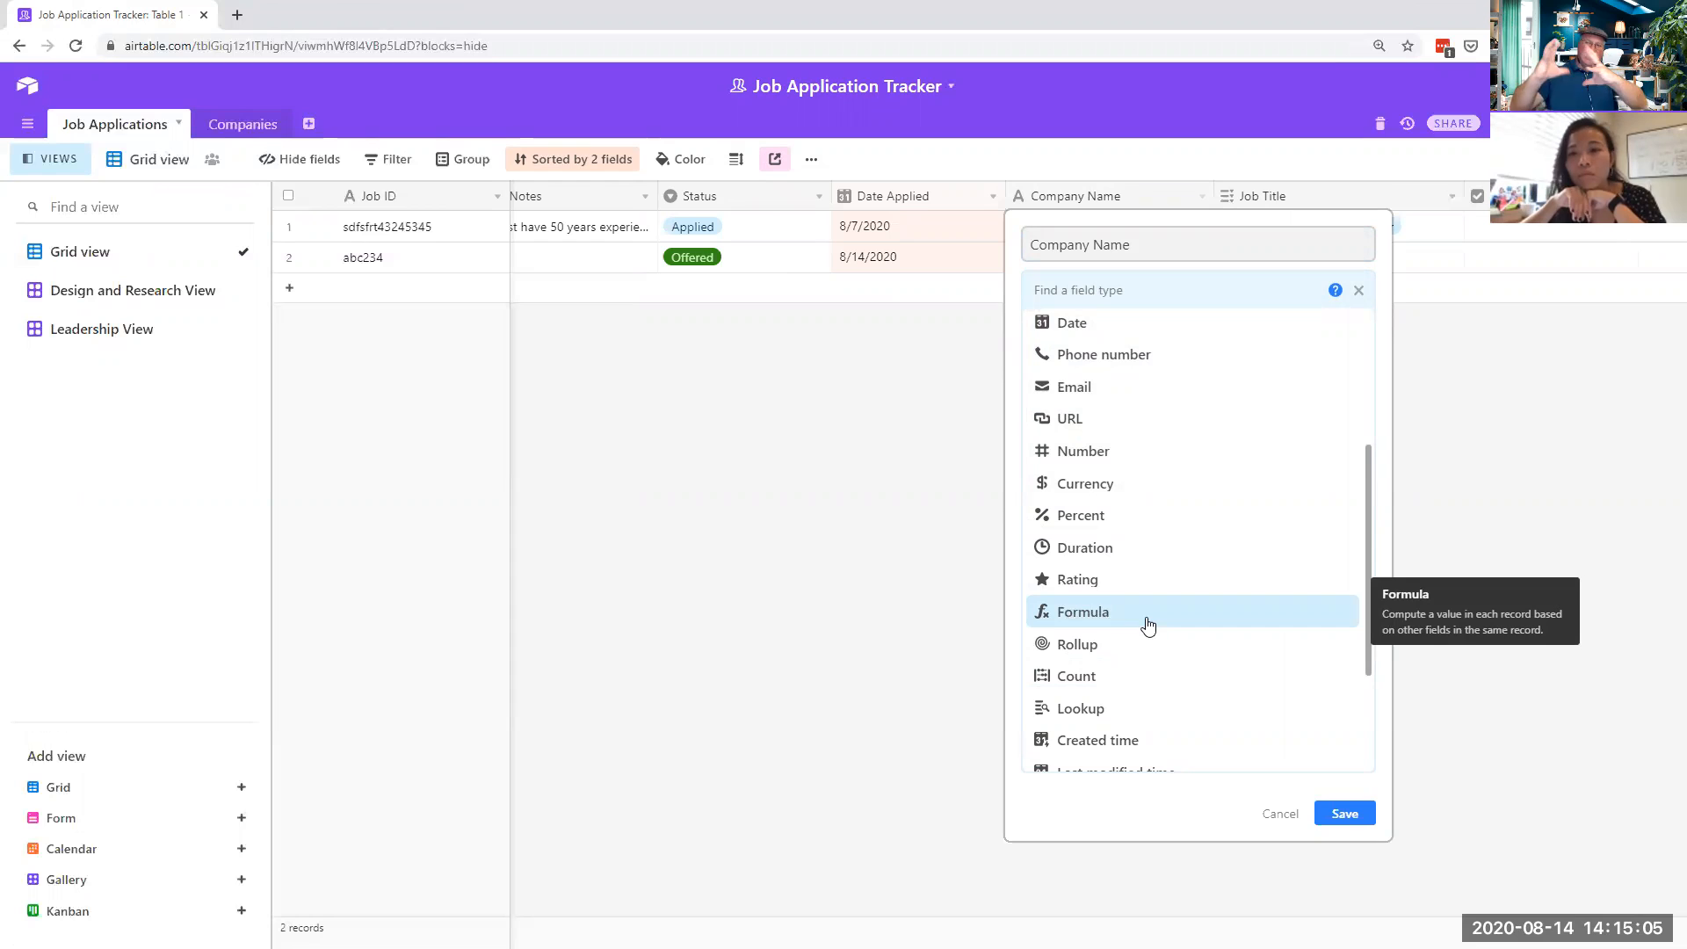
scroll(1147, 625, down, 3)
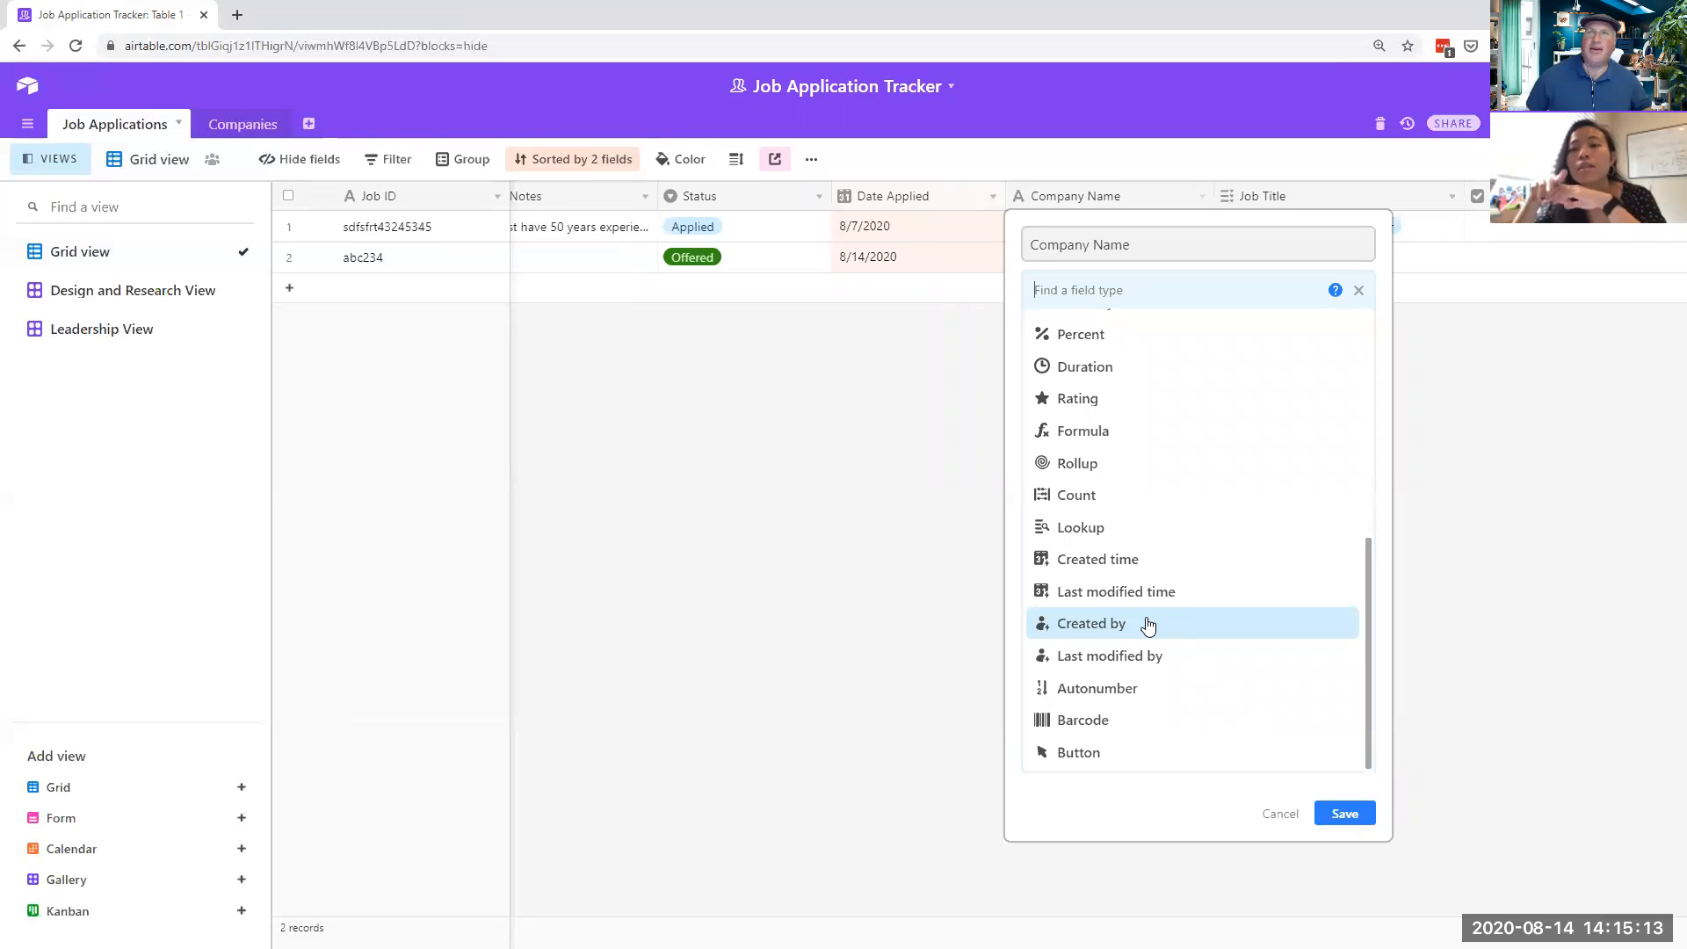
click(865, 556)
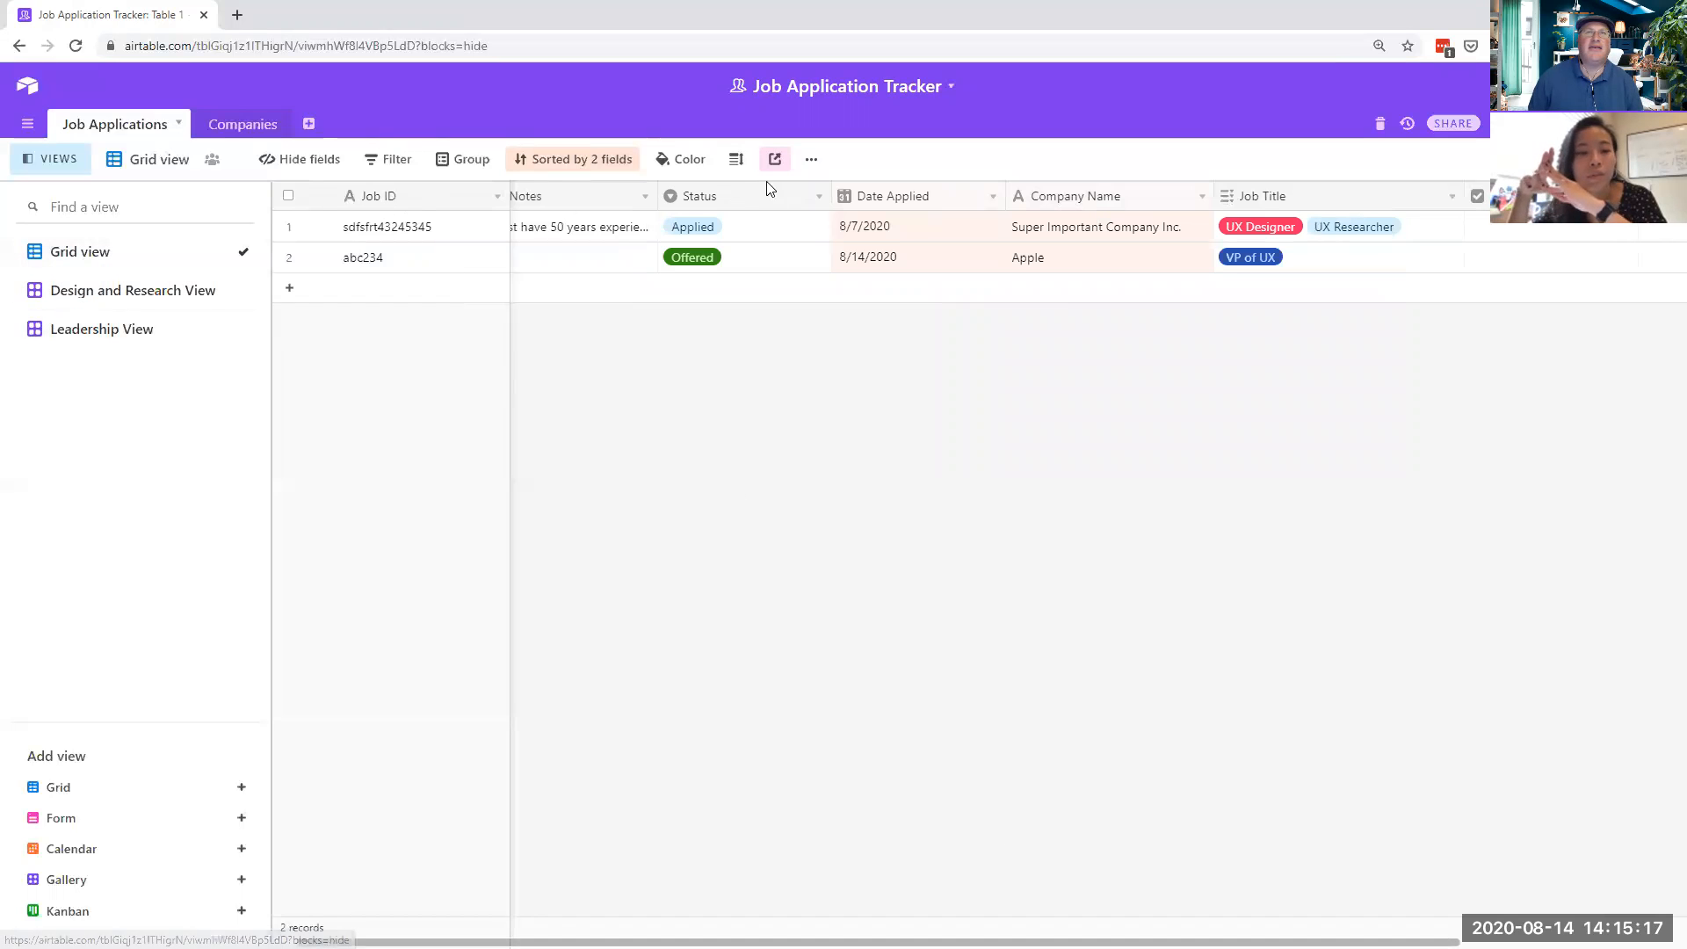
- Download the Grid view as CSV, review it in Excel, then close Excel
click(811, 161)
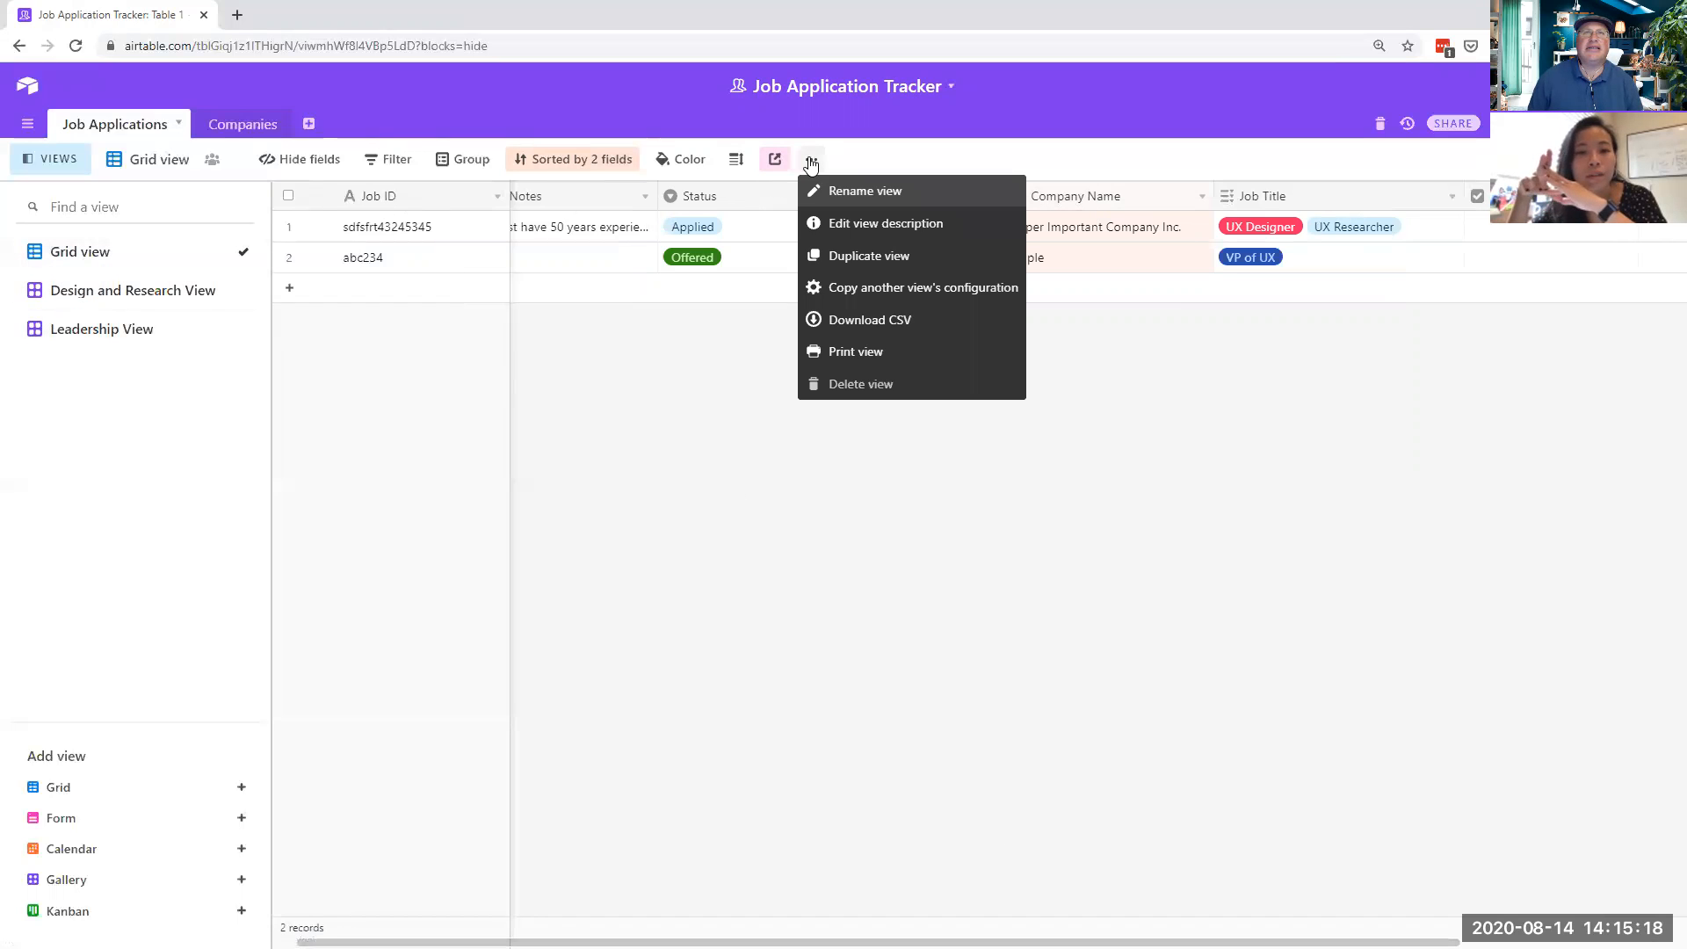
click(901, 320)
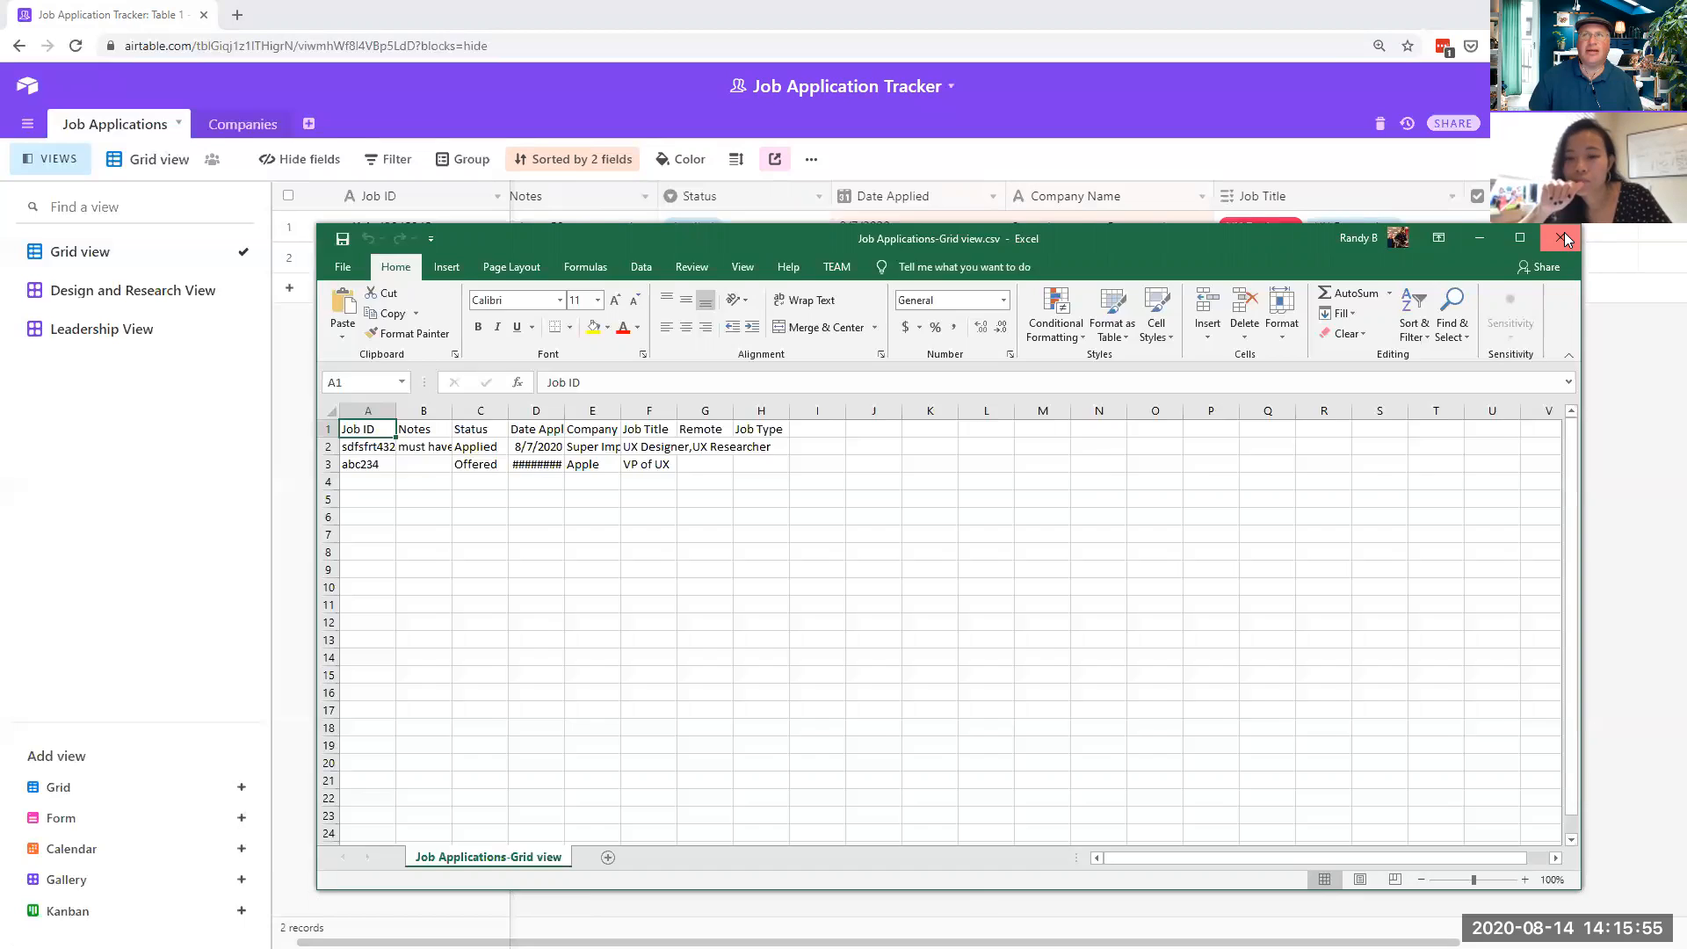
click(1565, 237)
click(812, 160)
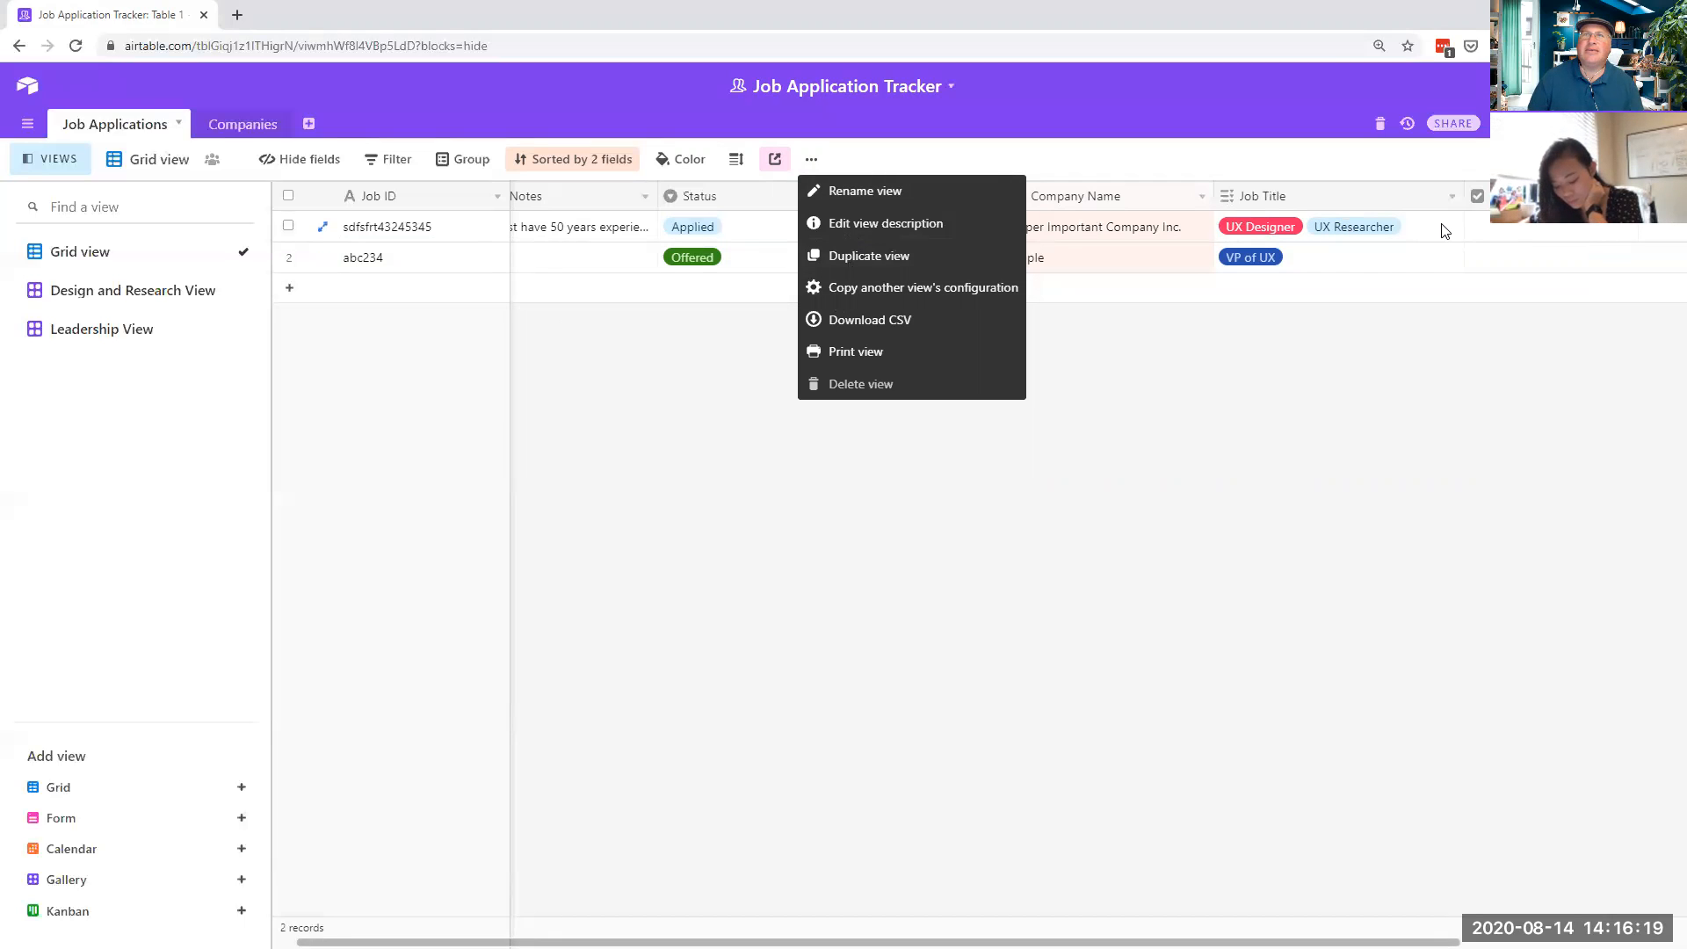
- Re-download the sorted Grid view as a CSV file
key(Escape)
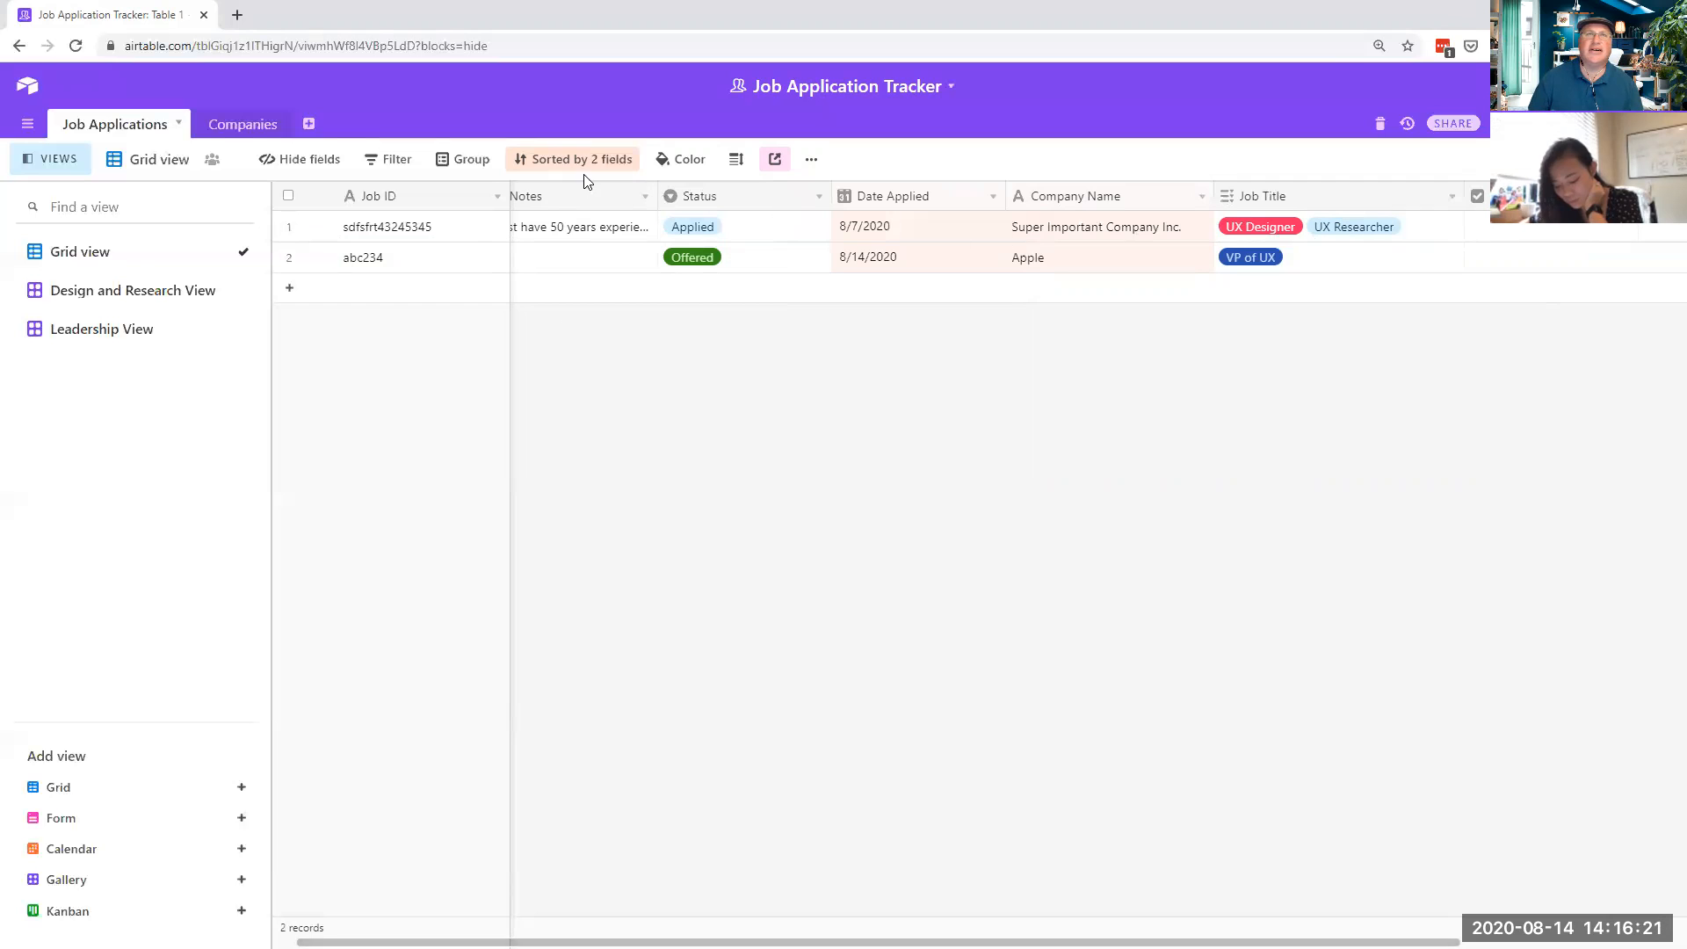
click(812, 161)
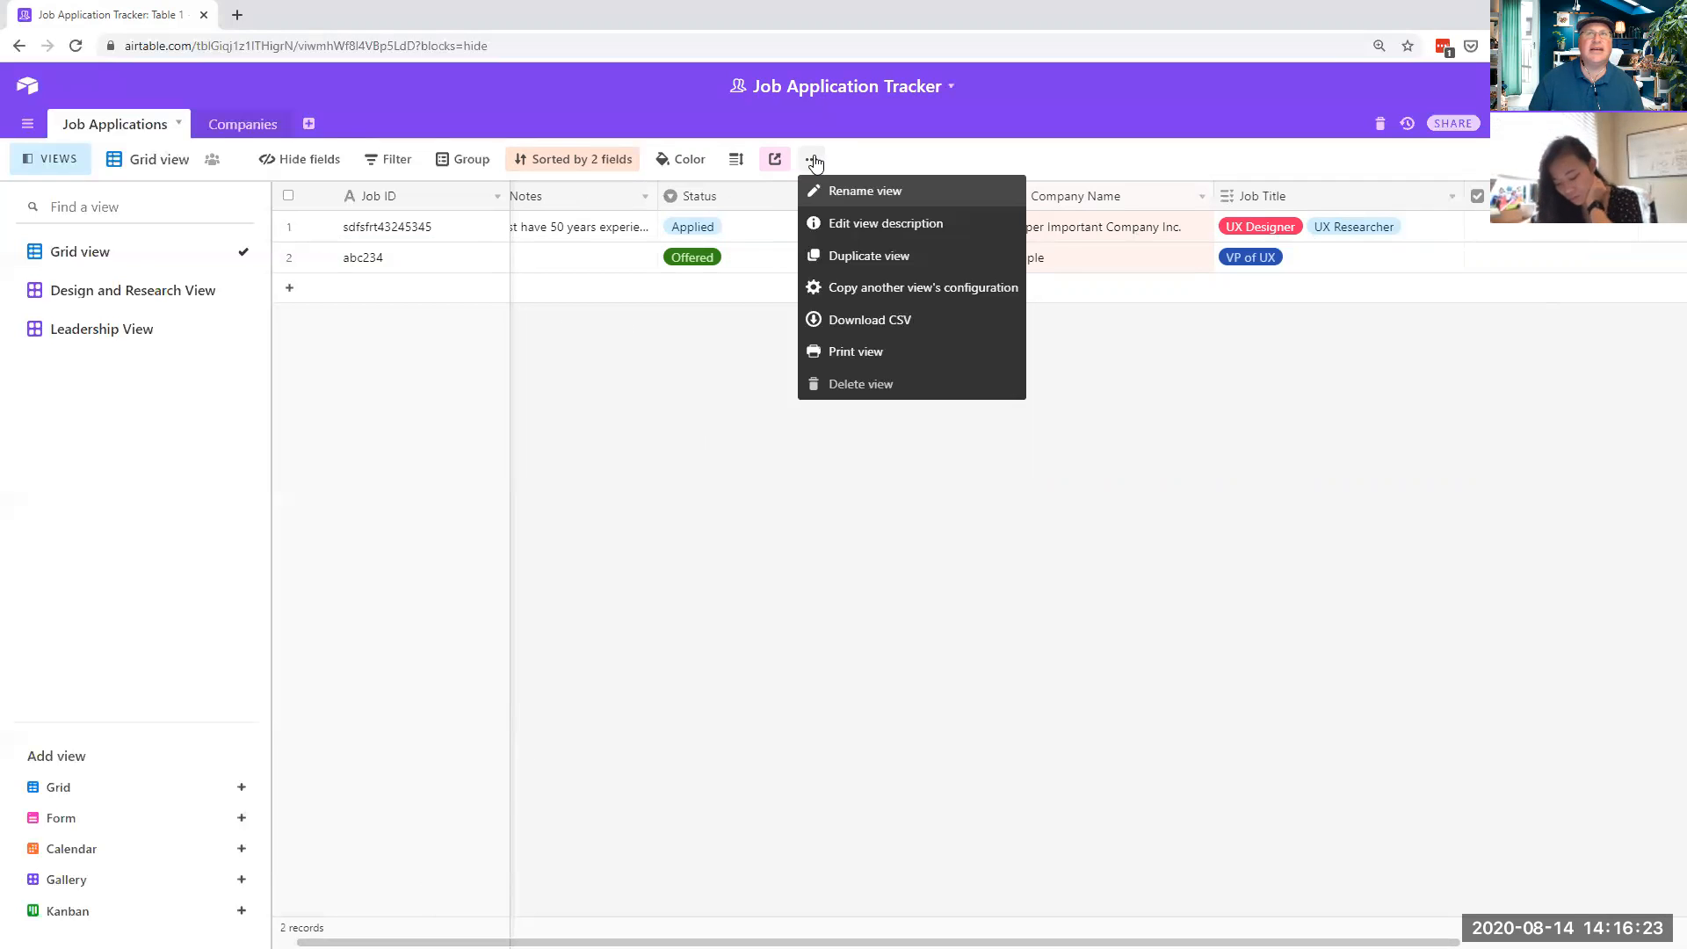
click(859, 318)
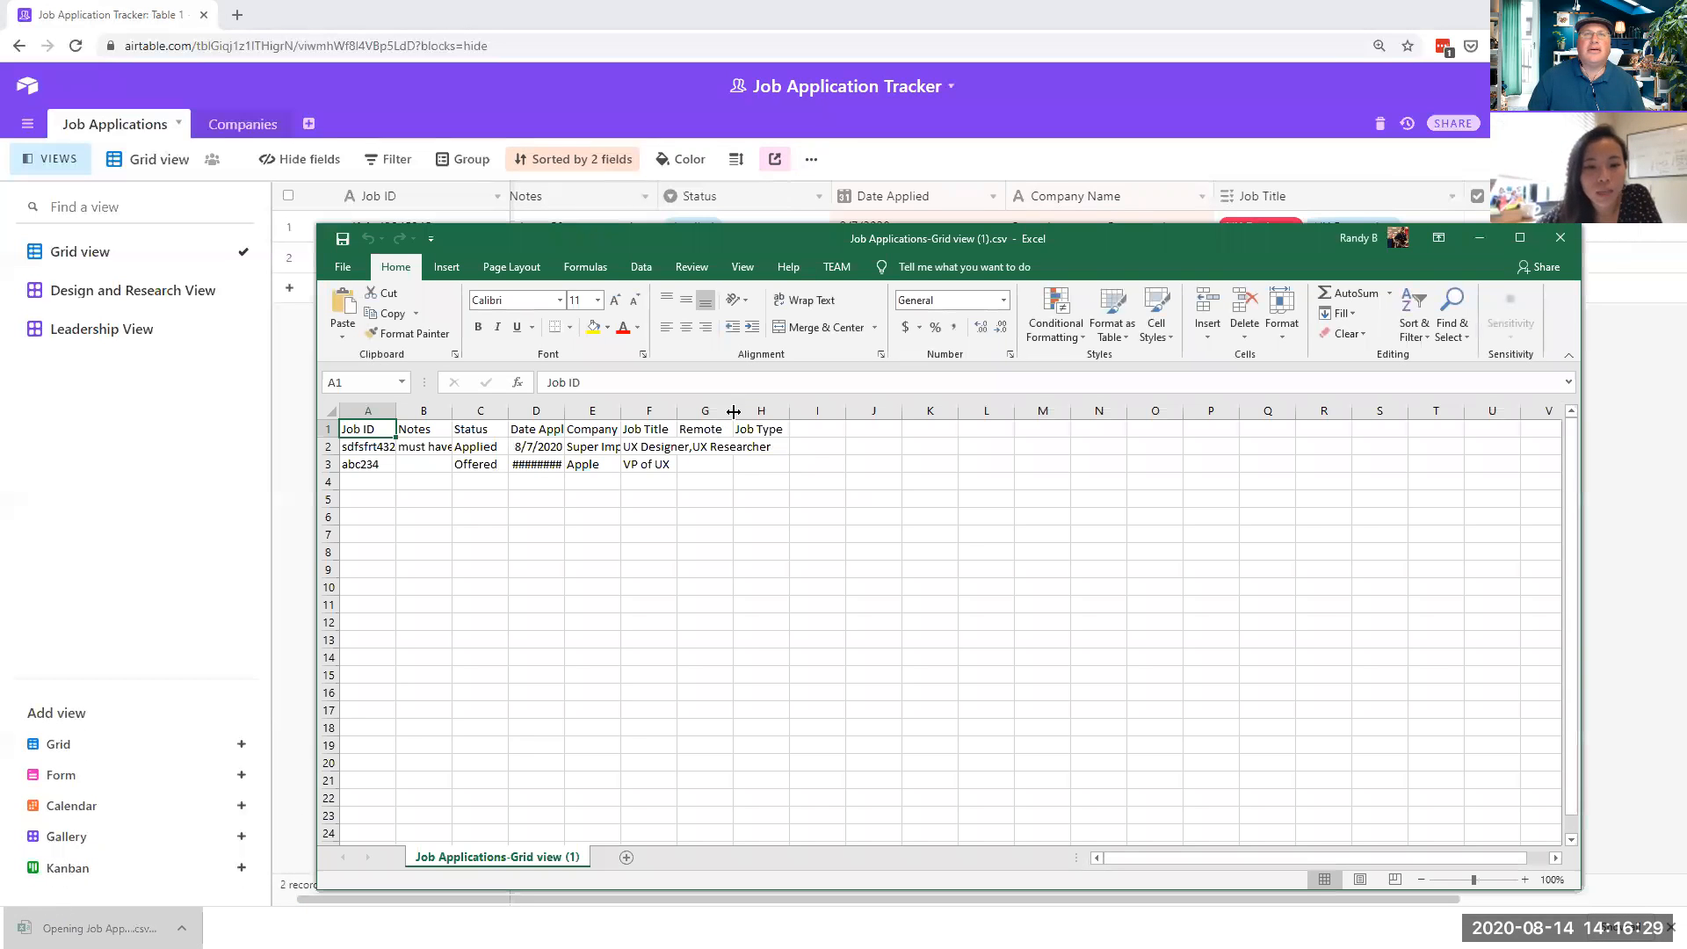
- Widen columns D, E, F and G so dates, company names and job titles show fully
drag(733, 411, 959, 412)
drag(678, 411, 840, 426)
click(742, 445)
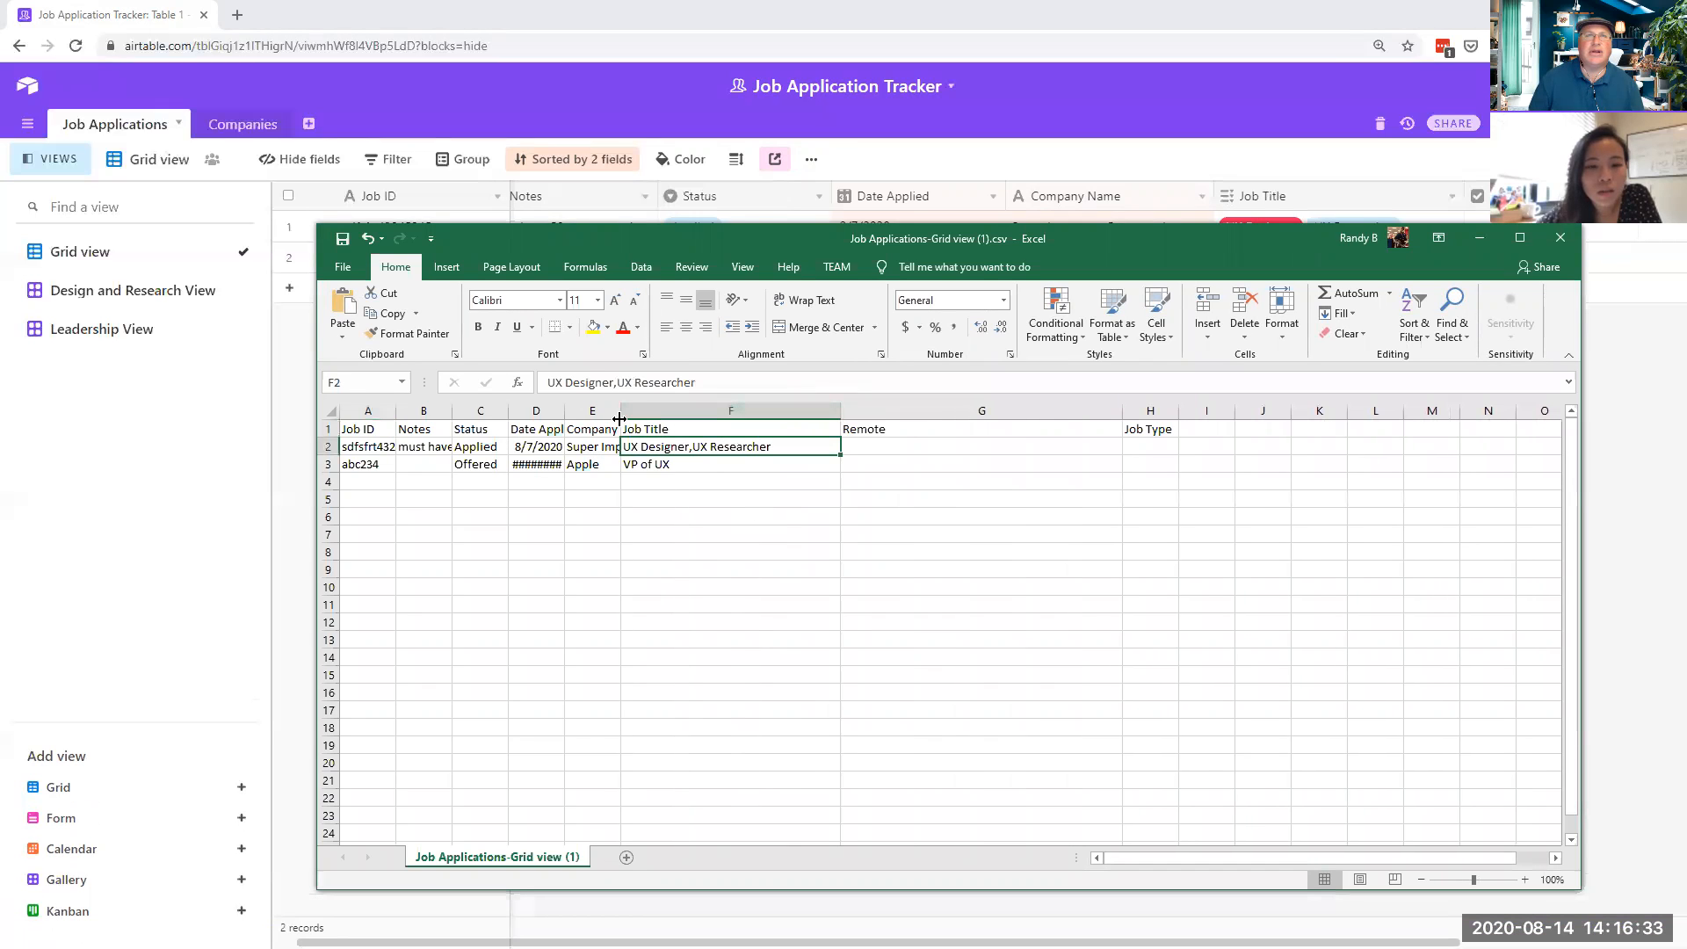
drag(624, 410, 679, 411)
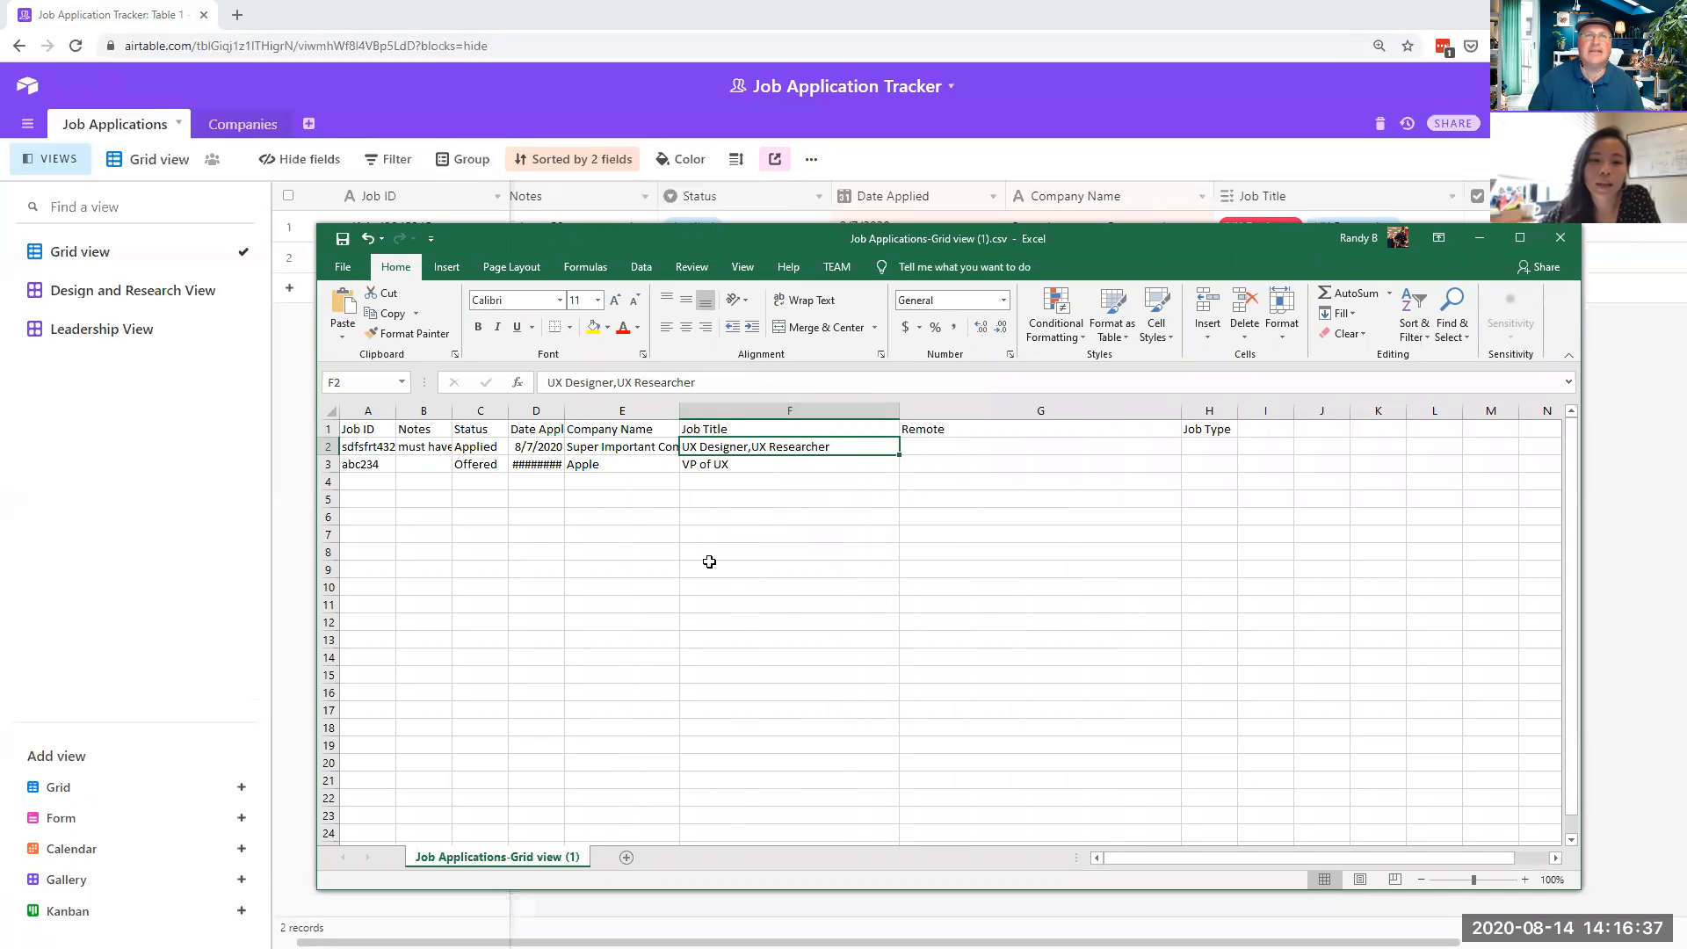
click(746, 547)
drag(565, 410, 713, 430)
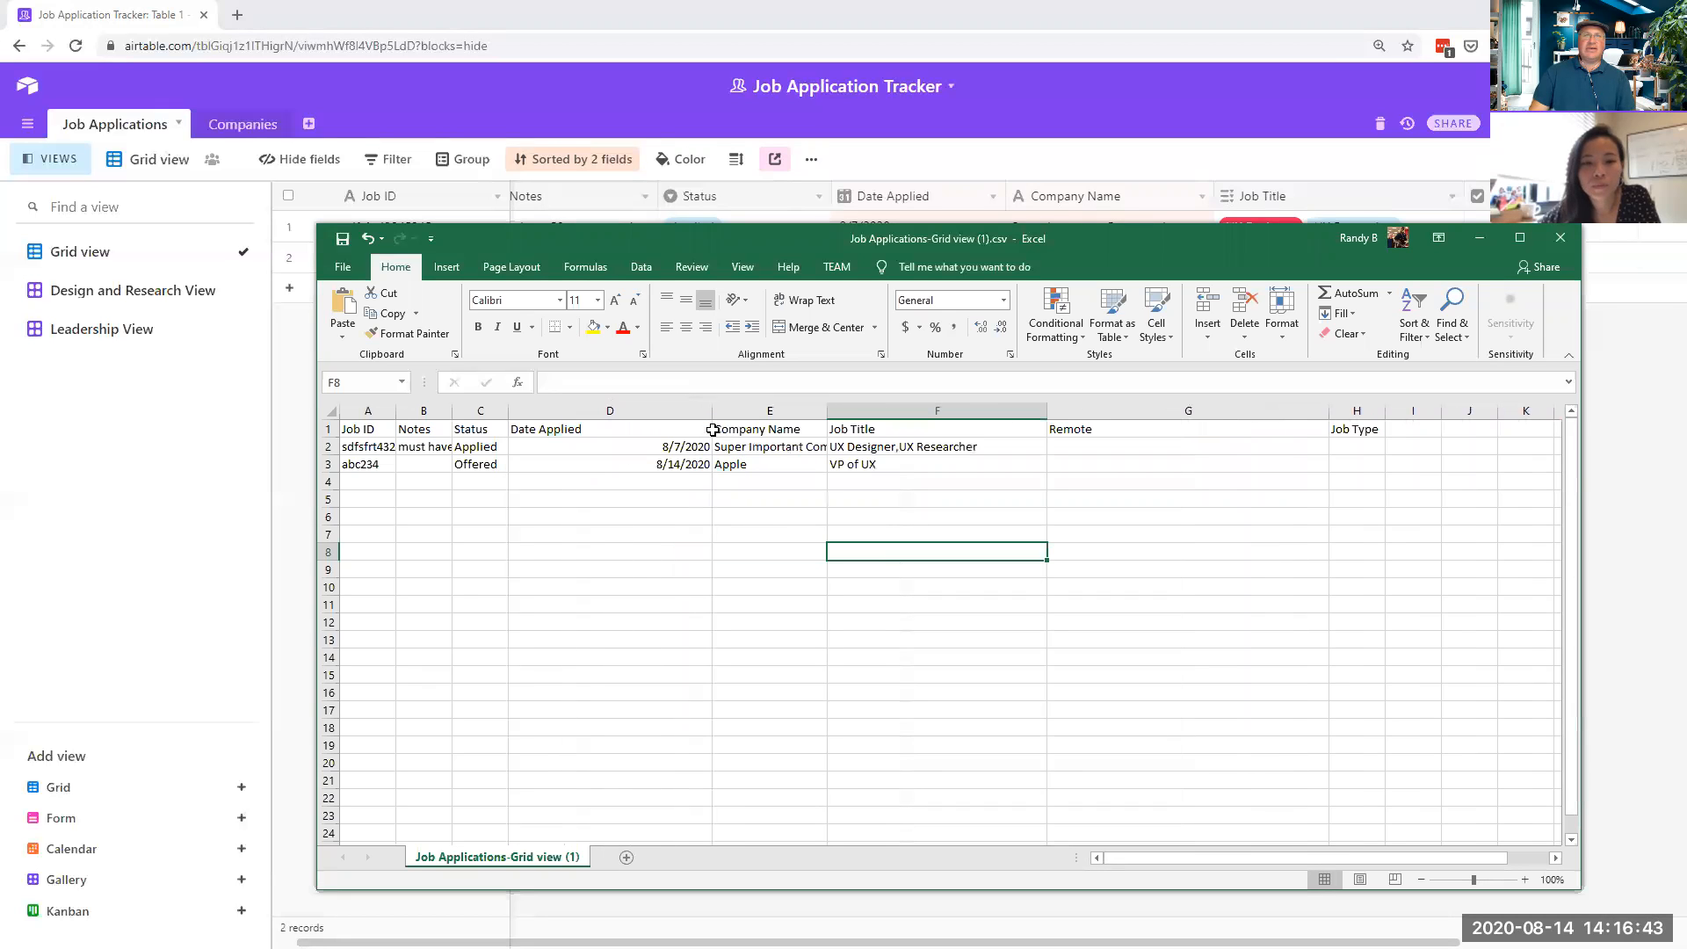
- Select A1:H8, then close the CSV in Excel without saving
drag(1375, 548, 365, 428)
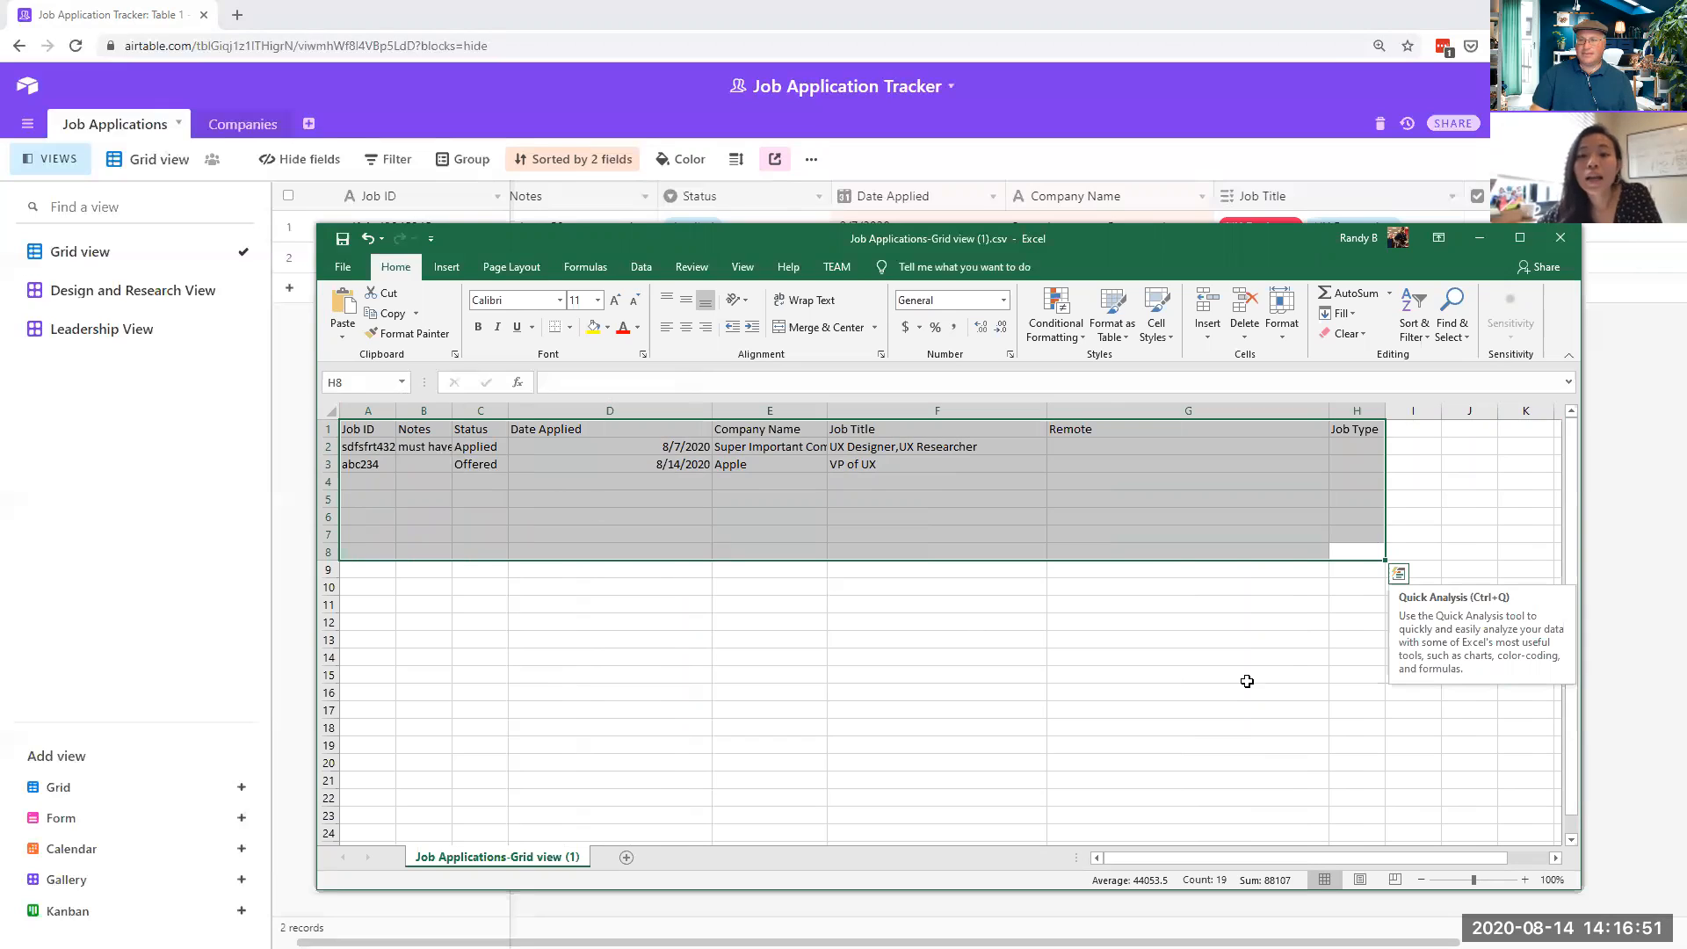
click(1554, 243)
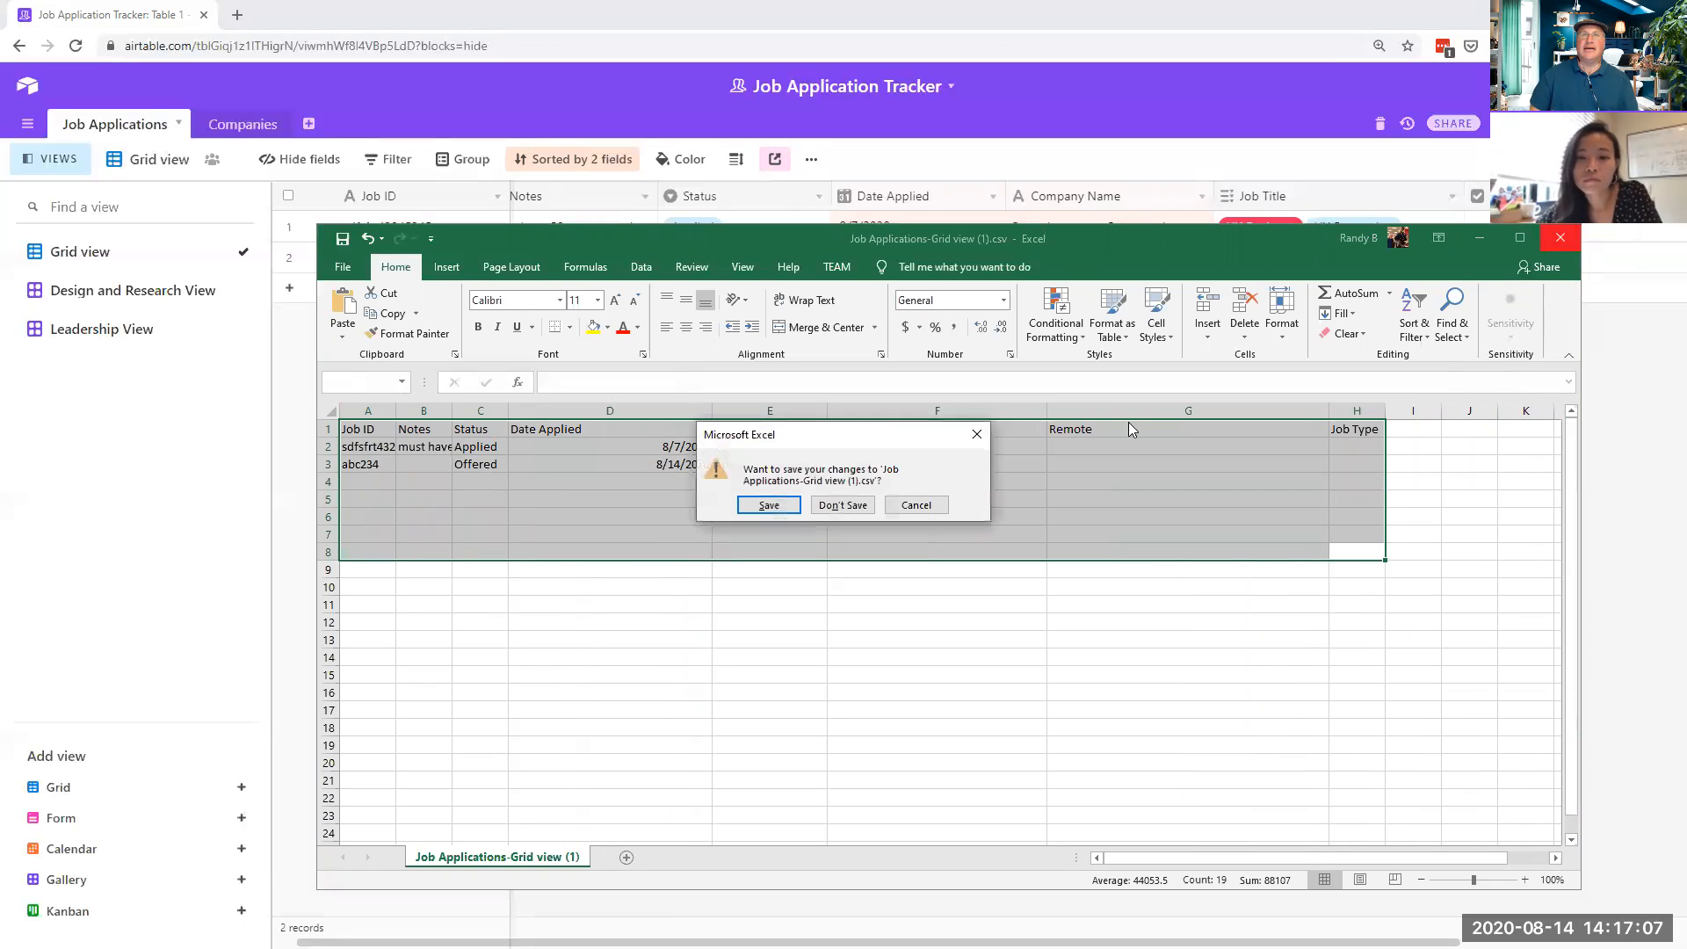
click(844, 504)
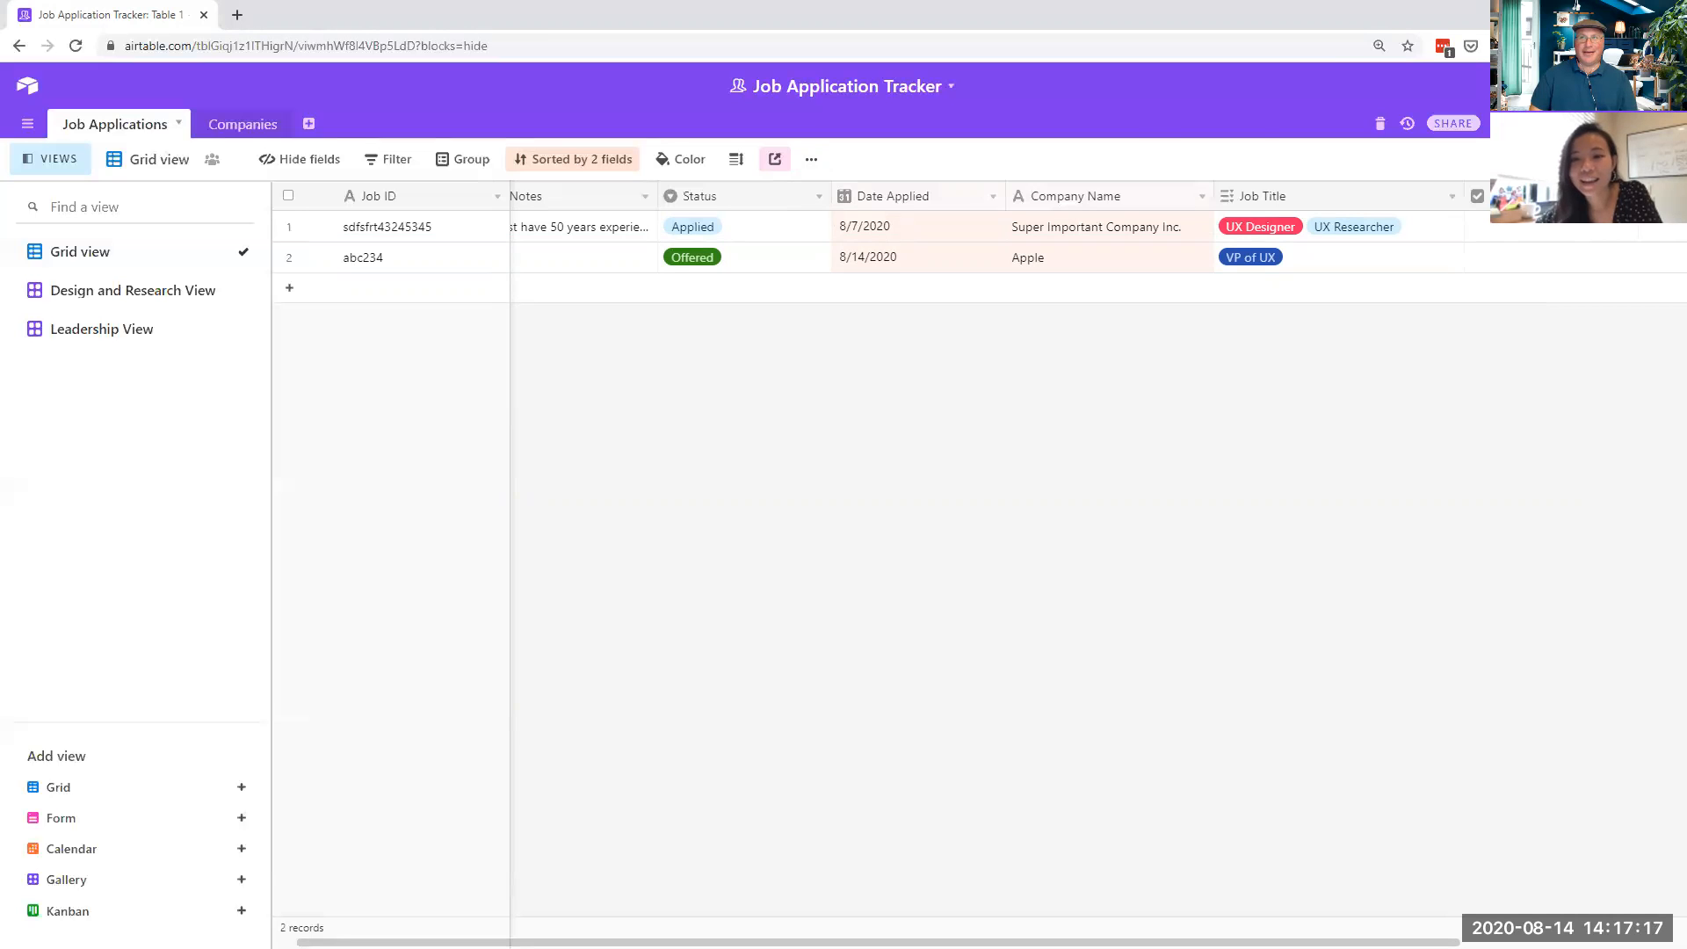
- Open the Blocks panel and its install catalogue, then start a new browser tab
click(1639, 123)
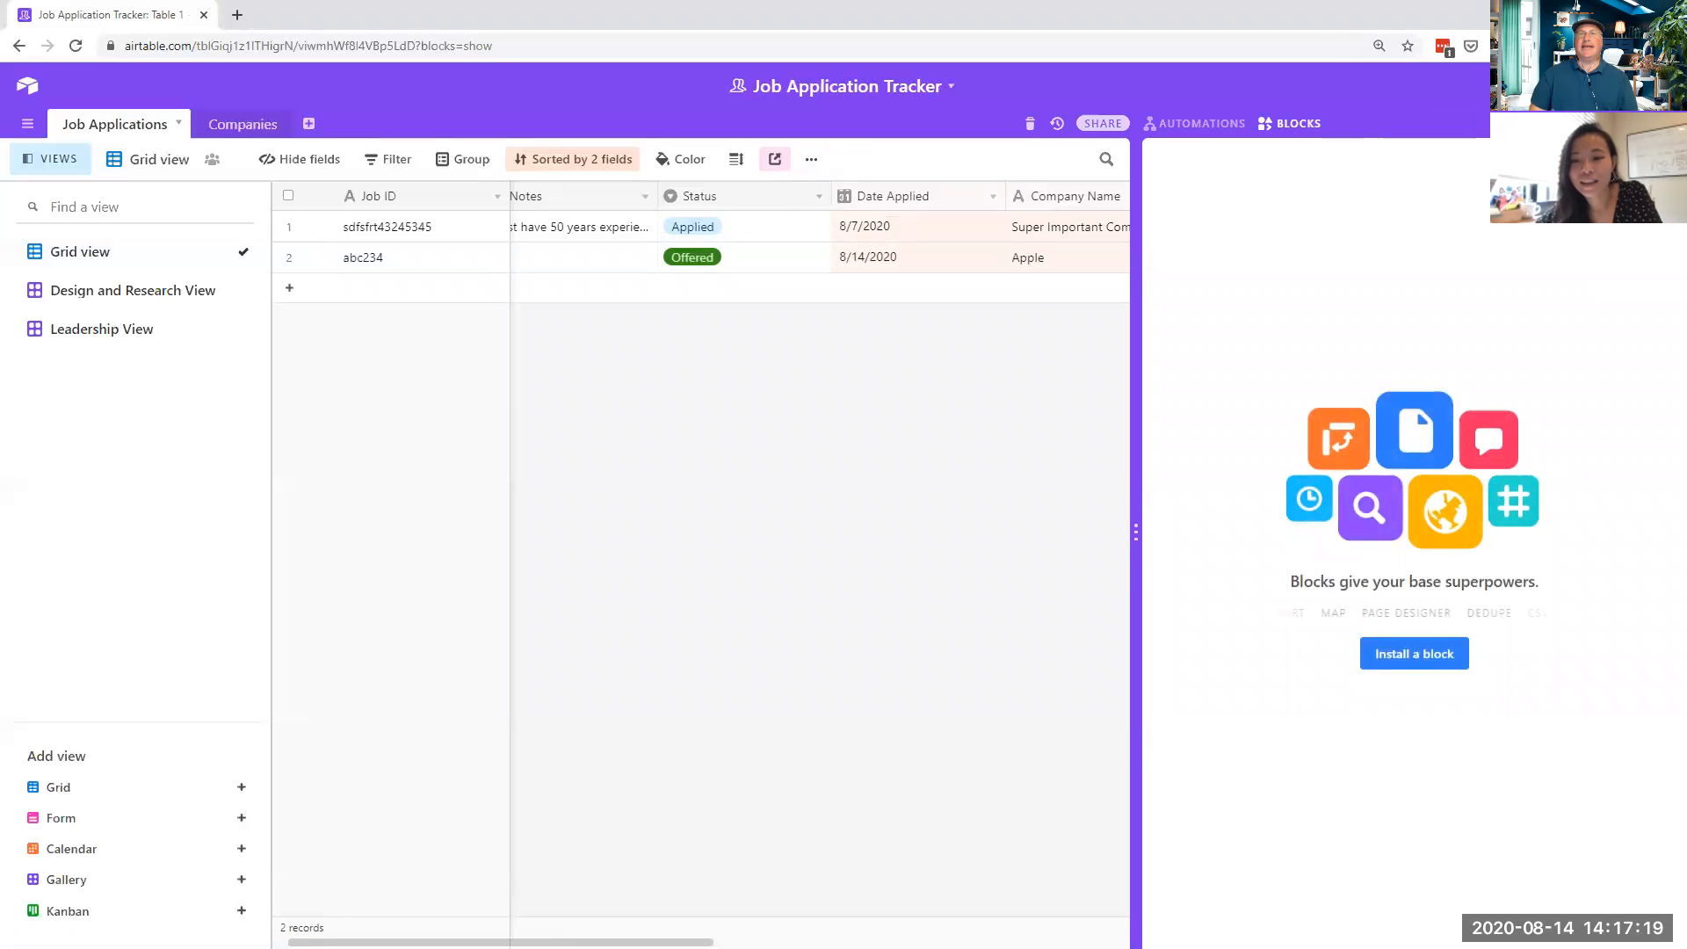
click(1414, 654)
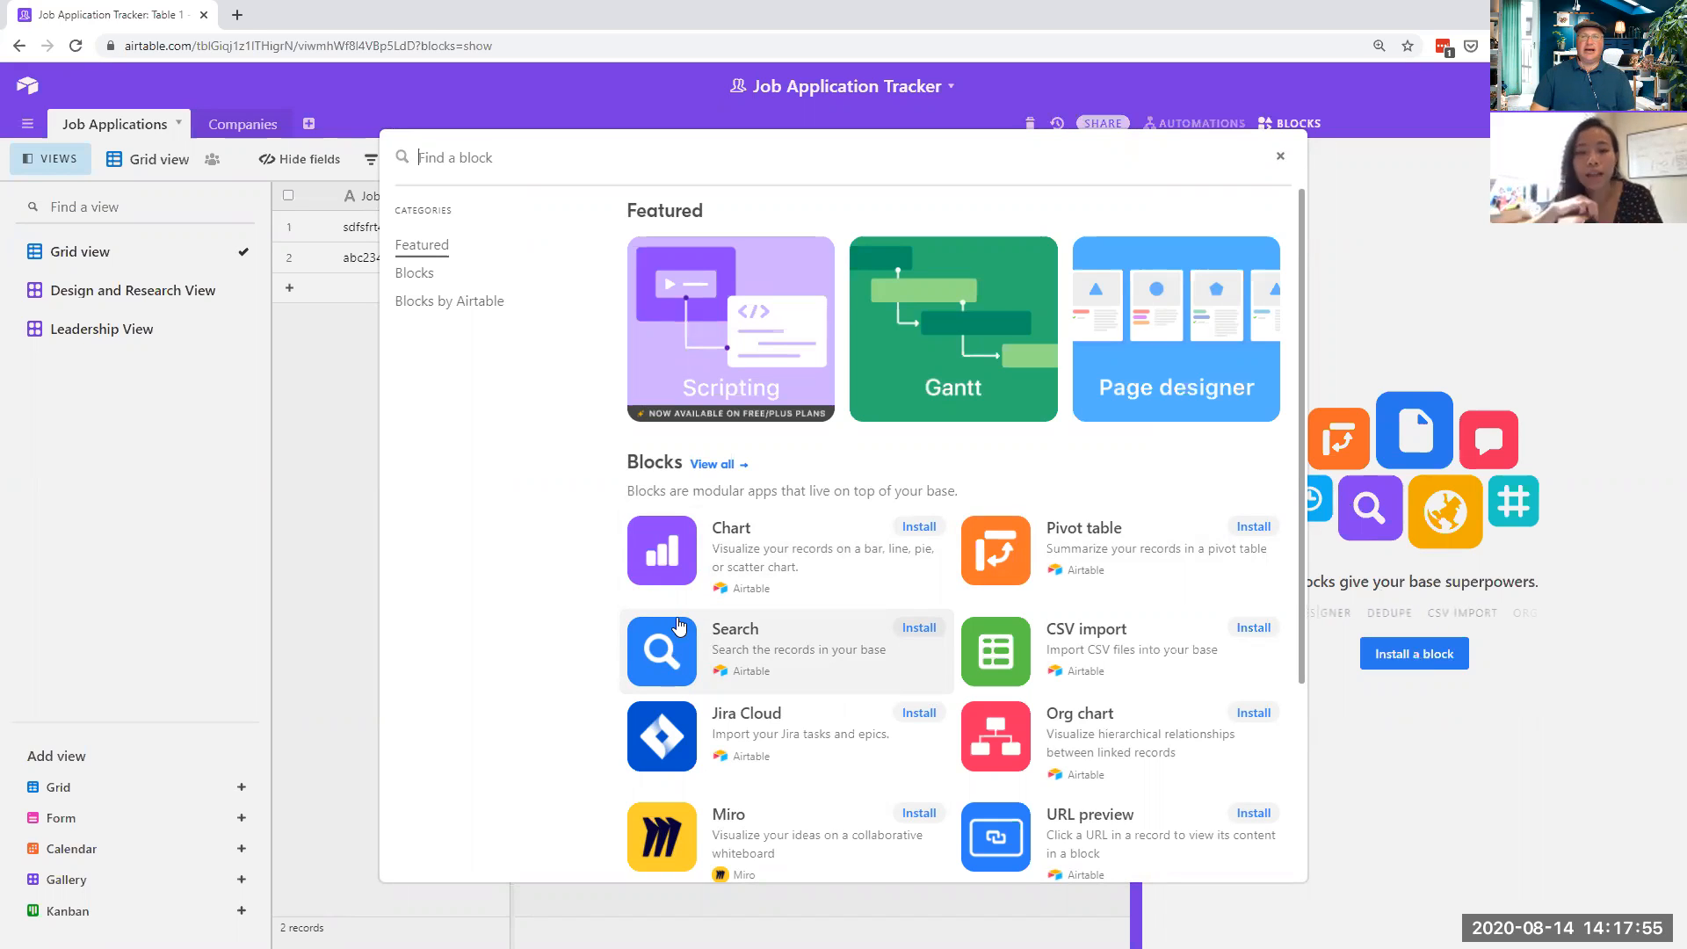
click(237, 15)
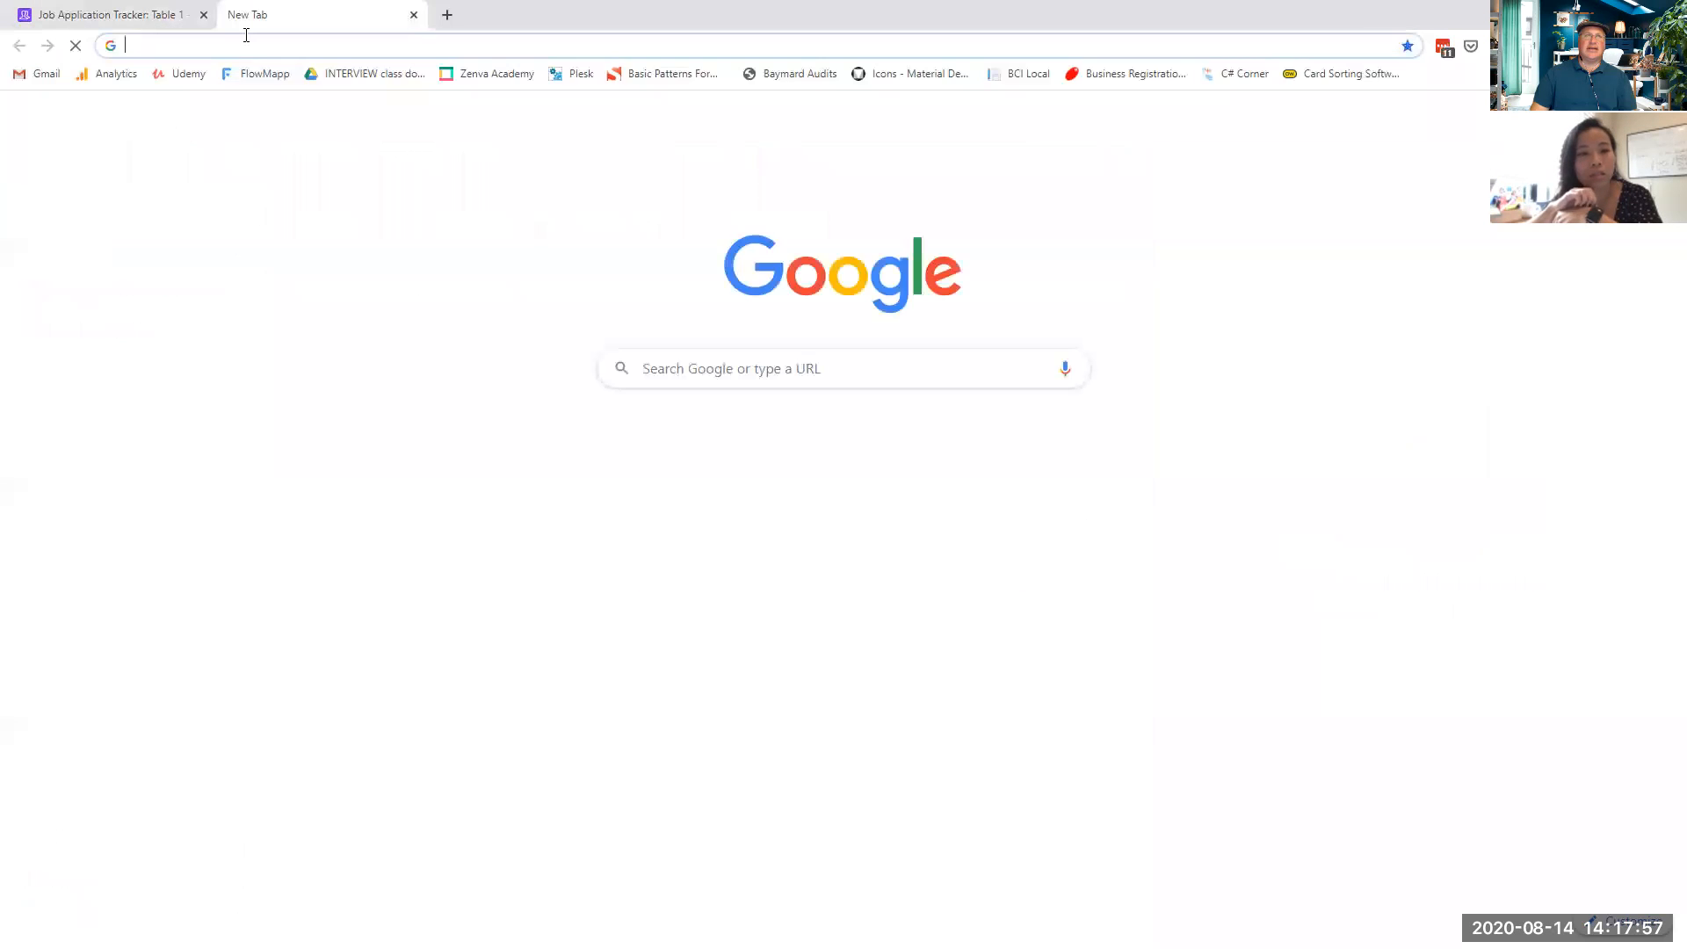
- Go to UXStars.com and open its Spotlight page
text(uxstars.com)
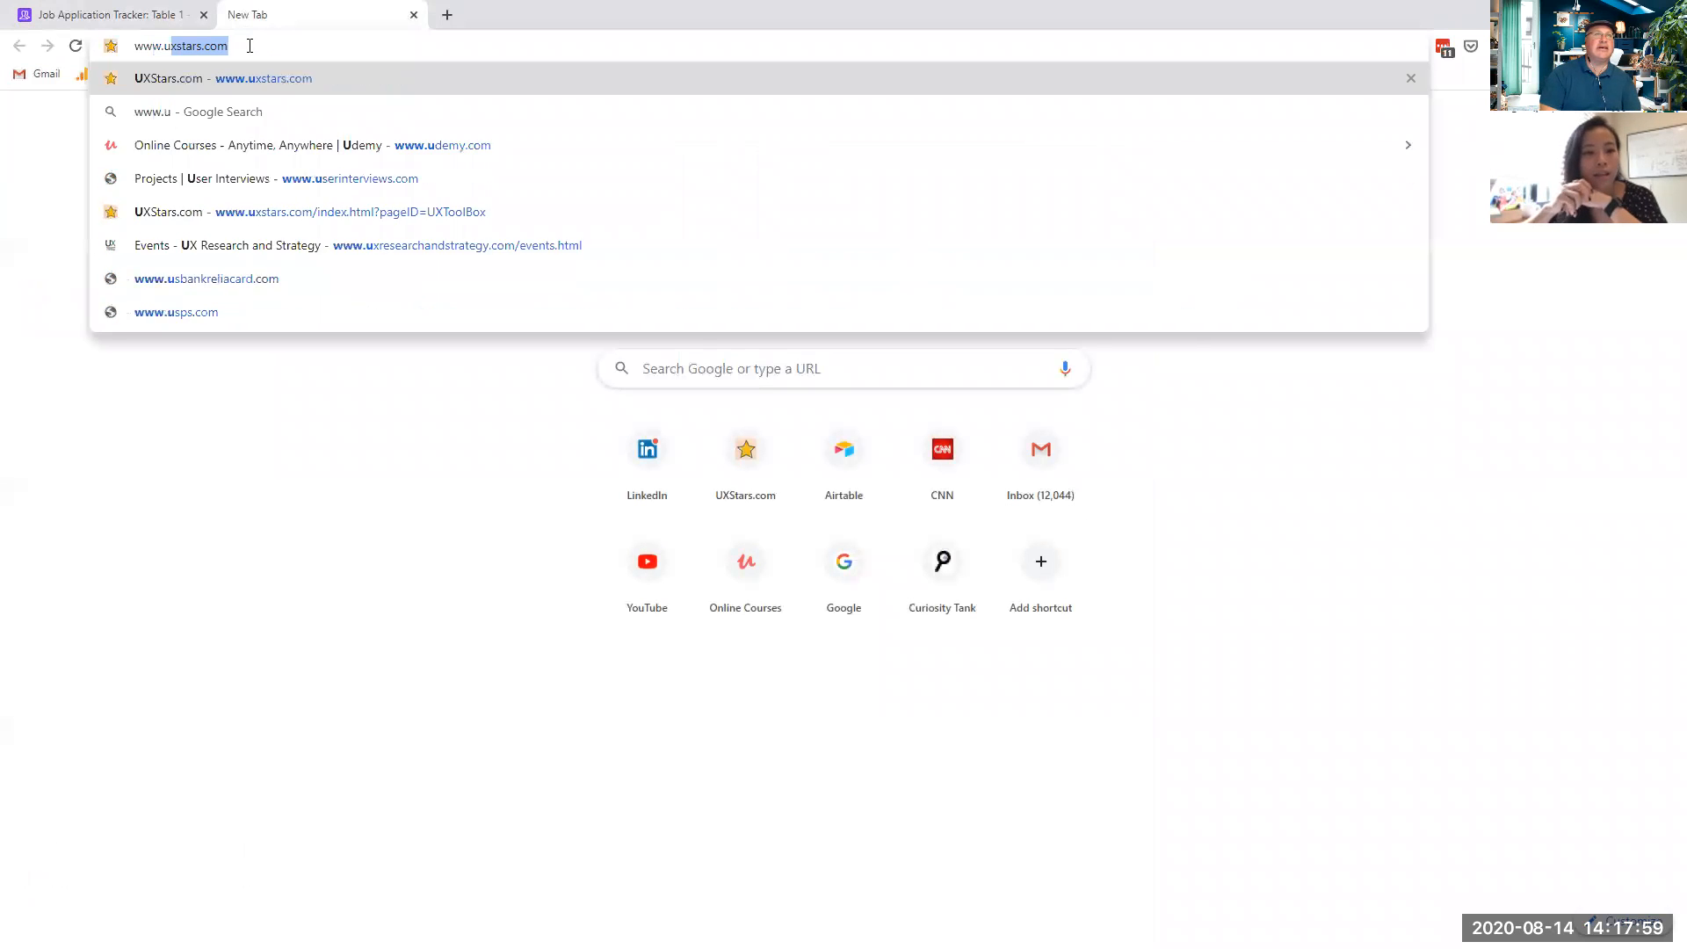
key(Return)
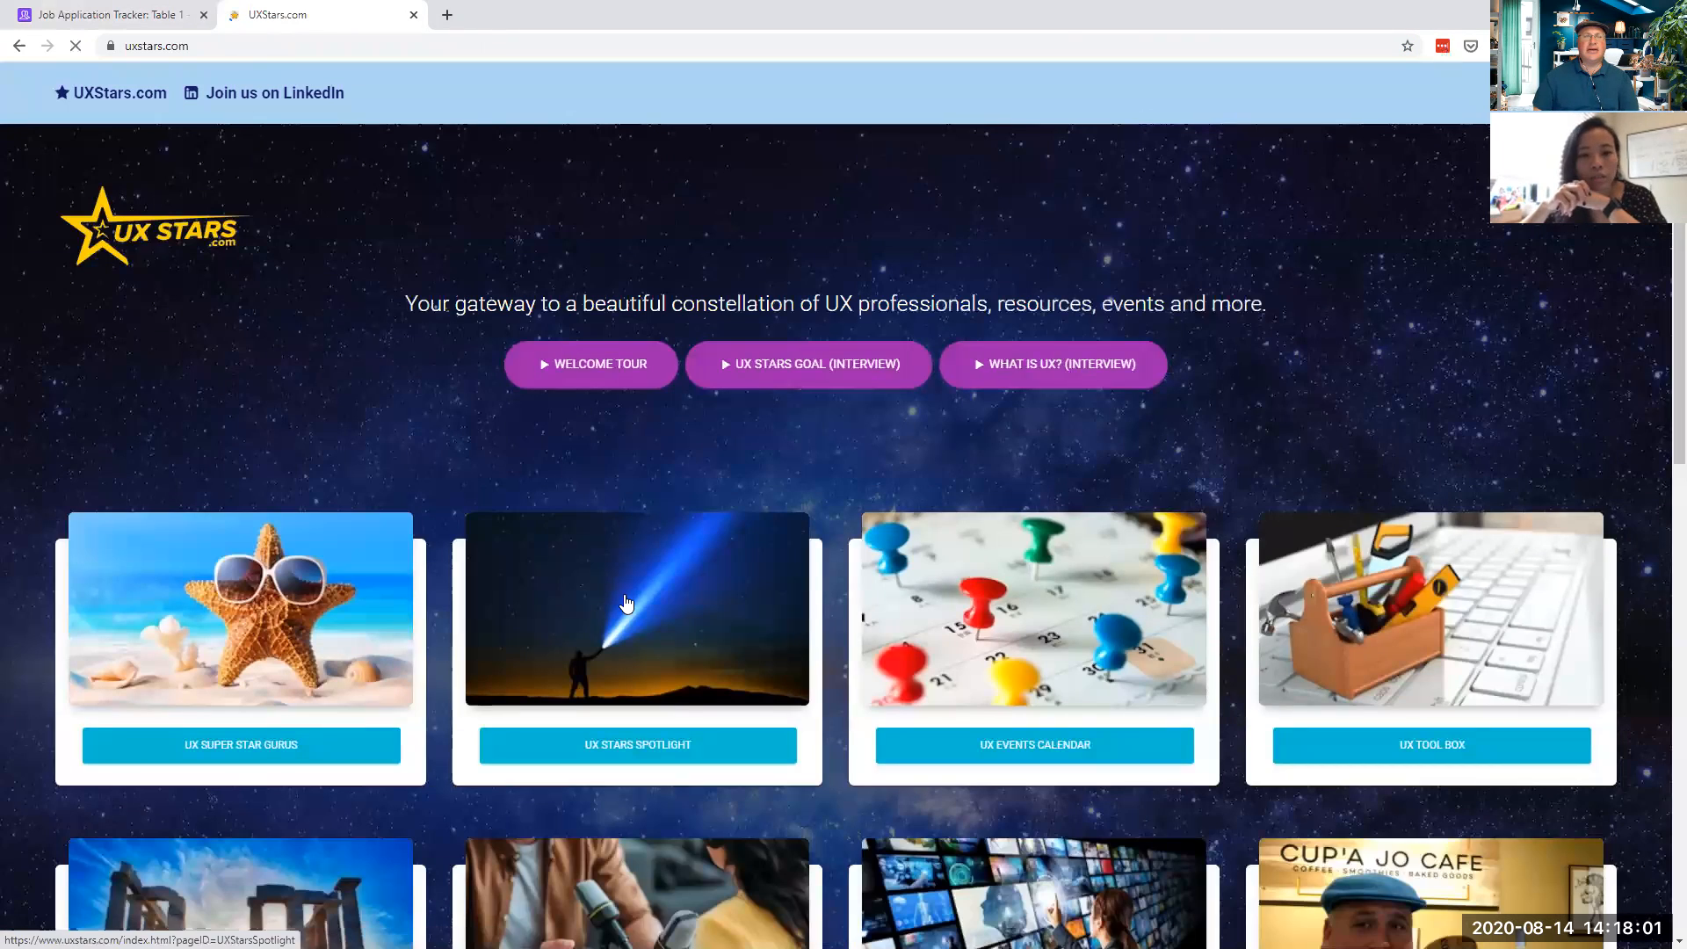
click(628, 604)
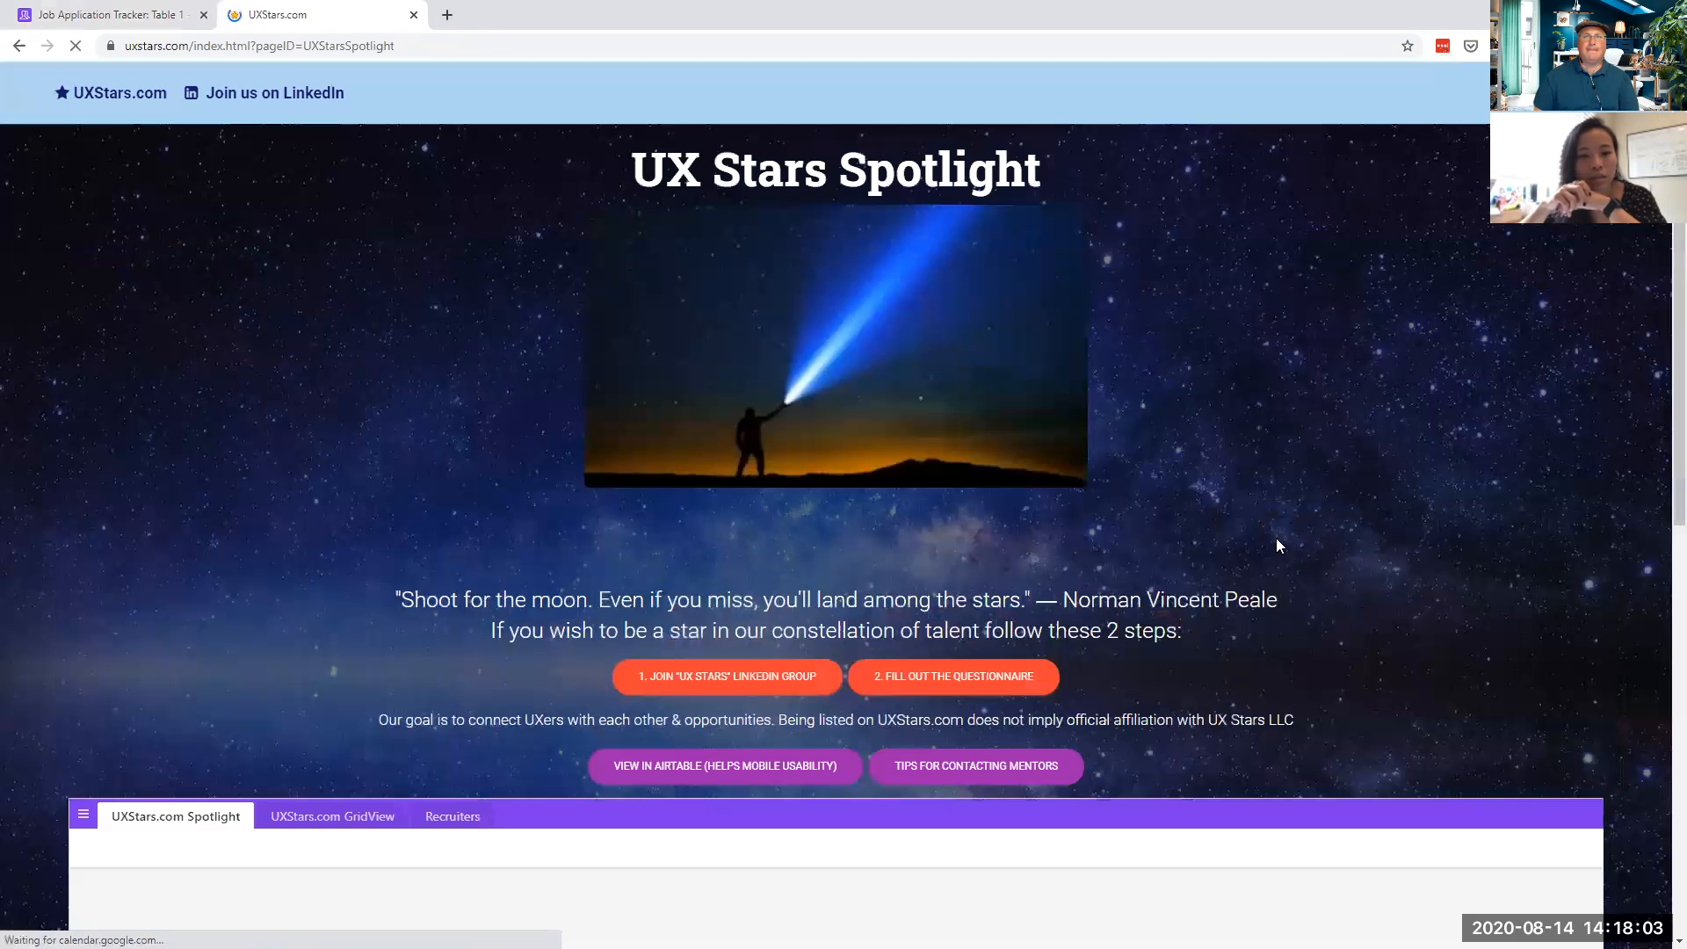
- Preview the All Stars Grid view in Airtable, then close it and its details card
scroll(1481, 542, down, 3)
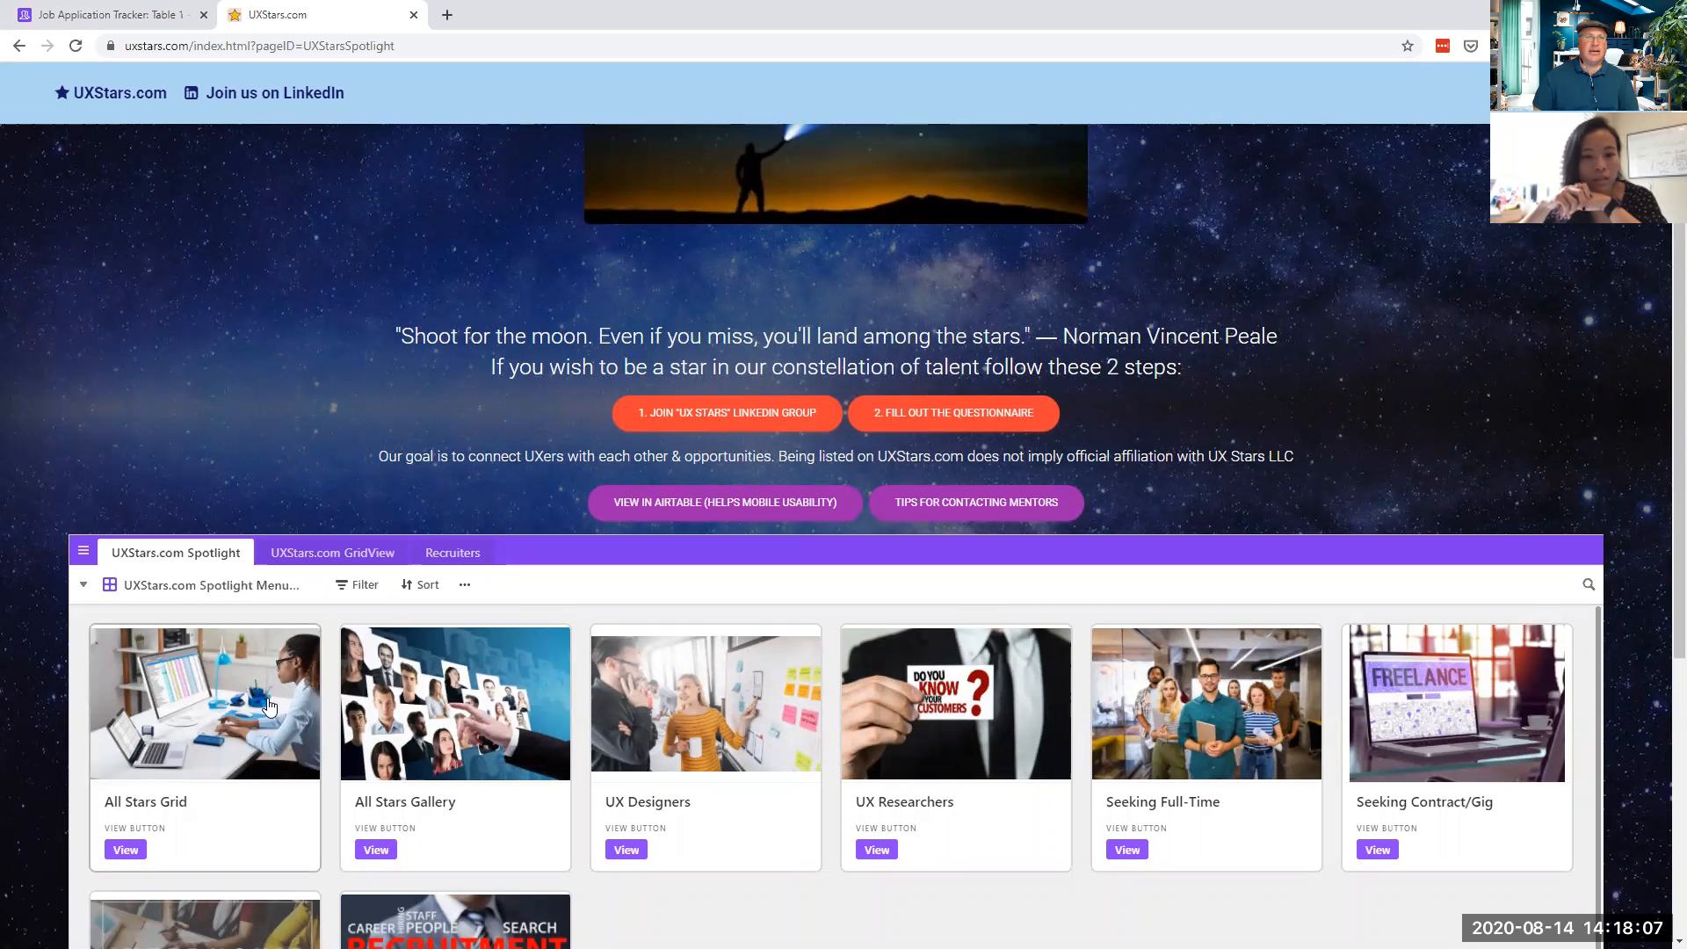
click(268, 708)
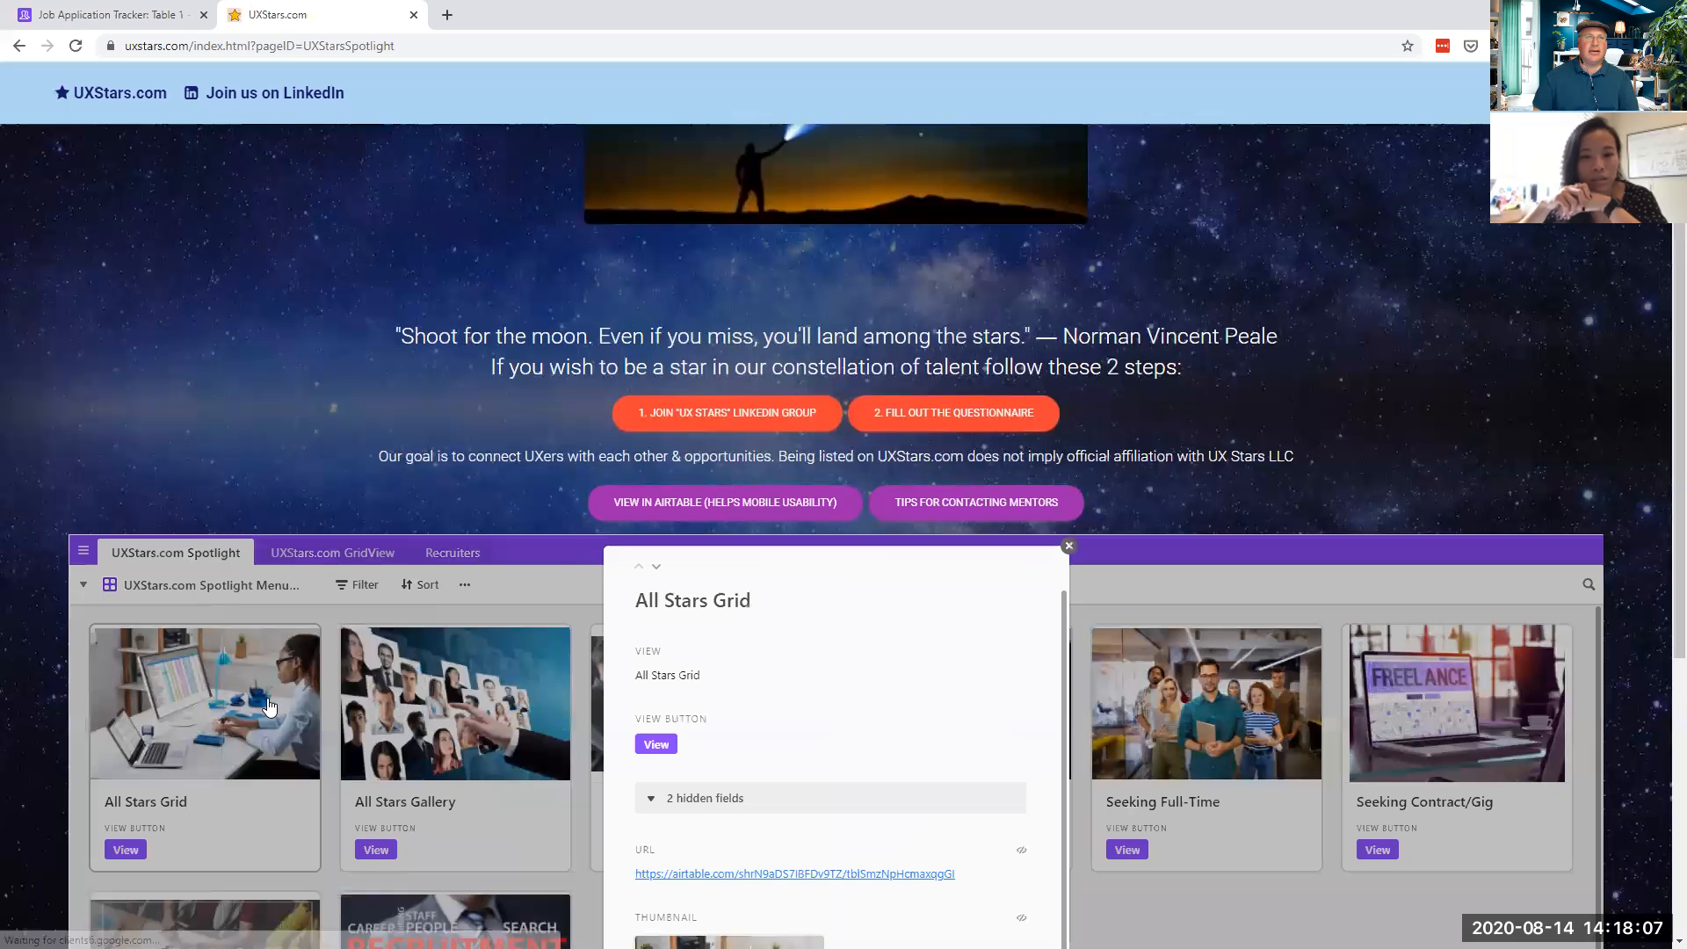
click(654, 745)
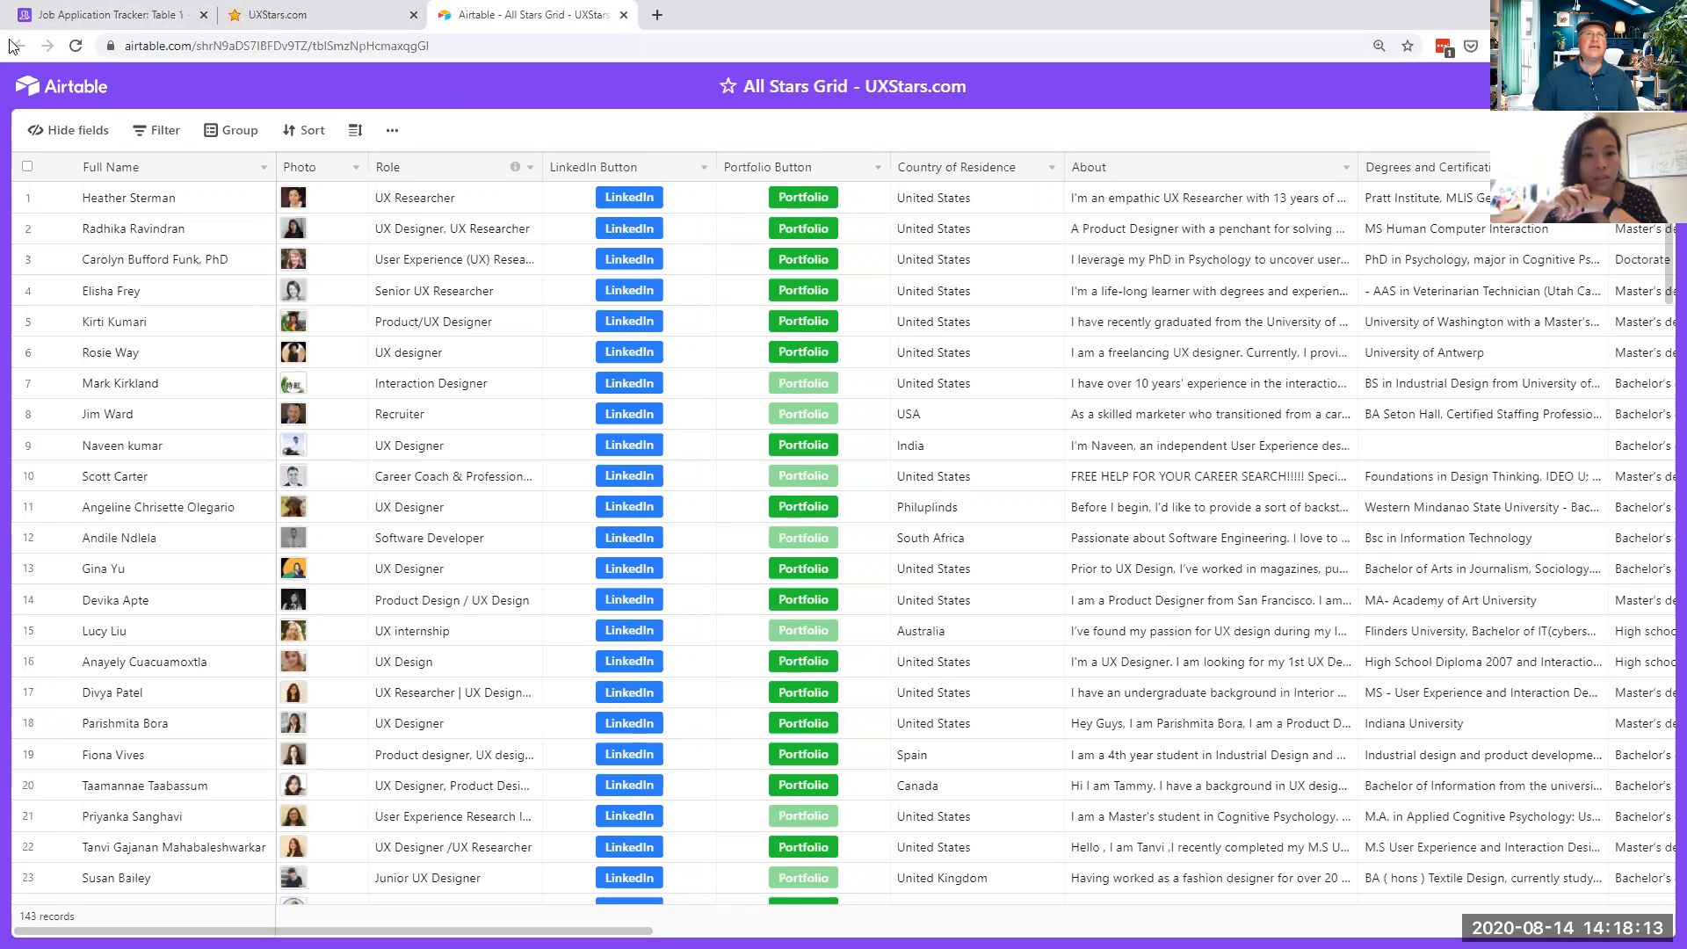
click(624, 15)
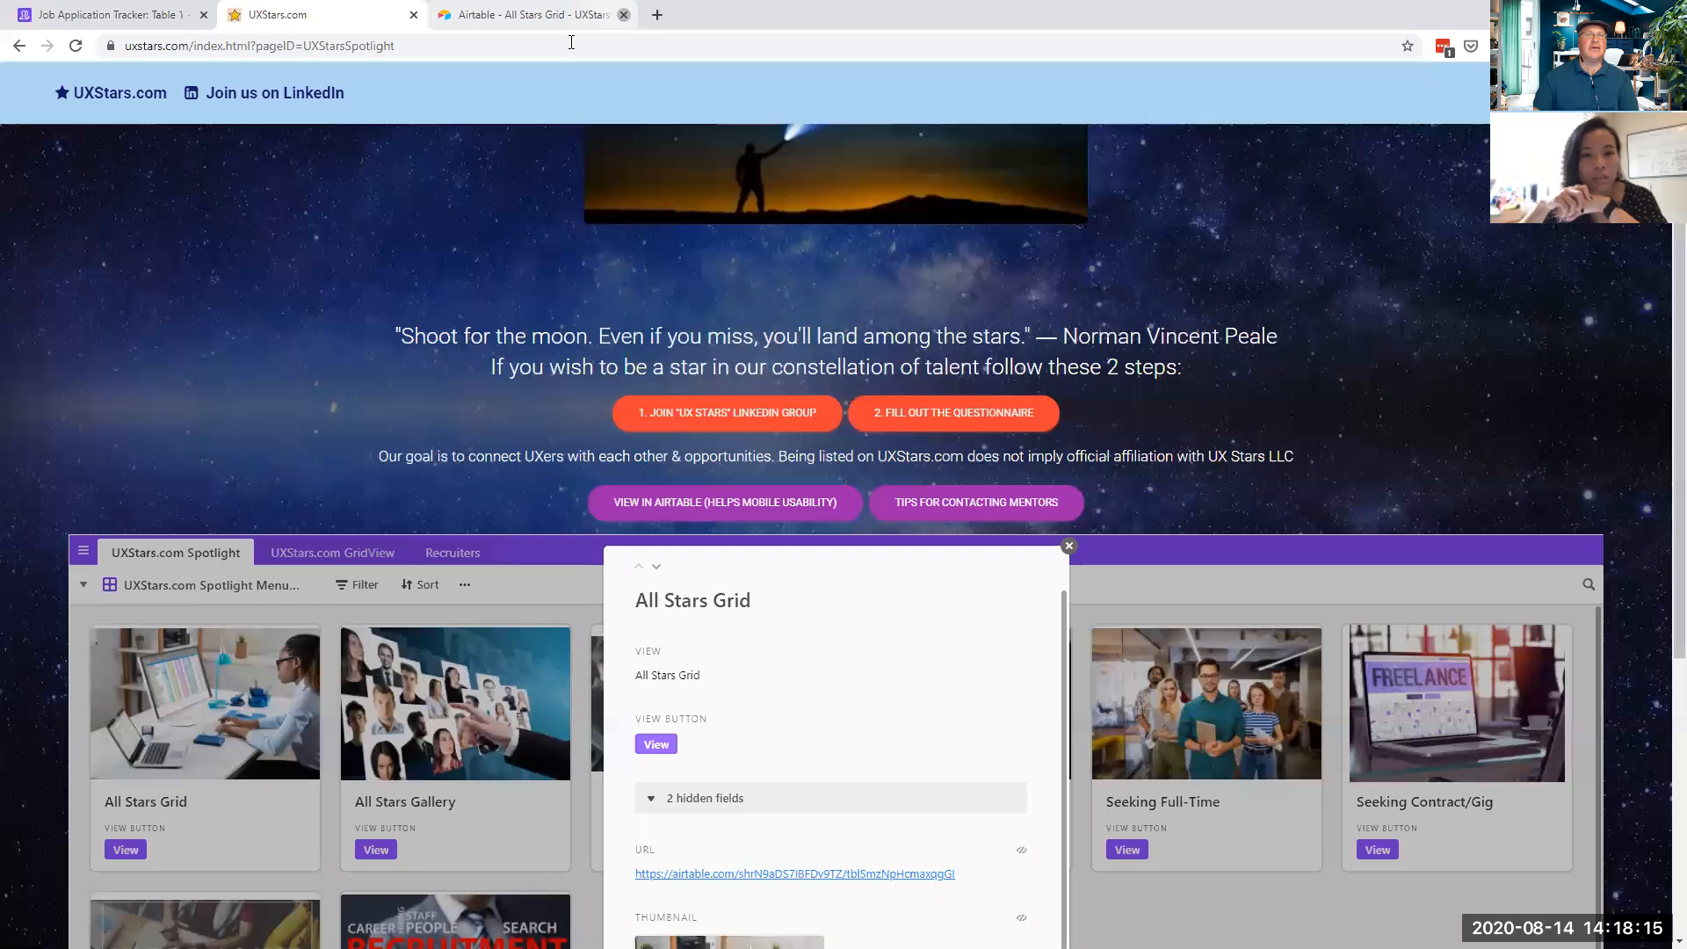
click(1068, 546)
- Preview the All Stars Gallery view likewise, then return to the UXStars.com home page
scroll(412, 361, down, 4)
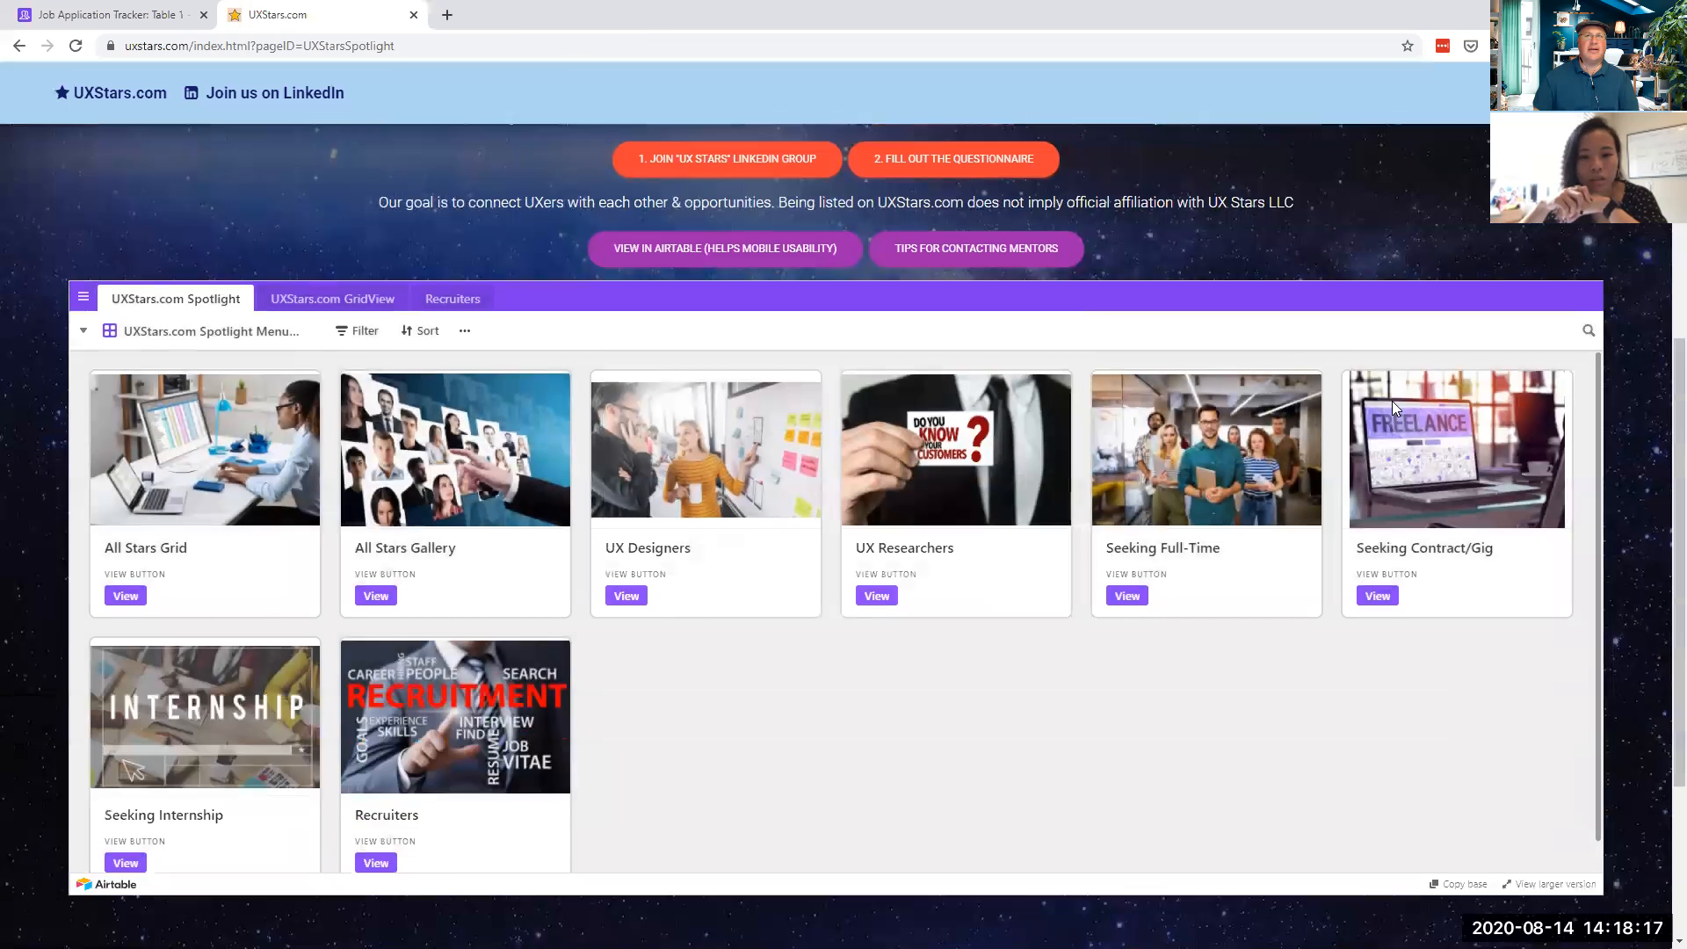
click(411, 361)
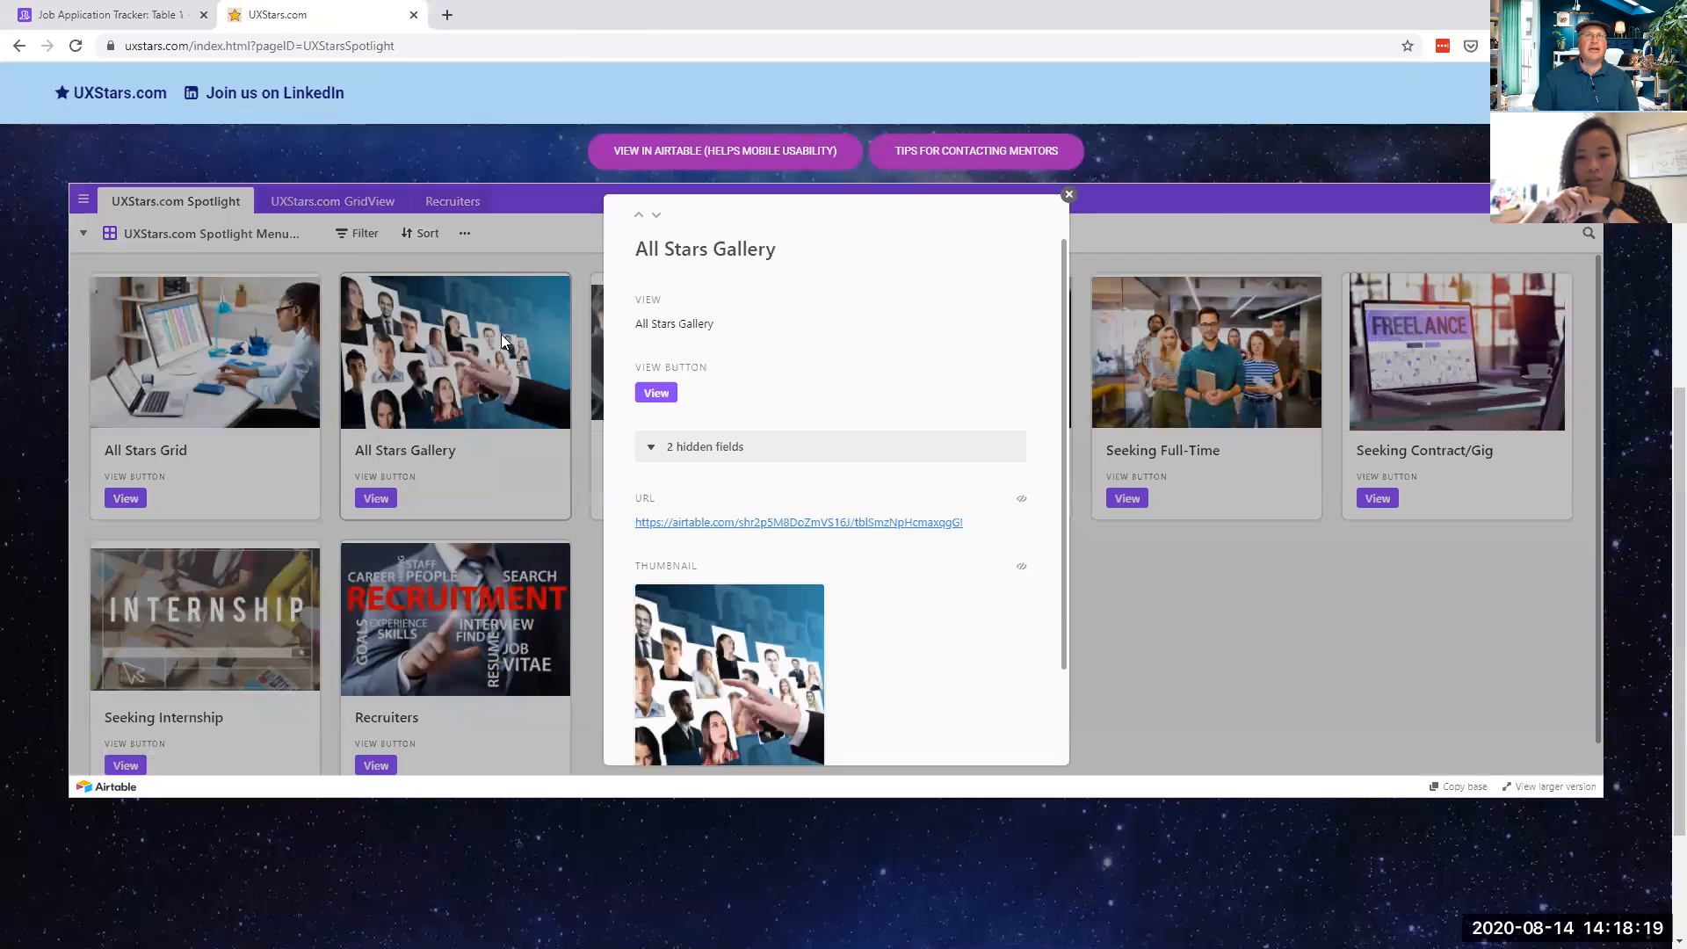
click(664, 394)
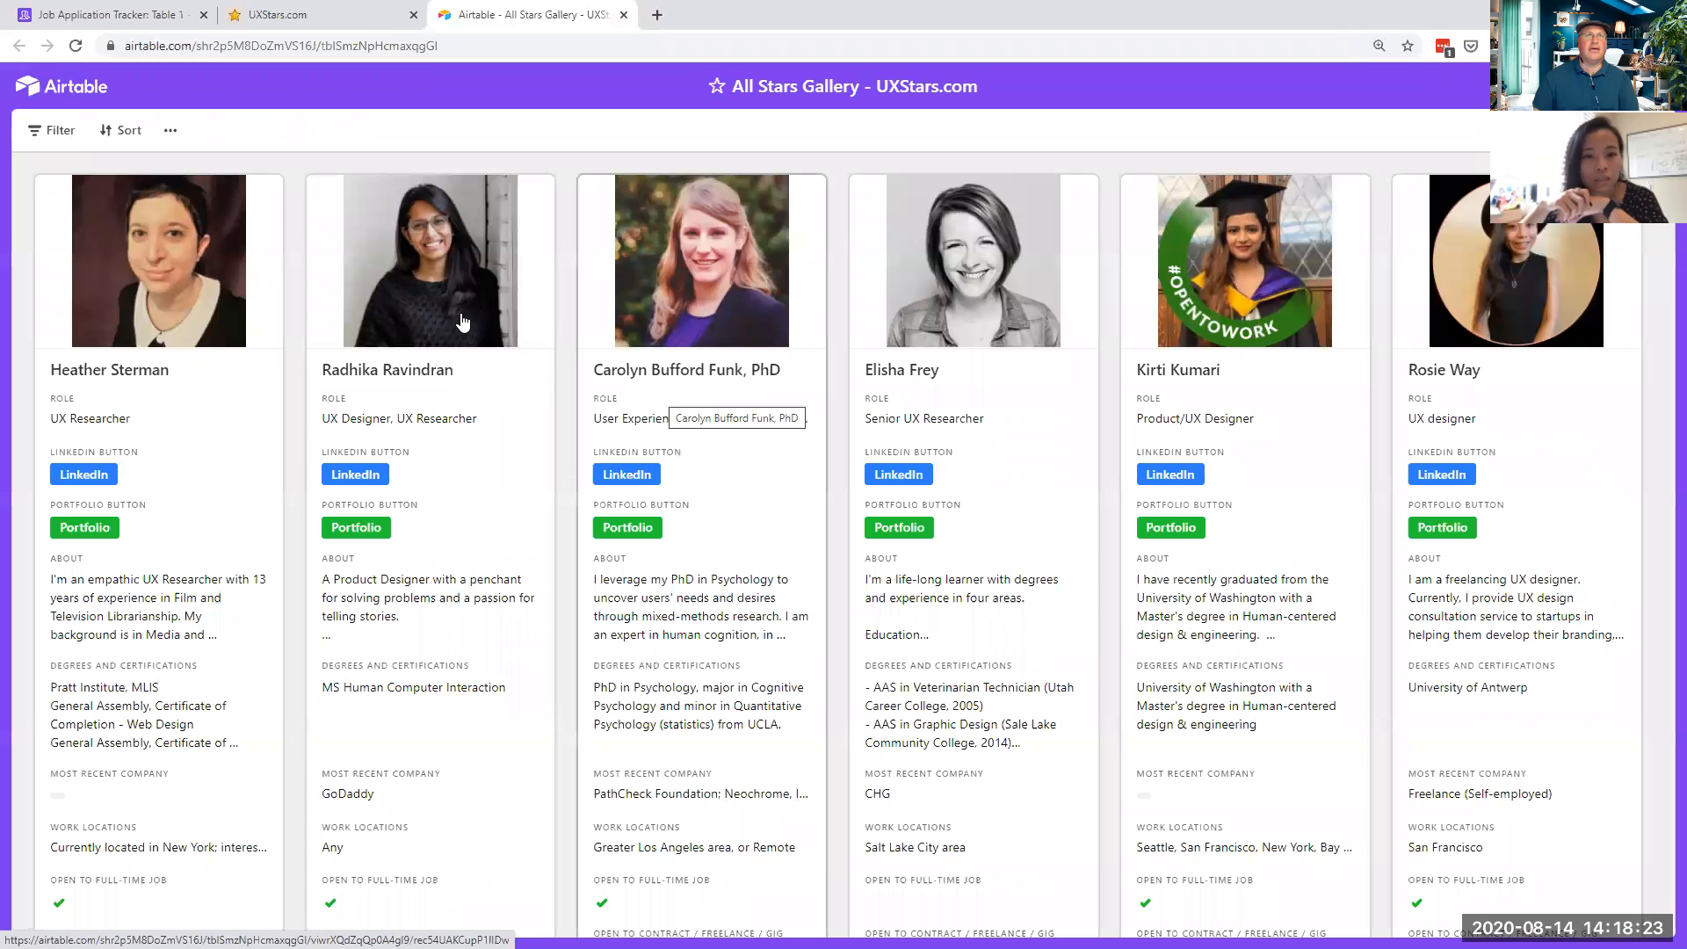
click(623, 15)
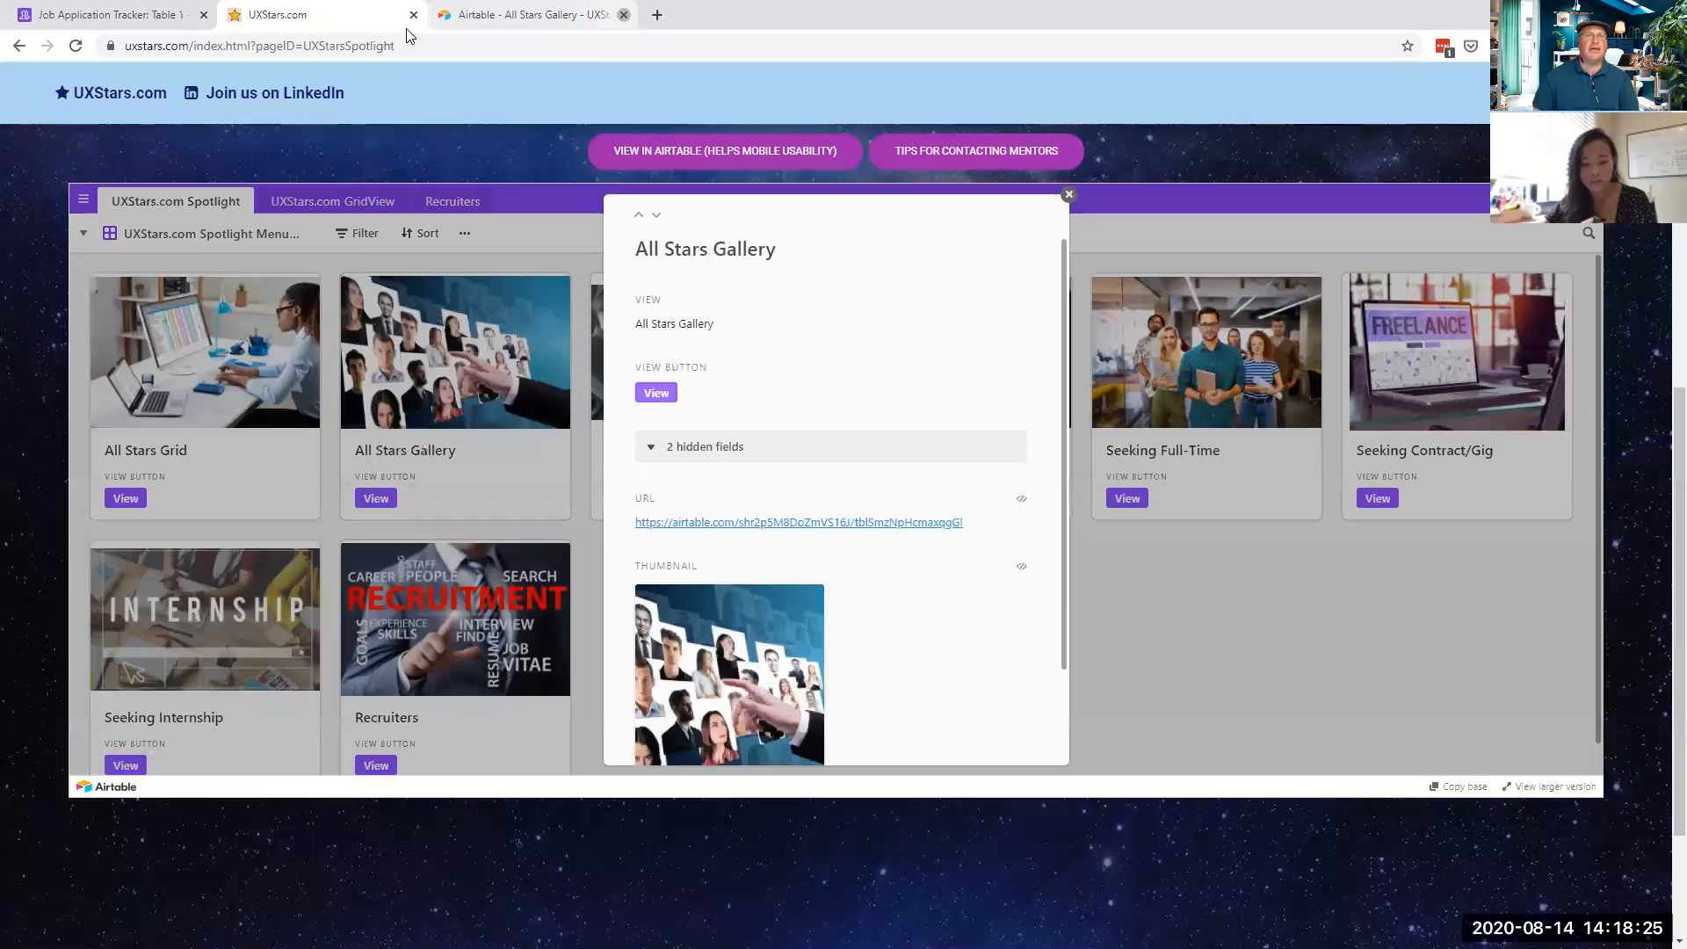
click(1065, 197)
click(21, 48)
- Open UX Tool Box, scroll to the UX Tool Categories grid, and click Search UX Tools
click(1435, 636)
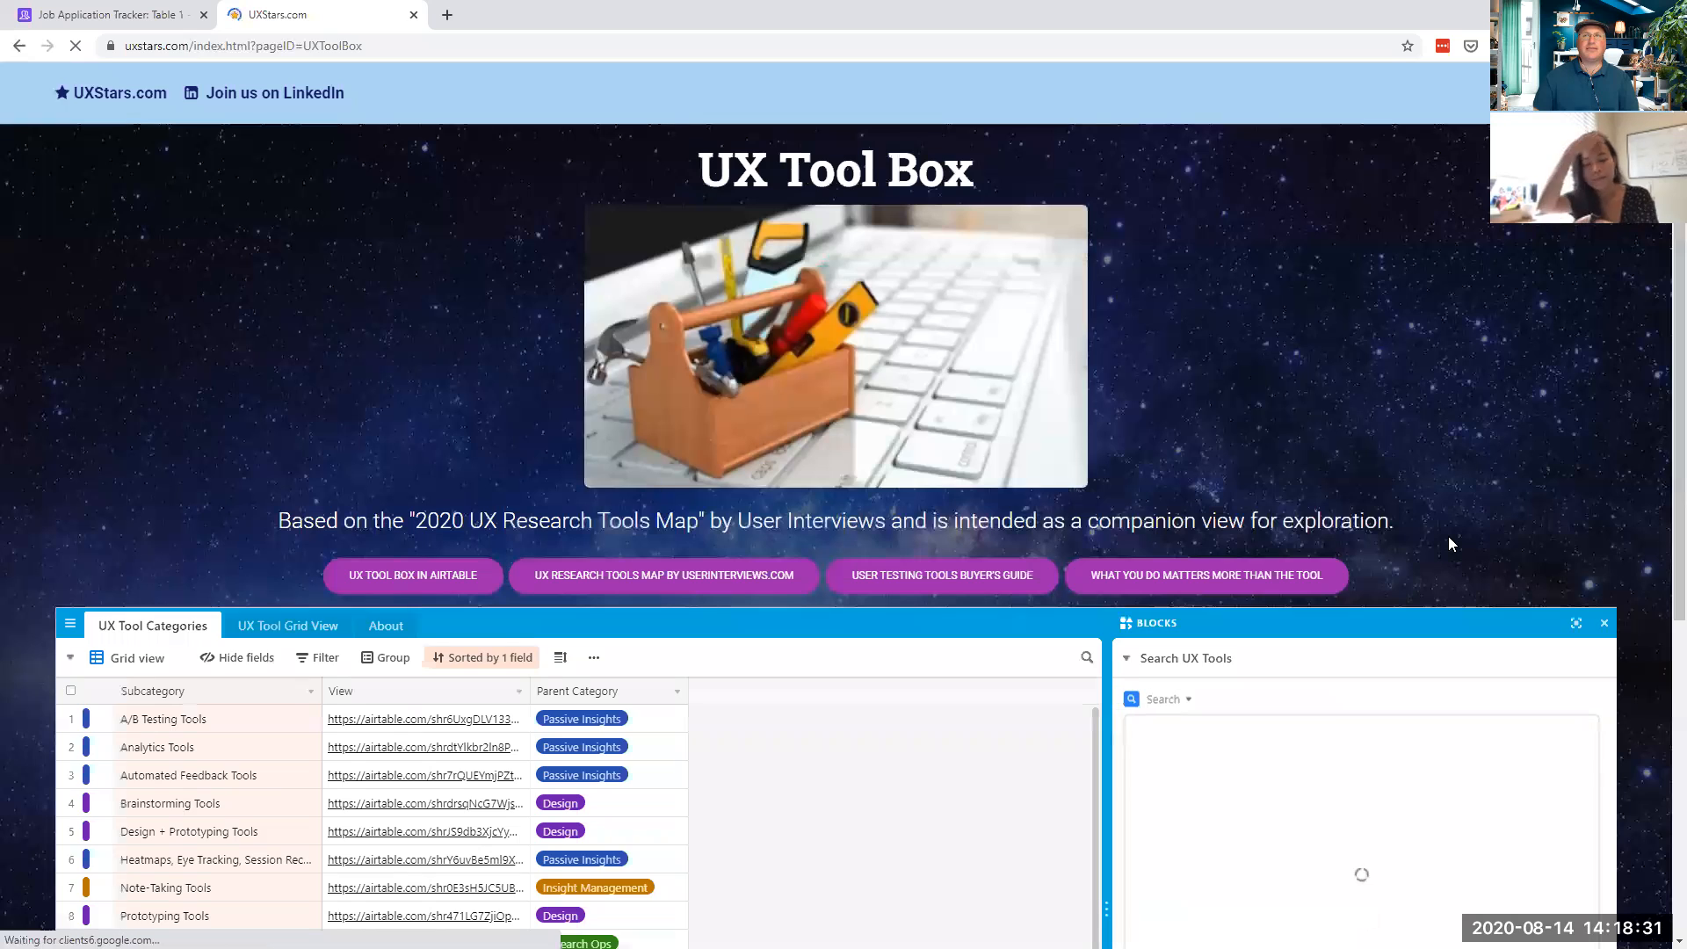
scroll(1450, 538, down, 3)
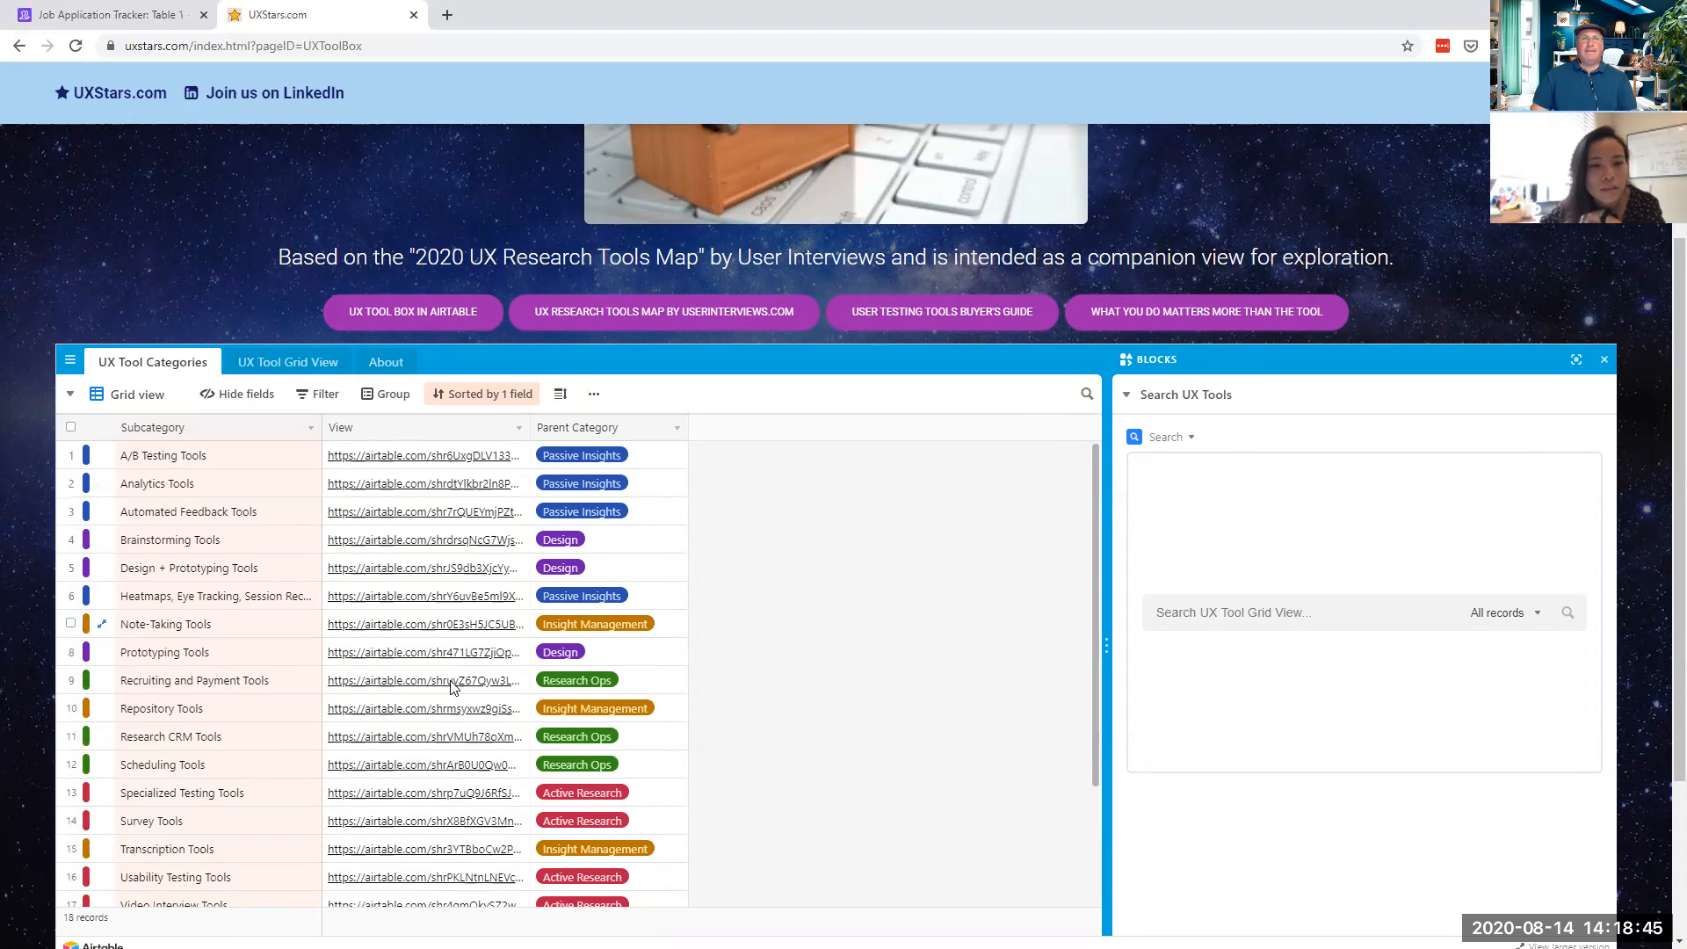
click(1244, 619)
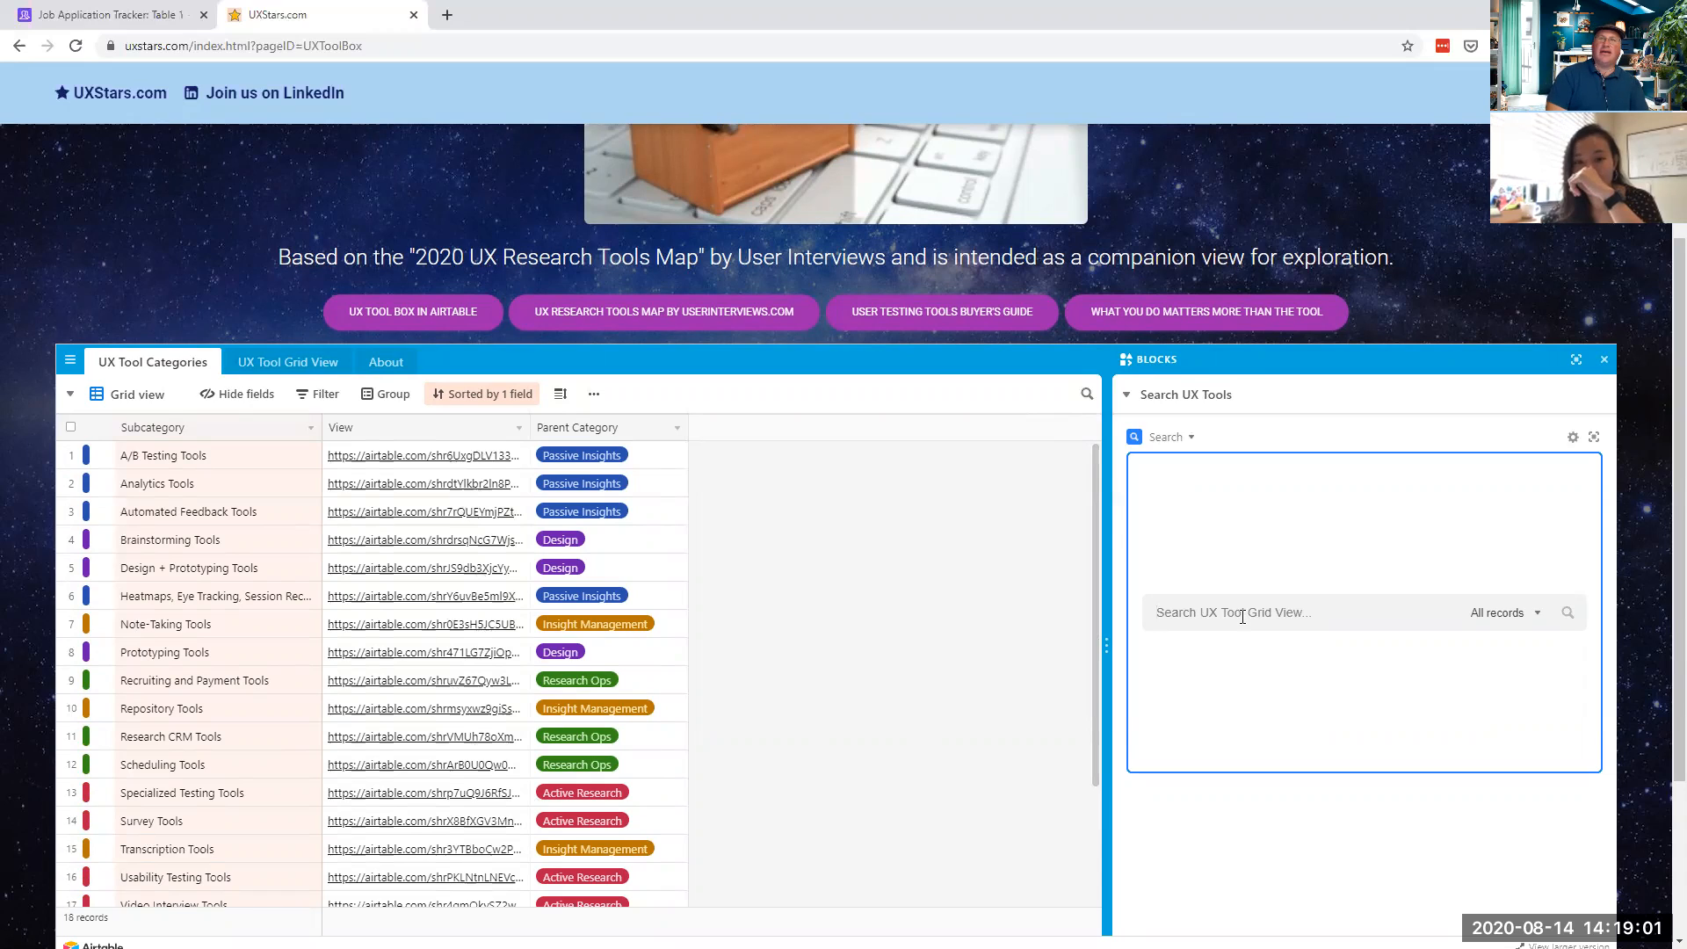
- Search the embedded UX tools for 'usability testing', listing 17 matches such as TryMyUI
text(usability)
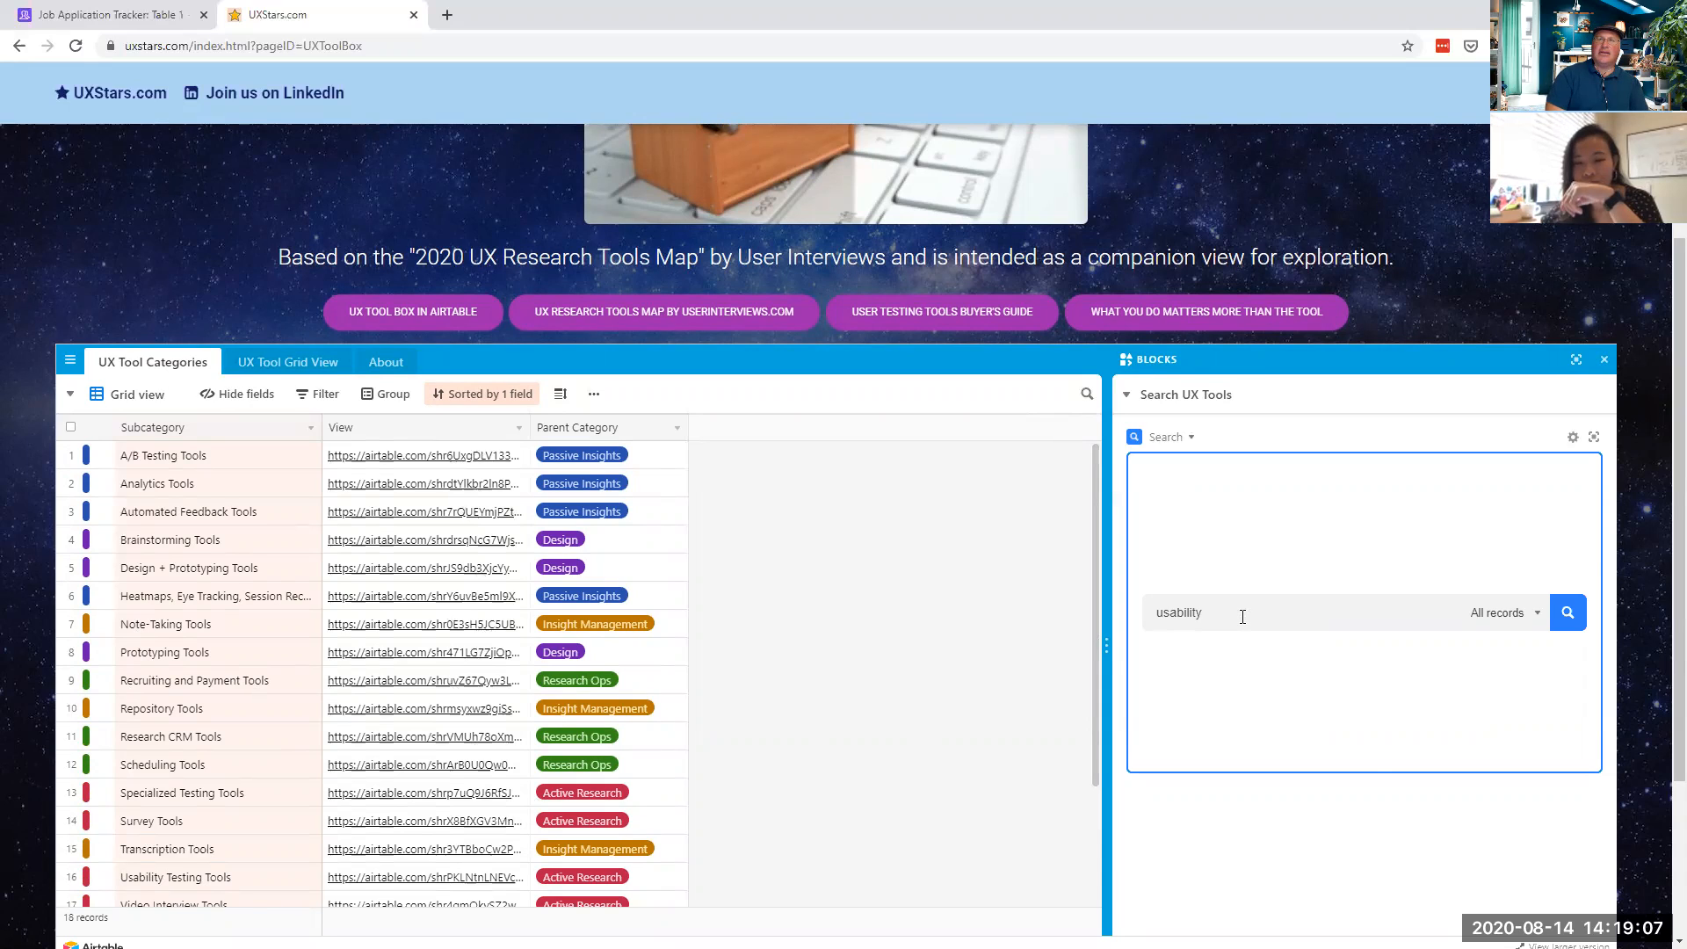
key(Return)
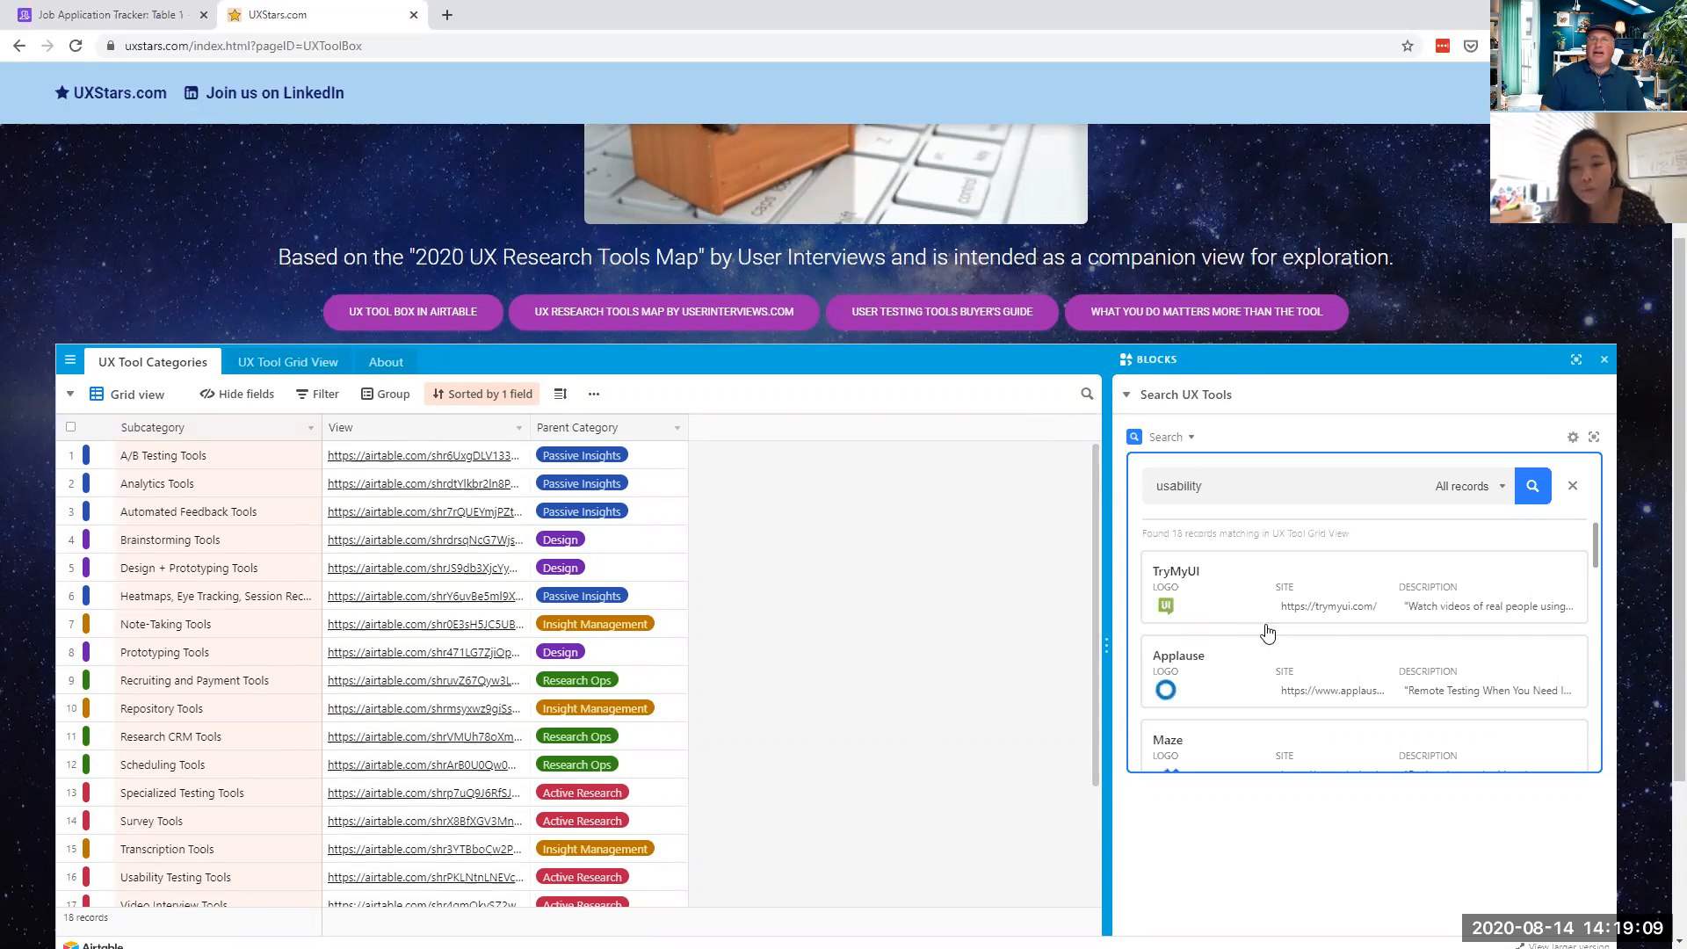
drag(1103, 642, 790, 643)
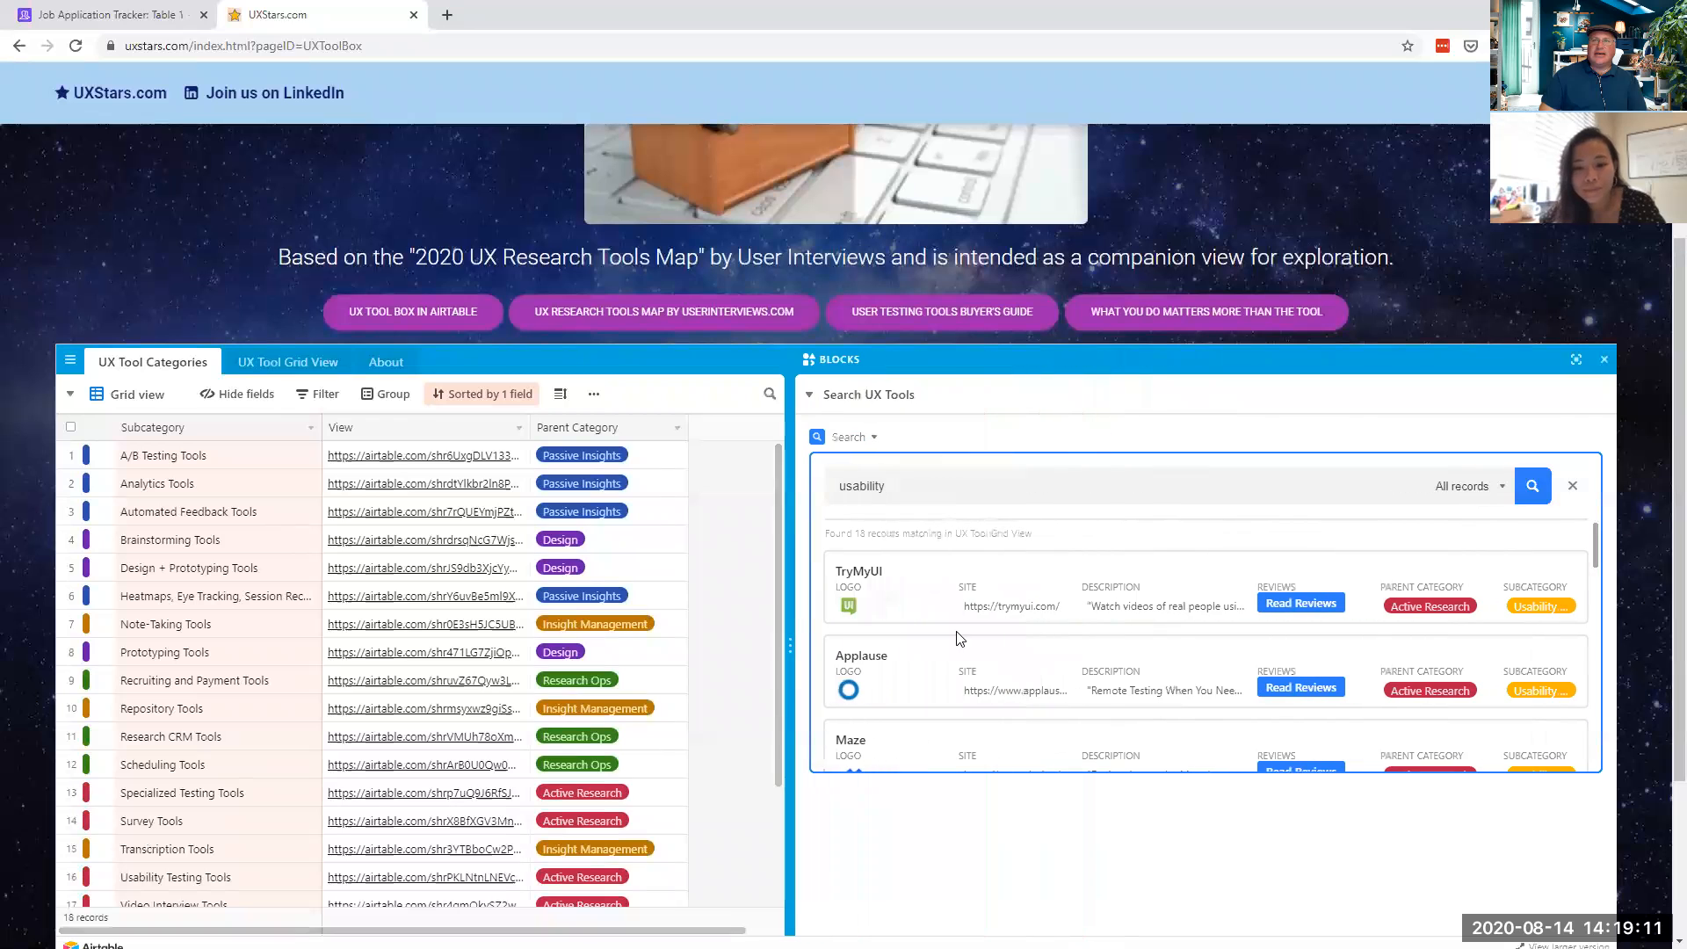
scroll(1116, 608, down, 1)
scroll(1116, 608, down, 5)
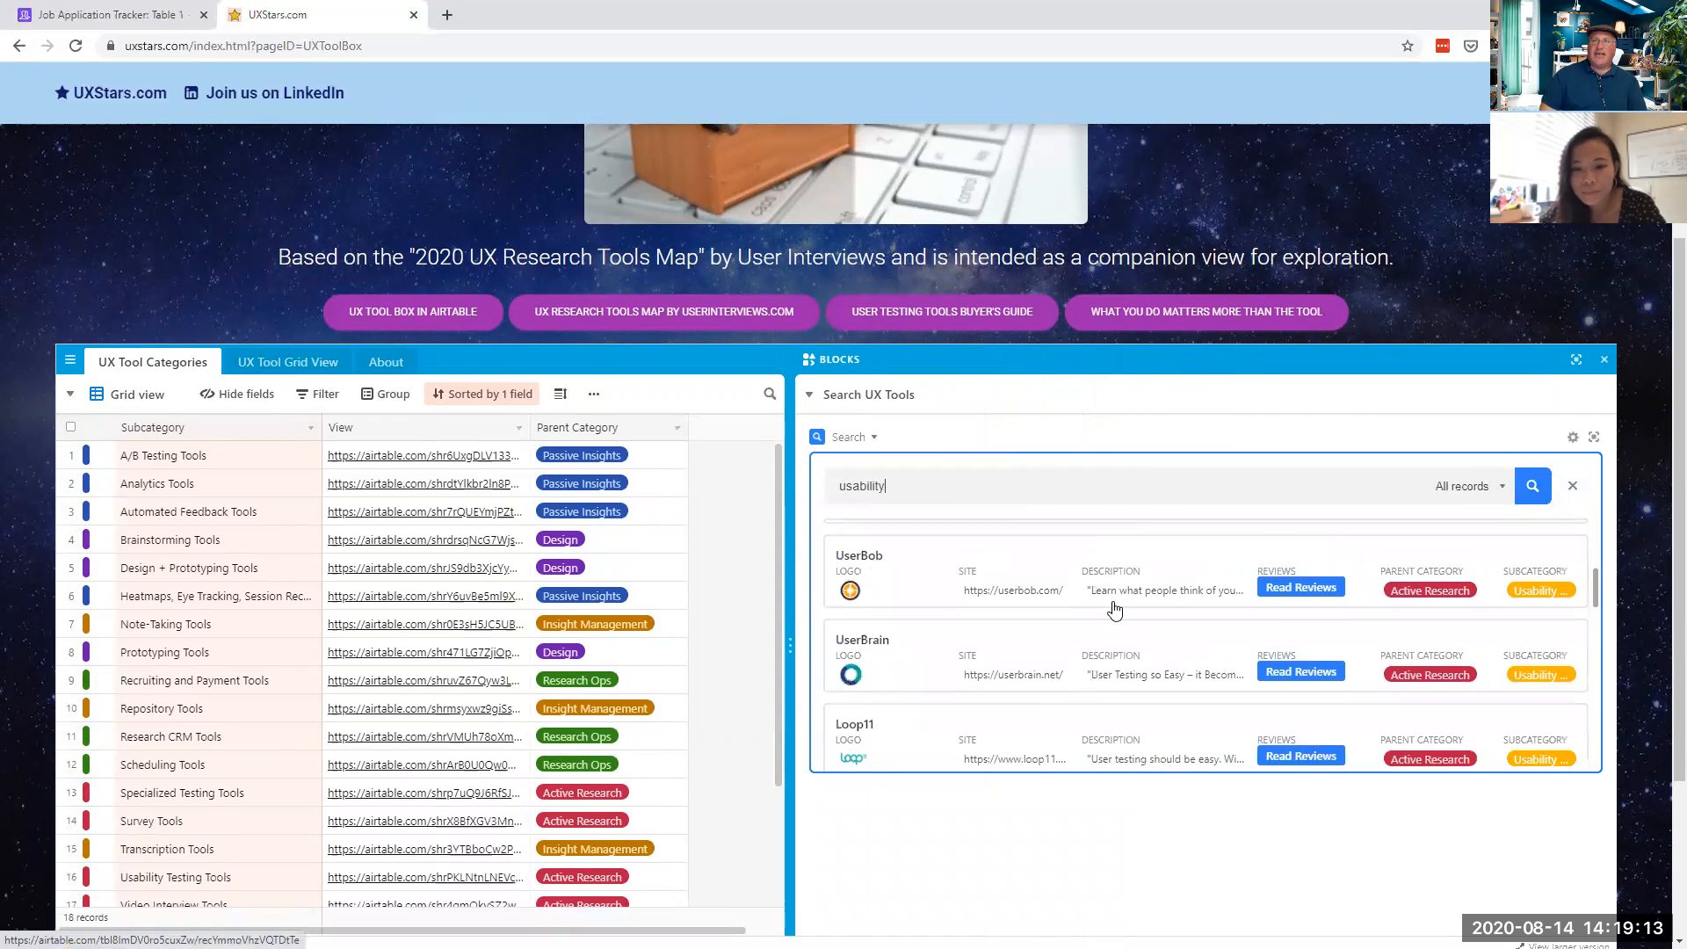
scroll(1116, 608, down, 2)
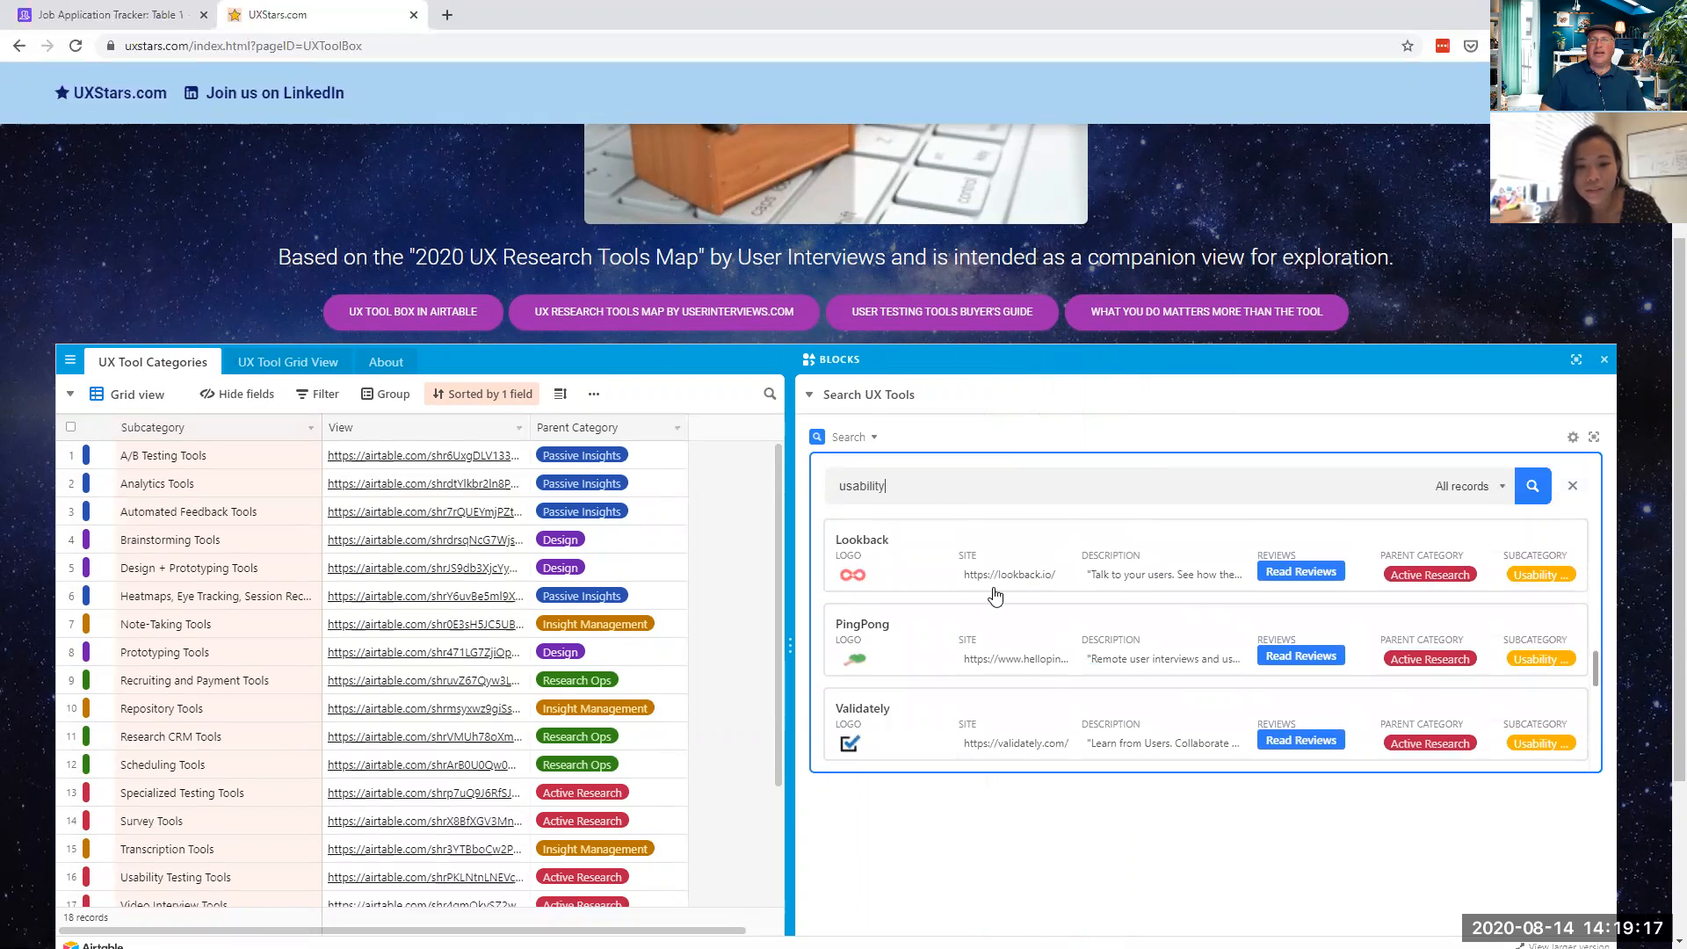
text(testing)
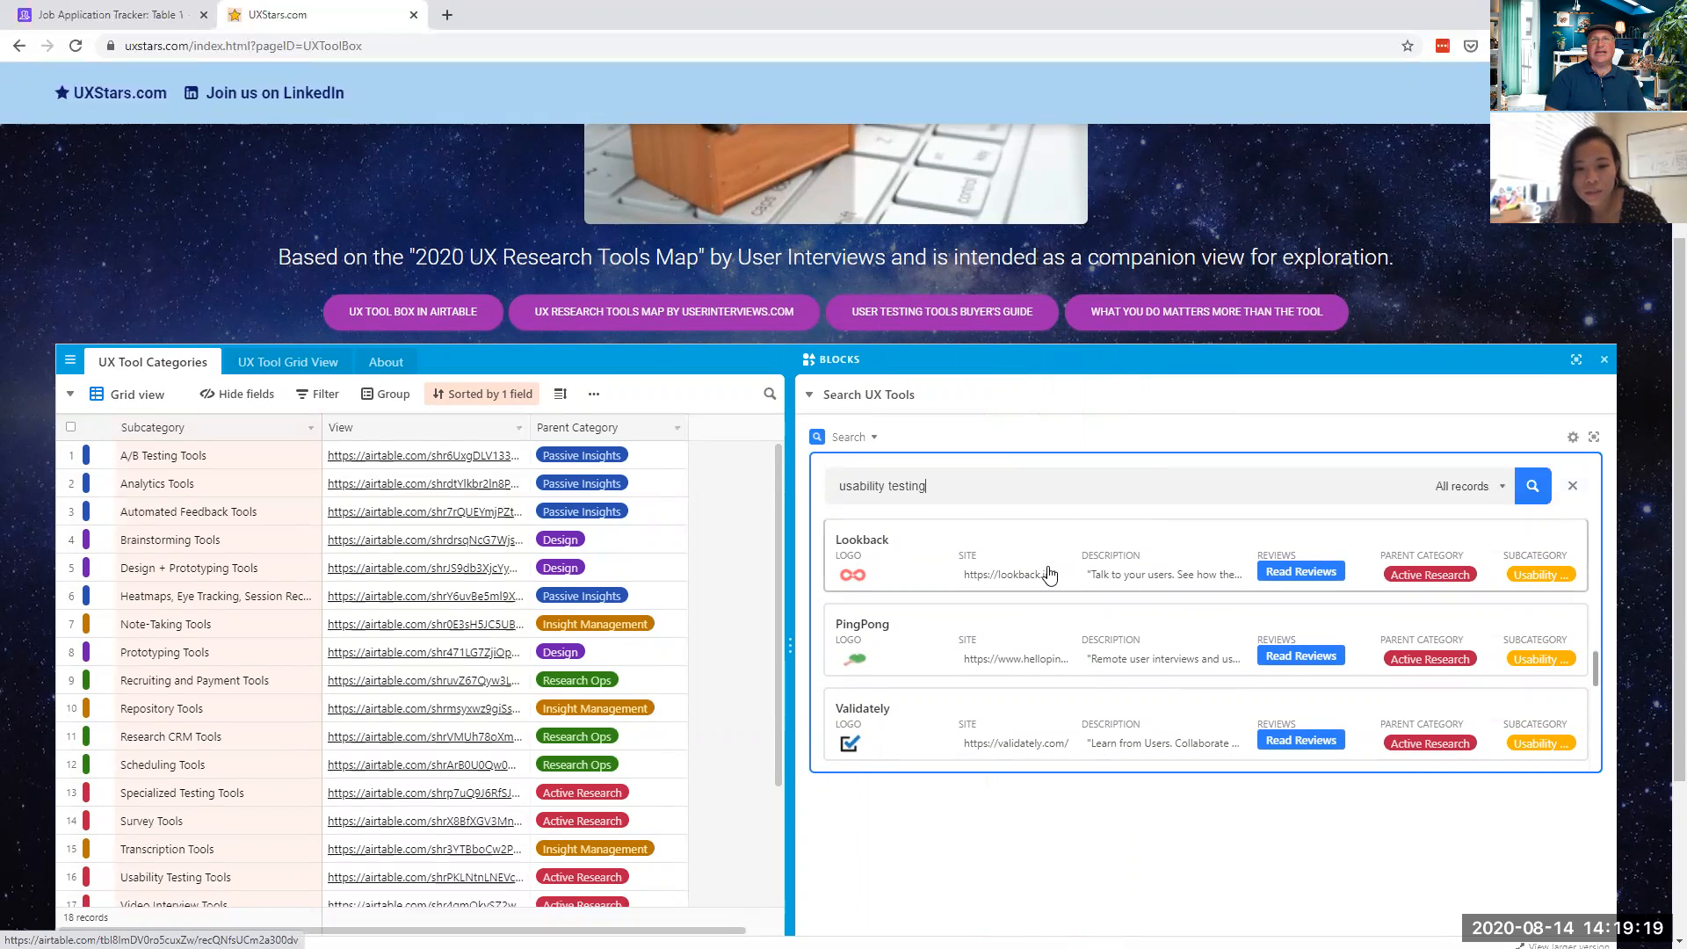
key(Return)
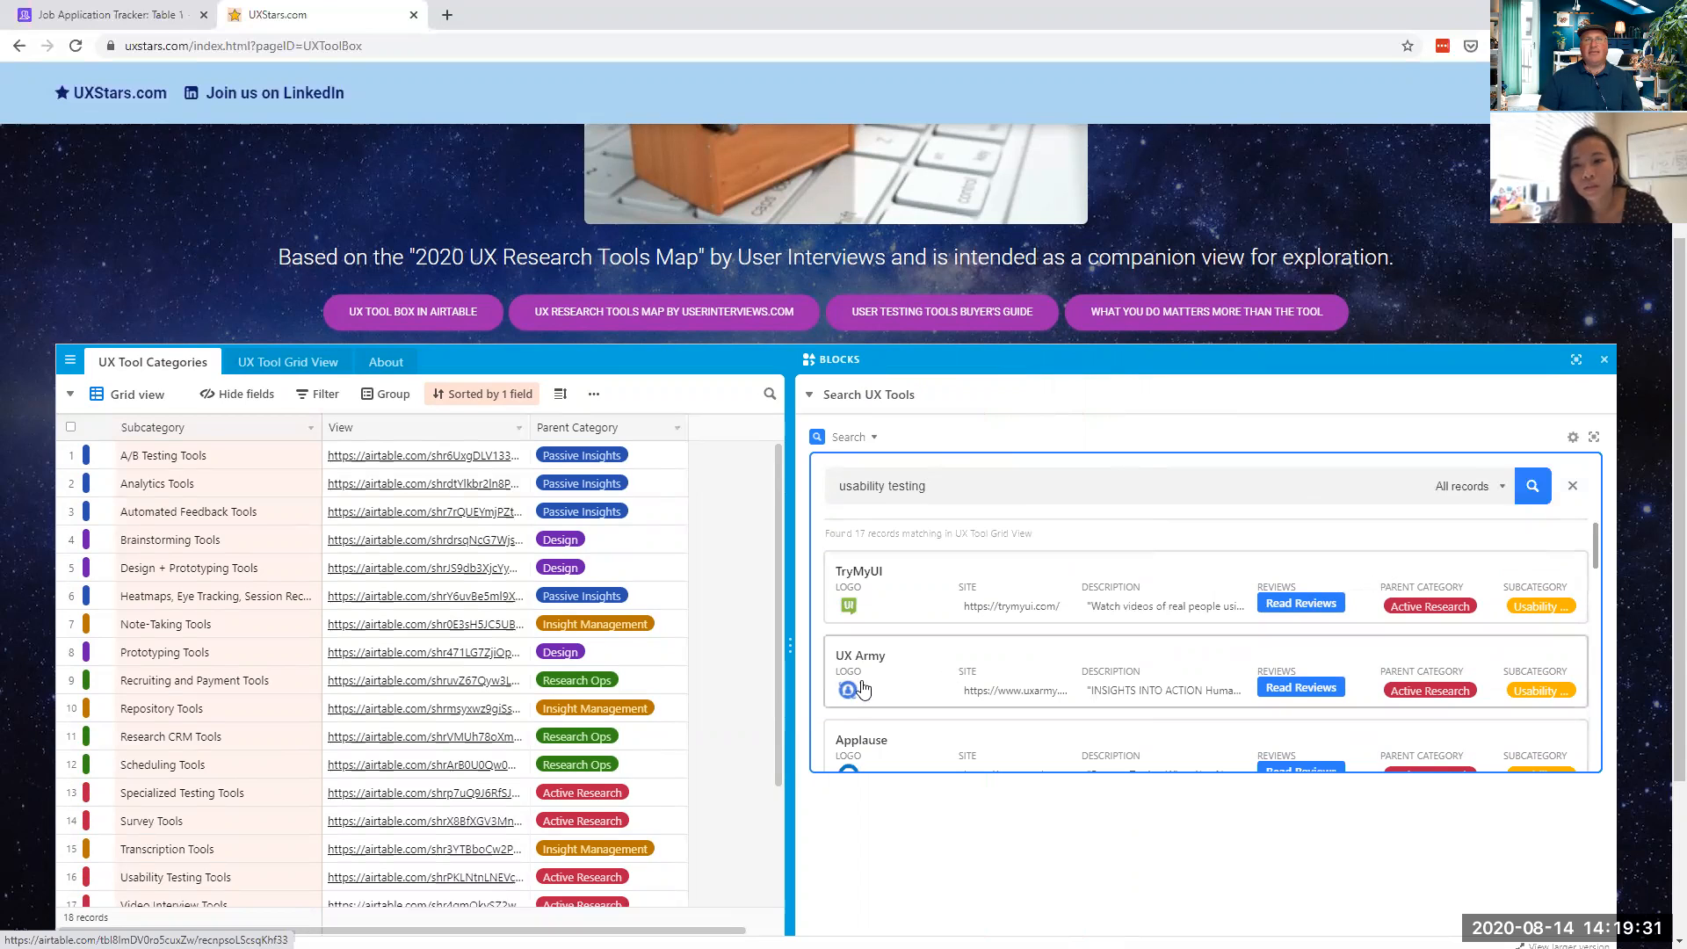
- Resize the search results against the categories grid, then return to the Job Application Tracker base
drag(790, 647, 1273, 649)
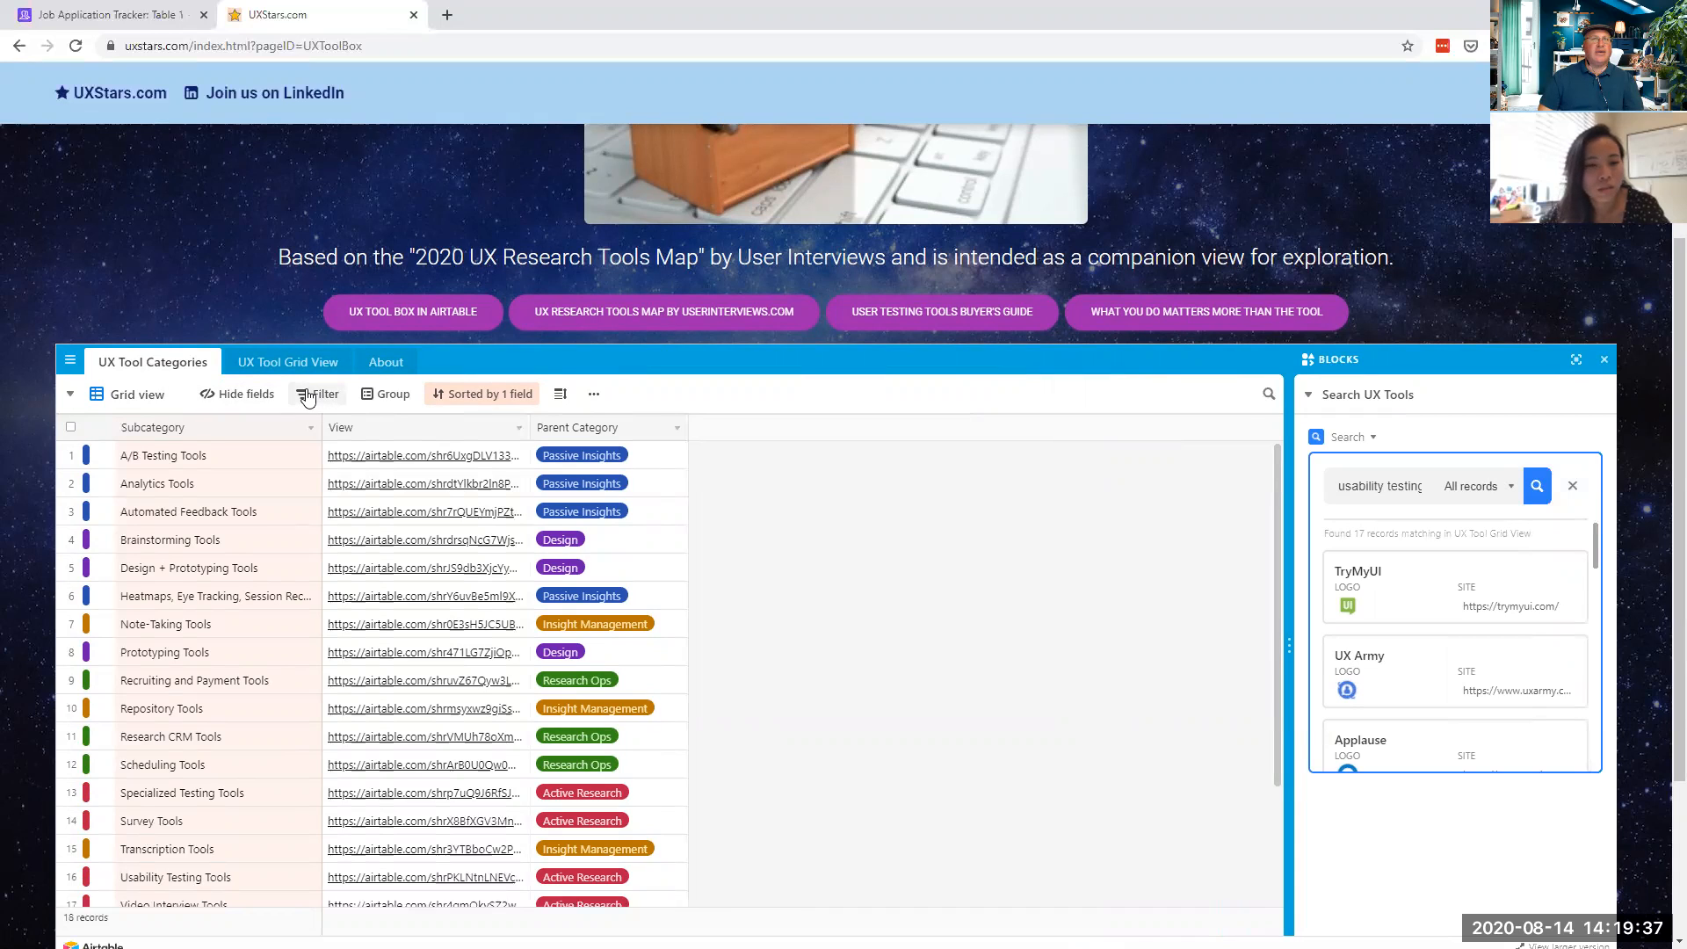
click(1266, 395)
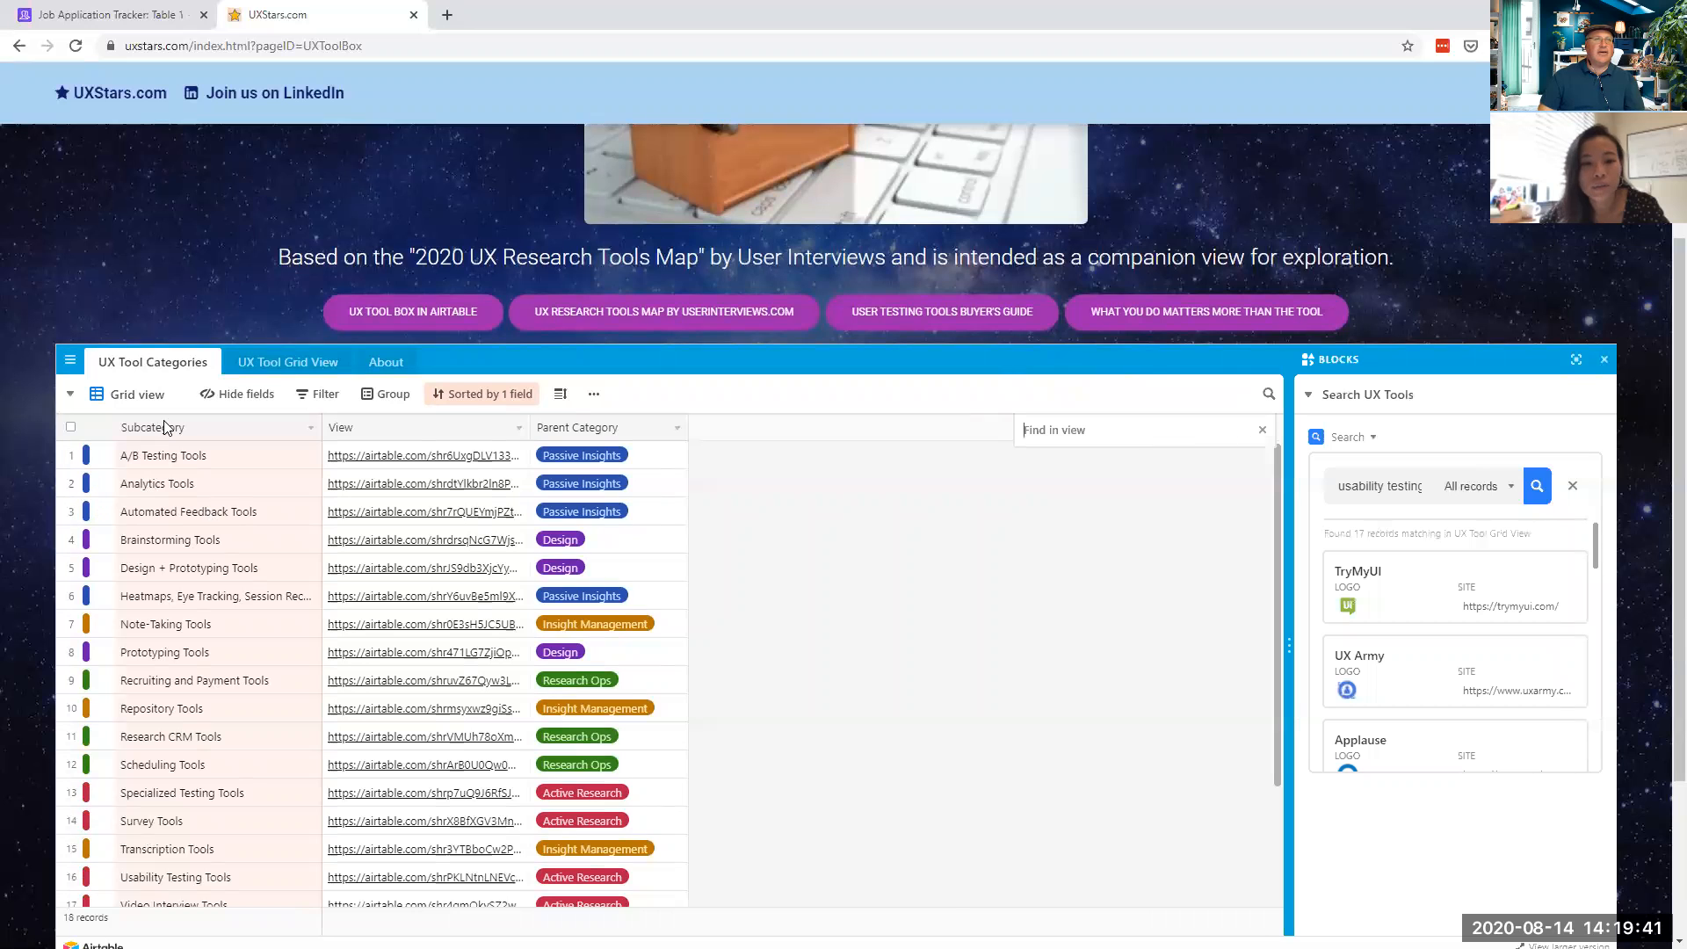
scroll(178, 527, up, 2)
scroll(178, 527, down, 5)
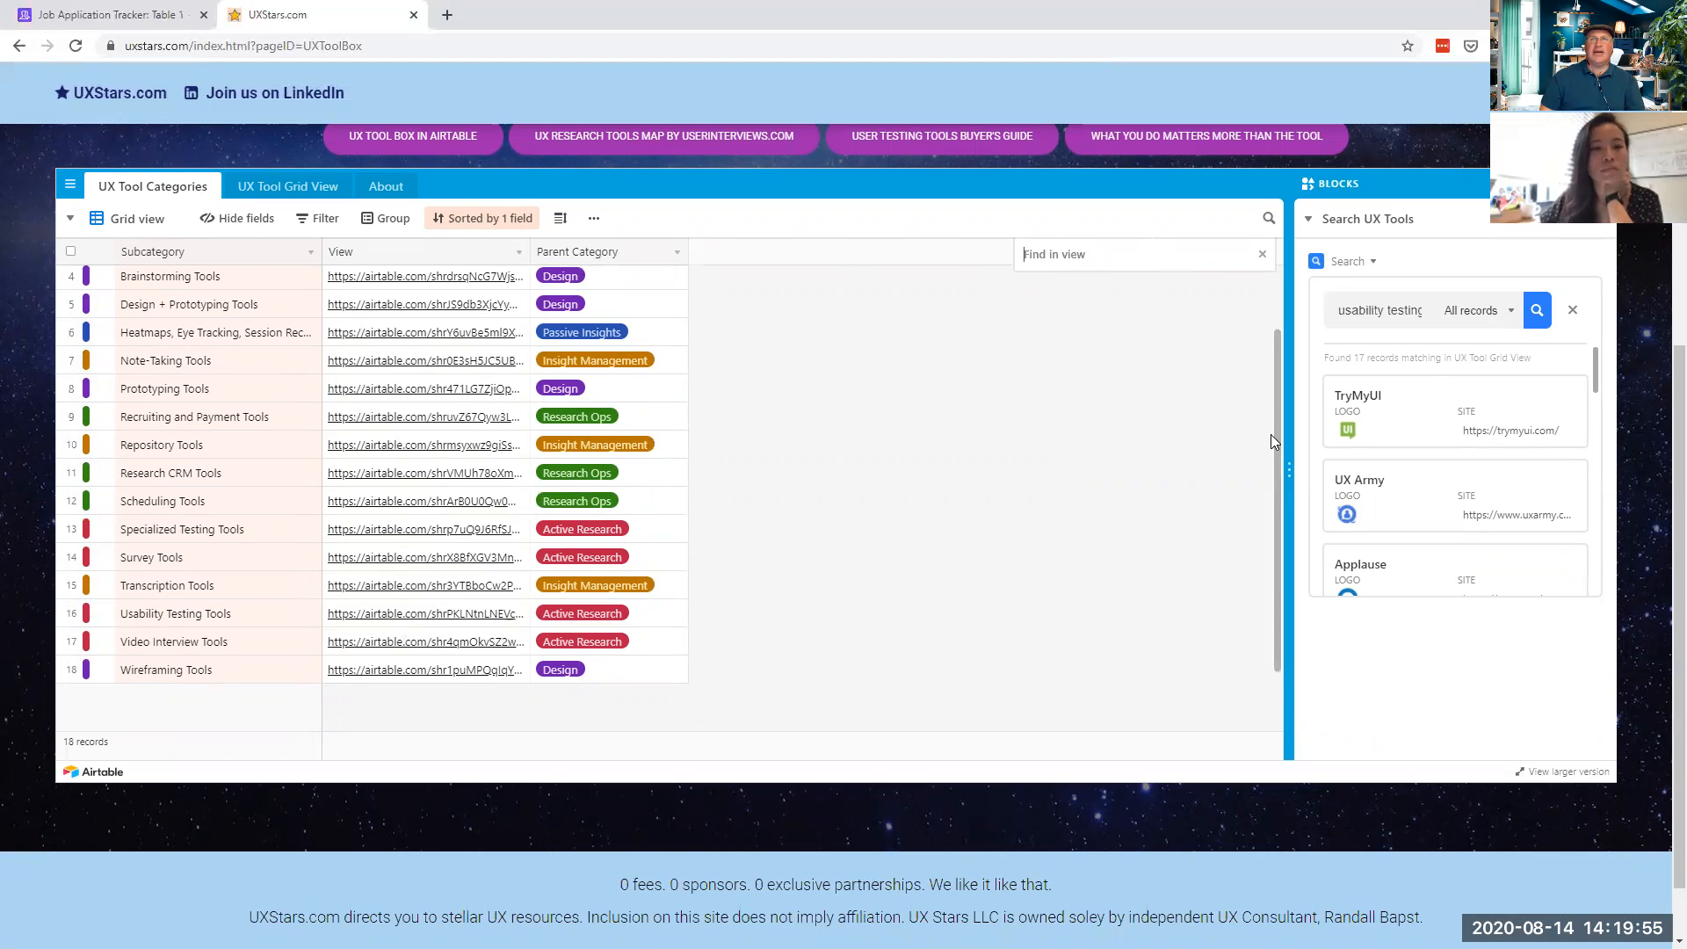
drag(1286, 431, 915, 488)
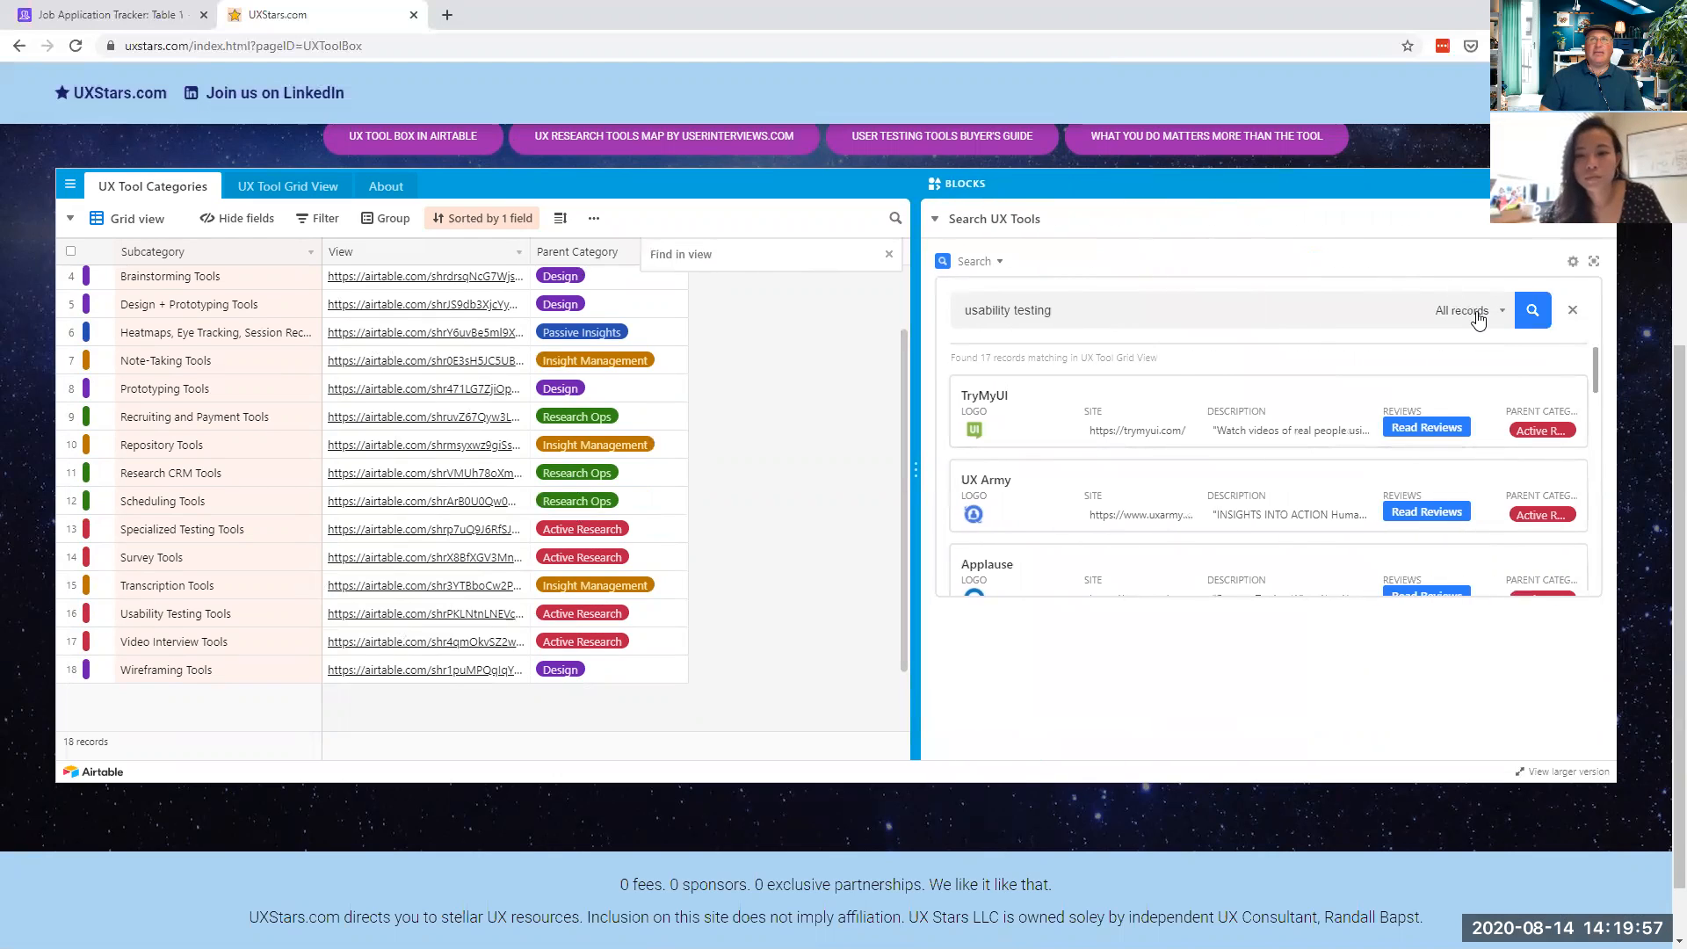
click(1478, 316)
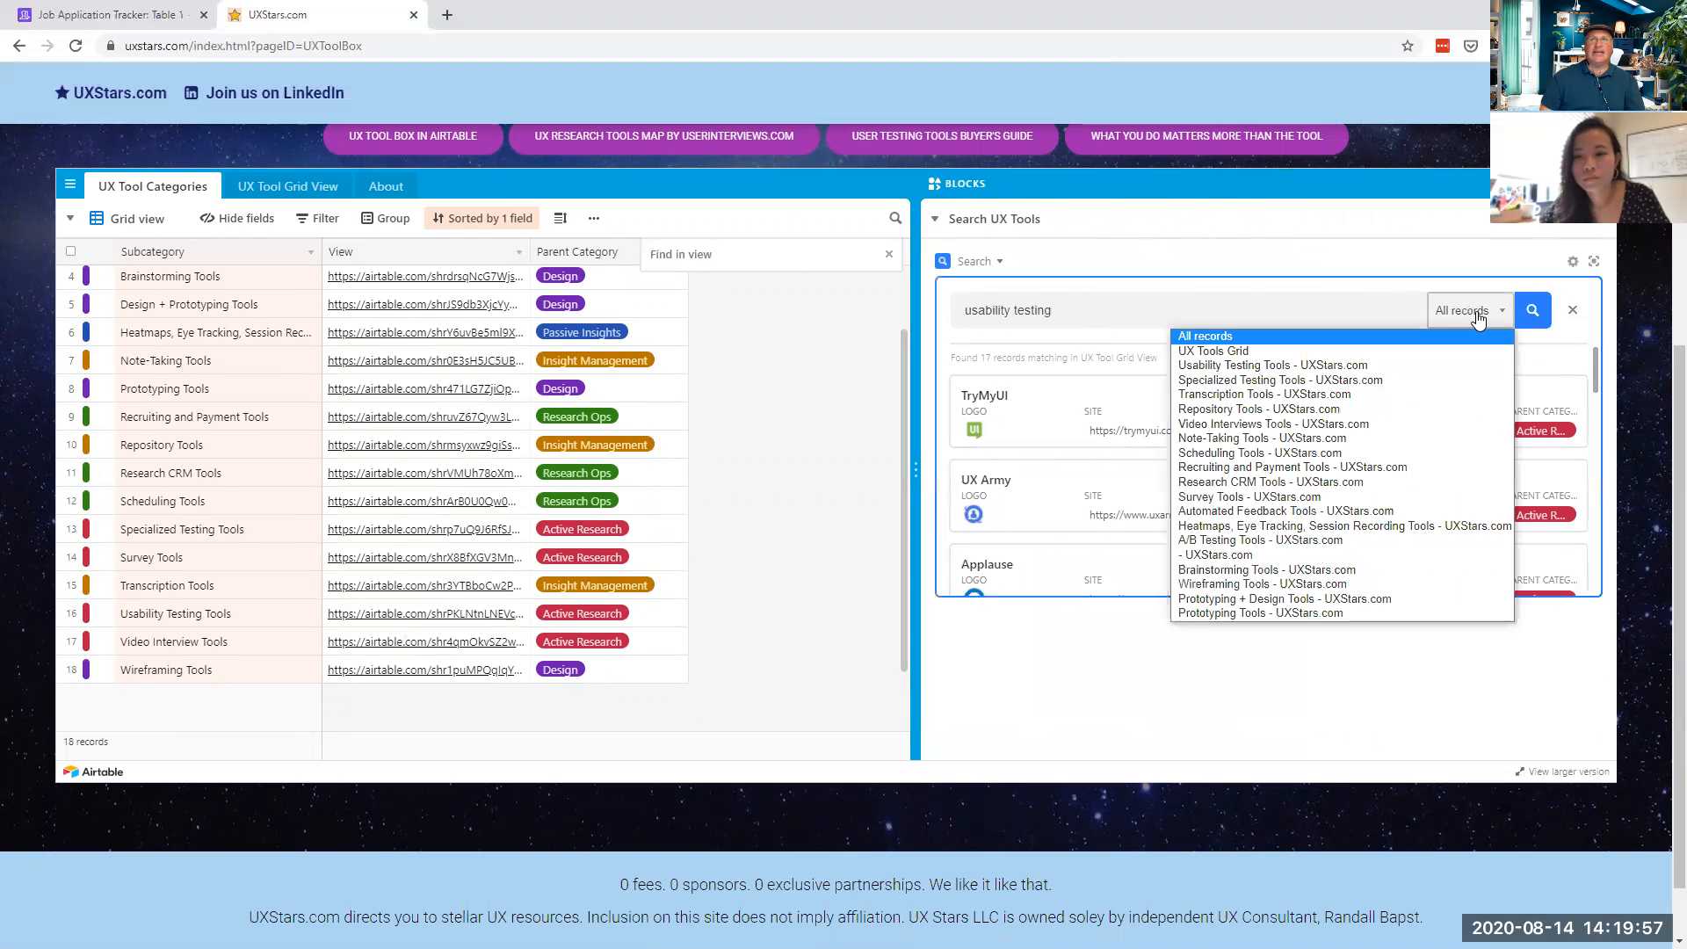
click(1409, 249)
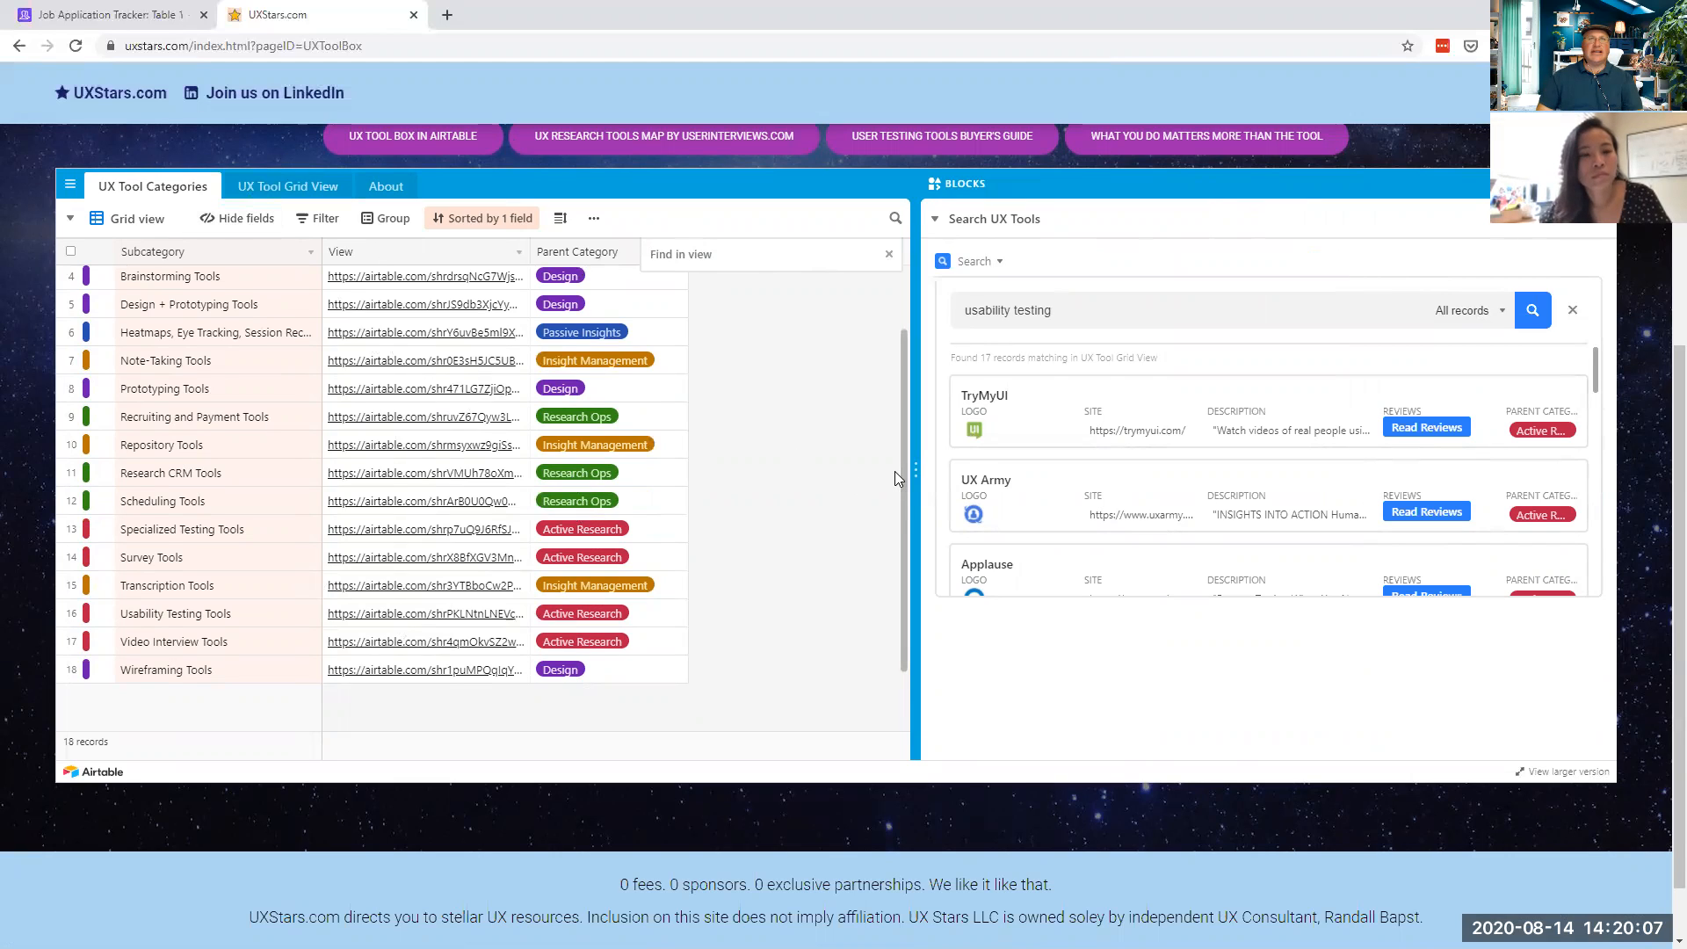
drag(915, 471, 1219, 492)
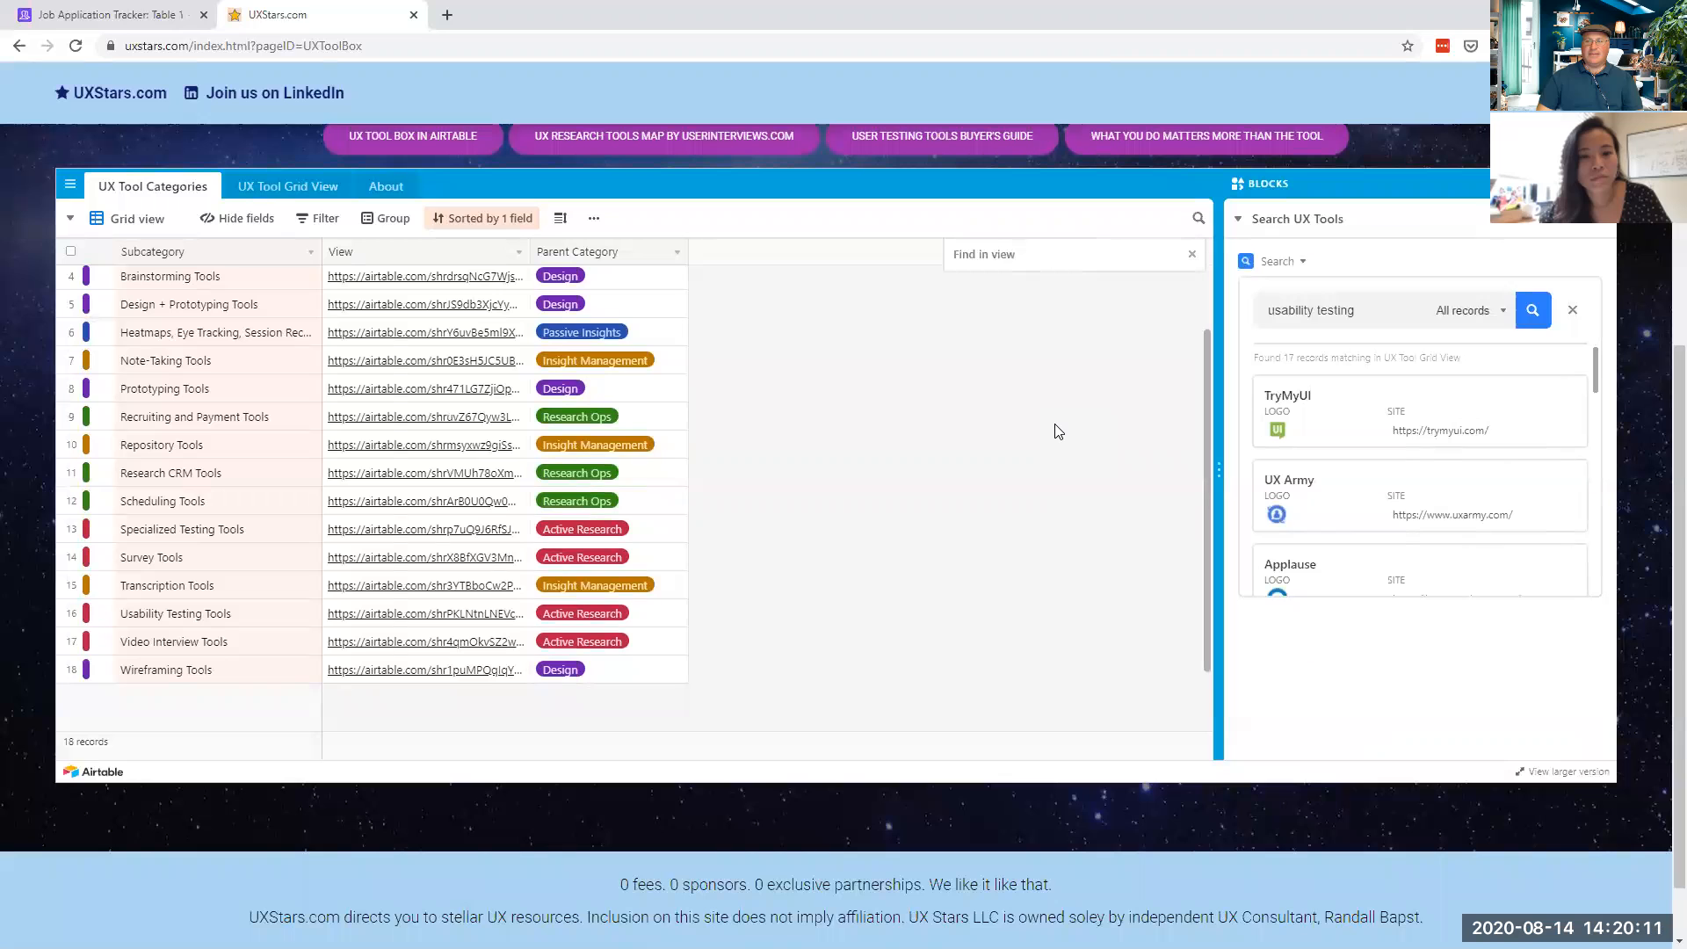
click(132, 15)
scroll(758, 516, down, 2)
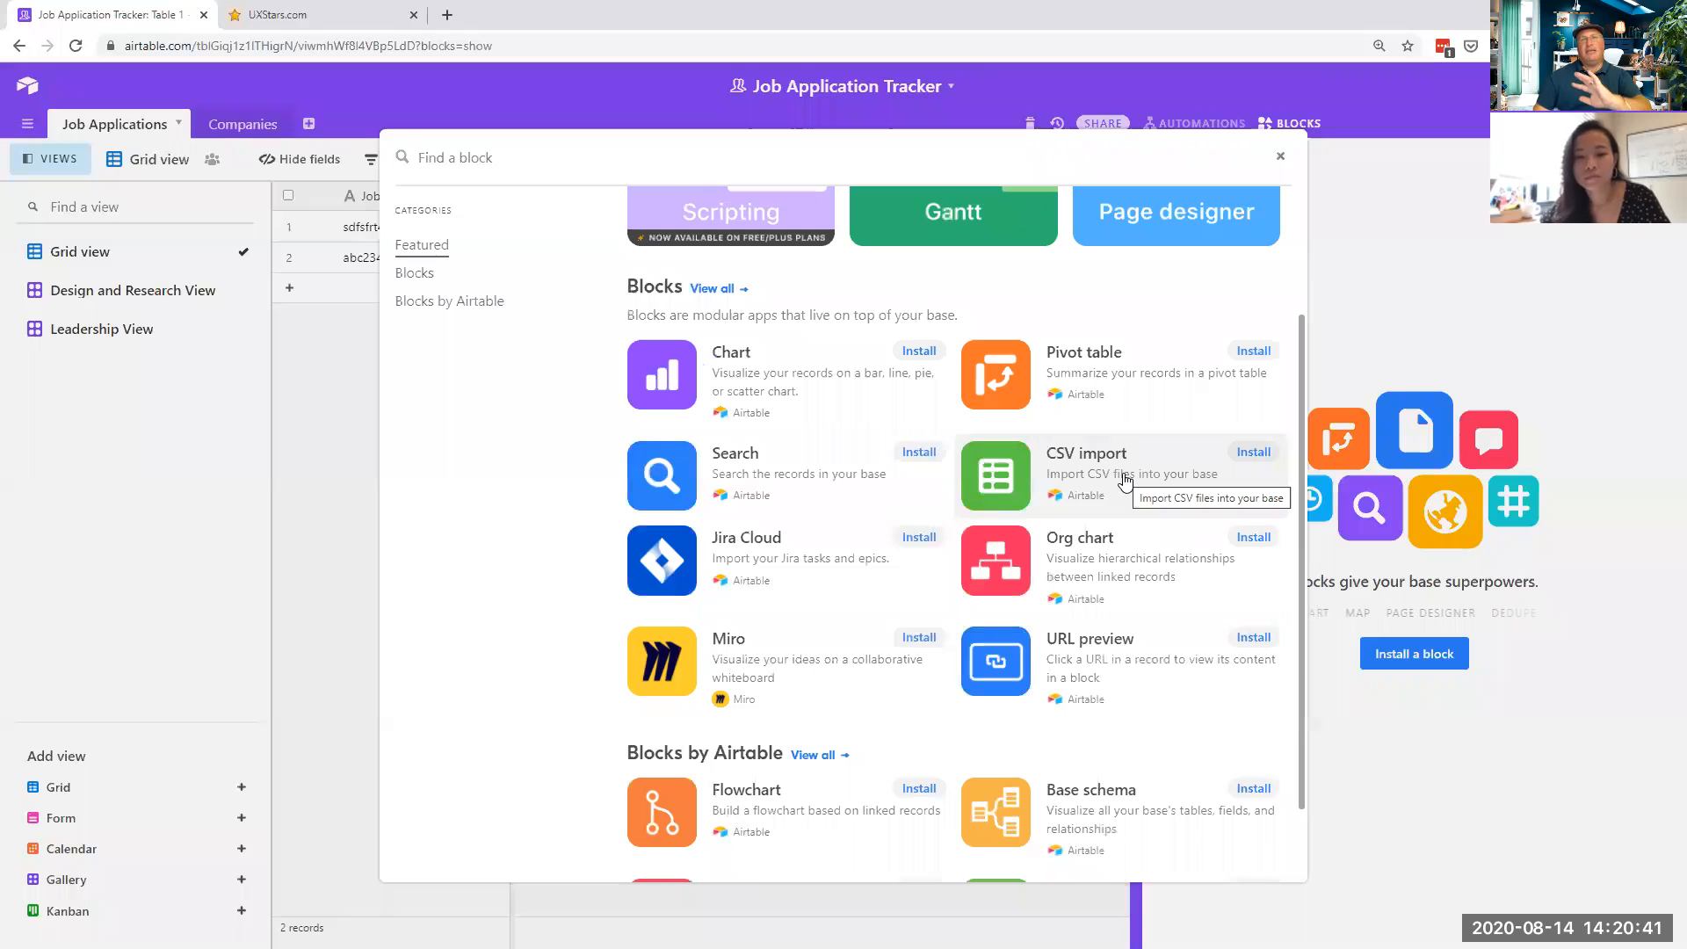
- Browse the Blocks catalogue (Chart, Pivot table, CSV import, Flowchart) and close it without installing one
scroll(1034, 503, down, 1)
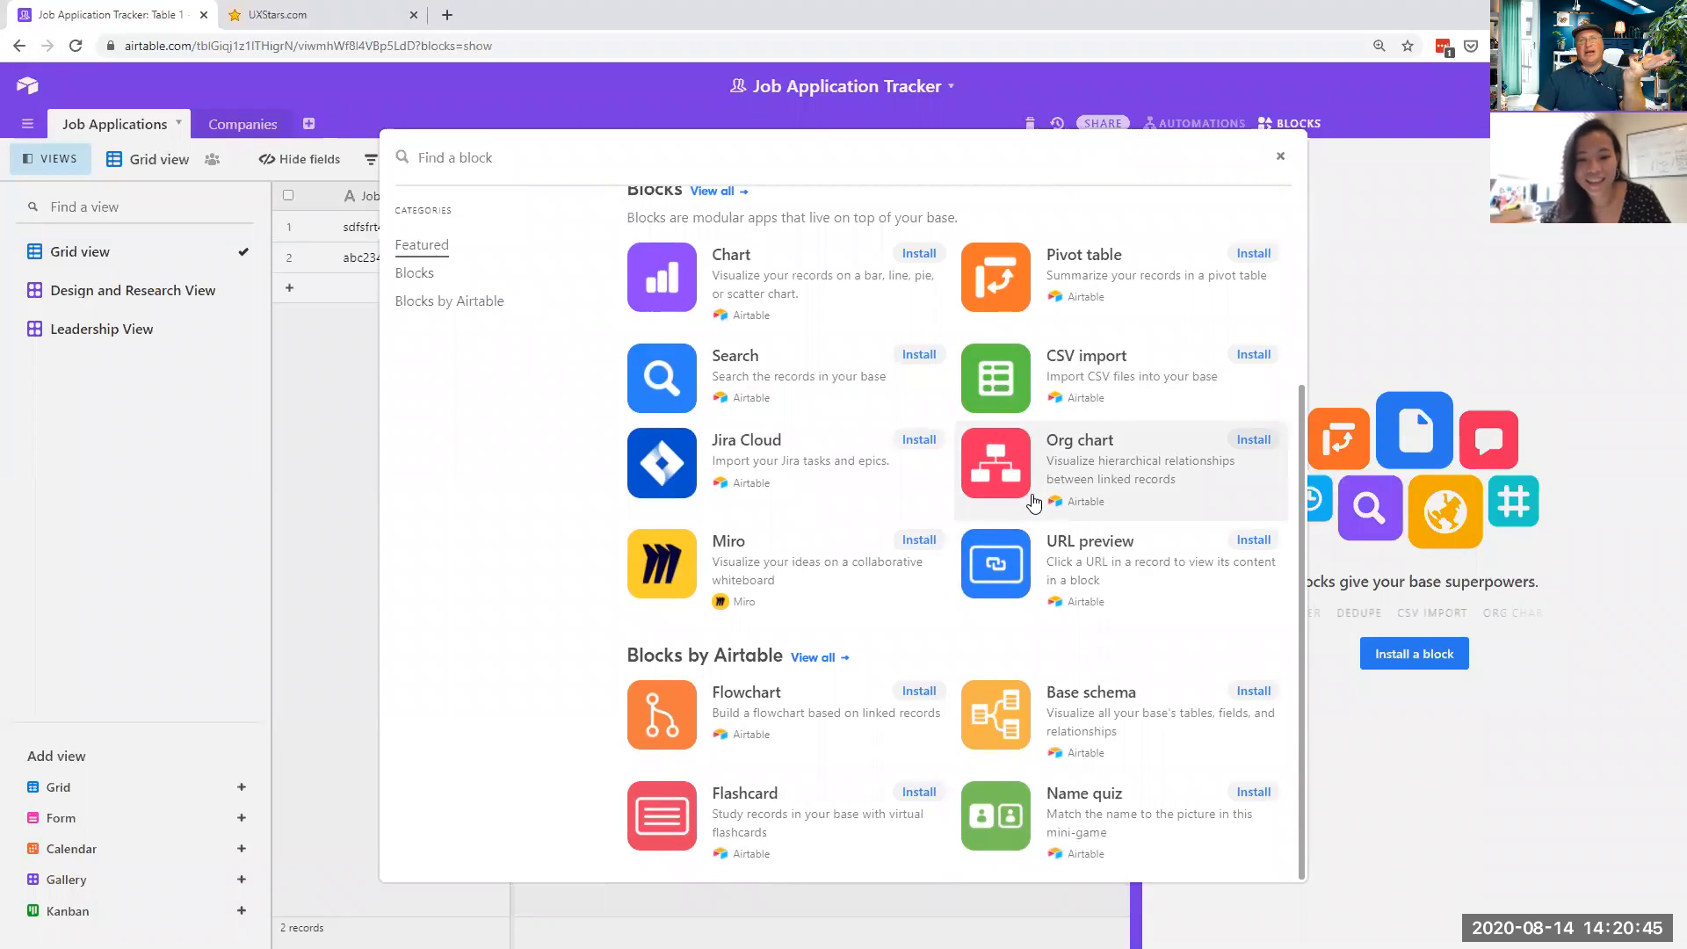
scroll(1034, 502, up, 3)
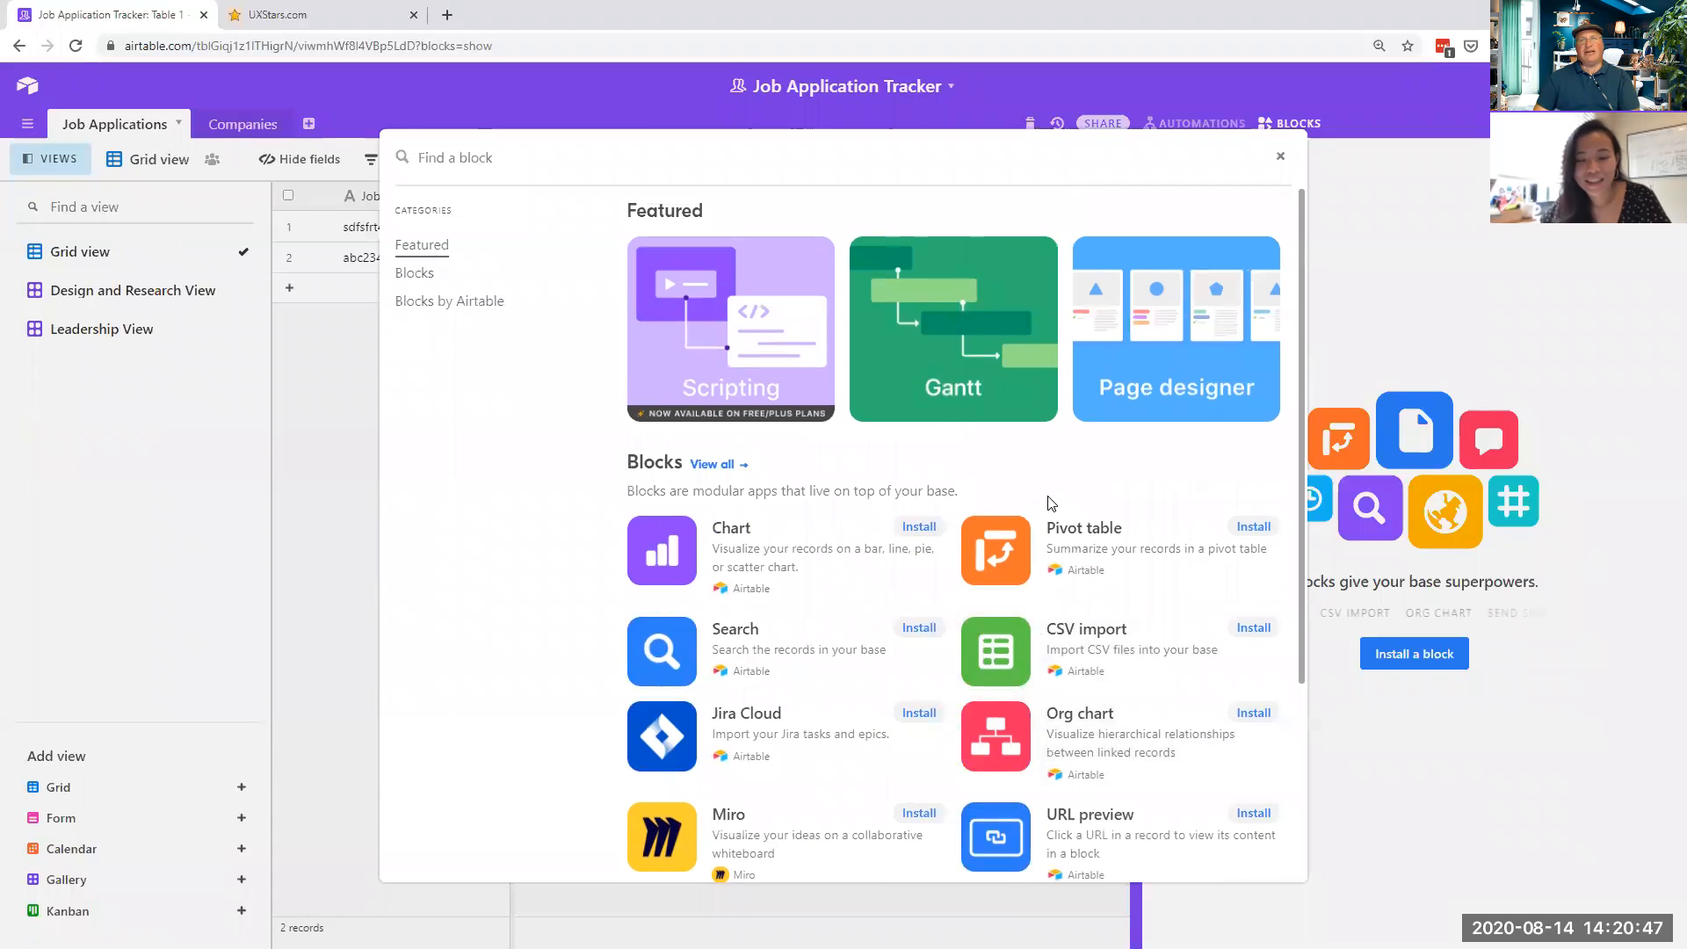
click(1280, 159)
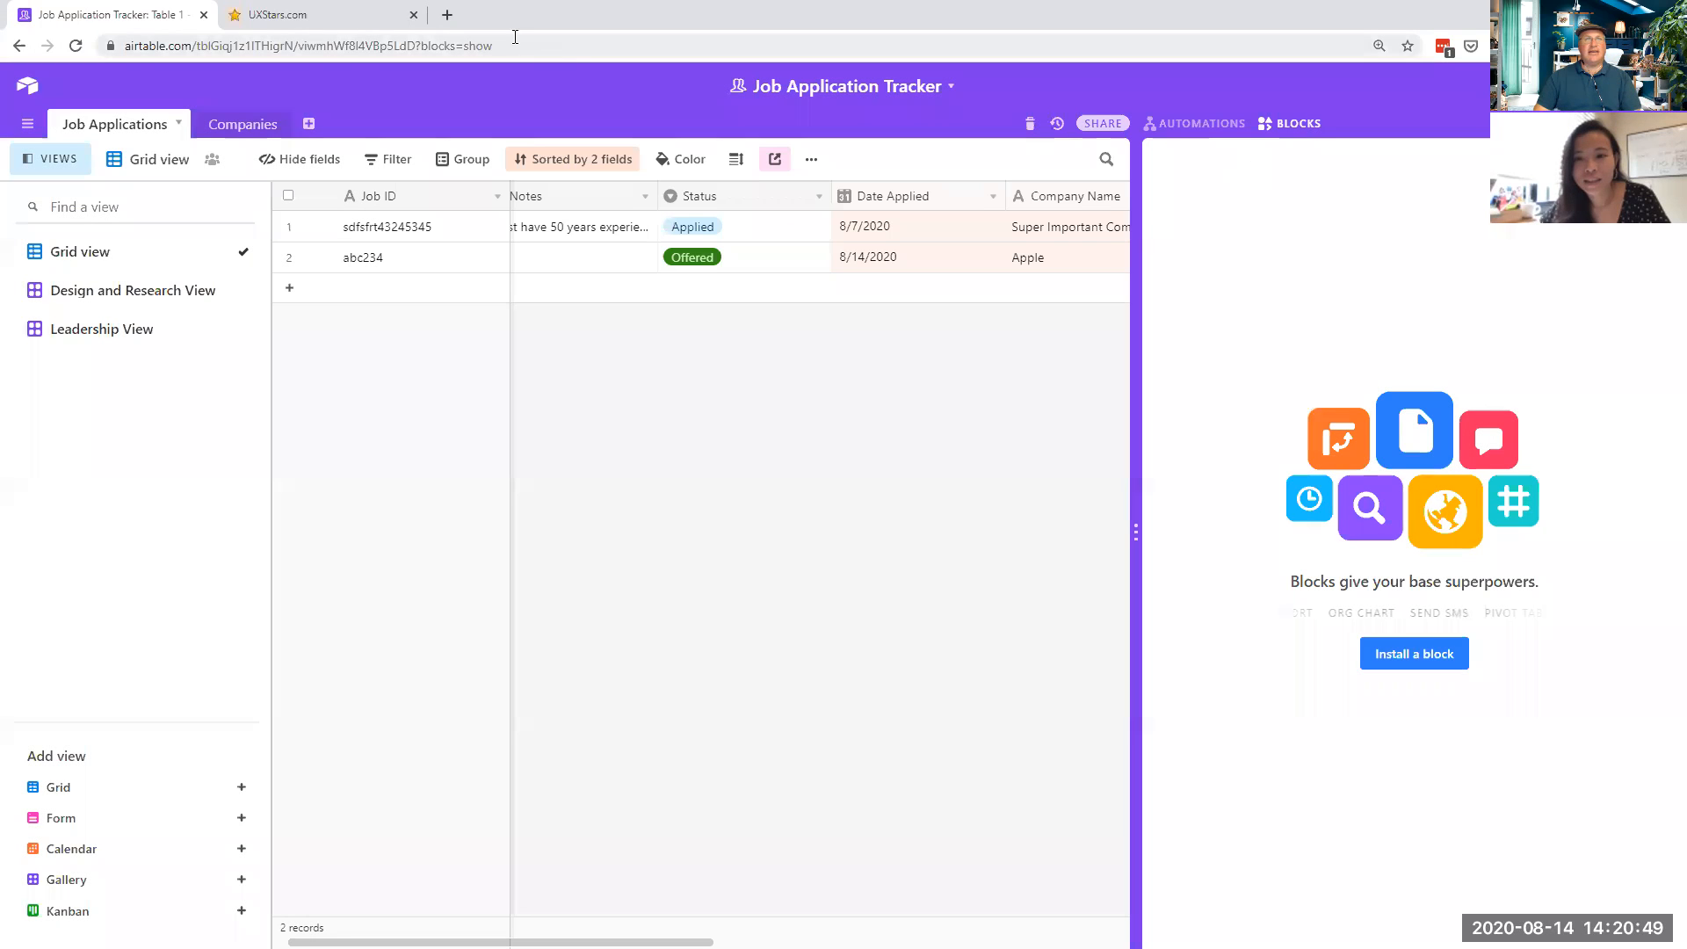